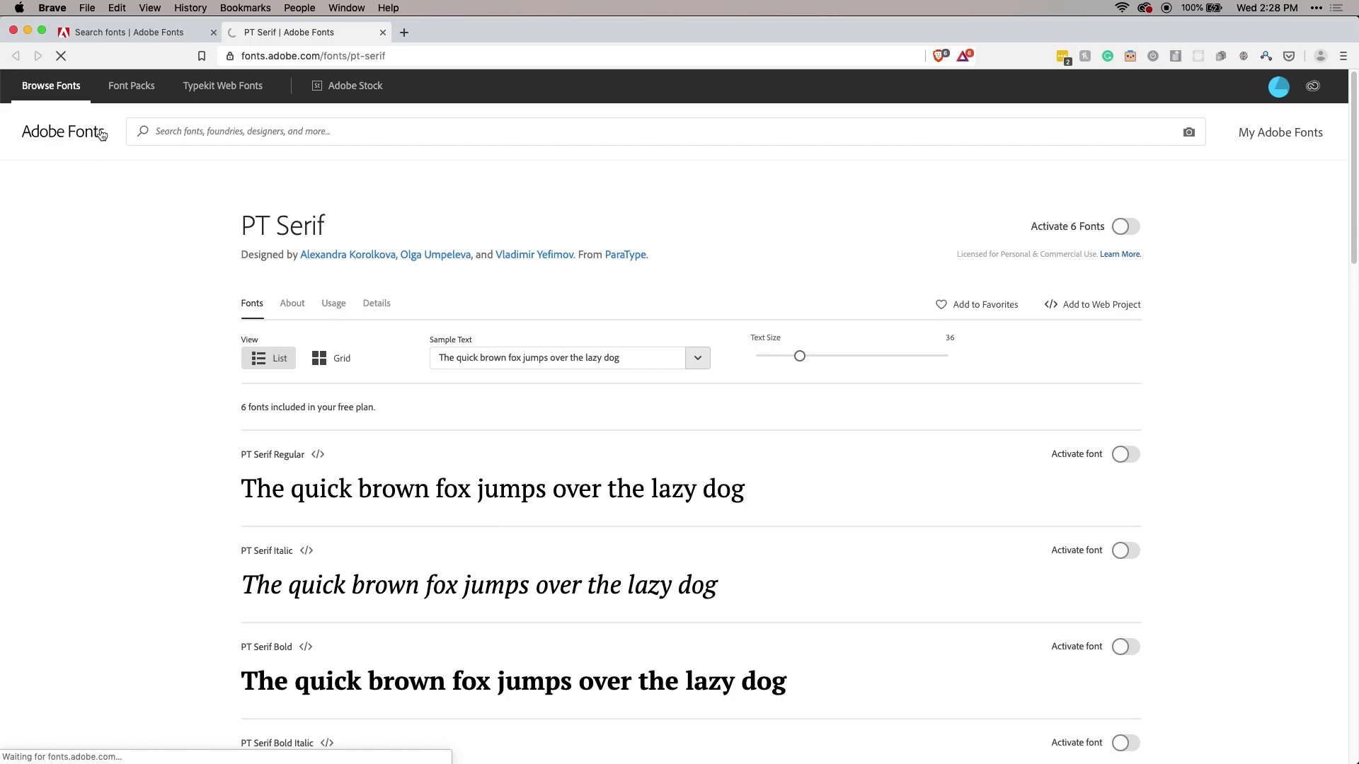
# - Look through the first page of the Serif font families and the available filters to find PT Serif
pyautogui.click(155, 36)
pyautogui.scroll(10, 575, 322)
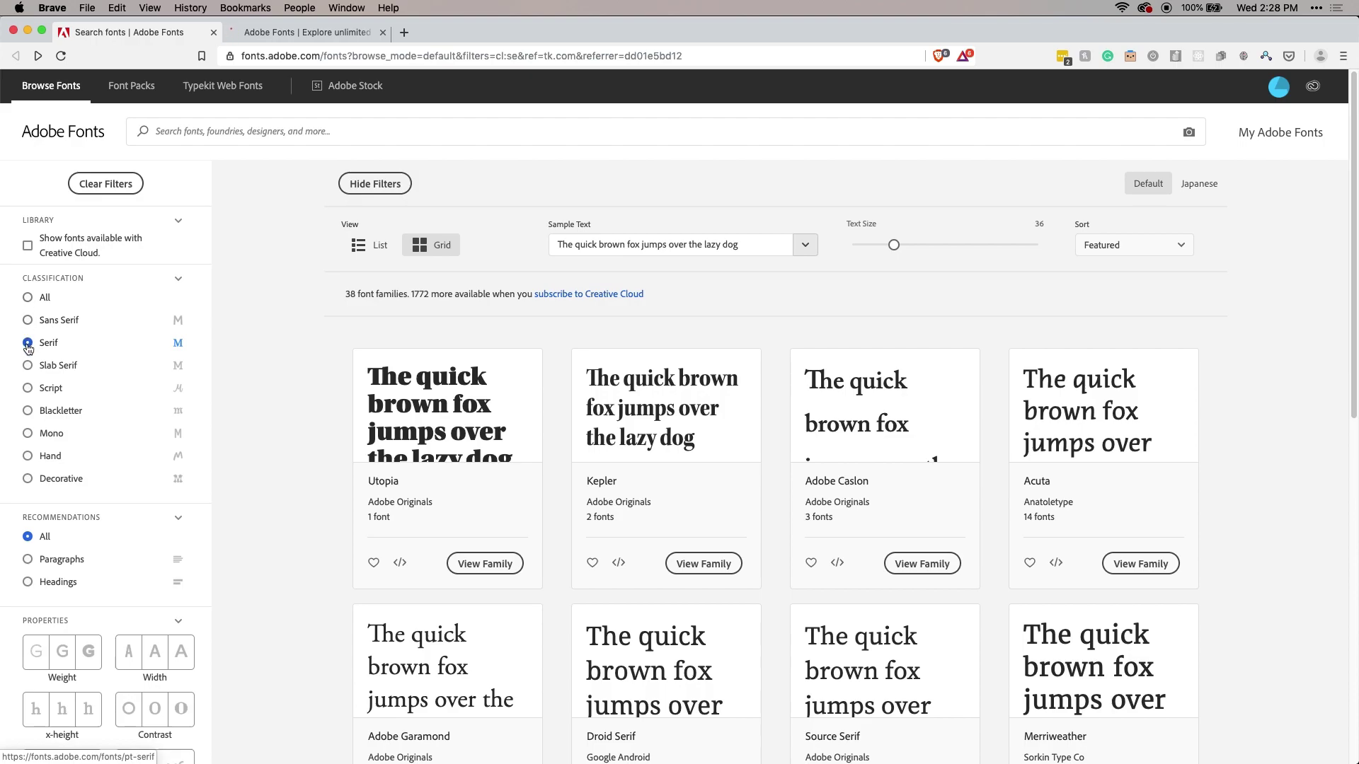
pyautogui.scroll(-1, 53, 479)
pyautogui.scroll(-6, 53, 479)
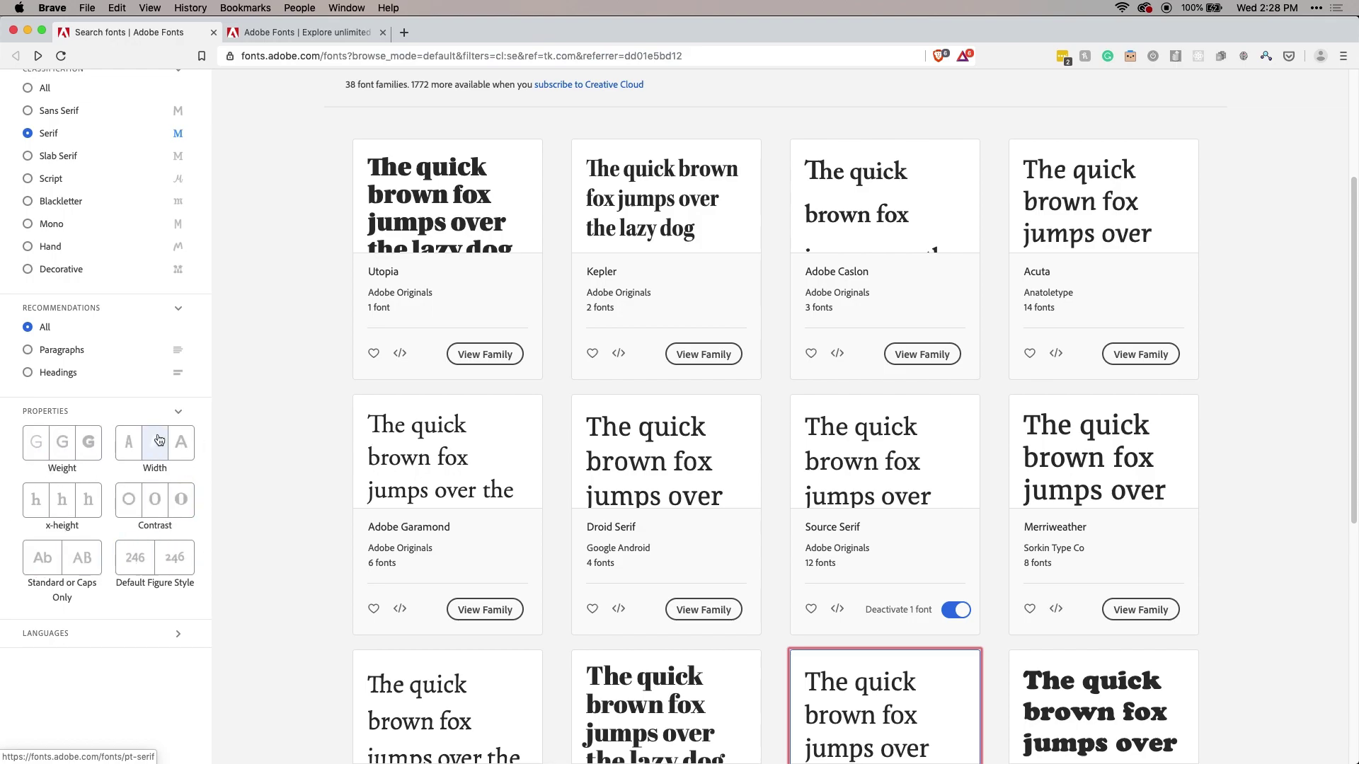
pyautogui.scroll(5, 92, 439)
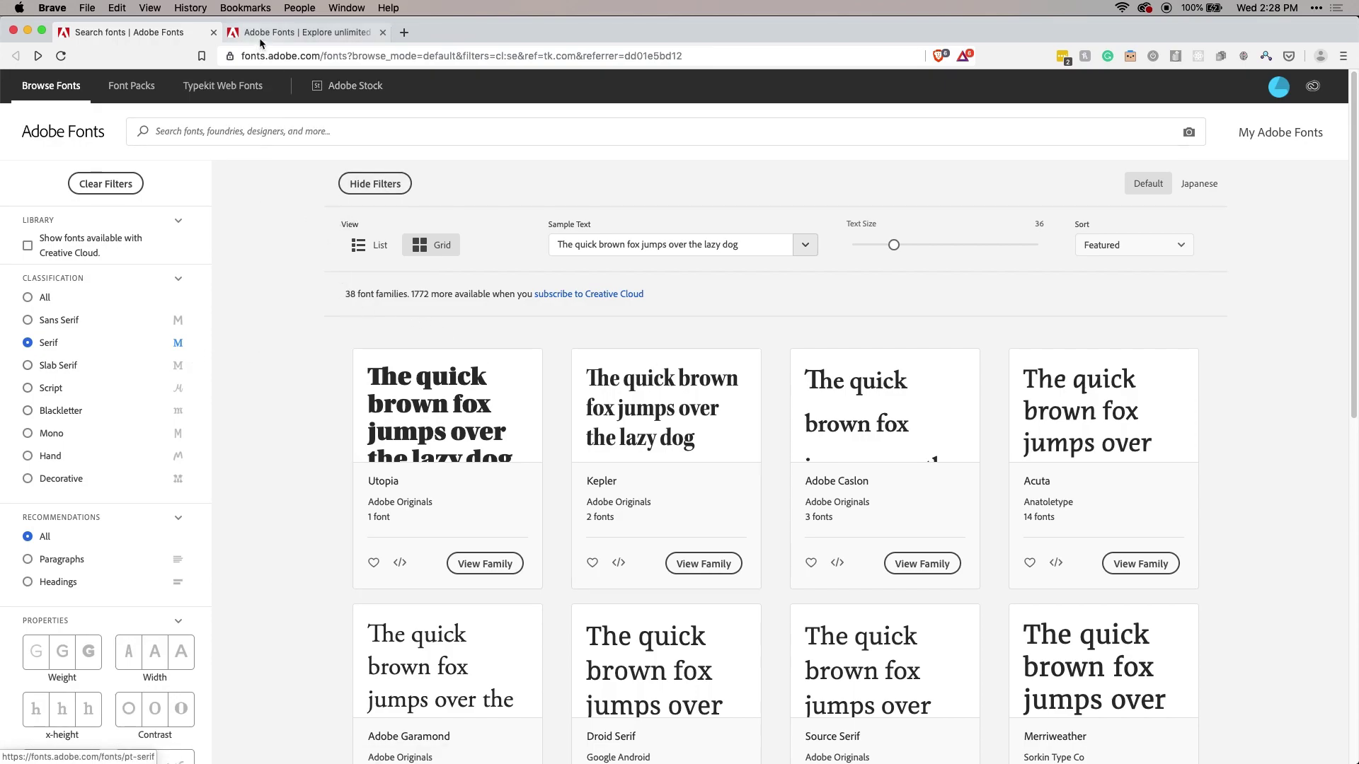
pyautogui.scroll(-7, 987, 565)
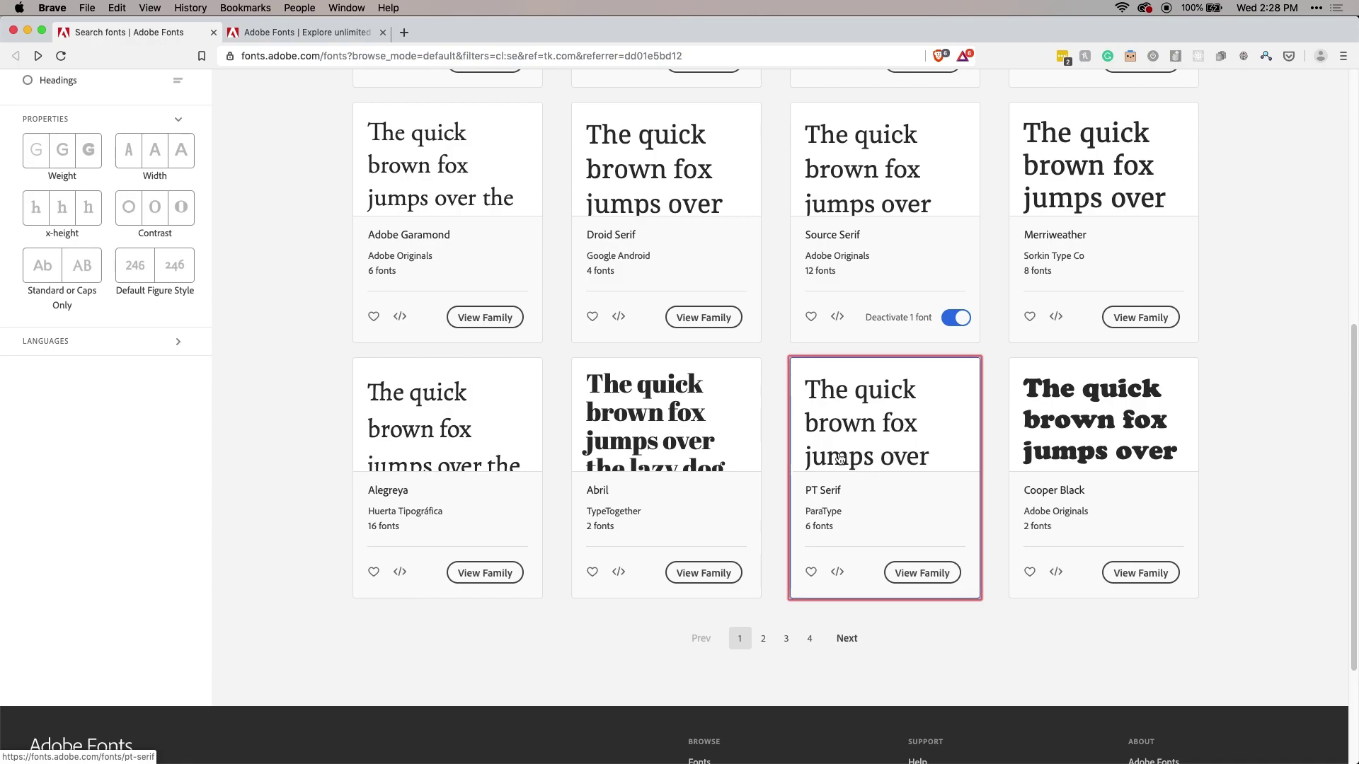
# - Close the Adobe Fonts home page and open the PT Serif family page in a new browser tab
pyautogui.click(290, 31)
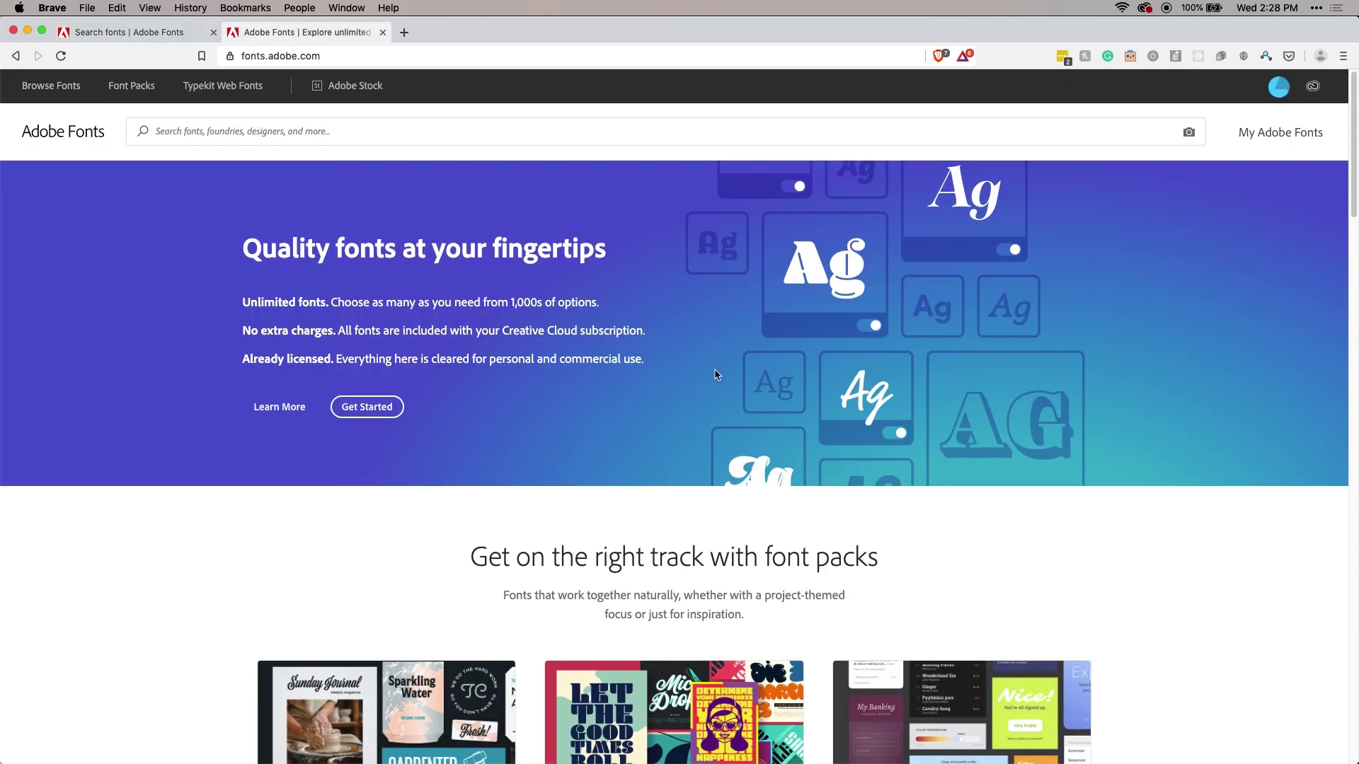
pyautogui.click(382, 32)
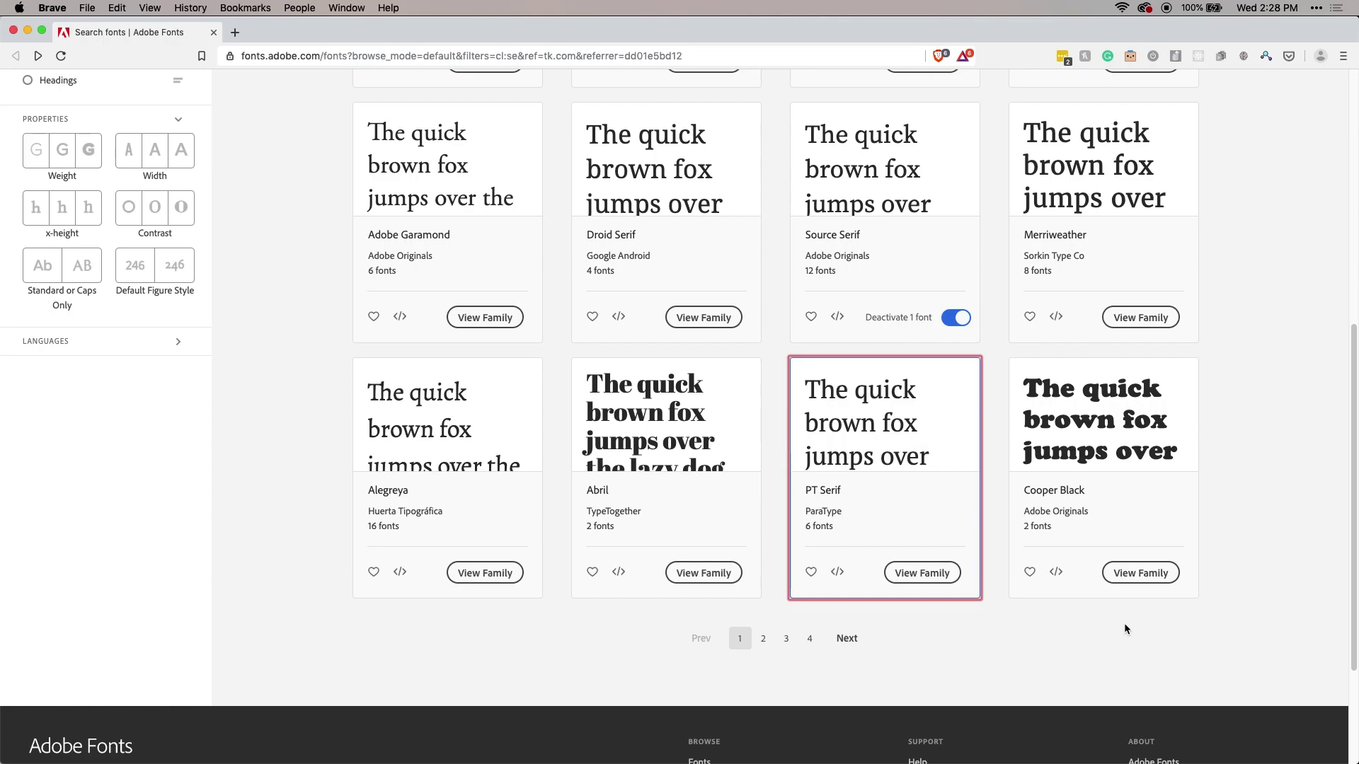
pyautogui.rightClick(920, 458)
pyautogui.click(927, 465)
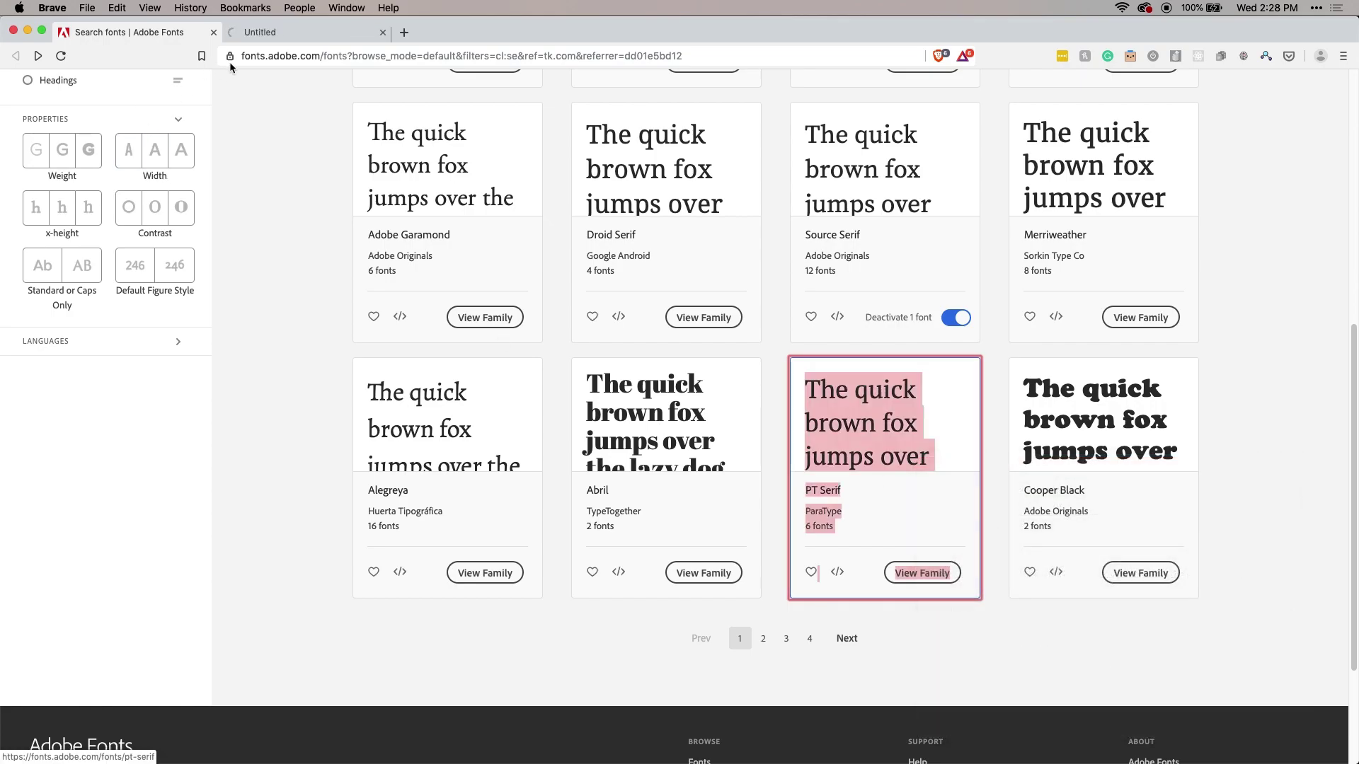
pyautogui.click(249, 34)
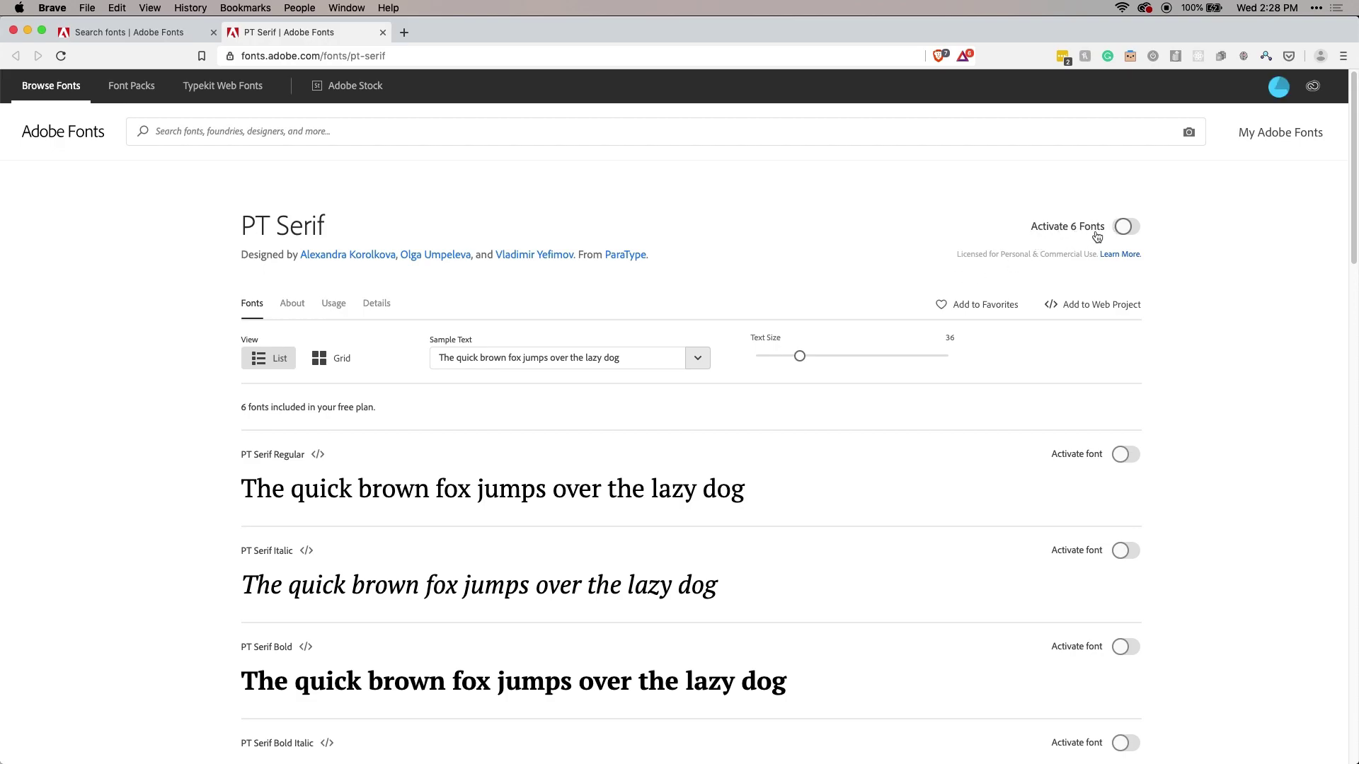
# - Review the PT Serif styles and replace their sample text with "hello"
pyautogui.scroll(-1, 577, 294)
pyautogui.scroll(-3, 574, 288)
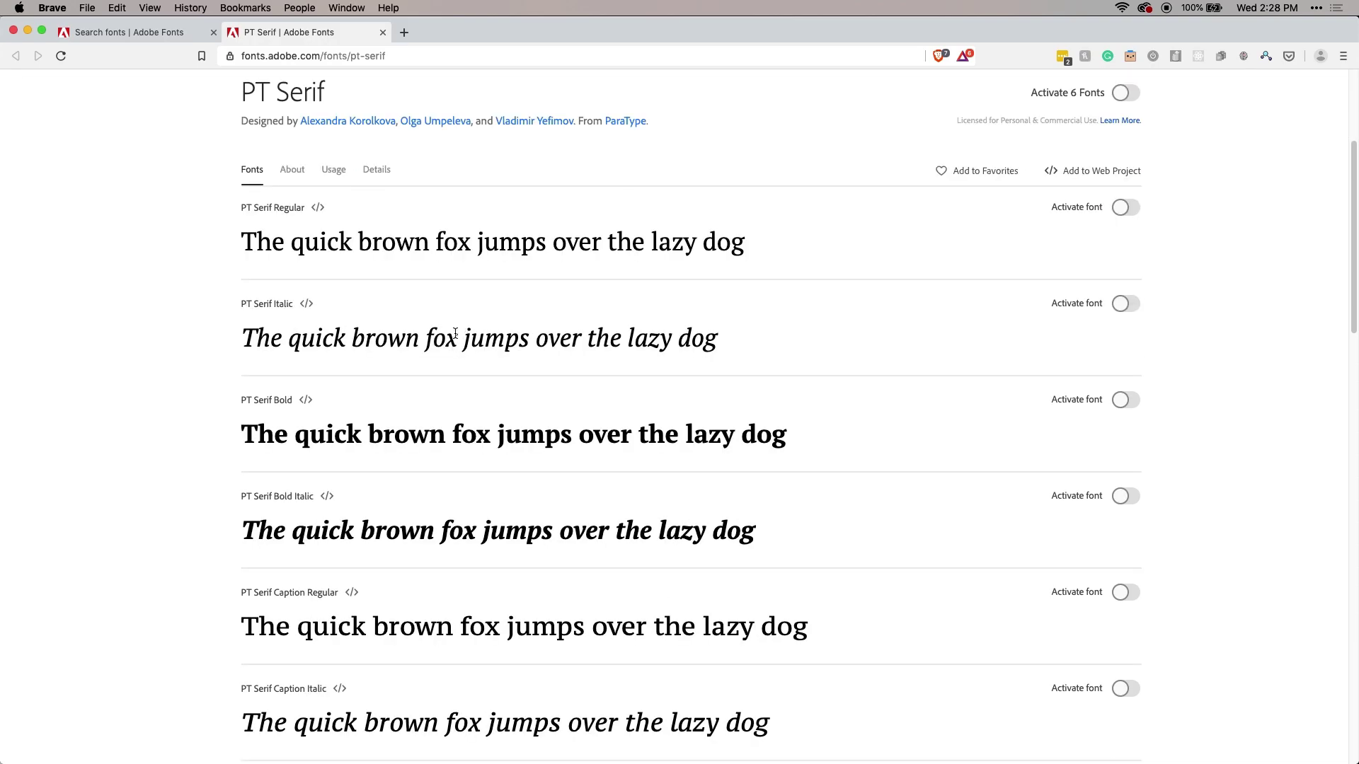
pyautogui.scroll(3, 472, 286)
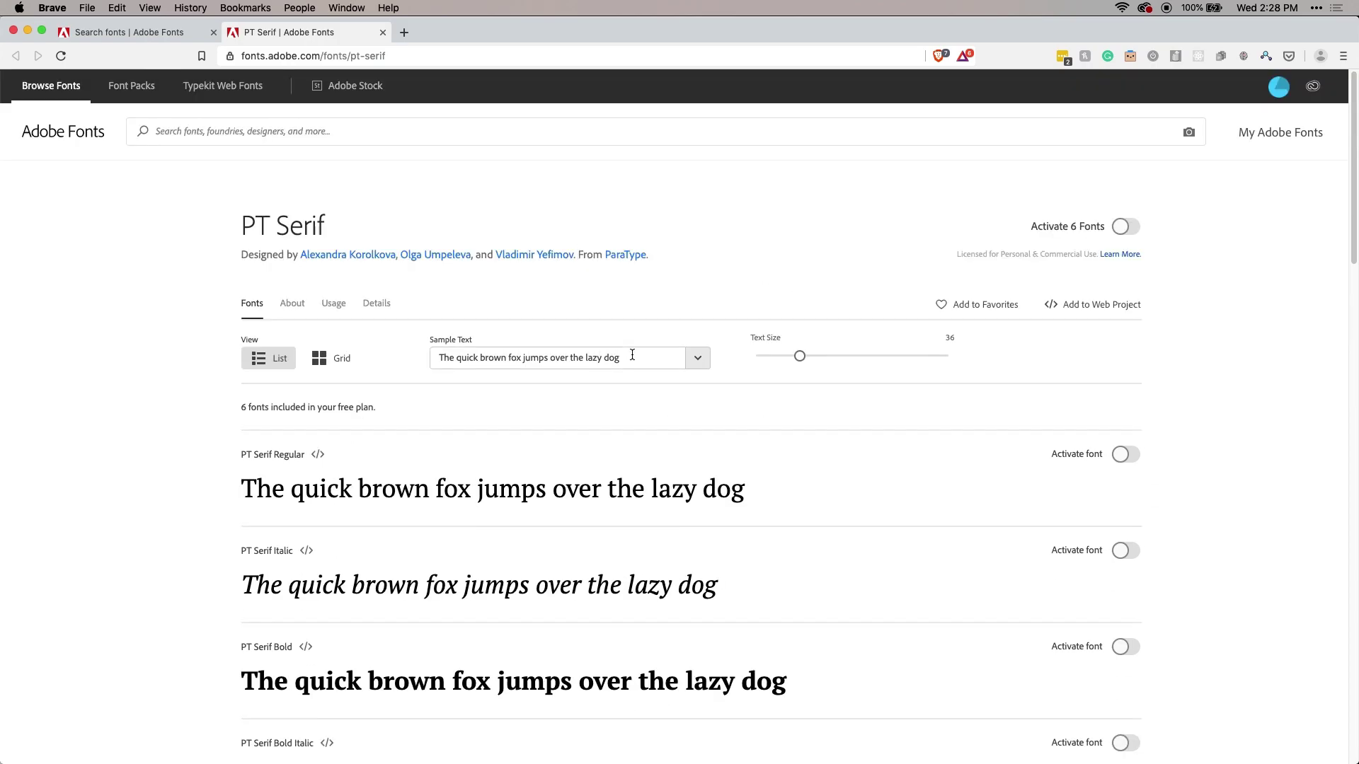
pyautogui.moveTo(632, 354); pyautogui.dragTo(337, 361)
pyautogui.press('BackSpace')
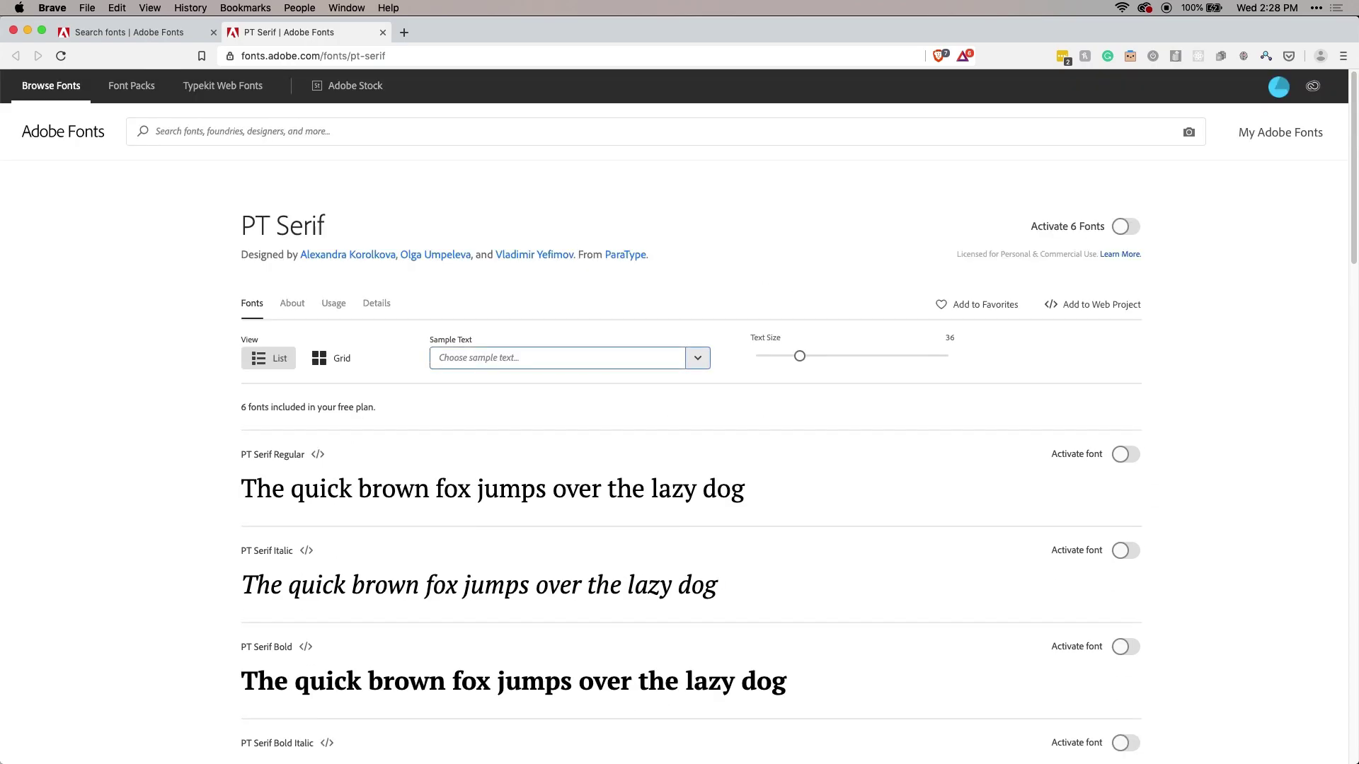
pyautogui.write('hello')
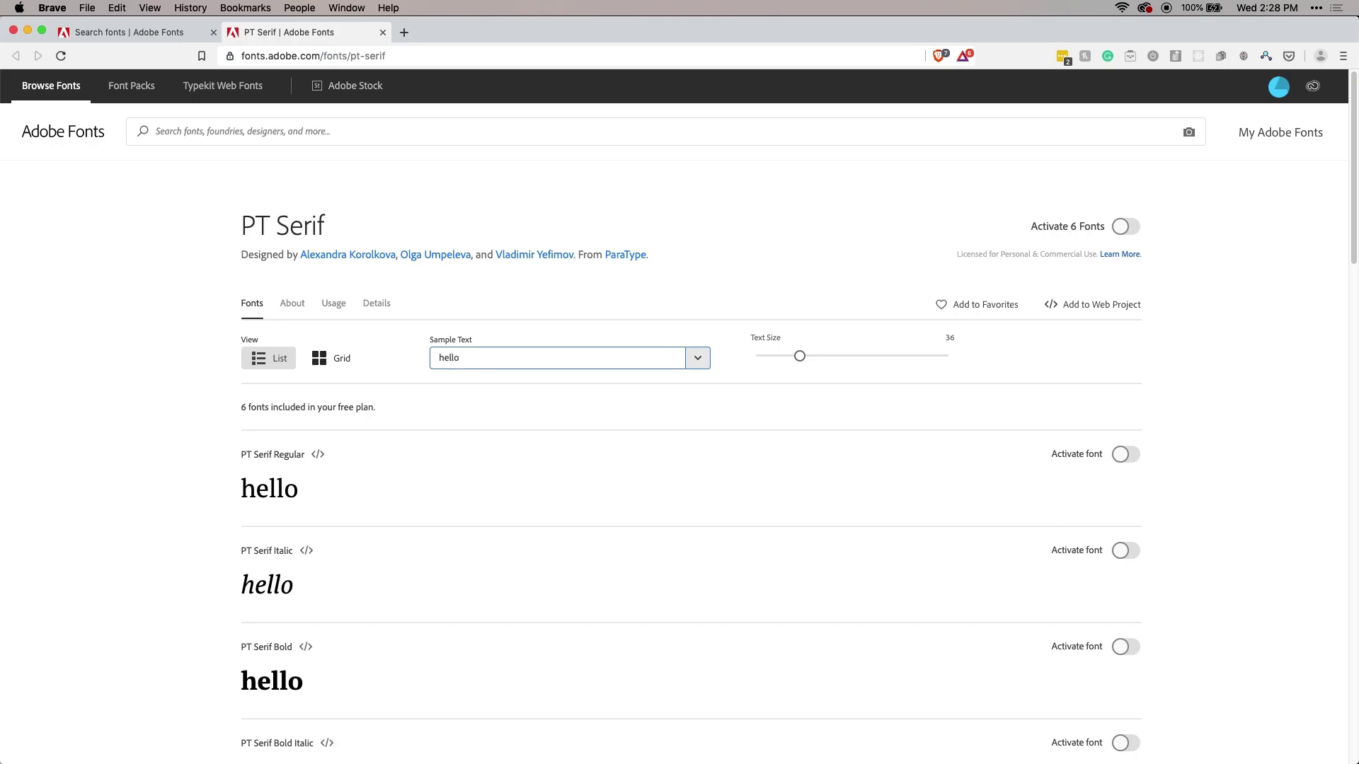
# - Compare the PT Serif styles and reduce the preview text size to 16
pyautogui.scroll(-3, 163, 528)
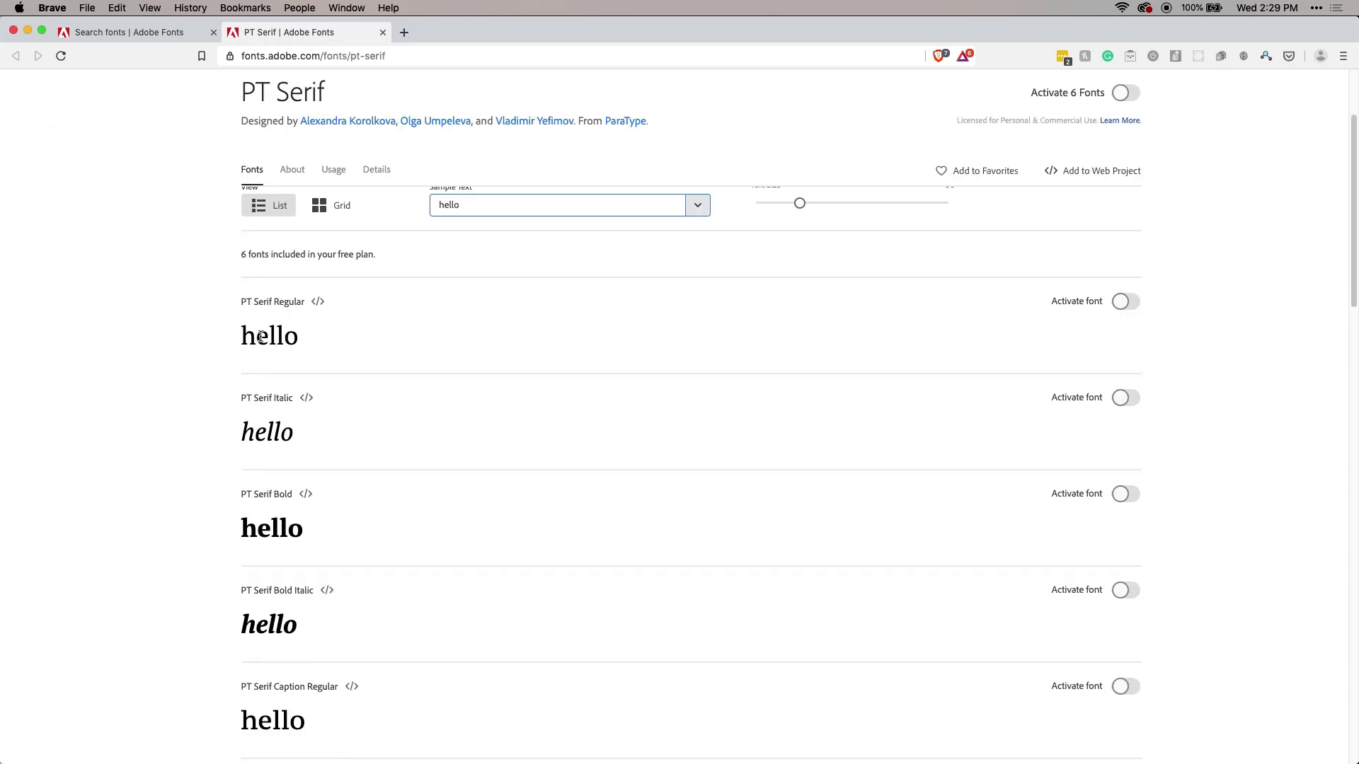
pyautogui.scroll(-3, 261, 326)
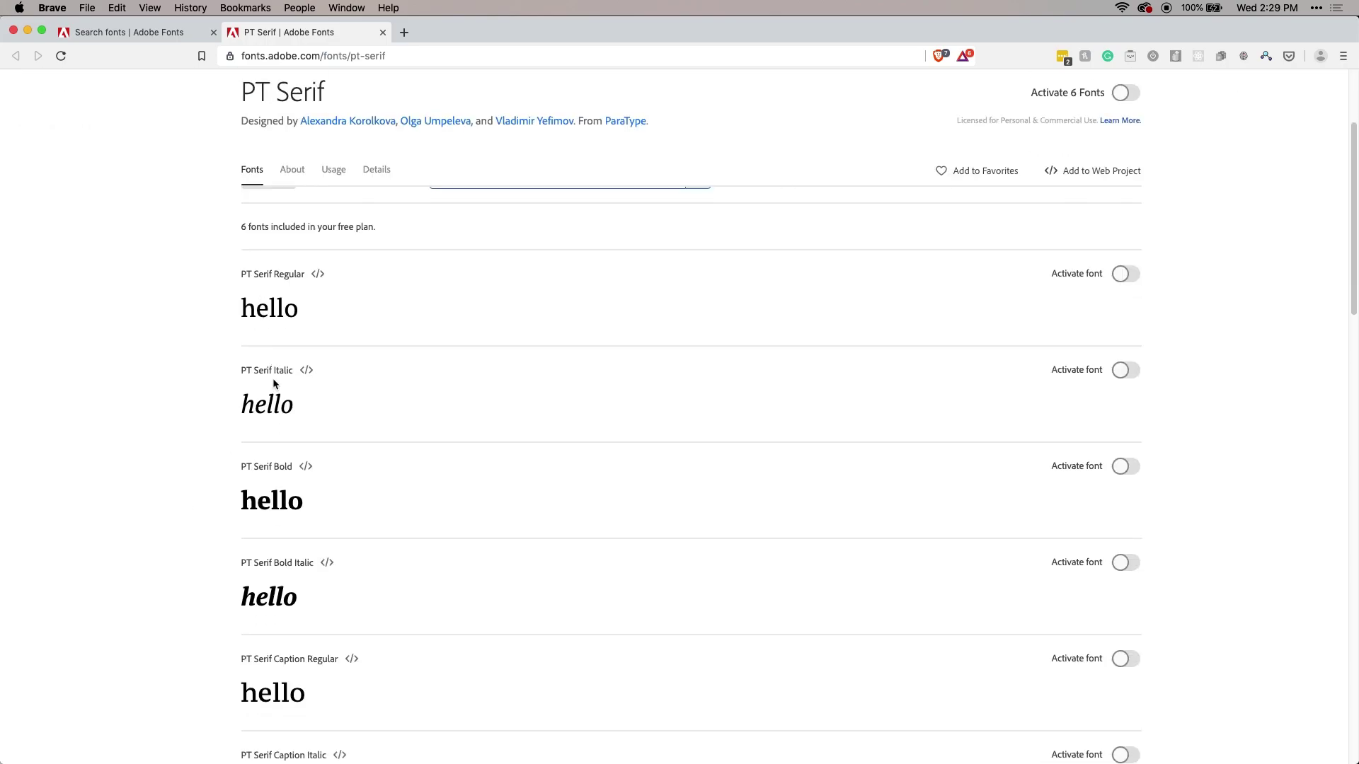
pyautogui.scroll(-5, 283, 397)
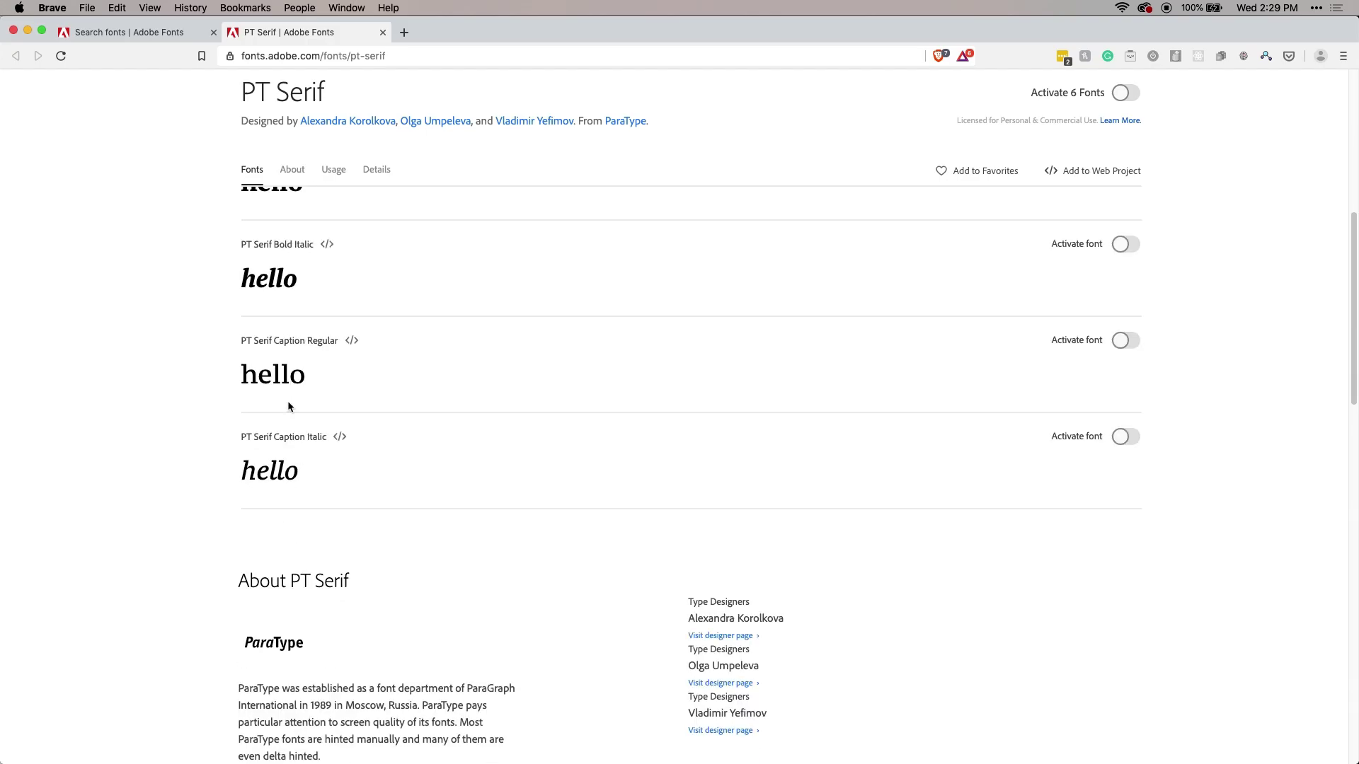
pyautogui.scroll(6, 336, 424)
pyautogui.scroll(5, 336, 423)
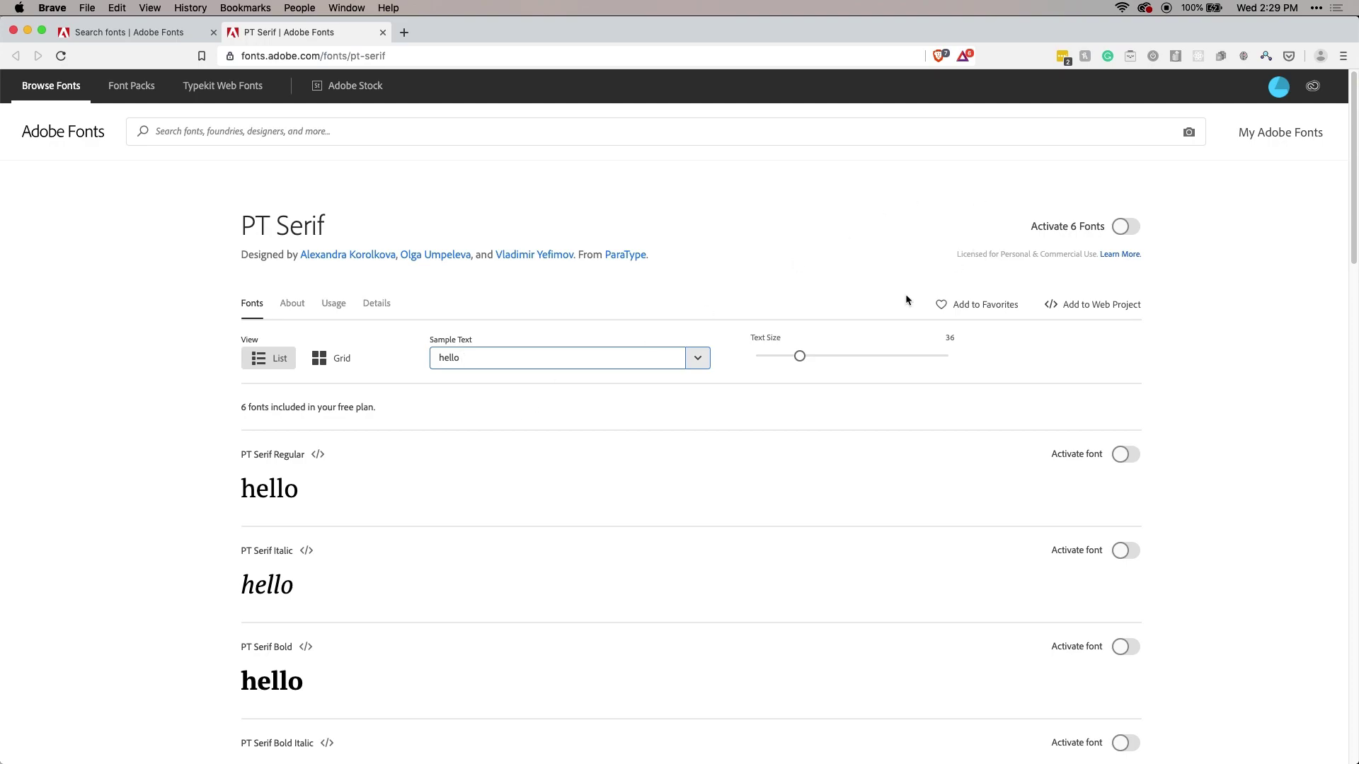
pyautogui.moveTo(799, 356); pyautogui.dragTo(740, 355)
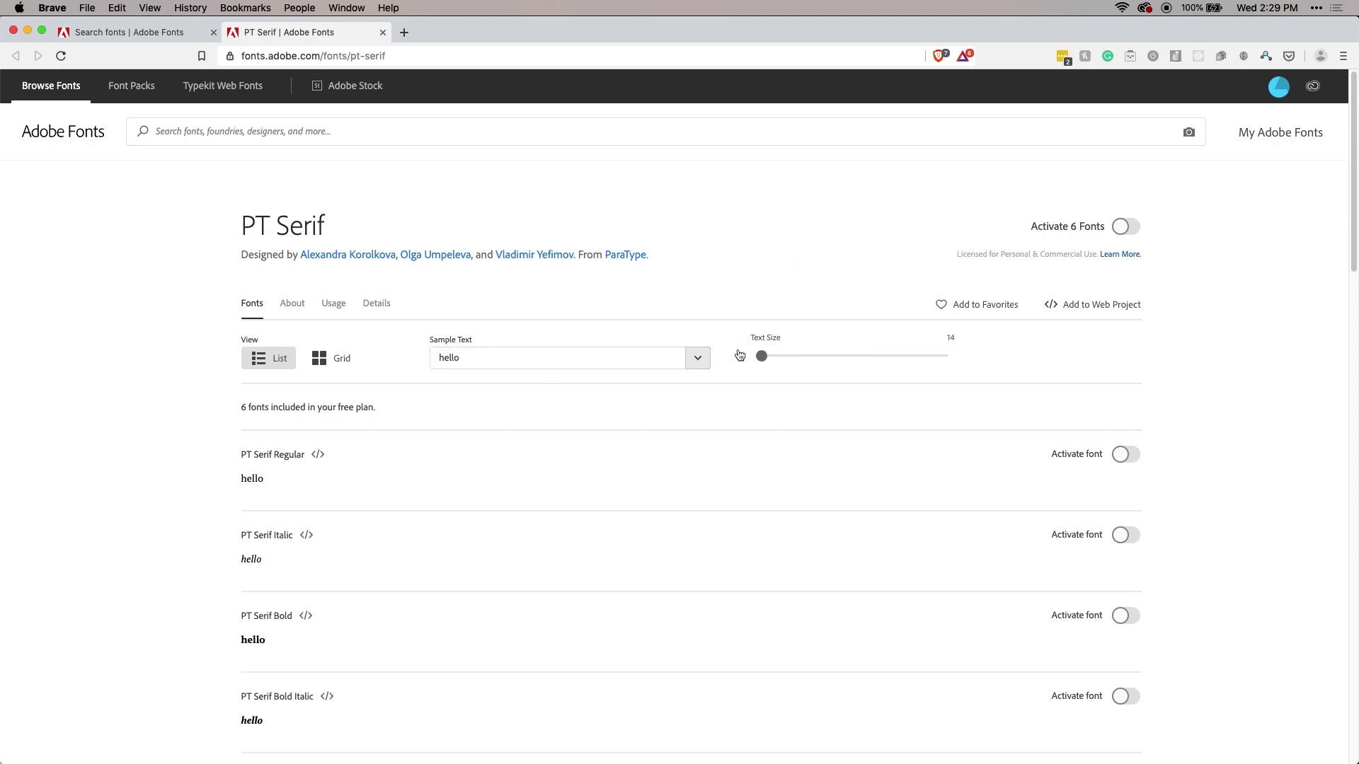
pyautogui.moveTo(762, 356)
pyautogui.mouseDown()
pyautogui.moveTo(779, 356)
pyautogui.moveTo(766, 356)
pyautogui.mouseUp()
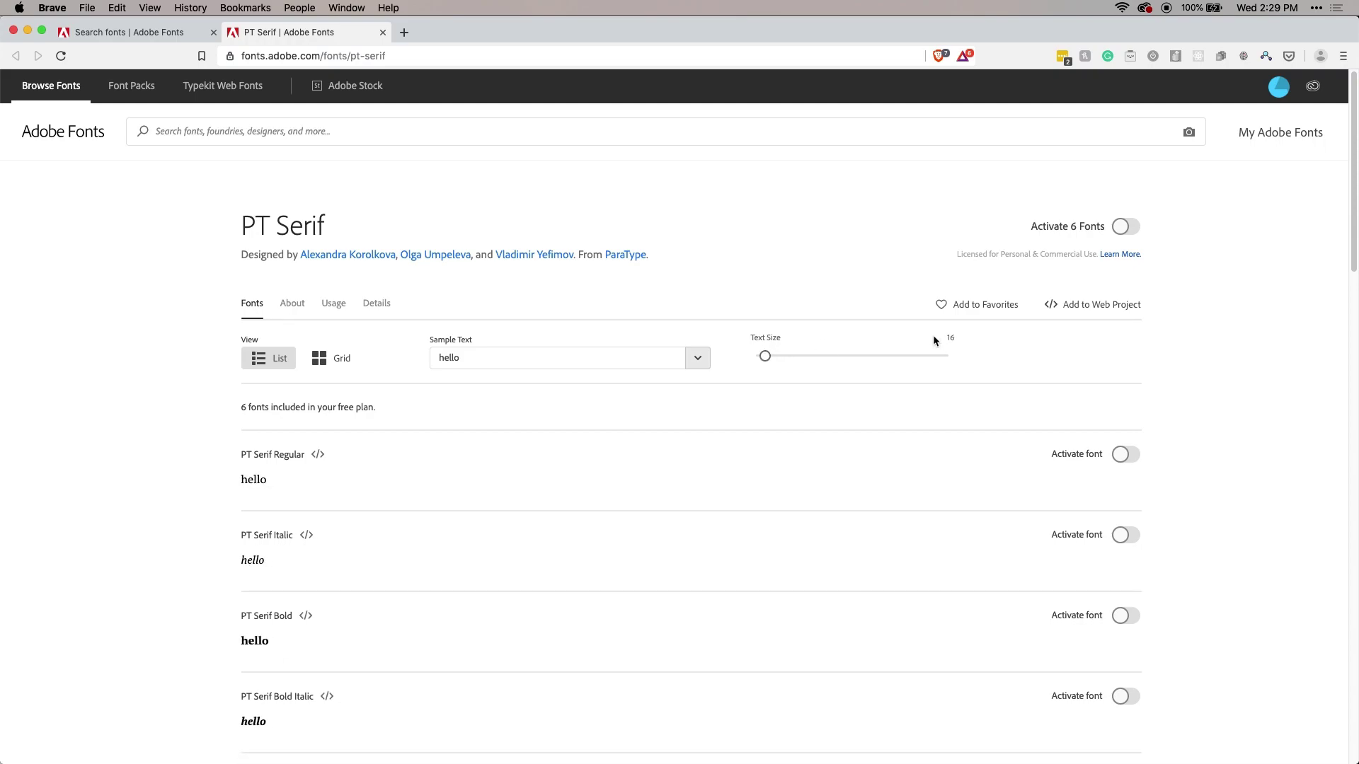
# - Activate all six PT Serif fonts at once and dismiss the activation message
pyautogui.moveTo(274, 641); pyautogui.dragTo(230, 639)
pyautogui.click(276, 641)
pyautogui.scroll(-5, 1205, 252)
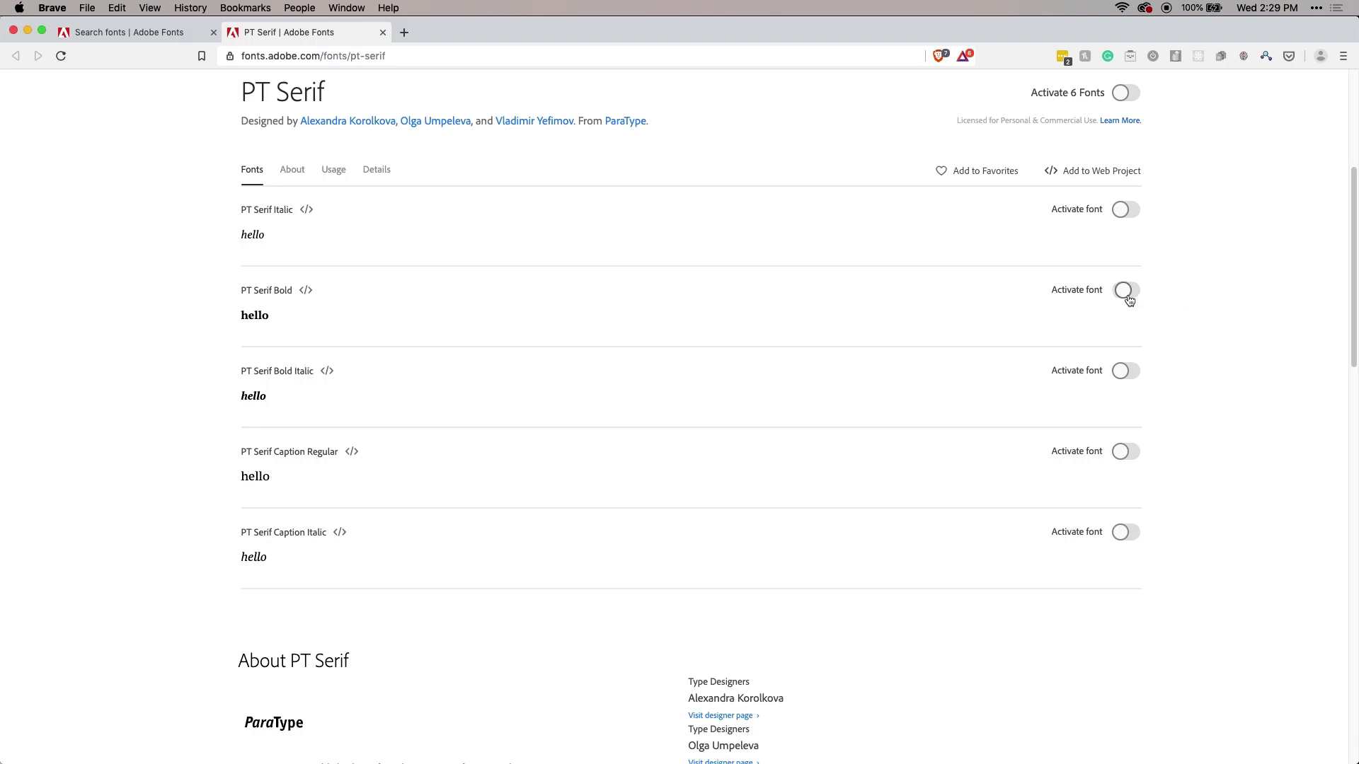
pyautogui.scroll(5, 1129, 300)
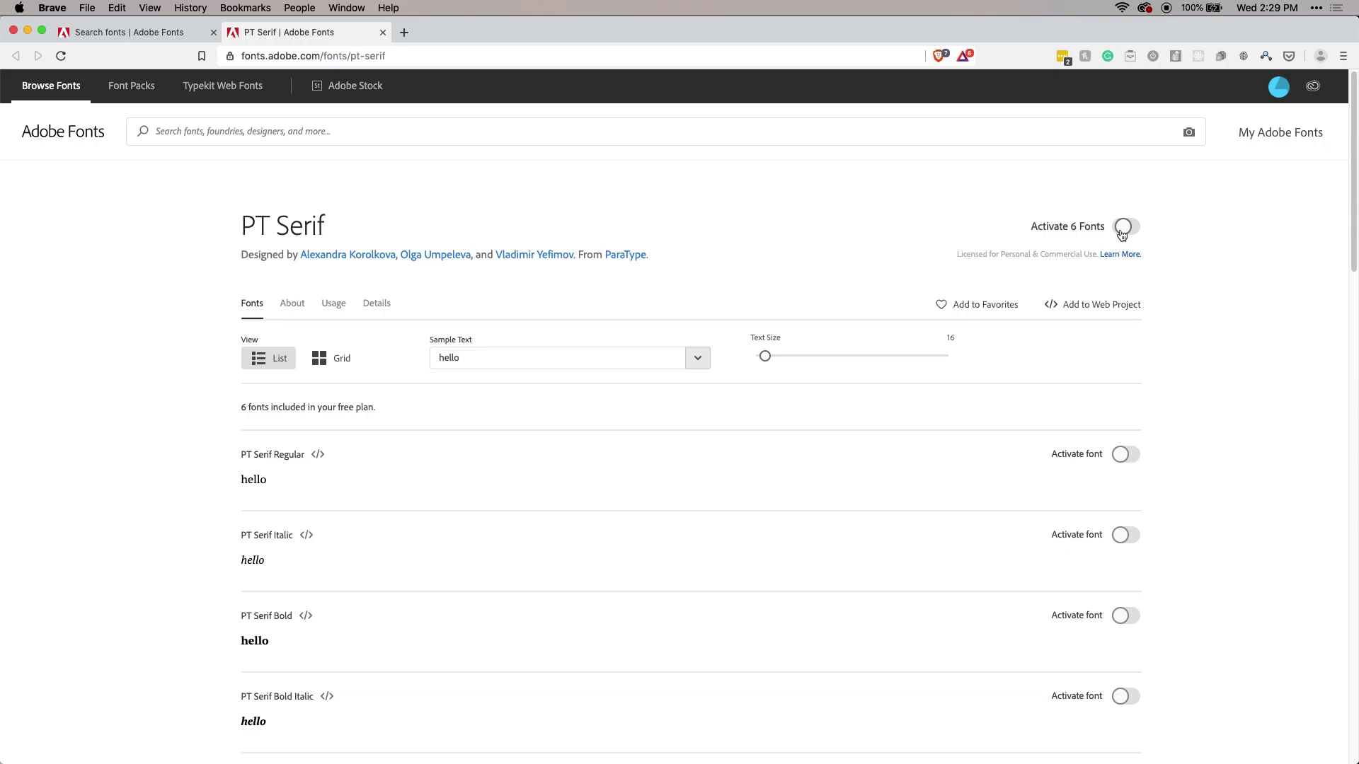
pyautogui.scroll(-1, 585, 434)
pyautogui.scroll(1, 446, 479)
pyautogui.click(1125, 227)
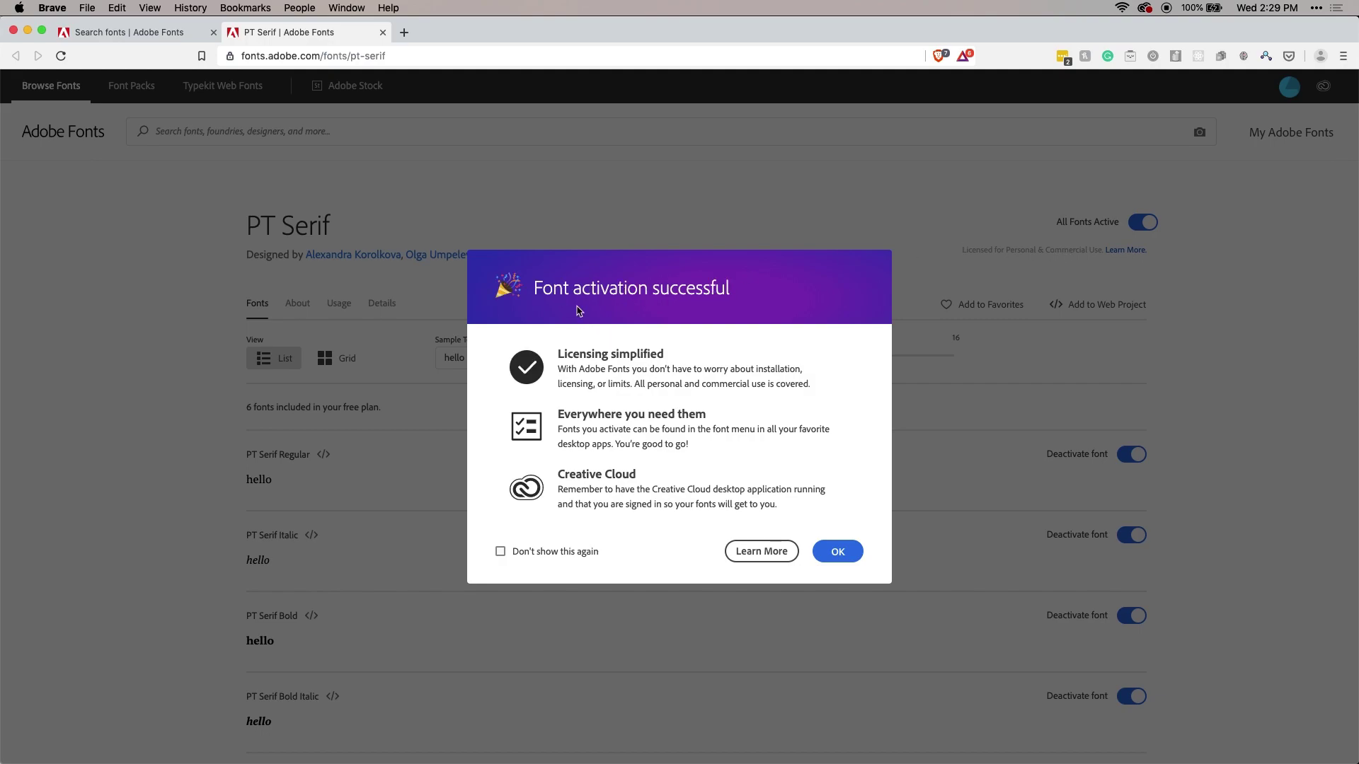
pyautogui.click(838, 551)
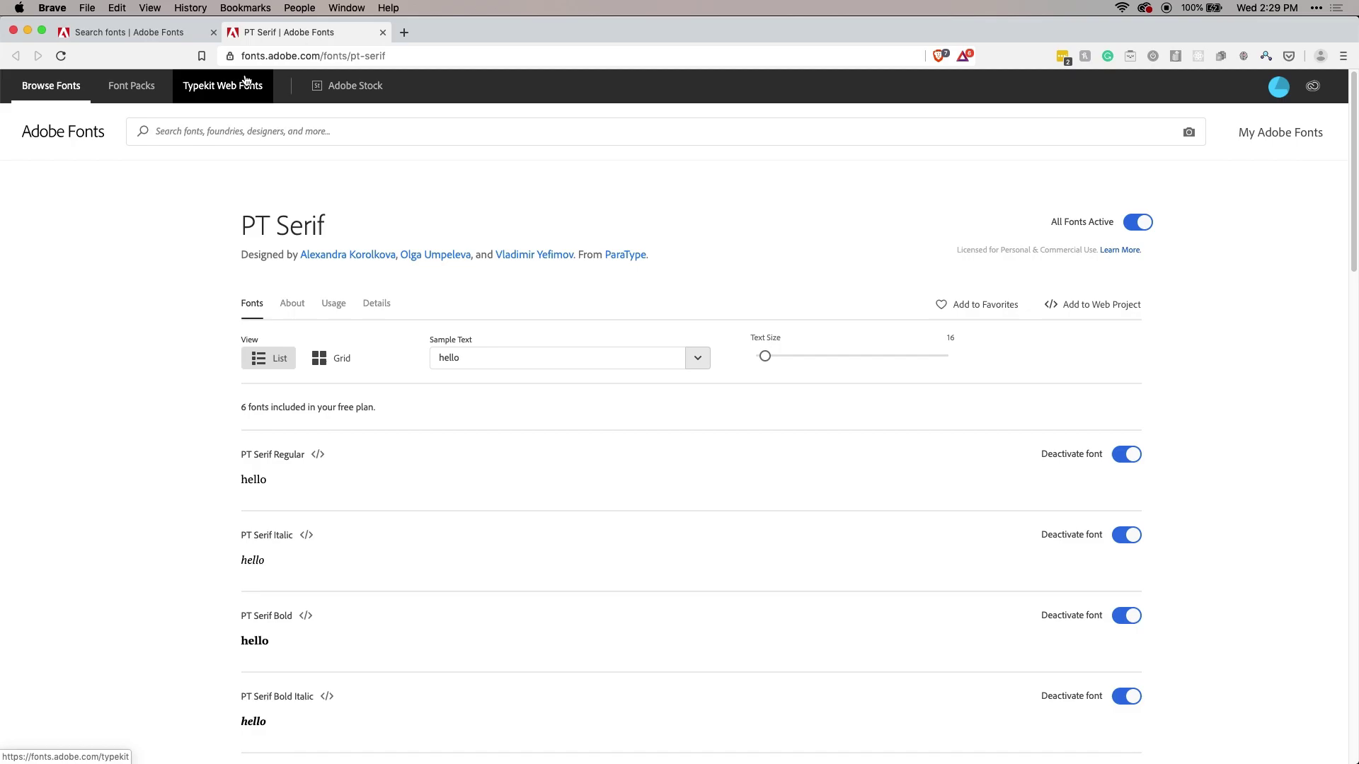
# - Switch to Adobe XD and set the font of the "Let's Grow Together" heading to PT Serif
pyautogui.press('super+Tab')
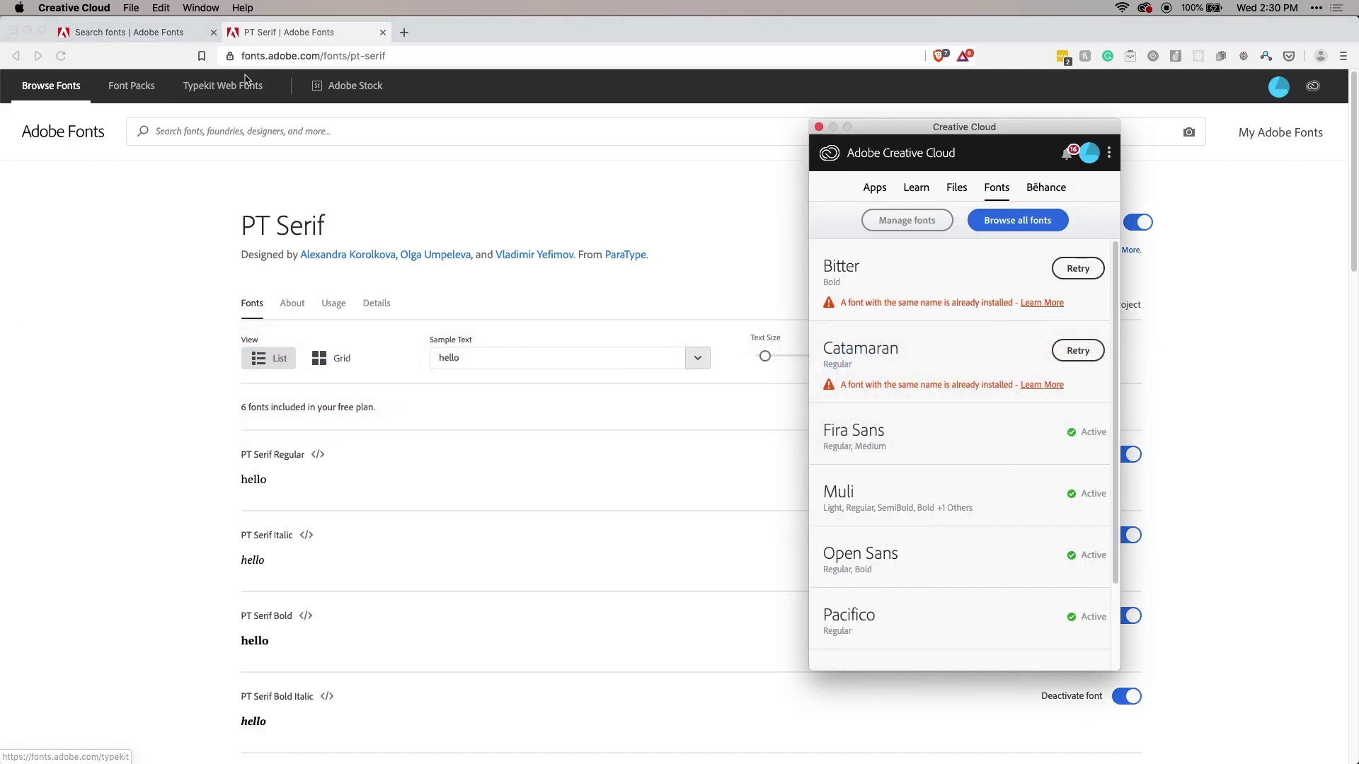
pyautogui.press('super+Tab')
pyautogui.press('super+Tab')
pyautogui.click(254, 369)
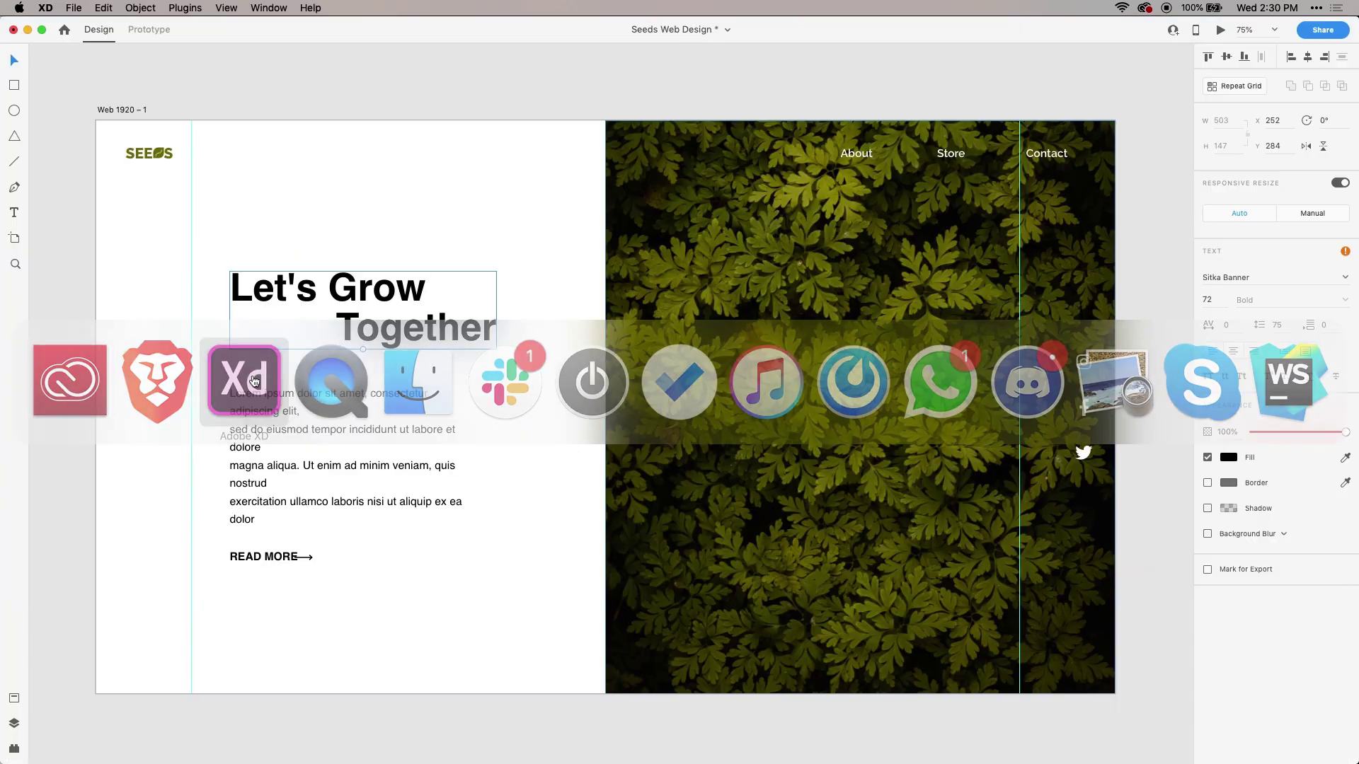
pyautogui.click(391, 285)
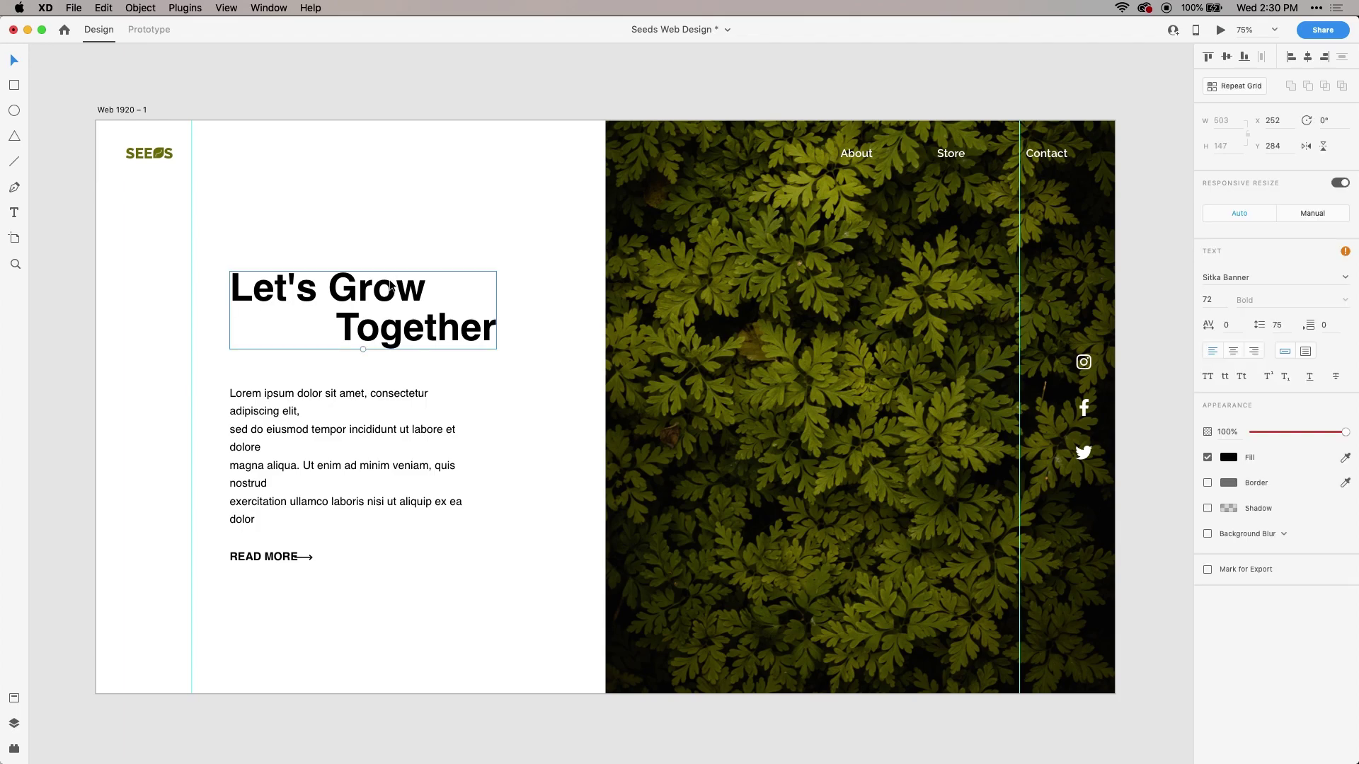
pyautogui.click(1271, 282)
pyautogui.write('PT Serif')
pyautogui.press('Return')
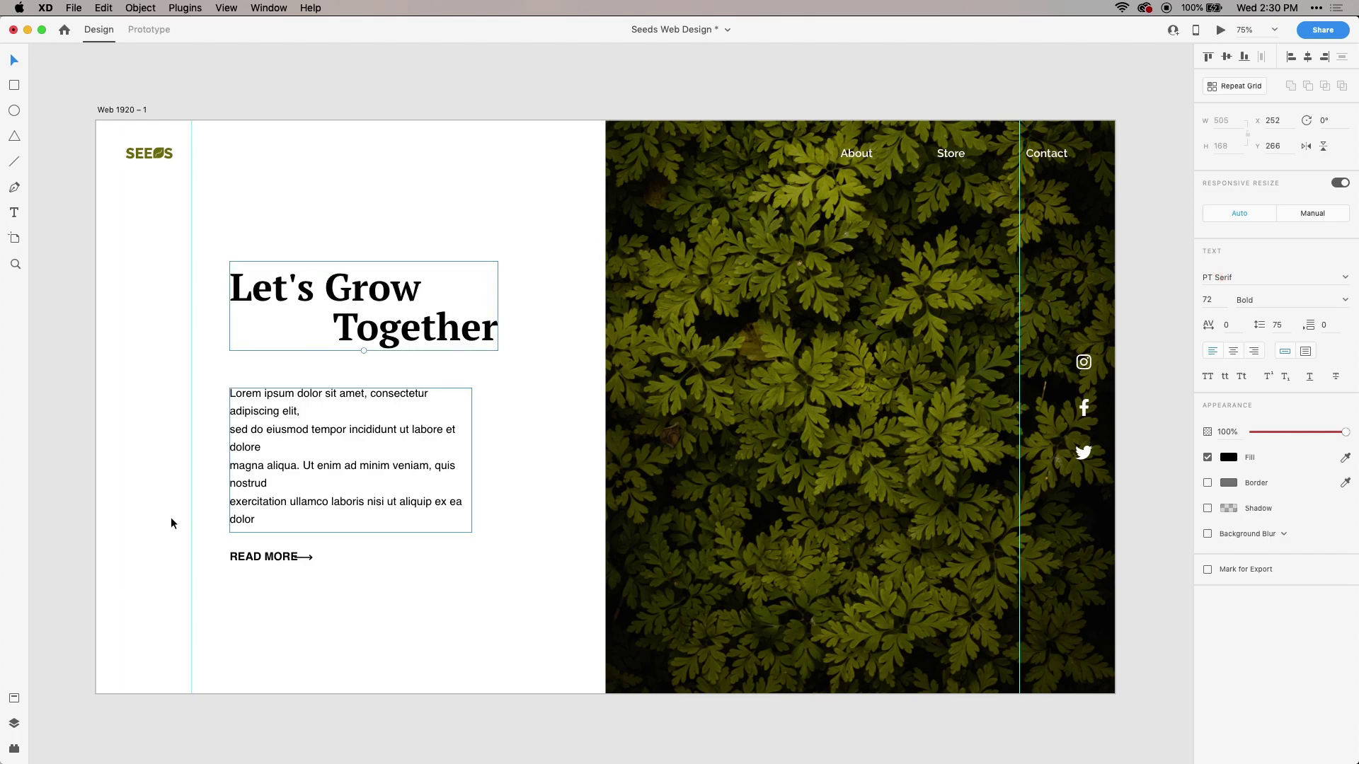
# - Set the font of the Lorem ipsum paragraph below the heading to PT Serif
pyautogui.click(367, 396)
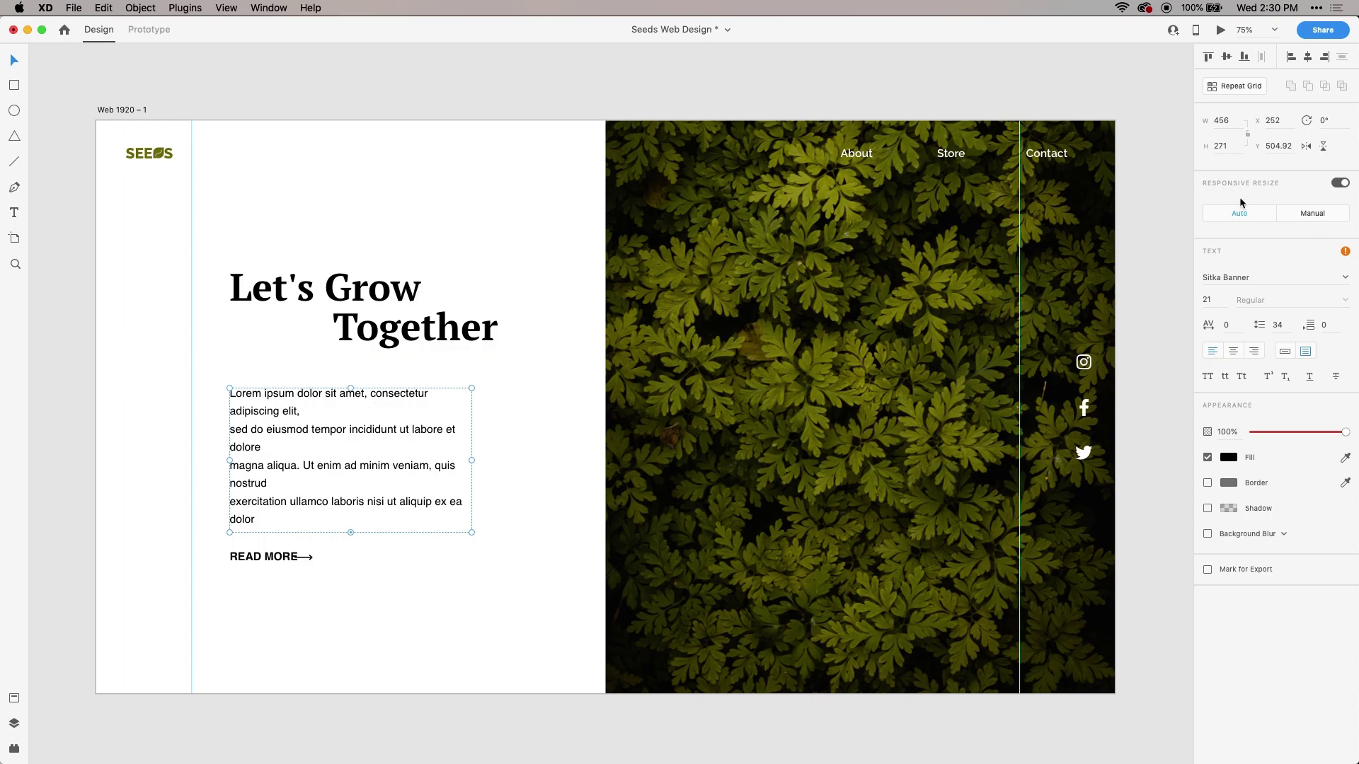
pyautogui.click(1263, 276)
pyautogui.write('PTse')
pyautogui.press('BackSpace')
pyautogui.press('BackSpace')
pyautogui.write('Ser')
pyautogui.press('Return')
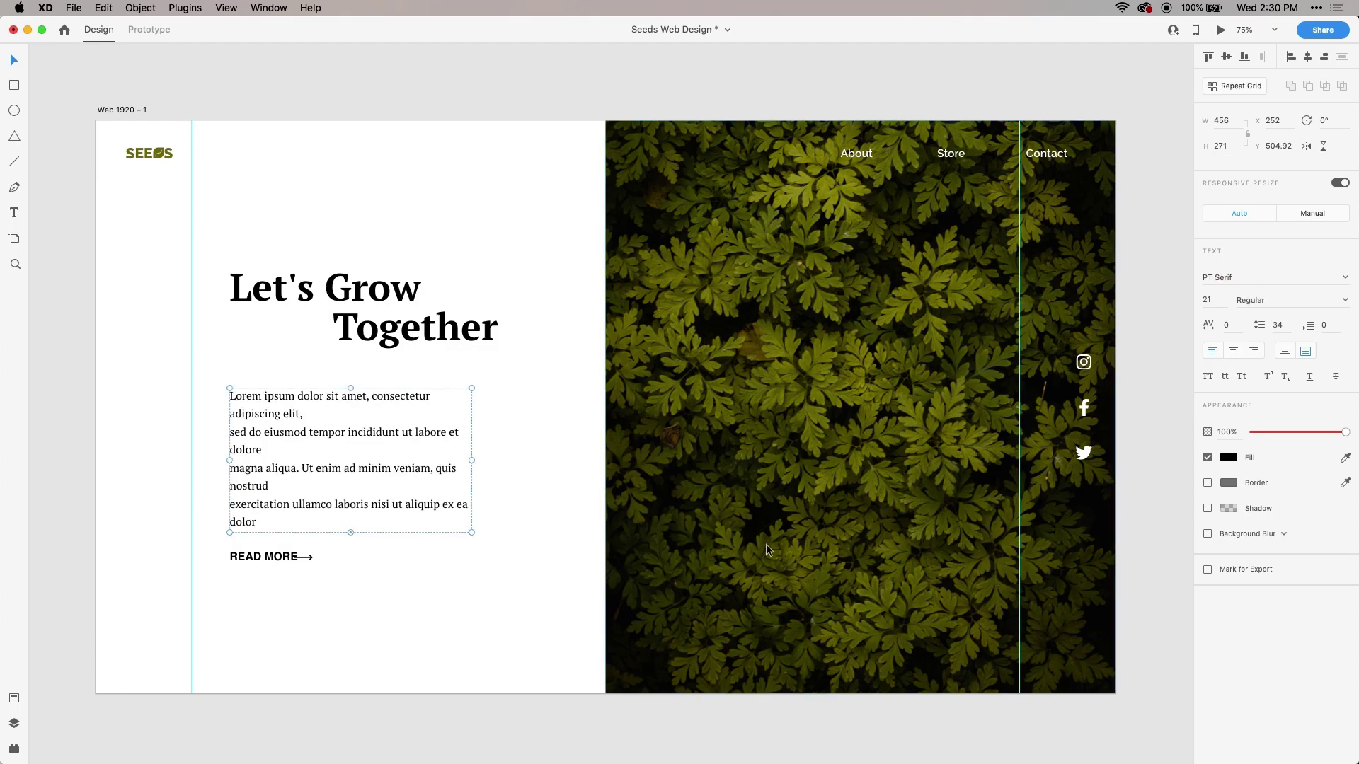
# - Ungroup the READ MORE text from its arrow and shift the arrow slightly to the right of the text
pyautogui.click(283, 559)
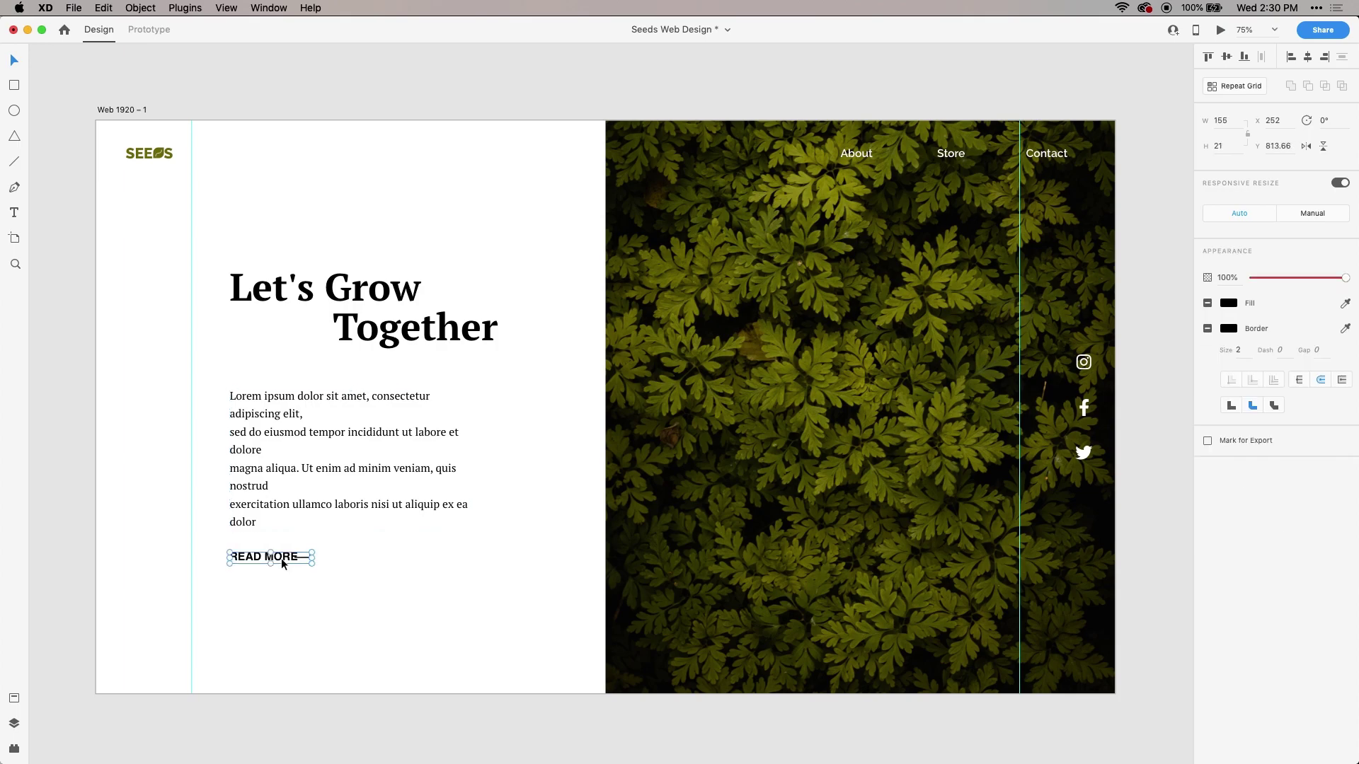
pyautogui.rightClick(282, 559)
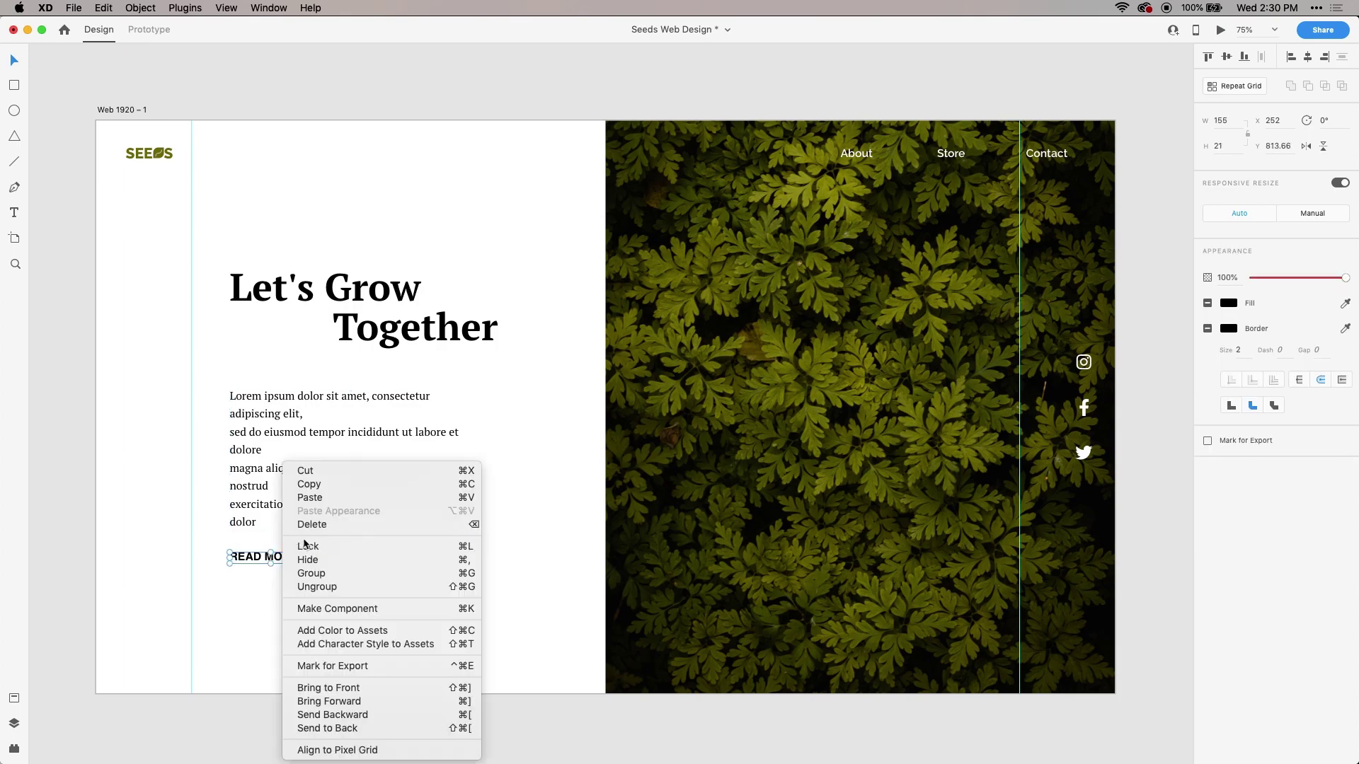
pyautogui.click(315, 589)
pyautogui.click(240, 598)
pyautogui.moveTo(300, 561); pyautogui.dragTo(313, 562)
pyautogui.click(321, 576)
# - Set the font of the READ MORE text to PT Serif
pyautogui.click(258, 561)
pyautogui.click(1287, 283)
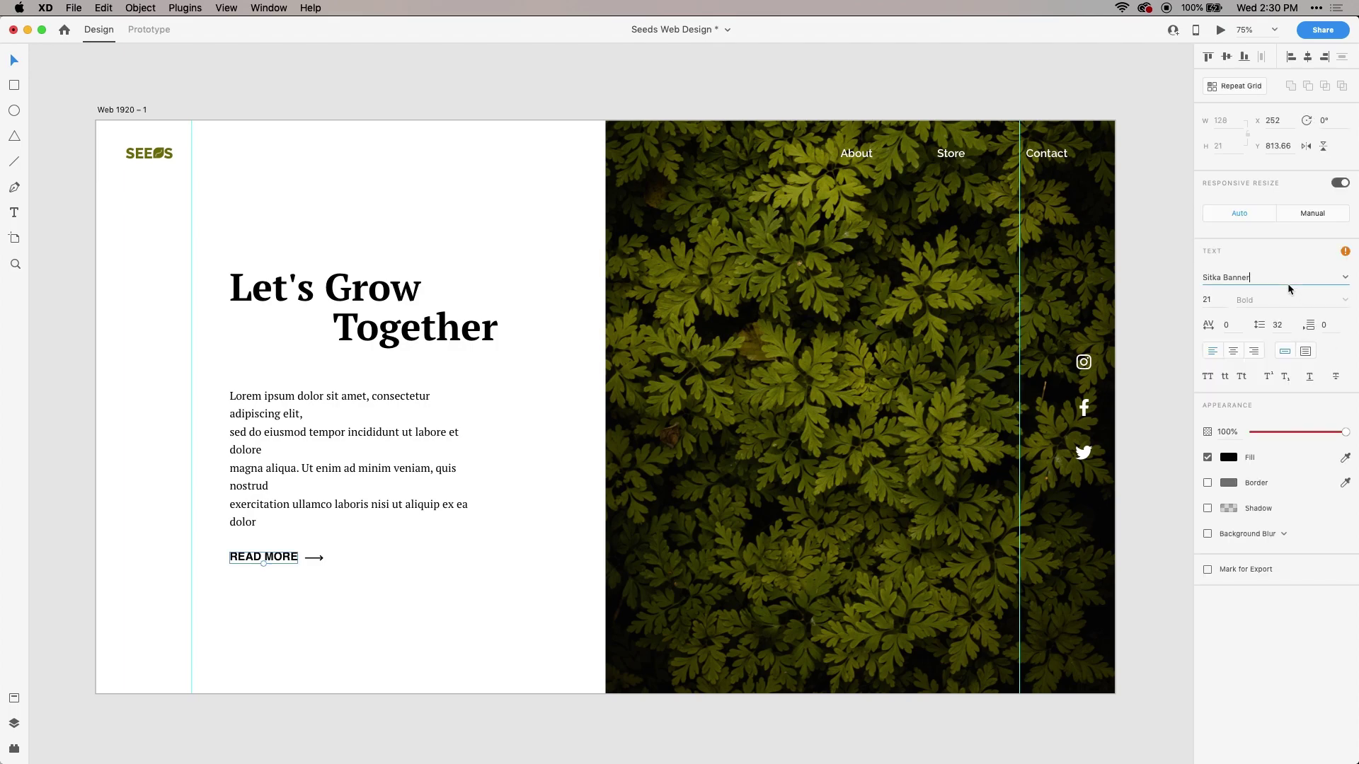
pyautogui.press('super+a')
pyautogui.write('PT Se')
pyautogui.press('Return')
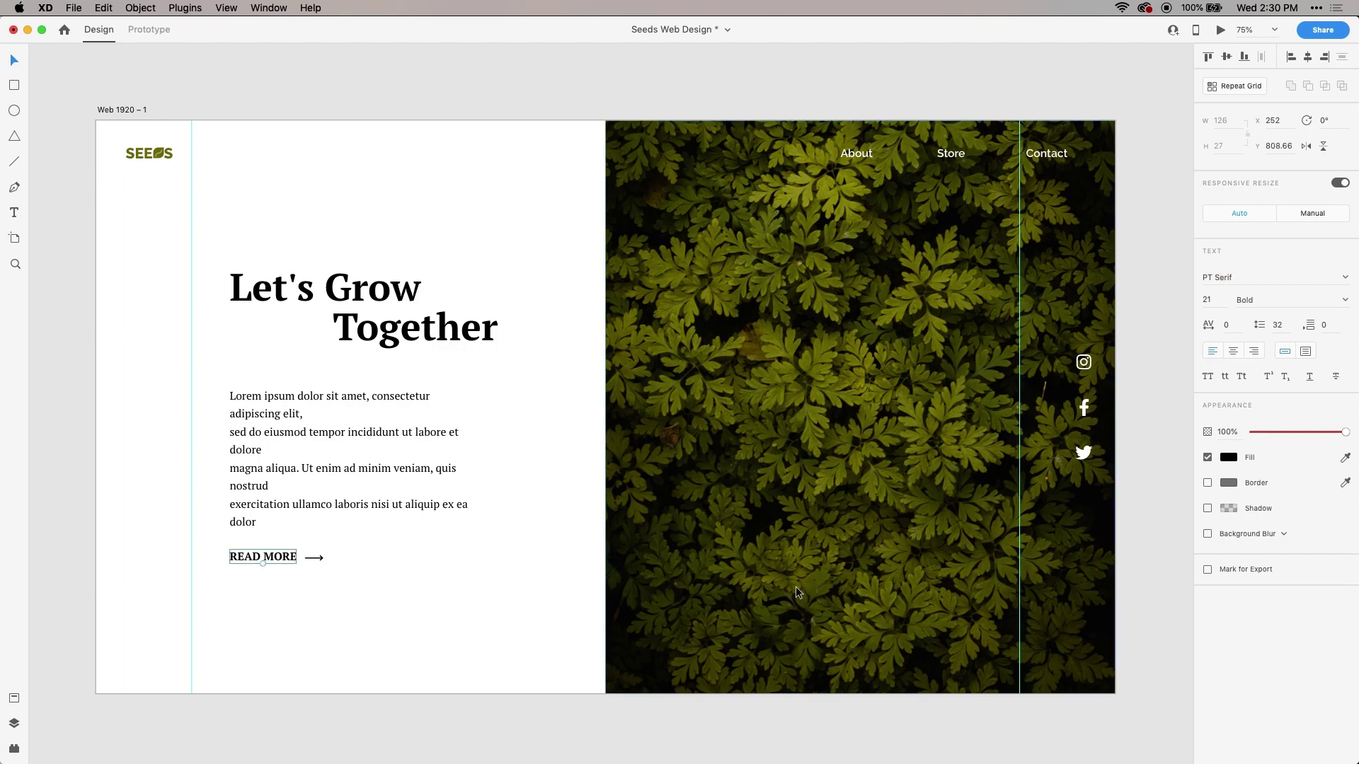
pyautogui.click(357, 418)
pyautogui.click(409, 227)
pyautogui.moveTo(409, 228); pyautogui.dragTo(418, 268)
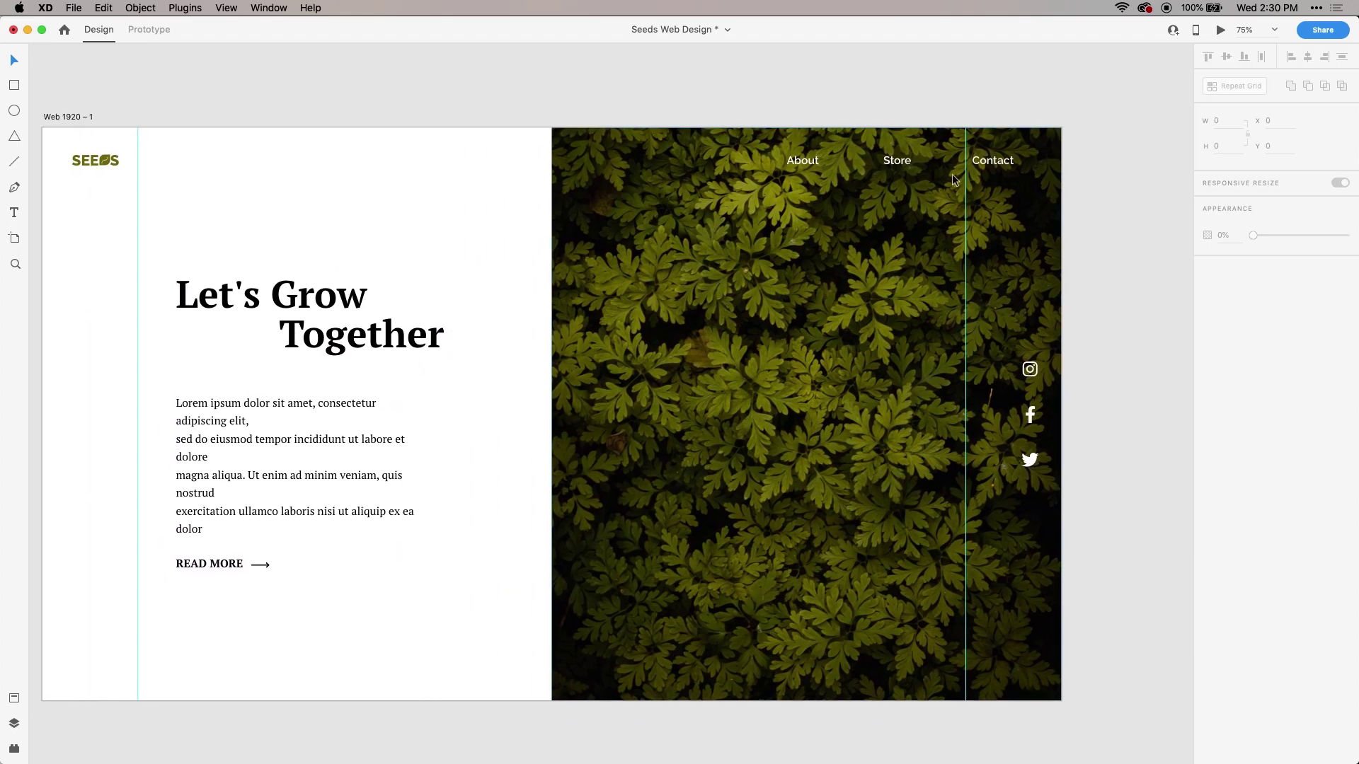
pyautogui.moveTo(775, 169); pyautogui.dragTo(1017, 153)
pyautogui.click(253, 95)
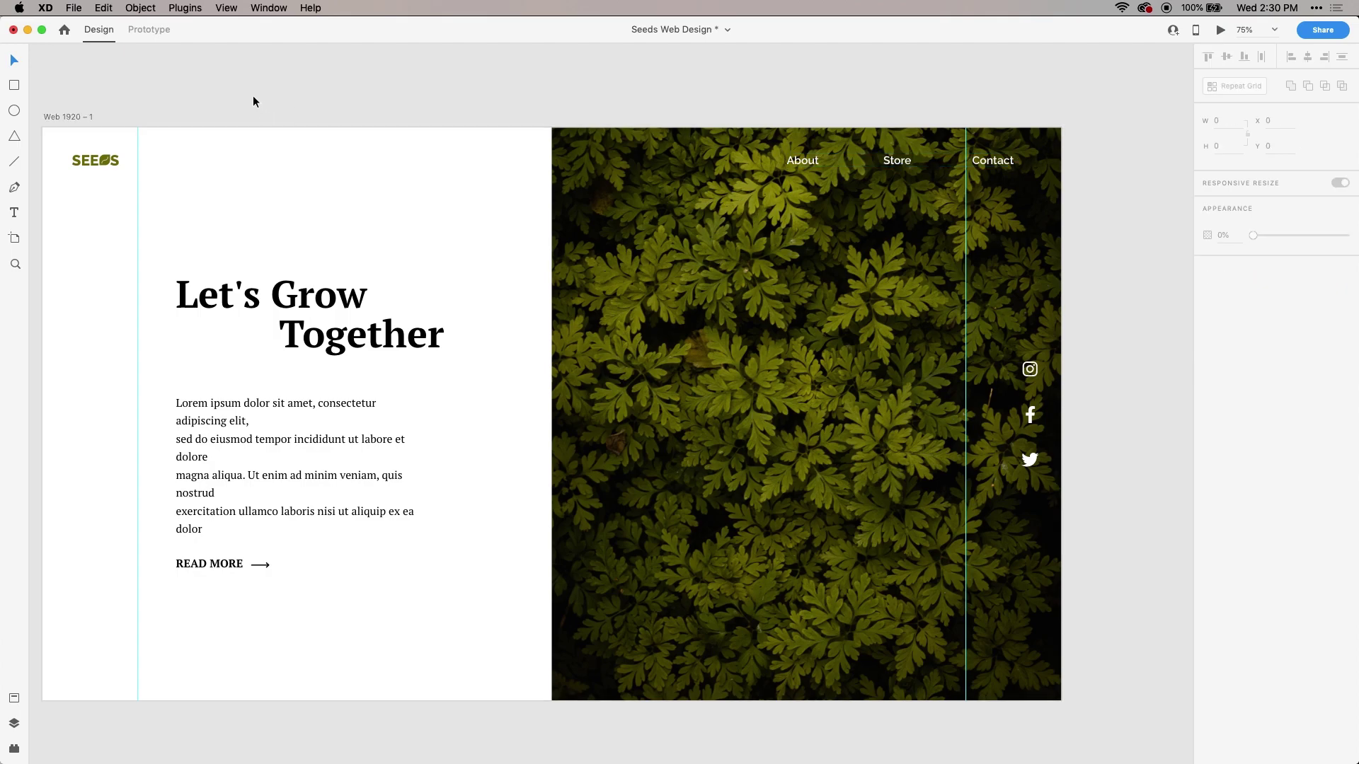
pyautogui.click(823, 152)
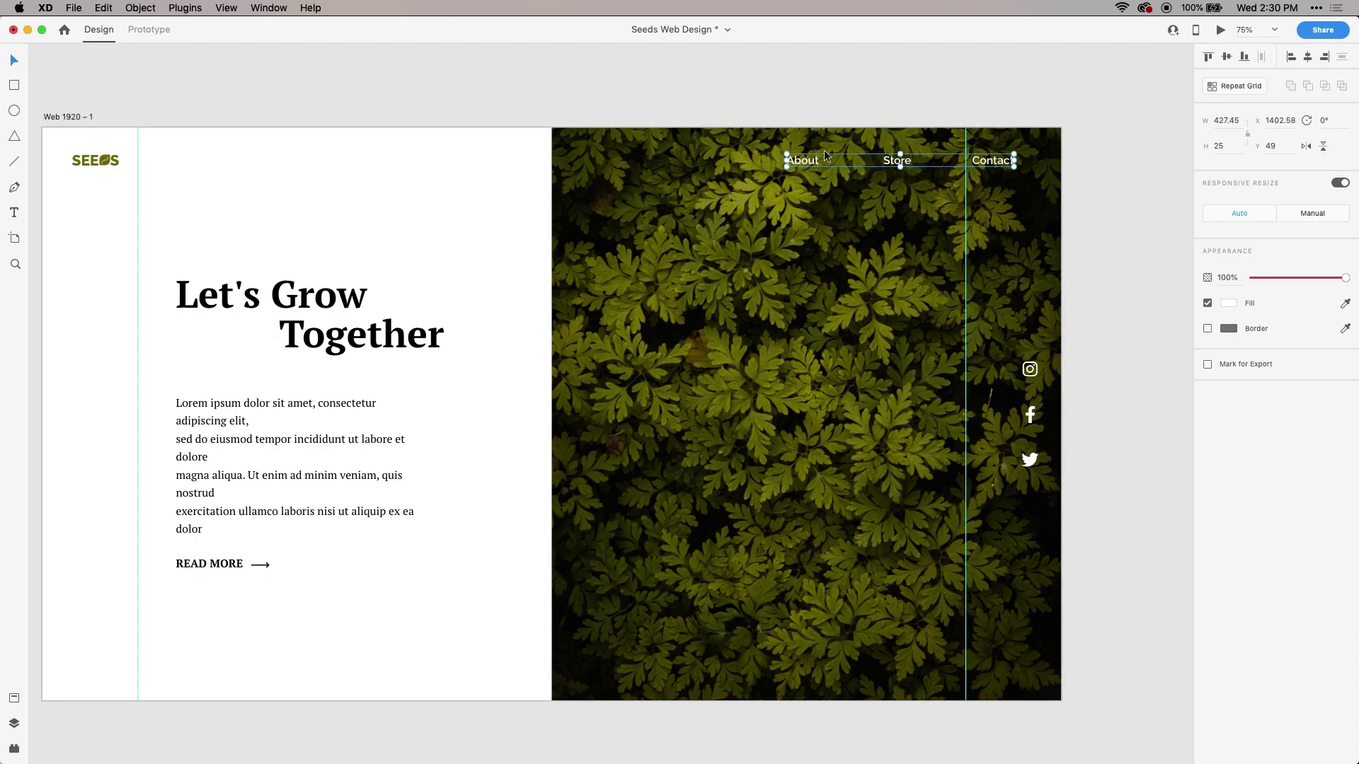
pyautogui.click(758, 106)
pyautogui.click(996, 176)
pyautogui.click(994, 163)
pyautogui.click(944, 92)
pyautogui.moveTo(683, 337); pyautogui.dragTo(689, 361)
# - Set the font size of the Lorem ipsum paragraph to 18
pyautogui.click(304, 426)
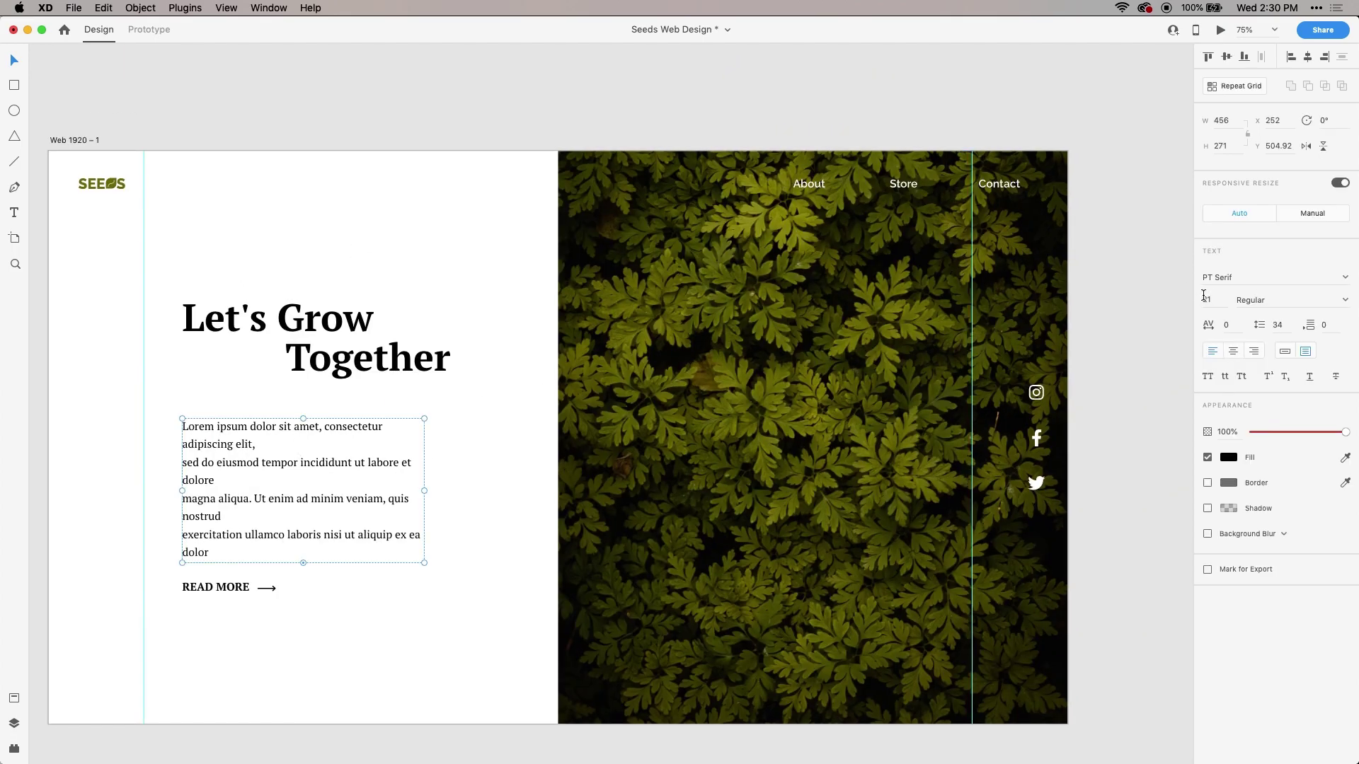
pyautogui.click(1210, 300)
pyautogui.press('Down')
pyautogui.press('Down')
pyautogui.press('Down')
pyautogui.press('Down')
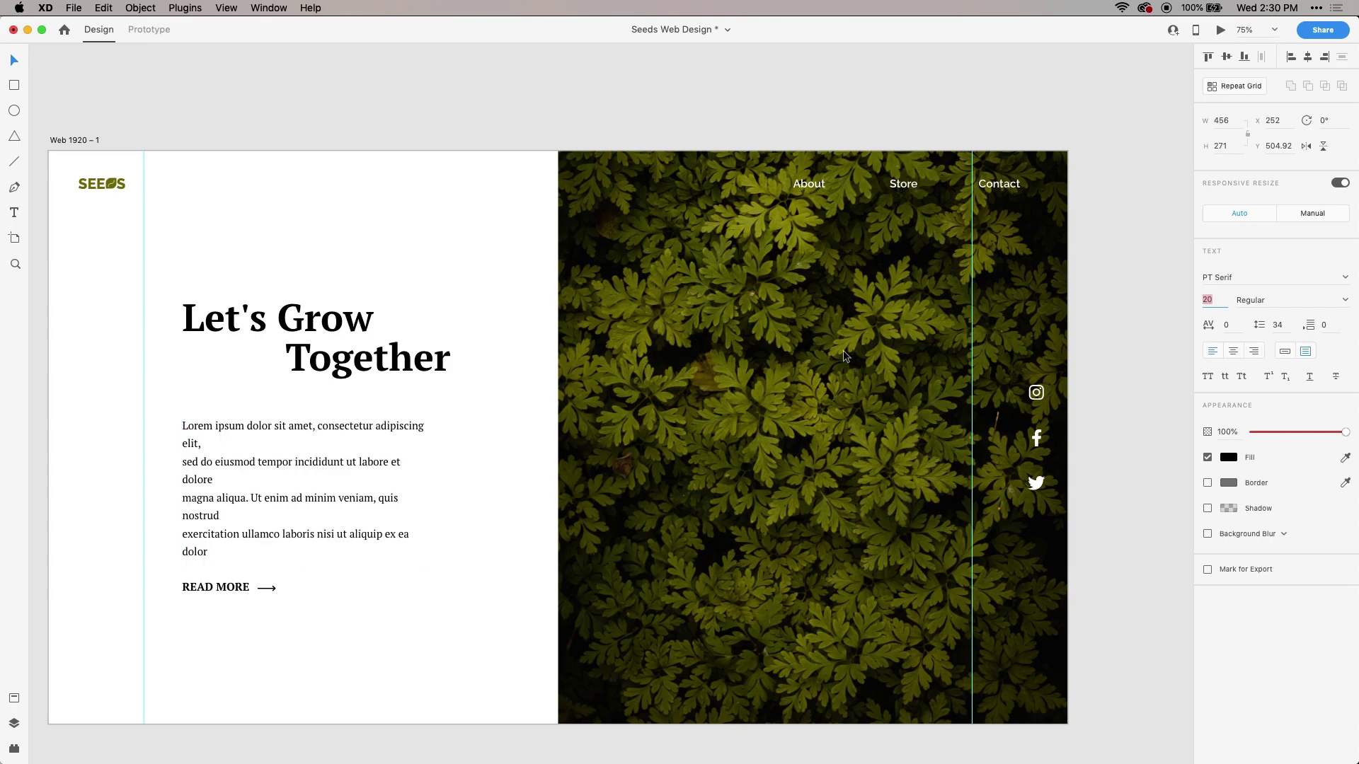
pyautogui.press('Up')
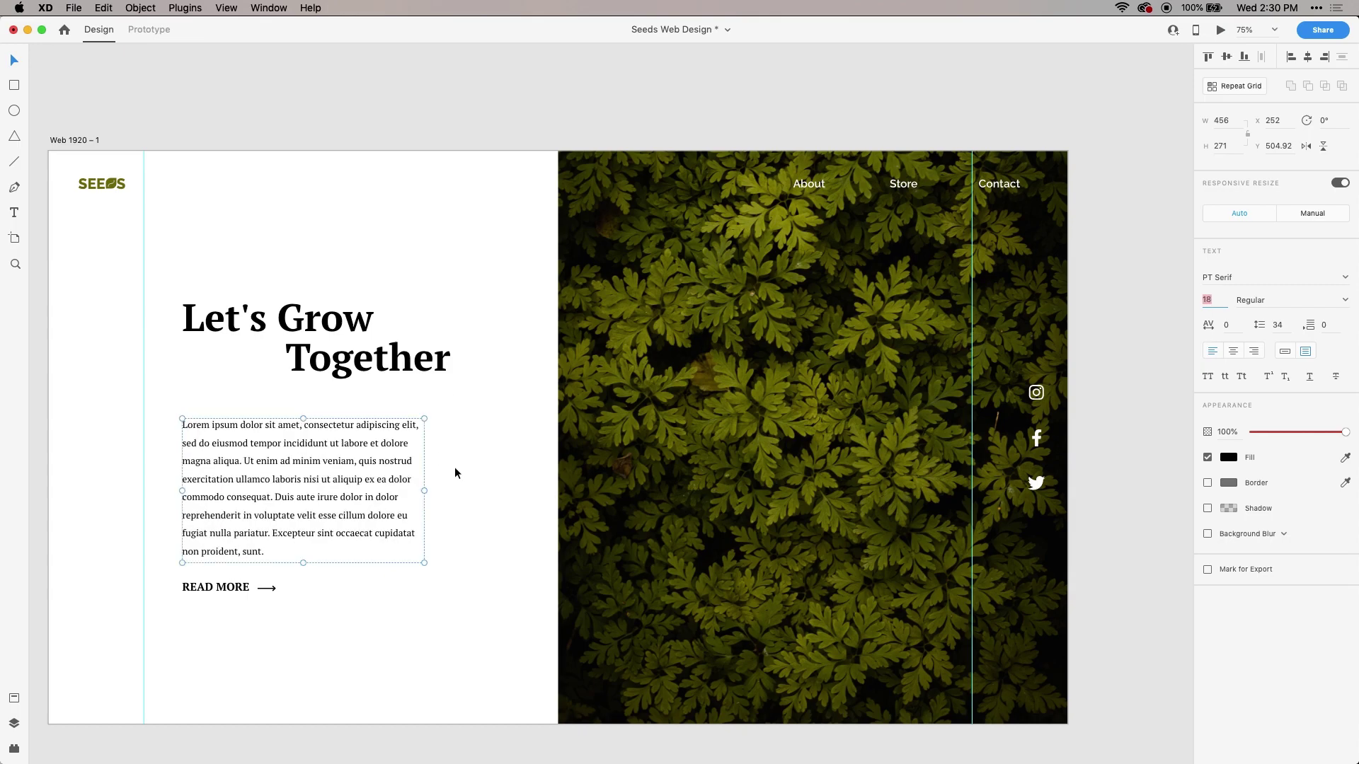
pyautogui.click(323, 365)
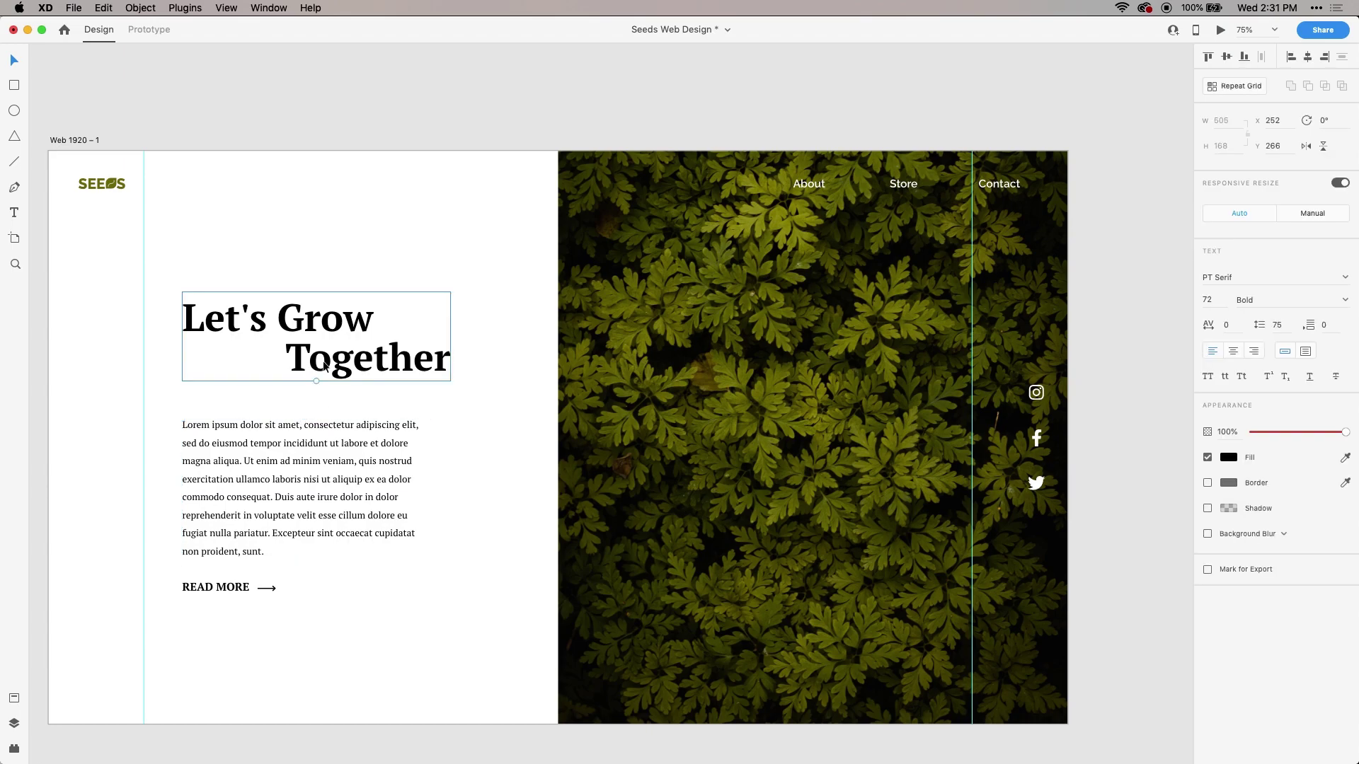
pyautogui.click(164, 332)
pyautogui.moveTo(148, 350); pyautogui.dragTo(177, 331)
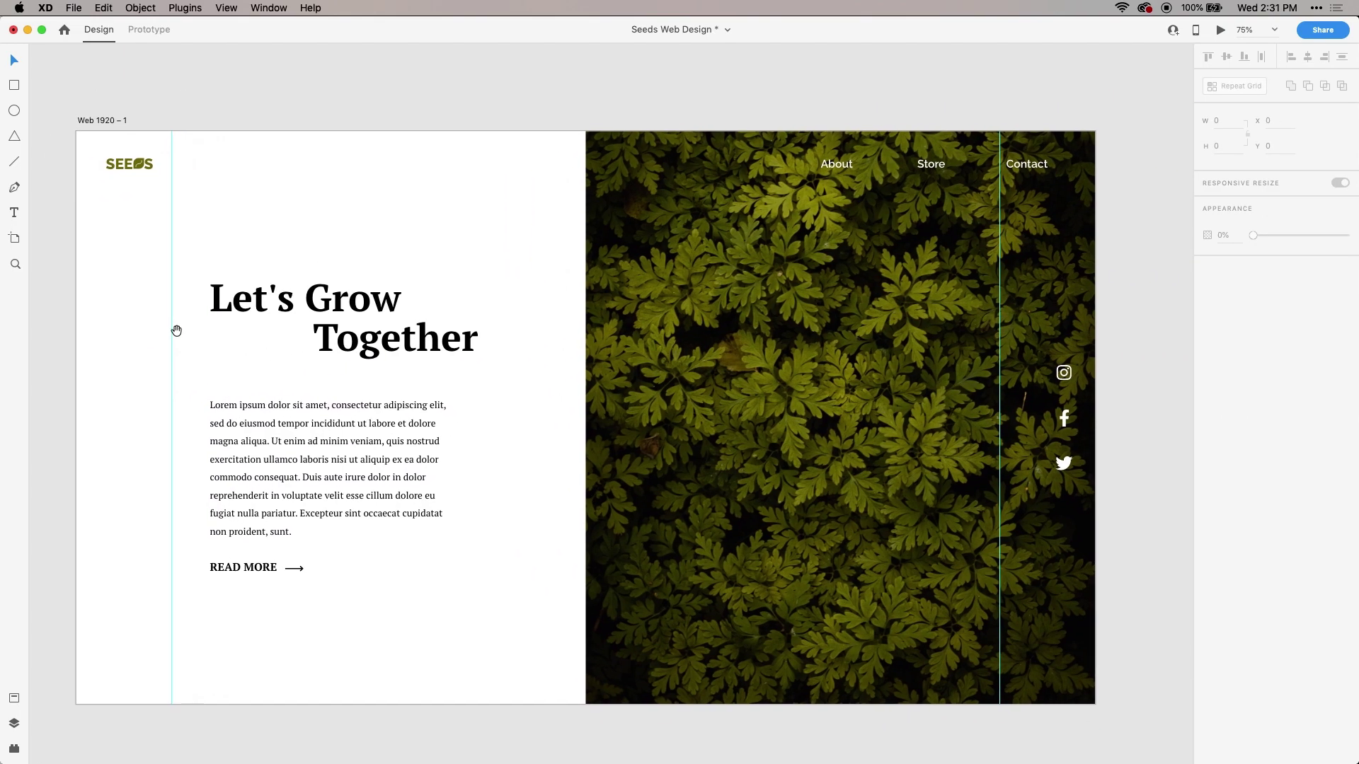
# - Scale down the social media icon group and center it vertically against the leaf image
pyautogui.click(1065, 419)
pyautogui.moveTo(1072, 470); pyautogui.dragTo(1071, 444)
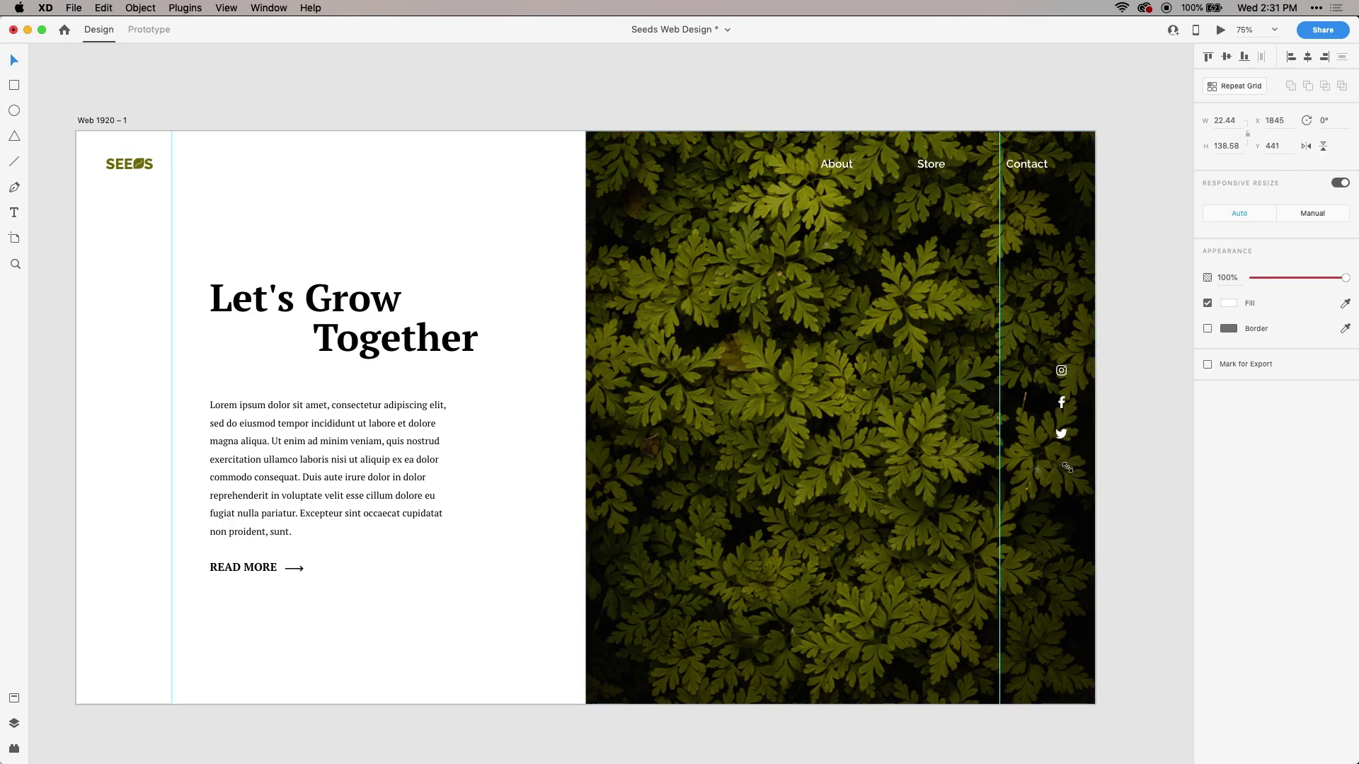
pyautogui.click(1131, 418)
pyautogui.moveTo(1140, 419); pyautogui.dragTo(1058, 387)
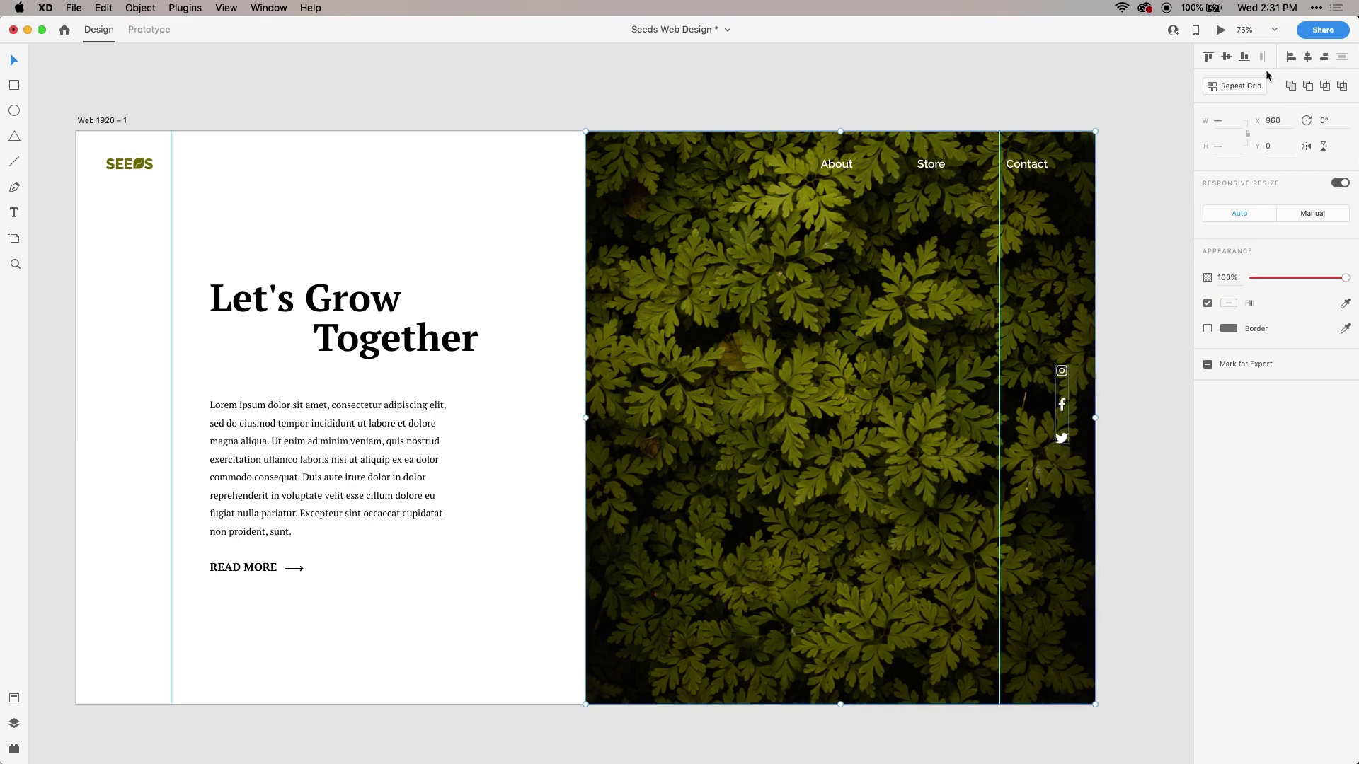
pyautogui.click(1086, 109)
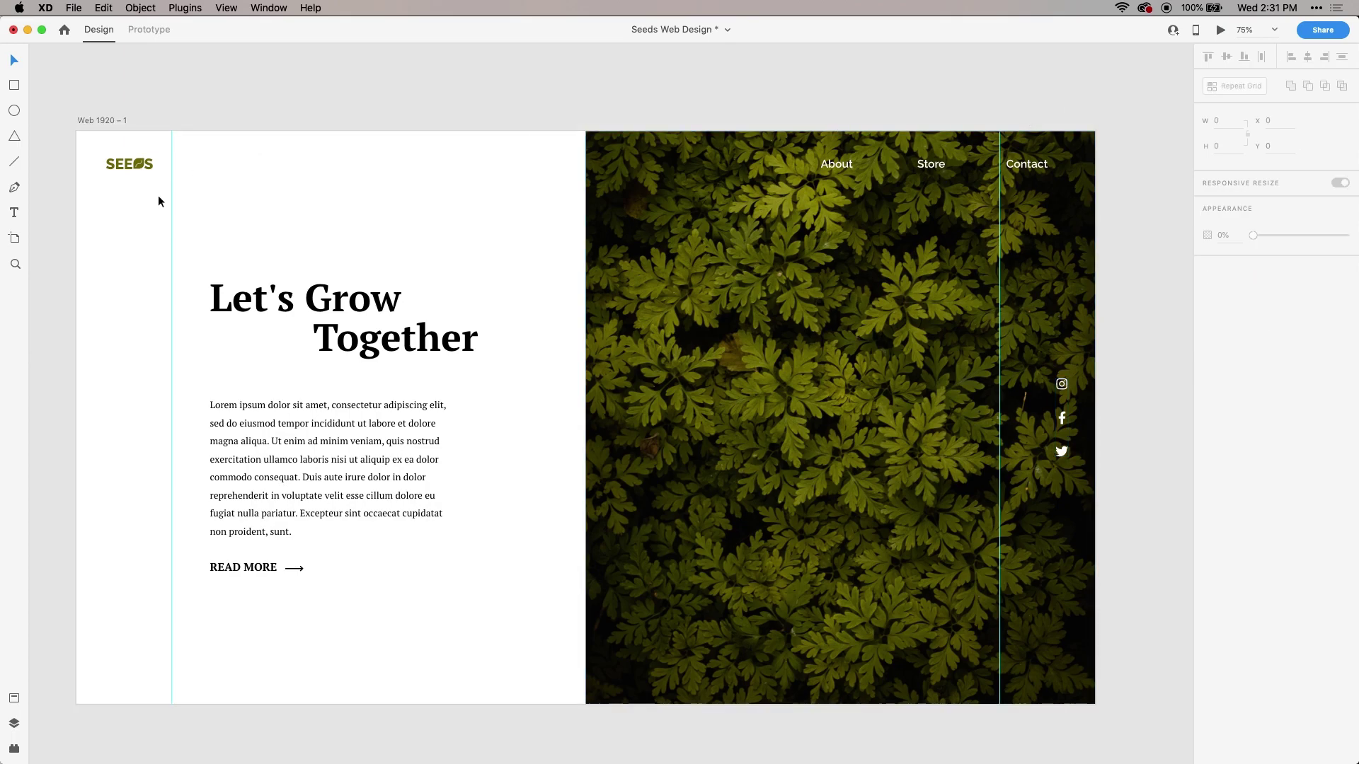
# - Shift the vertical guide beside the logo slightly toward the heading and return it to x 180
pyautogui.moveTo(282, 208); pyautogui.dragTo(284, 185)
pyautogui.moveTo(173, 206)
pyautogui.mouseDown()
pyautogui.moveTo(155, 203)
pyautogui.moveTo(178, 202)
pyautogui.mouseUp()
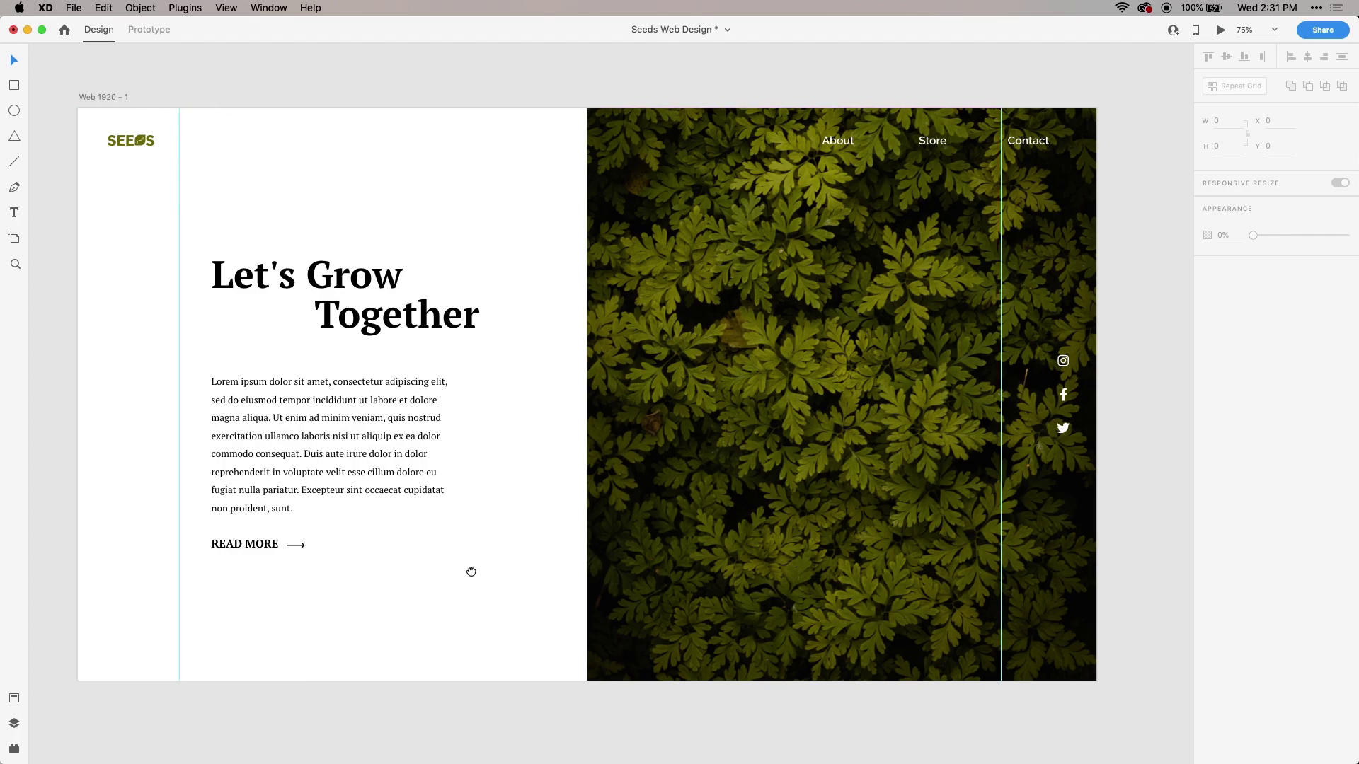
pyautogui.scroll(-5, 471, 574)
pyautogui.scroll(6, 477, 558)
pyautogui.moveTo(516, 592); pyautogui.dragTo(534, 515)
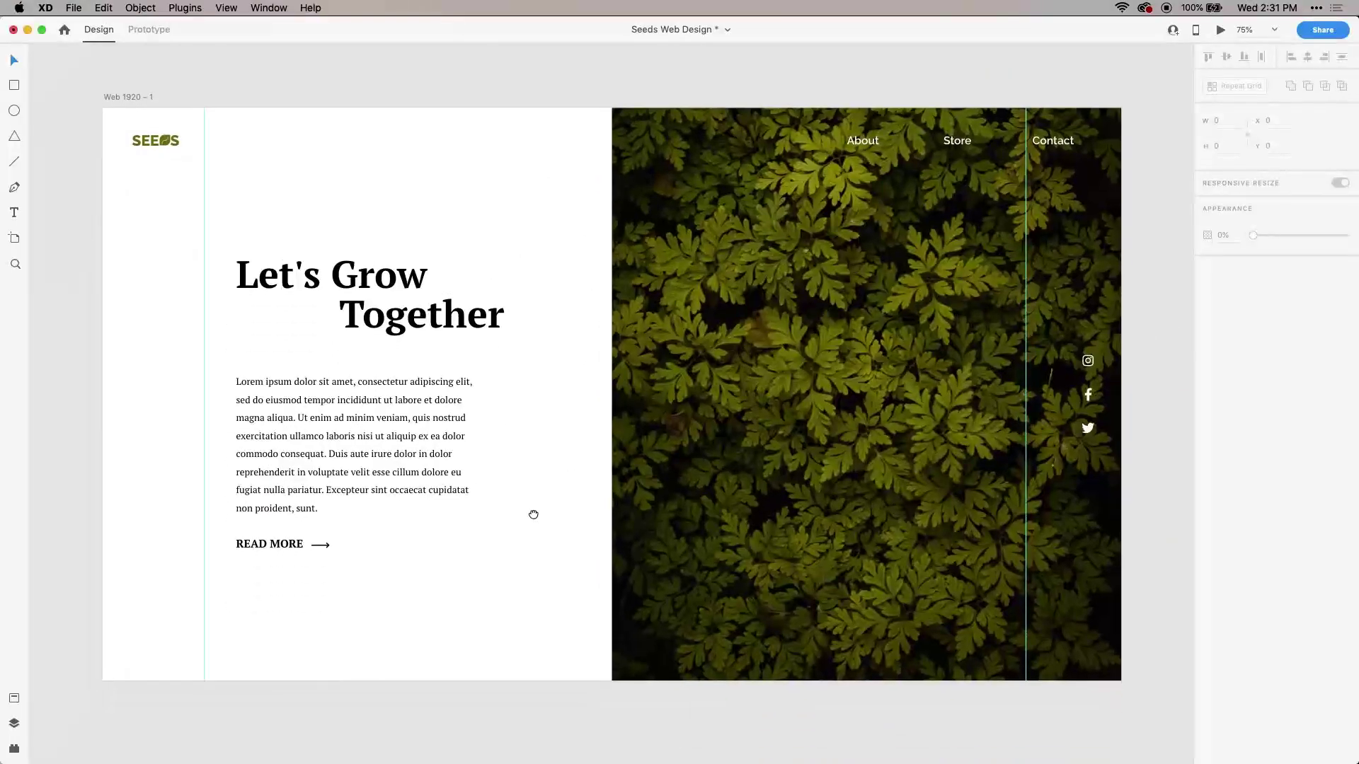
pyautogui.moveTo(206, 232)
pyautogui.mouseDown()
pyautogui.moveTo(61, 254)
pyautogui.moveTo(197, 242)
pyautogui.mouseUp()
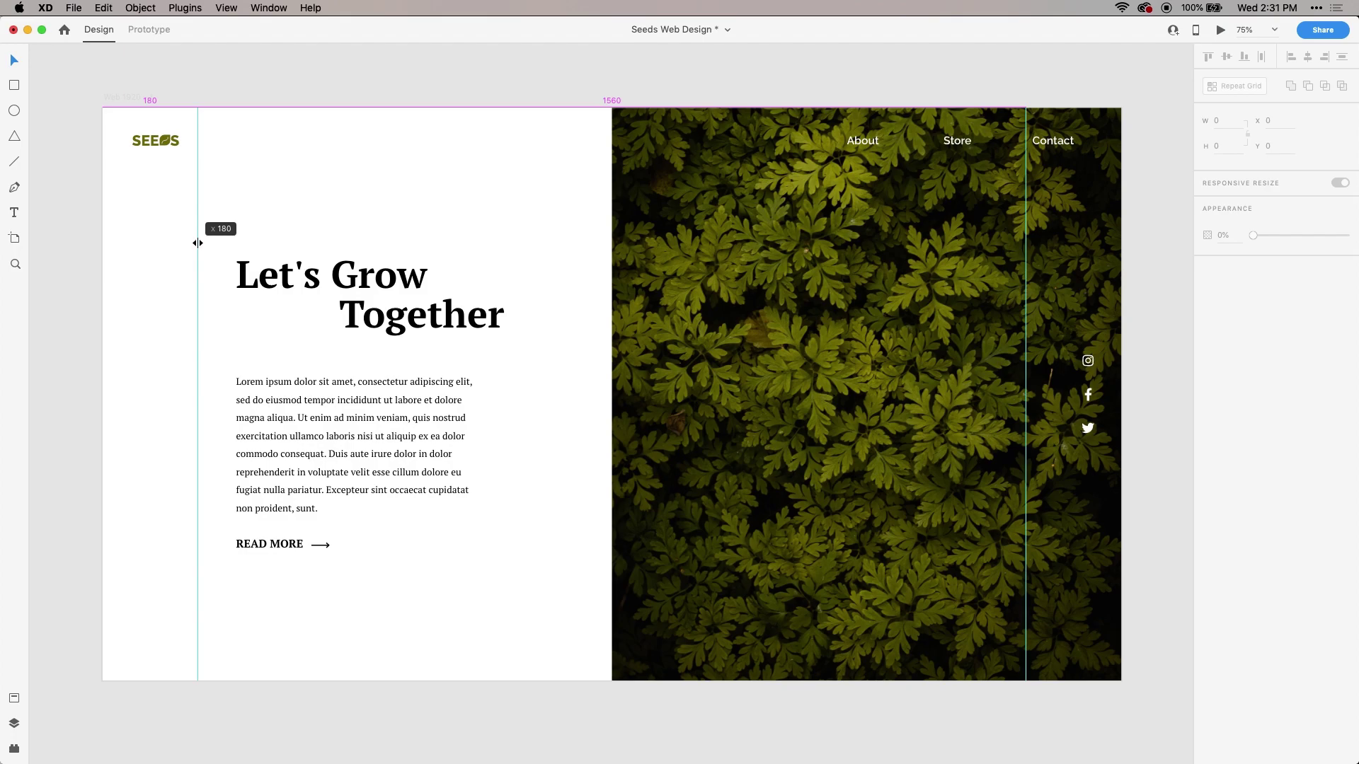
pyautogui.moveTo(198, 243); pyautogui.dragTo(197, 242)
pyautogui.moveTo(1025, 180)
pyautogui.mouseDown()
pyautogui.moveTo(1014, 179)
pyautogui.moveTo(1024, 180)
pyautogui.mouseUp()
# - Align the READ MORE text and its arrow to each other's vertical middle
pyautogui.moveTo(760, 378); pyautogui.dragTo(764, 308)
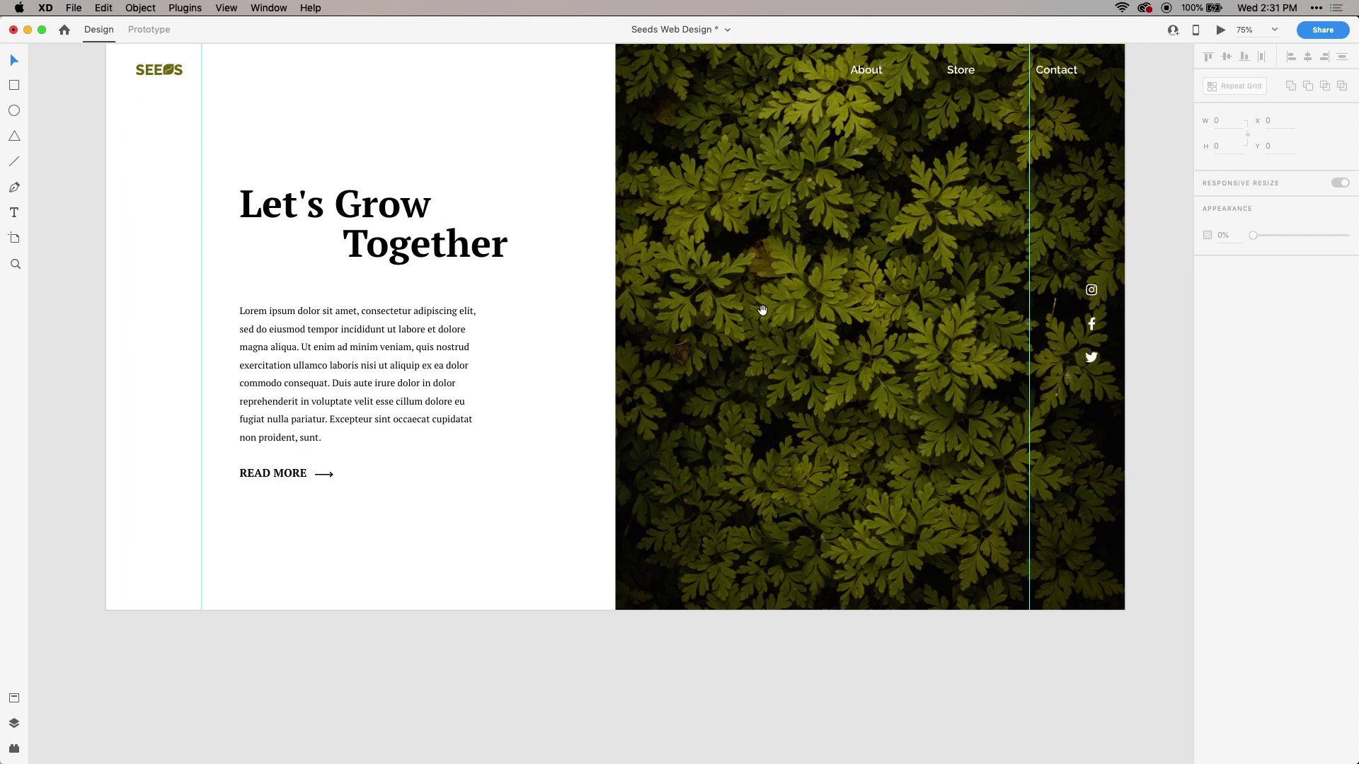
pyautogui.moveTo(665, 573); pyautogui.dragTo(643, 555)
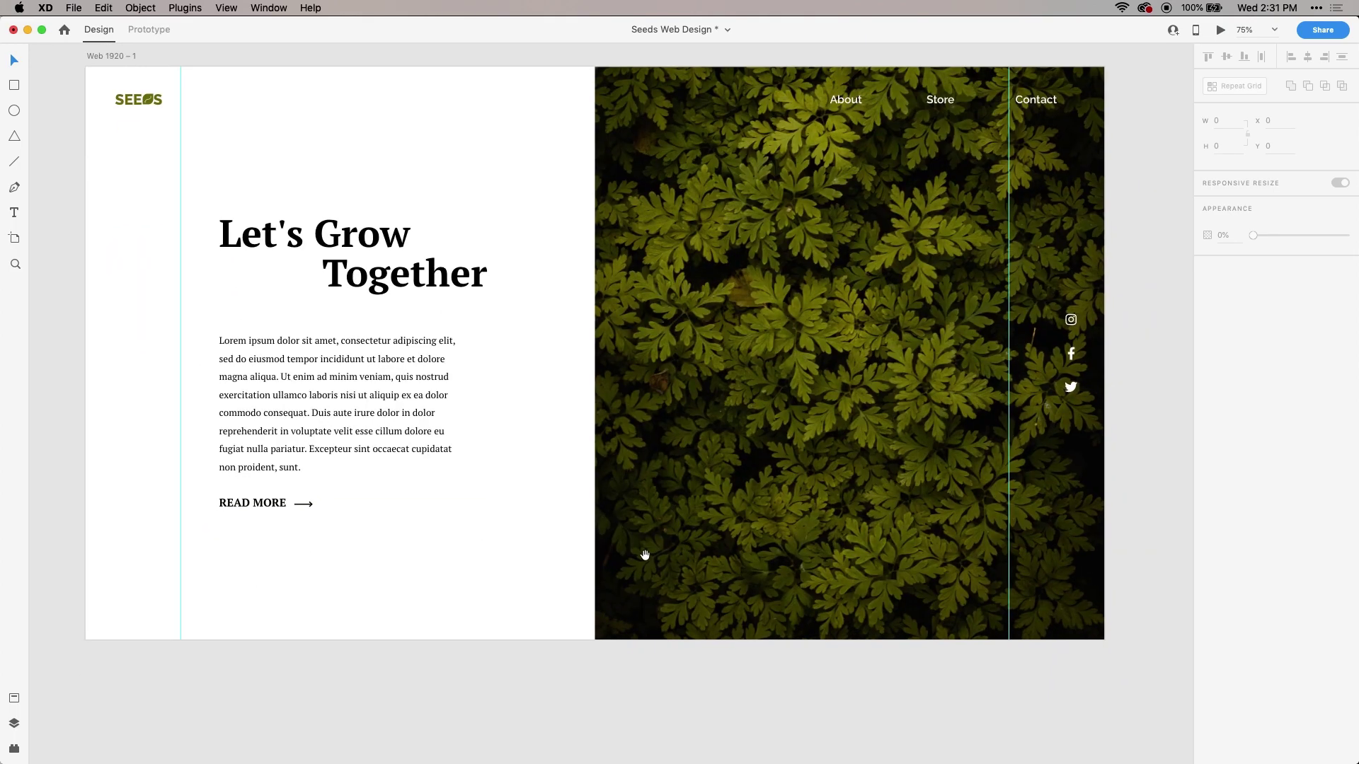
pyautogui.click(387, 359)
pyautogui.keyDown('shift'); pyautogui.click(368, 289); pyautogui.keyUp('shift')
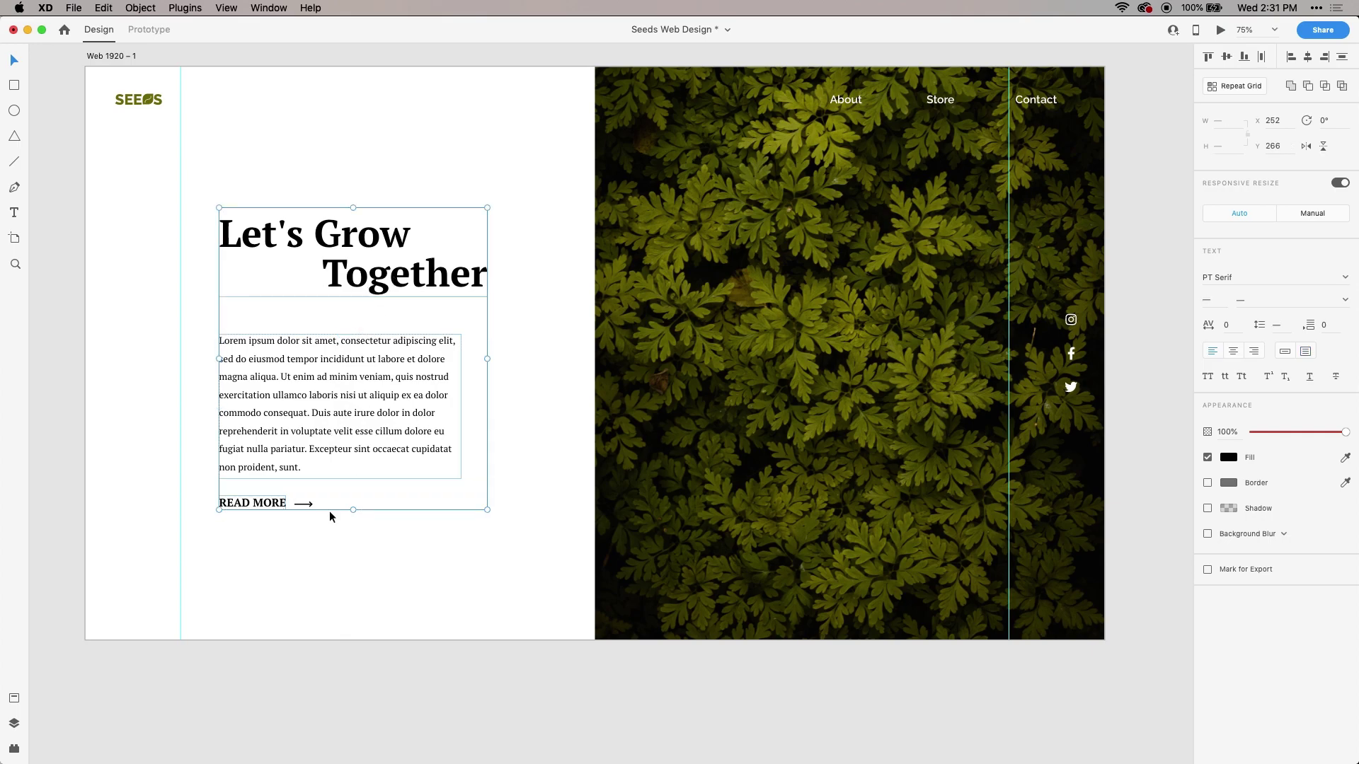
pyautogui.press('z')
pyautogui.click(280, 509)
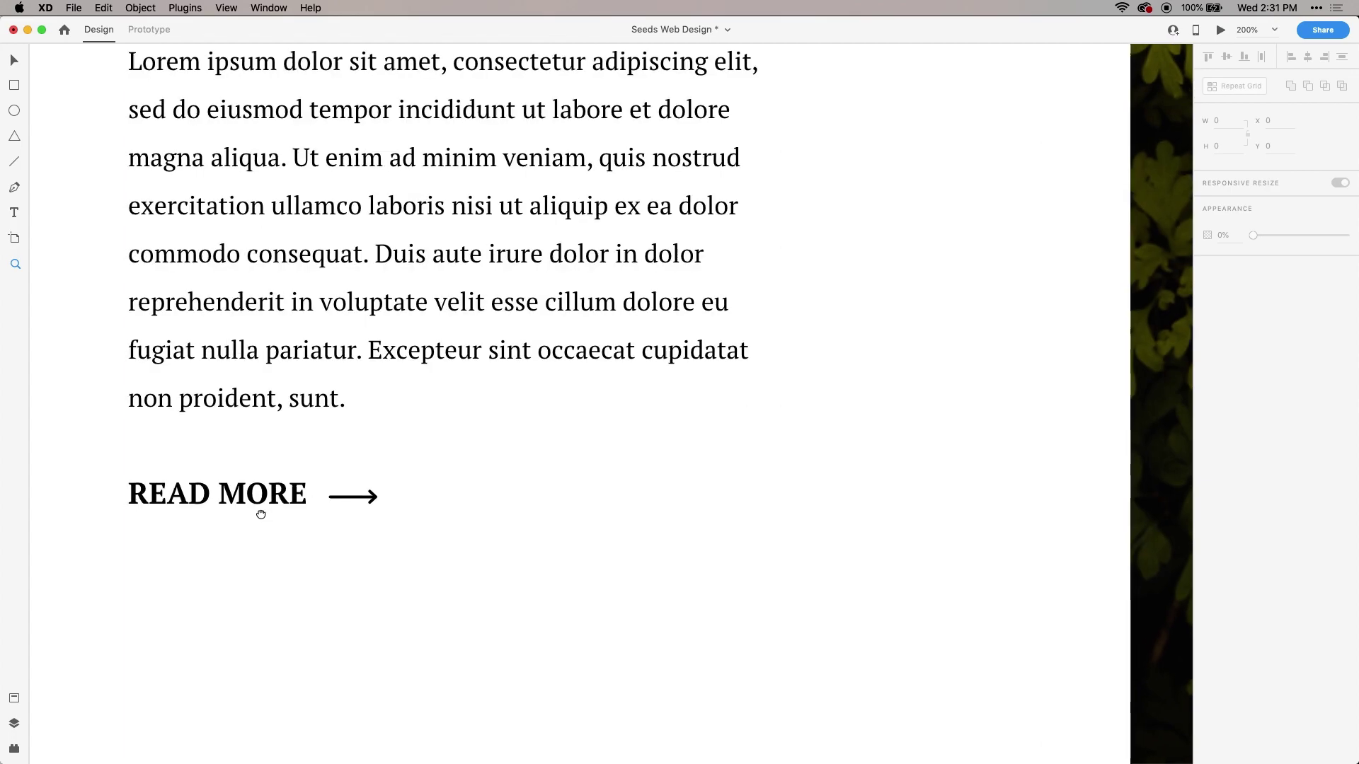
pyautogui.click(446, 483)
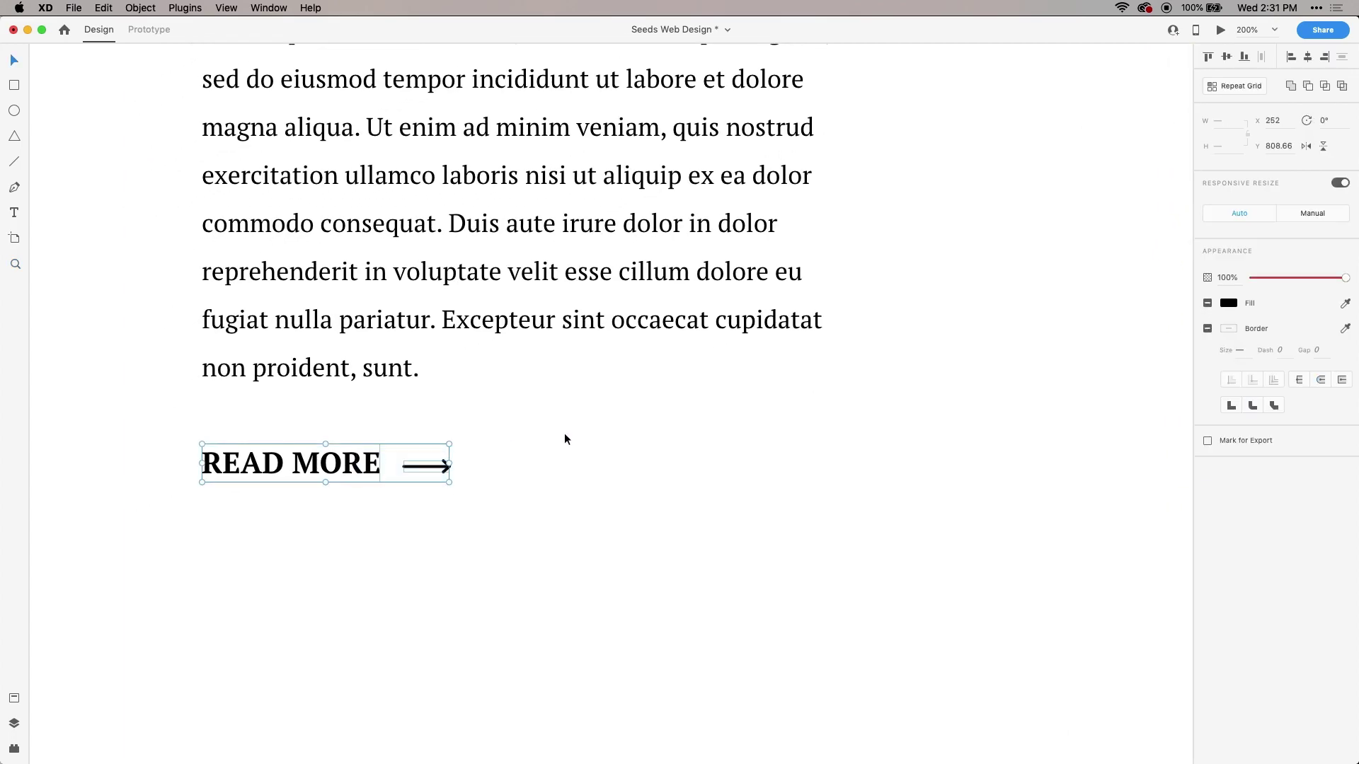
pyautogui.click(1227, 57)
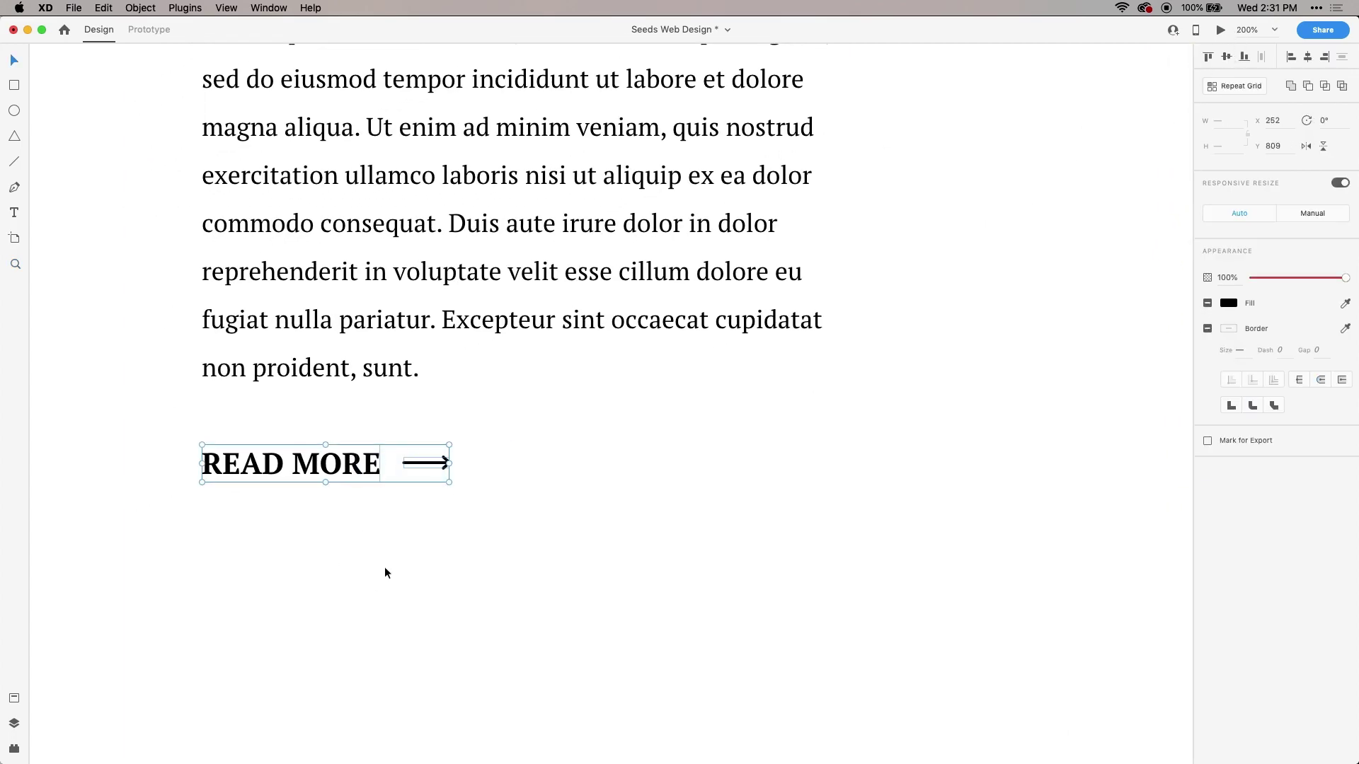
# - Ungroup the selected arrow and group the READ MORE text with it as one object
pyautogui.rightClick(323, 465)
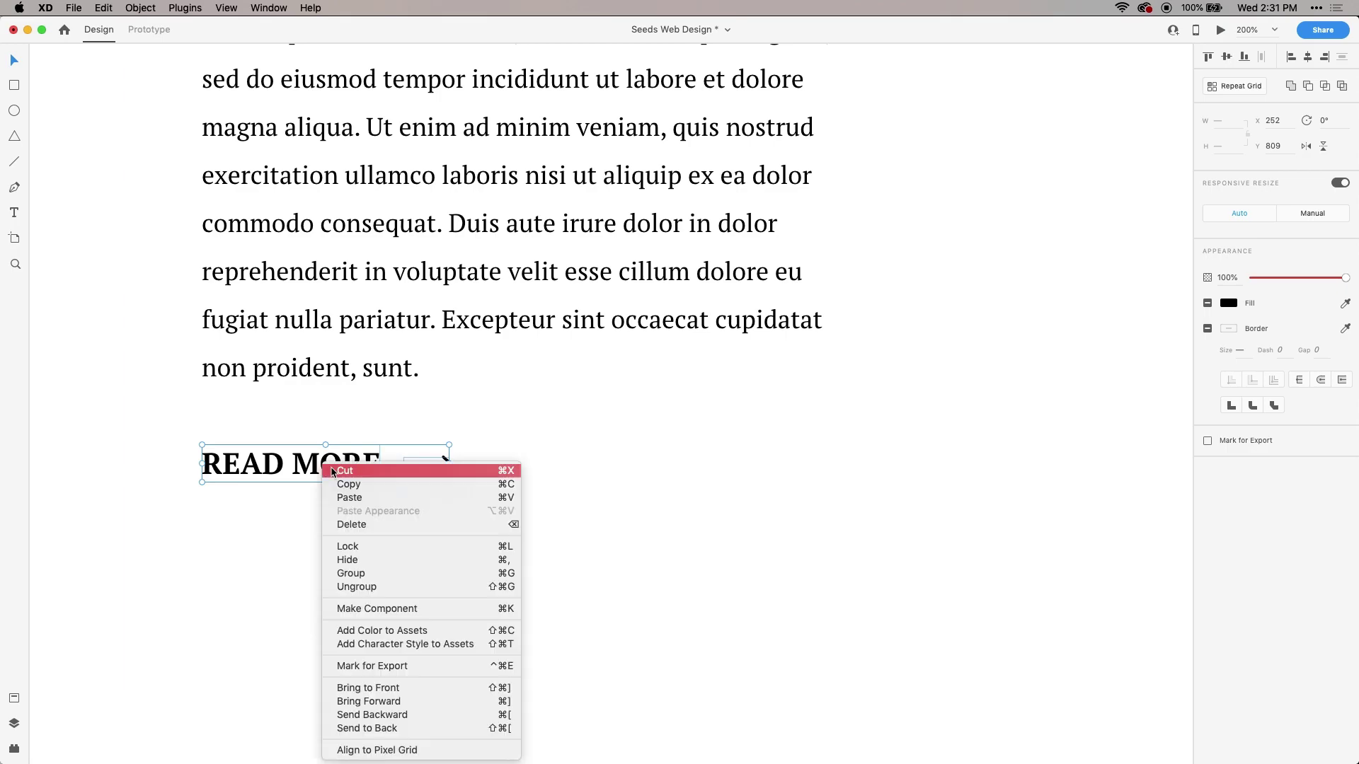
pyautogui.click(353, 587)
pyautogui.rightClick(363, 470)
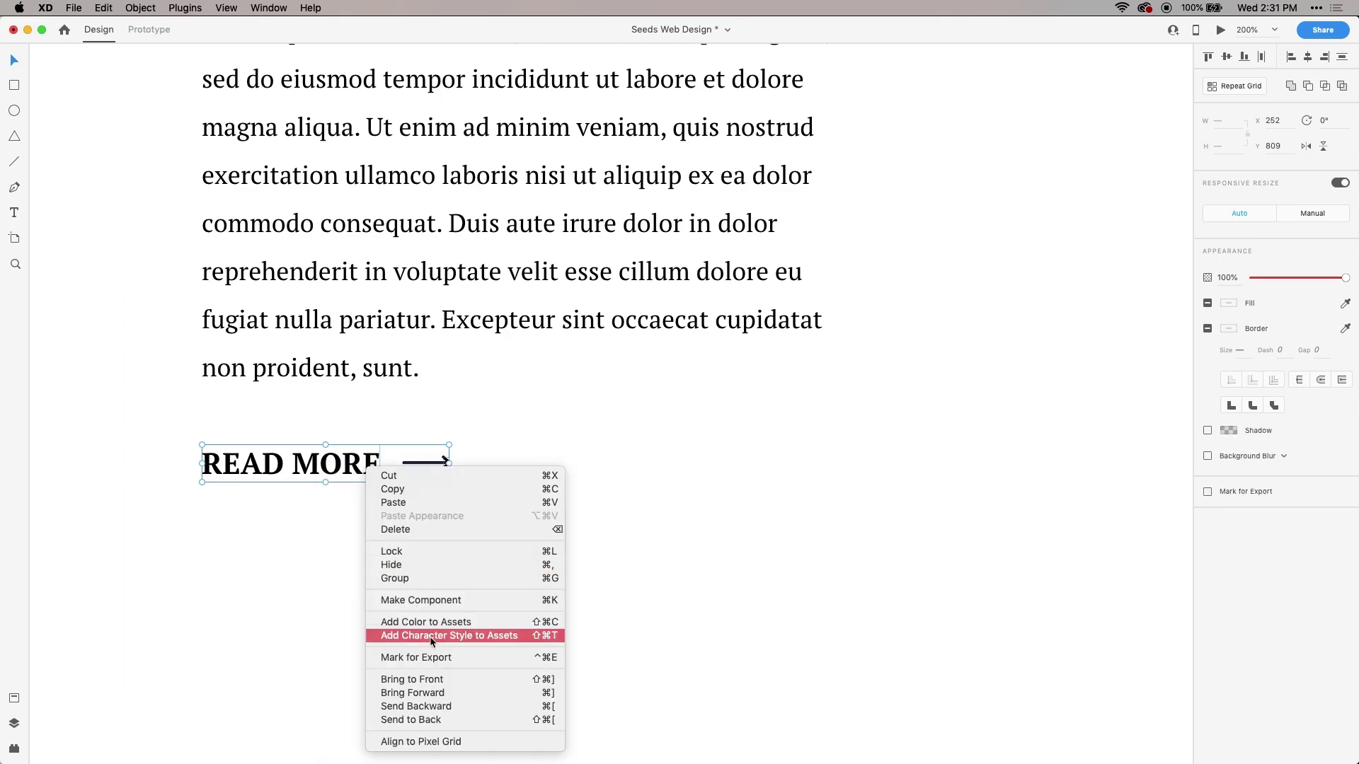
pyautogui.click(414, 579)
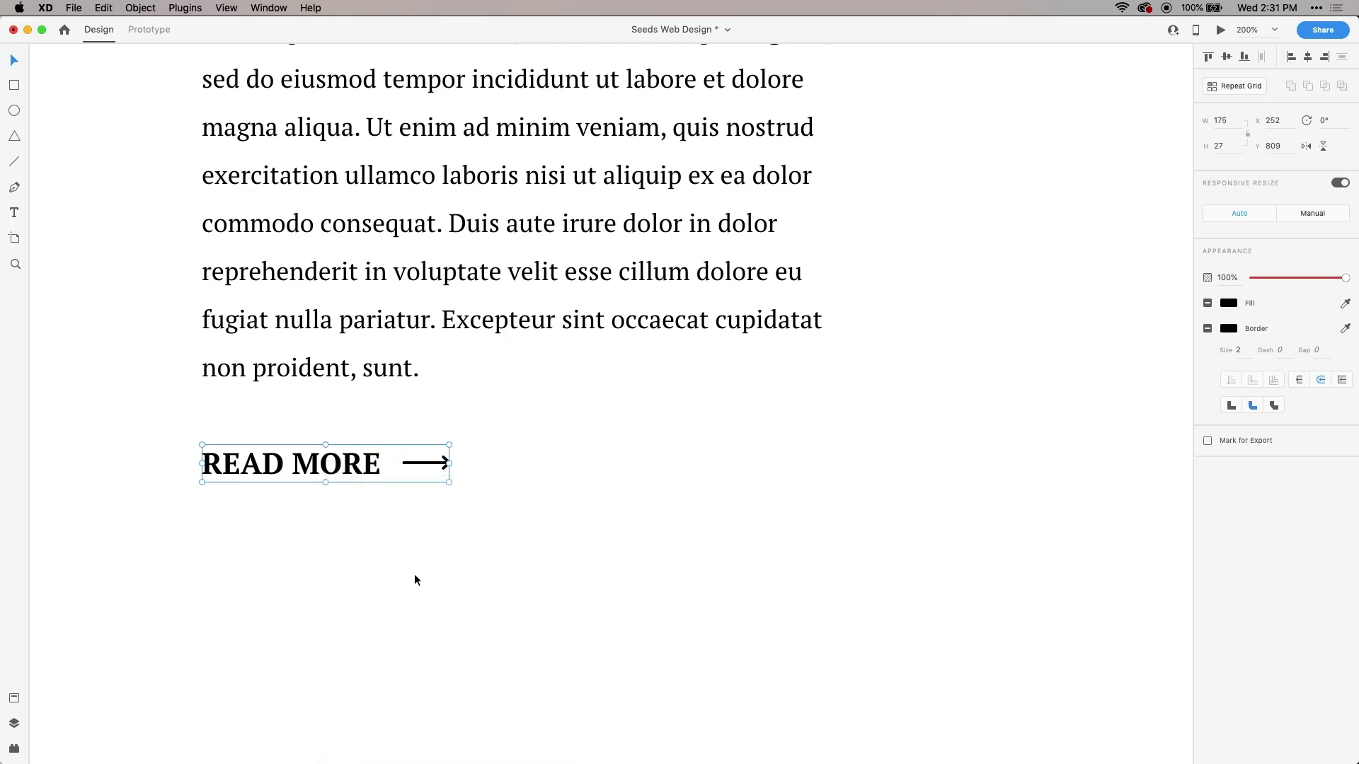
# - Scale the "Let's Grow Together" heading down to font size 65 so it spans the paragraph's width, left-aligned with it
pyautogui.keyDown('alt'); pyautogui.click(609, 477); pyautogui.keyUp('alt')
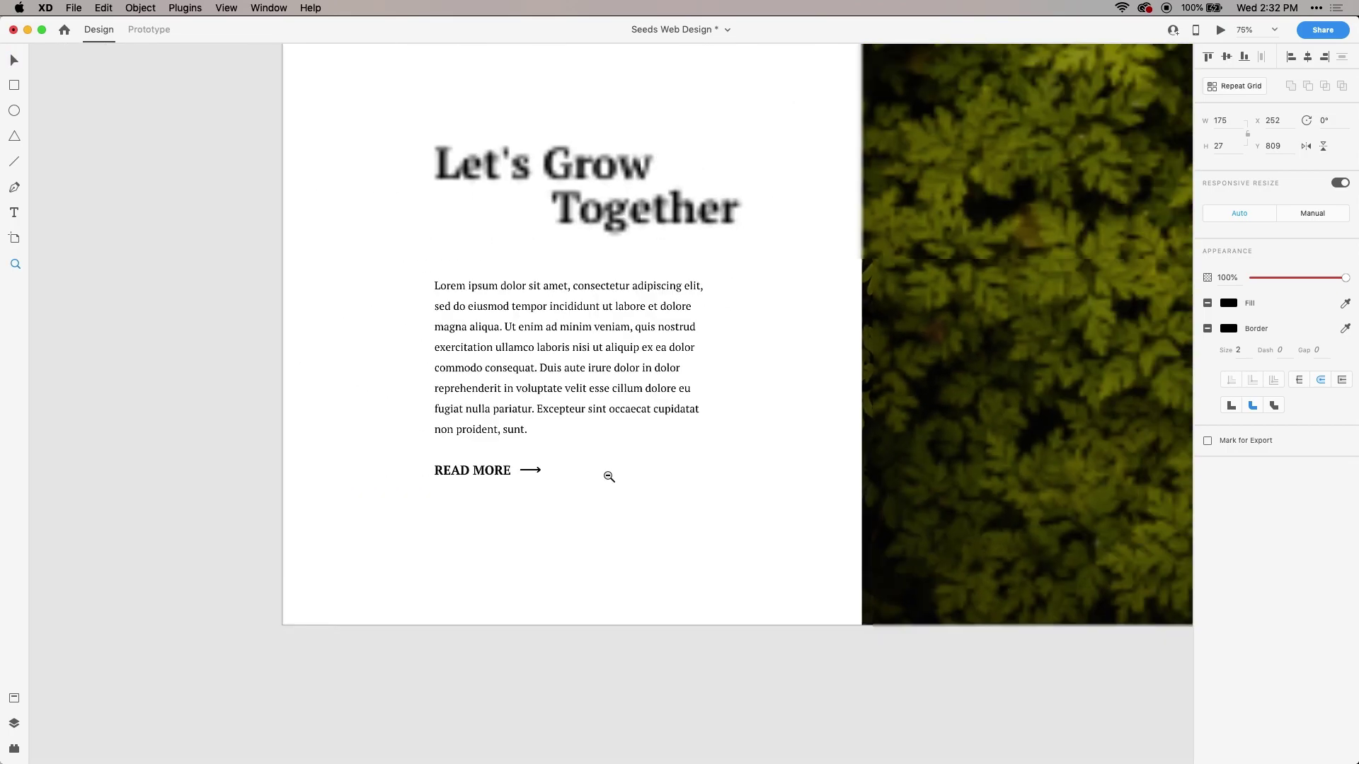
pyautogui.hscroll(3, 708, 431)
pyautogui.click(696, 411)
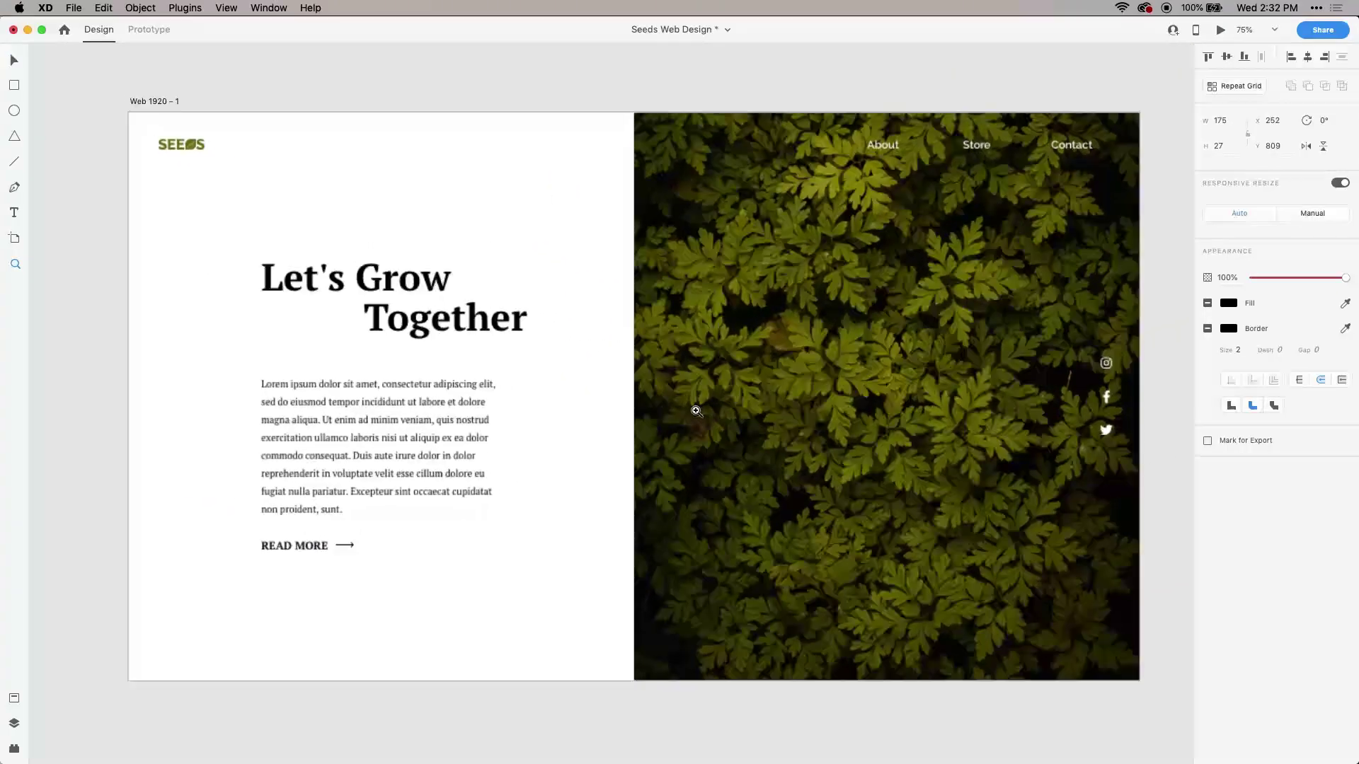
pyautogui.press('v')
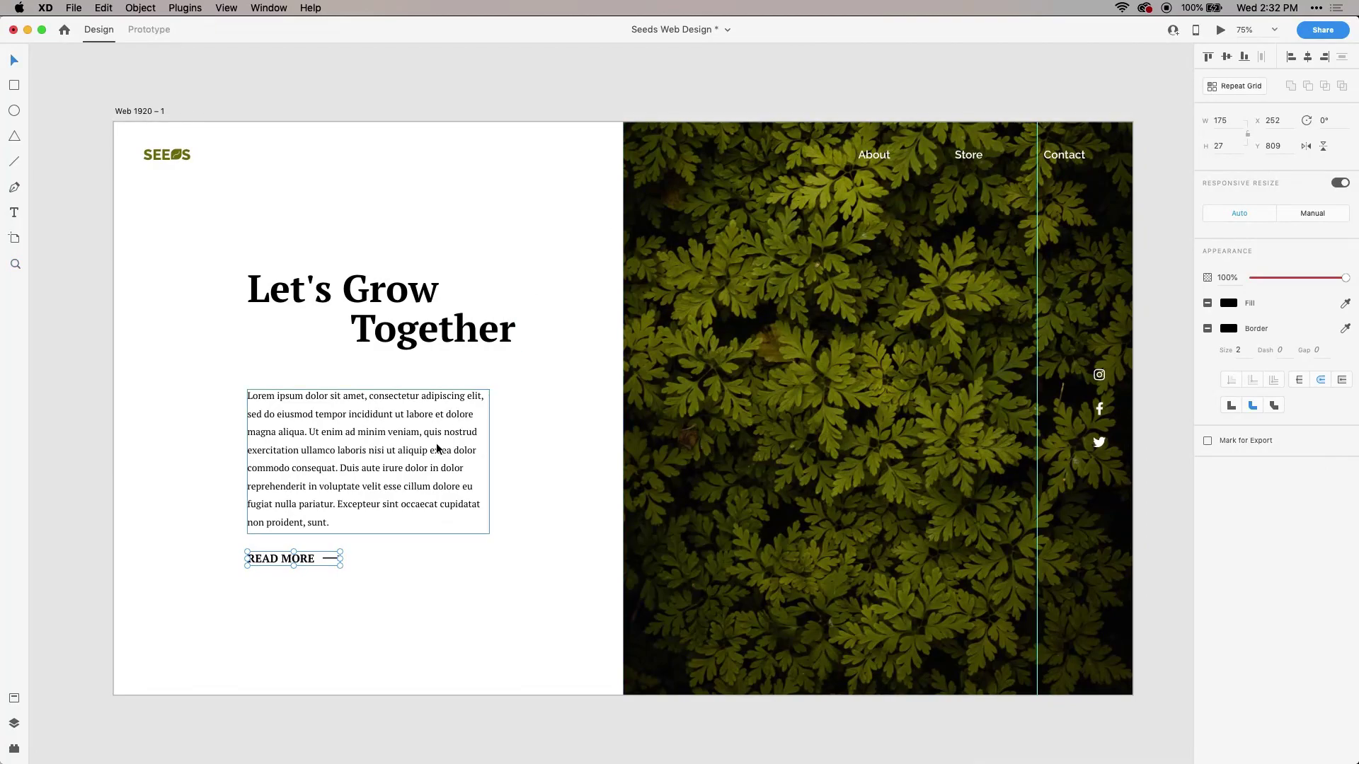
pyautogui.click(335, 316)
pyautogui.moveTo(381, 352); pyautogui.dragTo(396, 320)
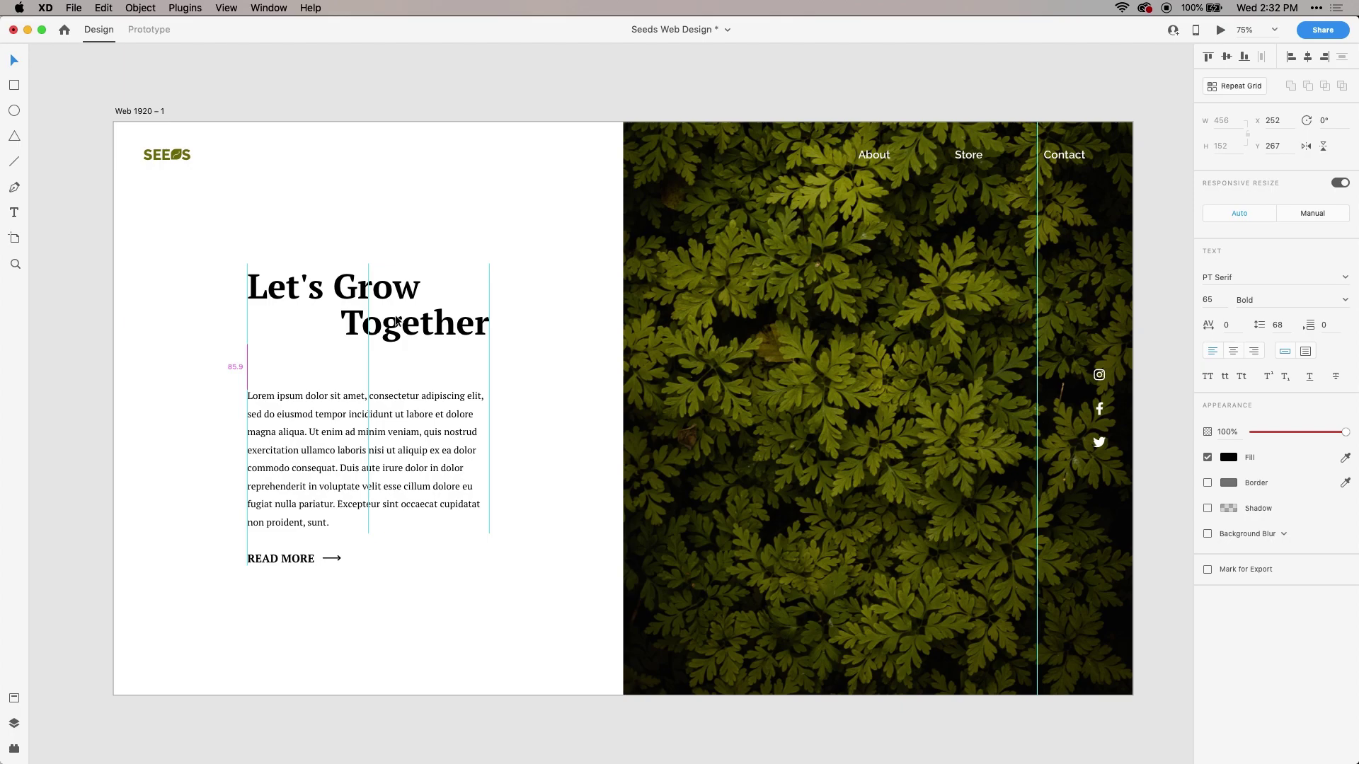
# - Move the paragraph up to about y 484 and raise the READ MORE group to tighten the spacing below the heading
pyautogui.moveTo(300, 563); pyautogui.dragTo(303, 558)
pyautogui.click(473, 567)
pyautogui.click(431, 488)
pyautogui.moveTo(434, 493); pyautogui.dragTo(431, 477)
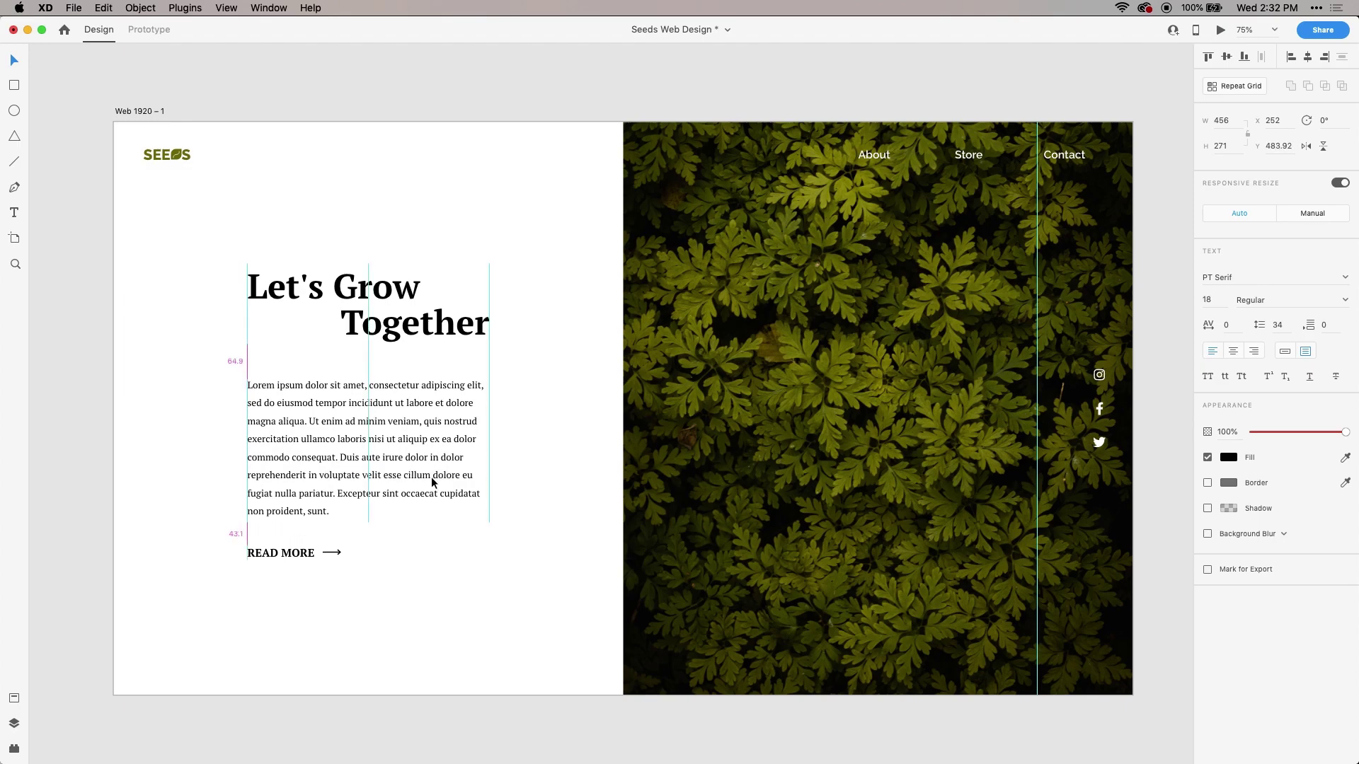
pyautogui.click(297, 555)
pyautogui.moveTo(298, 556); pyautogui.dragTo(297, 552)
# - Group the heading, the paragraph and the READ MORE link together
pyautogui.moveTo(494, 577); pyautogui.dragTo(267, 243)
pyautogui.rightClick(386, 324)
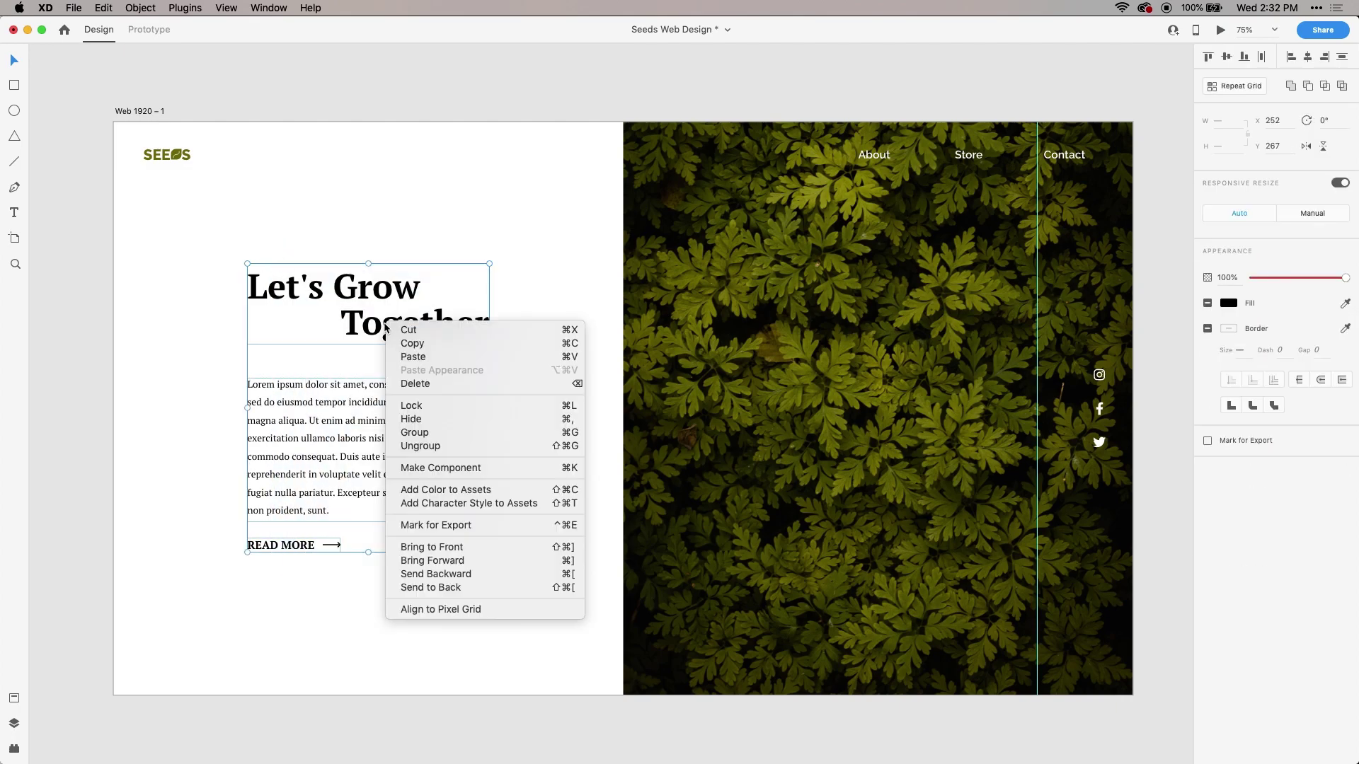
pyautogui.click(495, 433)
pyautogui.click(612, 374)
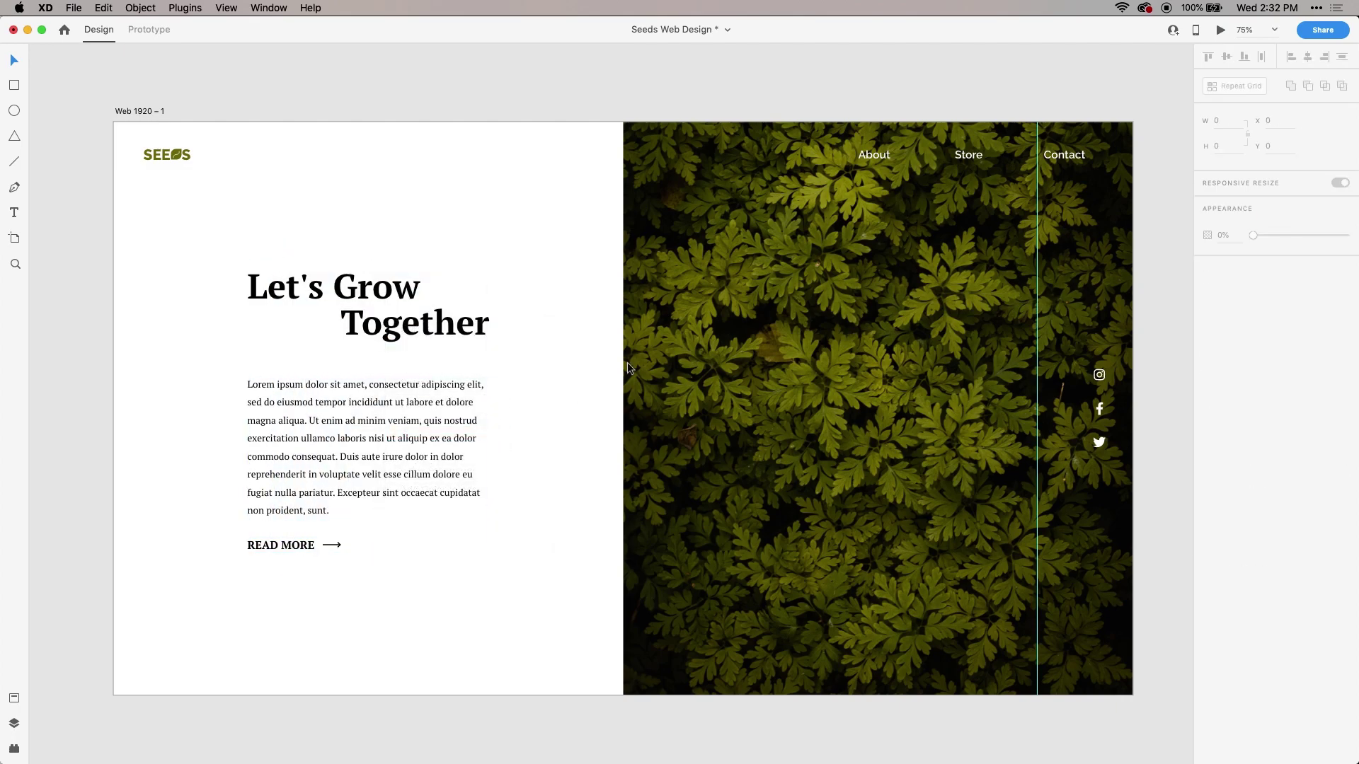
# - Move the leaf image over the artboard's left half at x 0, y 0 and center the text group vertically against it
pyautogui.moveTo(686, 347); pyautogui.dragTo(210, 348)
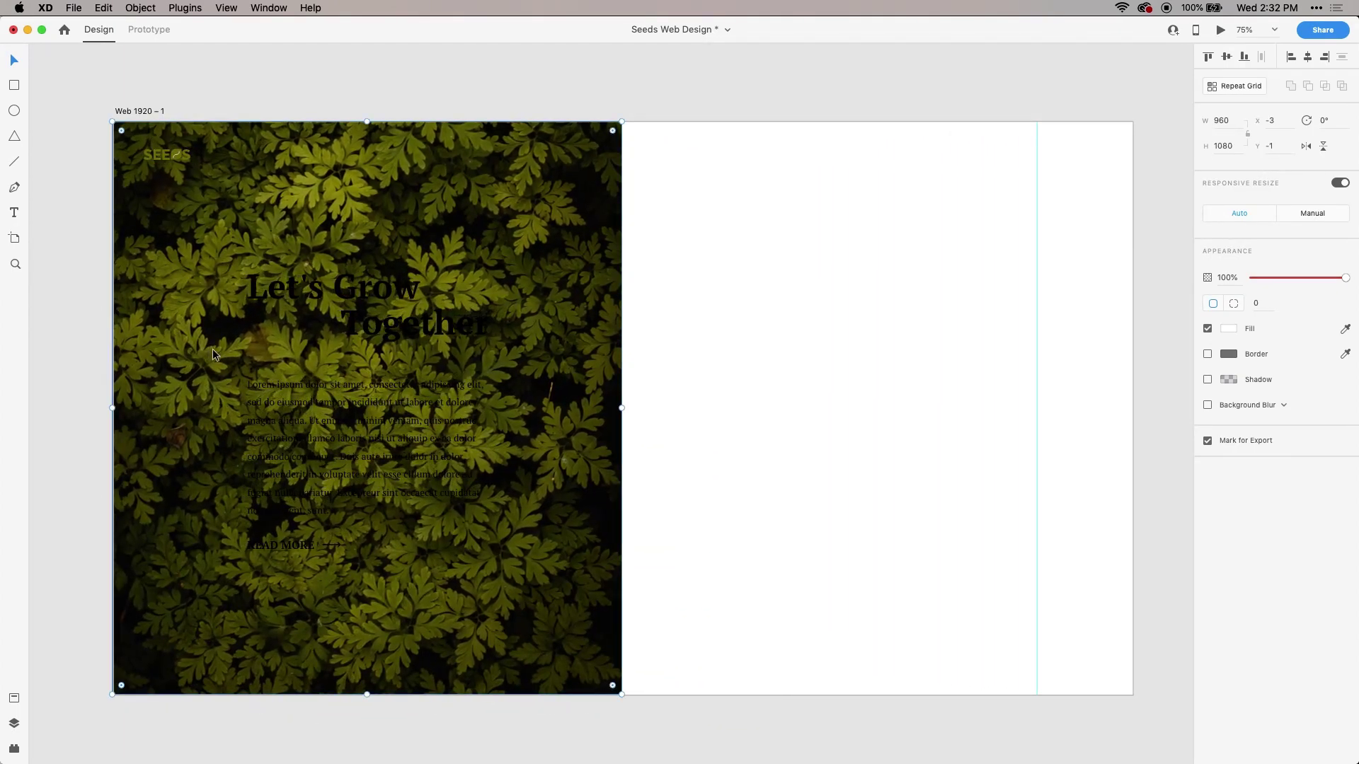
pyautogui.moveTo(411, 185)
pyautogui.mouseDown()
pyautogui.moveTo(426, 185)
pyautogui.moveTo(413, 185)
pyautogui.mouseUp()
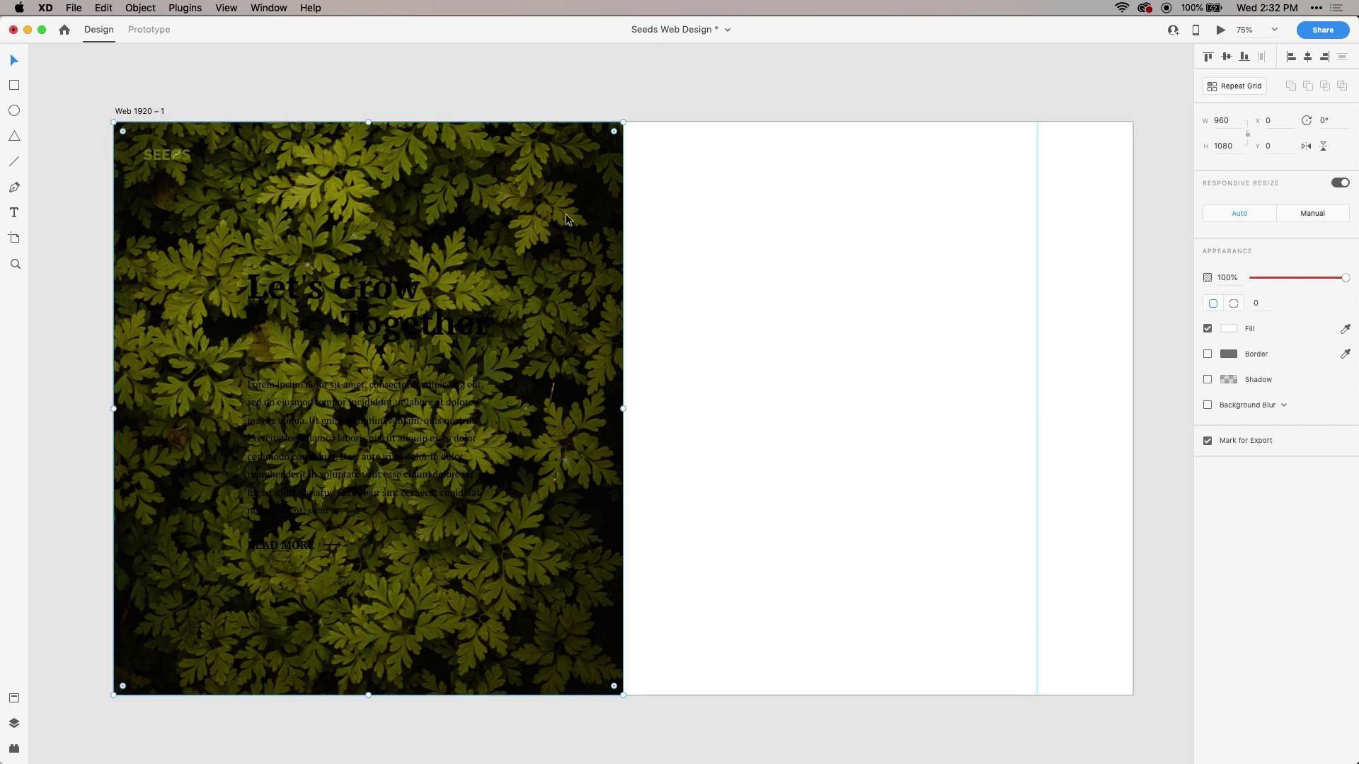
pyautogui.click(785, 226)
pyautogui.moveTo(95, 344); pyautogui.dragTo(363, 448)
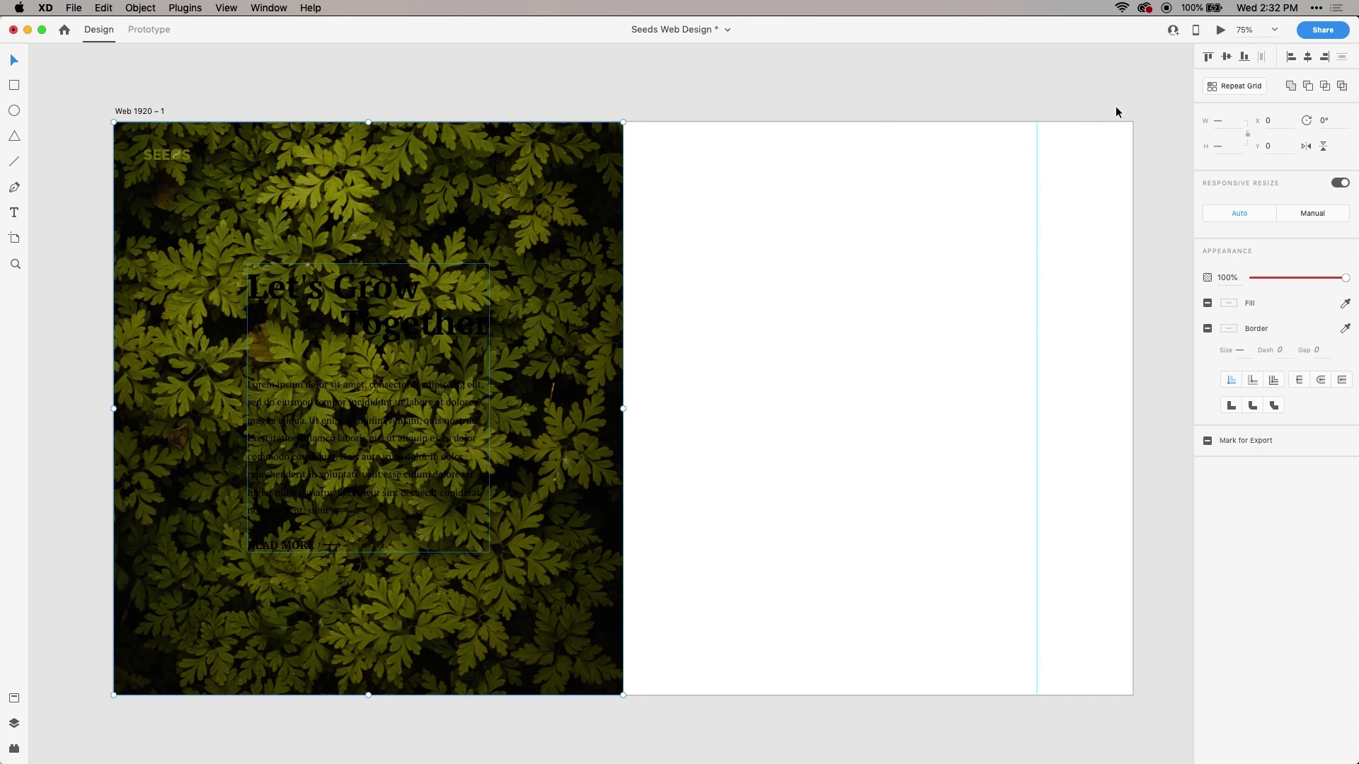
pyautogui.click(1226, 57)
# - Align the leaf image back to the artboard's right edge
pyautogui.click(787, 257)
pyautogui.click(474, 212)
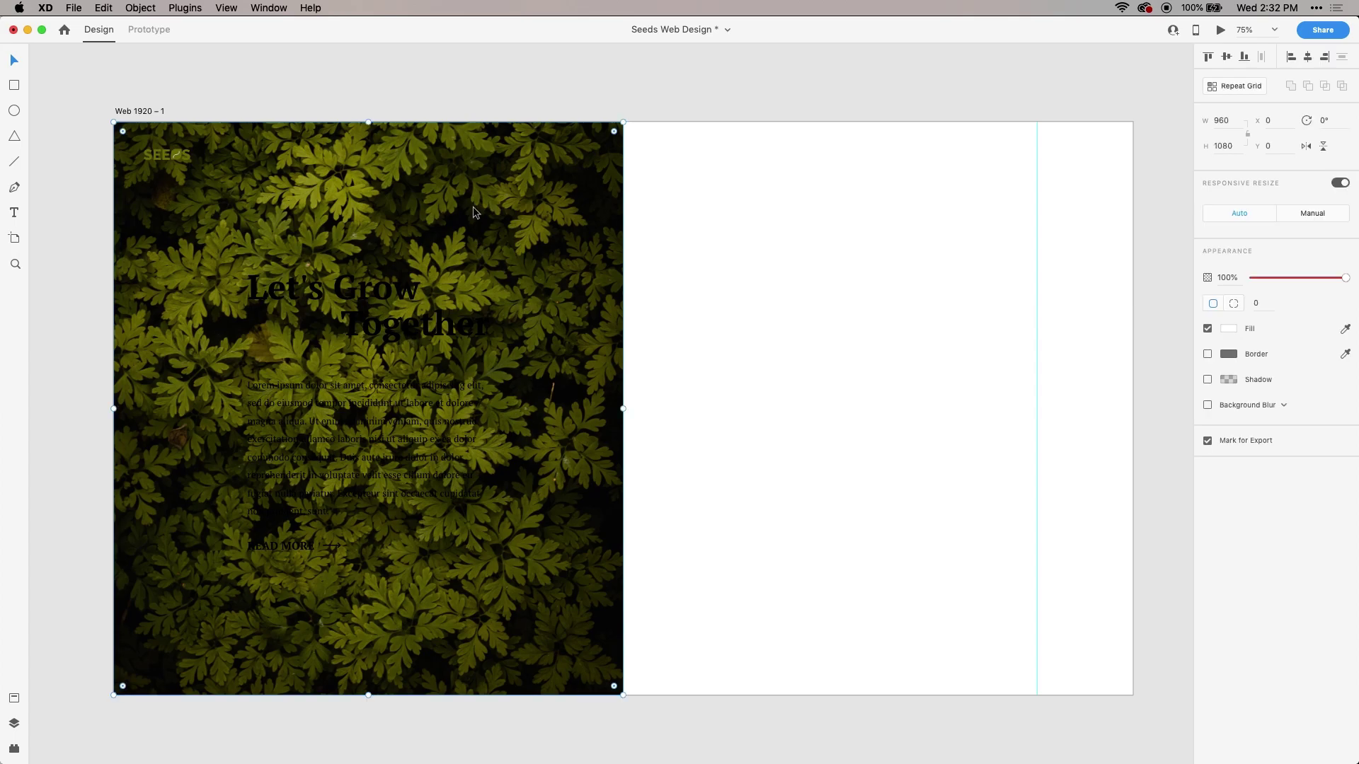
pyautogui.click(1325, 58)
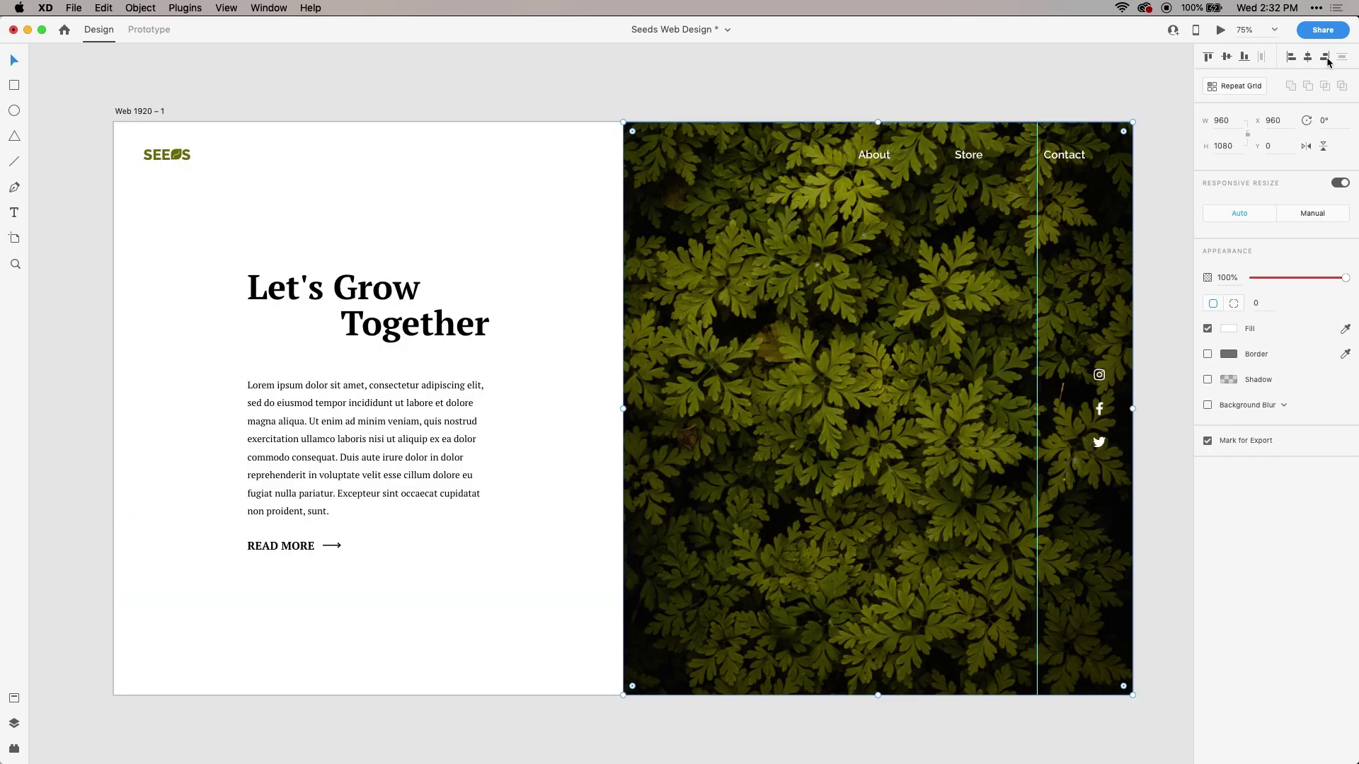
# - Add a vertical guide about 180 px in from the artboard's left edge
pyautogui.click(561, 258)
pyautogui.hscroll(1, 566, 269)
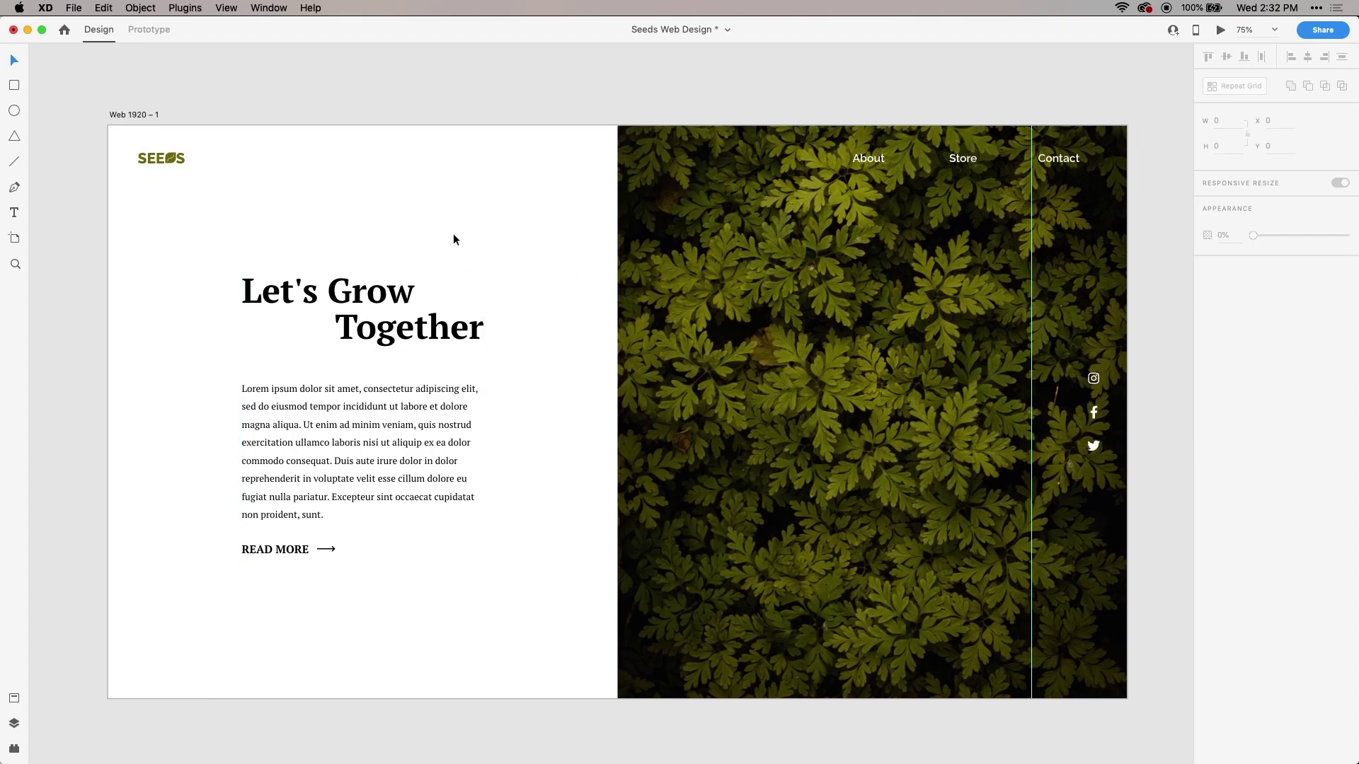
pyautogui.moveTo(103, 254); pyautogui.dragTo(202, 251)
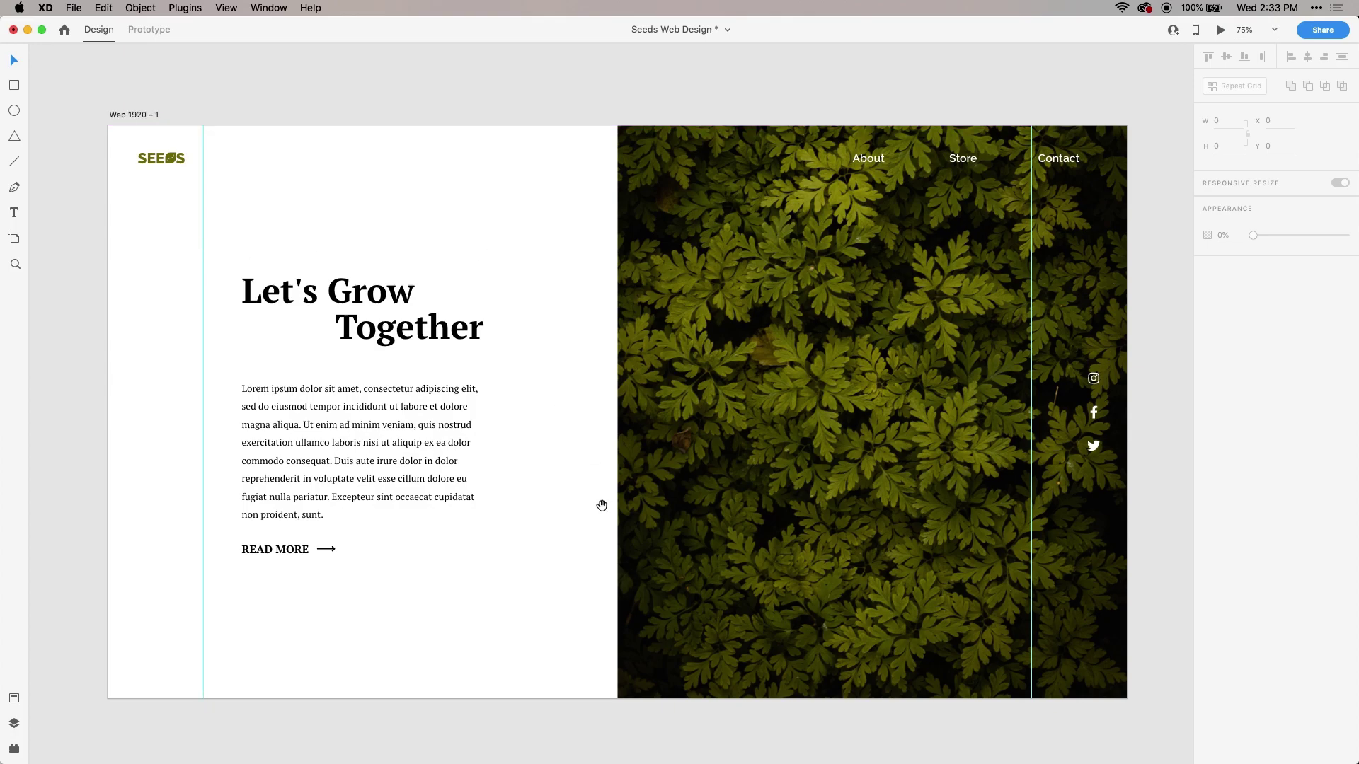
pyautogui.moveTo(602, 505); pyautogui.dragTo(586, 497)
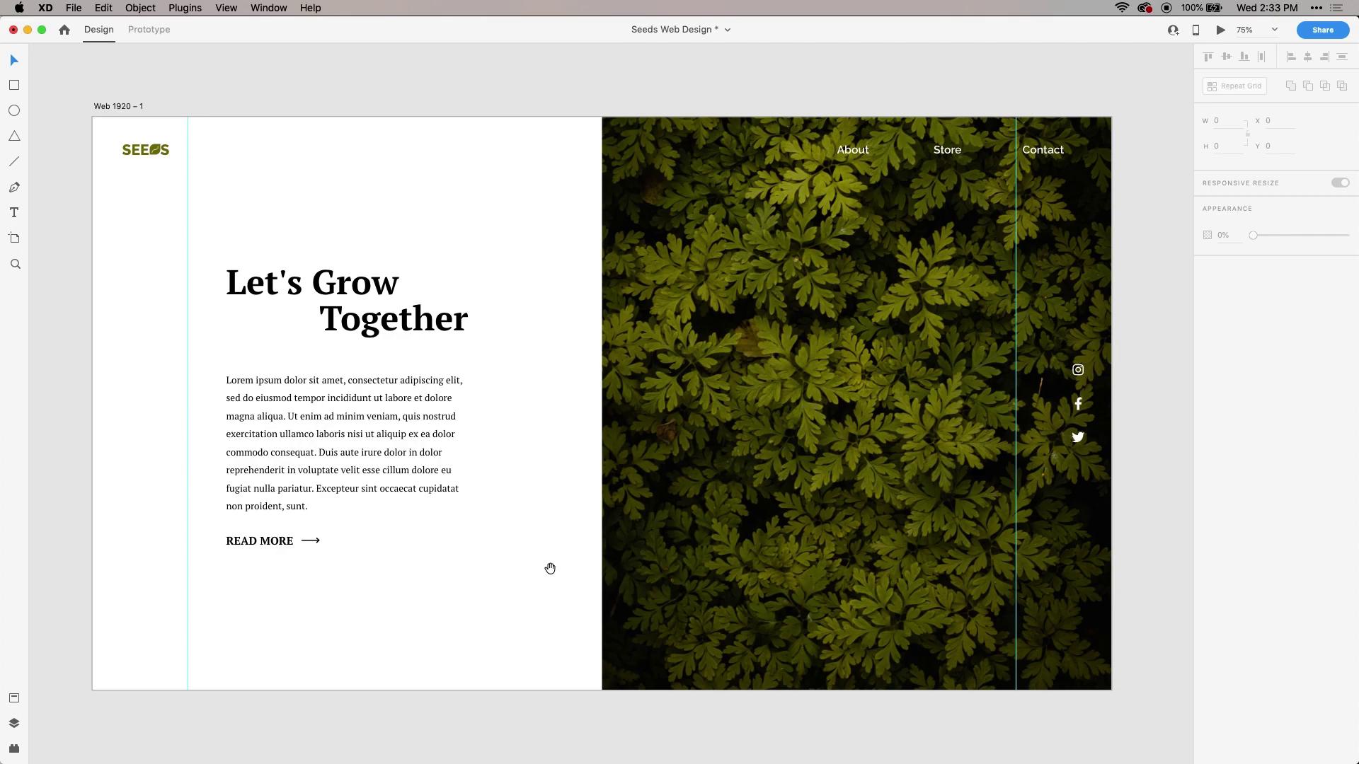
pyautogui.moveTo(549, 567); pyautogui.dragTo(552, 288)
pyautogui.scroll(-2, 552, 288)
pyautogui.click(547, 367)
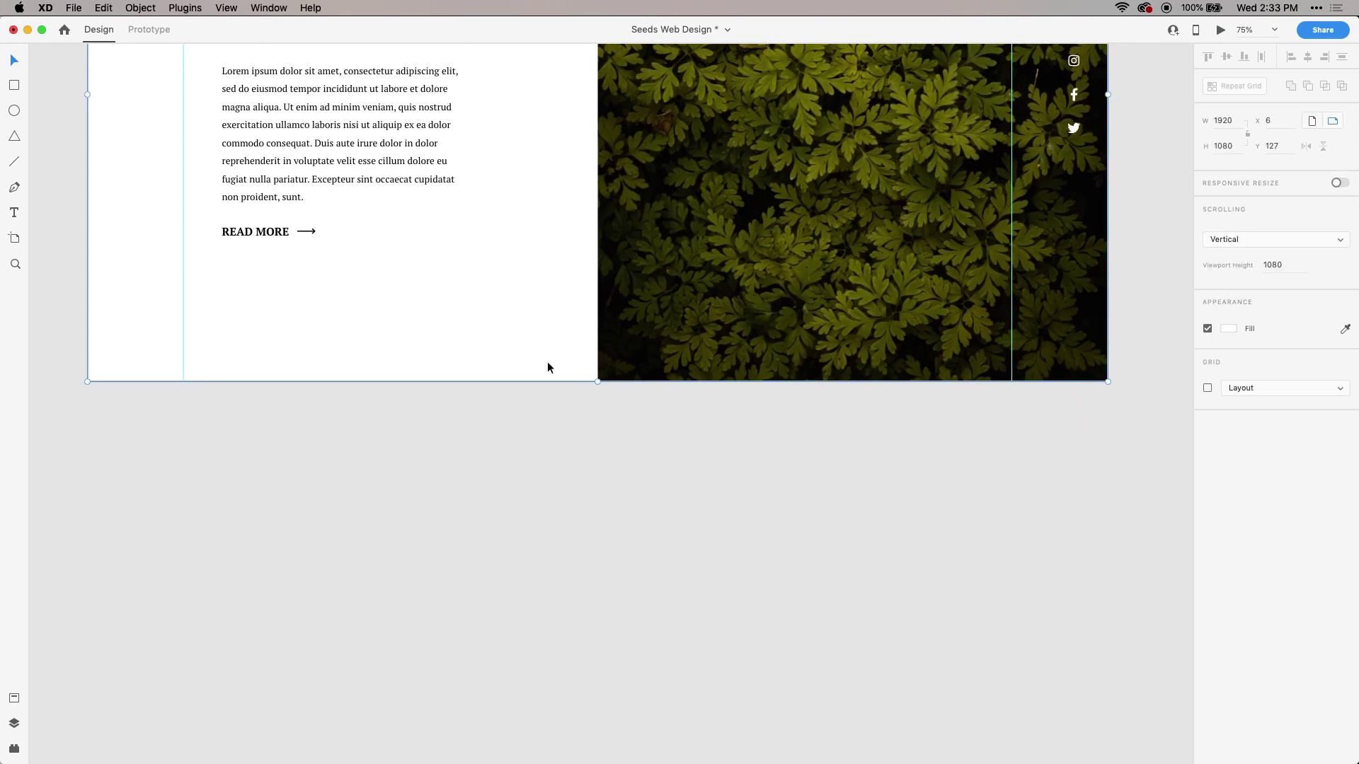
pyautogui.scroll(9, 549, 221)
# - Narrow the About, Store and Contact navigation group from its left edge to tighten the spacing between the links
pyautogui.click(826, 149)
pyautogui.click(464, 334)
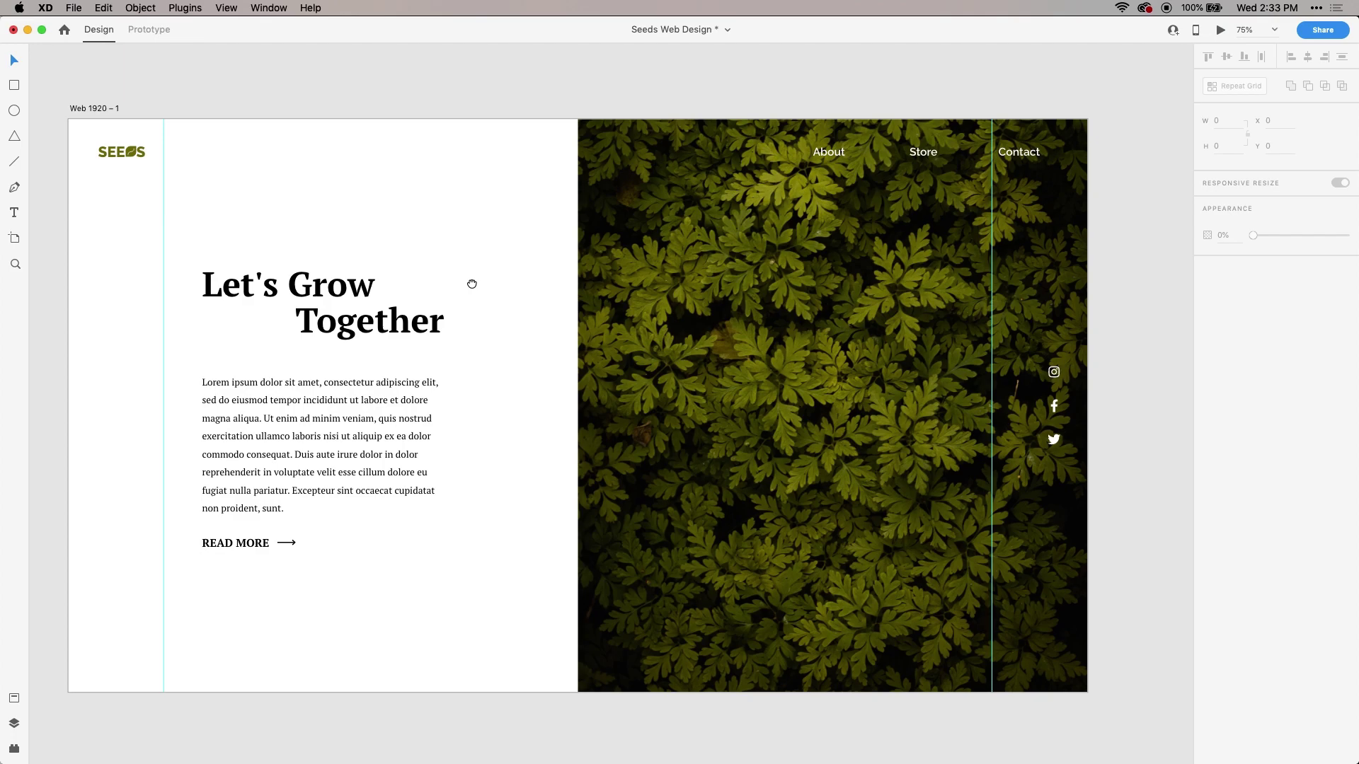
pyautogui.scroll(-2, 469, 282)
pyautogui.hscroll(-1, 470, 282)
pyautogui.click(920, 146)
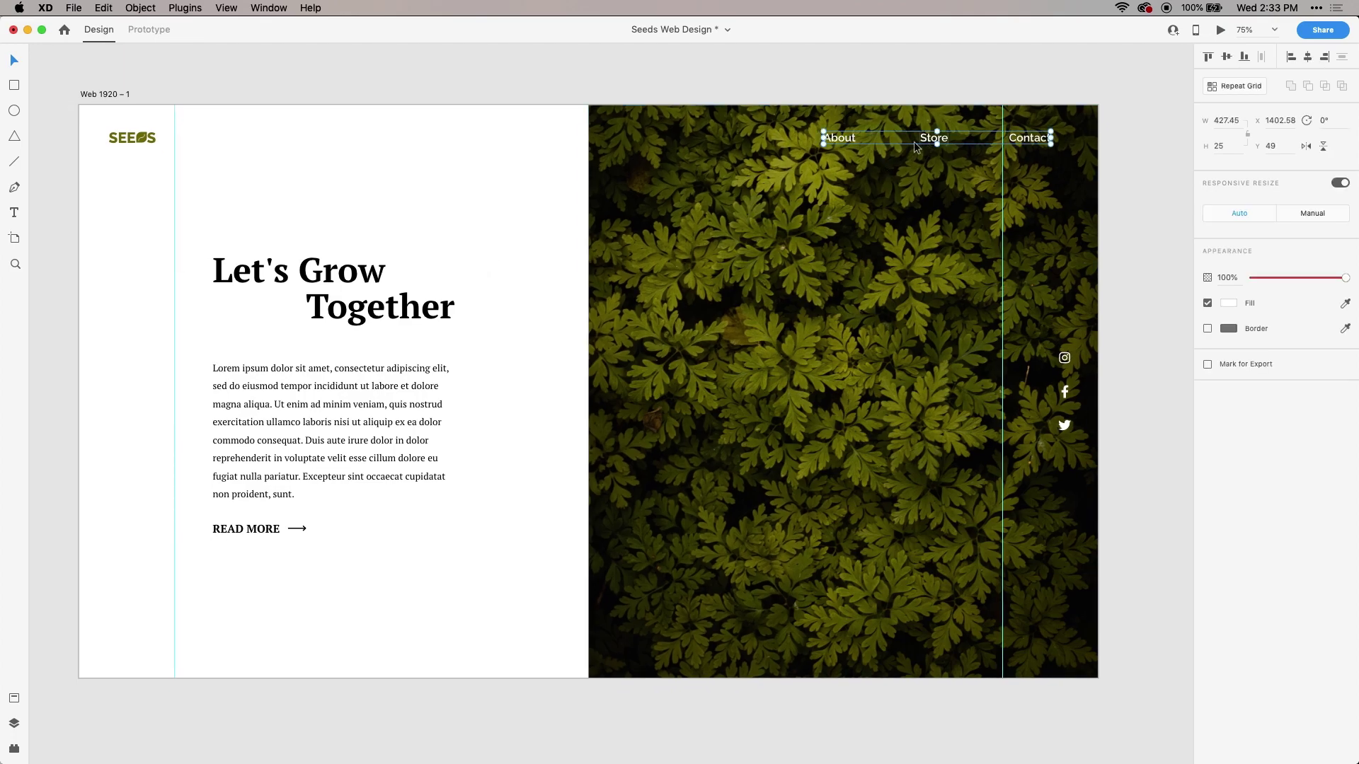
pyautogui.moveTo(822, 138); pyautogui.dragTo(861, 138)
pyautogui.click(720, 84)
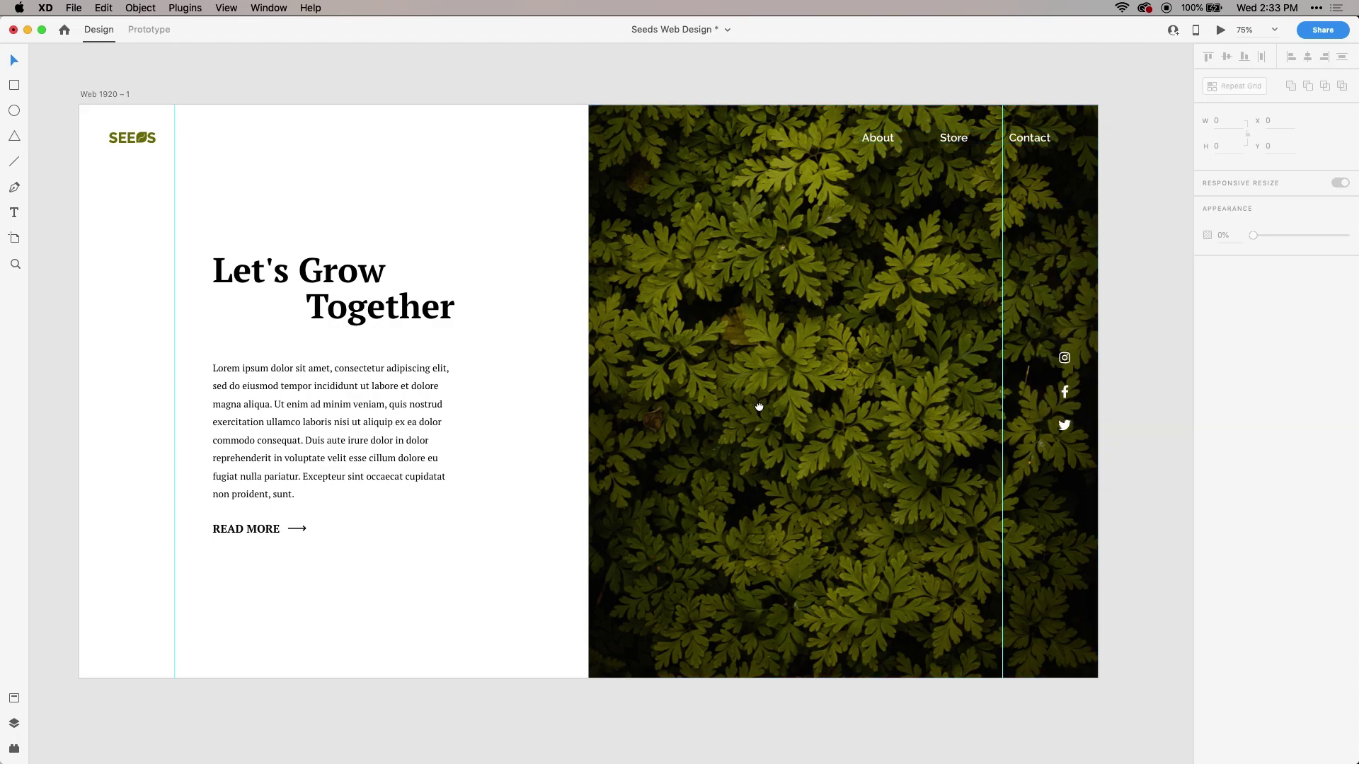
# - Keep the artboard's scrolling set to Vertical and extend its bottom edge to roughly twice its height for a second section
pyautogui.scroll(-2, 764, 425)
pyautogui.moveTo(774, 477); pyautogui.dragTo(747, 245)
pyautogui.moveTo(728, 434); pyautogui.dragTo(767, 286)
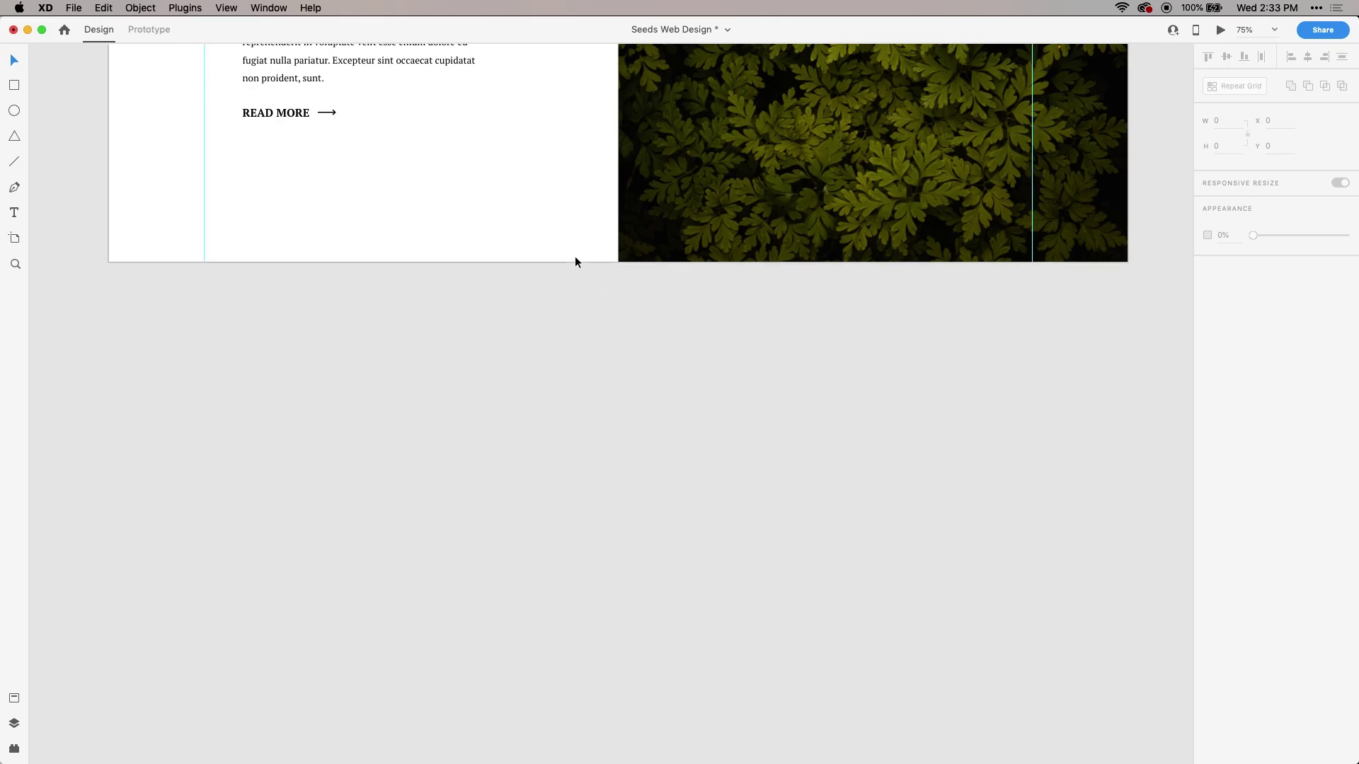
pyautogui.moveTo(470, 179); pyautogui.dragTo(424, 524)
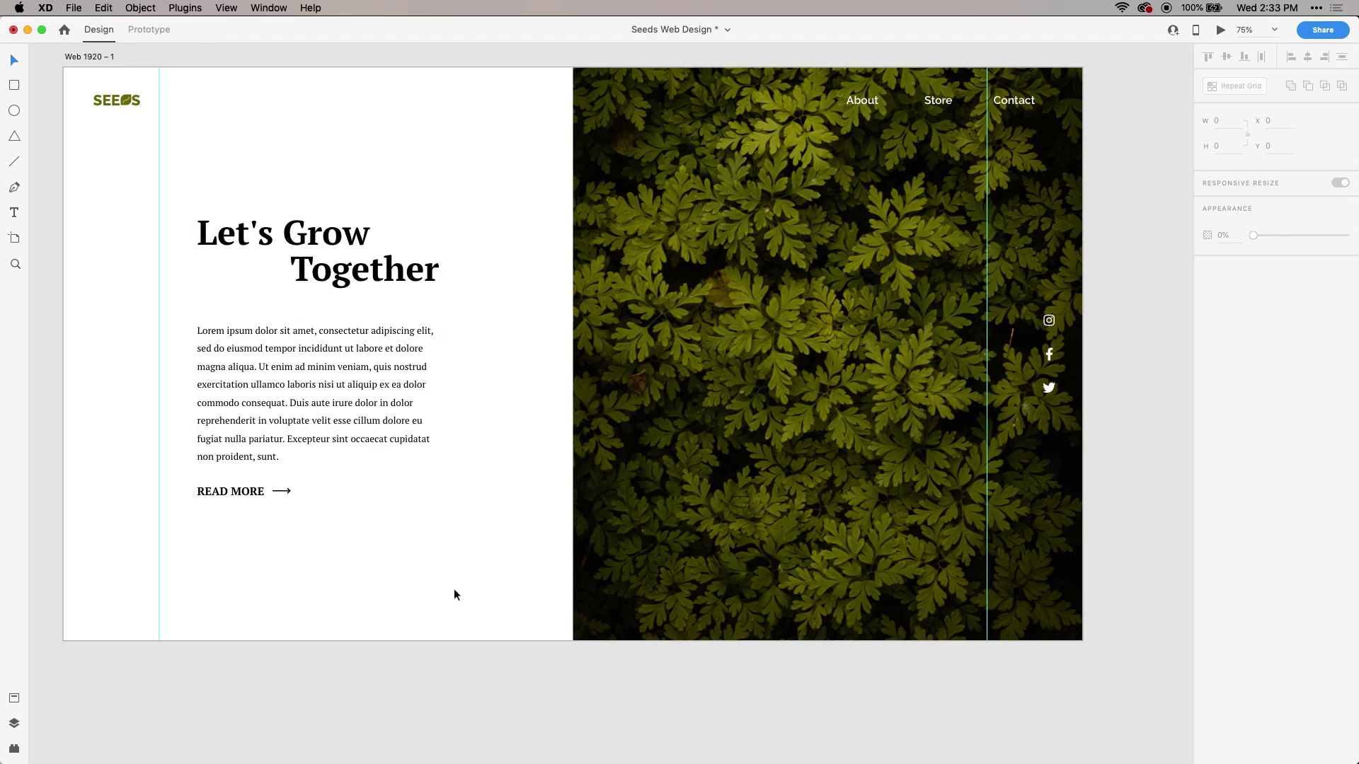
pyautogui.click(482, 629)
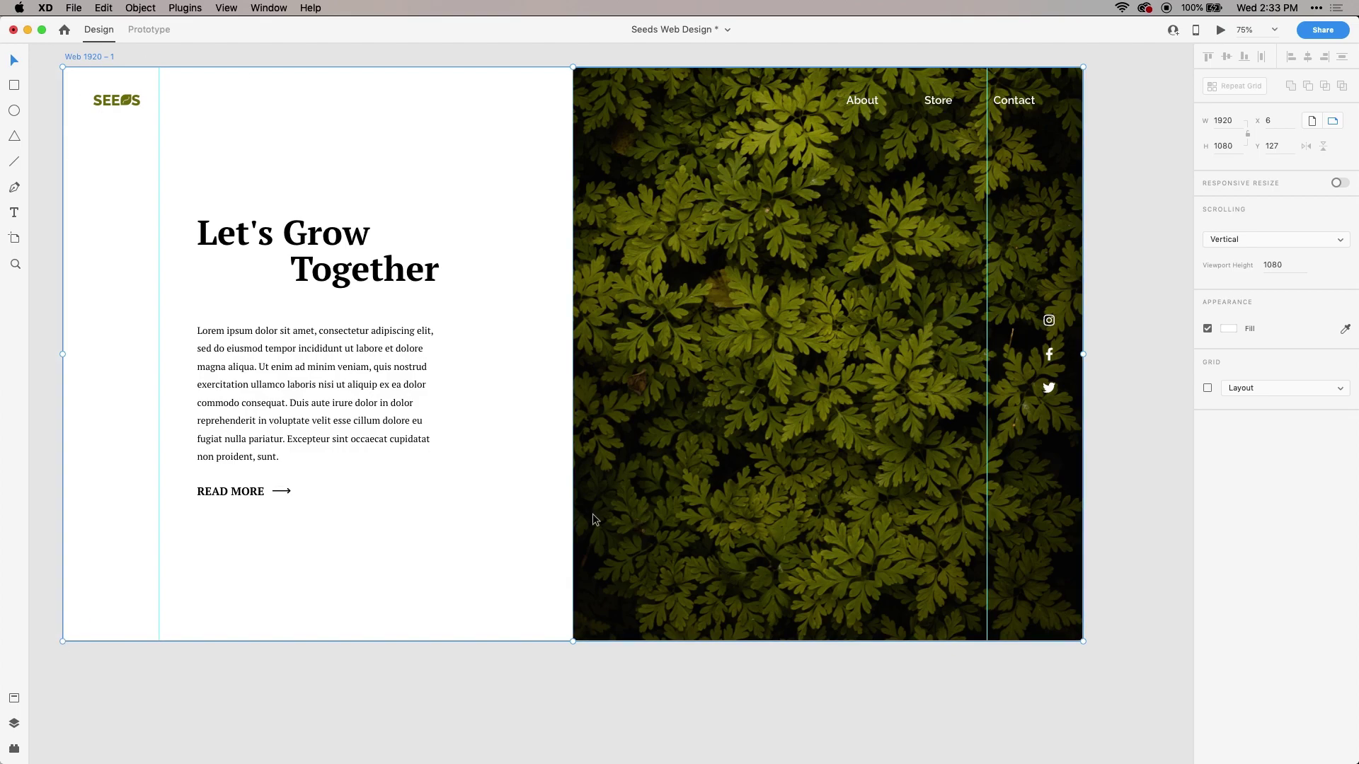
pyautogui.scroll(-5, 1152, 262)
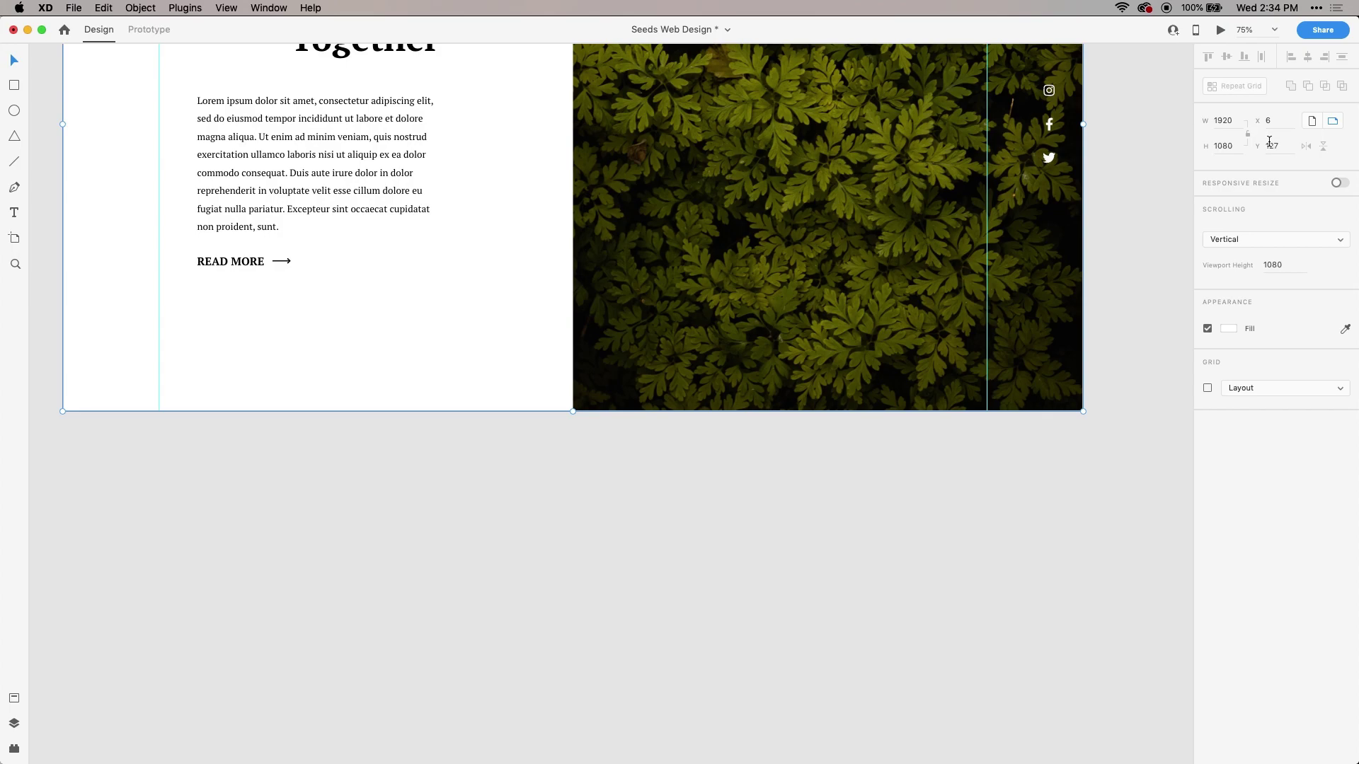
pyautogui.click(1277, 241)
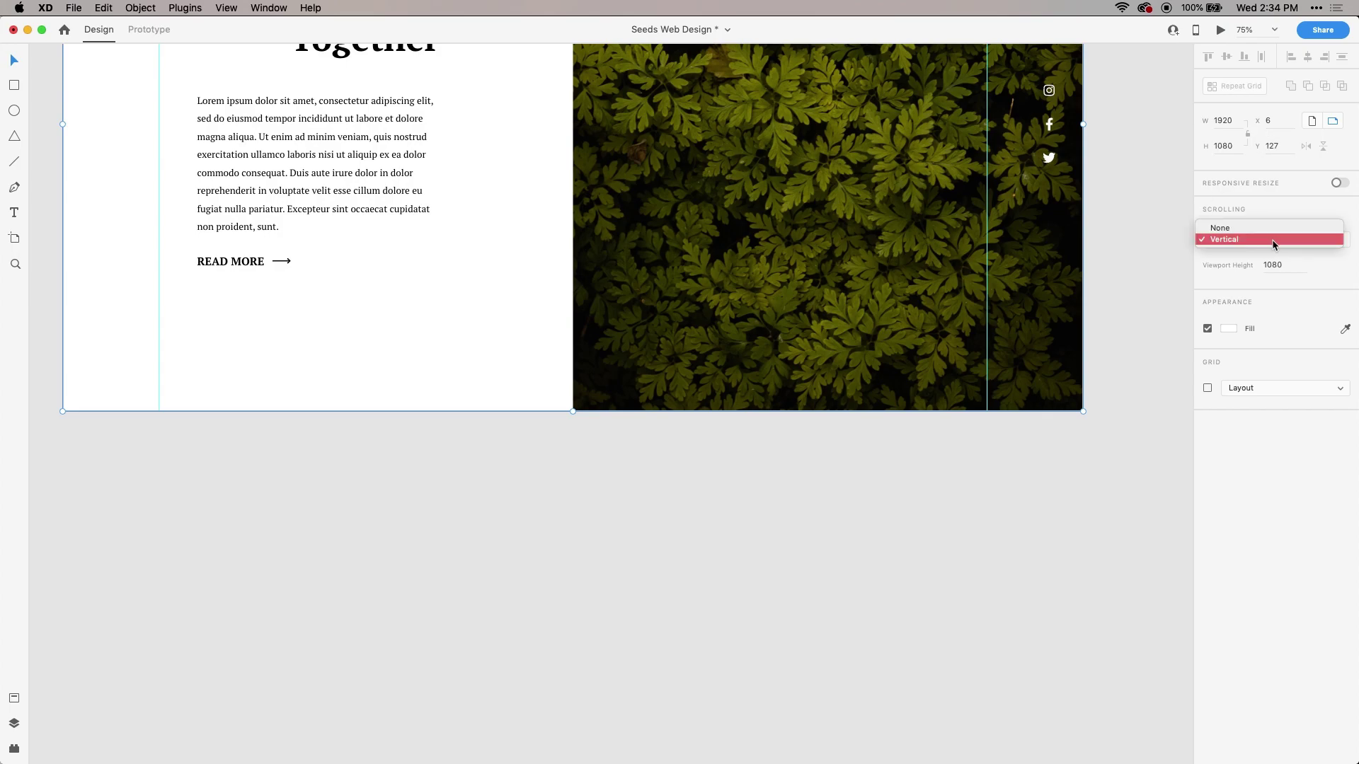
pyautogui.click(1271, 239)
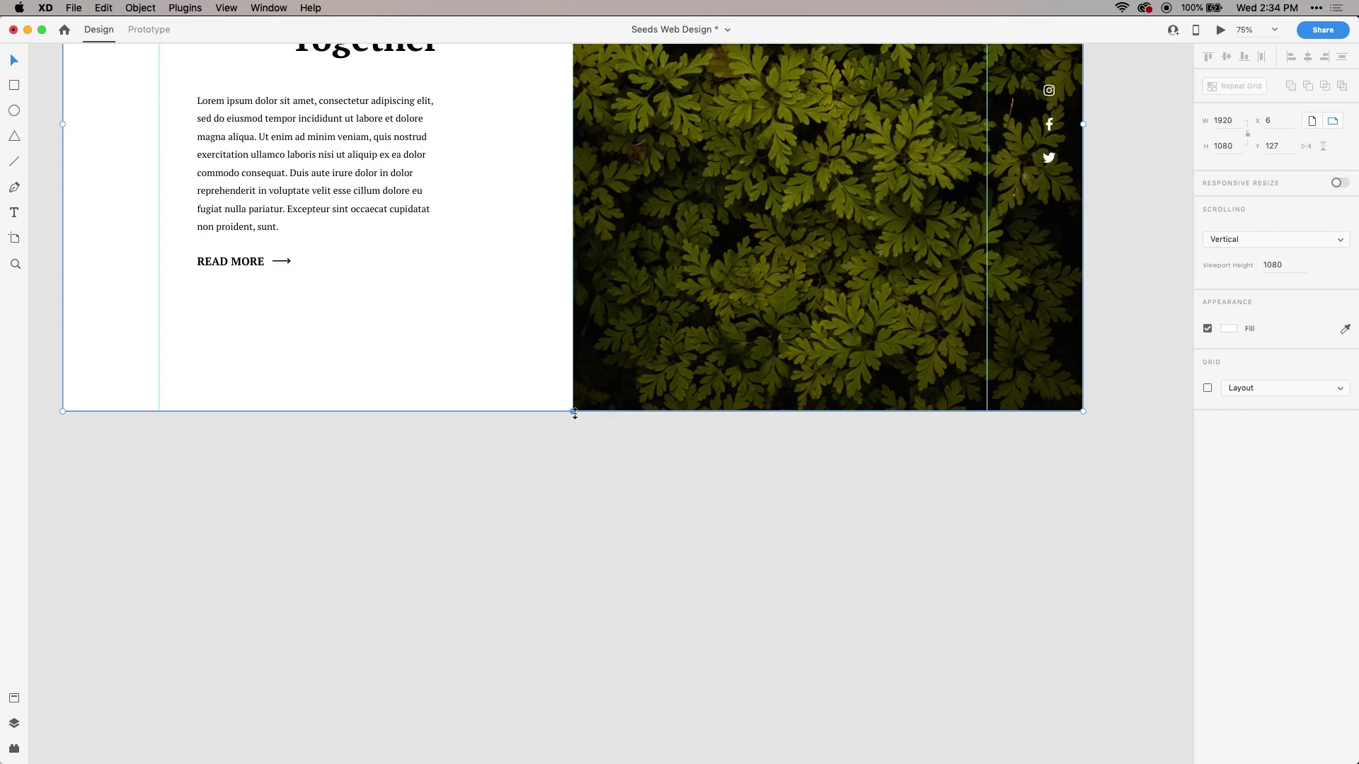
pyautogui.moveTo(574, 412); pyautogui.dragTo(555, 751)
pyautogui.click(664, 389)
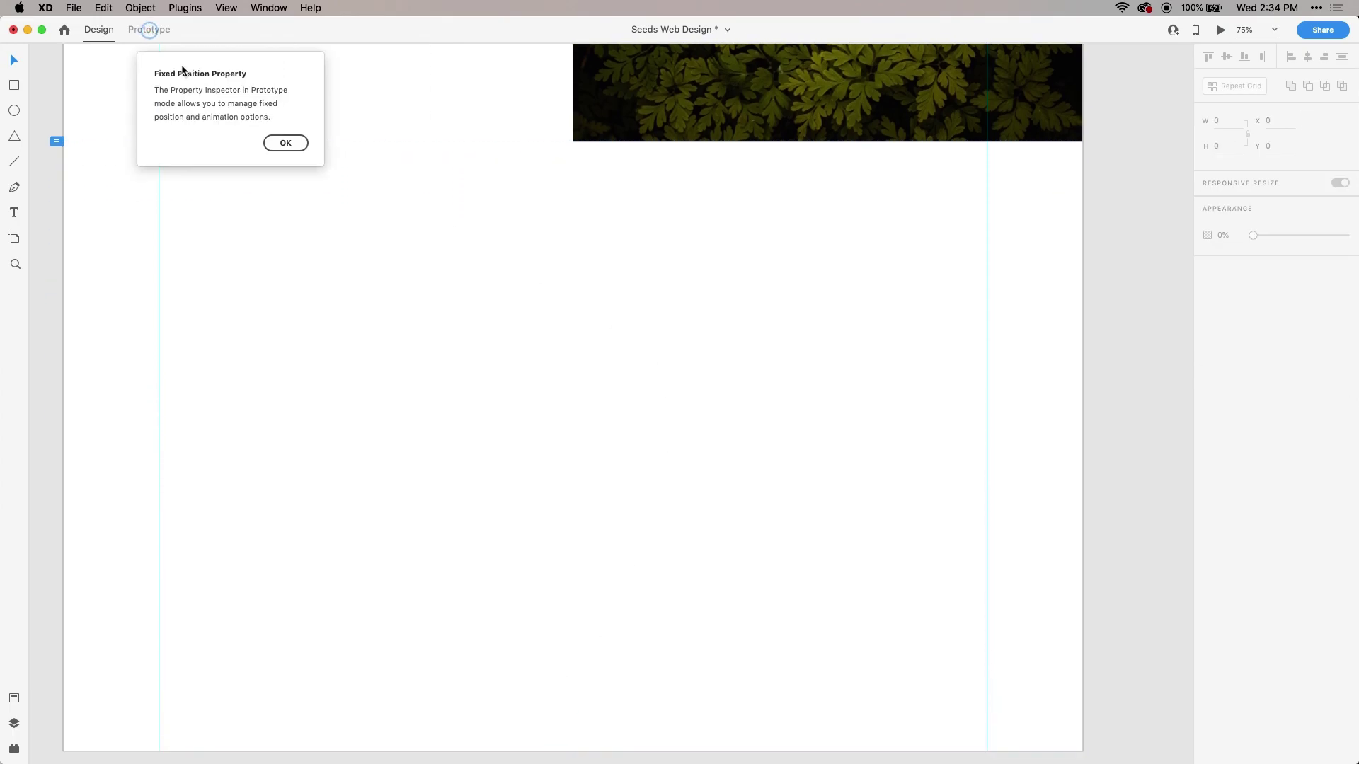
pyautogui.click(287, 142)
pyautogui.scroll(-3, 417, 160)
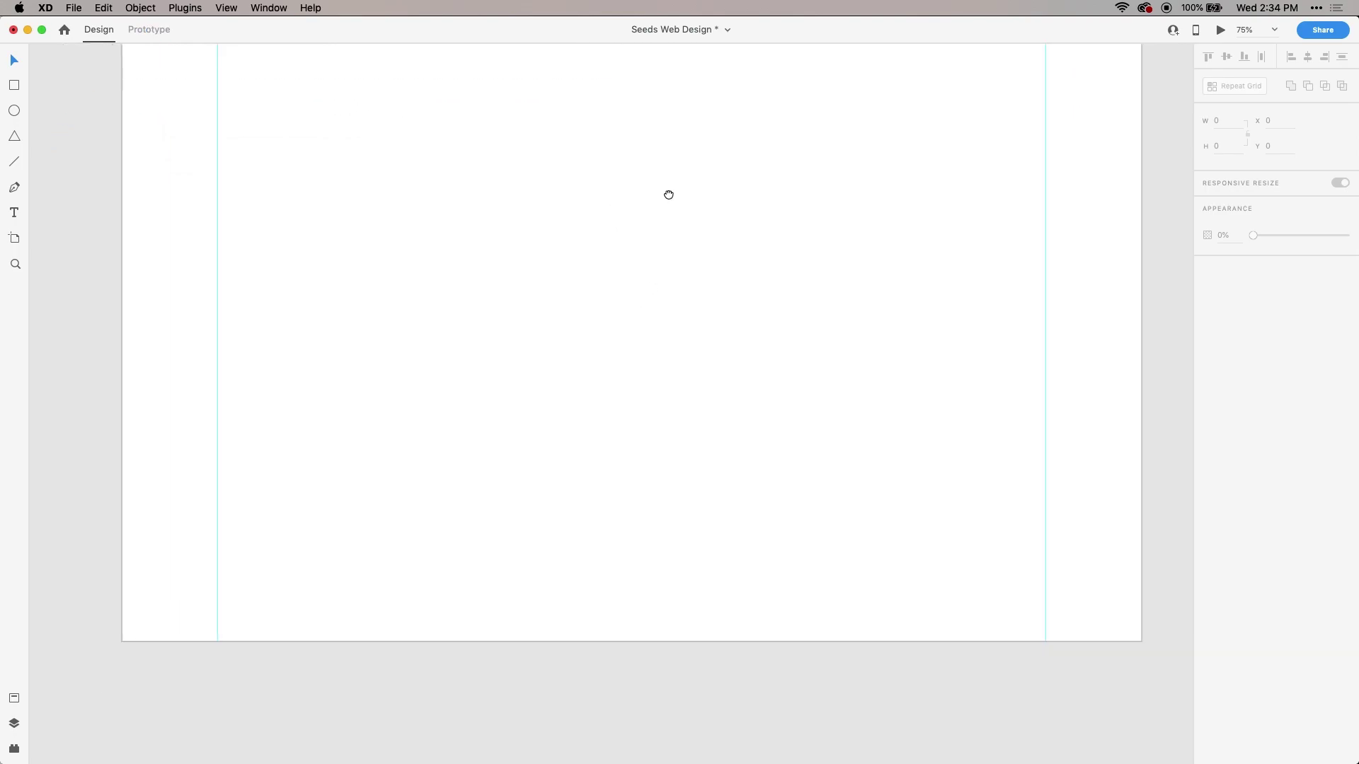
pyautogui.scroll(10, 701, 112)
pyautogui.scroll(2, 634, 321)
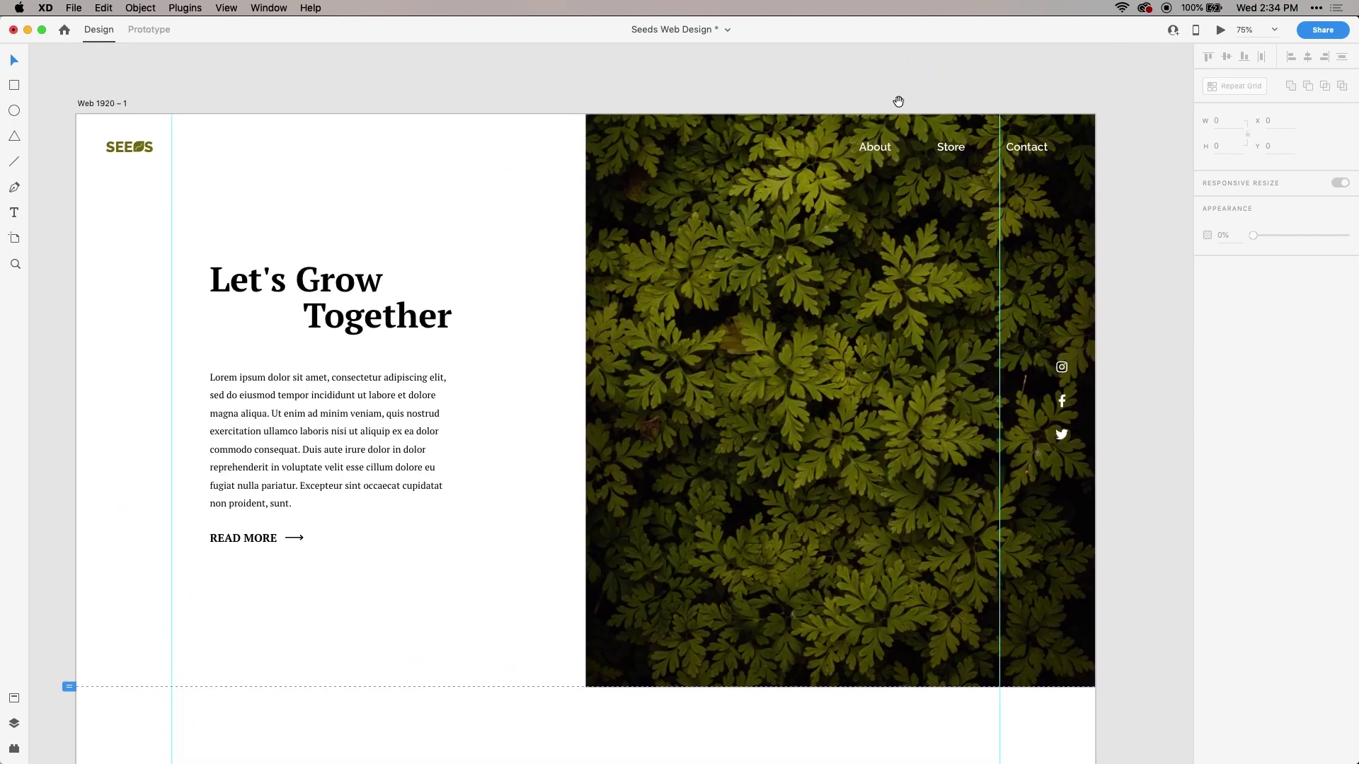
pyautogui.click(951, 147)
pyautogui.click(899, 97)
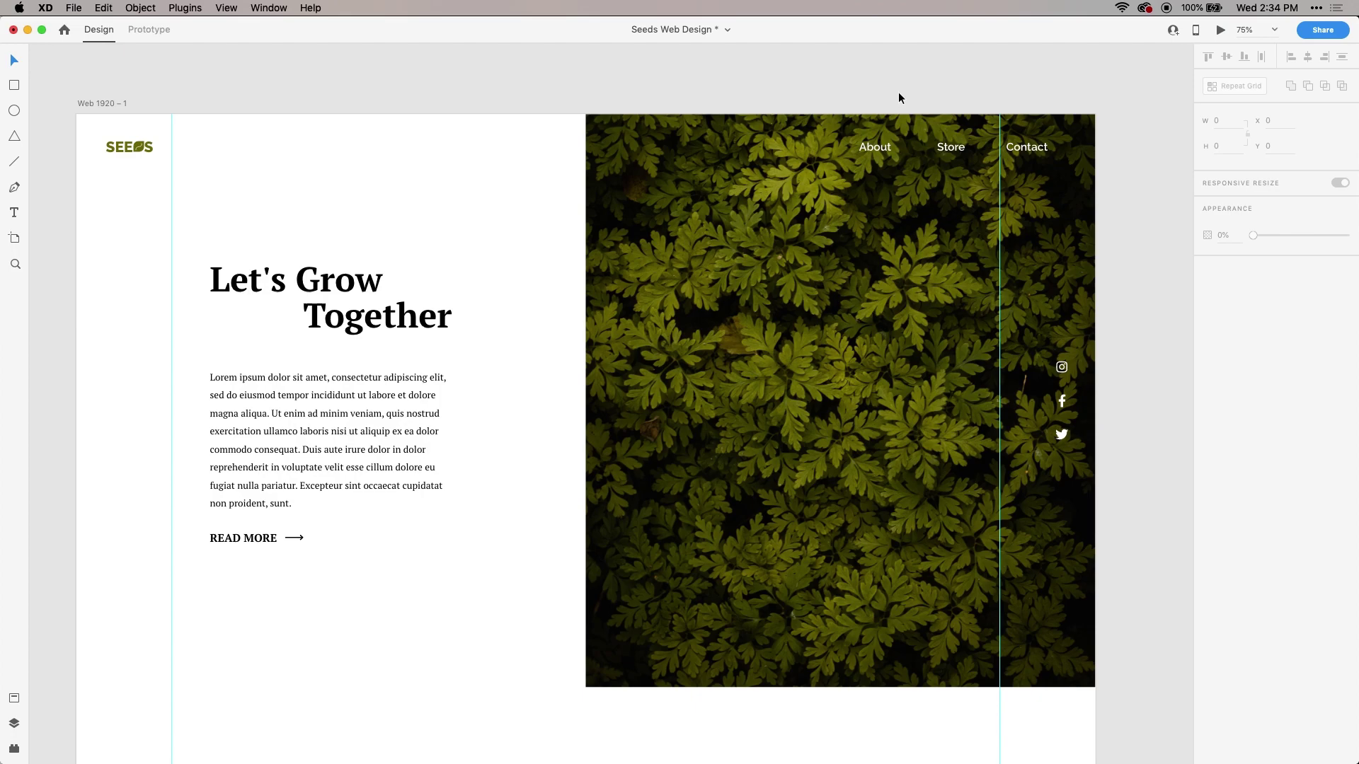
pyautogui.scroll(-5, 673, 354)
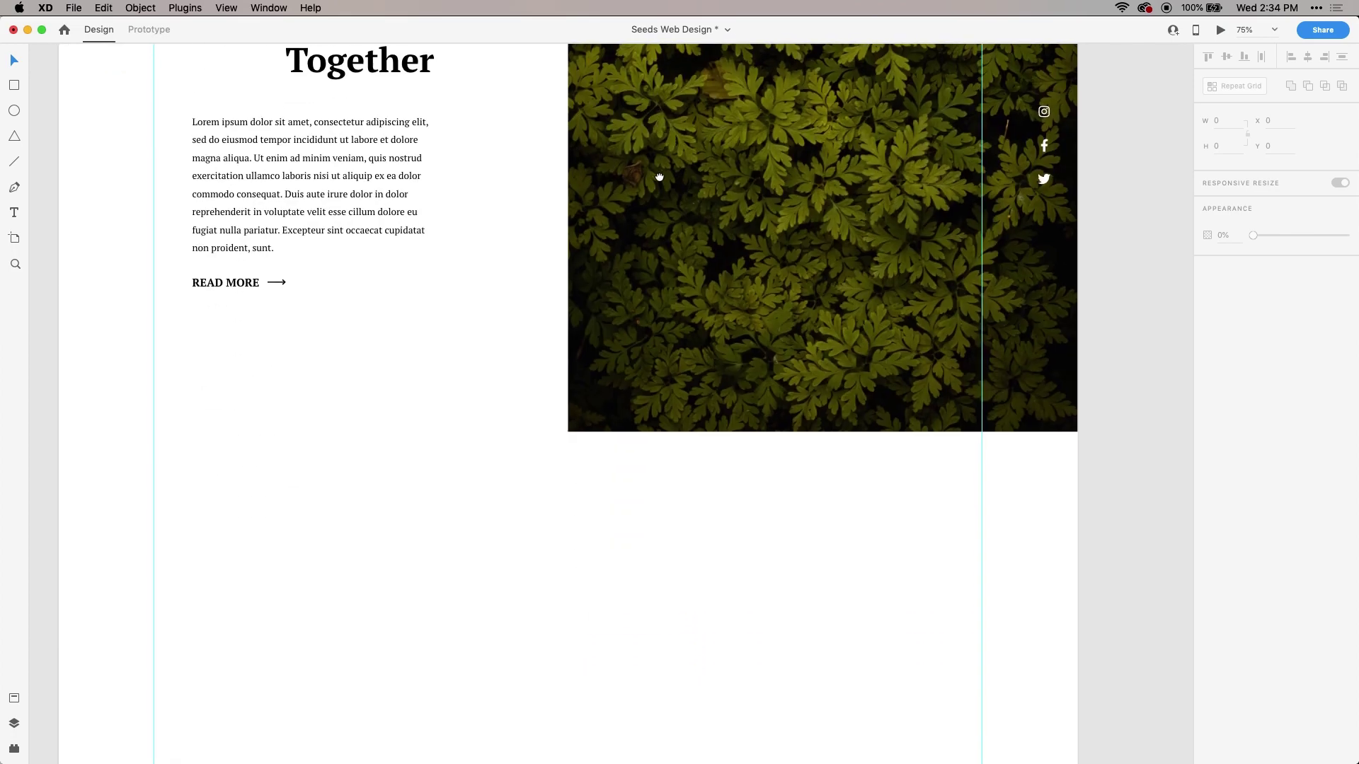
pyautogui.moveTo(707, 568); pyautogui.dragTo(725, 476)
pyautogui.moveTo(601, 309); pyautogui.dragTo(571, 634)
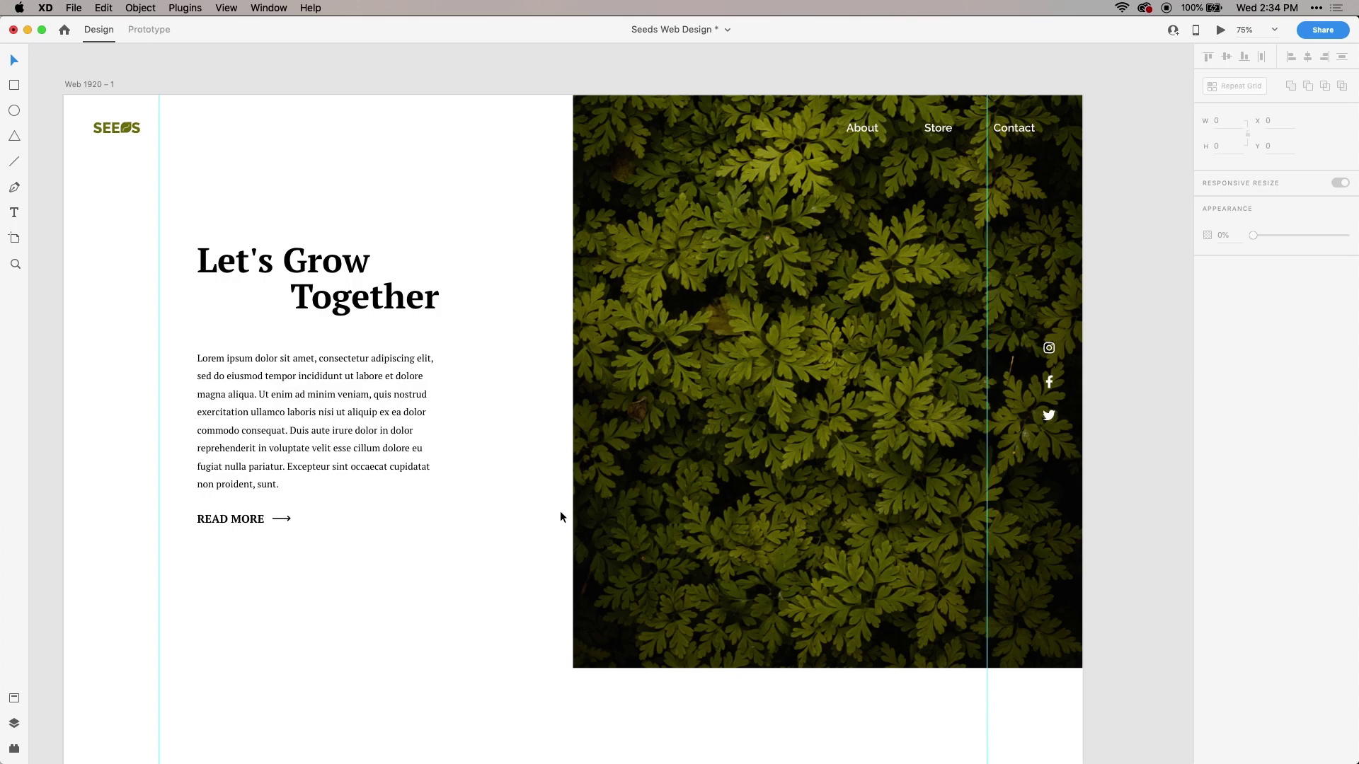
pyautogui.click(401, 306)
pyautogui.rightClick(398, 302)
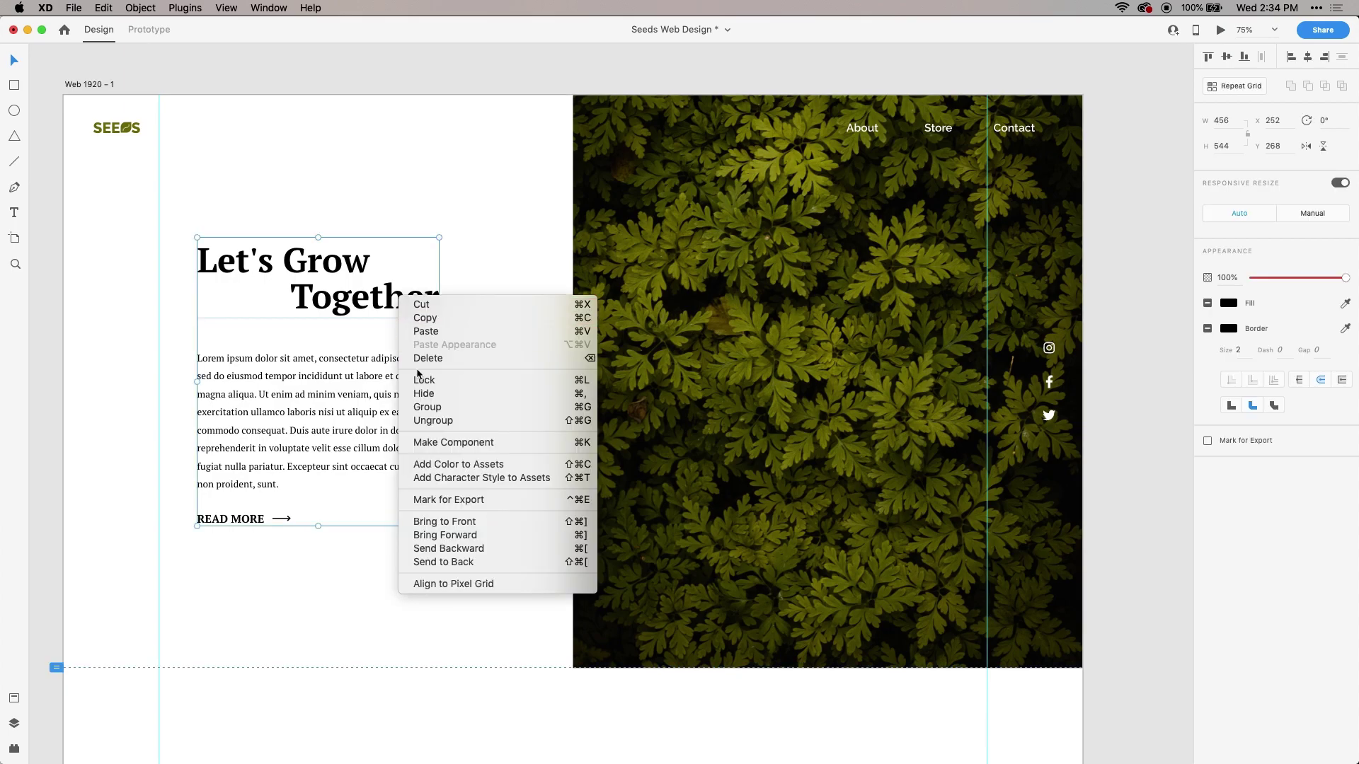
pyautogui.click(456, 280)
pyautogui.click(477, 287)
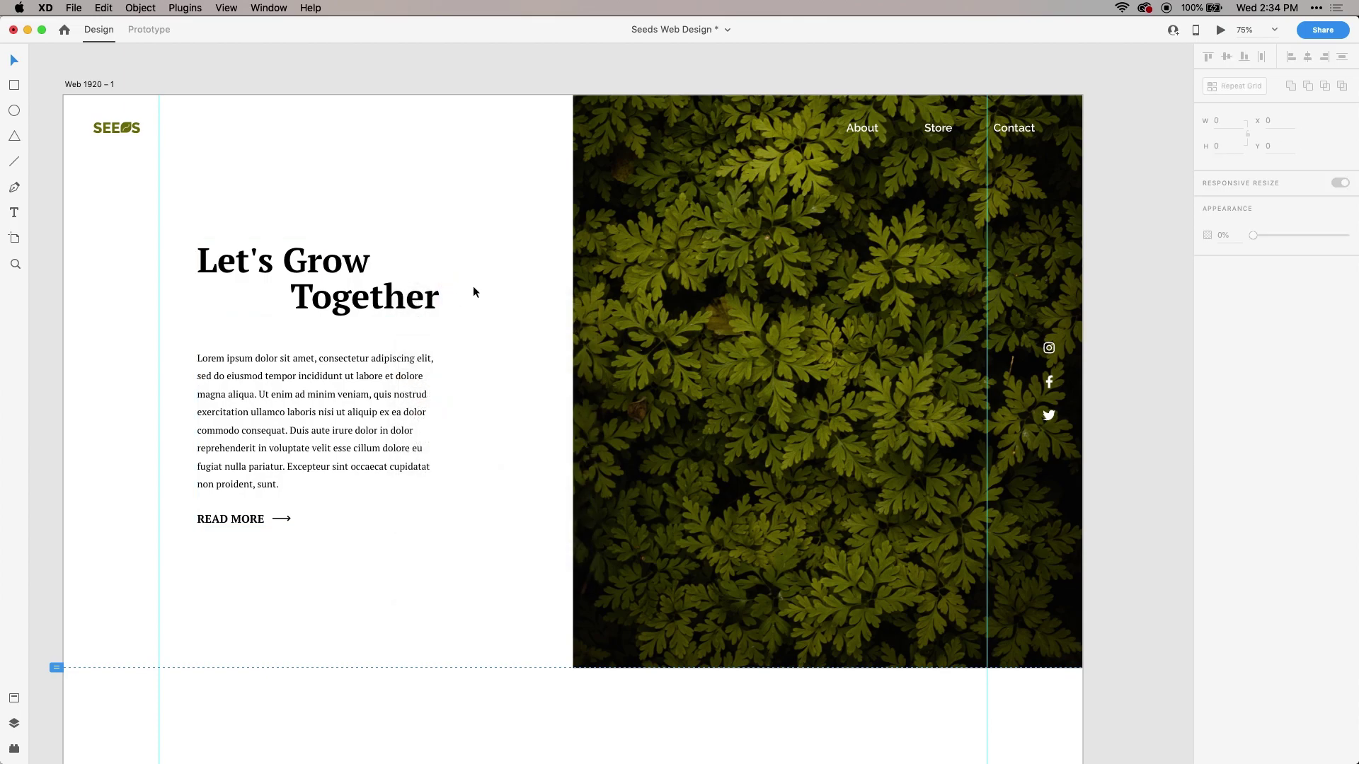
pyautogui.click(424, 296)
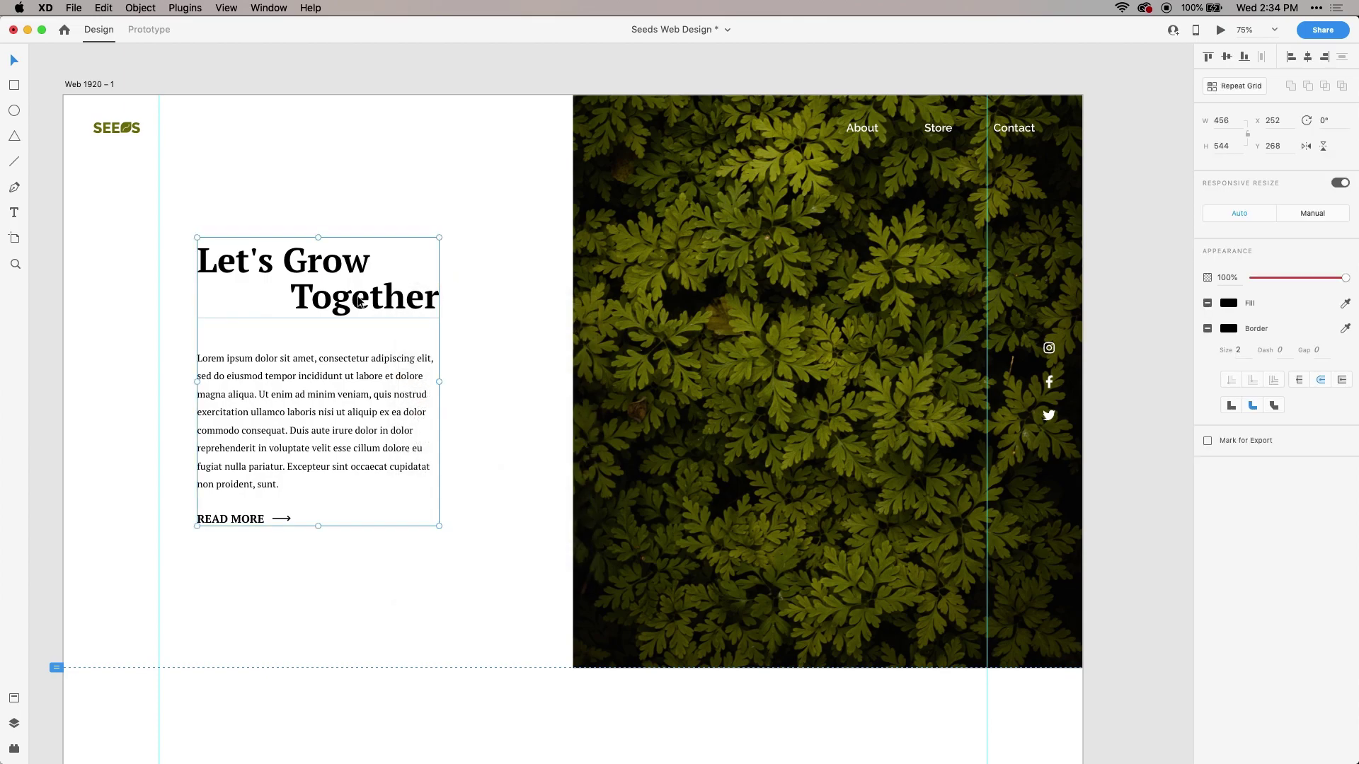
pyautogui.scroll(-8, 470, 546)
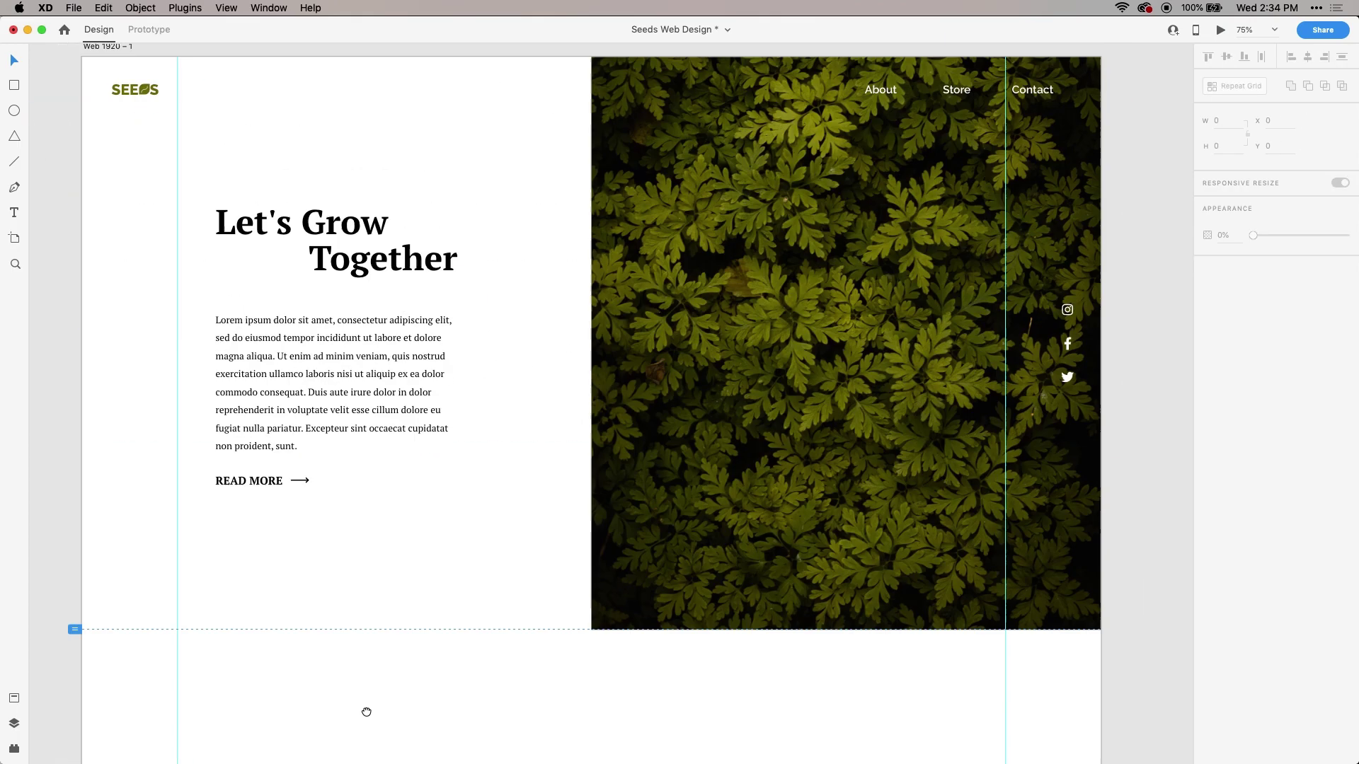
pyautogui.scroll(8, 346, 311)
pyautogui.click(386, 306)
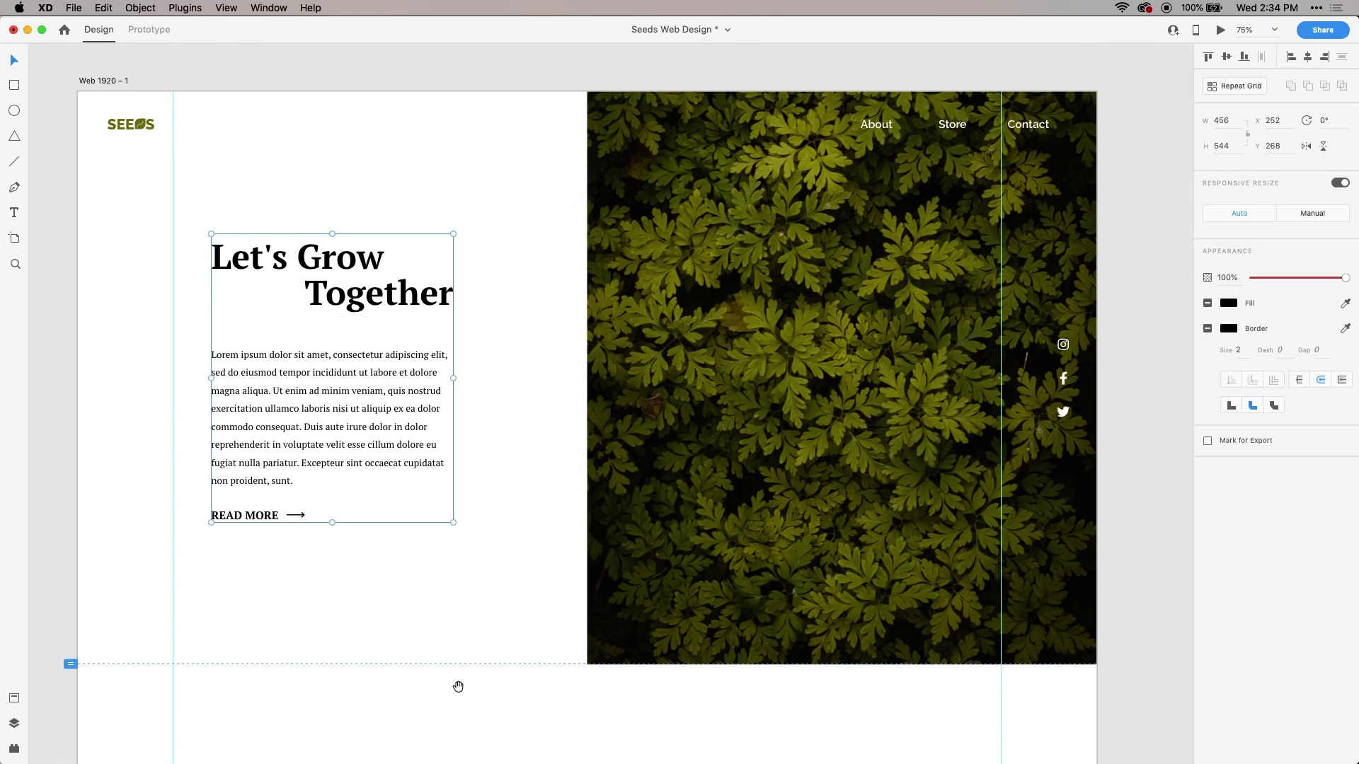
pyautogui.moveTo(457, 685); pyautogui.dragTo(449, 531)
pyautogui.scroll(3, 432, 452)
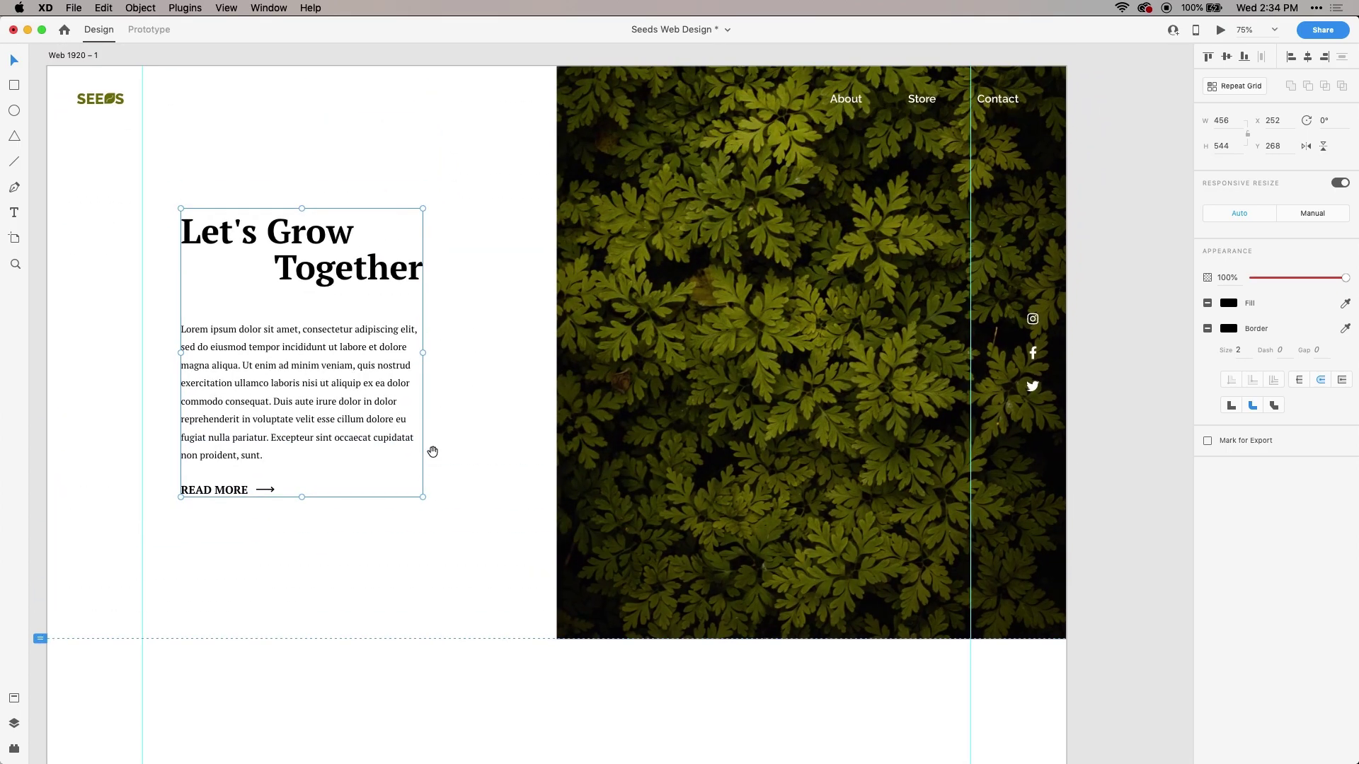
# - Copy the "Let's Grow Together" heading out of its text group and paste it into the empty section below the fold
pyautogui.doubleClick(364, 280)
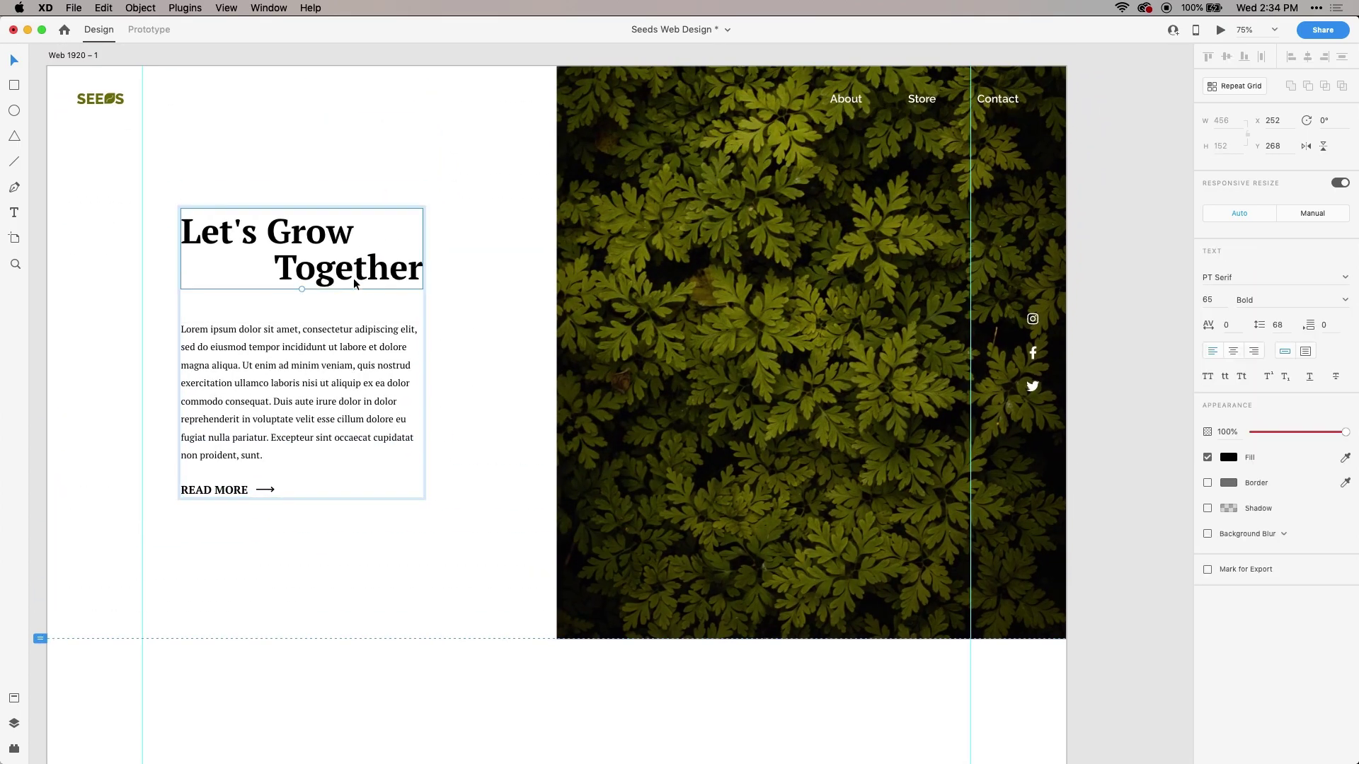
pyautogui.click(468, 278)
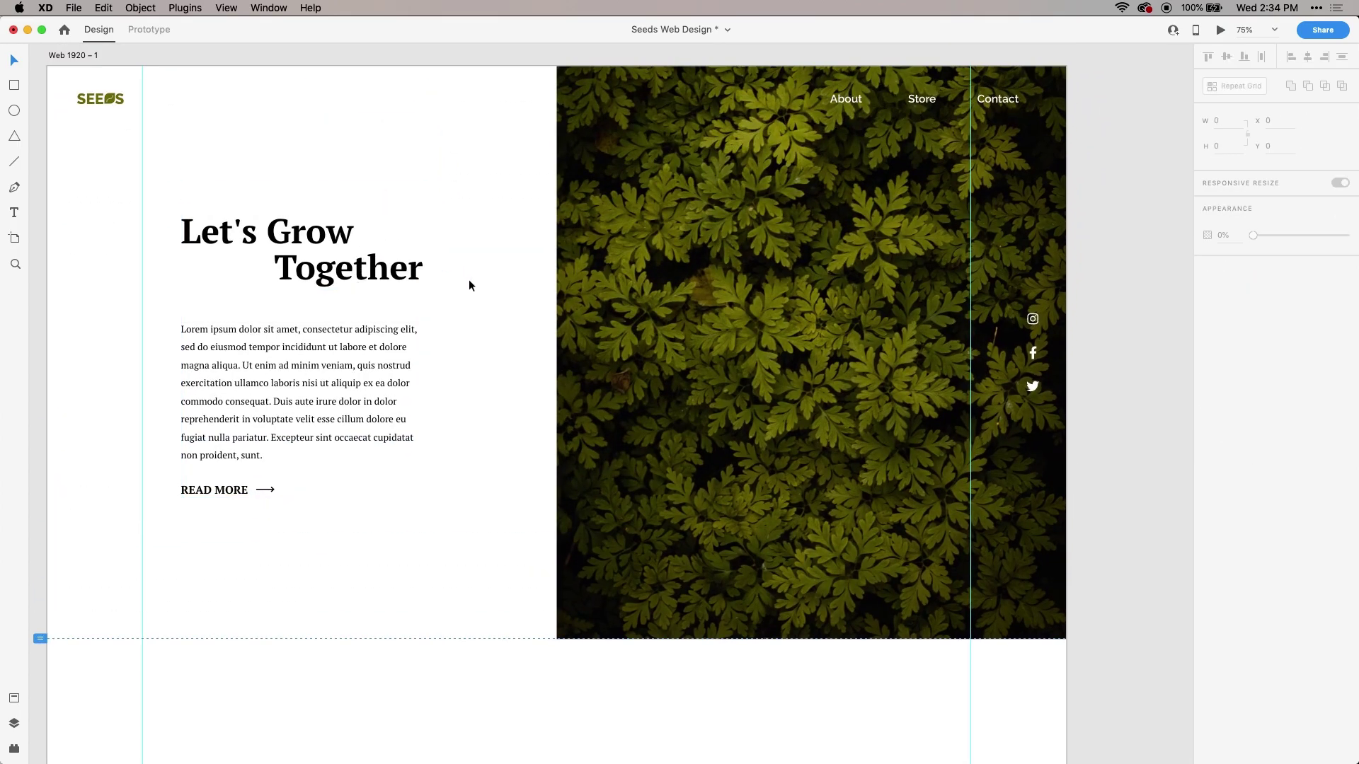
pyautogui.click(373, 274)
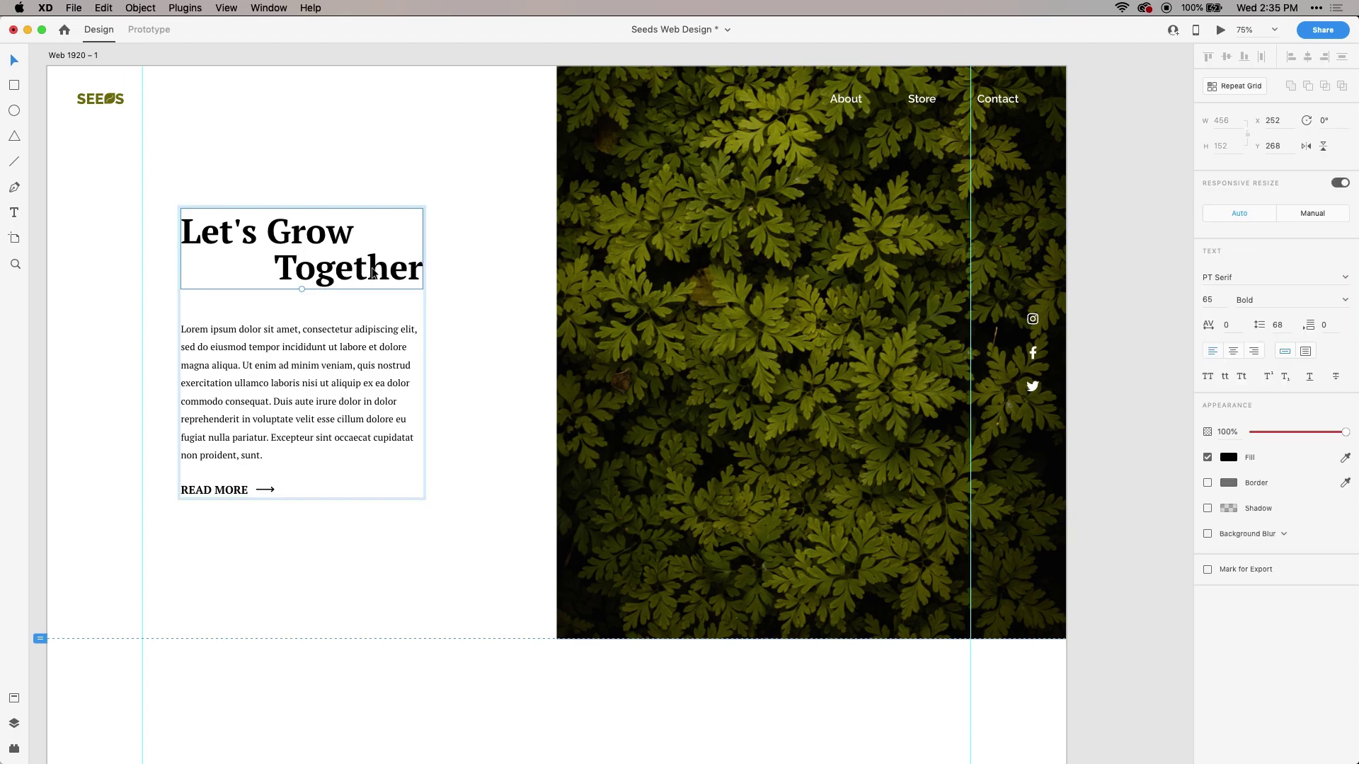
pyautogui.doubleClick(355, 375)
pyautogui.click(359, 279)
pyautogui.rightClick(361, 282)
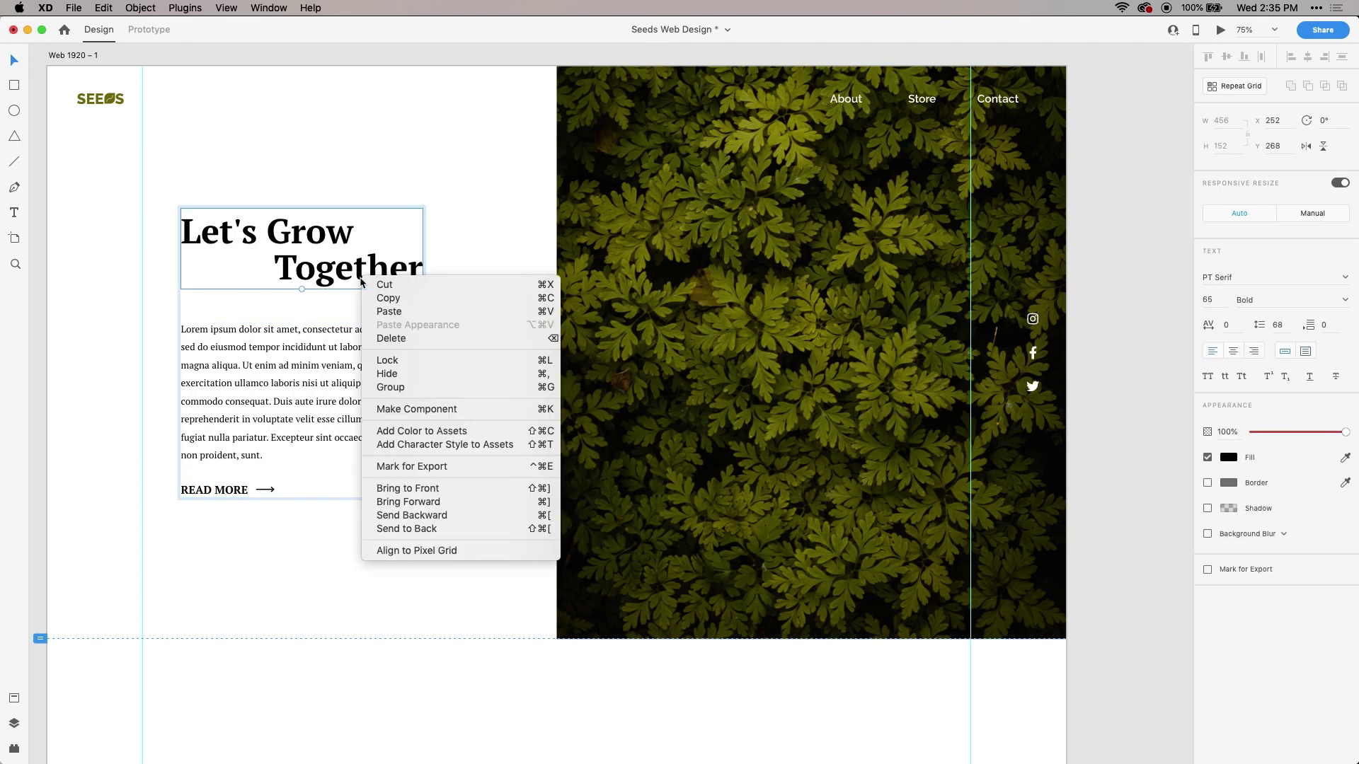
pyautogui.click(405, 357)
pyautogui.click(467, 672)
pyautogui.moveTo(467, 674); pyautogui.dragTo(458, 250)
pyautogui.moveTo(453, 559); pyautogui.dragTo(482, 446)
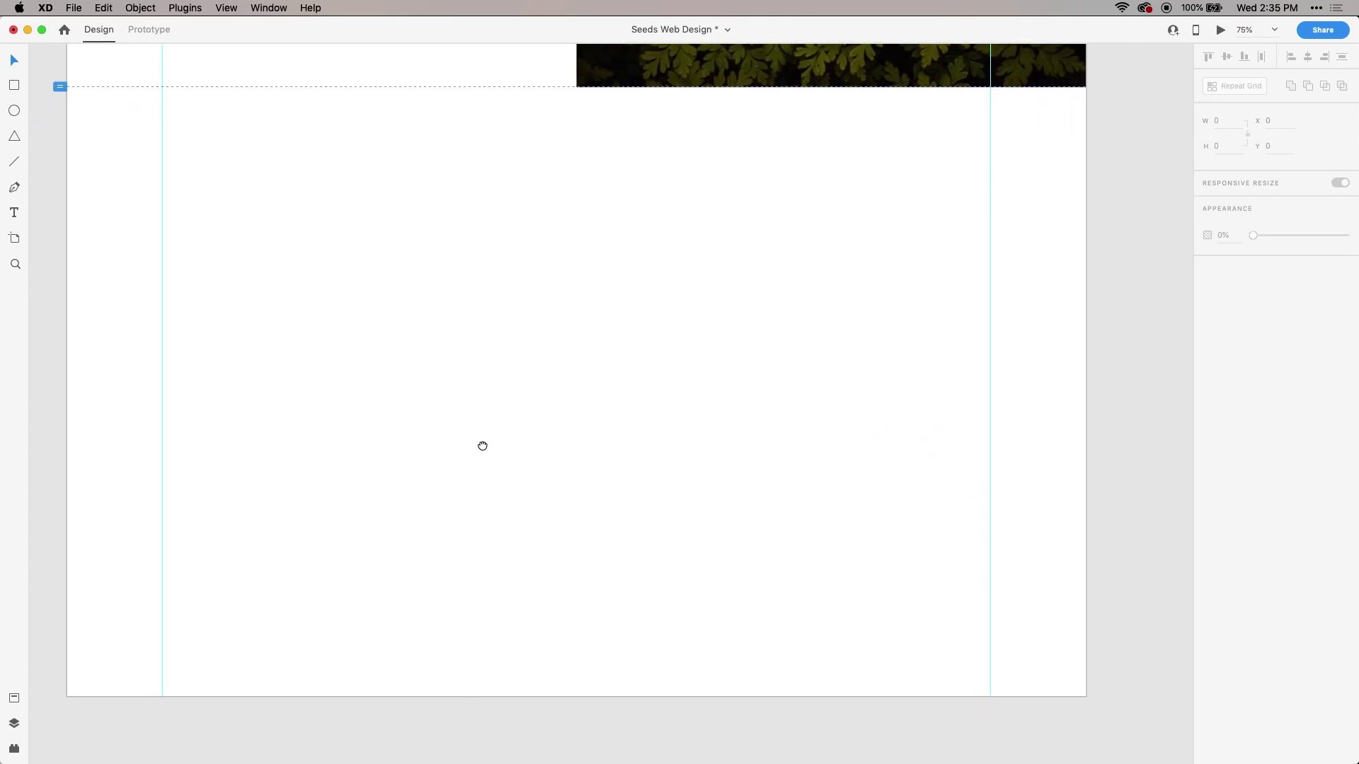
pyautogui.rightClick(481, 417)
pyautogui.click(495, 404)
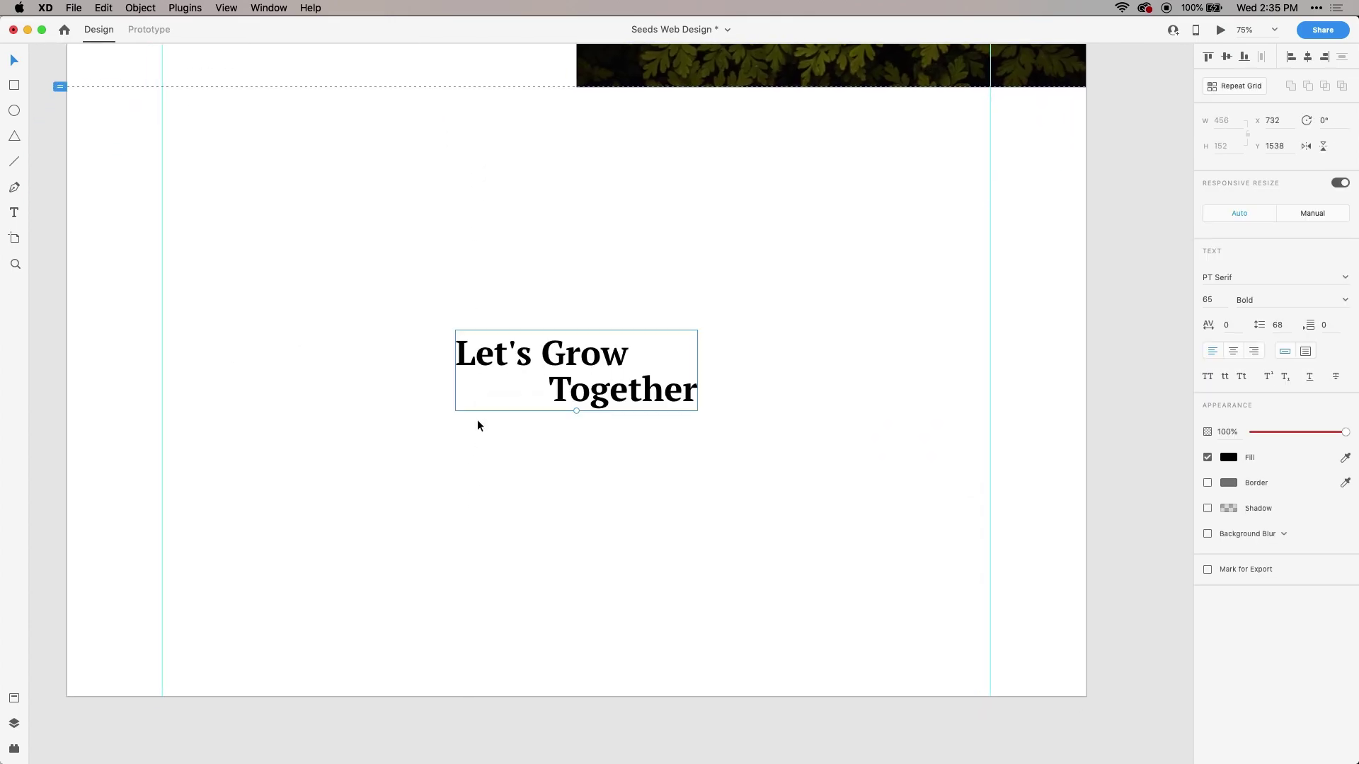
# - Move the pasted heading onto the left guide near the start of the second section, at x 180, y 1177
pyautogui.moveTo(555, 356); pyautogui.dragTo(271, 222)
pyautogui.click(346, 337)
pyautogui.scroll(-3, 399, 375)
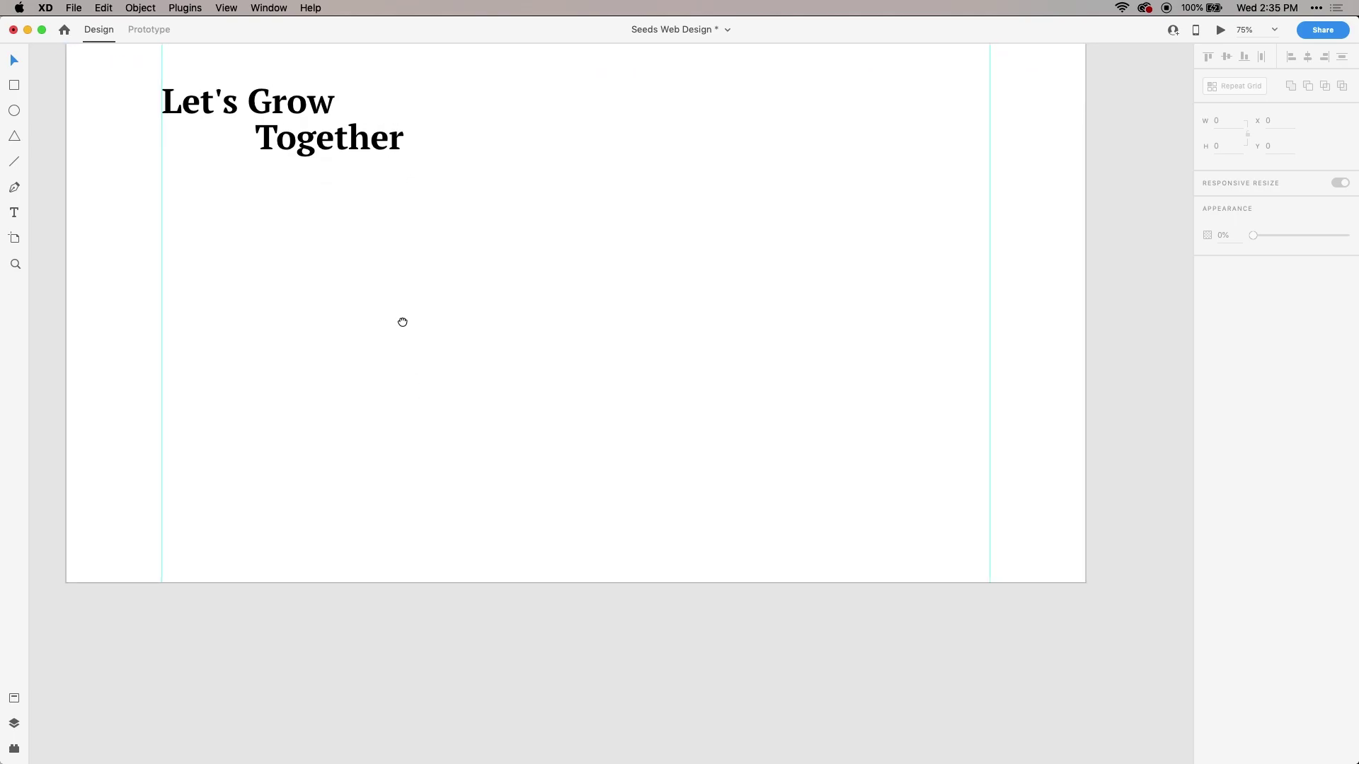
pyautogui.scroll(4, 339, 290)
pyautogui.moveTo(287, 267); pyautogui.dragTo(286, 214)
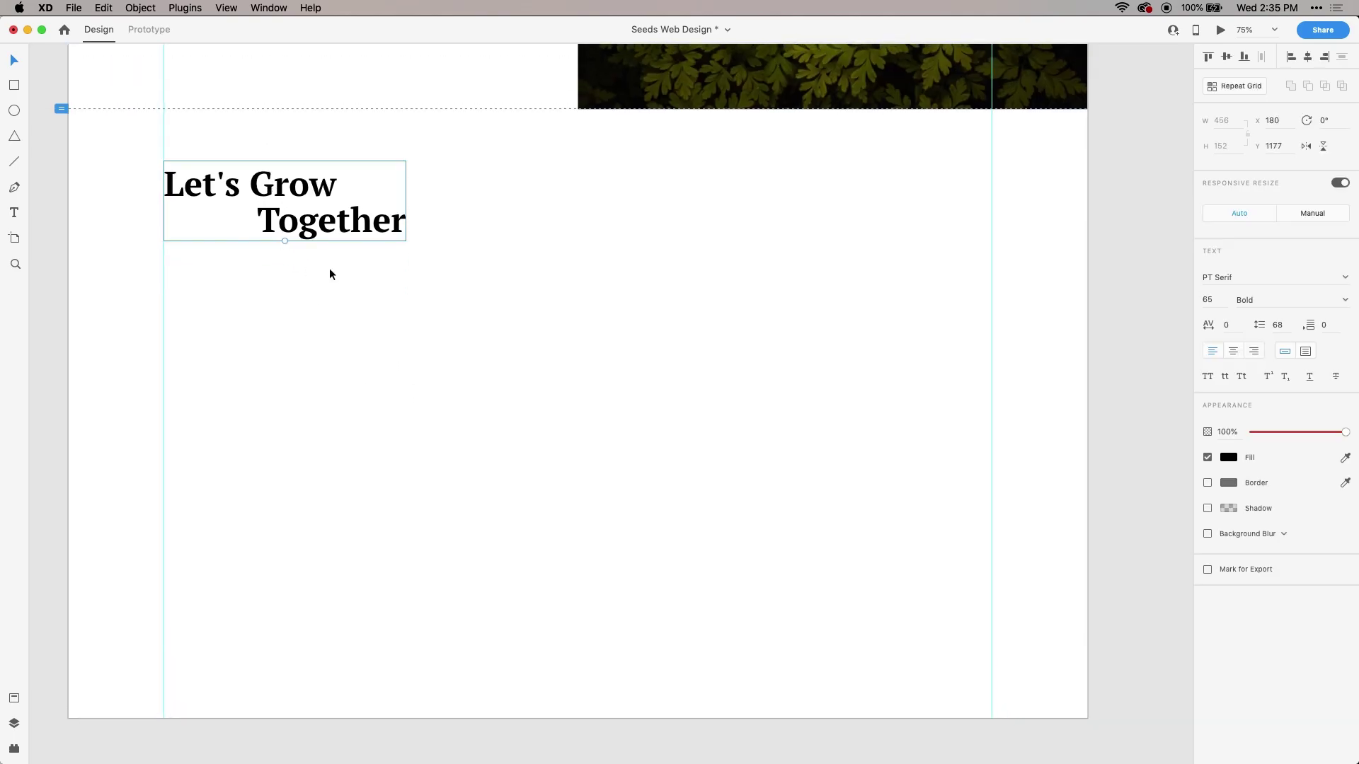
pyautogui.click(329, 269)
# - Draw a rectangle 1560 wide and 463 high between the two vertical guides below the second heading, at x 180, y 1426
pyautogui.click(14, 85)
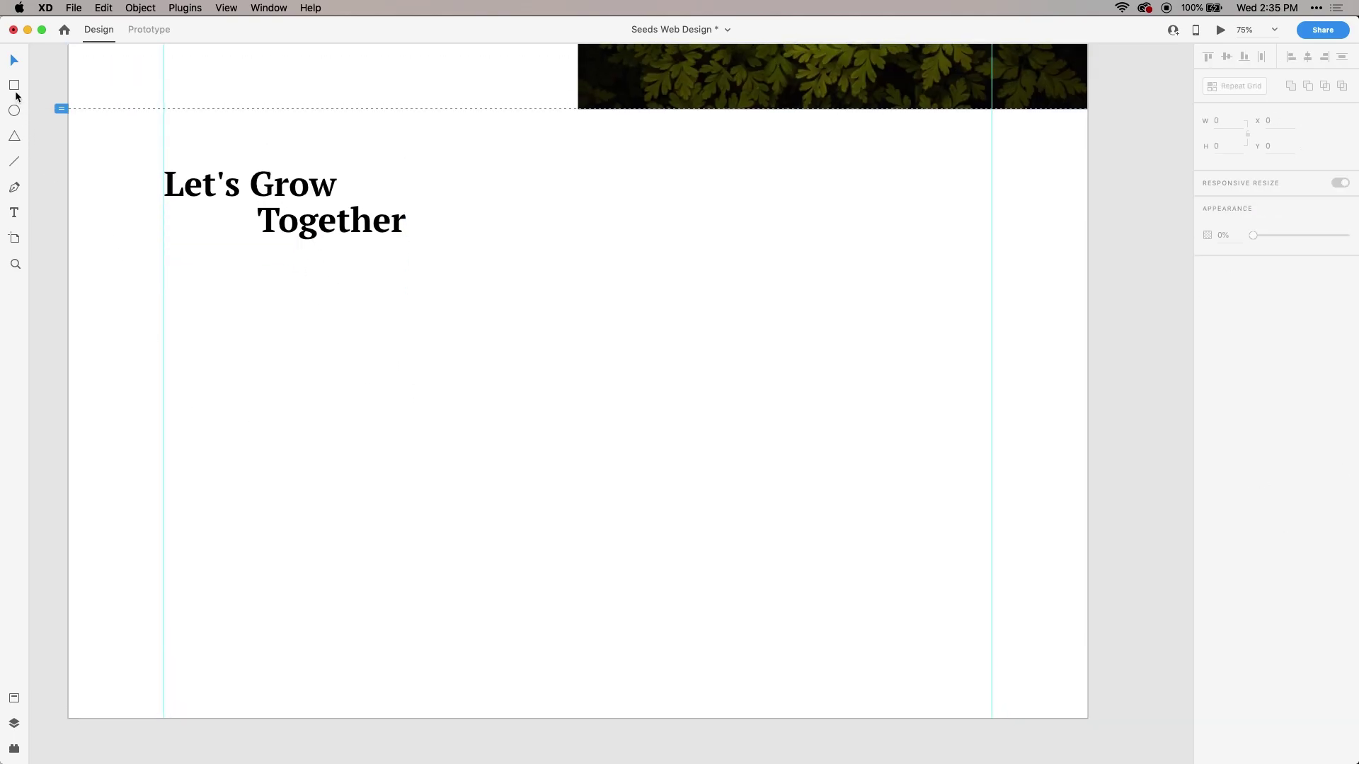
pyautogui.moveTo(163, 294)
pyautogui.mouseDown()
pyautogui.moveTo(232, 363)
pyautogui.moveTo(990, 538)
pyautogui.mouseUp()
pyautogui.moveTo(167, 418); pyautogui.dragTo(167, 420)
pyautogui.press('v')
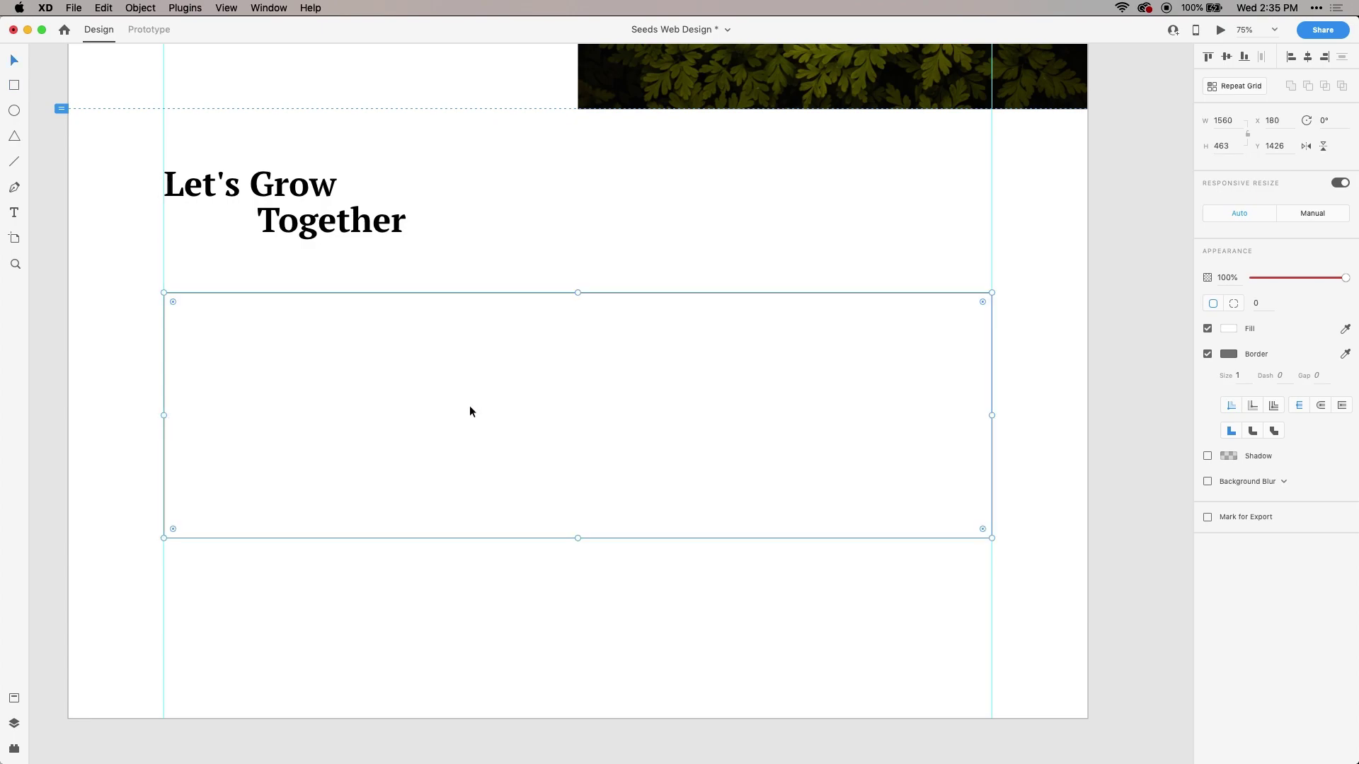
# - Set the rectangle's width to 520, one third of the span between the guides
pyautogui.click(1040, 338)
pyautogui.click(852, 364)
pyautogui.click(1228, 124)
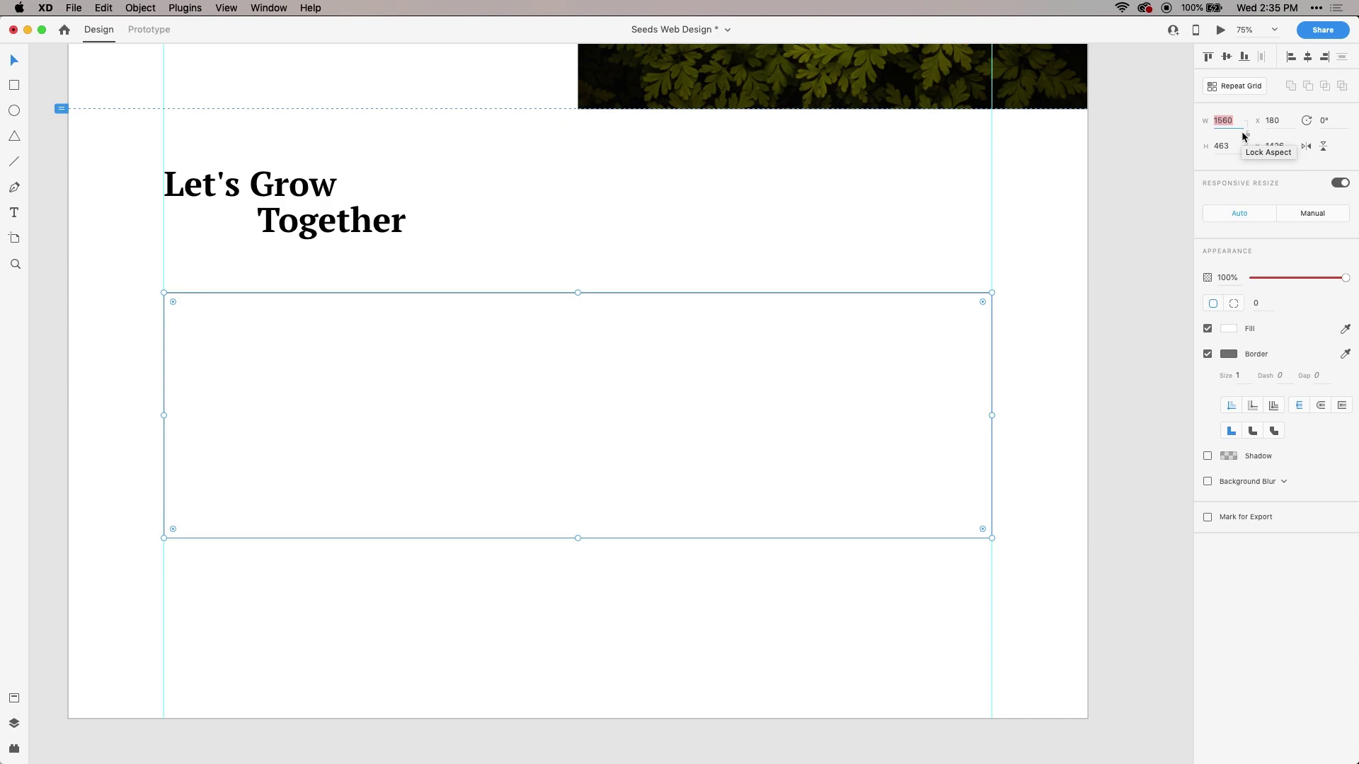
pyautogui.press('Right')
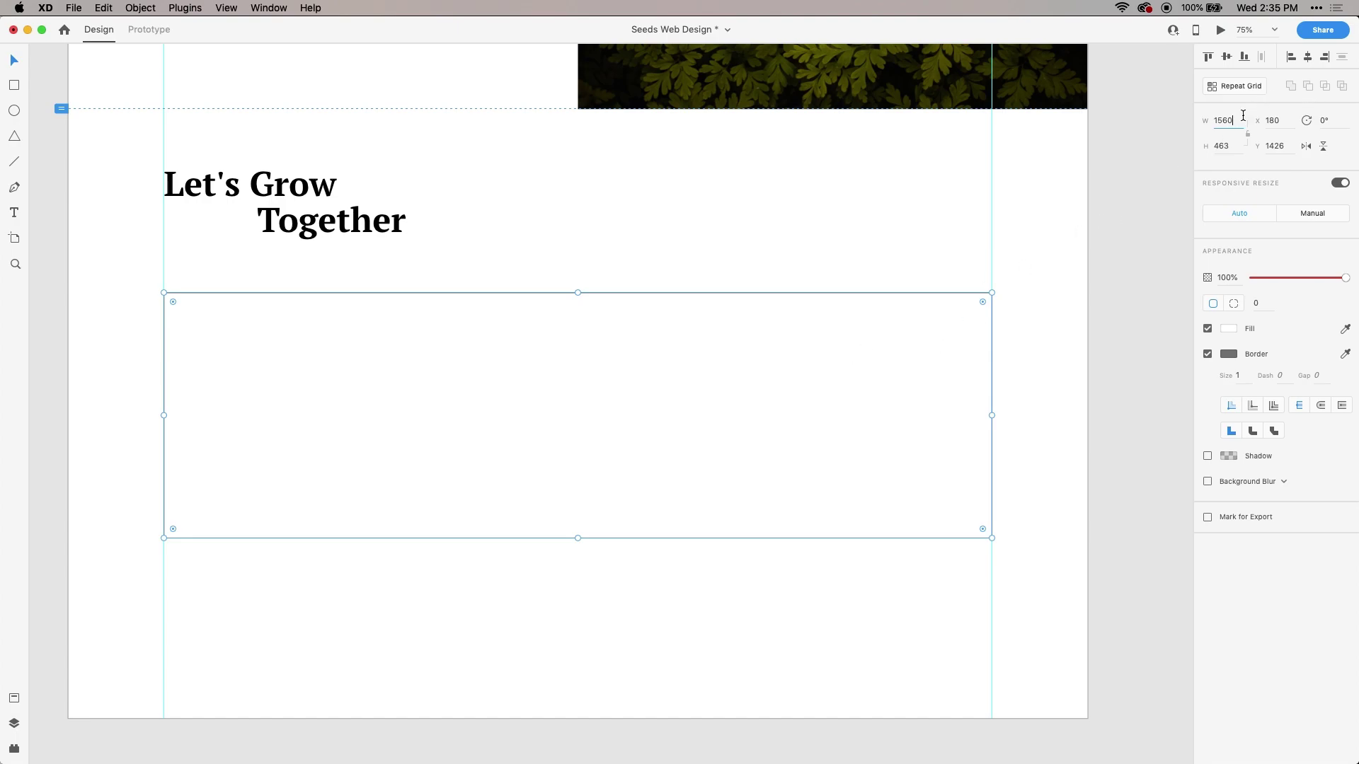
pyautogui.press('Return')
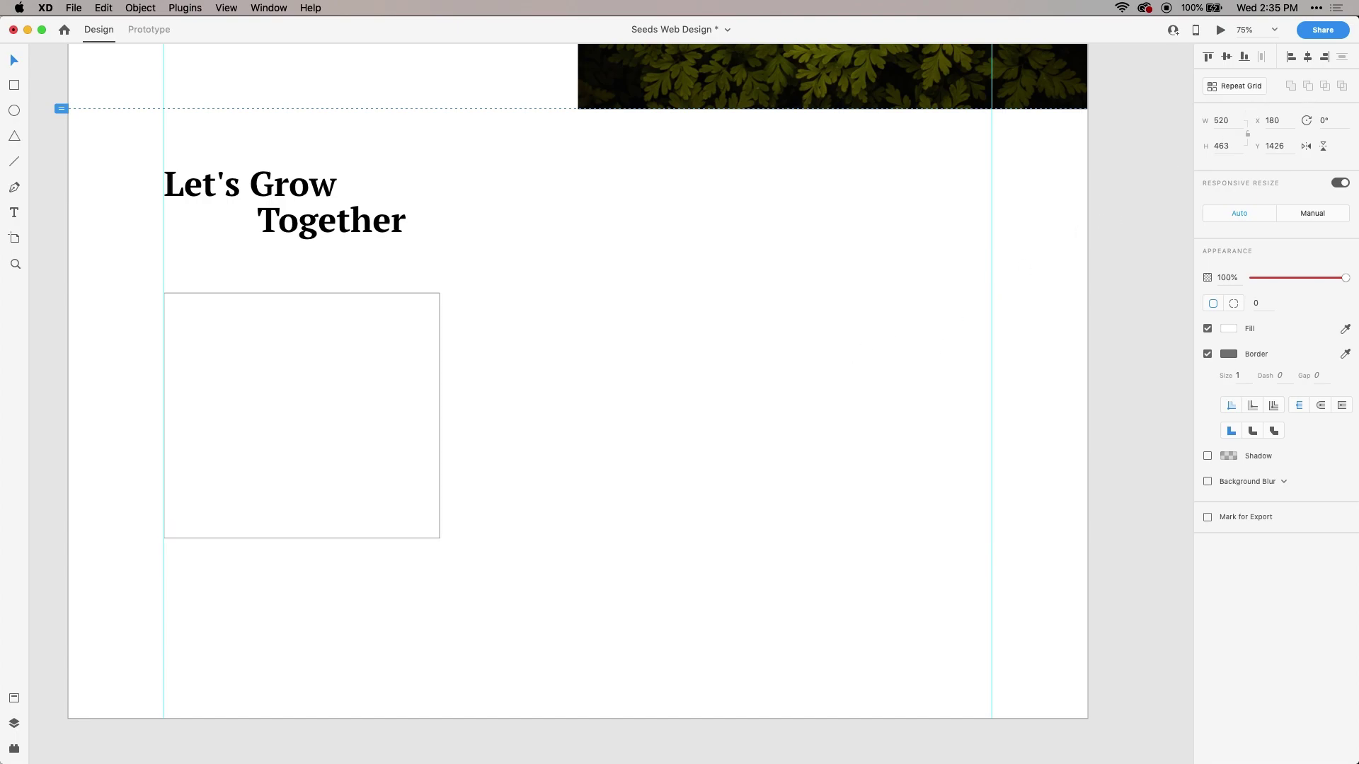
# - Narrow the rectangle to 485 wide from its right edge, keeping its left edge on the guide
pyautogui.click(562, 377)
pyautogui.click(423, 360)
pyautogui.click(766, 344)
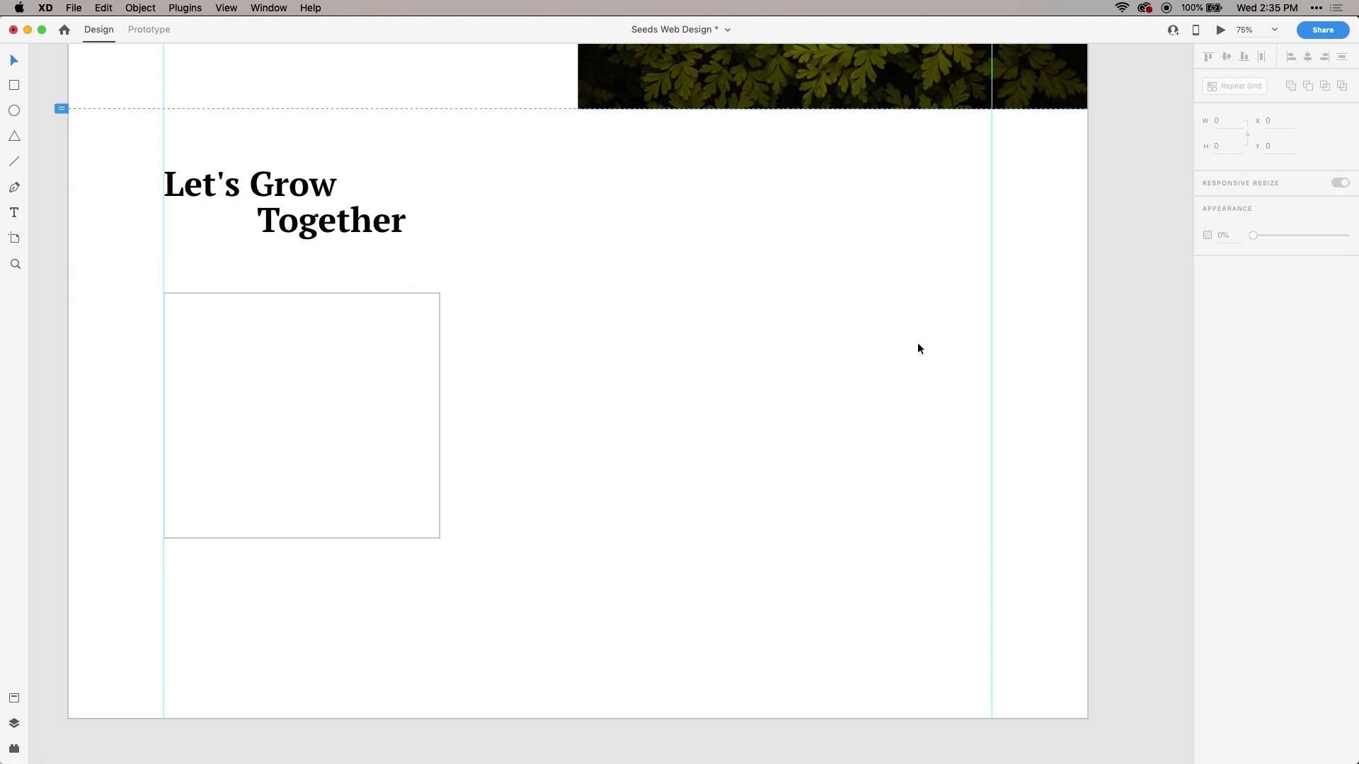
pyautogui.click(415, 385)
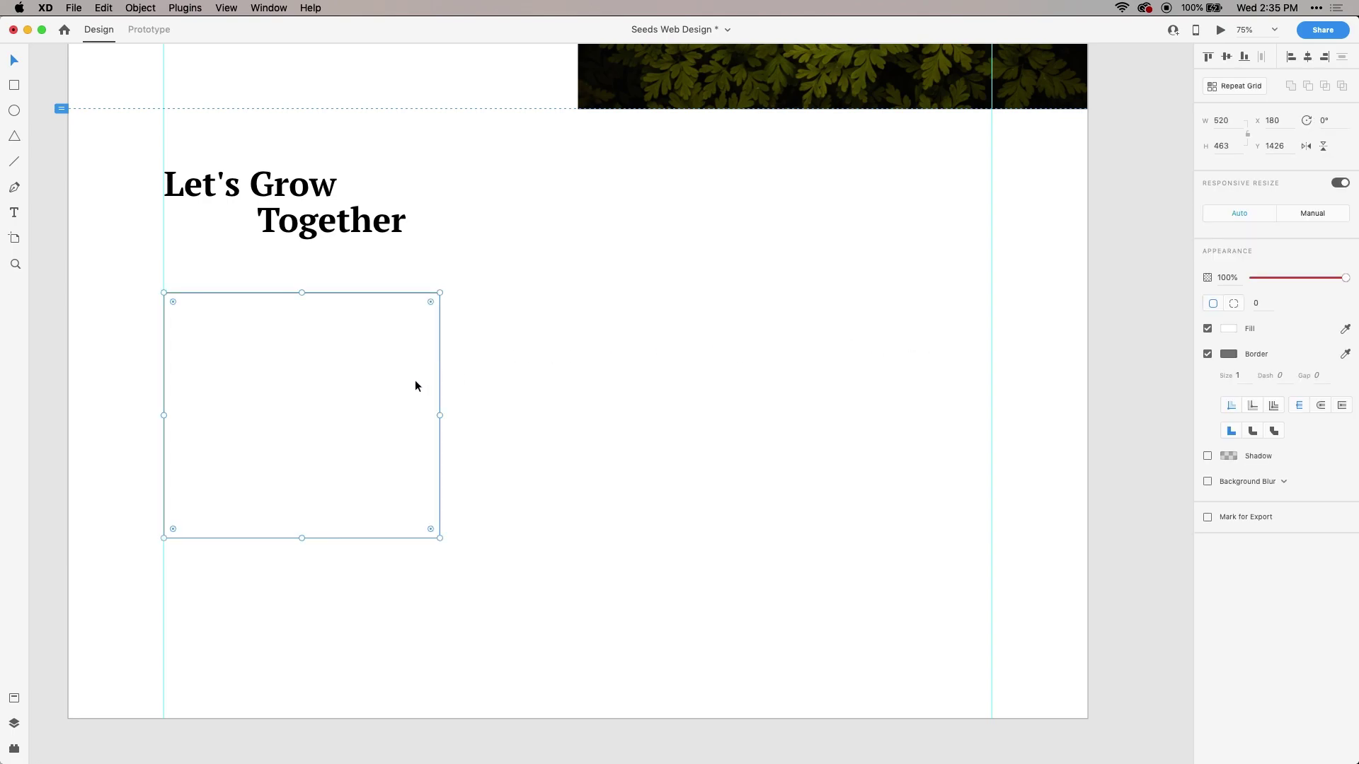
pyautogui.moveTo(438, 416); pyautogui.dragTo(421, 414)
pyautogui.click(715, 345)
pyautogui.moveTo(376, 370); pyautogui.dragTo(692, 357)
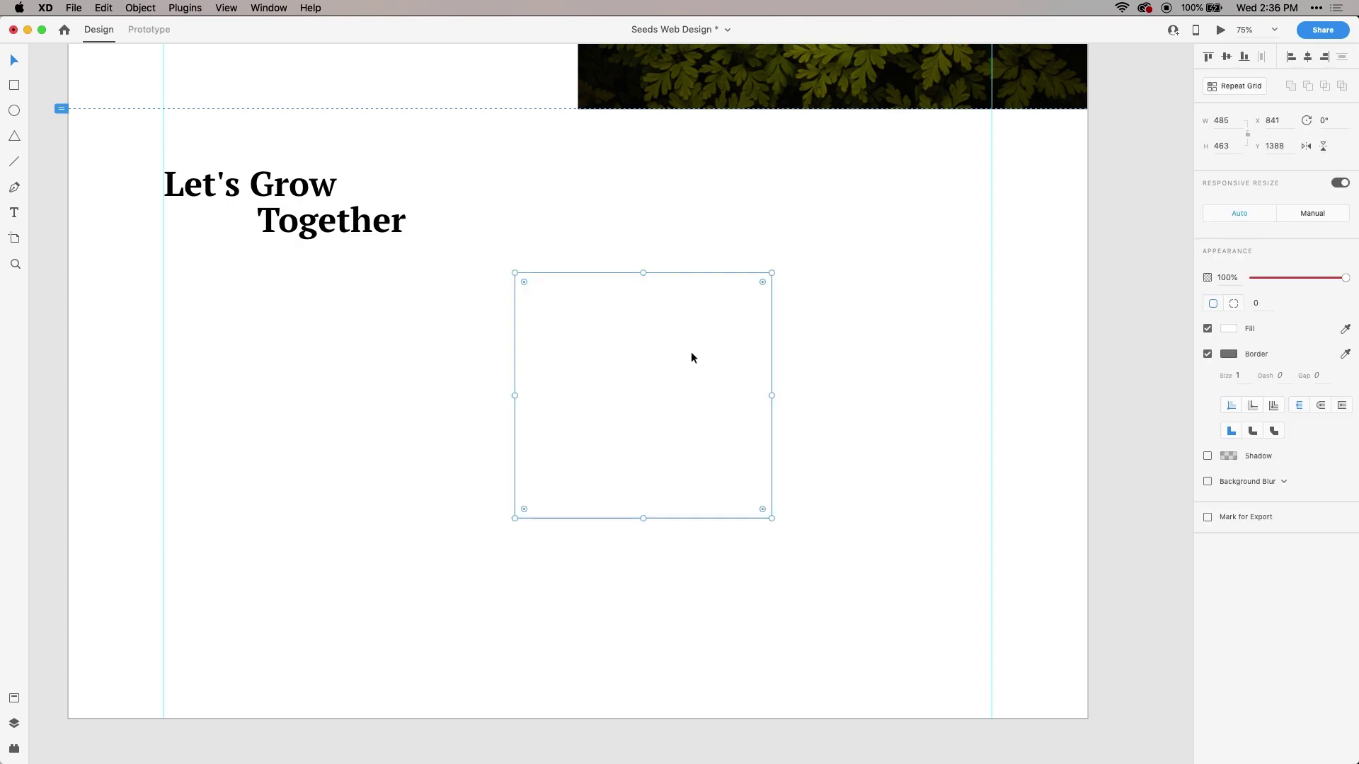
pyautogui.press('super+z')
pyautogui.press('super+z')
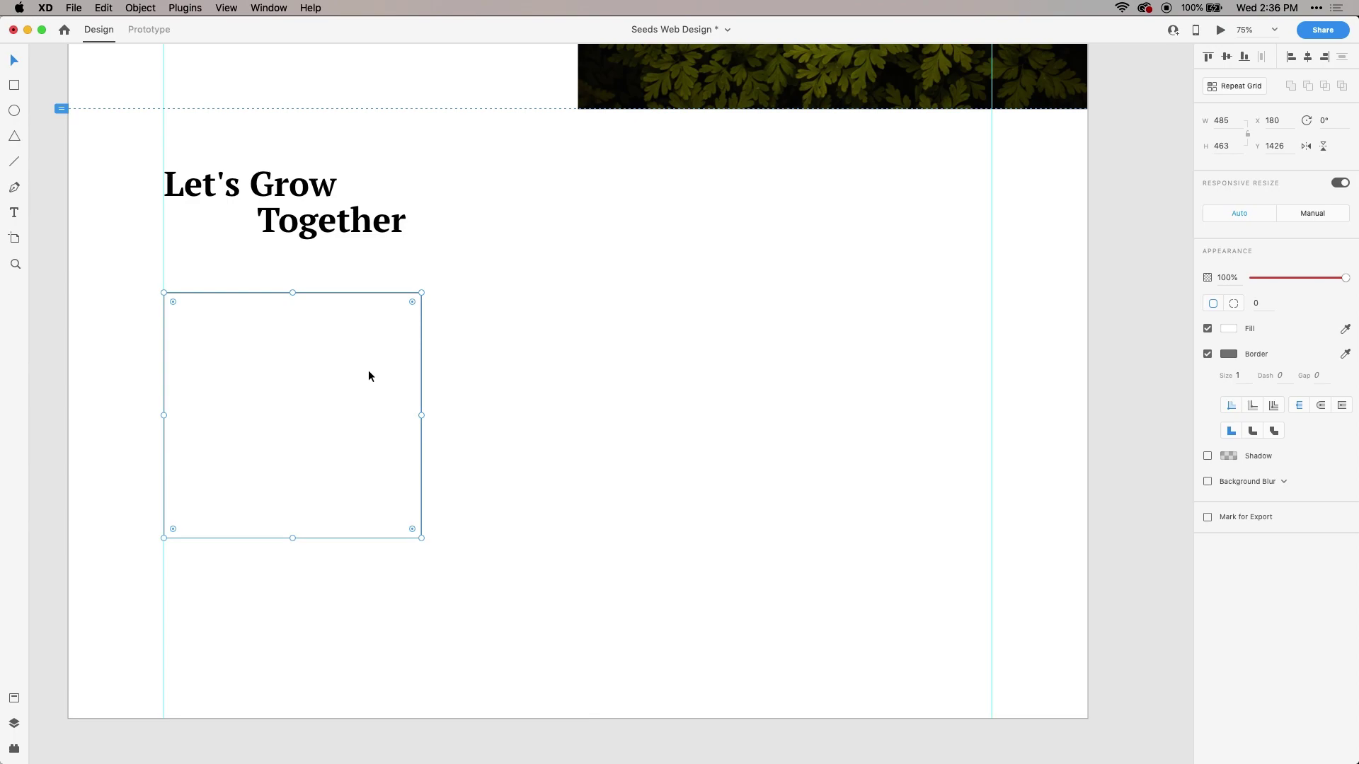
# - Duplicate the rectangle twice to form a row of three between the guides, and distribute them evenly horizontally
pyautogui.moveTo(346, 373); pyautogui.dragTo(849, 377)
pyautogui.moveTo(352, 276); pyautogui.dragTo(798, 373)
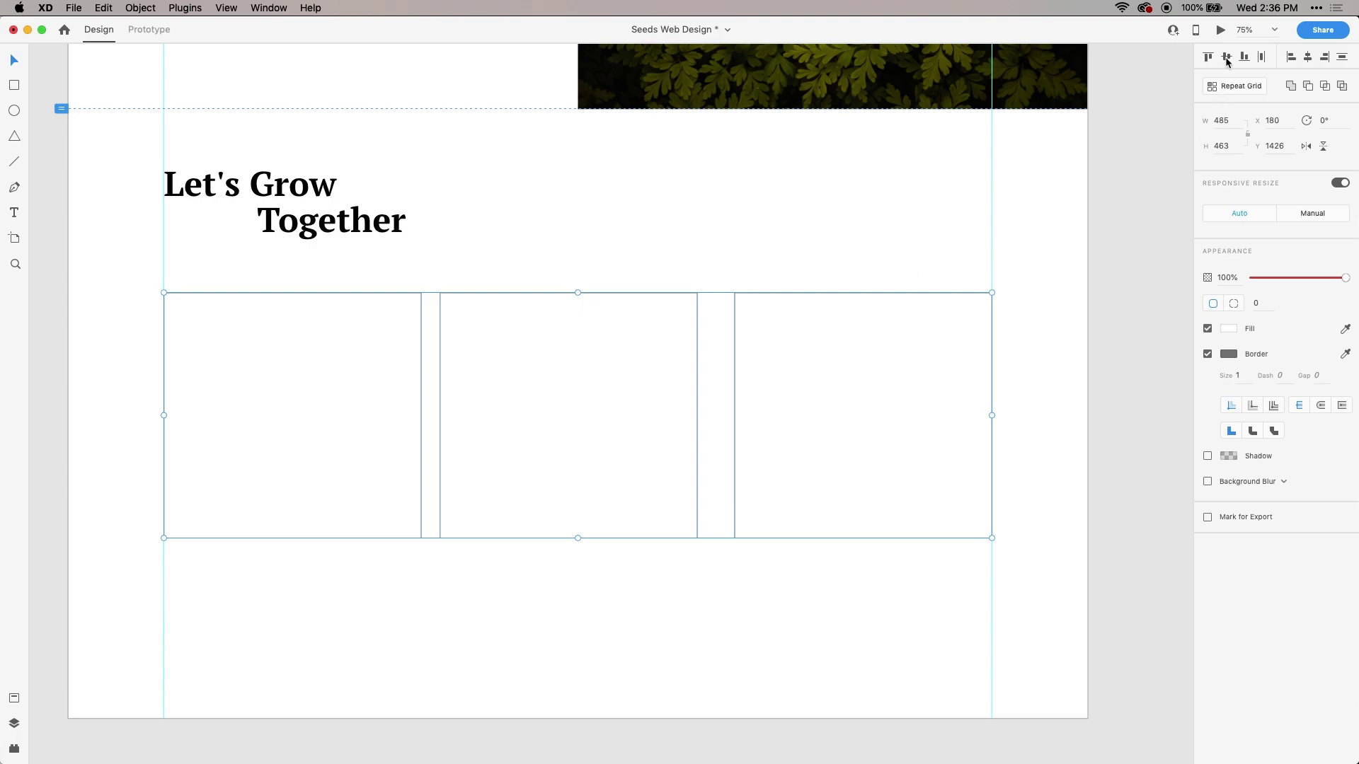
pyautogui.click(1262, 57)
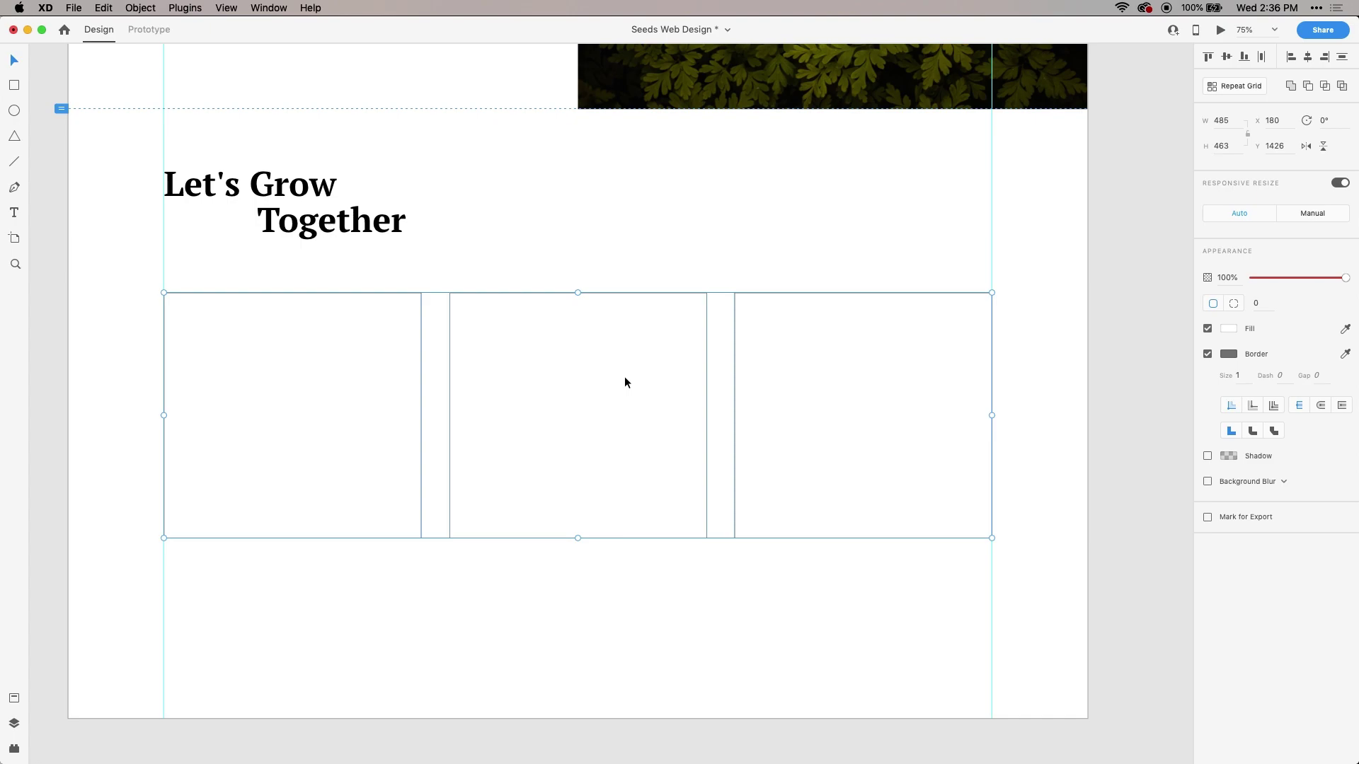
pyautogui.click(648, 249)
pyautogui.moveTo(852, 294); pyautogui.dragTo(909, 292)
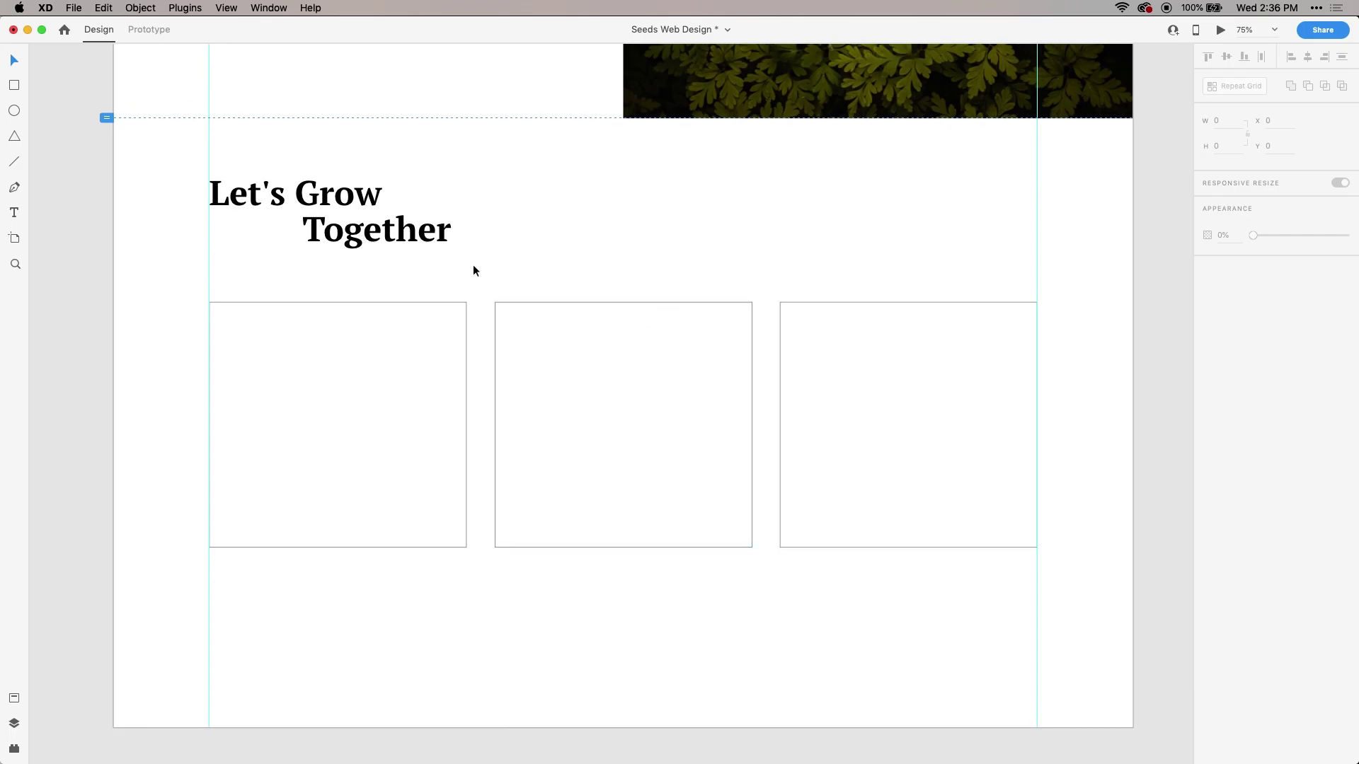
# - Examine the SEEDS logo and the hero section at the start of the page
pyautogui.scroll(10, 655, 269)
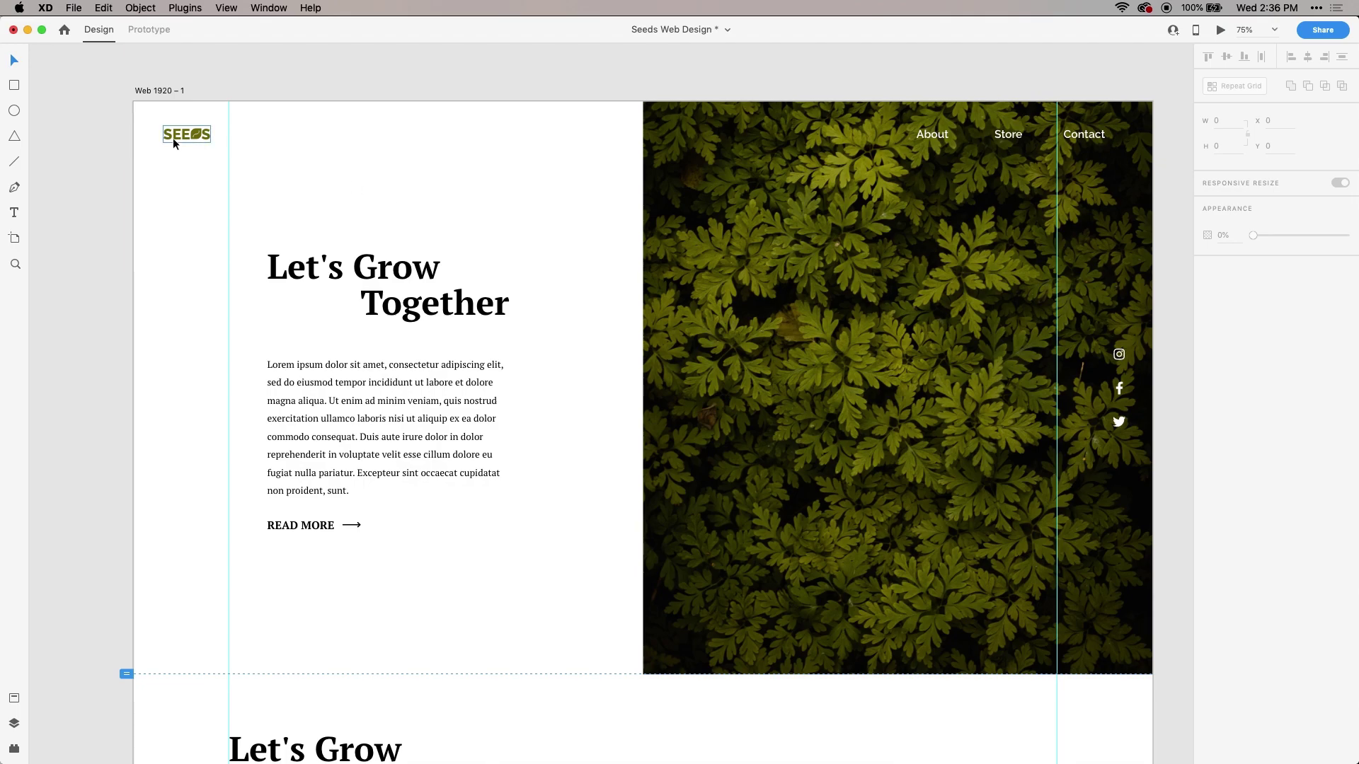
pyautogui.click(173, 142)
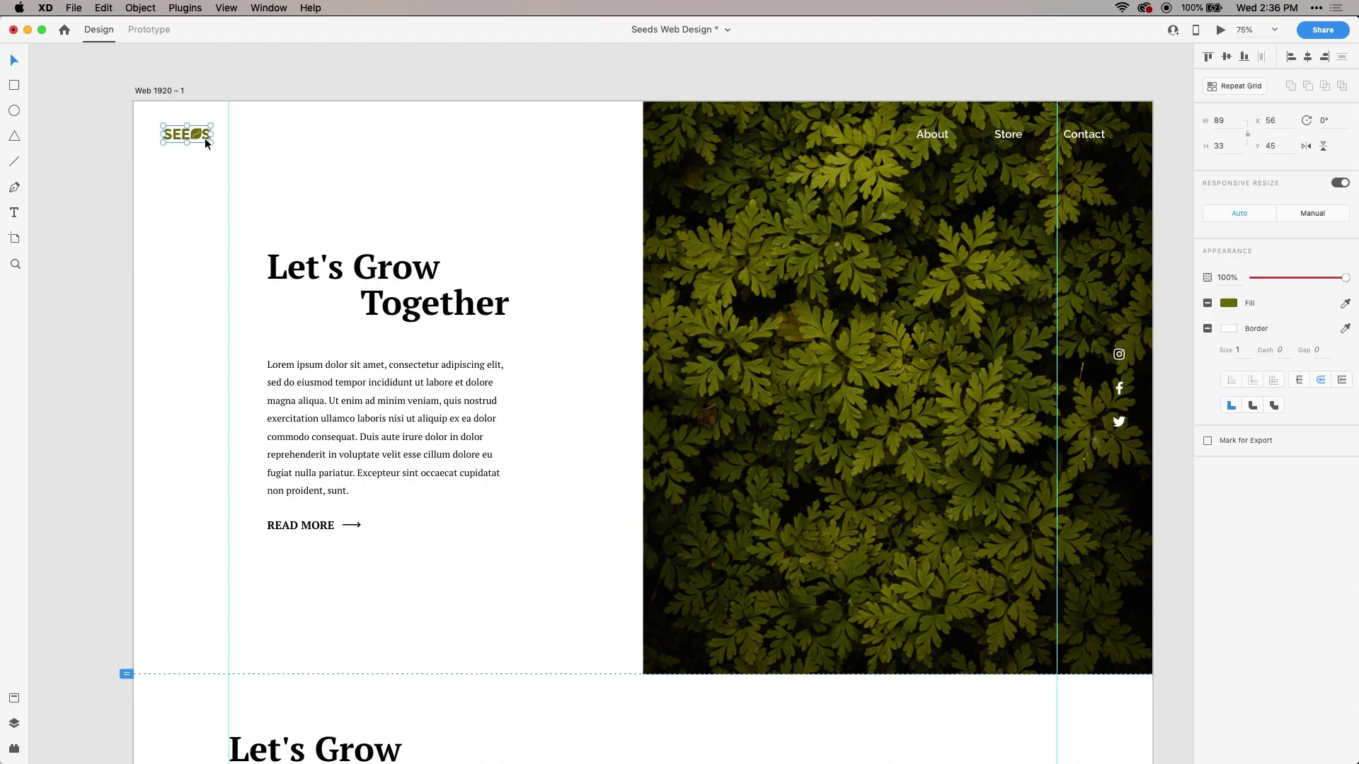
pyautogui.click(348, 147)
pyautogui.scroll(-5, 576, 585)
pyautogui.scroll(5, 585, 391)
pyautogui.scroll(2, 642, 377)
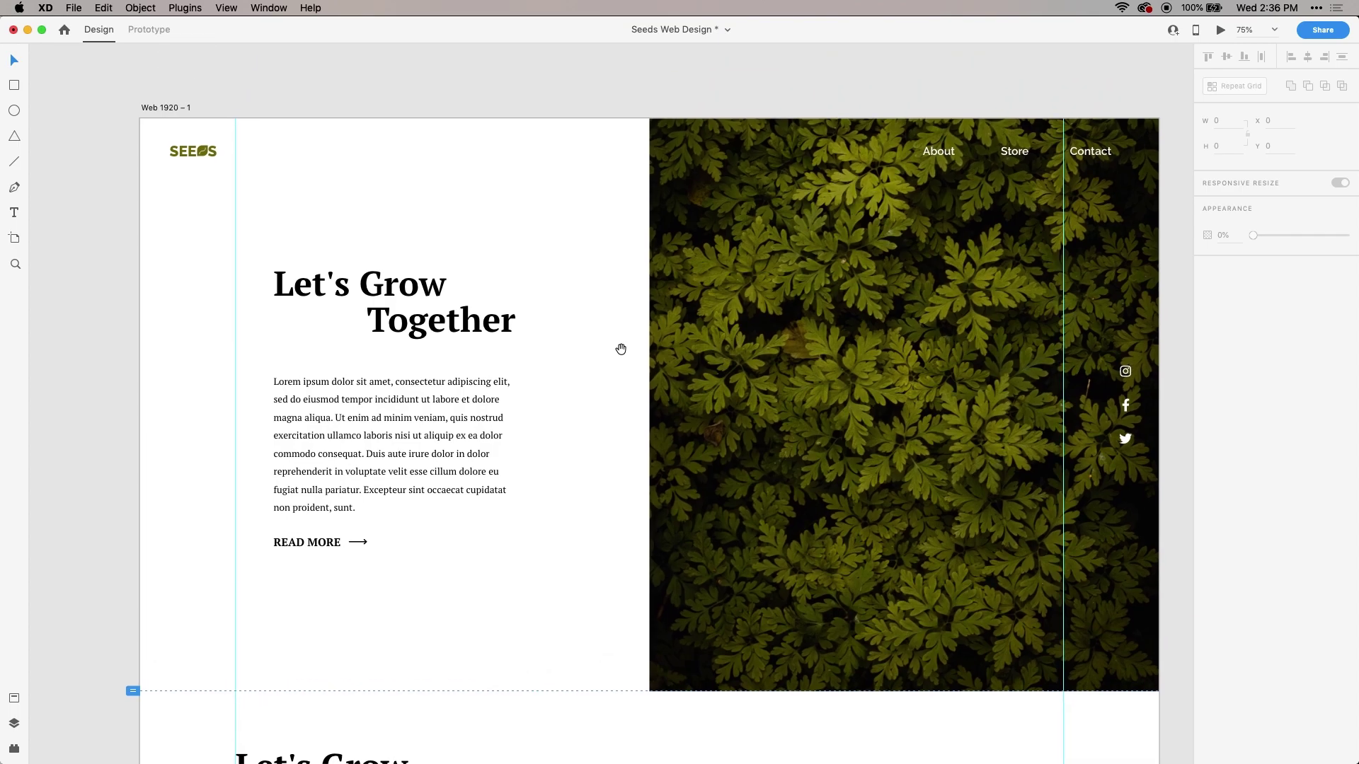
pyautogui.click(209, 159)
pyautogui.scroll(-2, 619, 449)
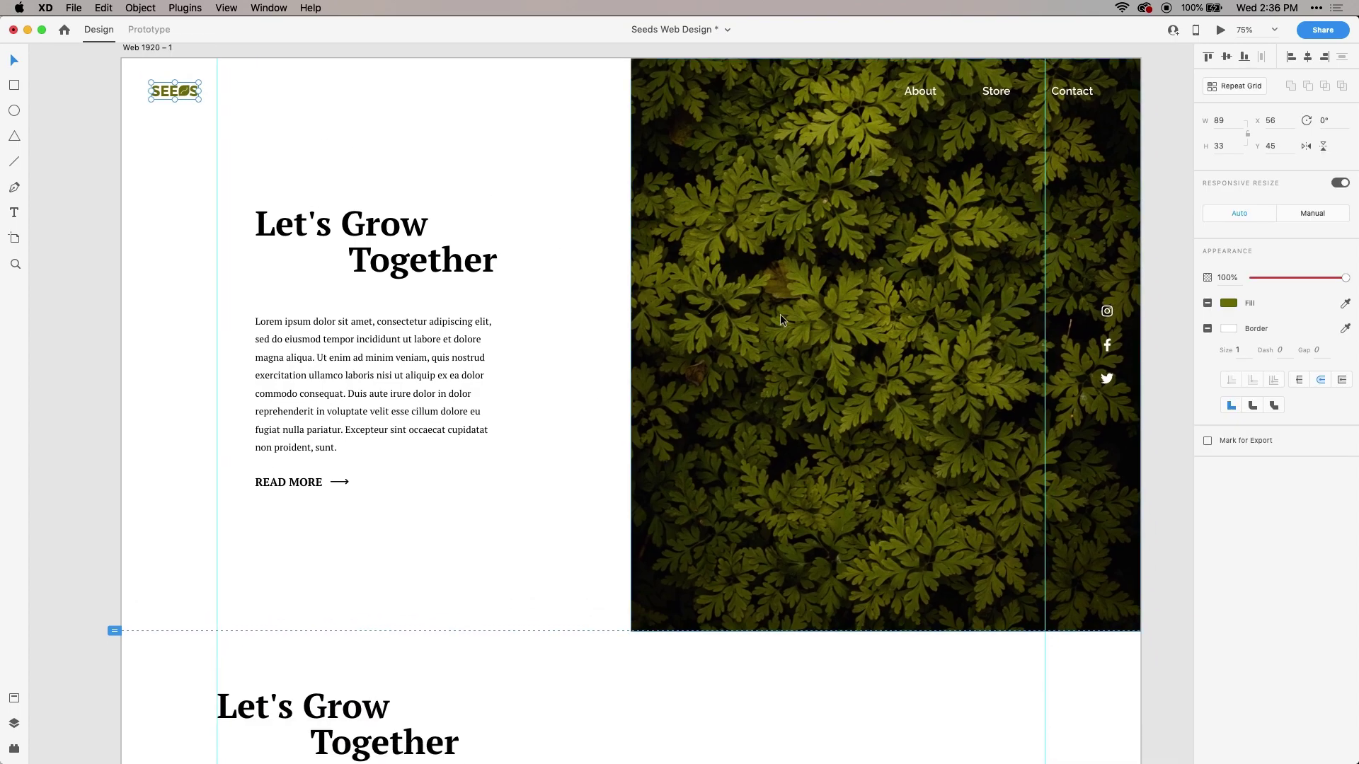
pyautogui.scroll(4, 816, 379)
pyautogui.hscroll(-1, 815, 379)
pyautogui.click(334, 231)
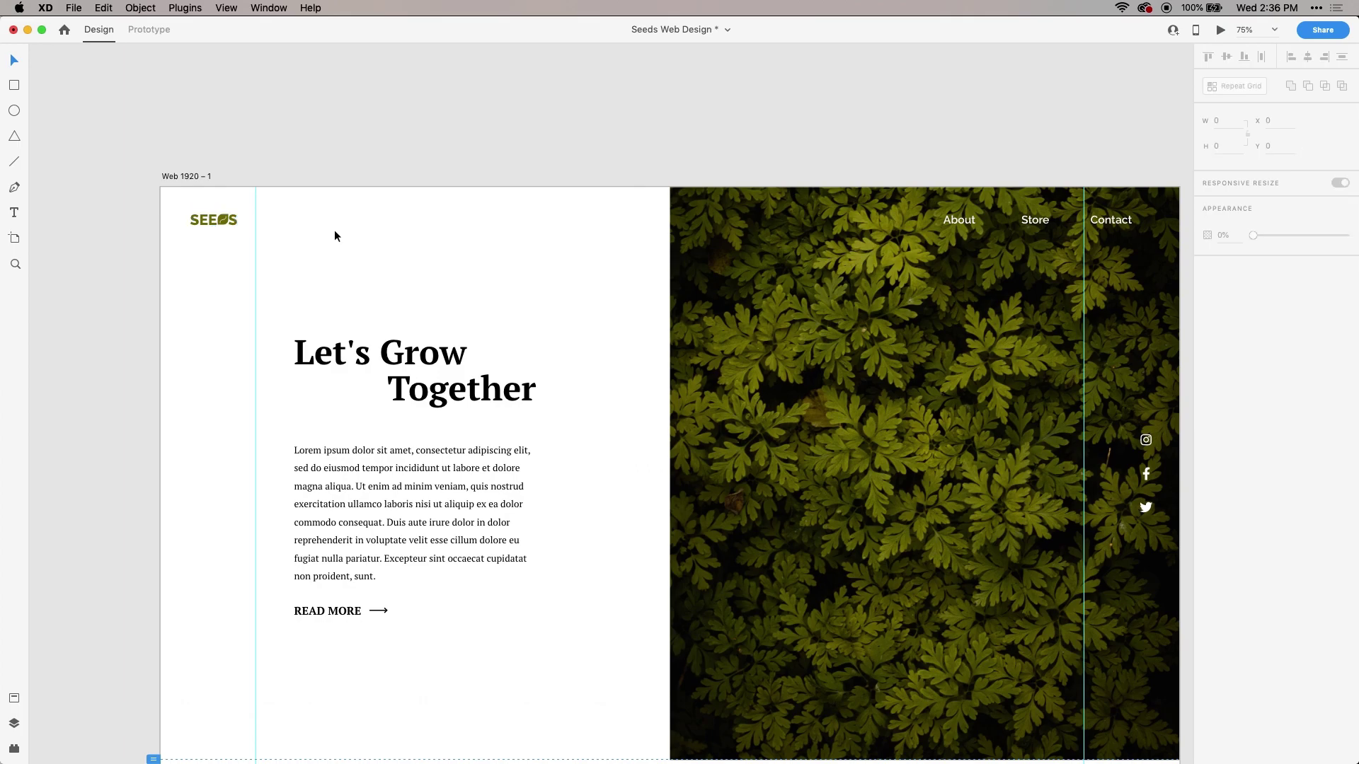
pyautogui.scroll(-7, 611, 562)
pyautogui.scroll(6, 722, 385)
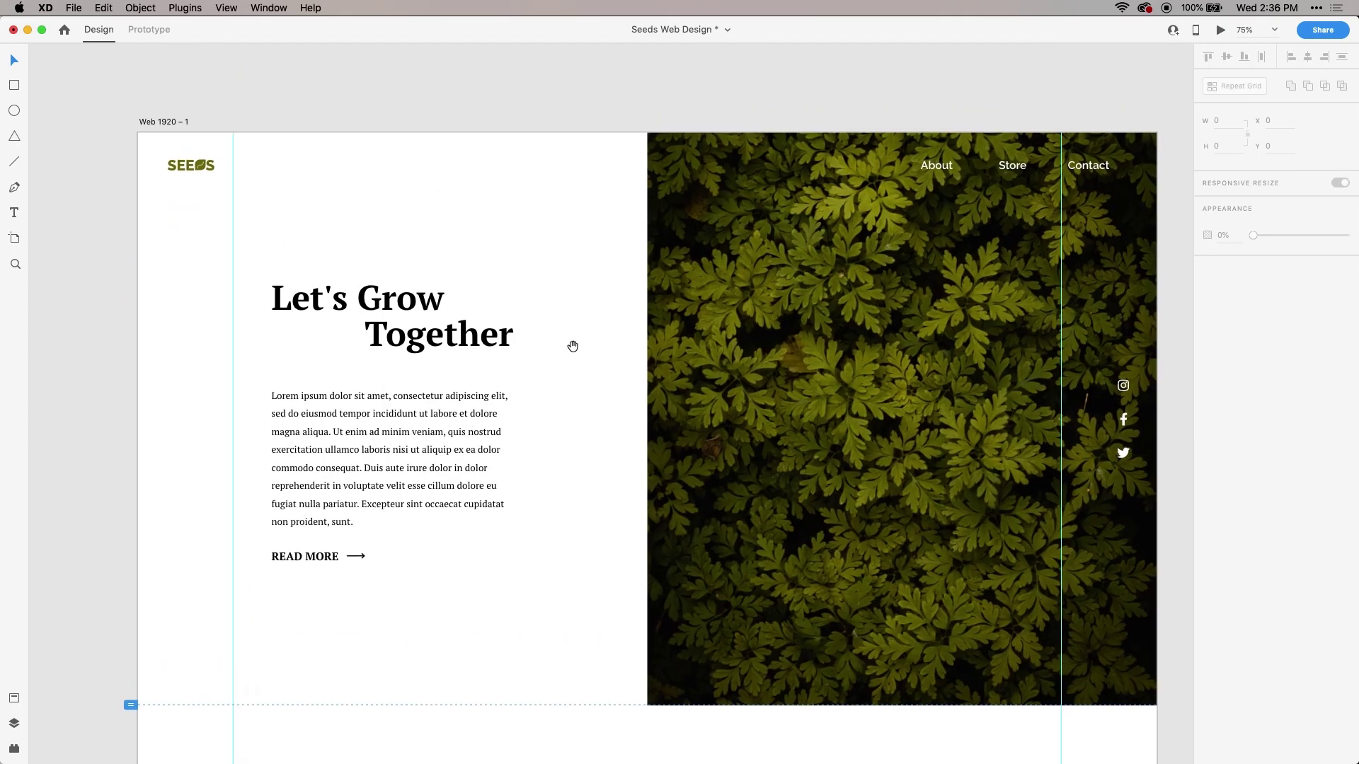
# - Remove the saved color swatches from the SEEDS logo's fill color picker
pyautogui.click(211, 171)
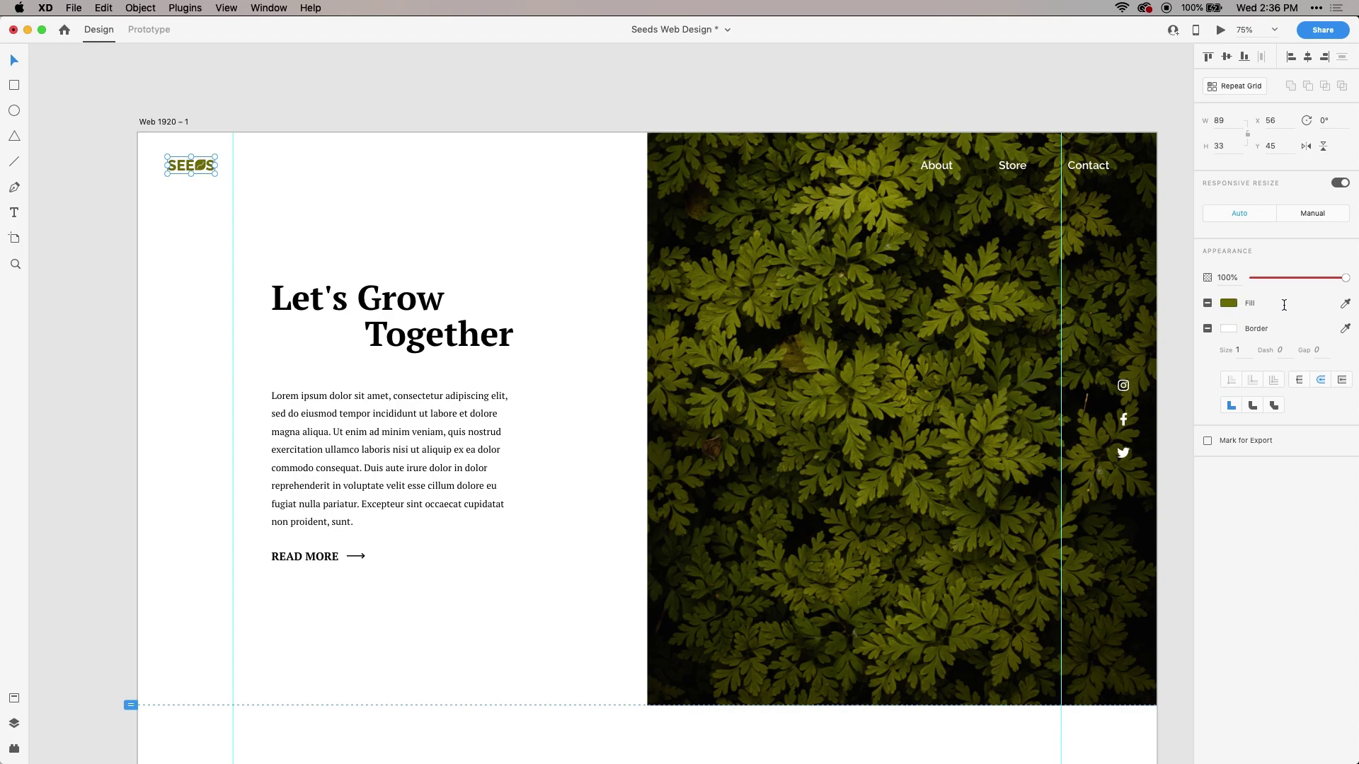
pyautogui.click(1228, 303)
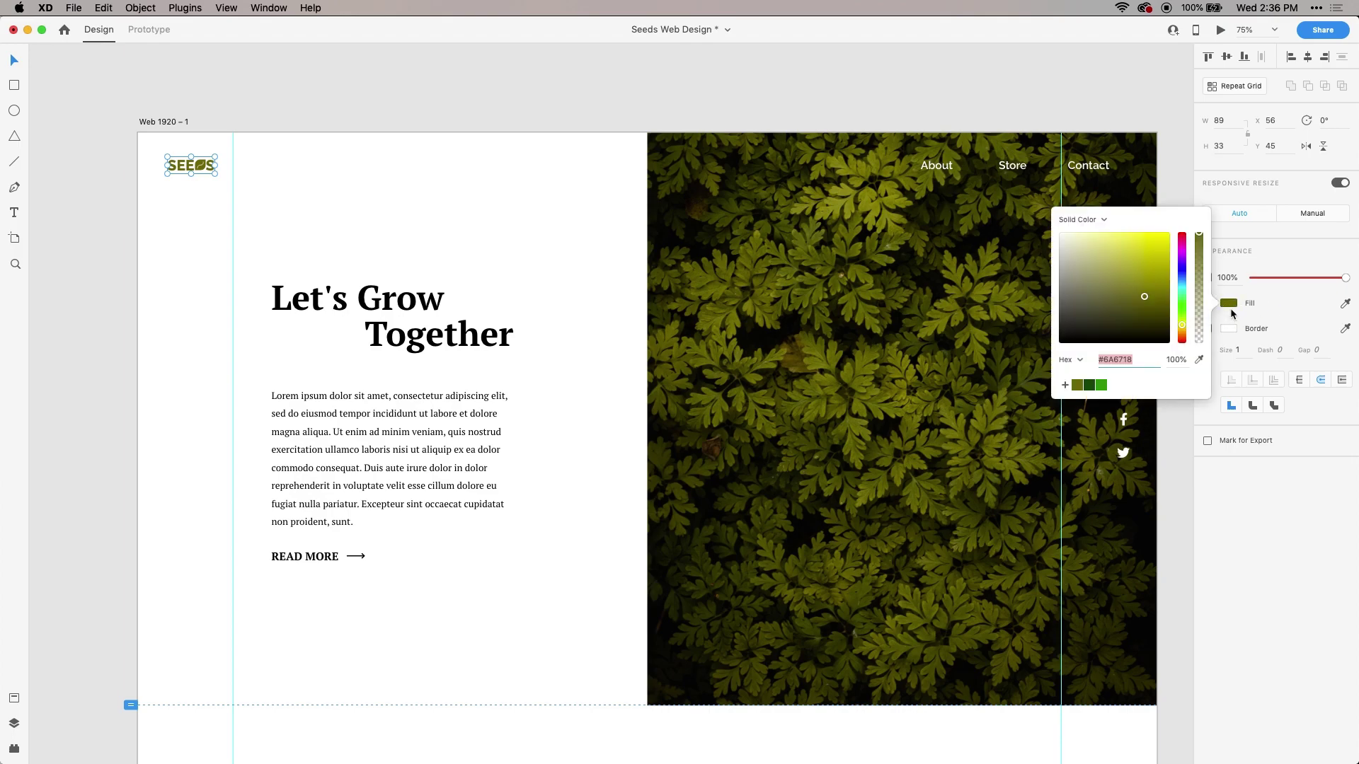
pyautogui.moveTo(1089, 388); pyautogui.dragTo(1185, 421)
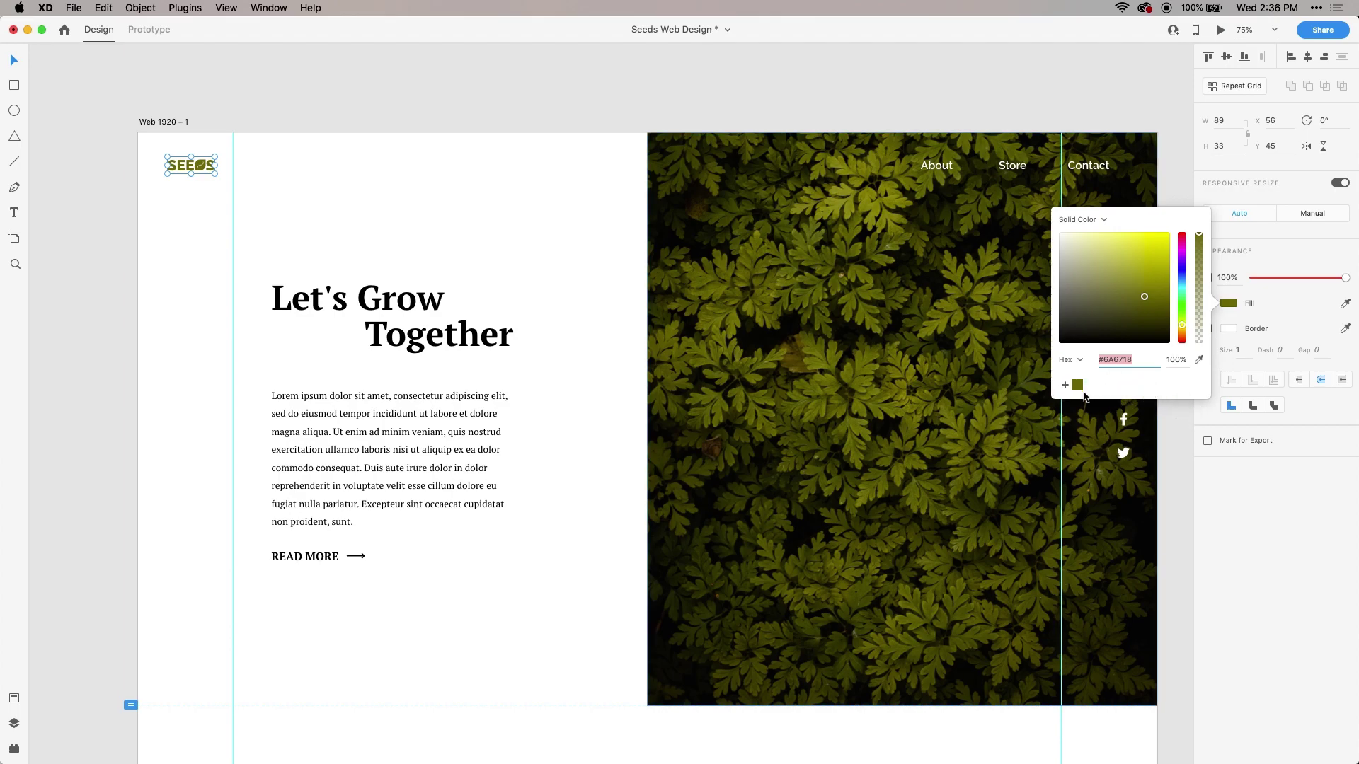
pyautogui.click(1165, 443)
pyautogui.moveTo(1166, 324); pyautogui.dragTo(1134, 306)
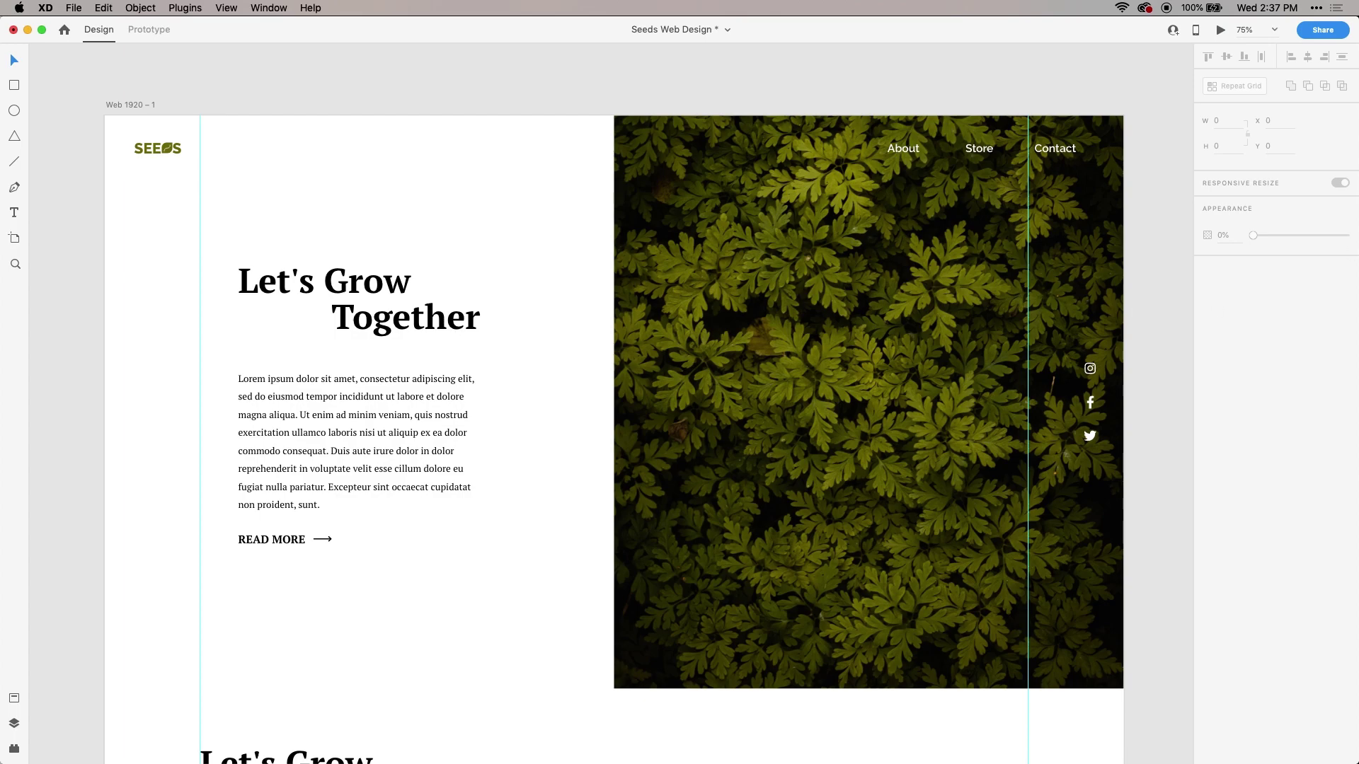
pyautogui.click(1318, 32)
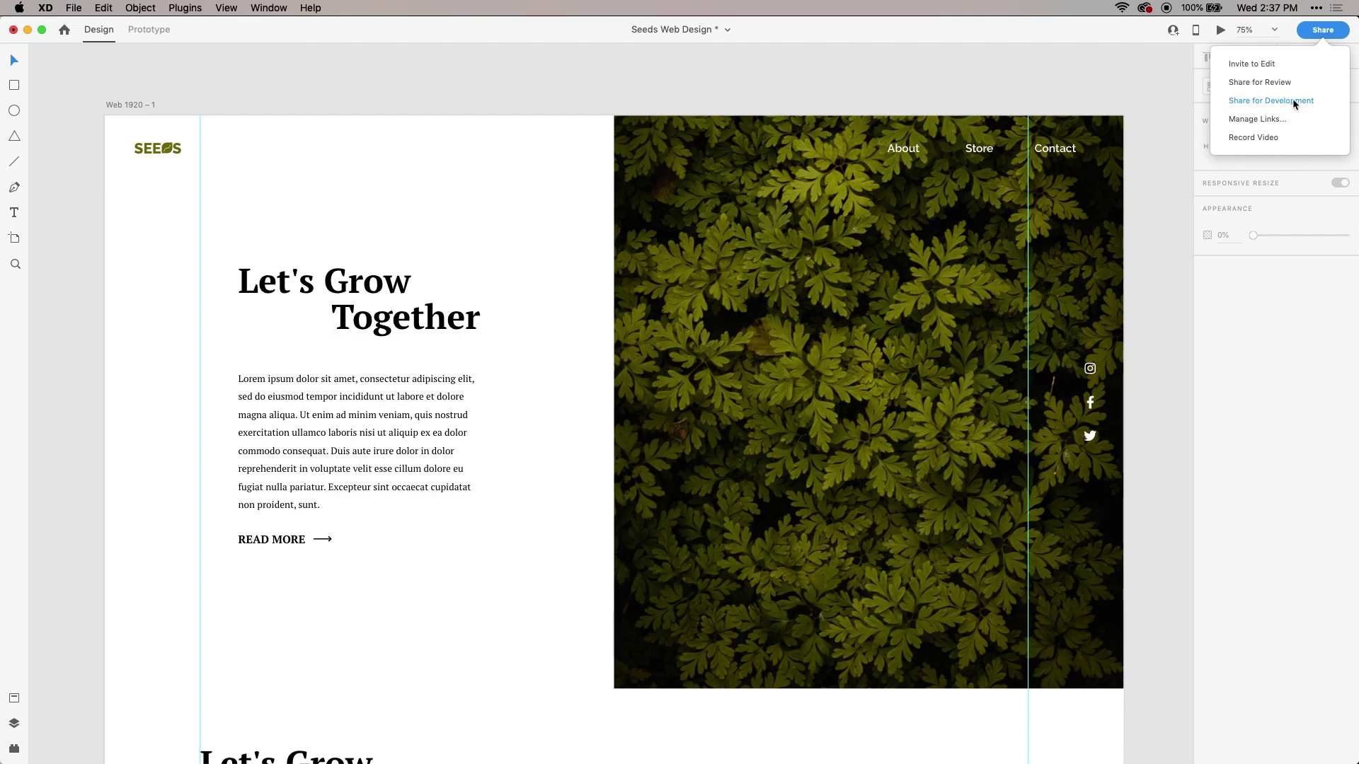
pyautogui.click(1125, 90)
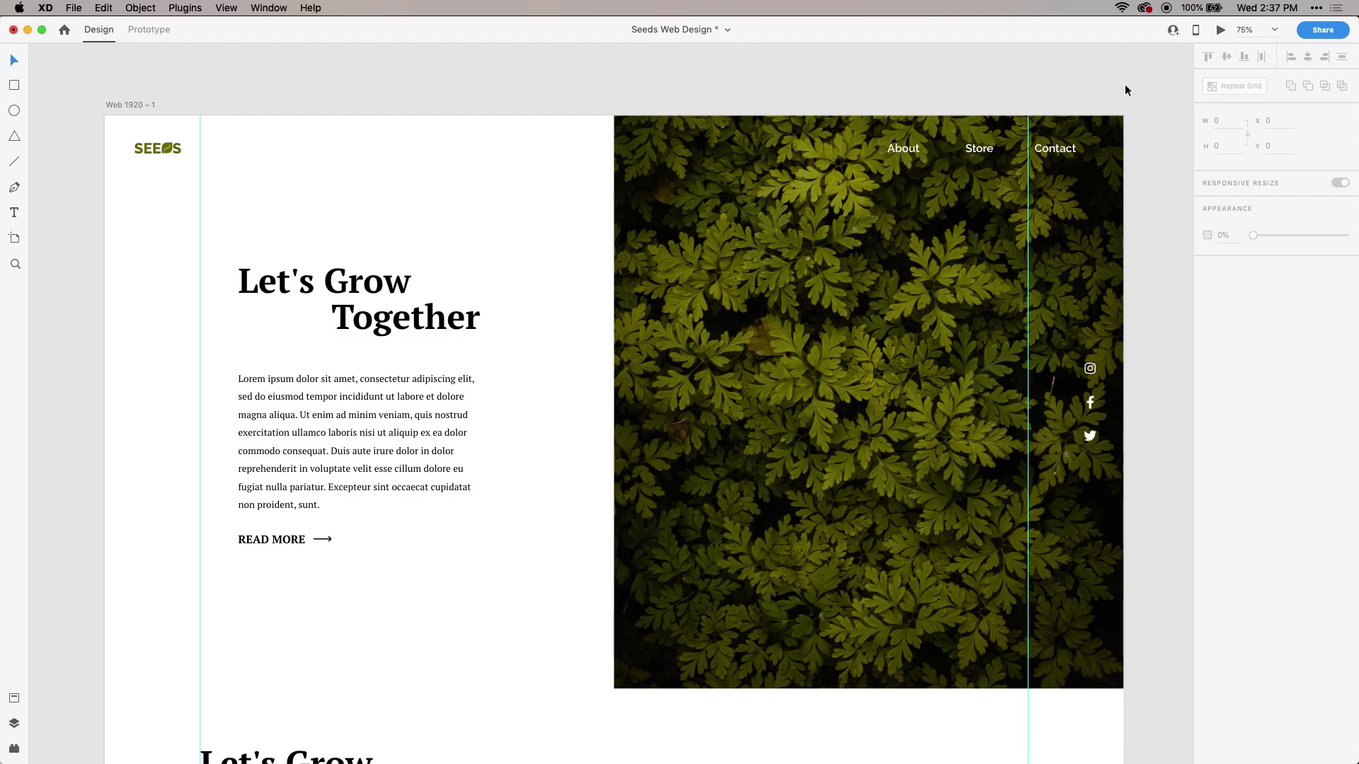
# - Save the SEEDS logo's fill color #6A6718 as a swatch
pyautogui.click(136, 153)
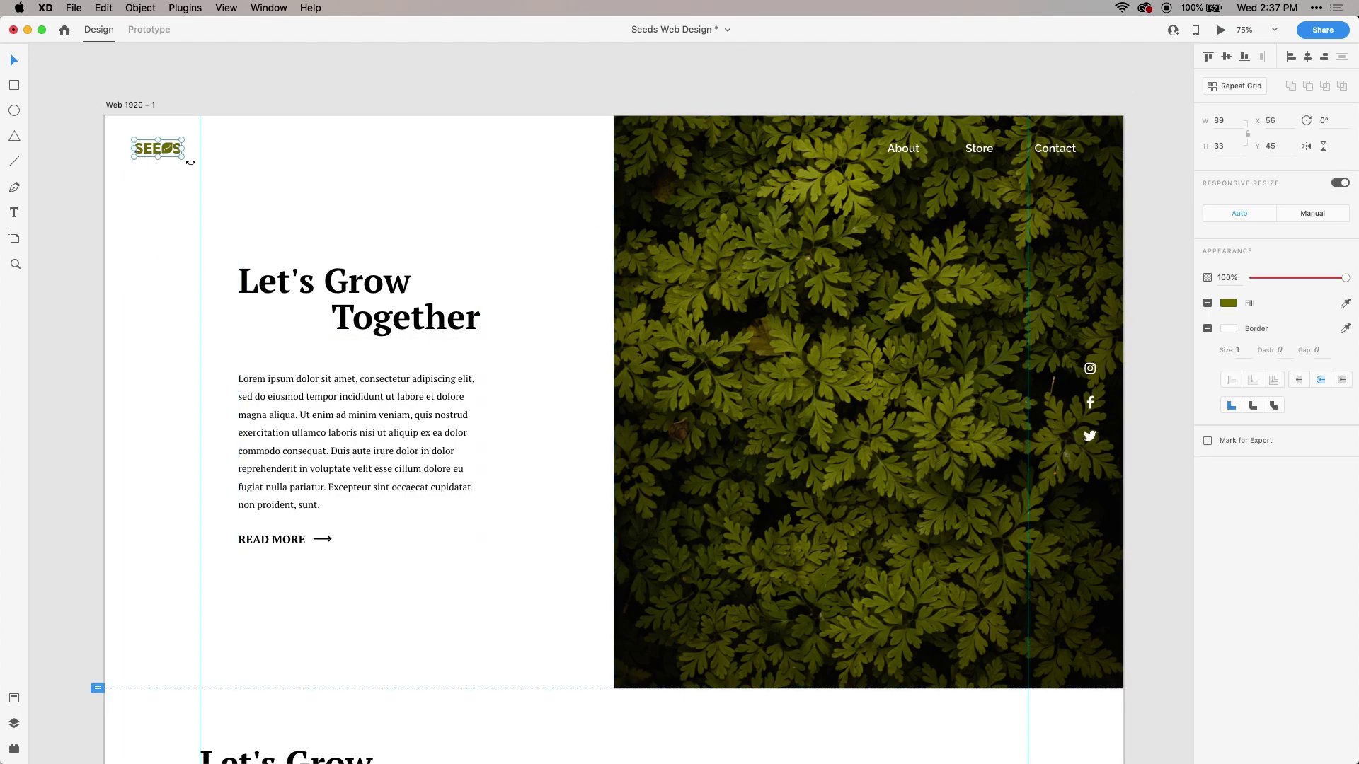
pyautogui.click(1230, 305)
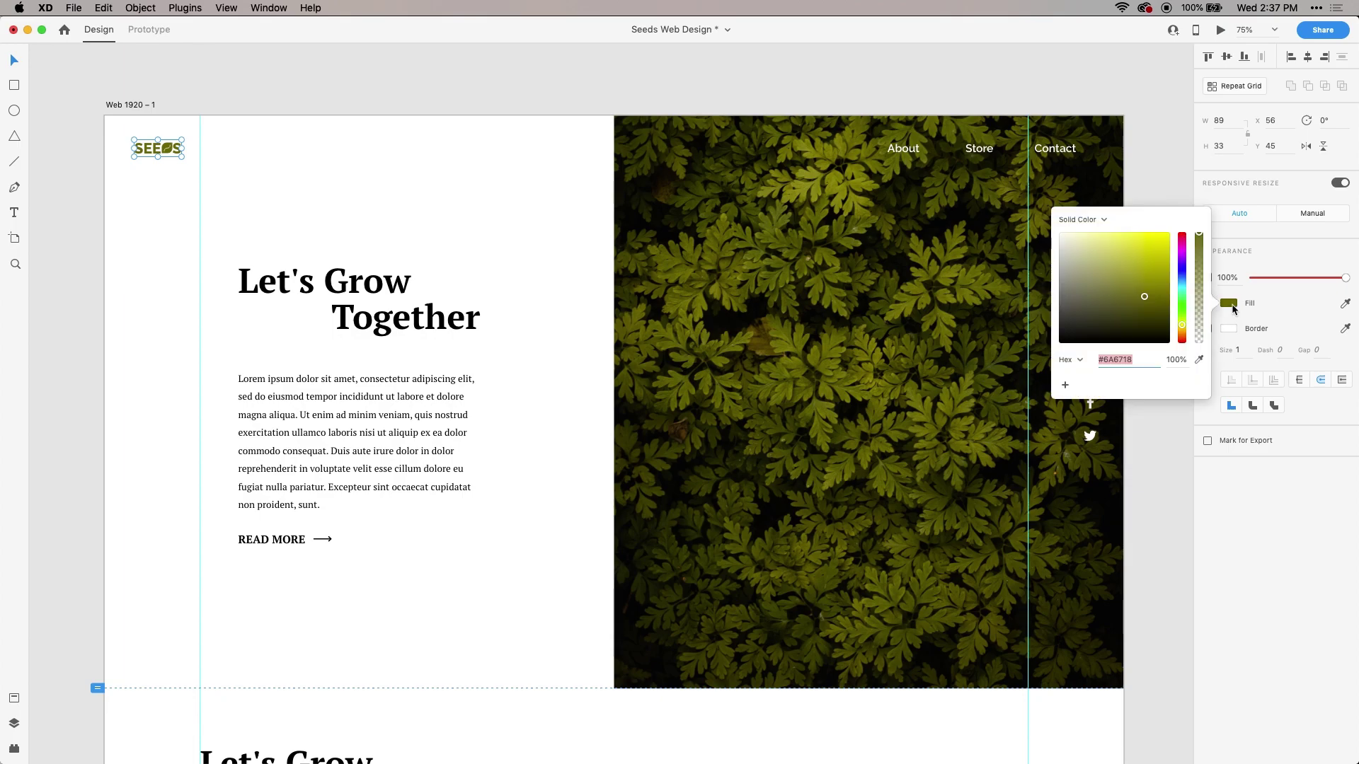
pyautogui.click(1066, 386)
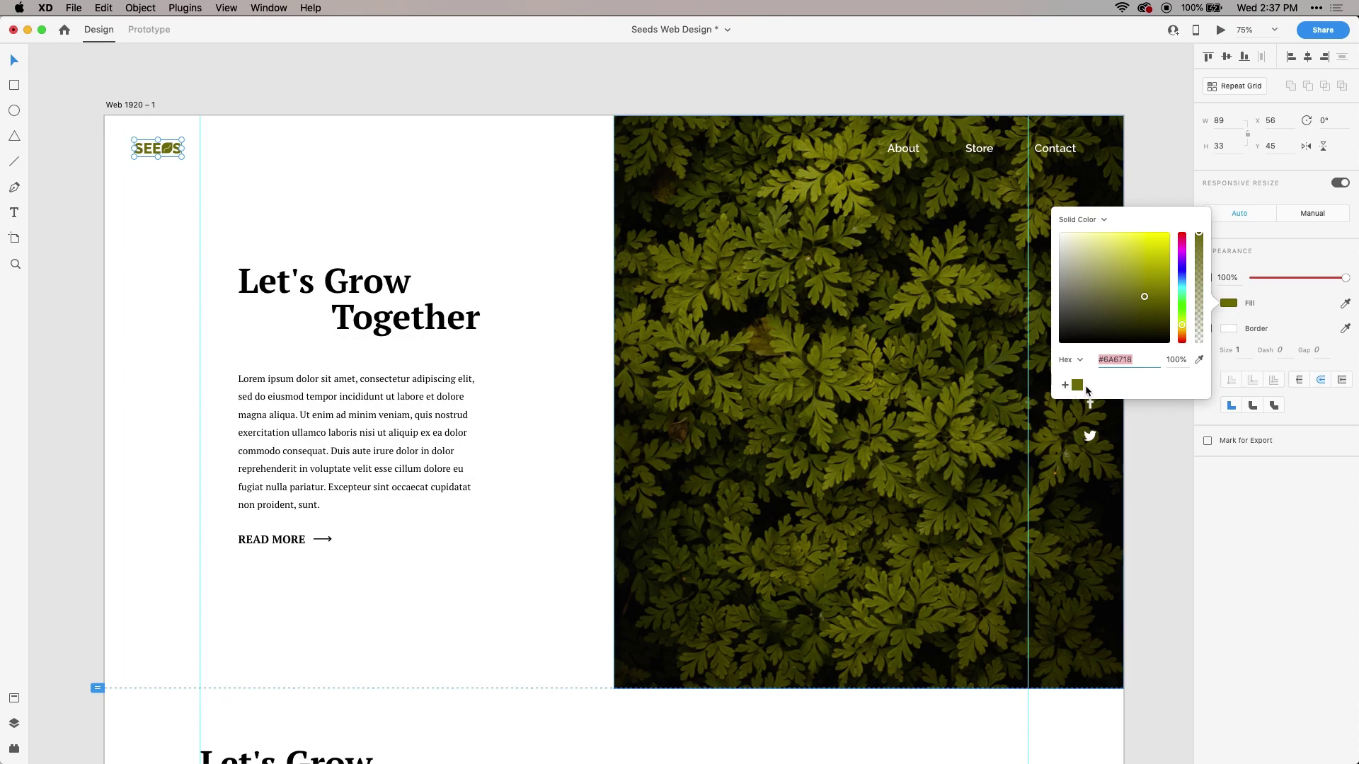
pyautogui.click(1153, 434)
# - Fill the three rectangles below the second heading with the saved olive green swatch #6A6718
pyautogui.moveTo(790, 499); pyautogui.dragTo(804, 269)
pyautogui.scroll(-10, 804, 485)
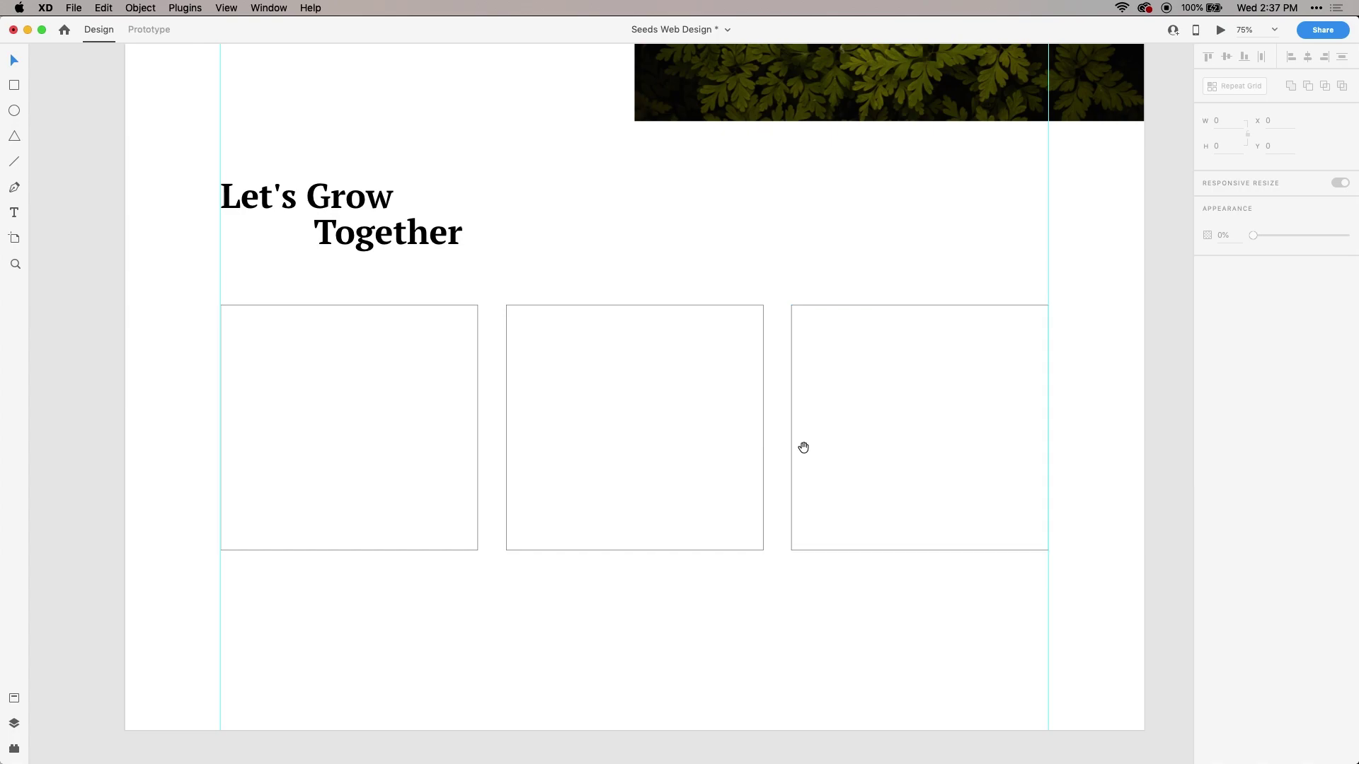
pyautogui.scroll(-2, 803, 431)
pyautogui.click(297, 361)
pyautogui.keyDown('shift'); pyautogui.click(630, 385); pyautogui.keyUp('shift')
pyautogui.keyDown('shift'); pyautogui.click(779, 376); pyautogui.keyUp('shift')
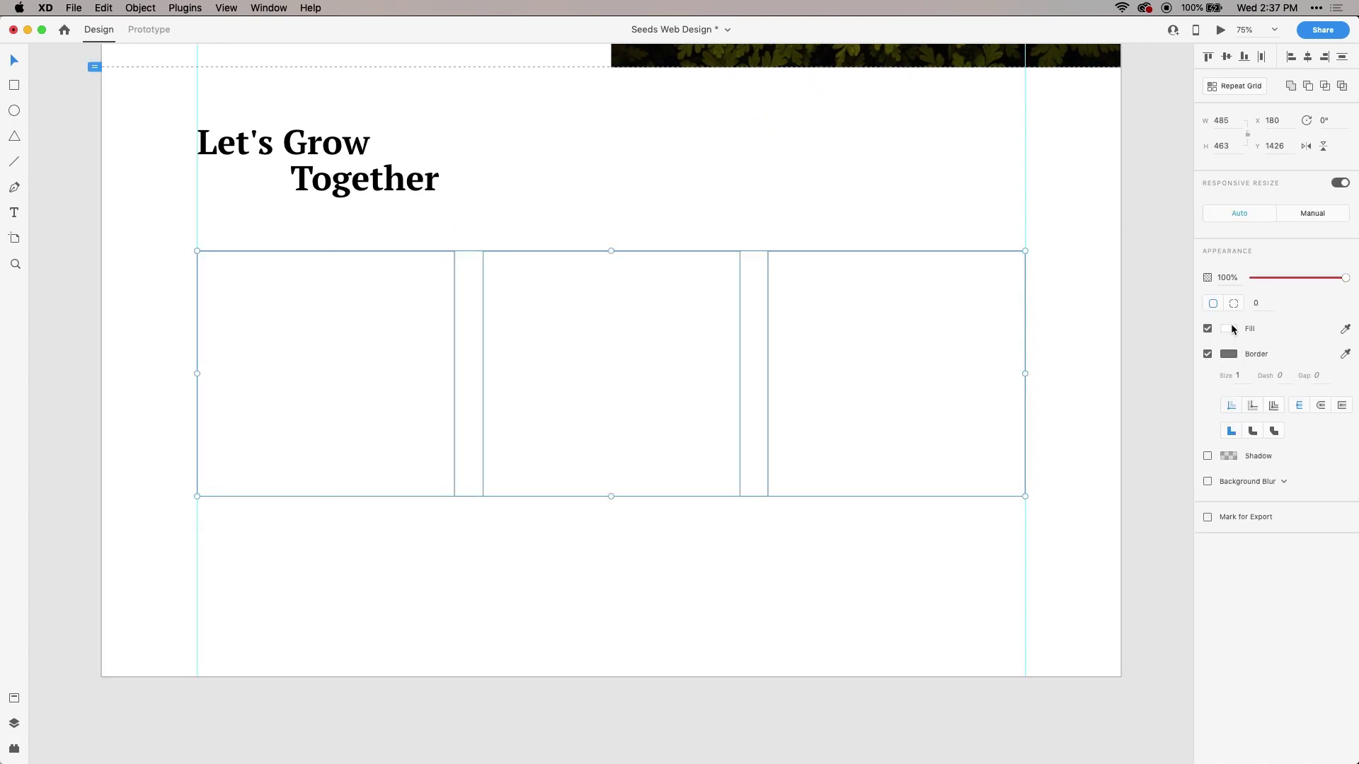
pyautogui.click(1232, 329)
pyautogui.click(1077, 410)
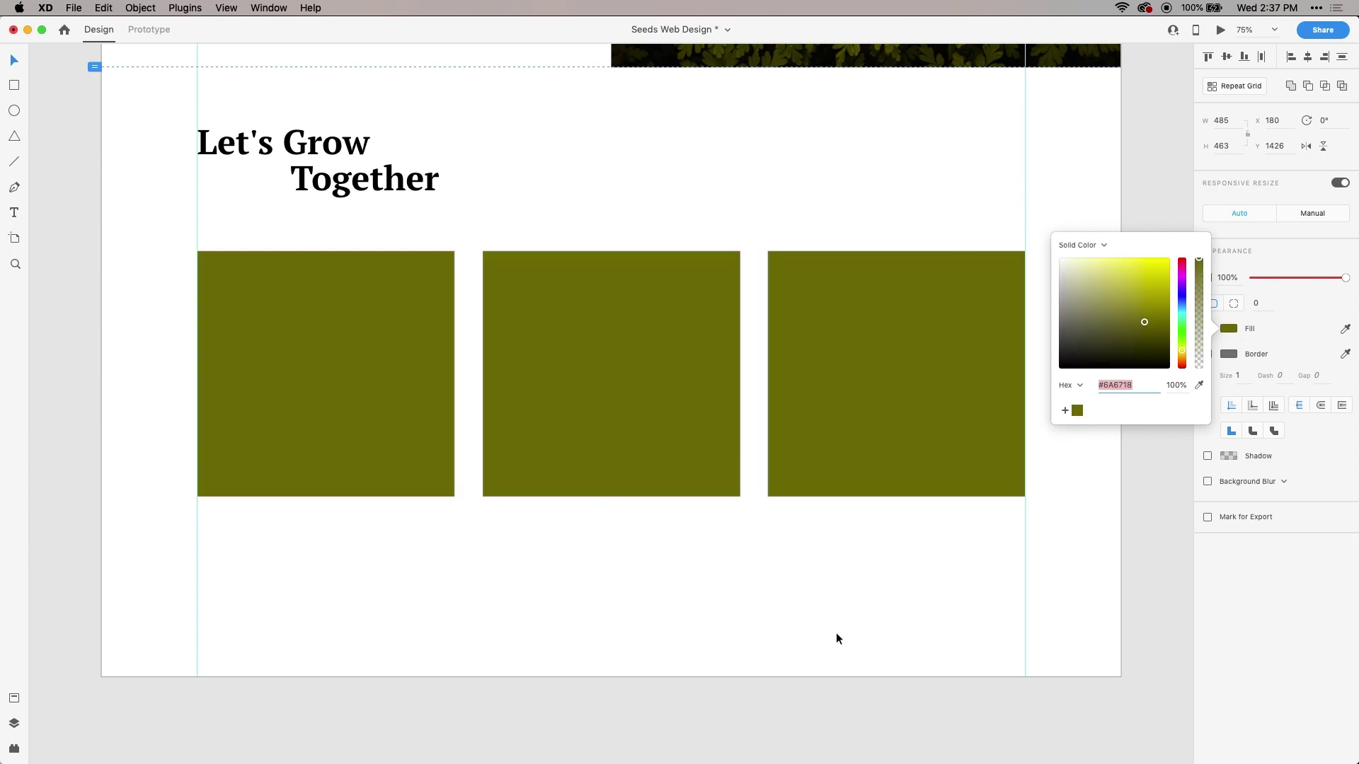
pyautogui.click(820, 156)
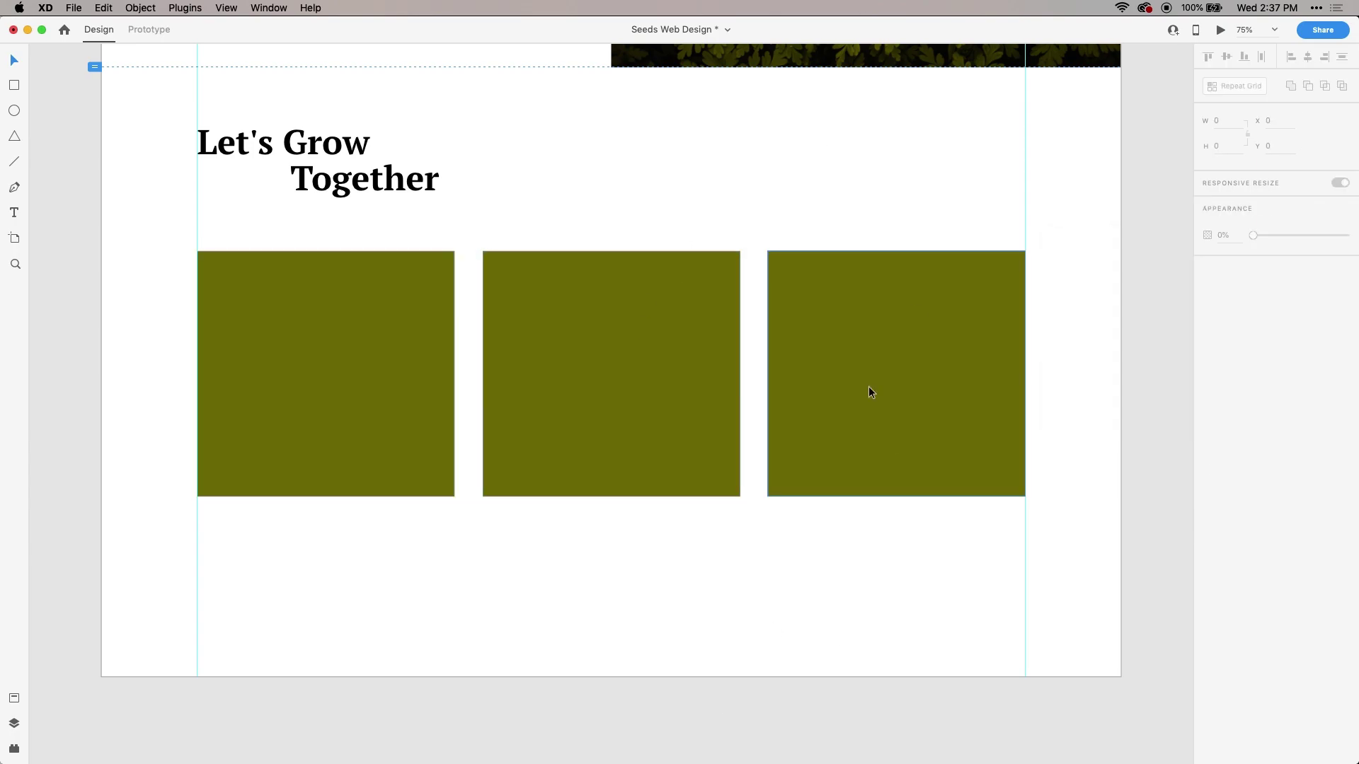
pyautogui.scroll(2, 870, 392)
pyautogui.click(886, 456)
pyautogui.keyDown('shift'); pyautogui.click(664, 452); pyautogui.keyUp('shift')
pyautogui.keyDown('shift'); pyautogui.click(335, 459); pyautogui.keyUp('shift')
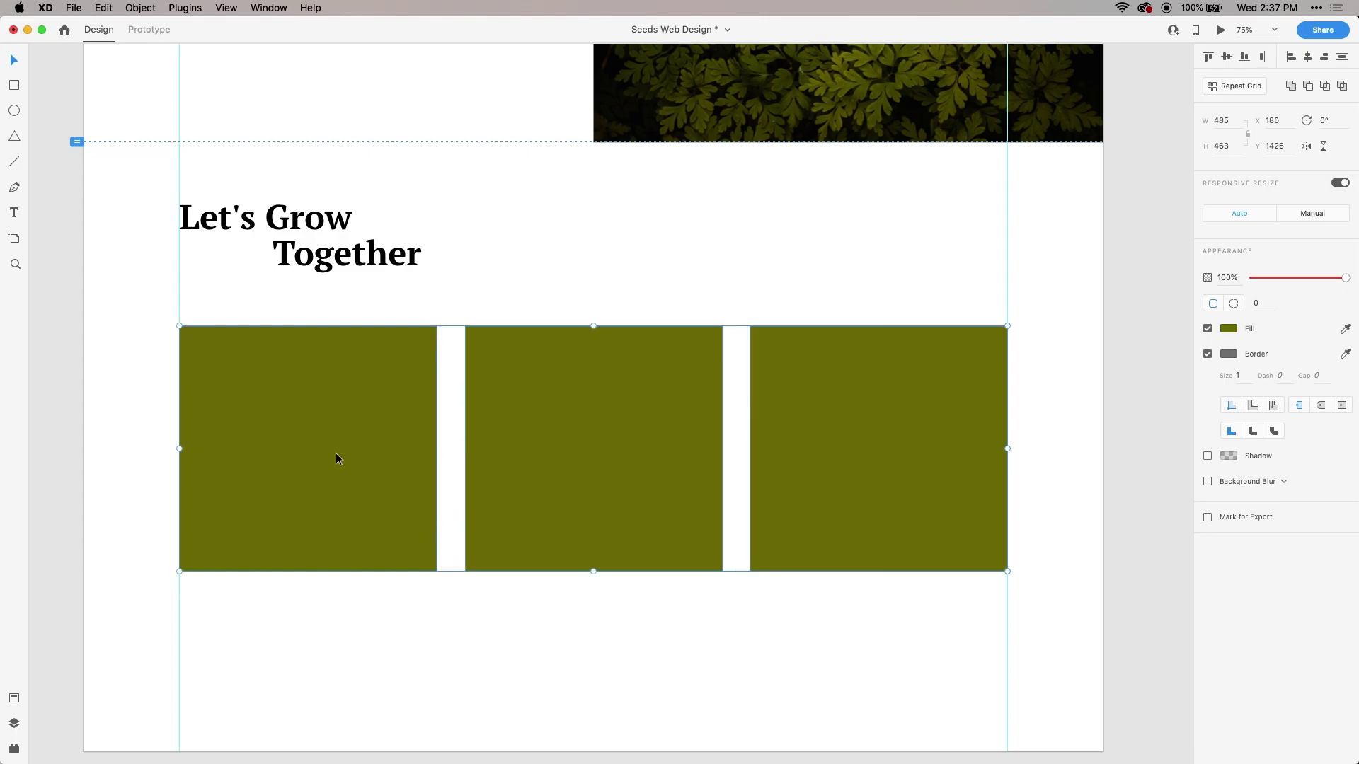
pyautogui.click(1229, 330)
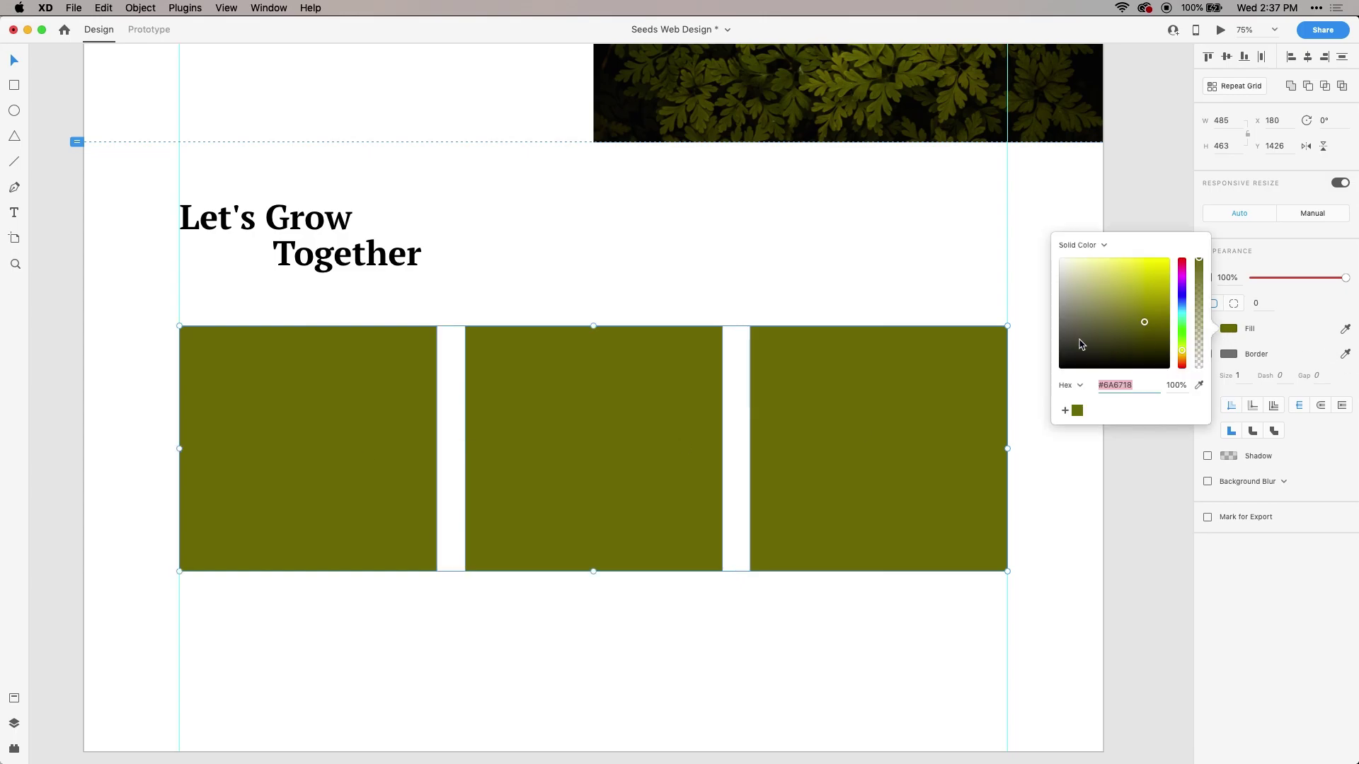
pyautogui.click(1142, 476)
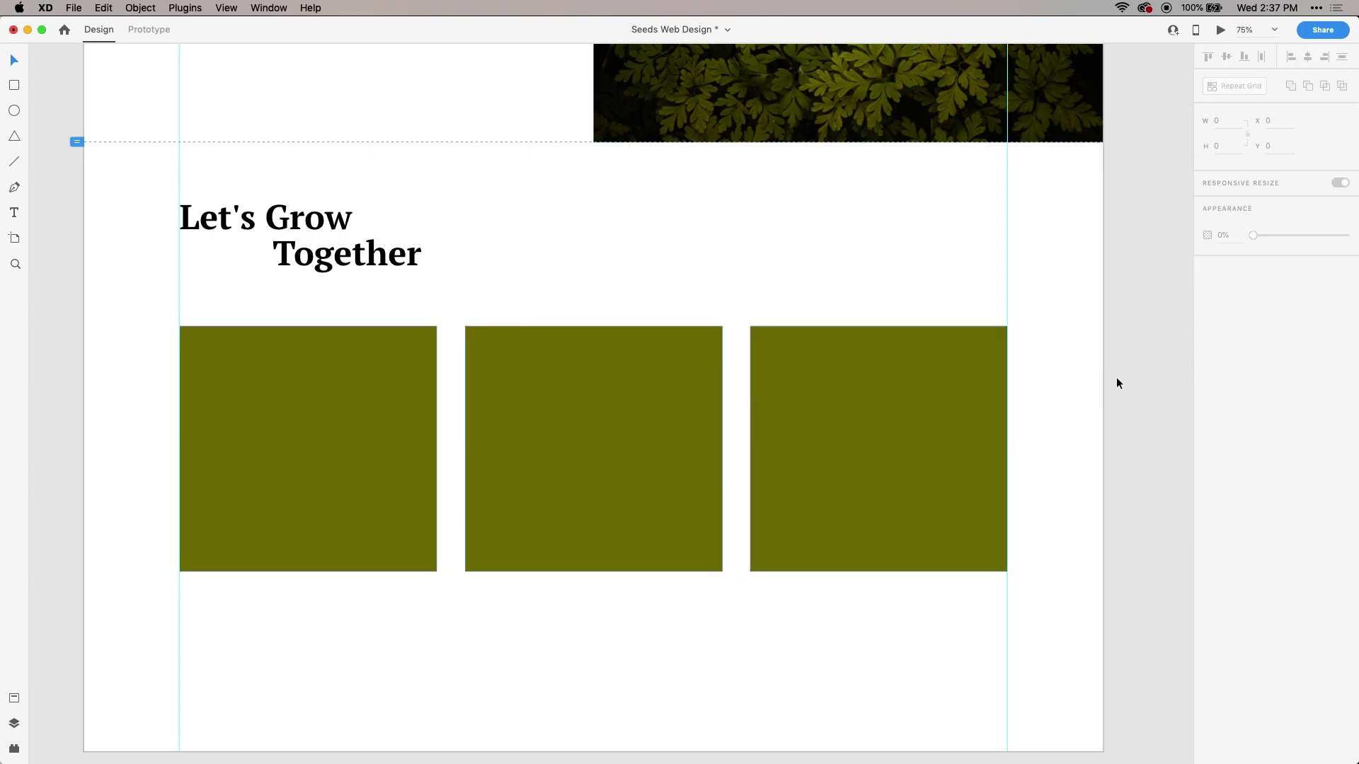
# - Make the three olive rectangles taller together by extending their bottom edges downward
pyautogui.scroll(2, 790, 412)
pyautogui.scroll(1, 789, 412)
pyautogui.scroll(-5, 643, 421)
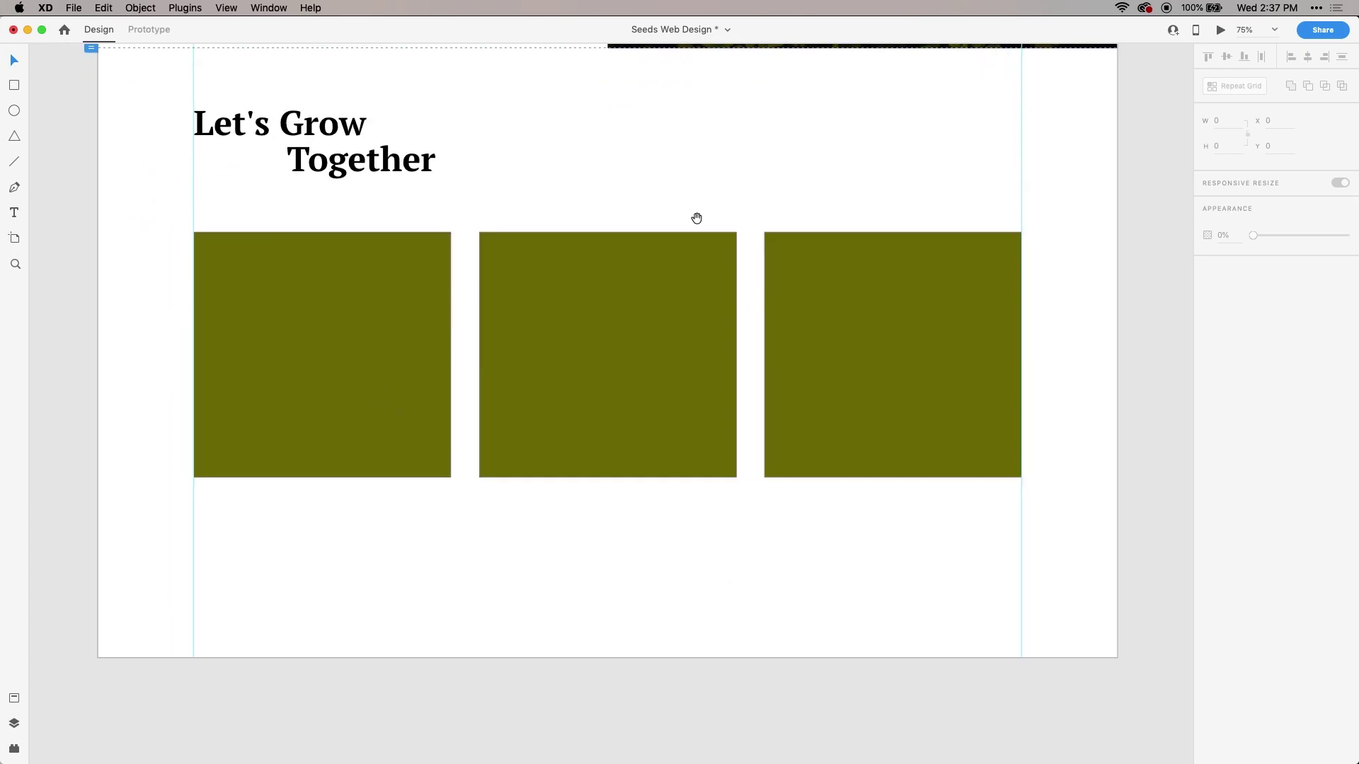
pyautogui.moveTo(885, 563); pyautogui.dragTo(365, 237)
pyautogui.moveTo(609, 479); pyautogui.dragTo(607, 515)
pyautogui.click(606, 155)
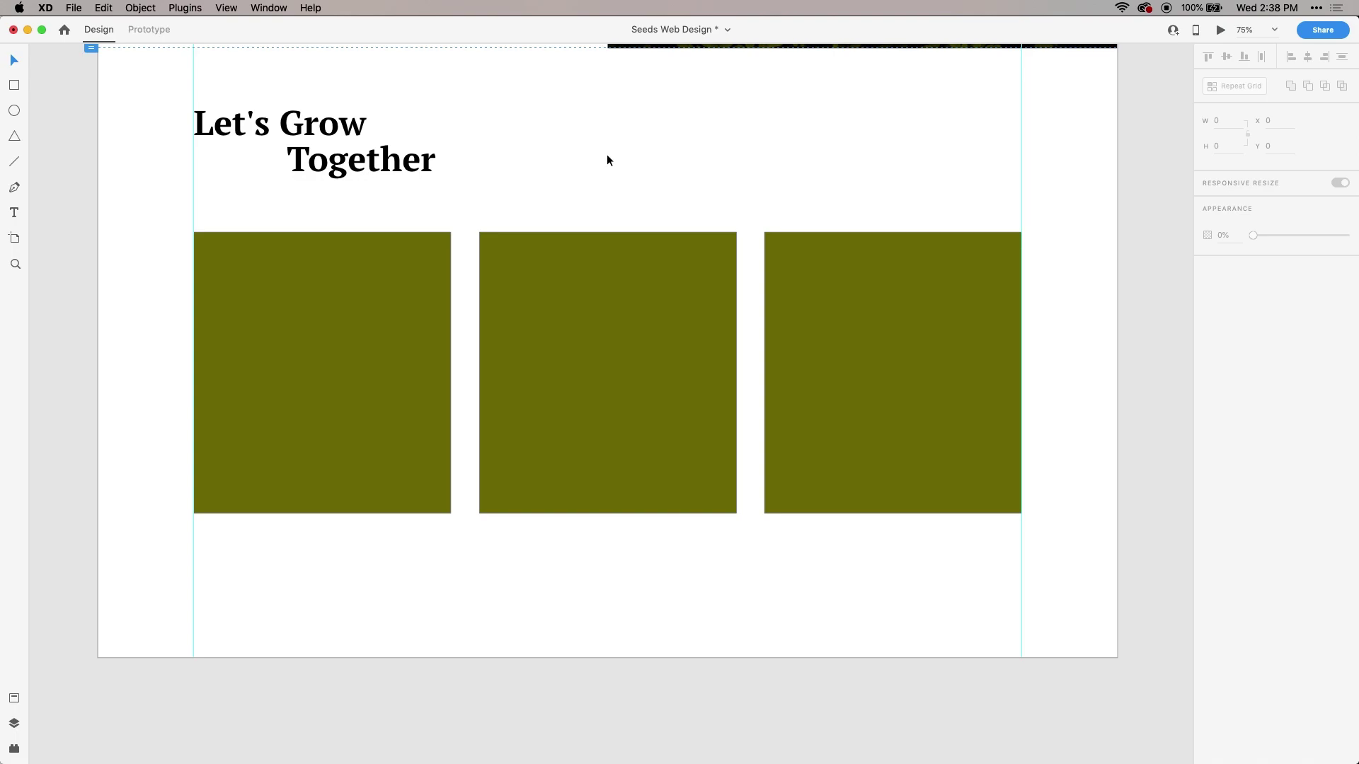
pyautogui.scroll(6, 608, 165)
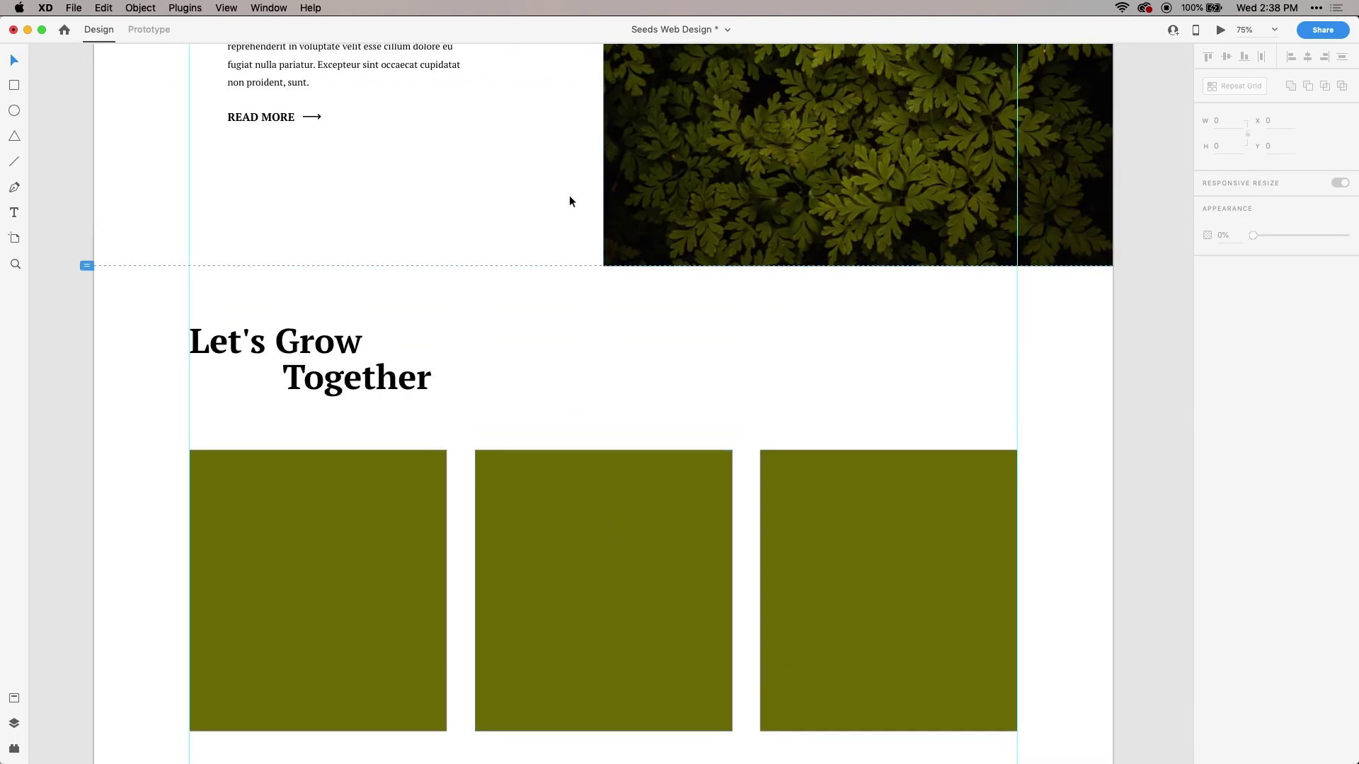
# - Switch to the Brave browser and open unsplash.com in a new tab
pyautogui.press('super+Tab')
pyautogui.press('super+Tab')
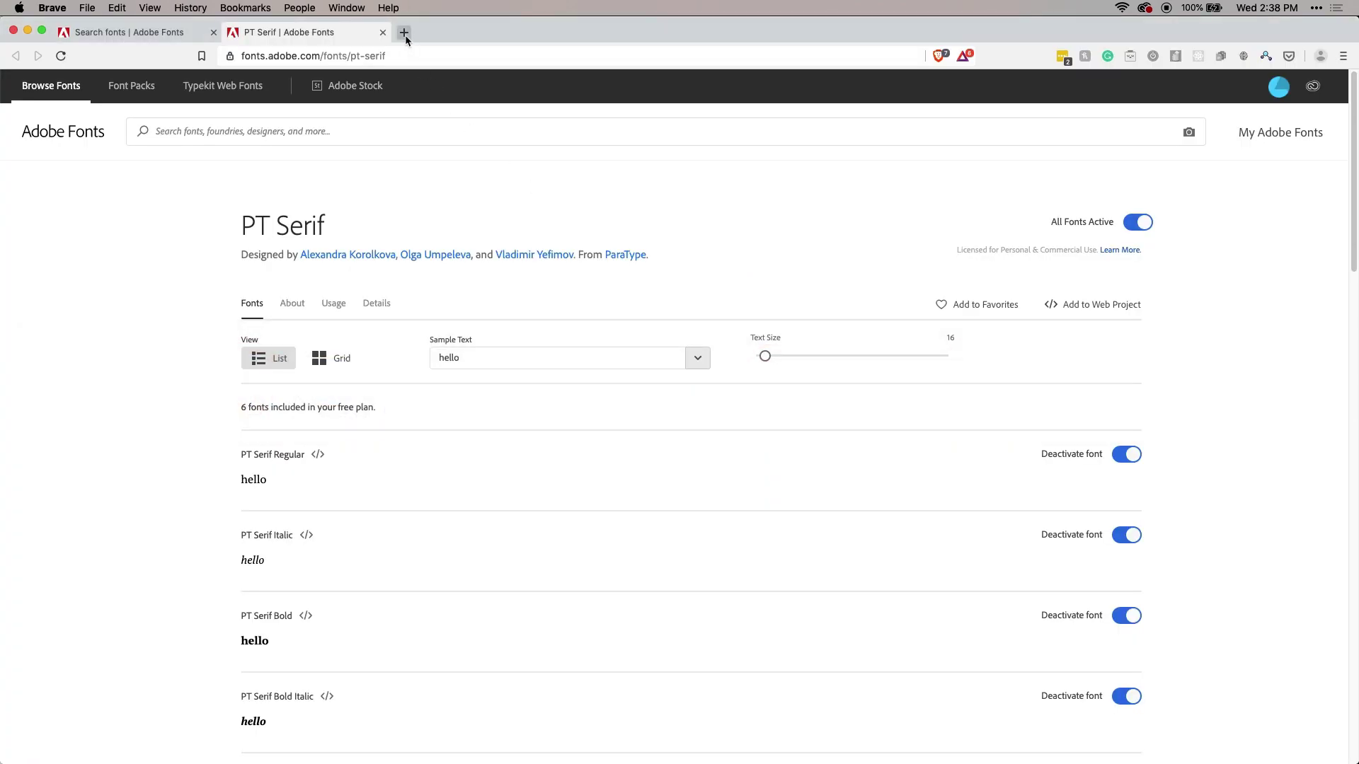
pyautogui.click(404, 33)
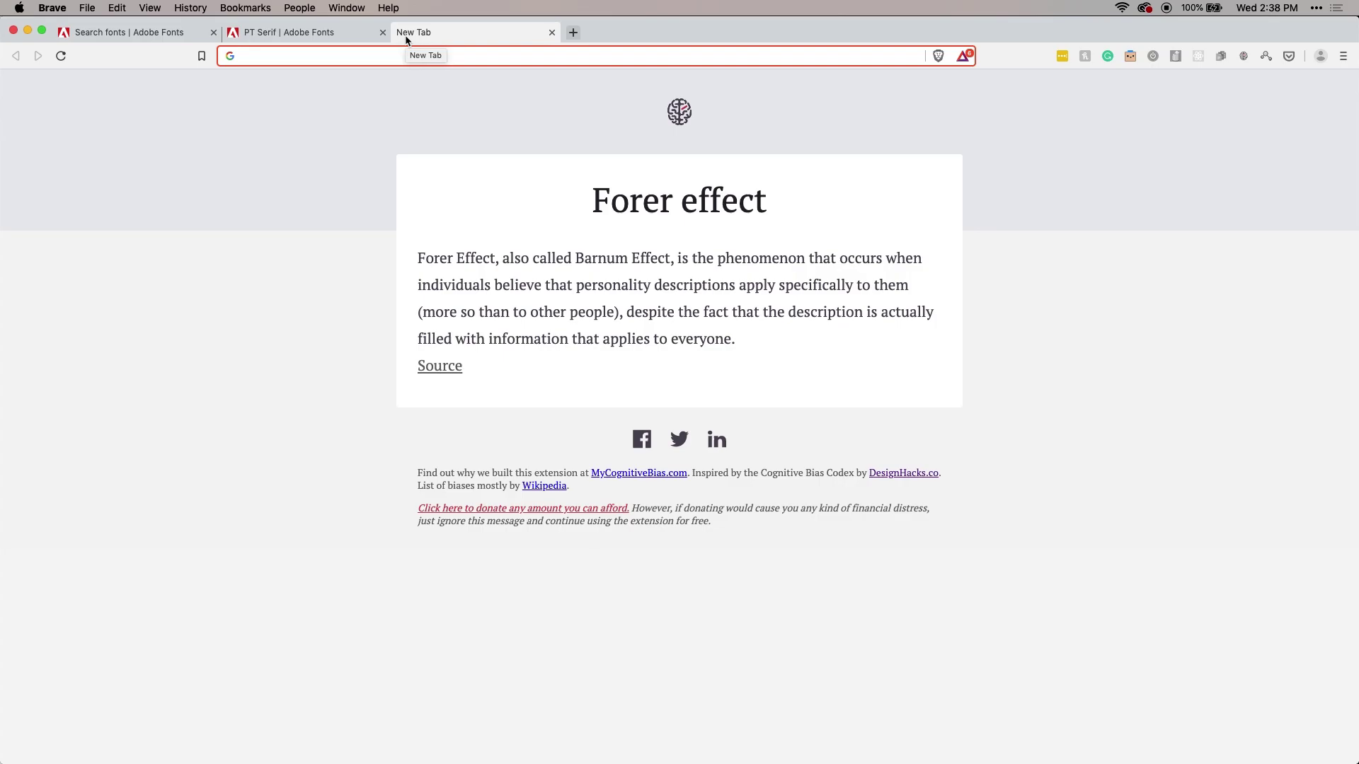
pyautogui.write('uns')
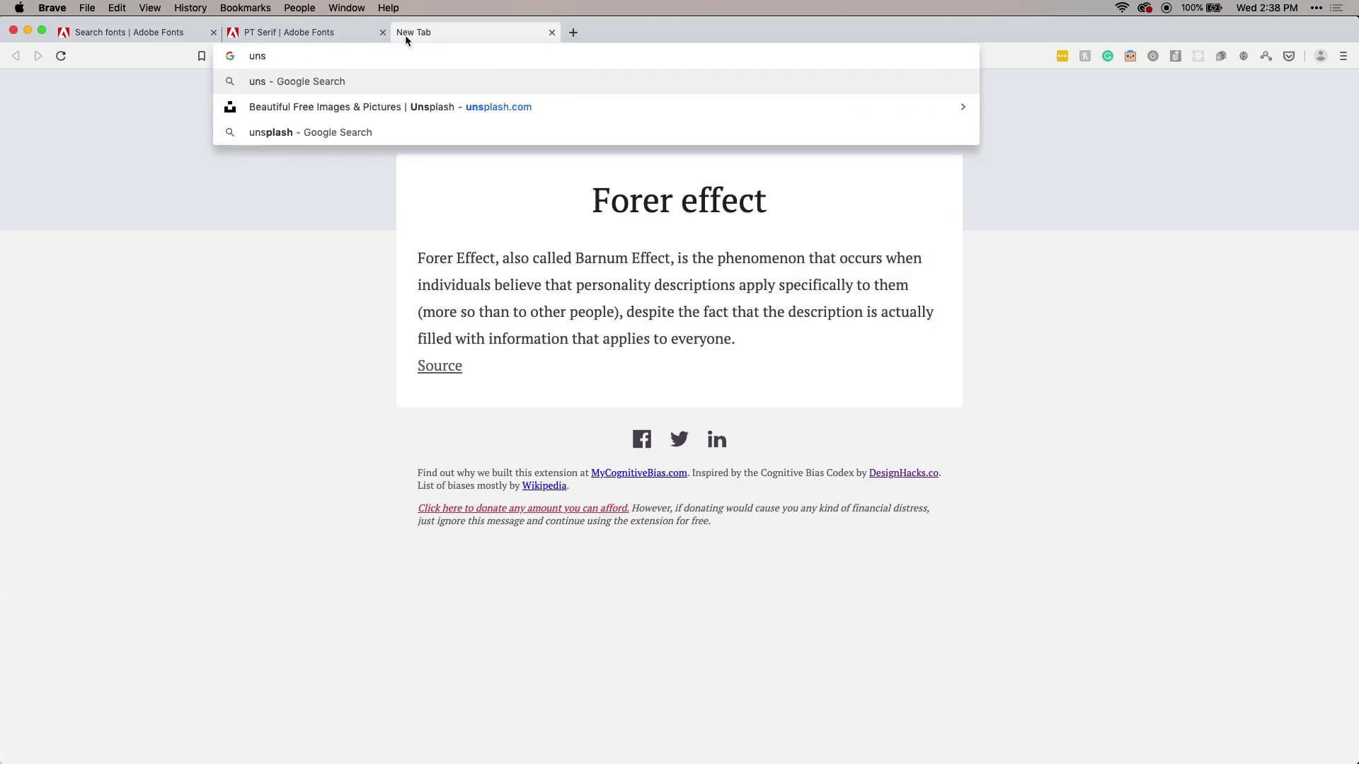
pyautogui.press('Down')
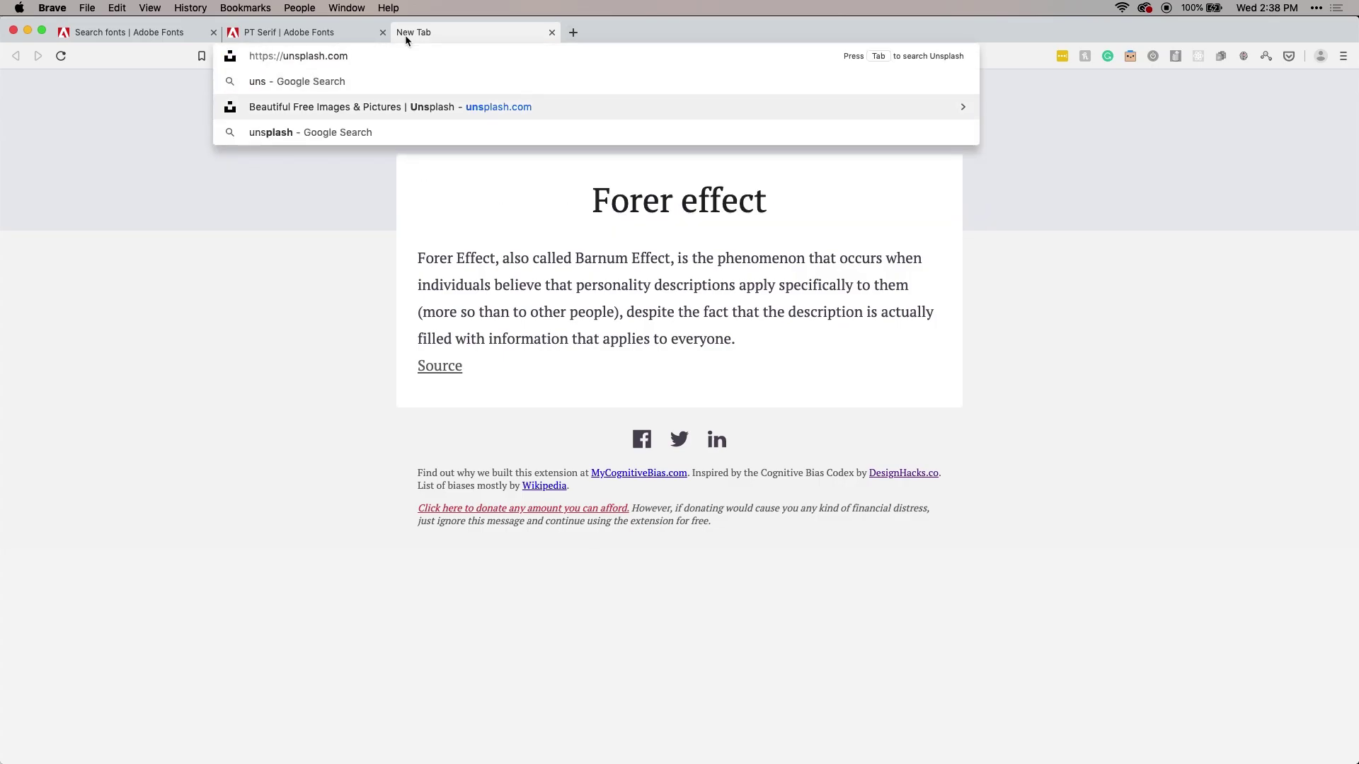
pyautogui.press('Return')
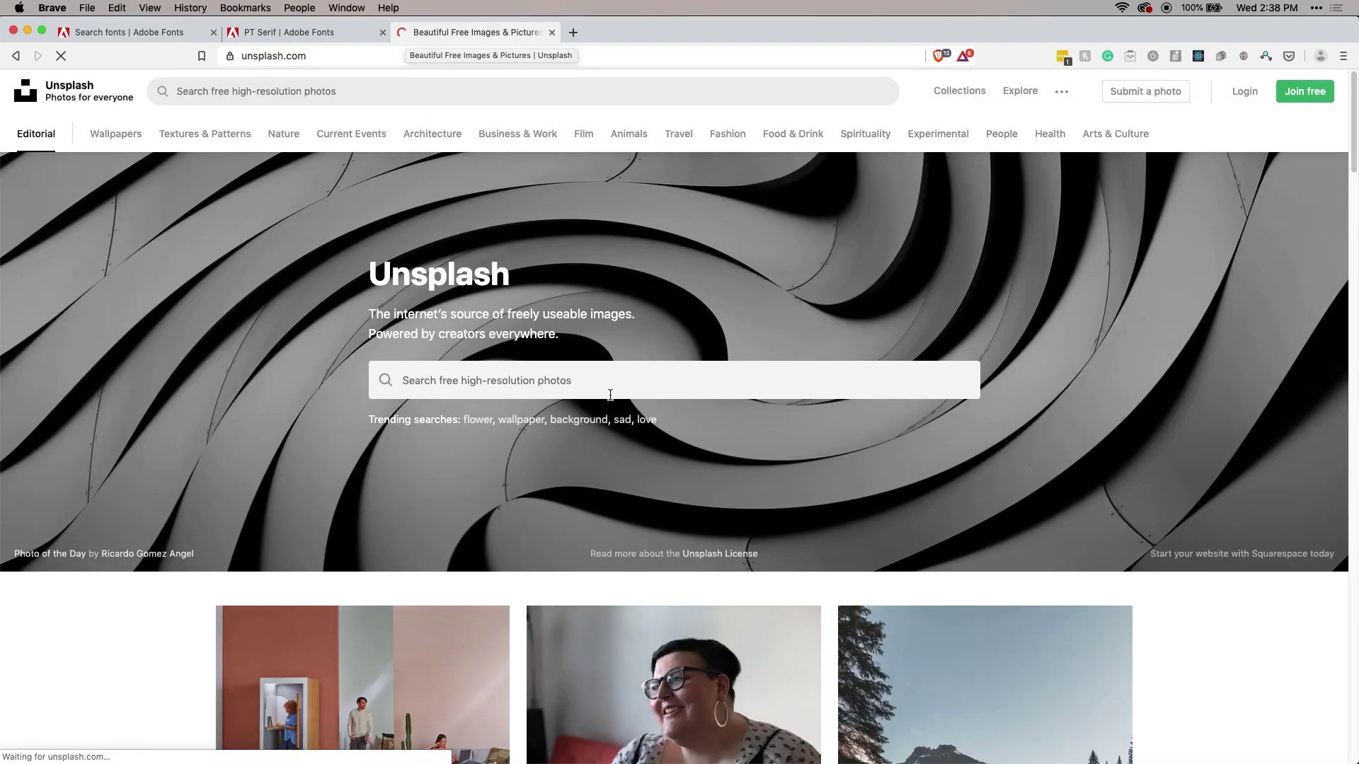
# - Search Unsplash for "green" photos
pyautogui.scroll(-7, 563, 375)
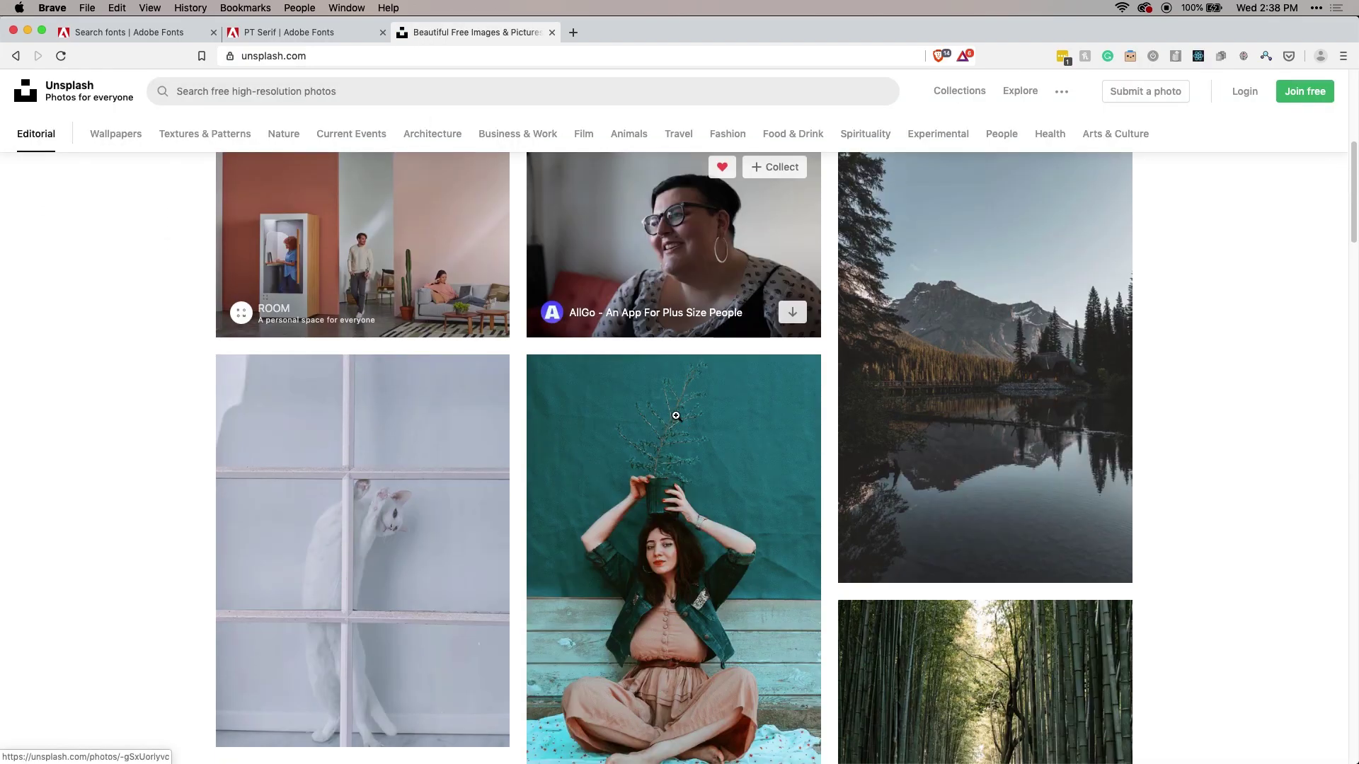
pyautogui.scroll(-8, 675, 418)
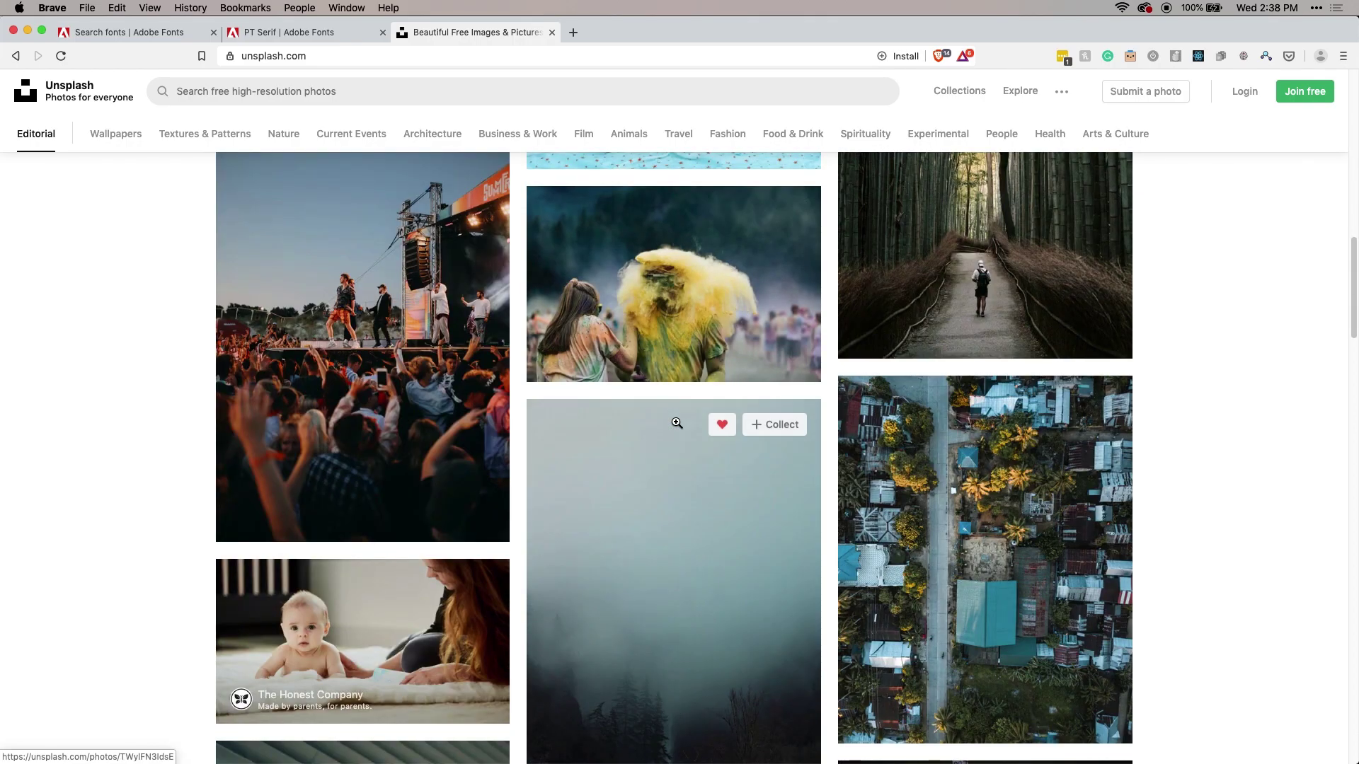
pyautogui.scroll(-5, 677, 422)
pyautogui.scroll(20, 676, 422)
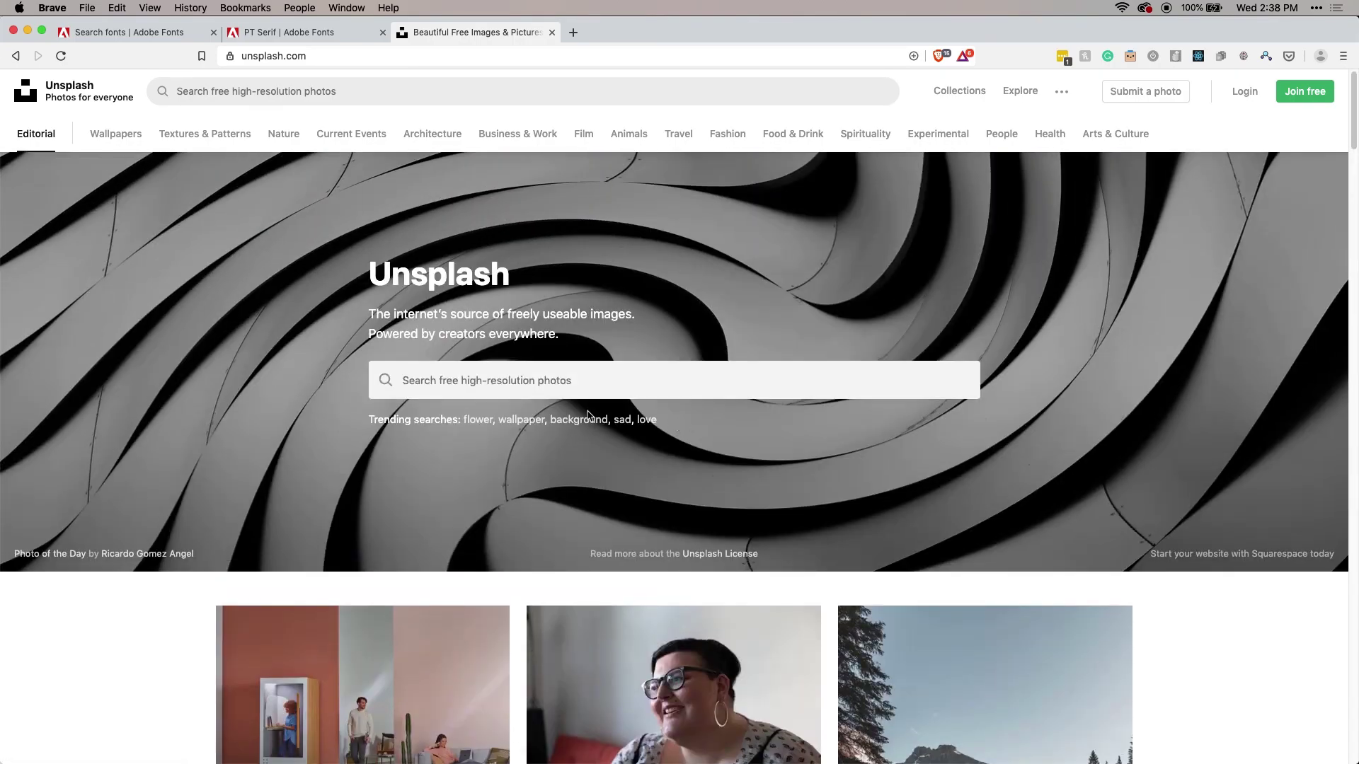
pyautogui.click(596, 394)
pyautogui.write('g')
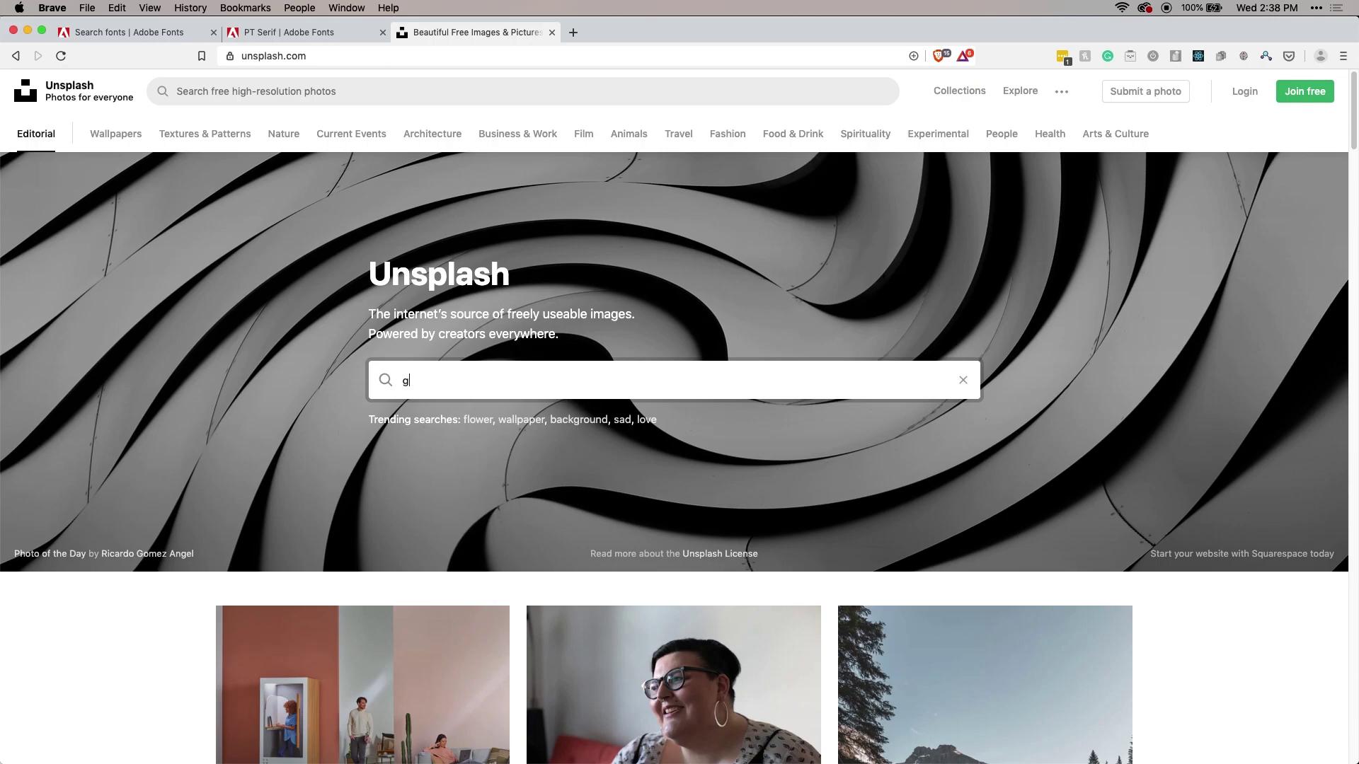
pyautogui.write('reen')
pyautogui.press('Return')
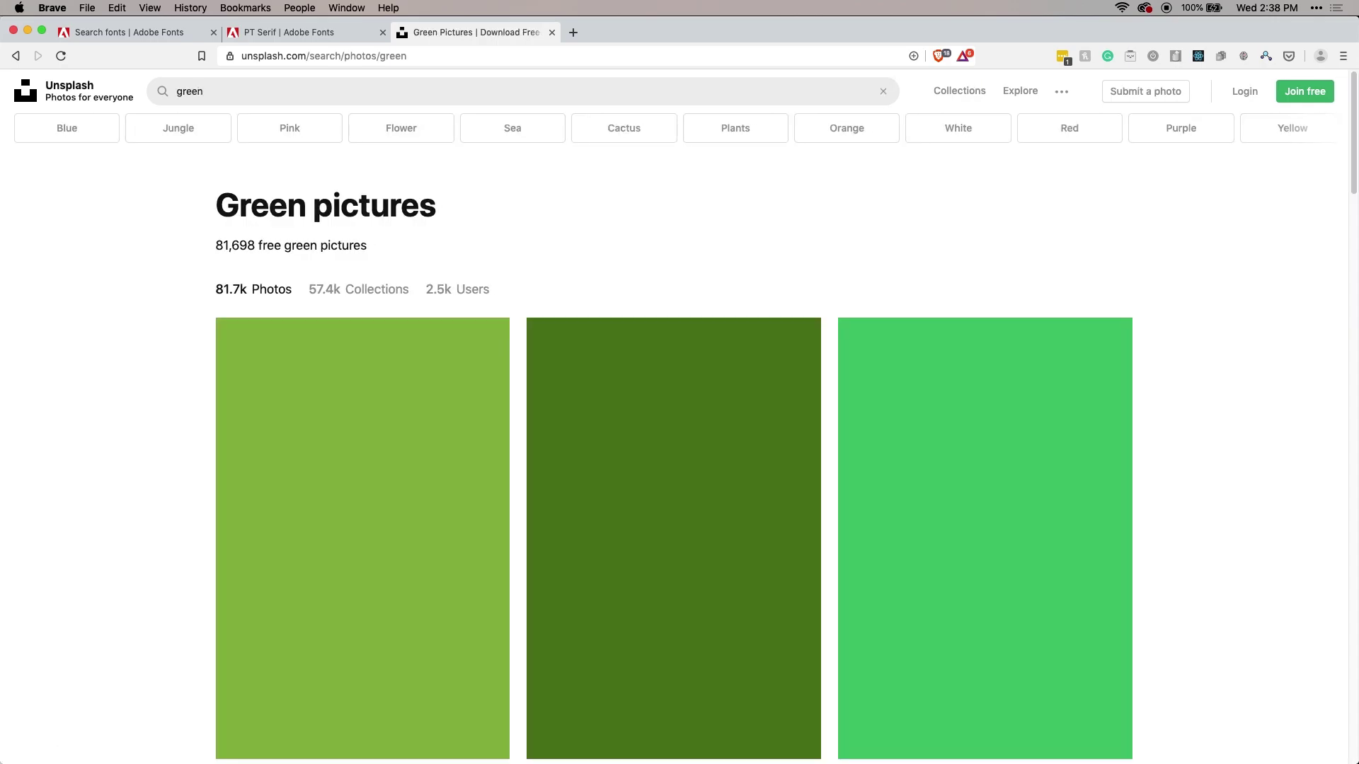
# - Find the photo of a green succulent in a white vase among the results and open it in a new tab
pyautogui.scroll(-12, 491, 306)
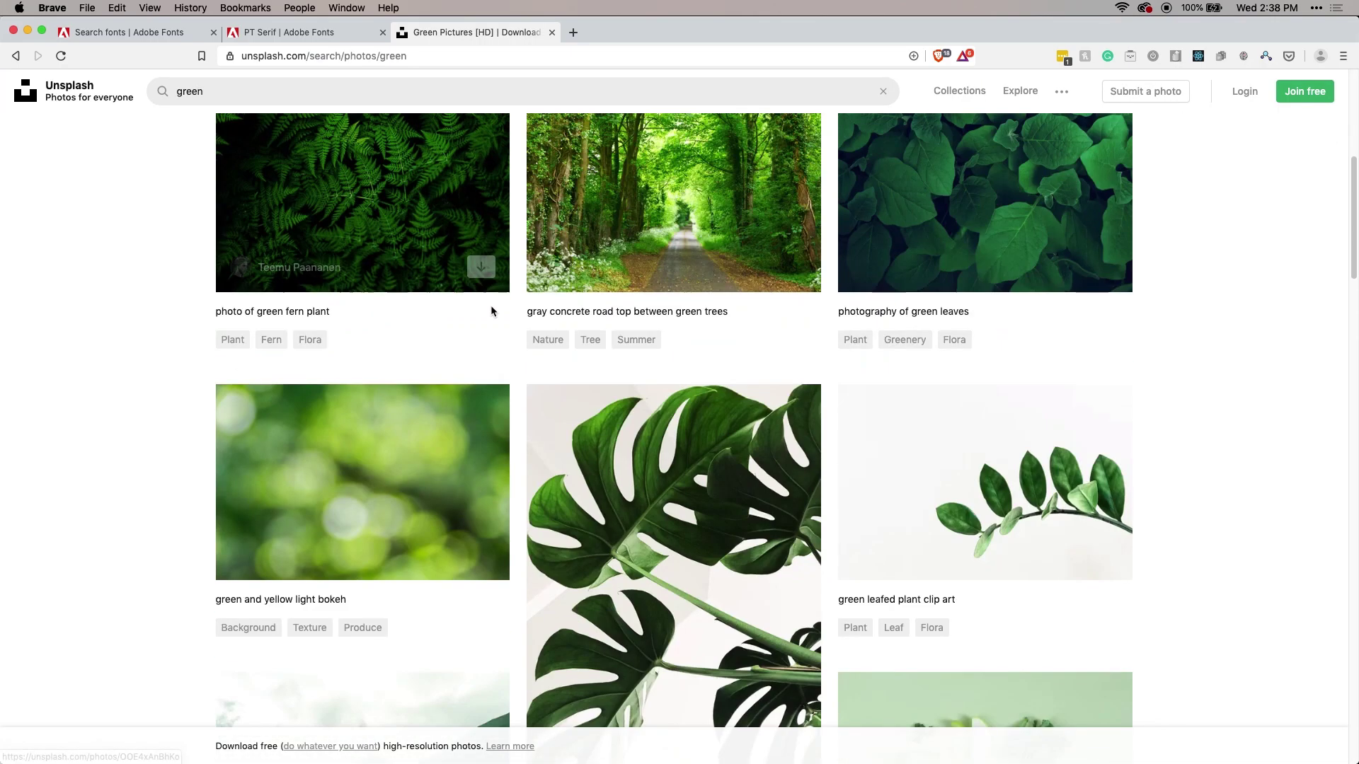
pyautogui.scroll(-15, 491, 307)
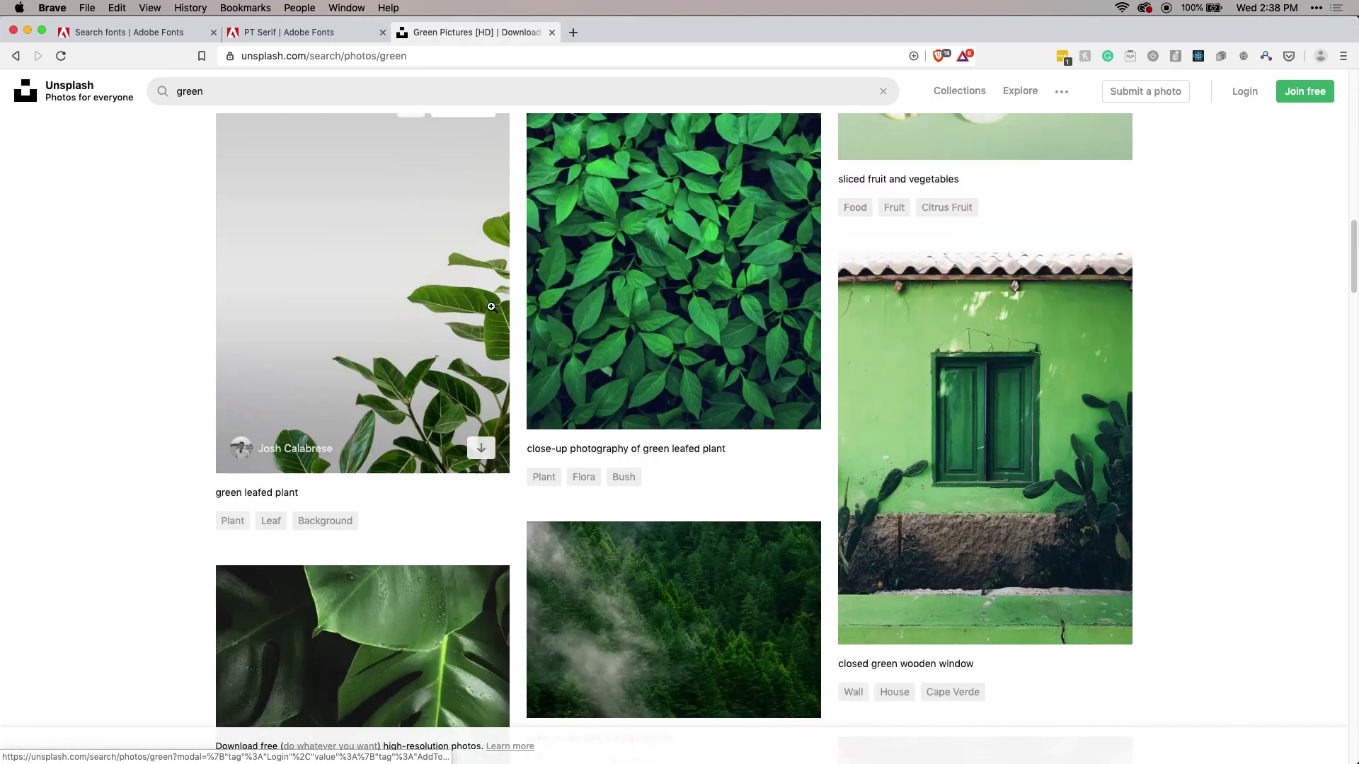
pyautogui.scroll(-15, 490, 307)
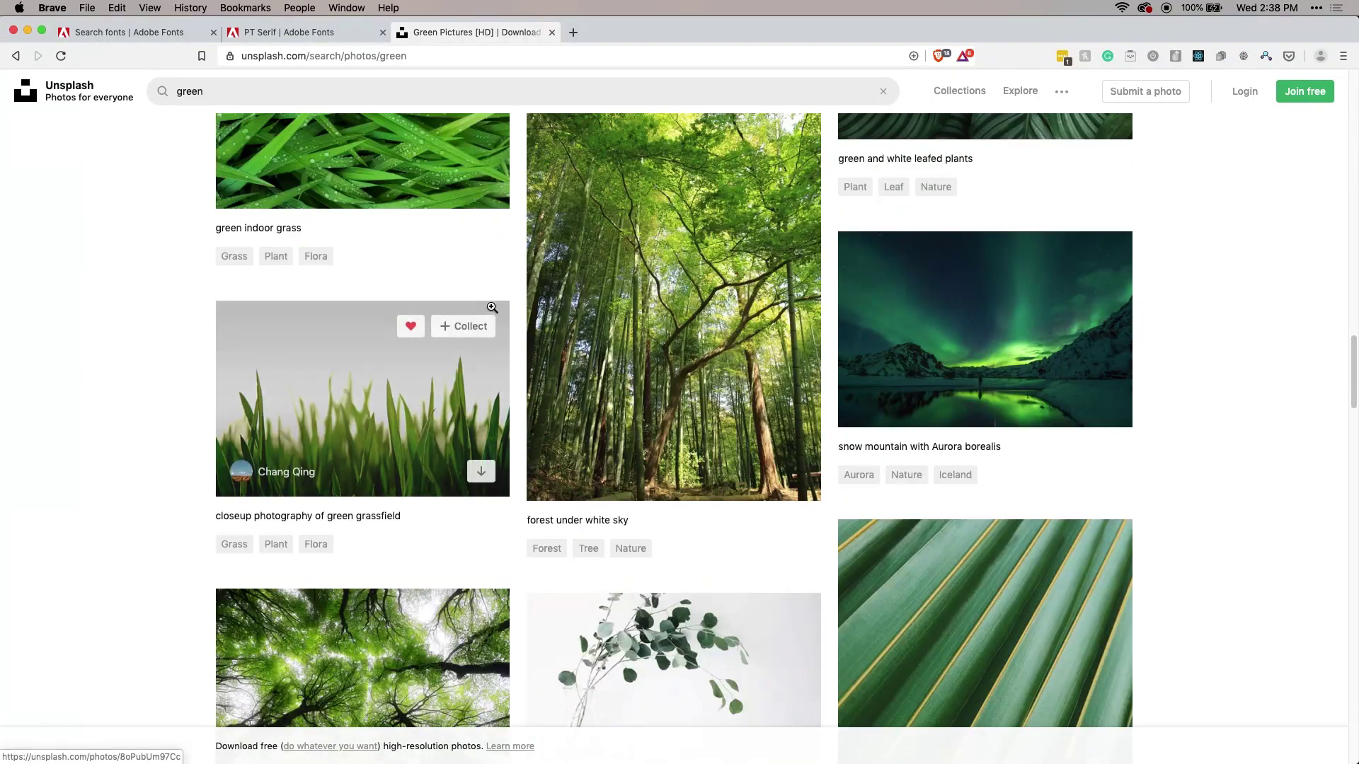
pyautogui.scroll(-6, 491, 309)
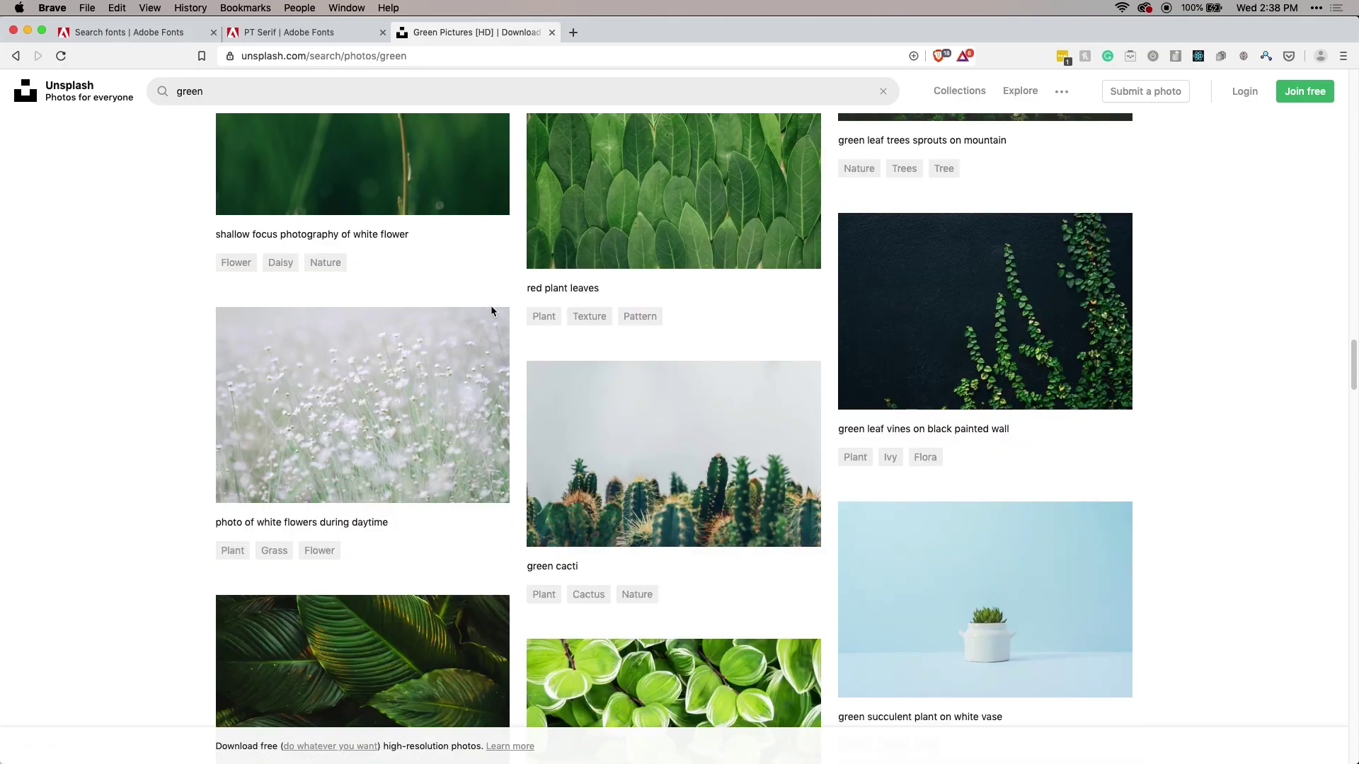
pyautogui.scroll(-3, 491, 307)
pyautogui.rightClick(989, 452)
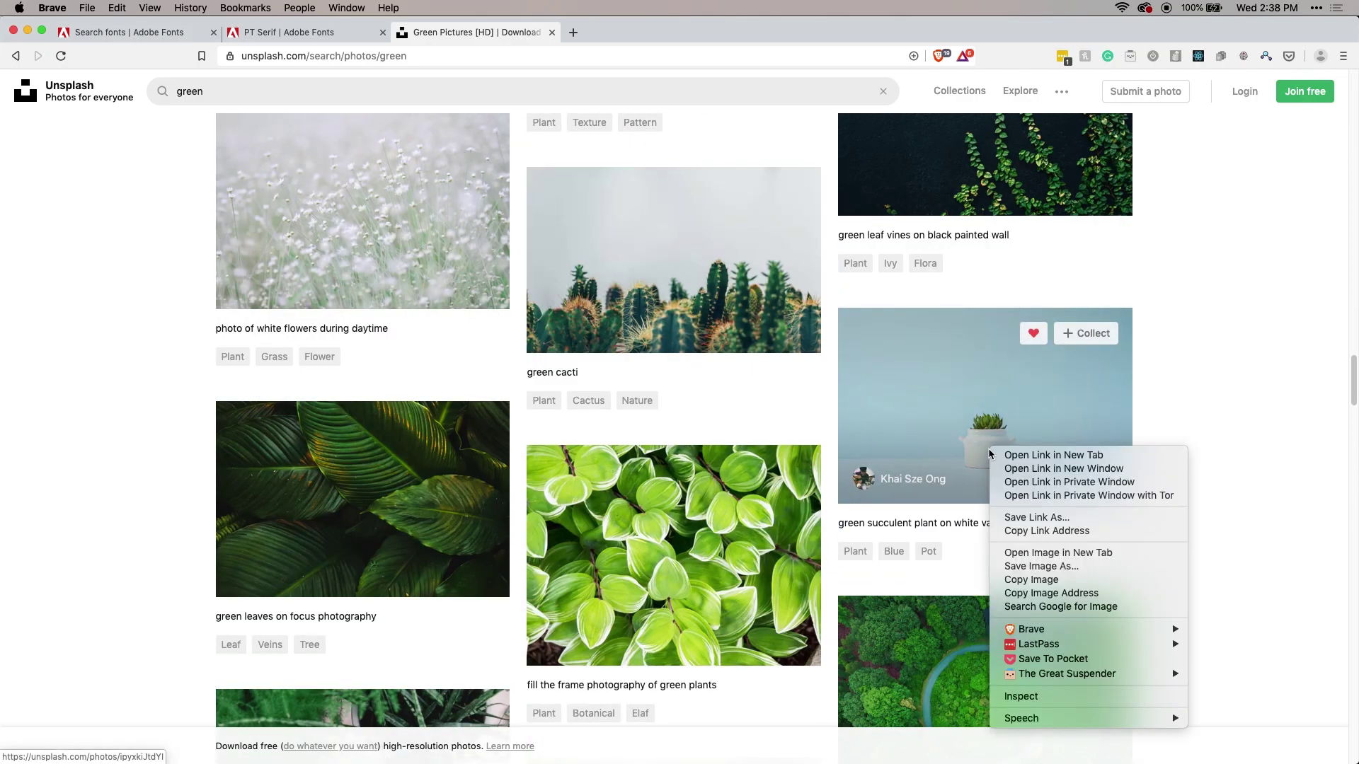
pyautogui.click(997, 457)
# - Look through more of the green photo results for other suitable plant images
pyautogui.scroll(-5, 833, 402)
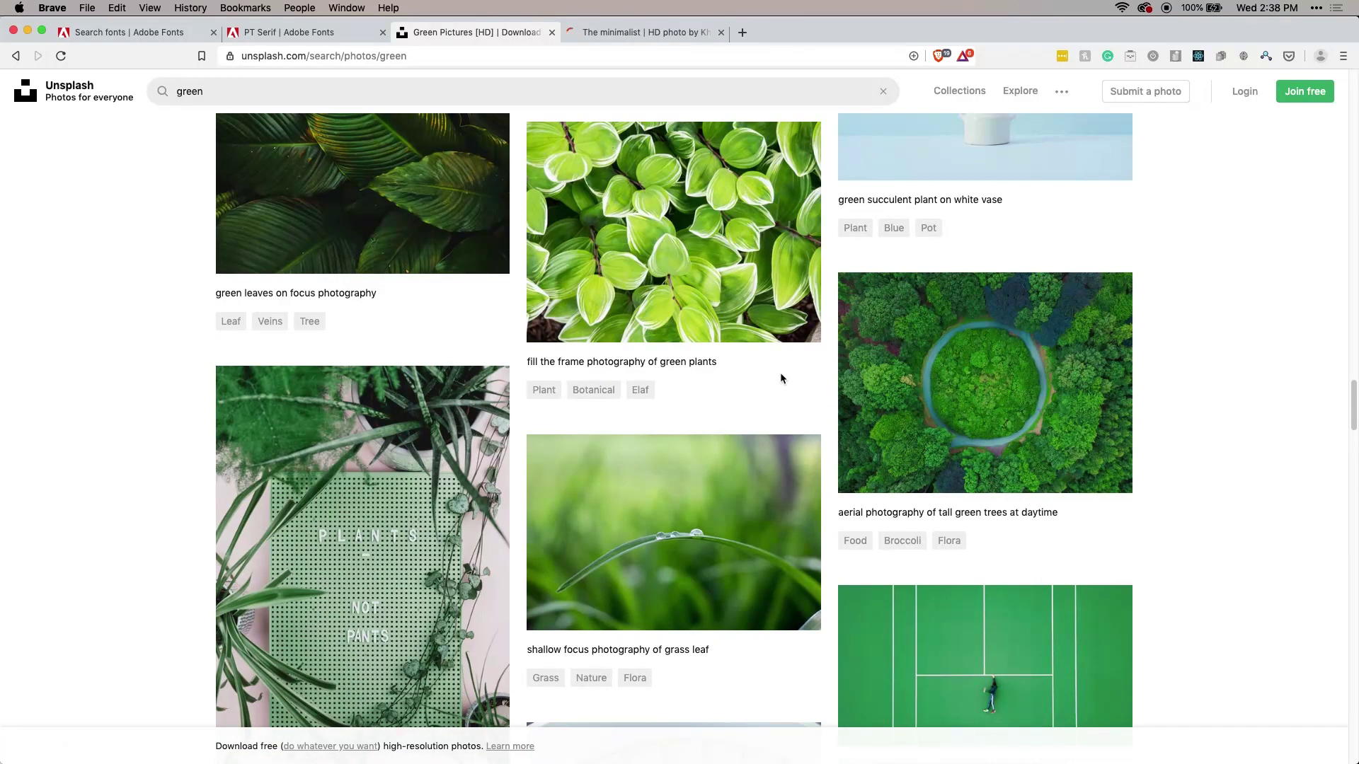
pyautogui.scroll(-12, 782, 378)
pyautogui.scroll(-12, 781, 373)
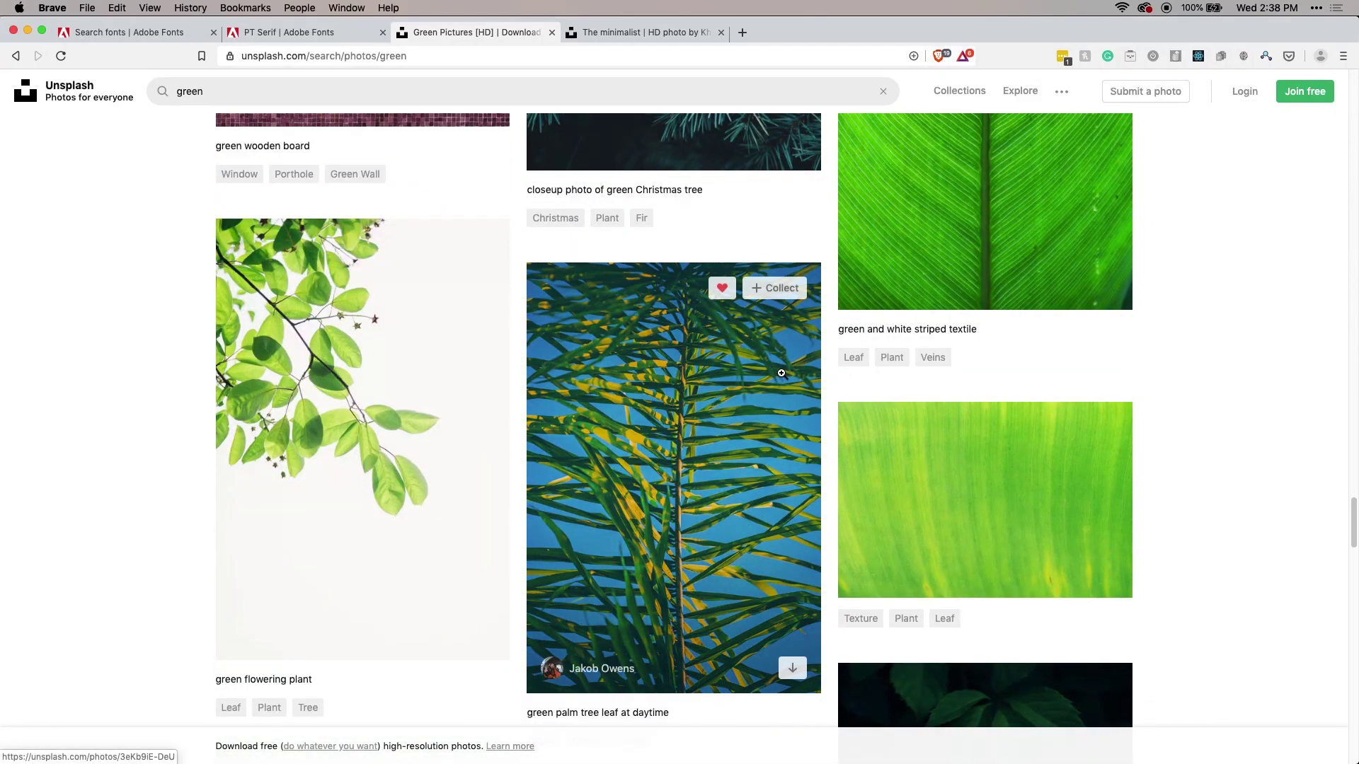
pyautogui.scroll(-5, 782, 375)
pyautogui.scroll(-8, 779, 372)
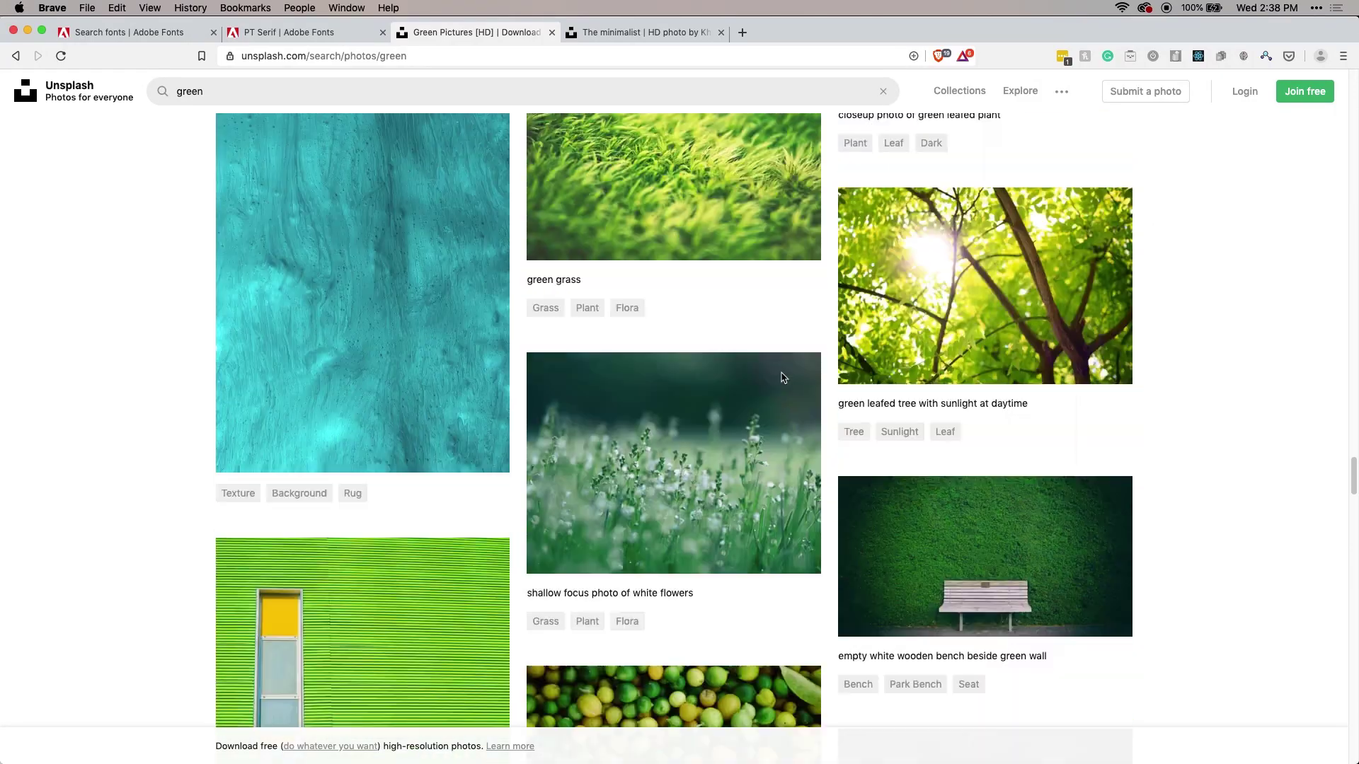
pyautogui.scroll(-10, 781, 372)
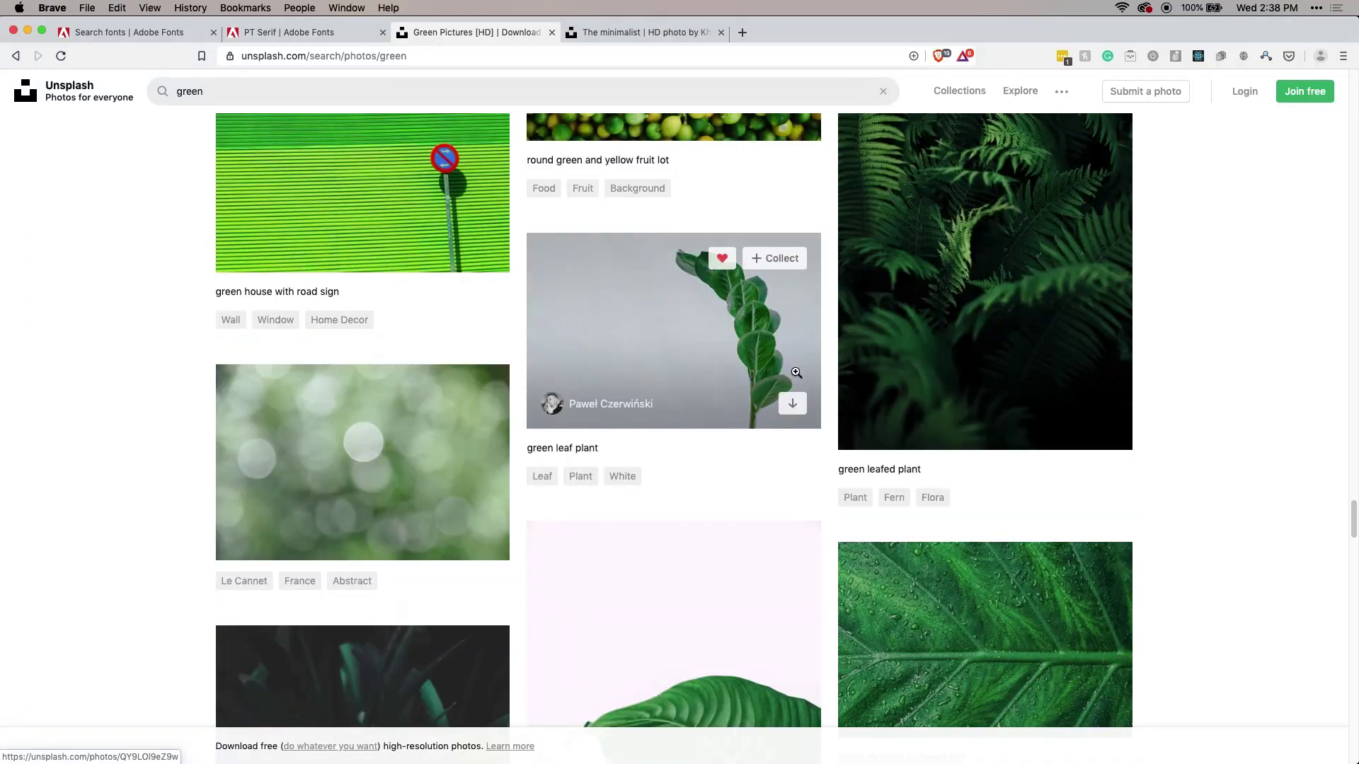
pyautogui.scroll(-11, 999, 394)
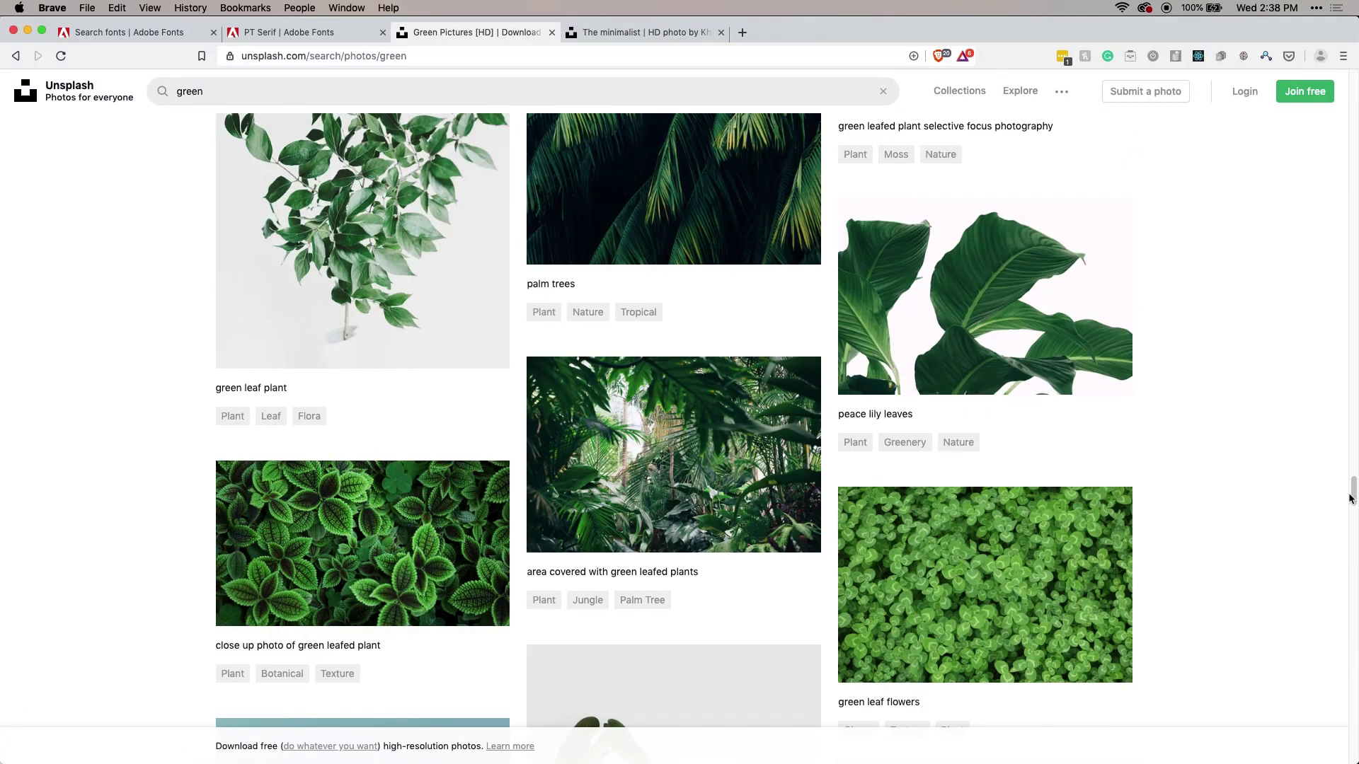
pyautogui.moveTo(1350, 499); pyautogui.dragTo(1351, 602)
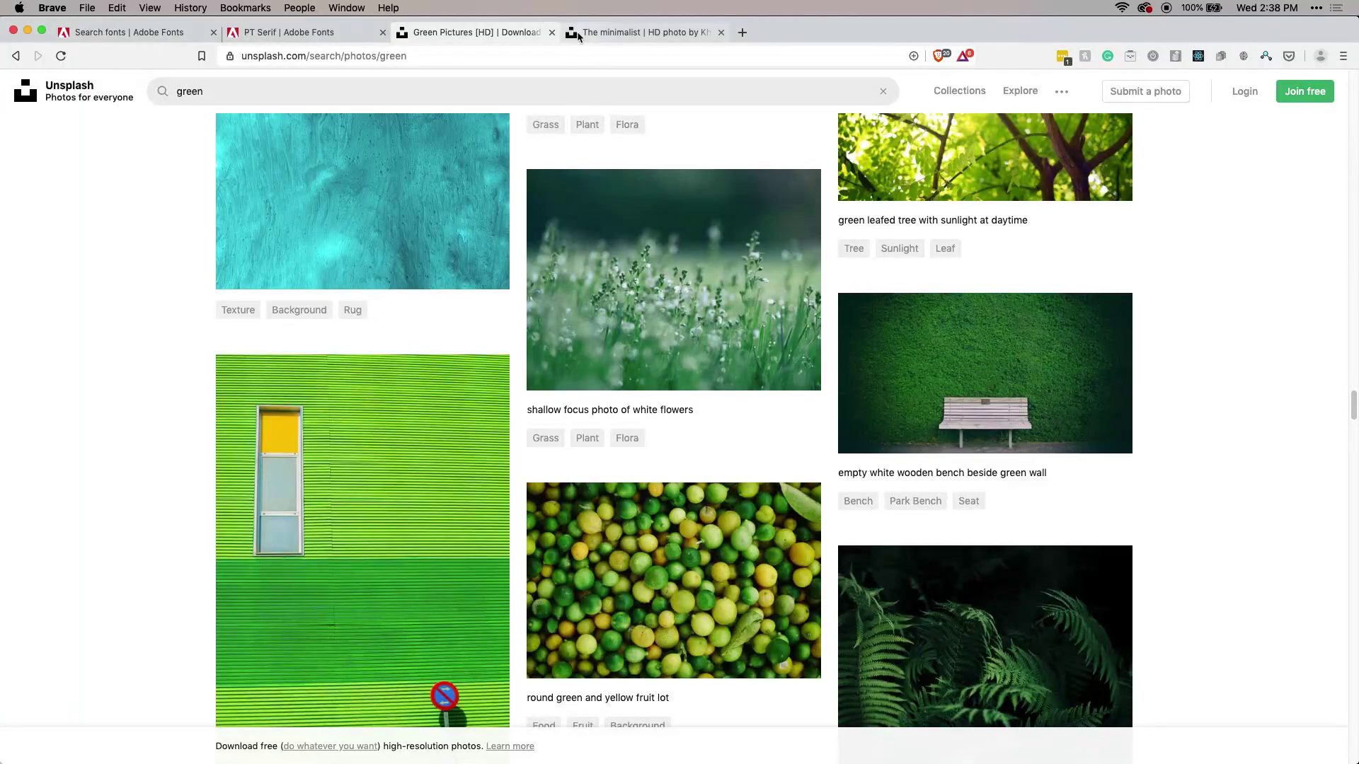
# - Download the white vase succulent photo as a JPEG image into the Downloads folder and dismiss the photo credit notice
pyautogui.click(578, 37)
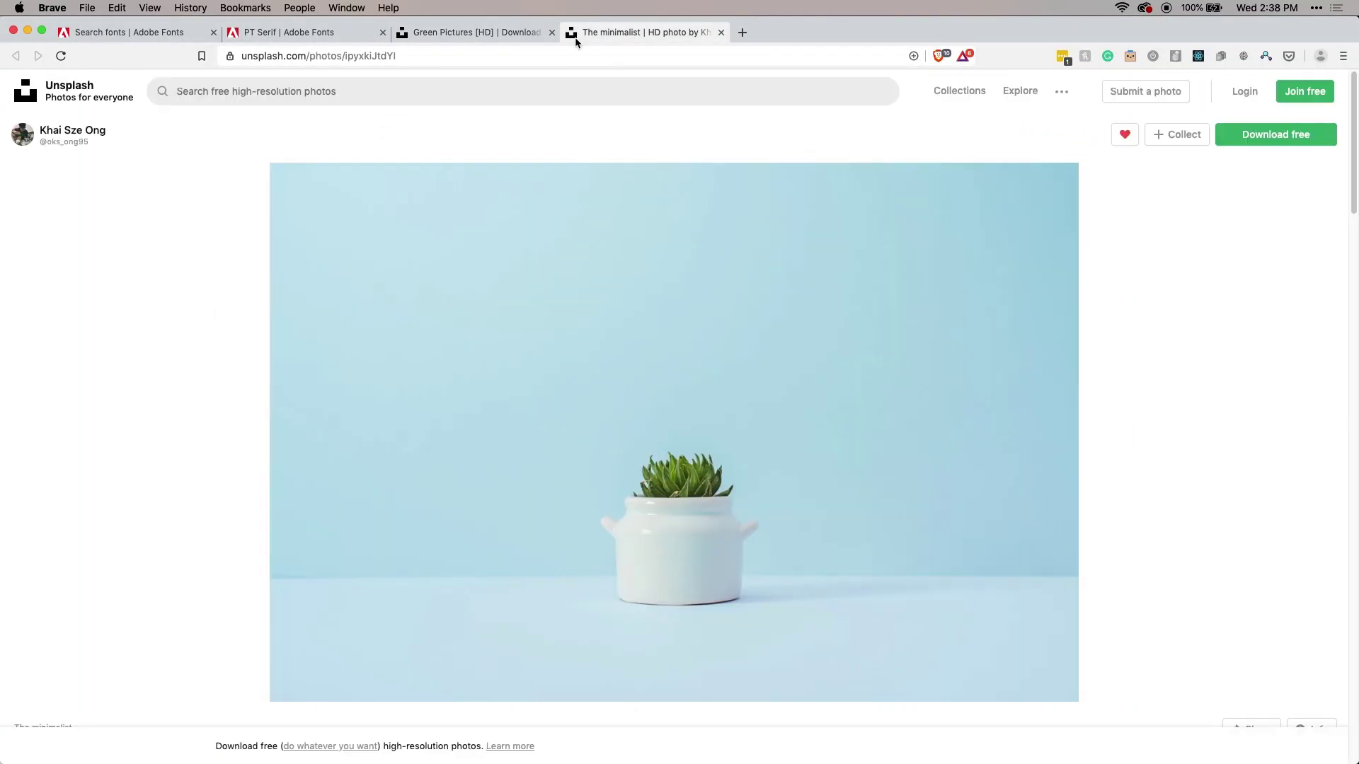
pyautogui.click(1247, 139)
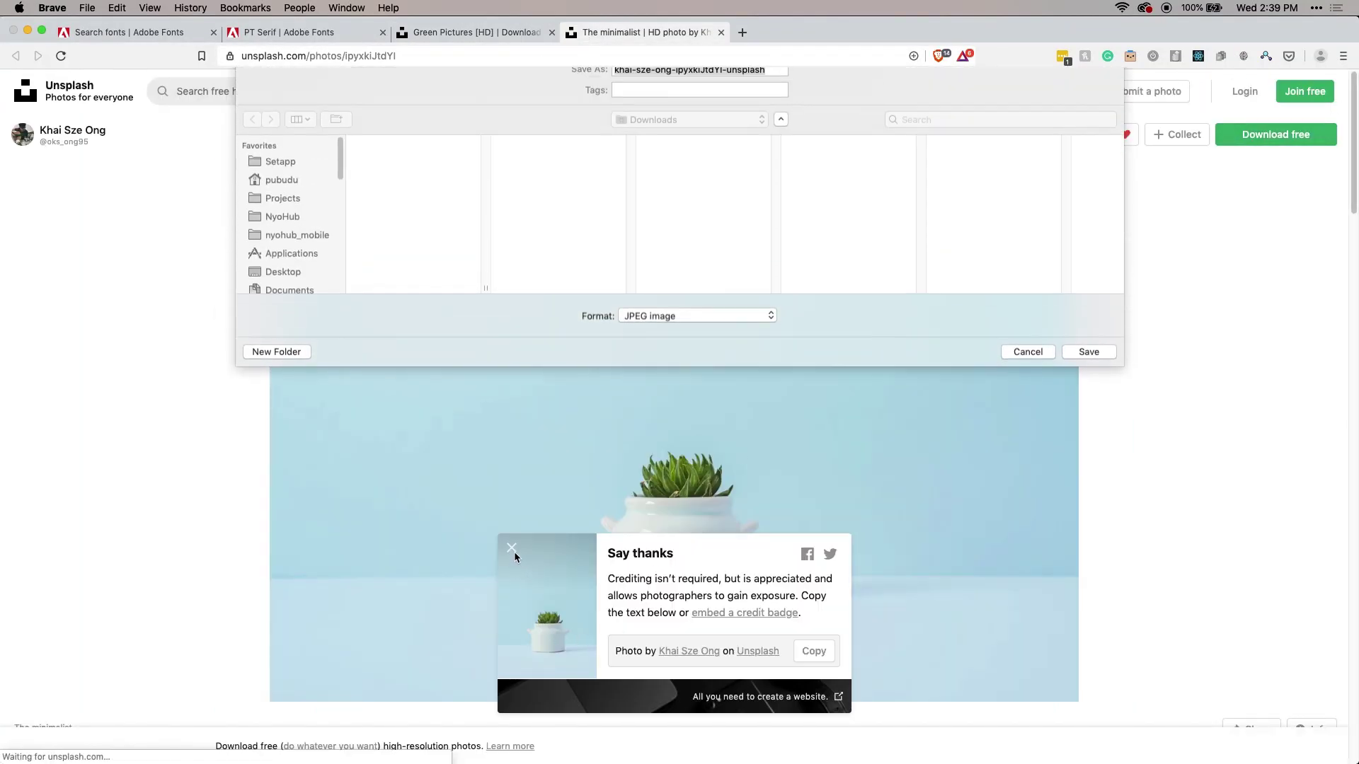
pyautogui.scroll(-3, 290, 241)
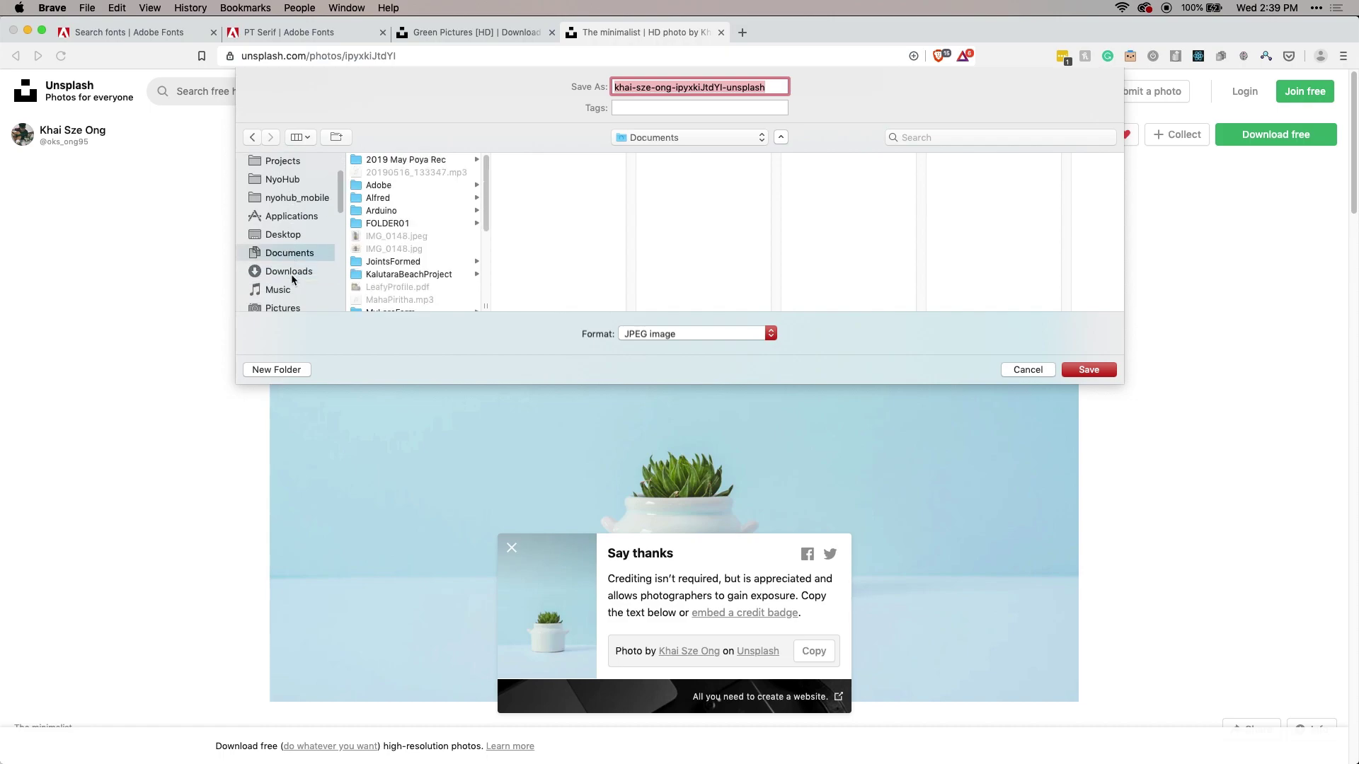
pyautogui.click(287, 272)
pyautogui.click(1089, 370)
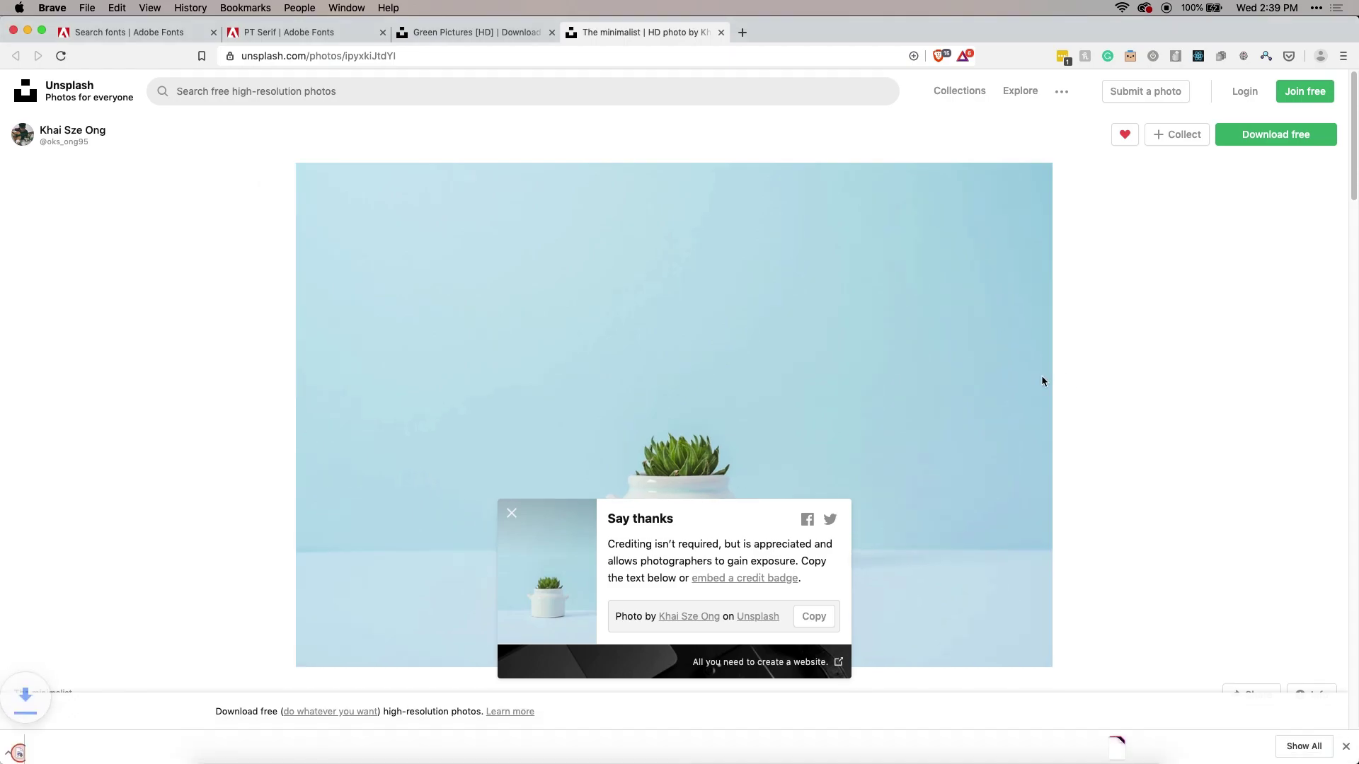
pyautogui.click(512, 503)
# - Find the spiky green succulent in a square white pot among the related photos and open it in a new tab
pyautogui.scroll(-8, 627, 382)
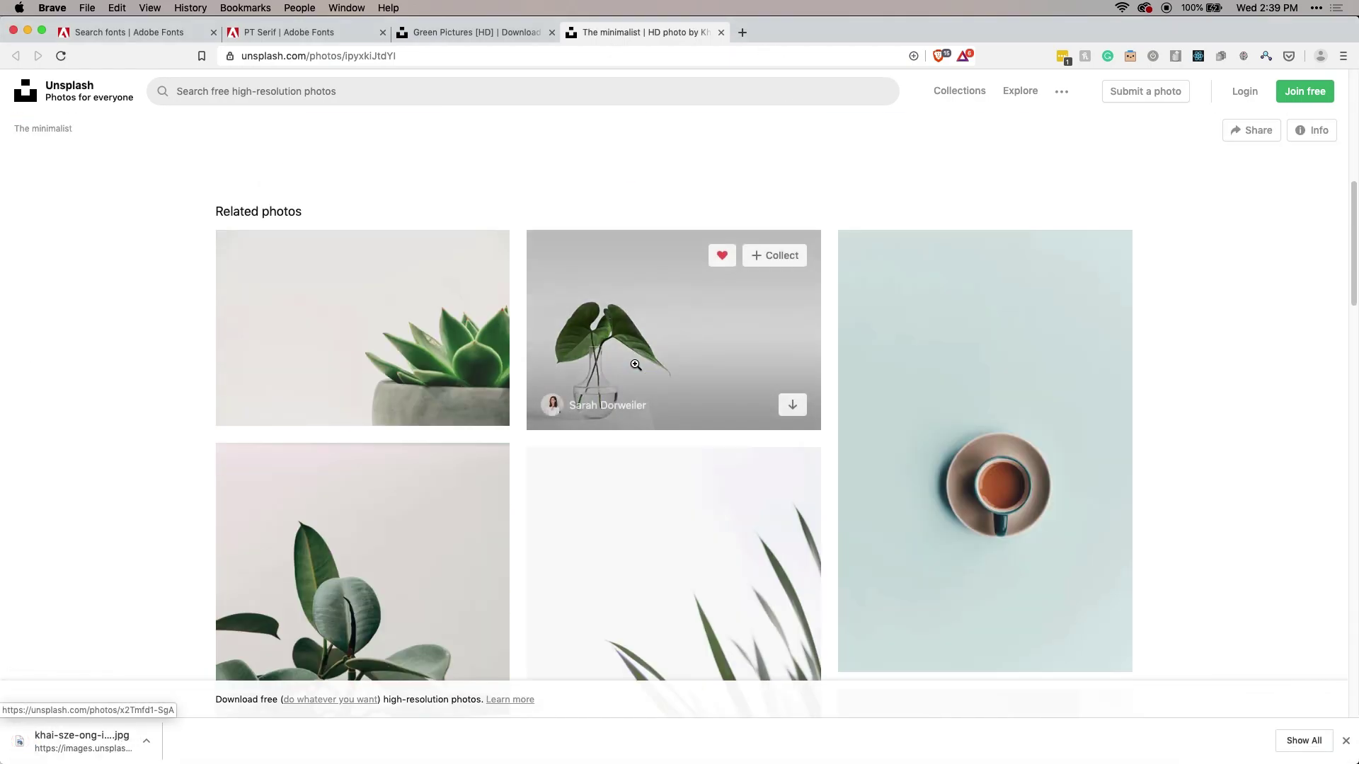
pyautogui.scroll(-5, 499, 439)
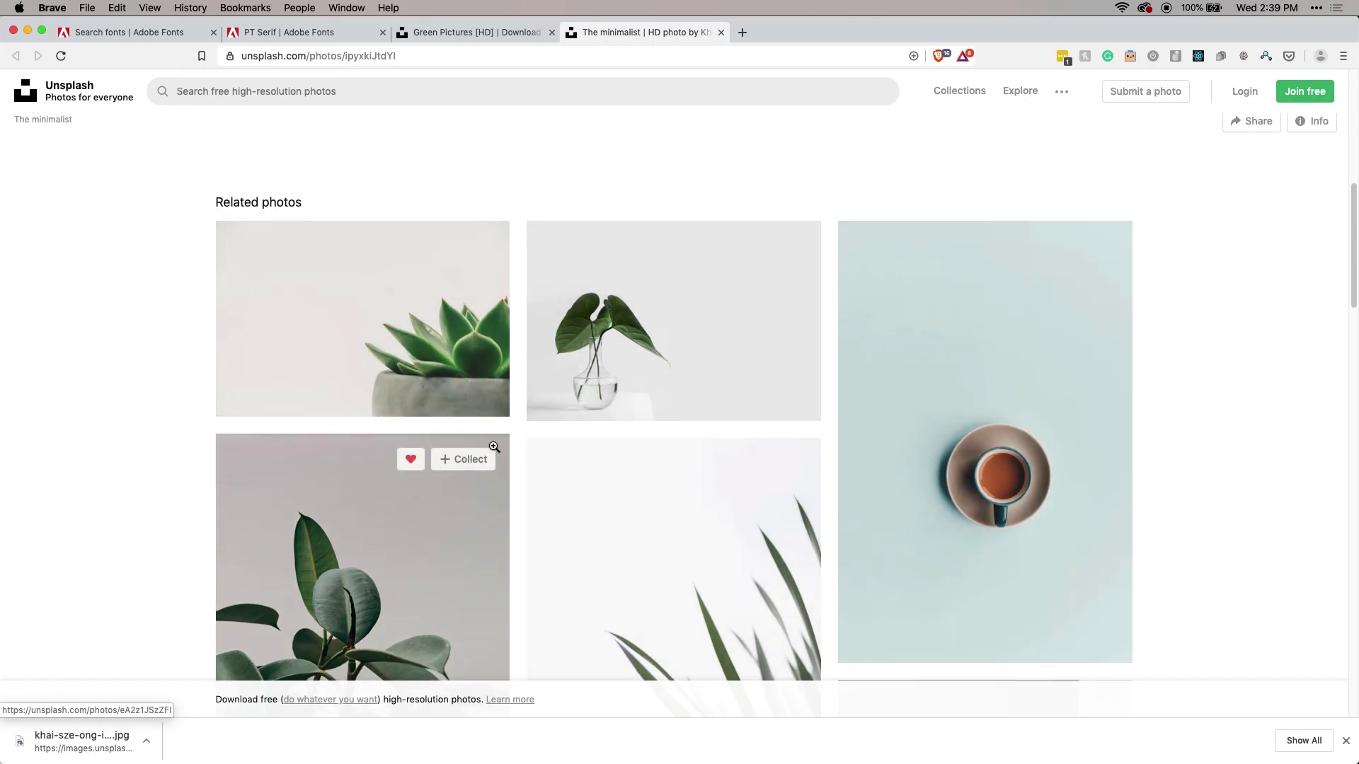
pyautogui.scroll(-8, 828, 379)
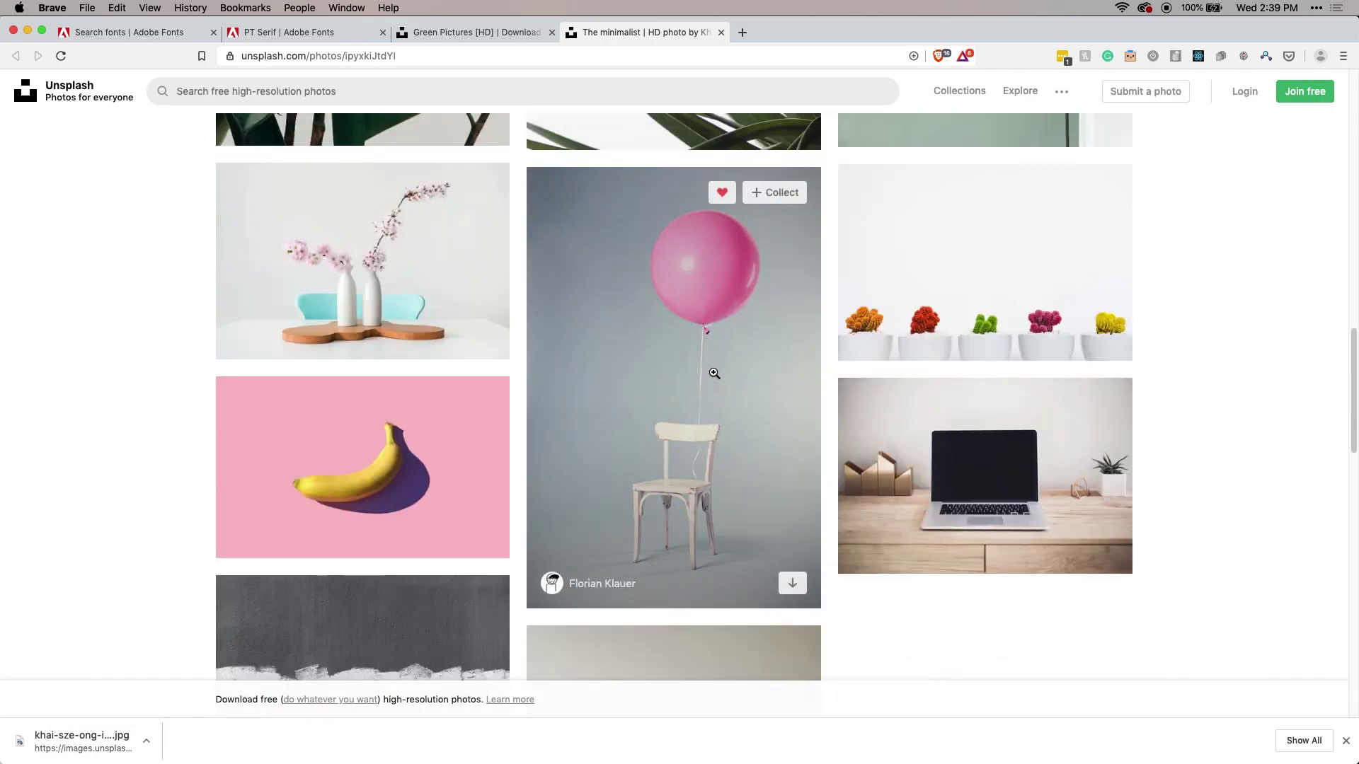
pyautogui.scroll(-4, 658, 371)
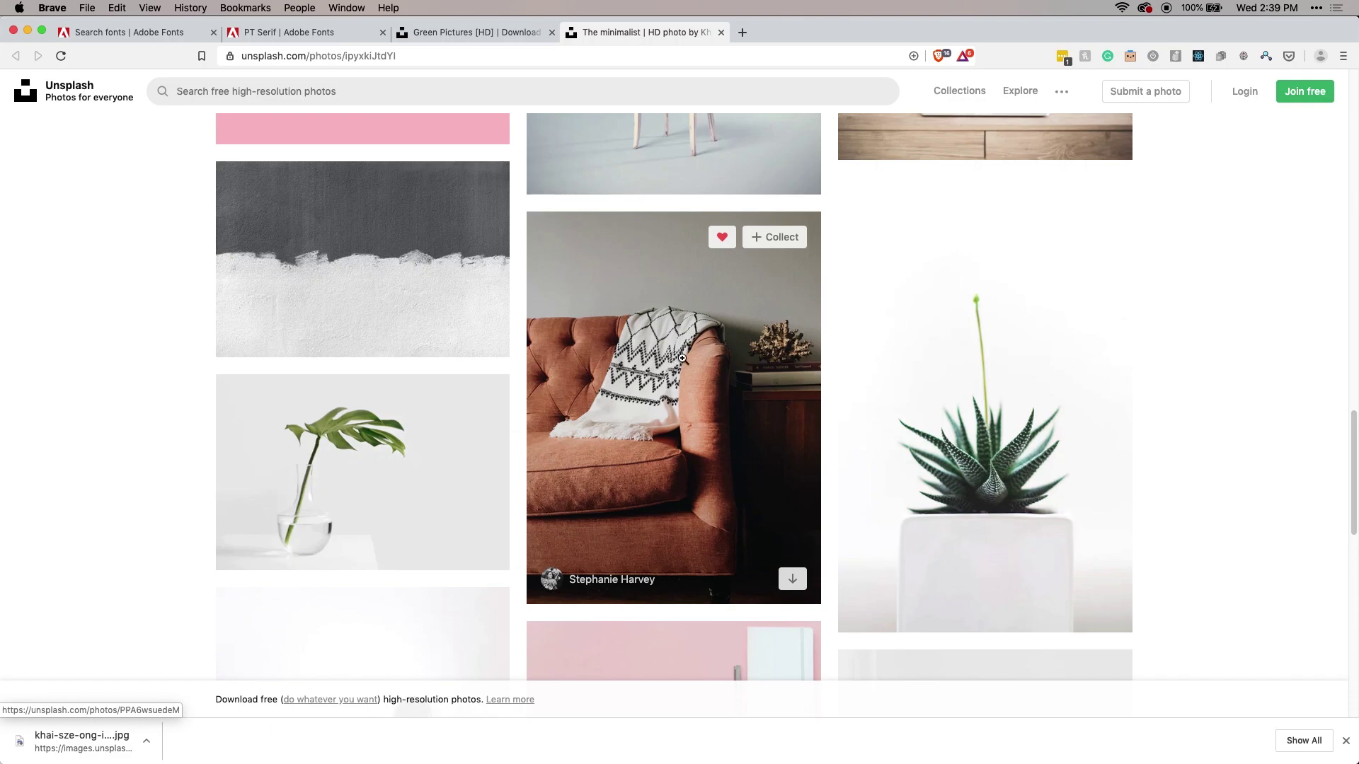
pyautogui.scroll(-3, 682, 361)
pyautogui.scroll(2, 711, 358)
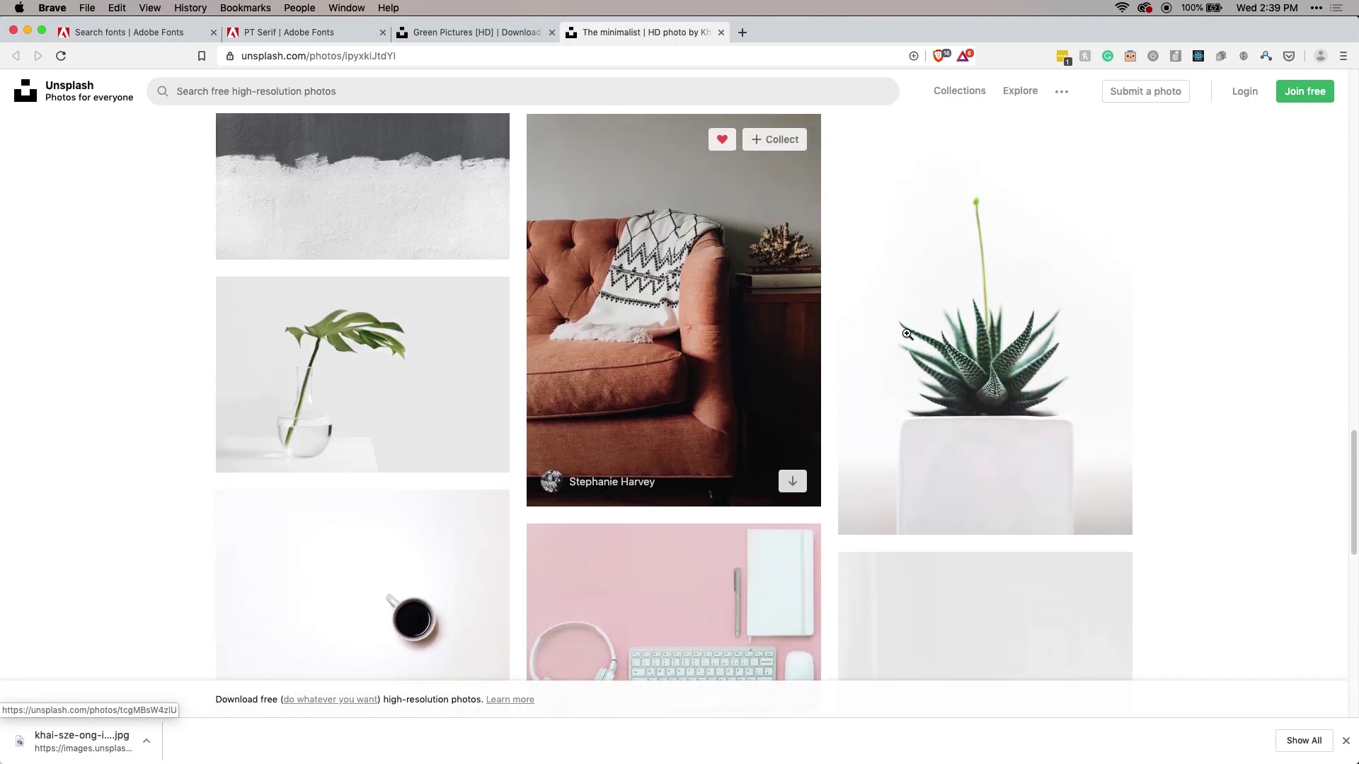
pyautogui.rightClick(926, 330)
pyautogui.click(952, 334)
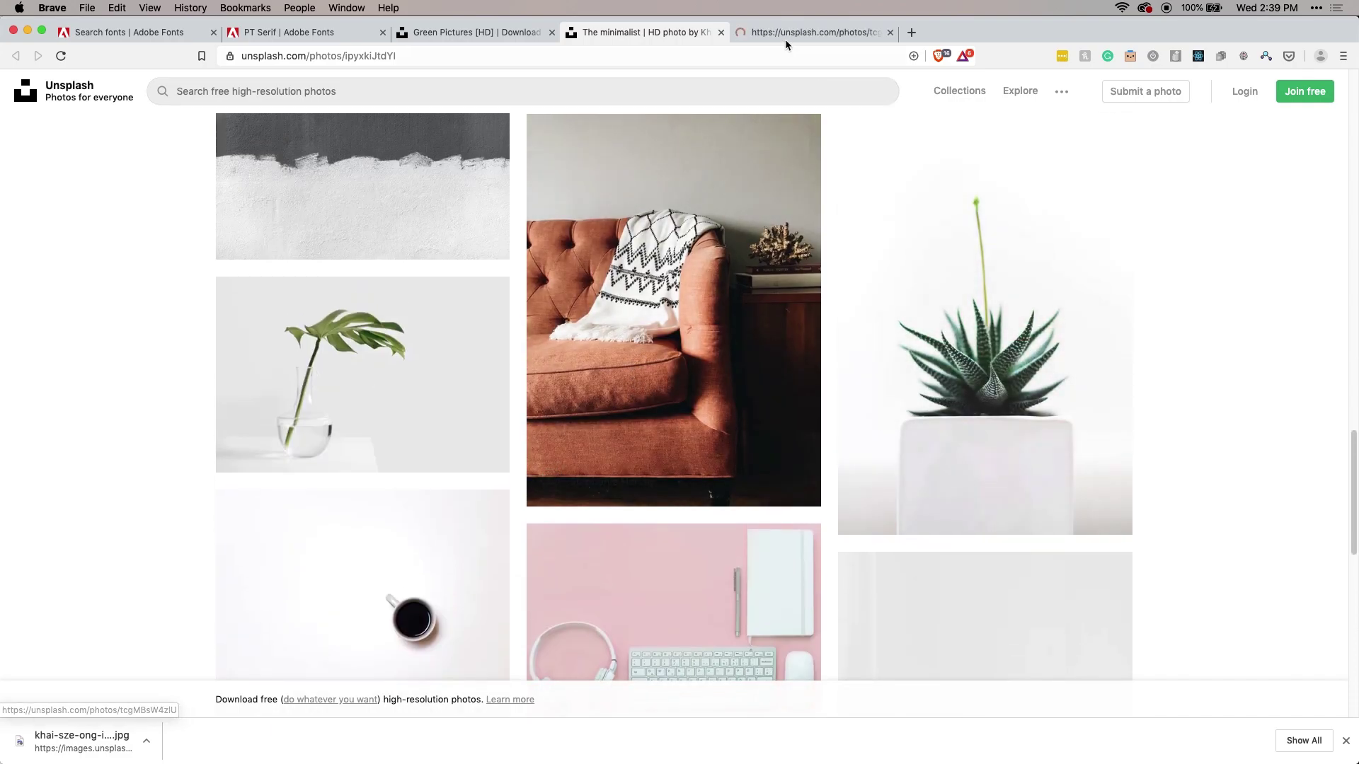
# - Download the photo of the spiky succulent in the square white pot as a JPEG image
pyautogui.click(784, 34)
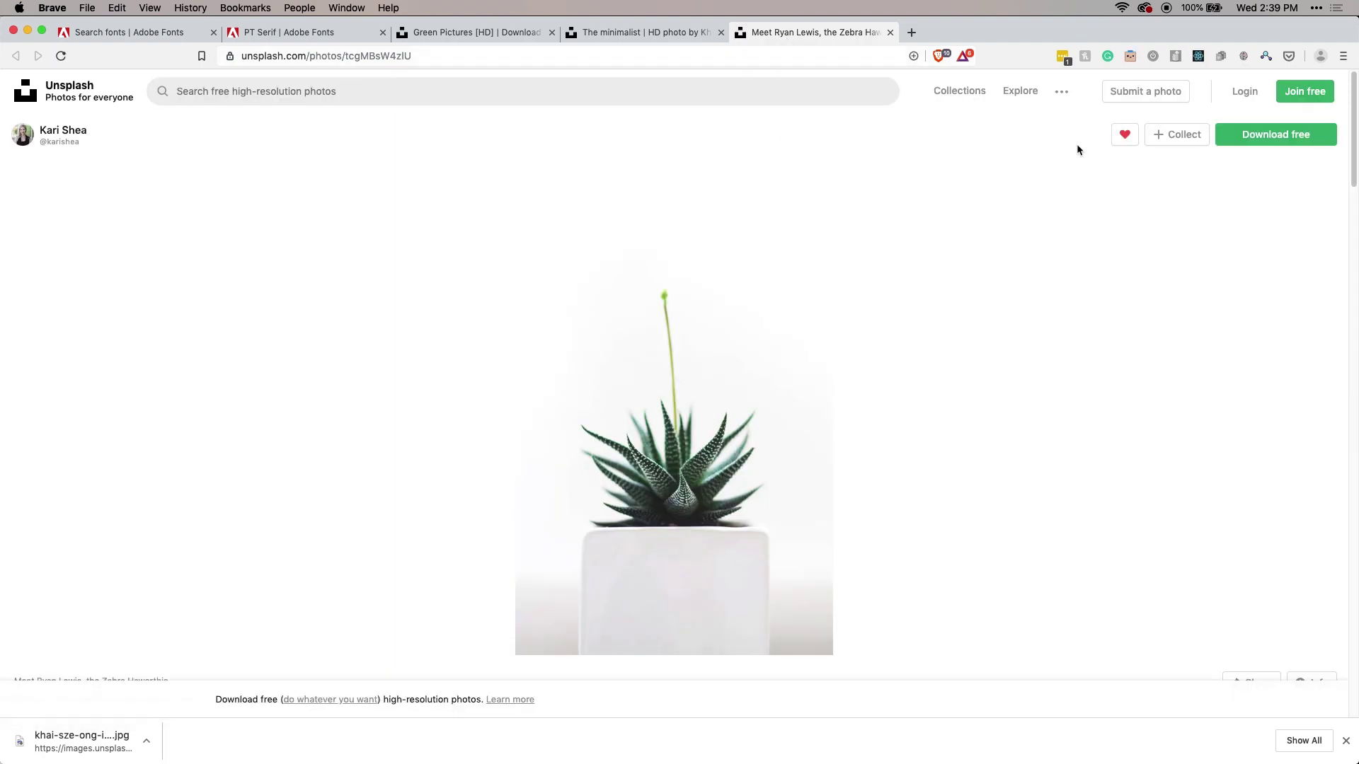
pyautogui.click(1274, 133)
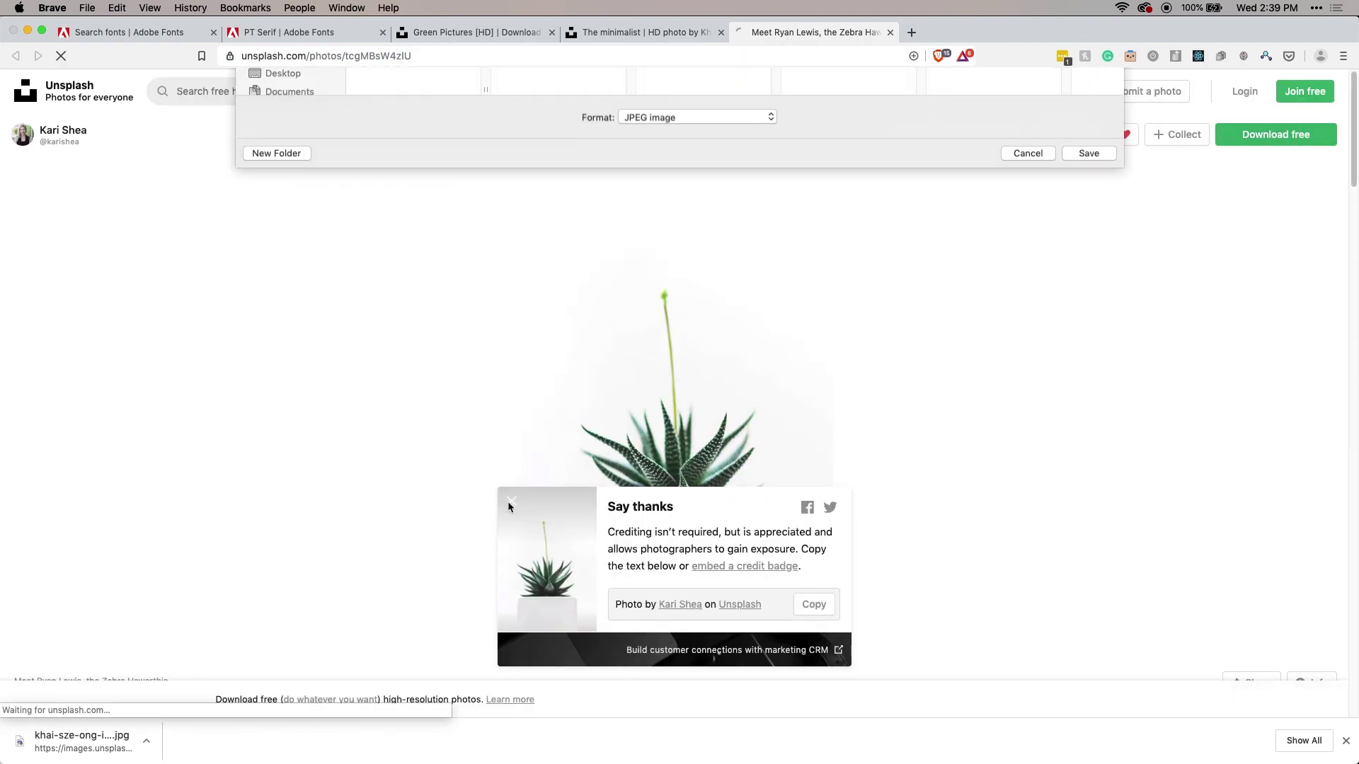
pyautogui.click(1088, 370)
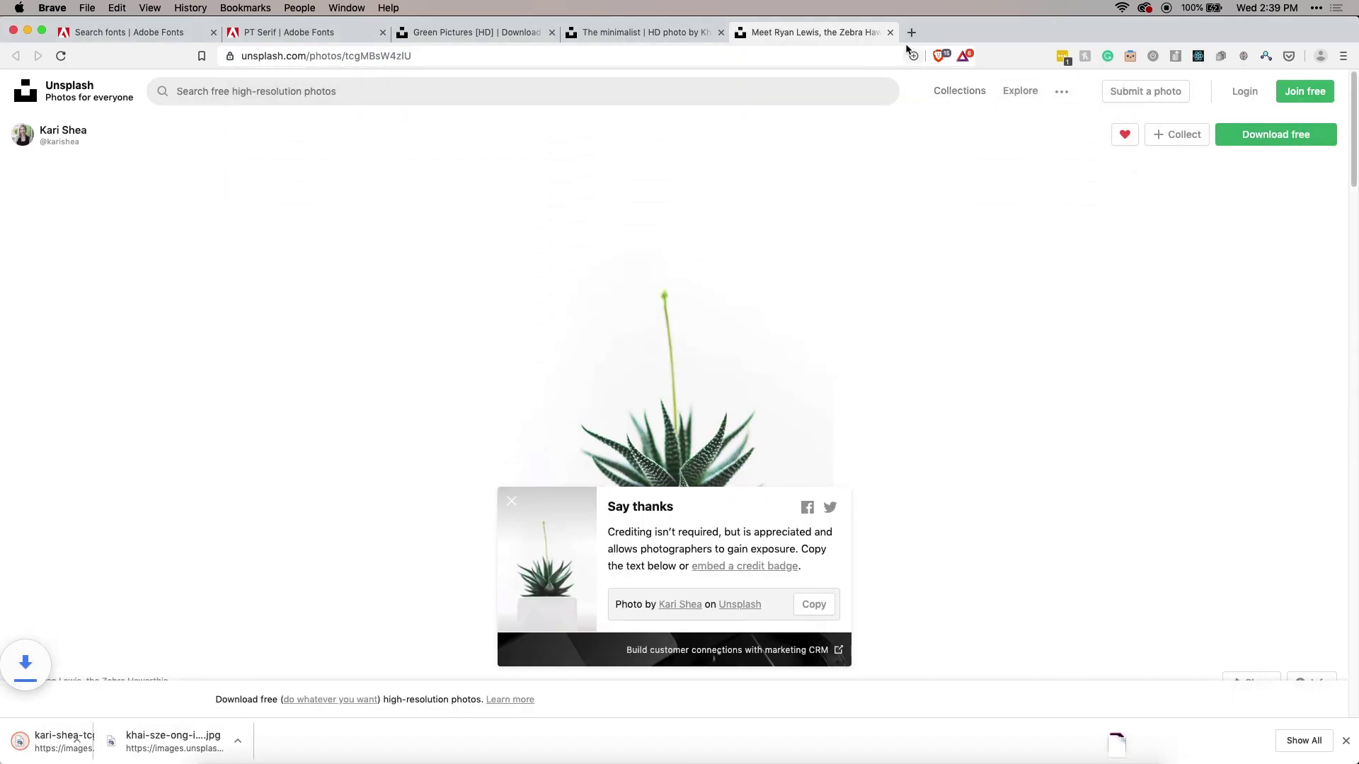
# - Find the spiky succulent in a mint-green pot among the related photos and download it as a JPEG image
pyautogui.scroll(-8, 517, 559)
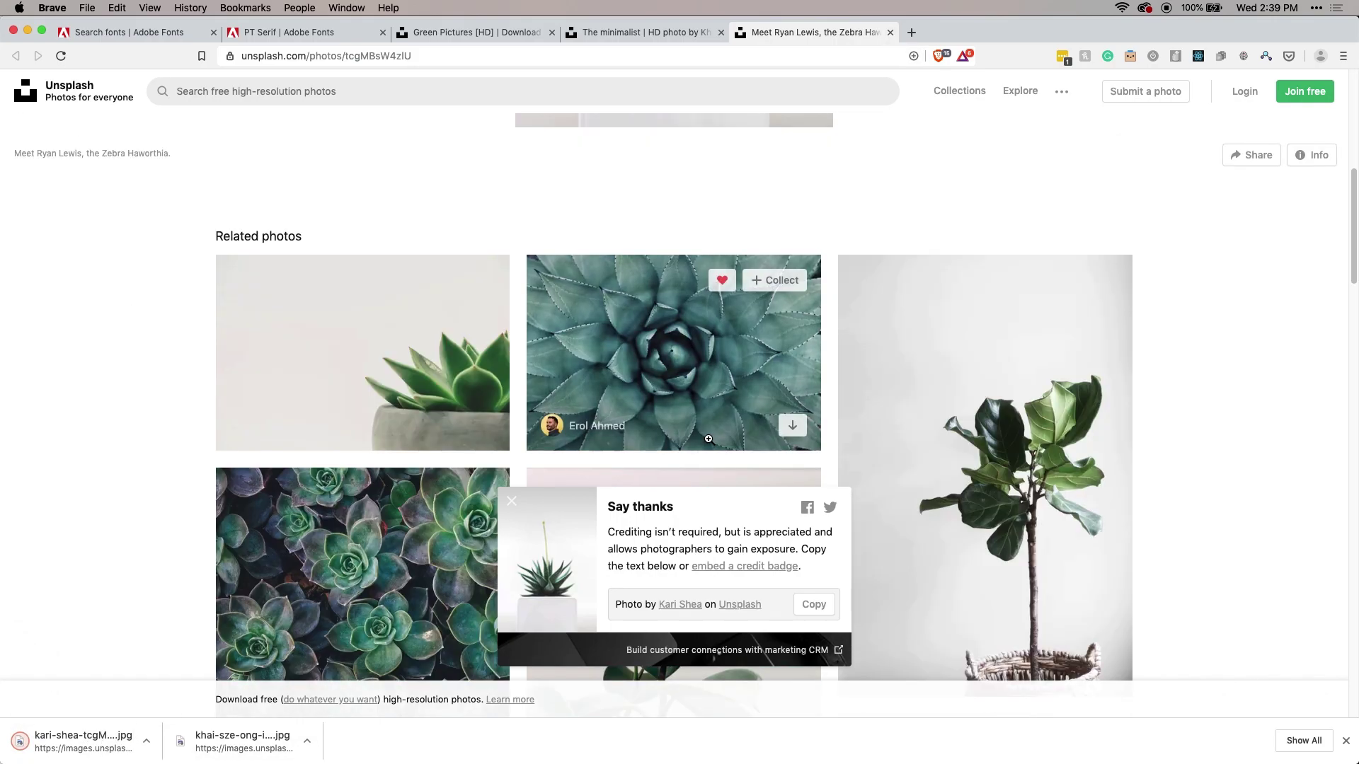
pyautogui.click(512, 502)
pyautogui.scroll(-8, 671, 389)
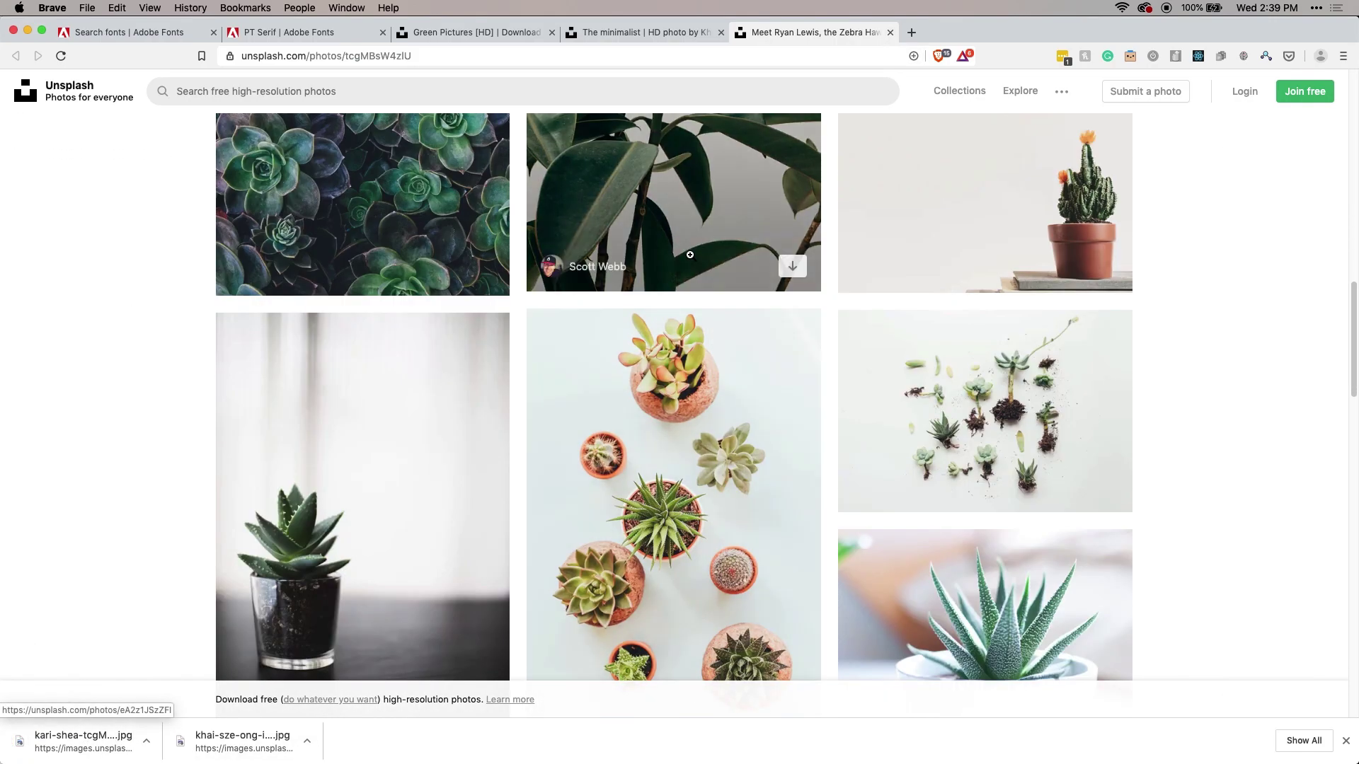
pyautogui.scroll(-5, 700, 240)
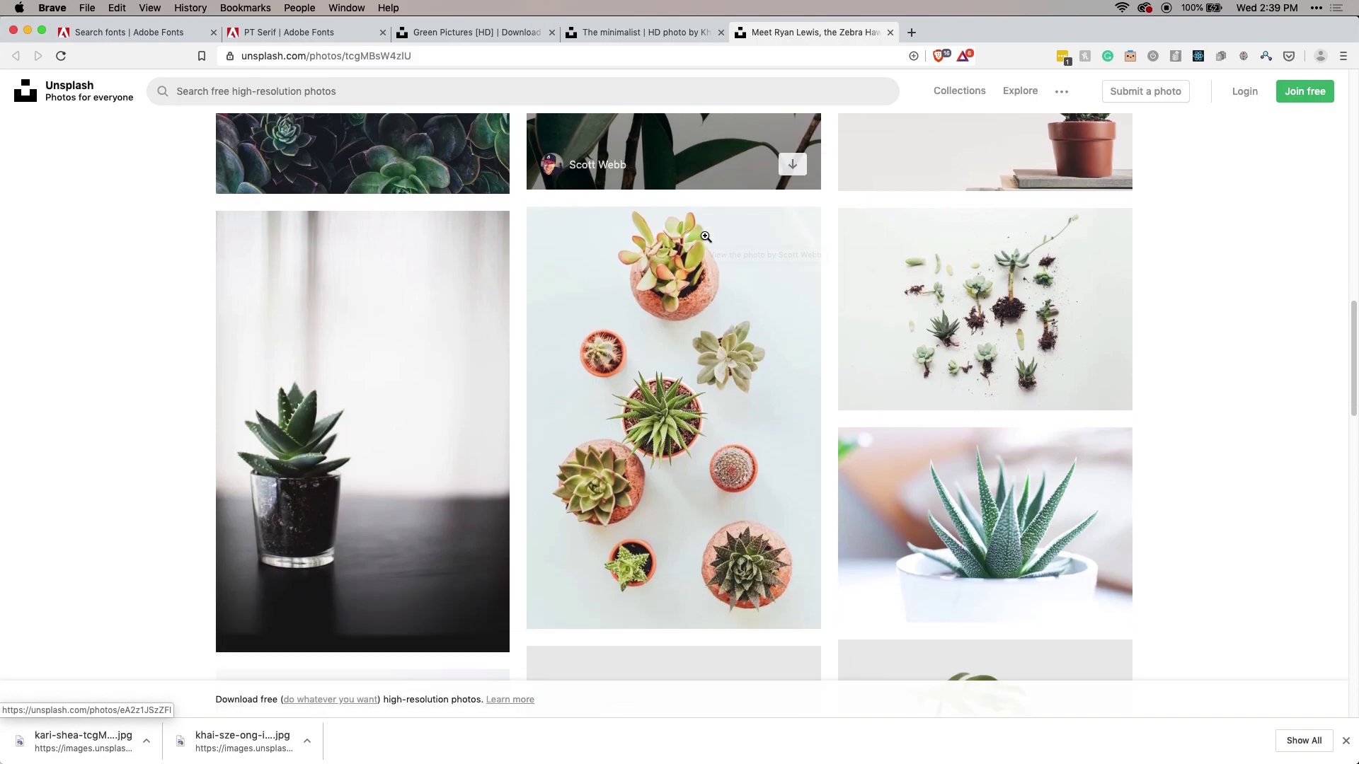
pyautogui.scroll(-6, 706, 236)
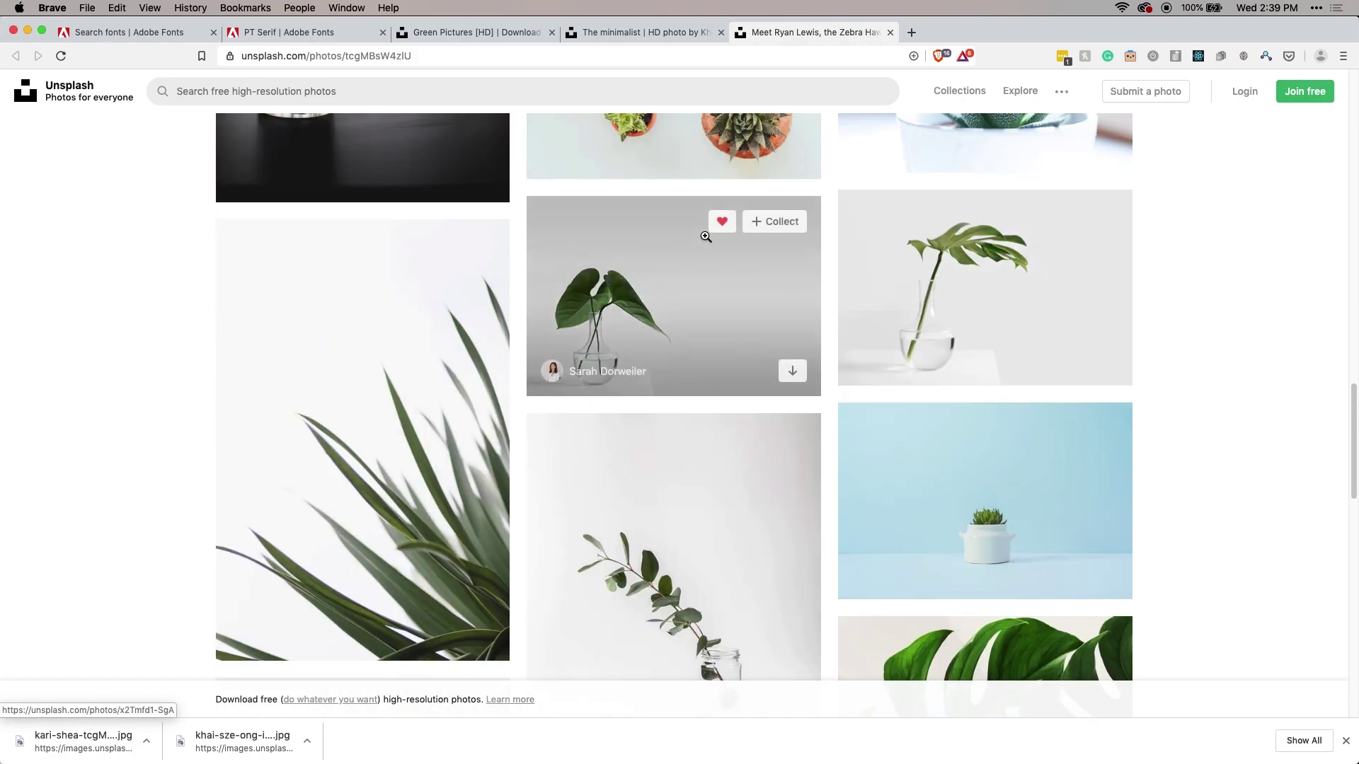
pyautogui.scroll(-6, 705, 236)
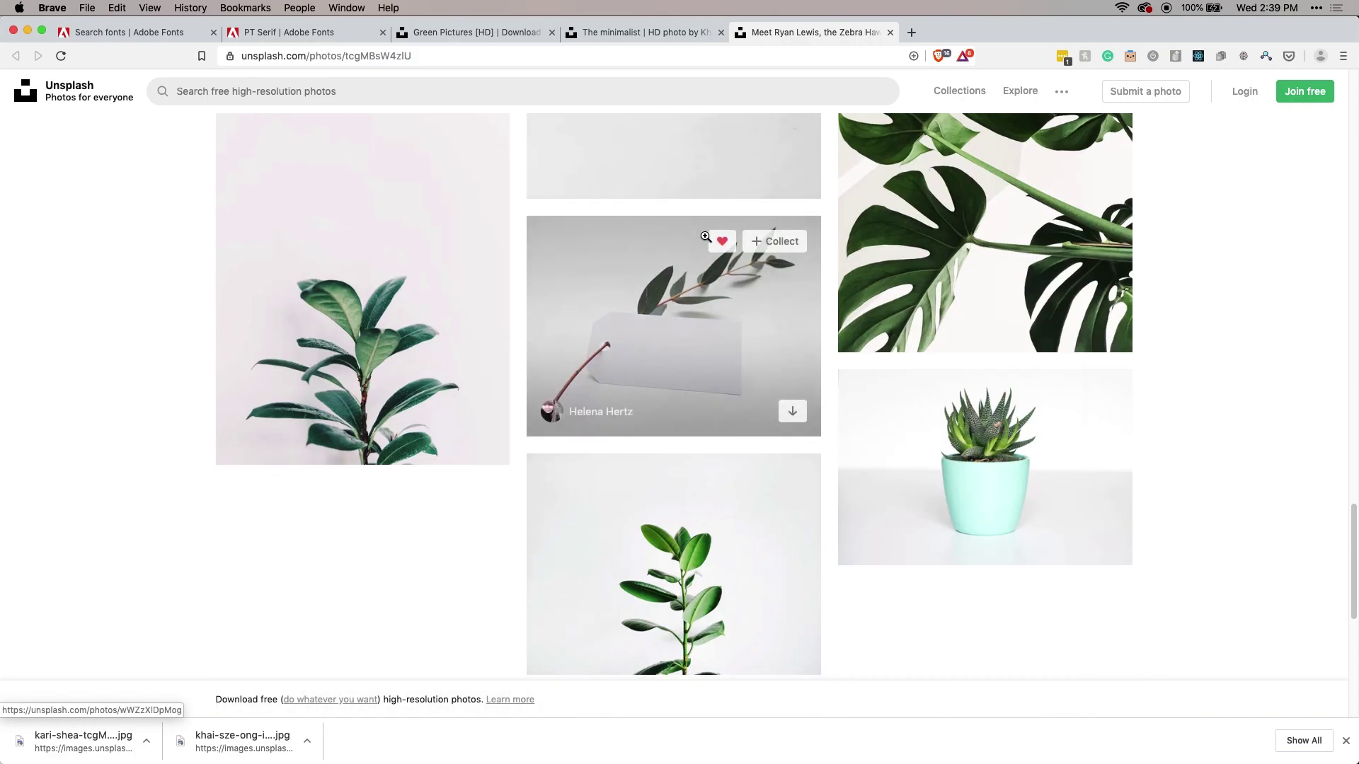
pyautogui.rightClick(1011, 460)
pyautogui.click(1013, 458)
pyautogui.scroll(-6, 750, 372)
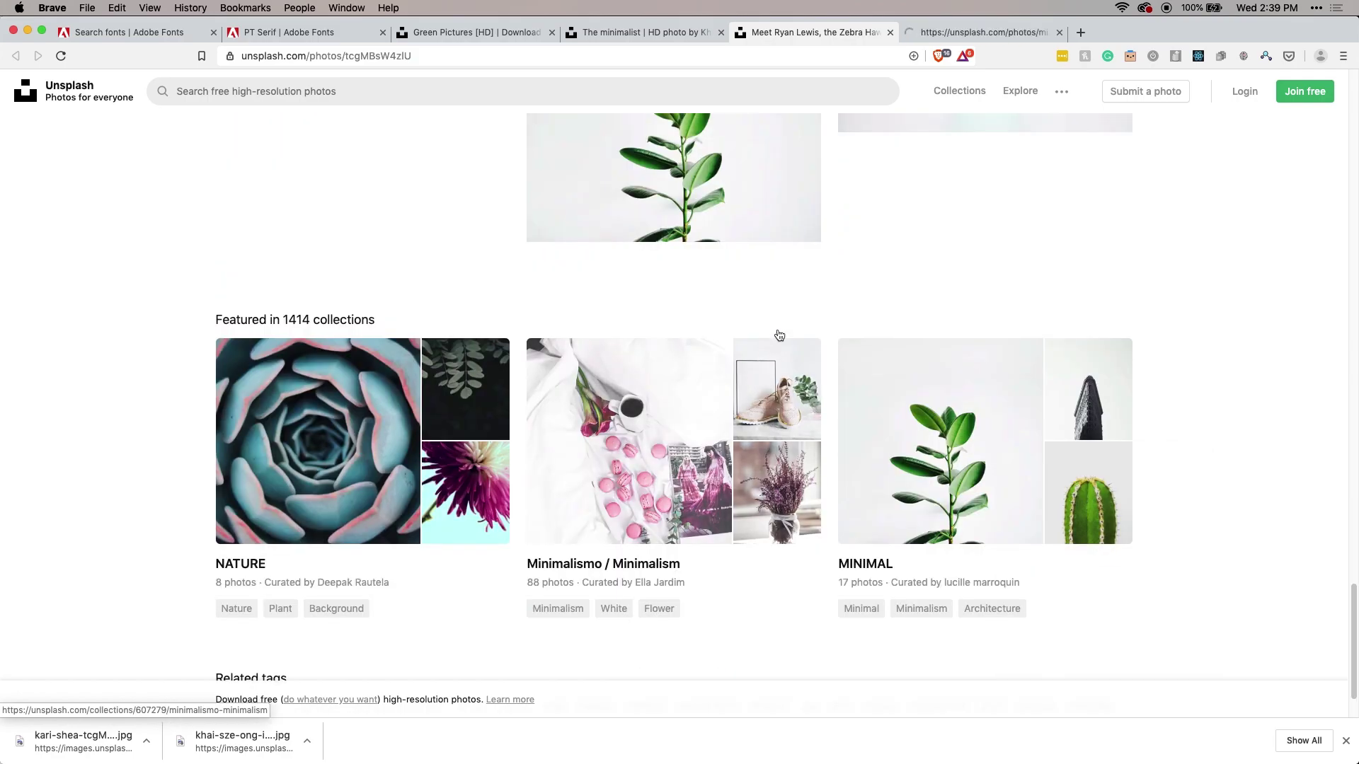
pyautogui.click(916, 30)
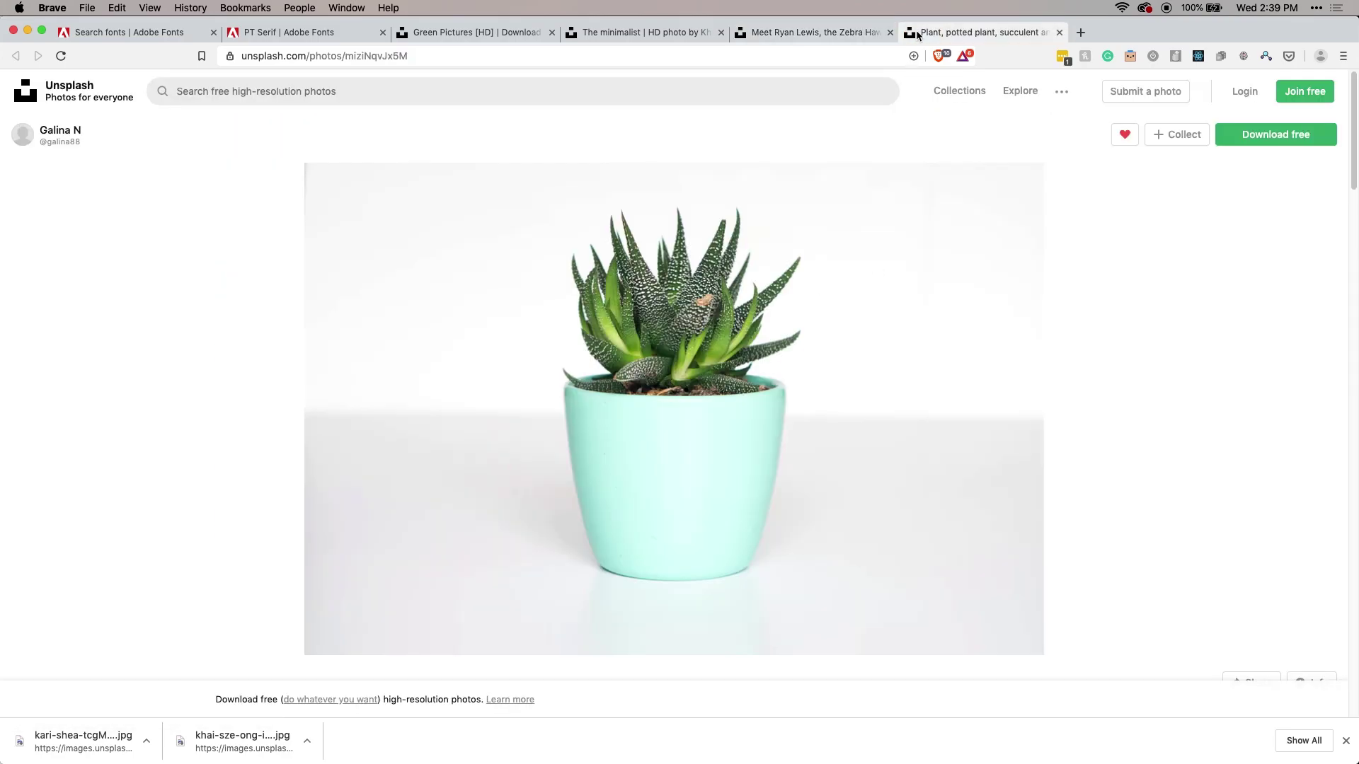
pyautogui.click(1265, 135)
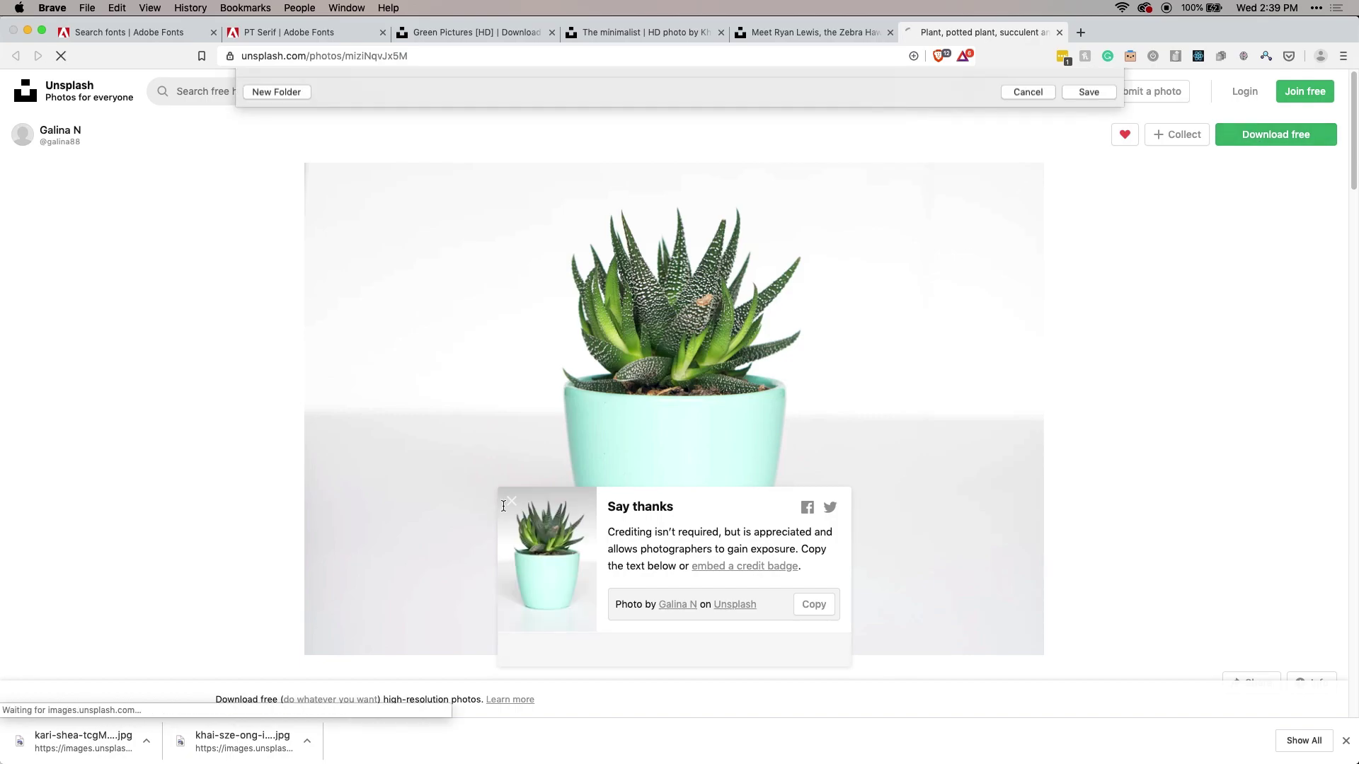
pyautogui.click(1093, 369)
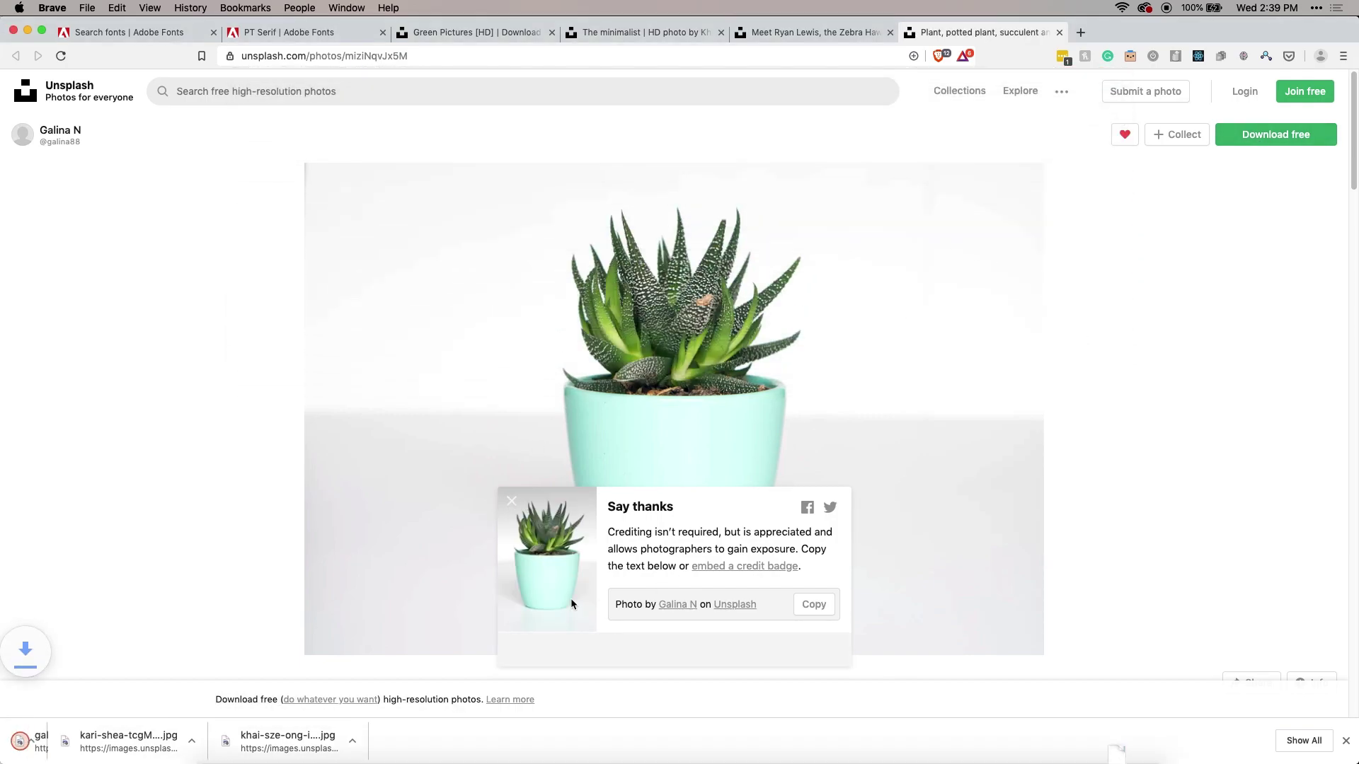
# - Find the cactus in an orange pot against a pink background among the related photos and download it as a JPEG image
pyautogui.scroll(-10, 658, 403)
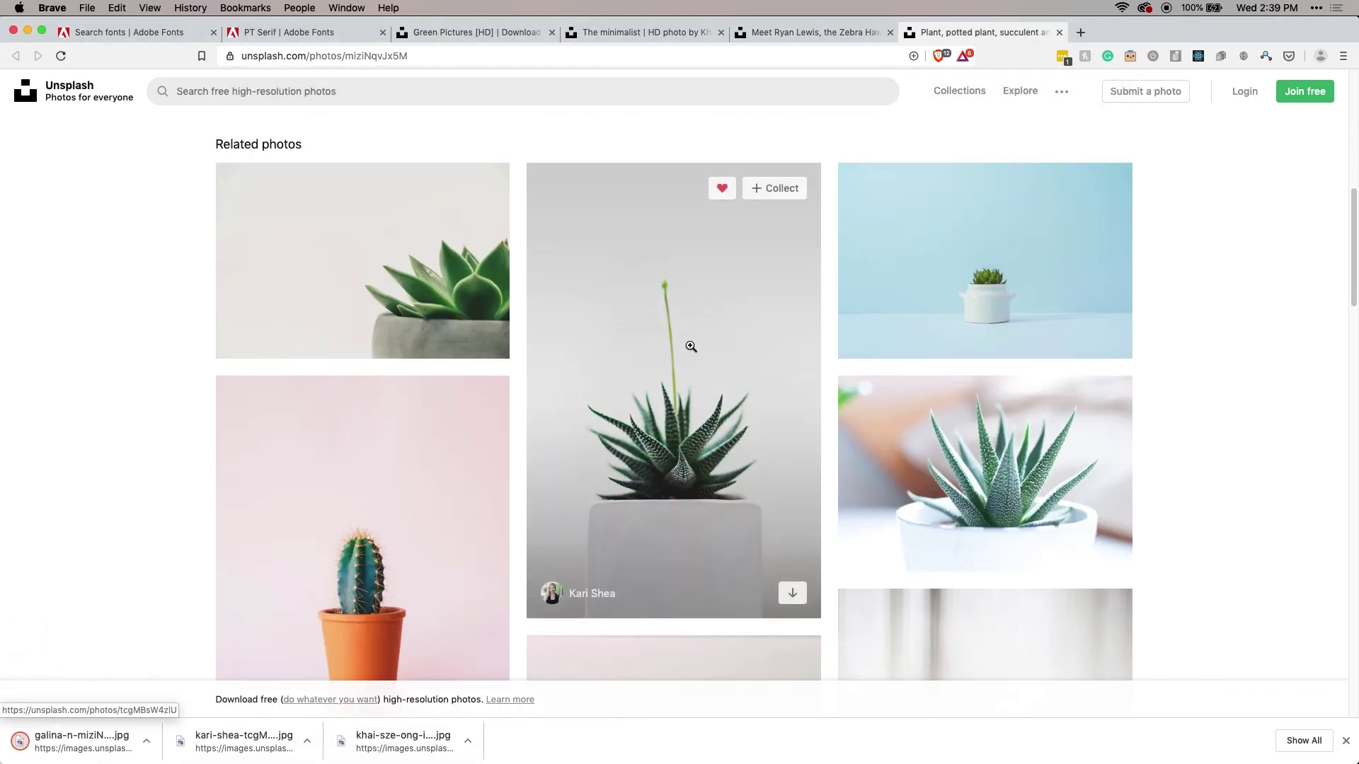
pyautogui.scroll(-4, 690, 341)
pyautogui.rightClick(377, 330)
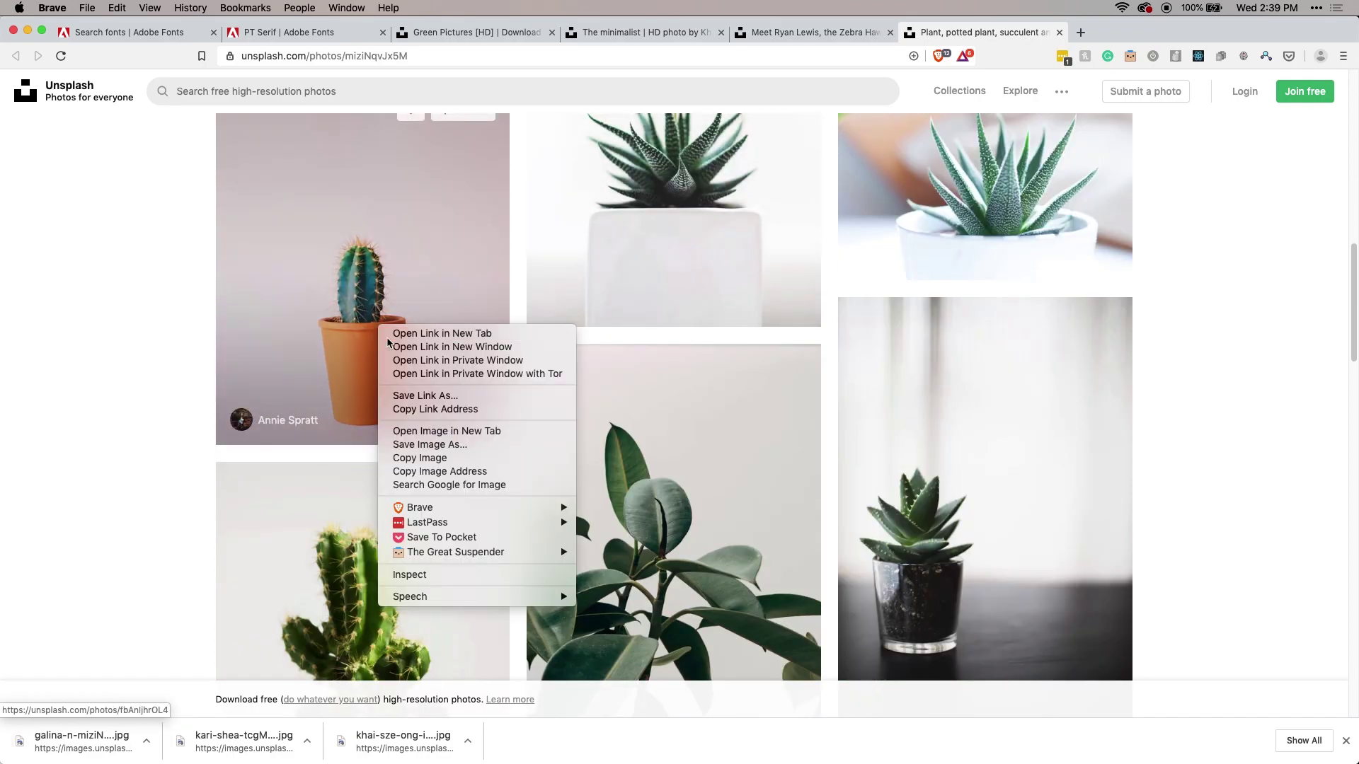
pyautogui.click(389, 334)
pyautogui.click(1132, 32)
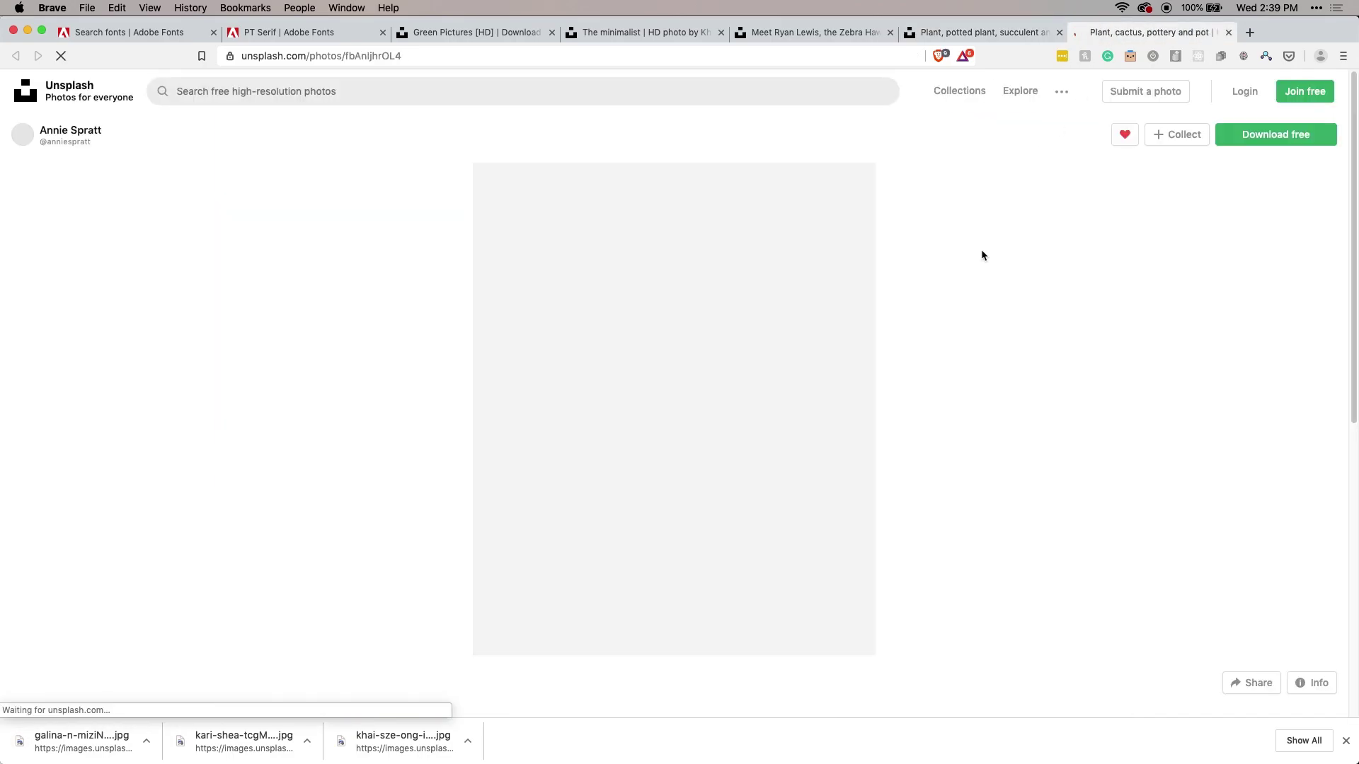
pyautogui.click(1252, 135)
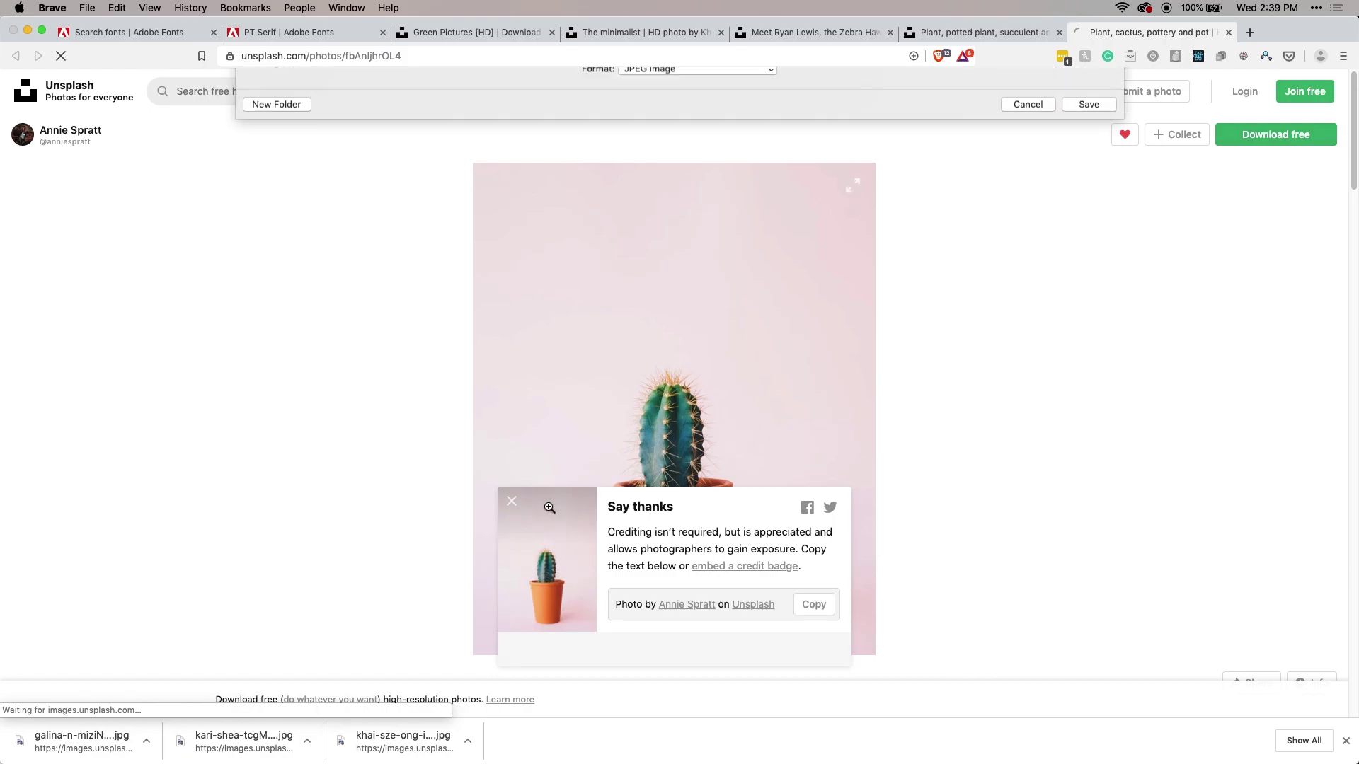
pyautogui.click(1083, 370)
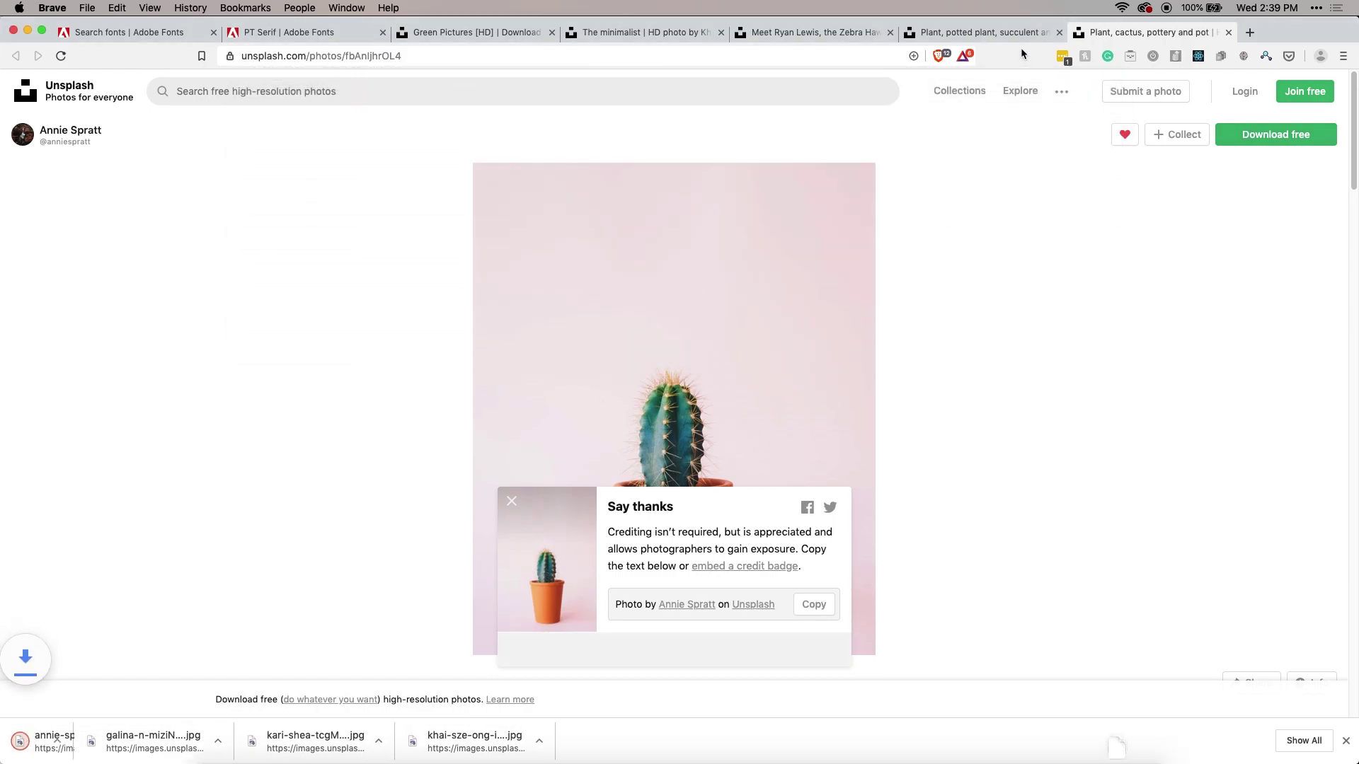
# - Return to the mint-pot photo's related images and download the speckled-pot succulent on a blue background as a JPEG image
pyautogui.click(984, 33)
pyautogui.scroll(-1, 997, 416)
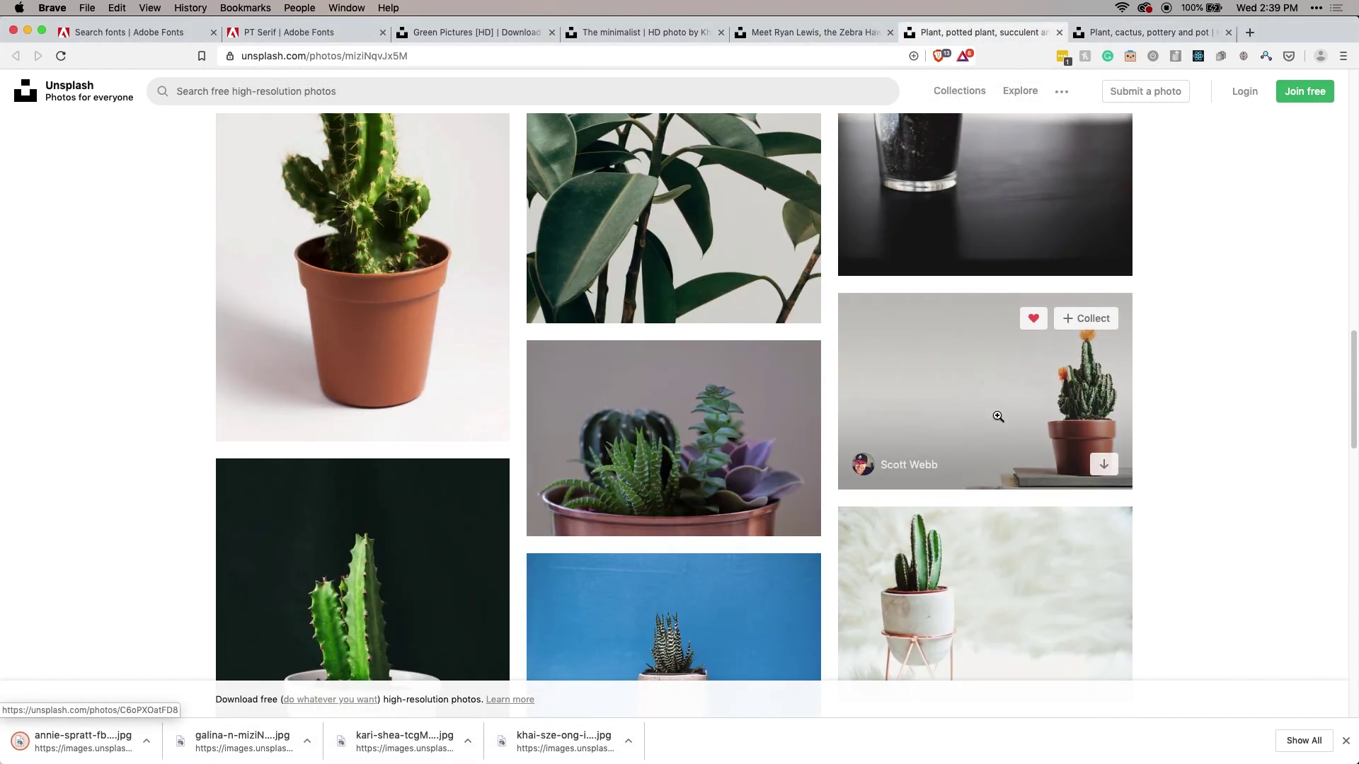
pyautogui.scroll(-5, 998, 416)
pyautogui.rightClick(685, 324)
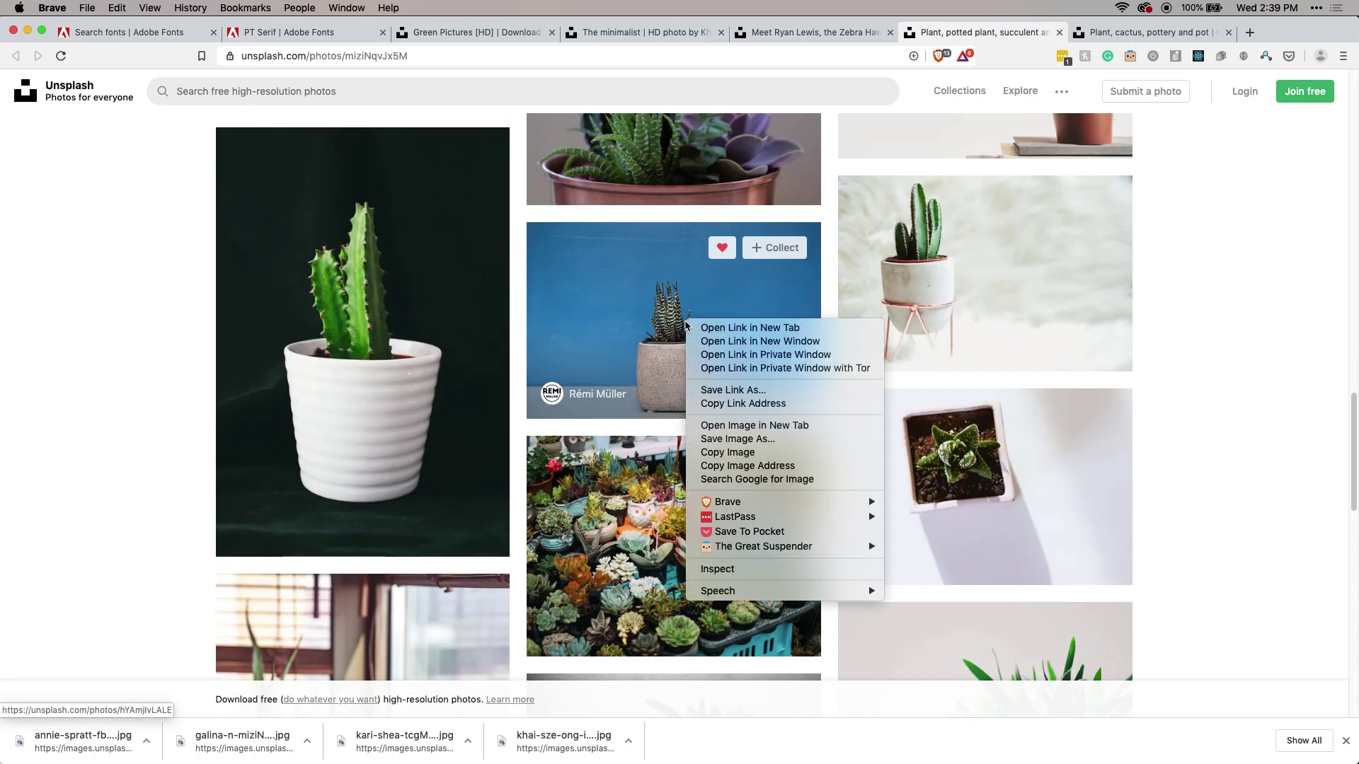
pyautogui.click(729, 328)
pyautogui.click(1166, 37)
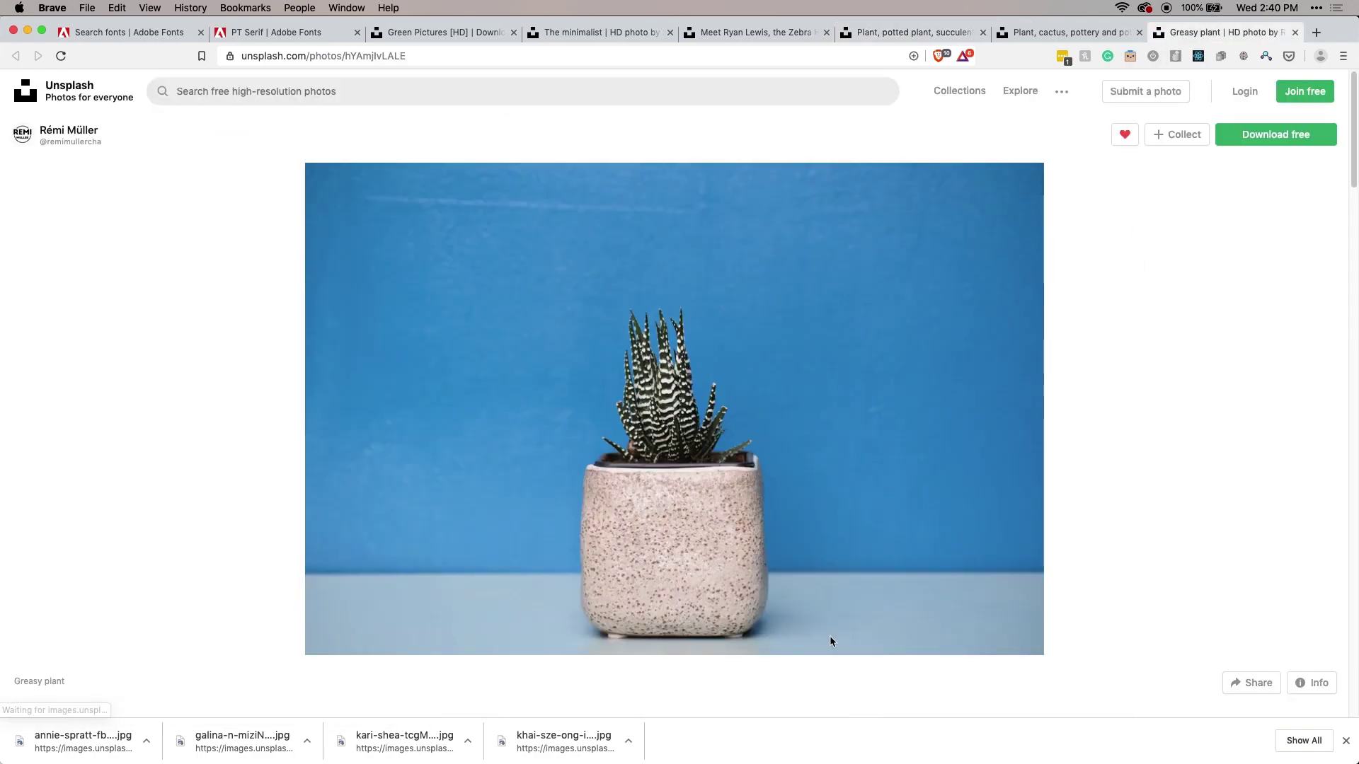
pyautogui.click(1273, 136)
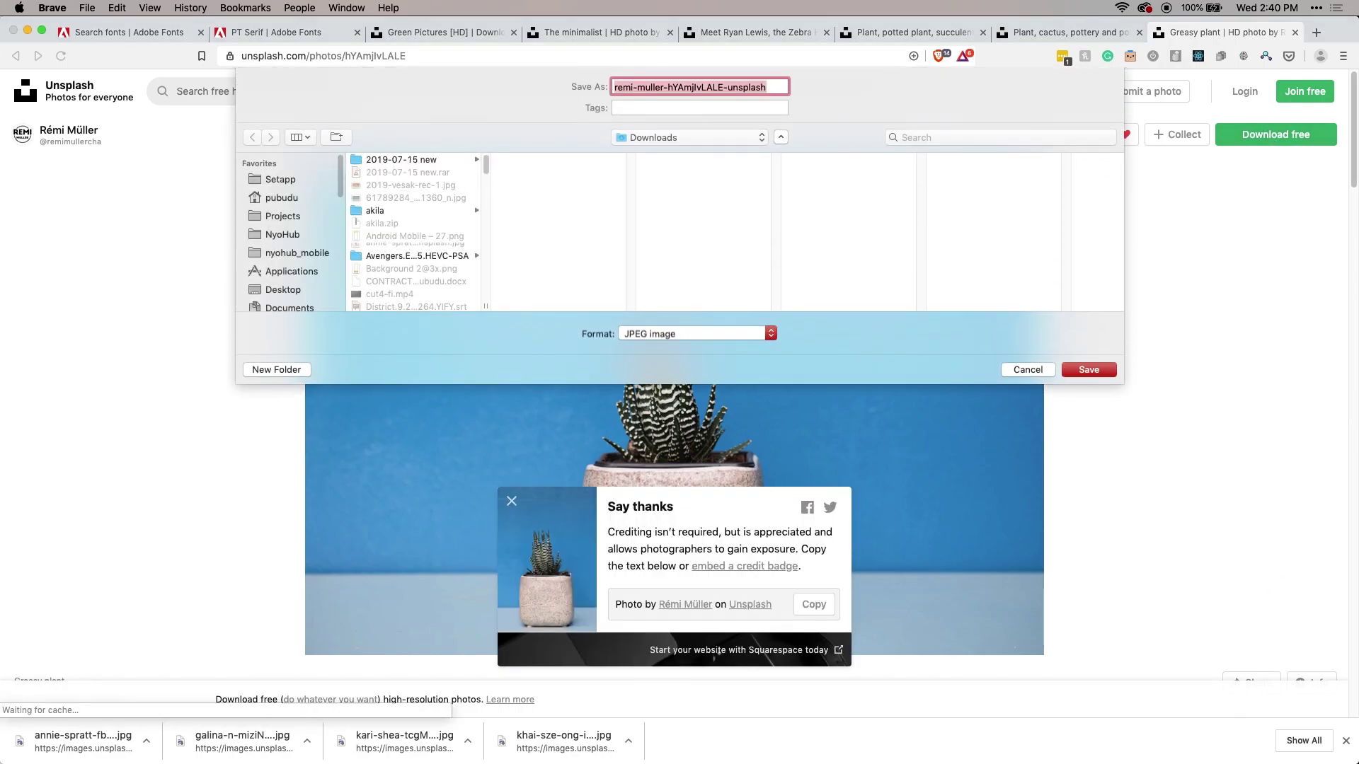
pyautogui.click(1087, 376)
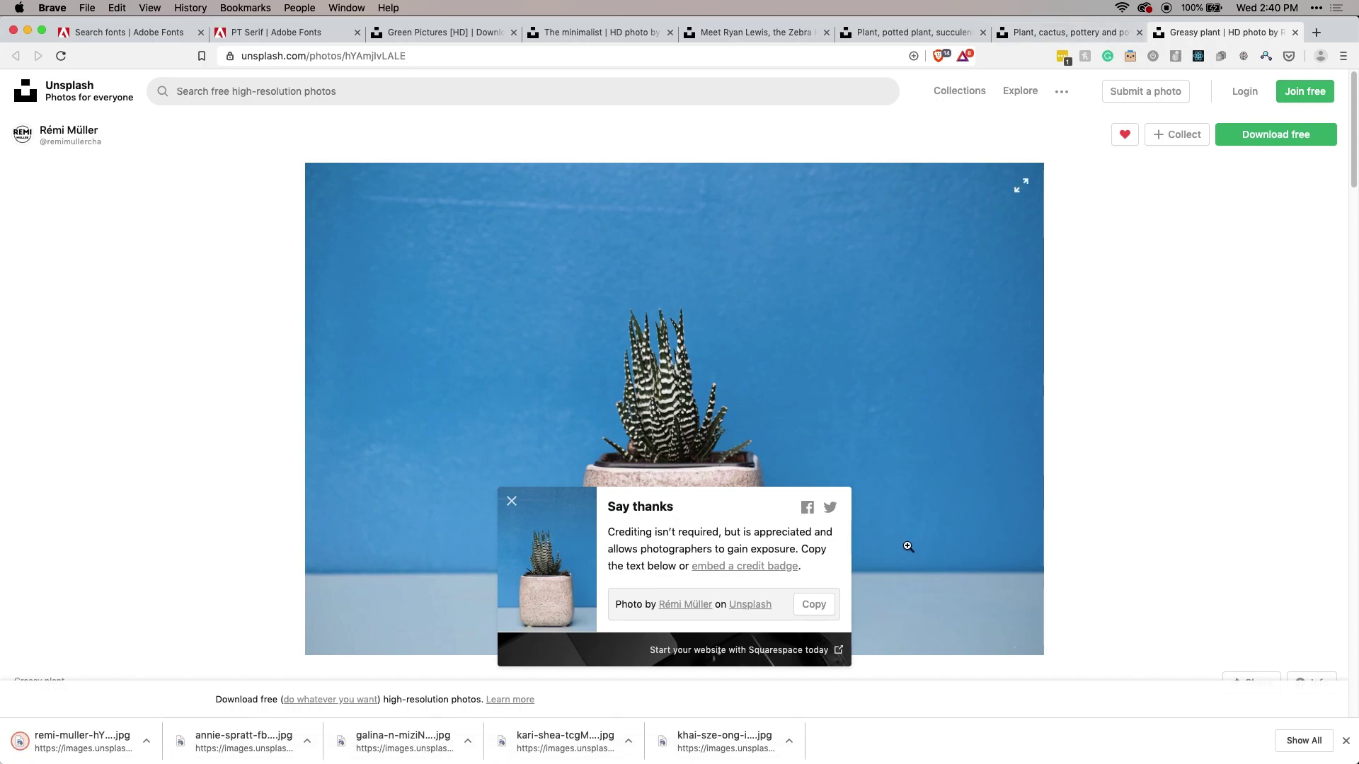
# - Find the round pink-flowered cactus in a white pot among the orange-pot cactus's related photos and open it in a new tab
pyautogui.click(1102, 32)
pyautogui.scroll(-5, 715, 286)
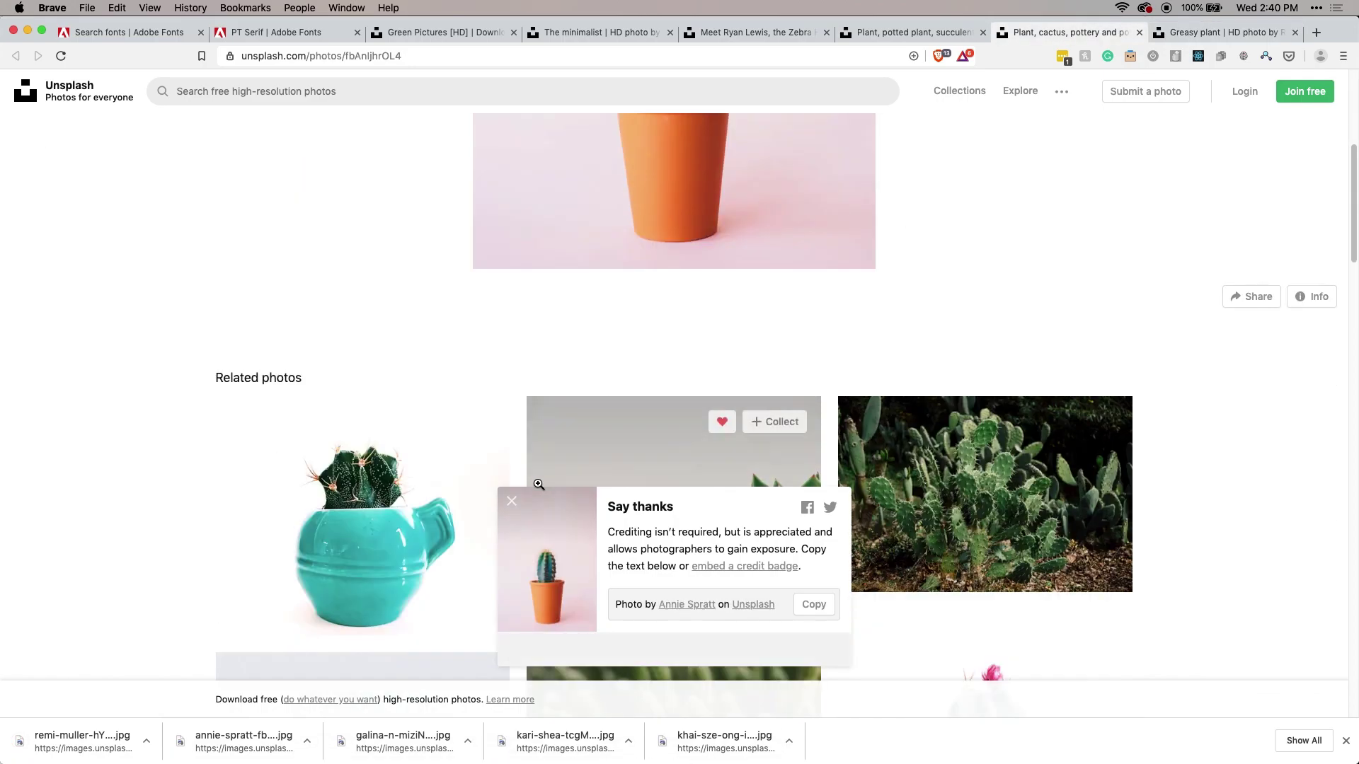
pyautogui.scroll(-4, 438, 368)
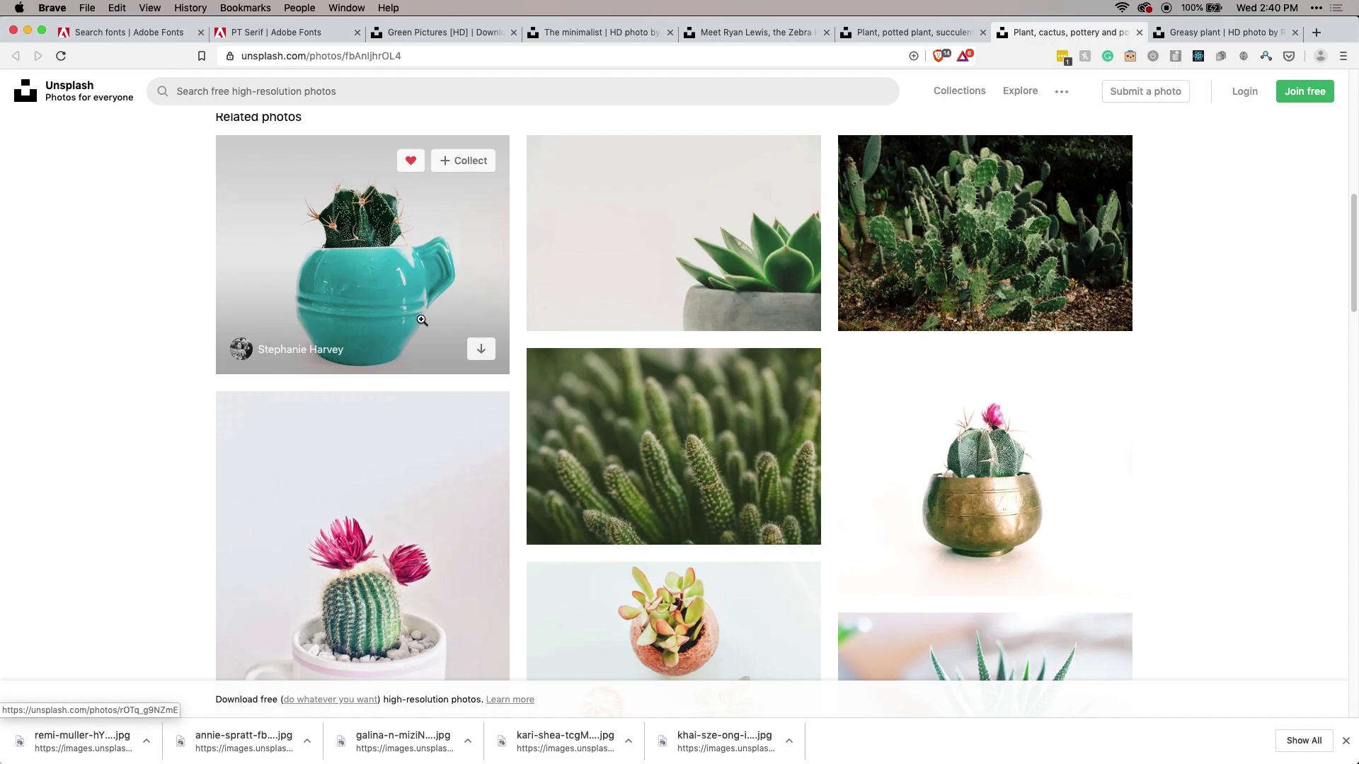
pyautogui.scroll(-10, 428, 318)
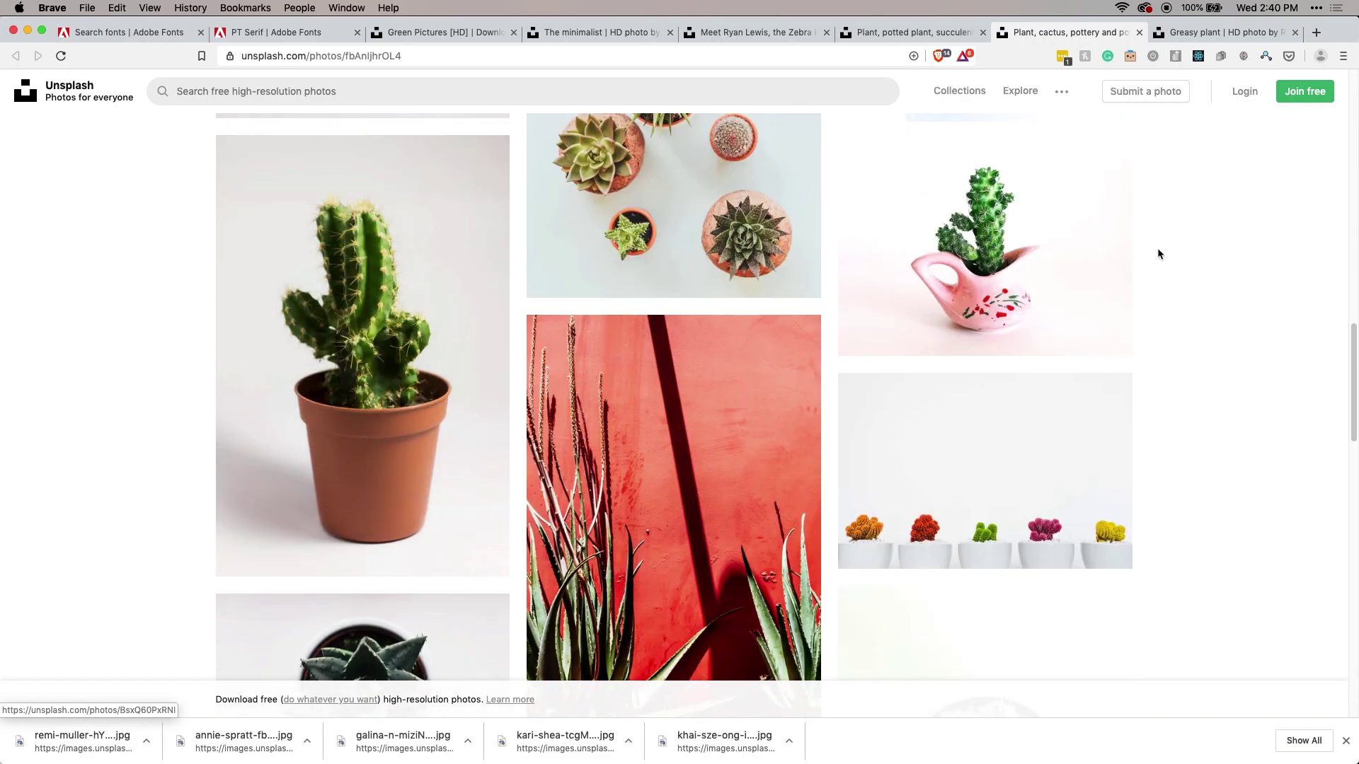
pyautogui.scroll(-5, 697, 312)
pyautogui.scroll(-3, 697, 312)
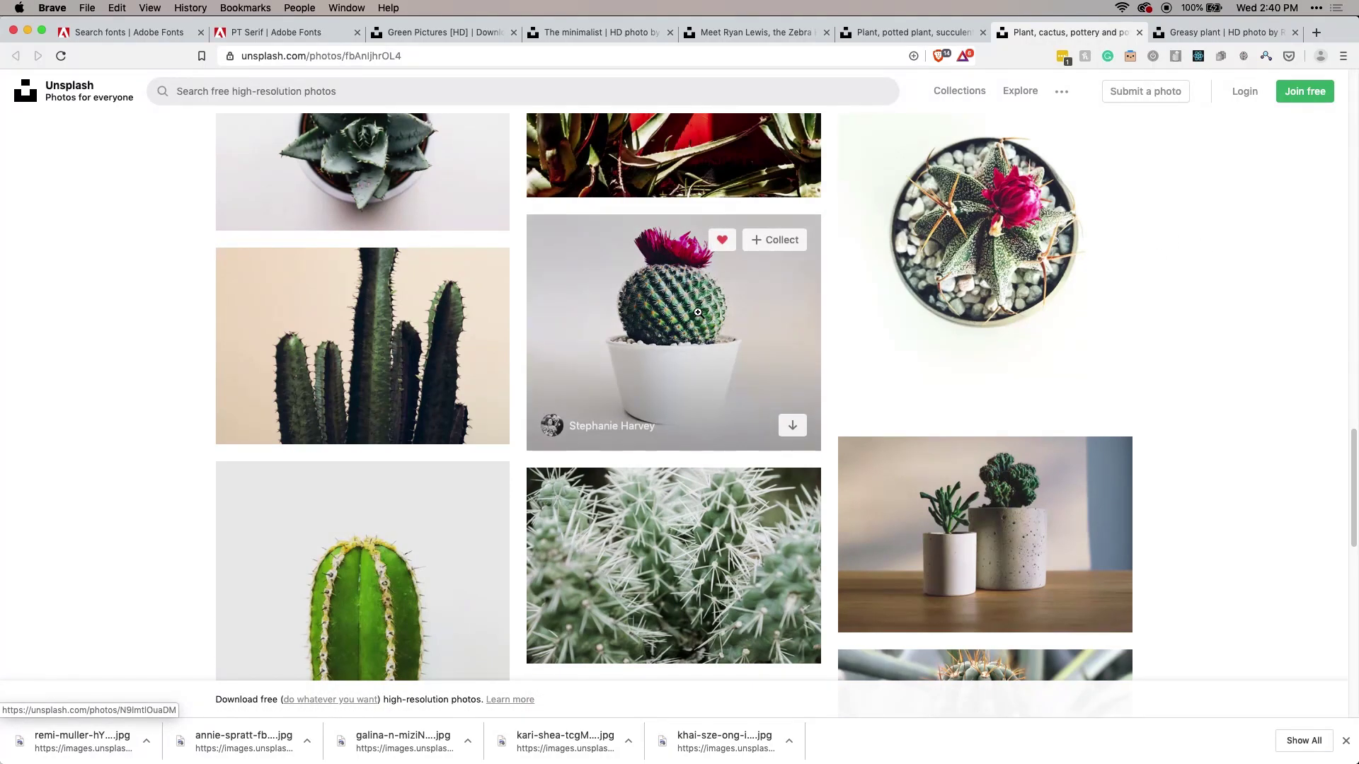
pyautogui.rightClick(697, 312)
pyautogui.click(709, 321)
pyautogui.scroll(-4, 708, 320)
pyautogui.scroll(-5, 708, 318)
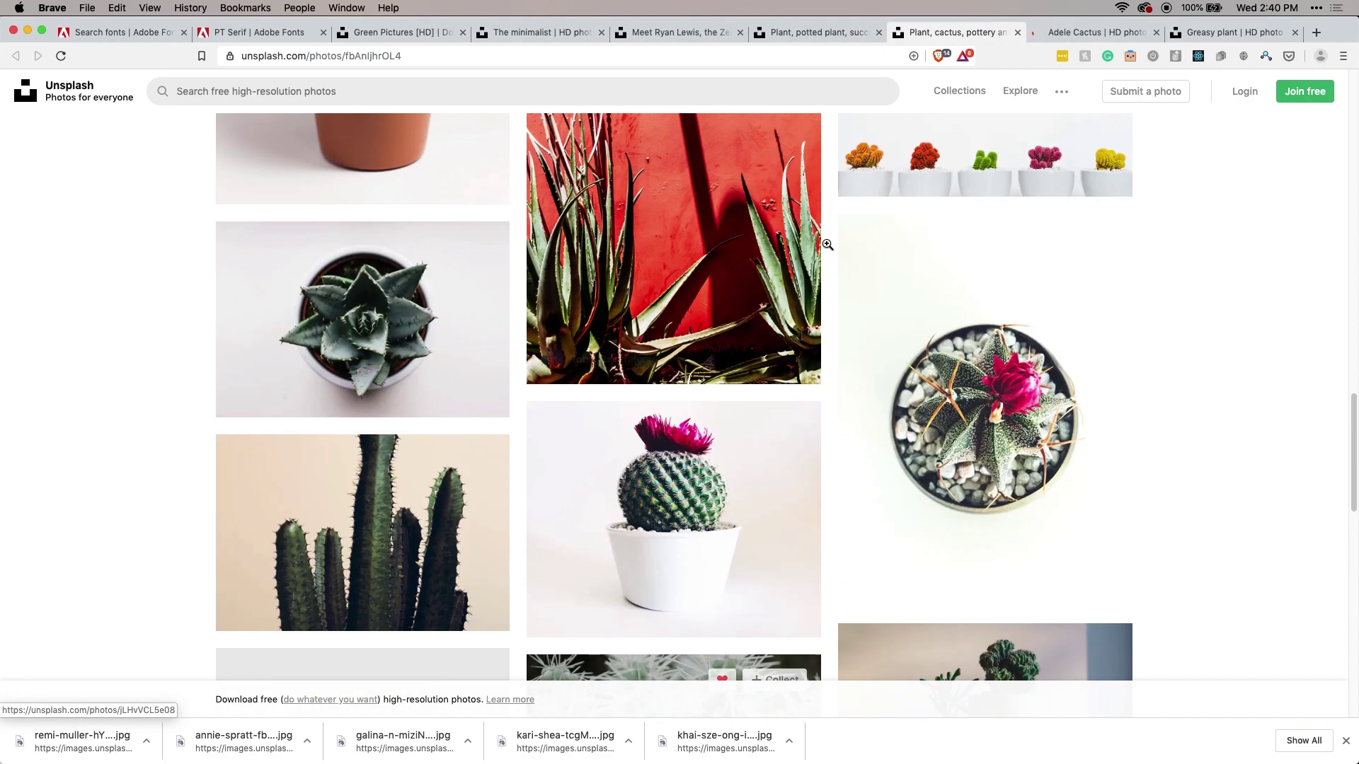
# - Download the pink-flowered cactus photo as a JPEG image into the Downloads folder
pyautogui.click(1092, 34)
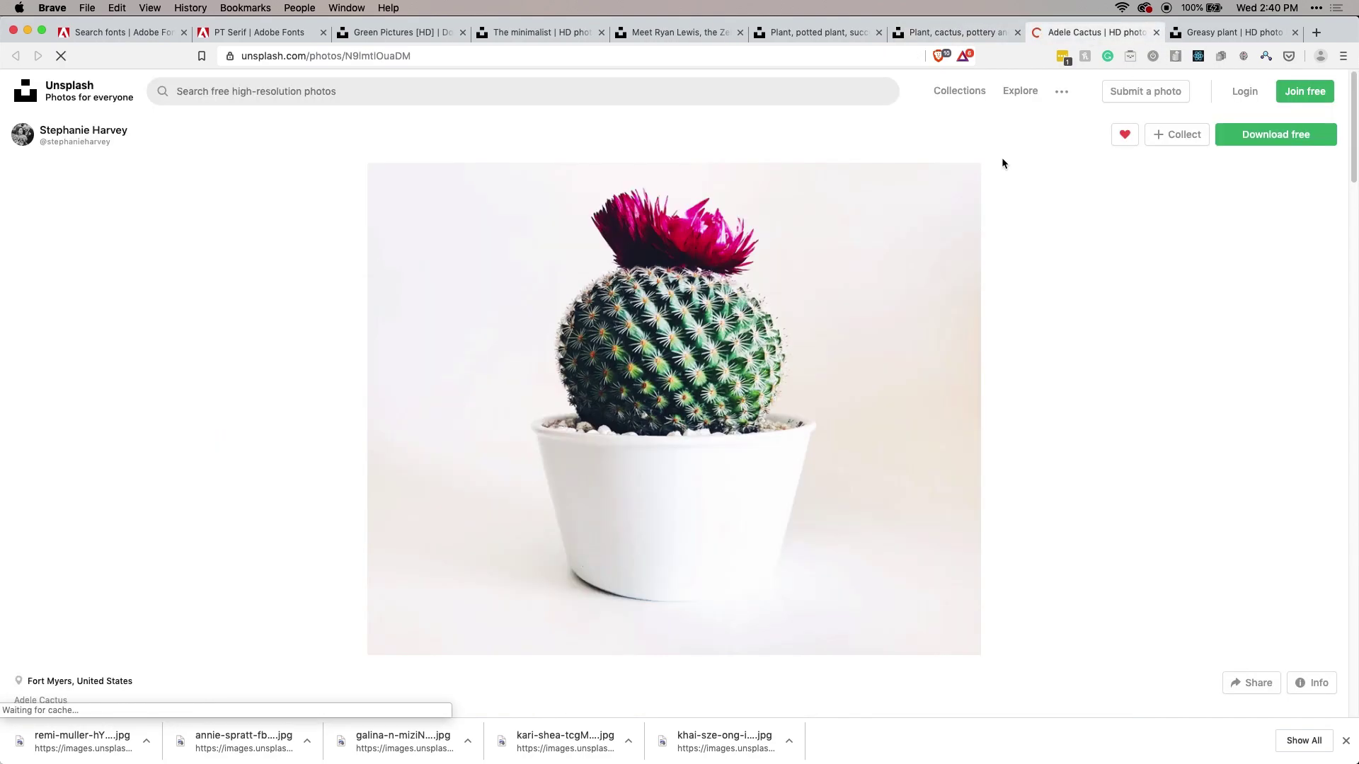
pyautogui.click(1228, 138)
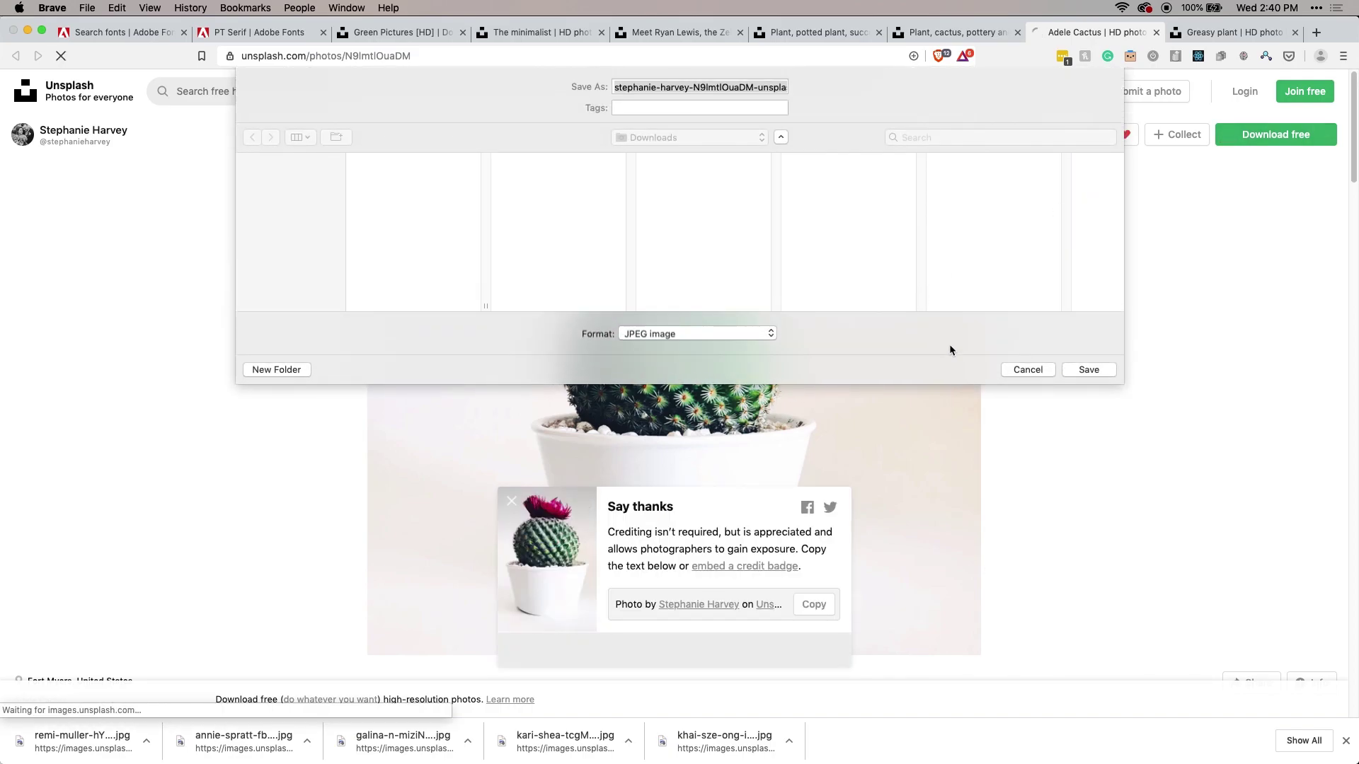
pyautogui.click(1088, 369)
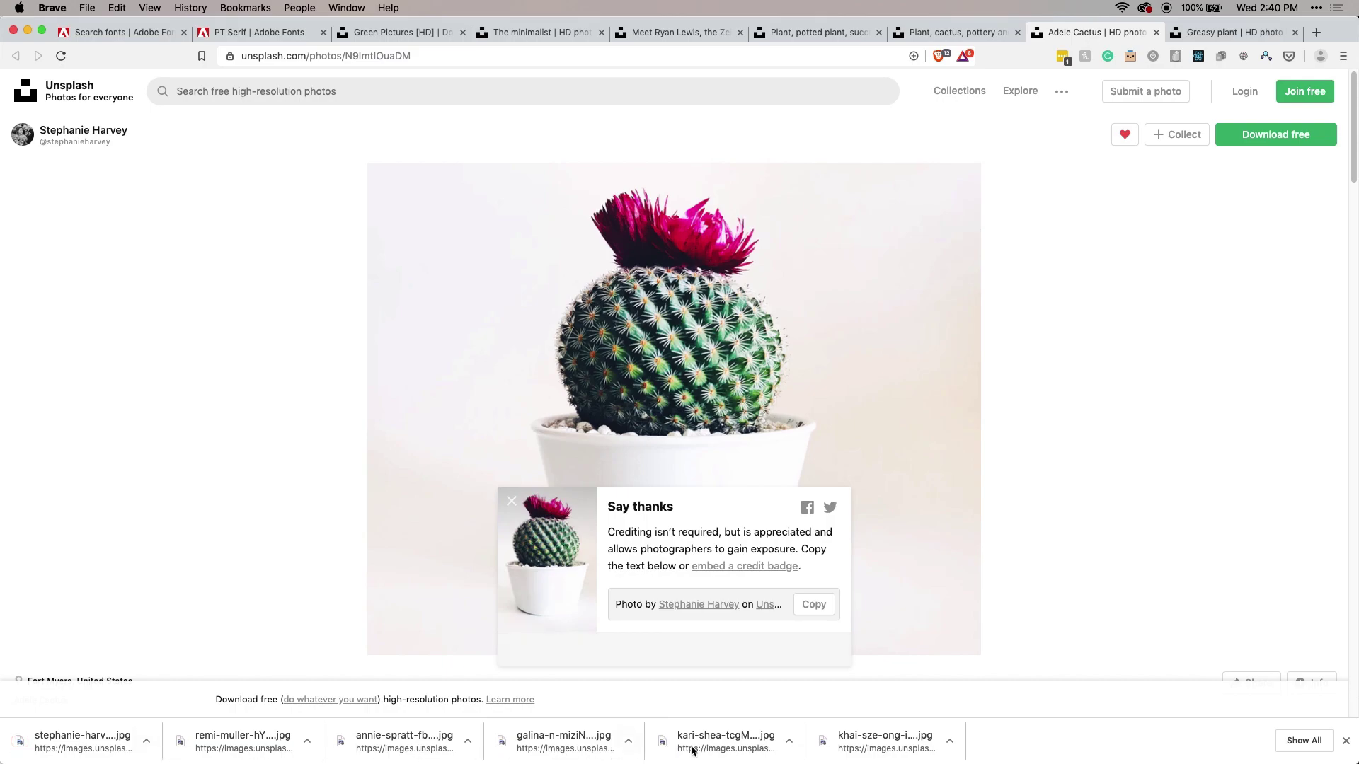
# - Switch to Adobe XD and extend the artboard downward to a height of about 2995 px
pyautogui.press('super+Tab')
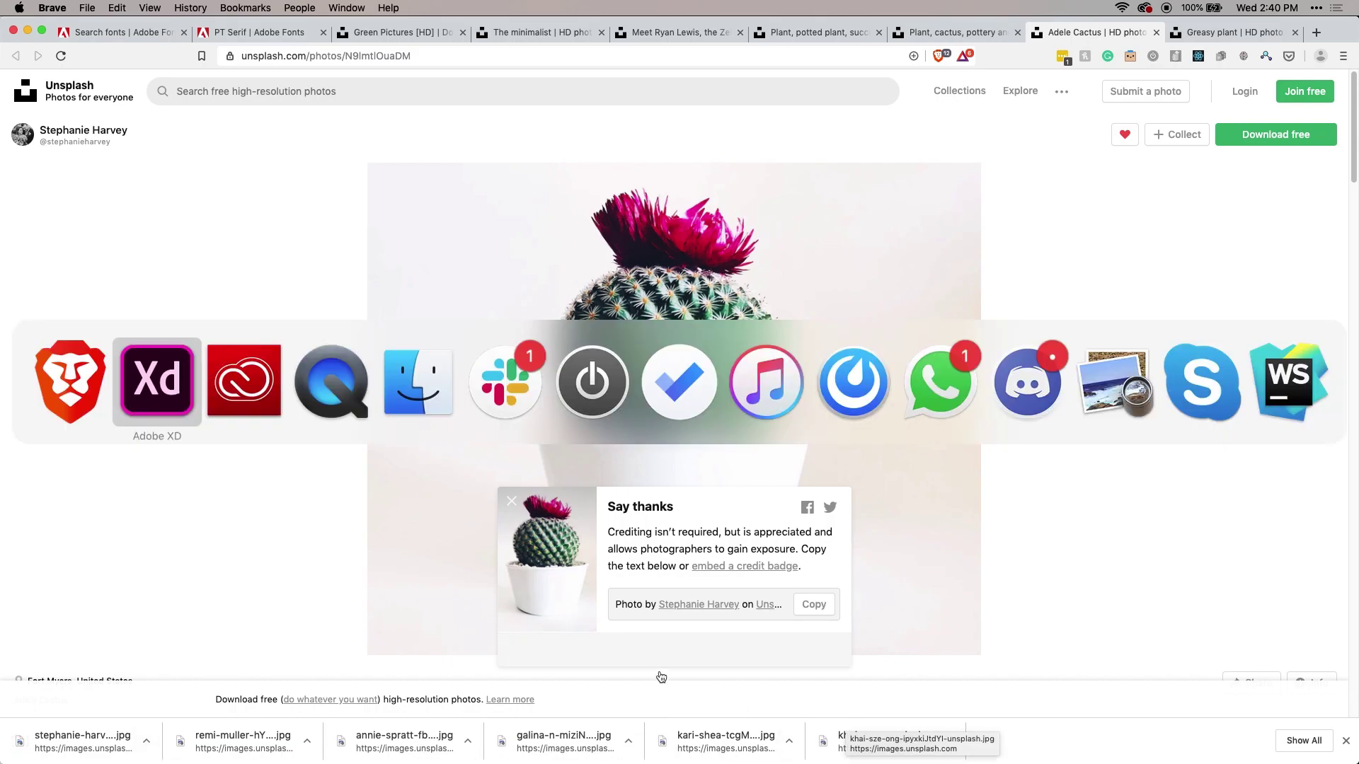
pyautogui.scroll(-5, 864, 545)
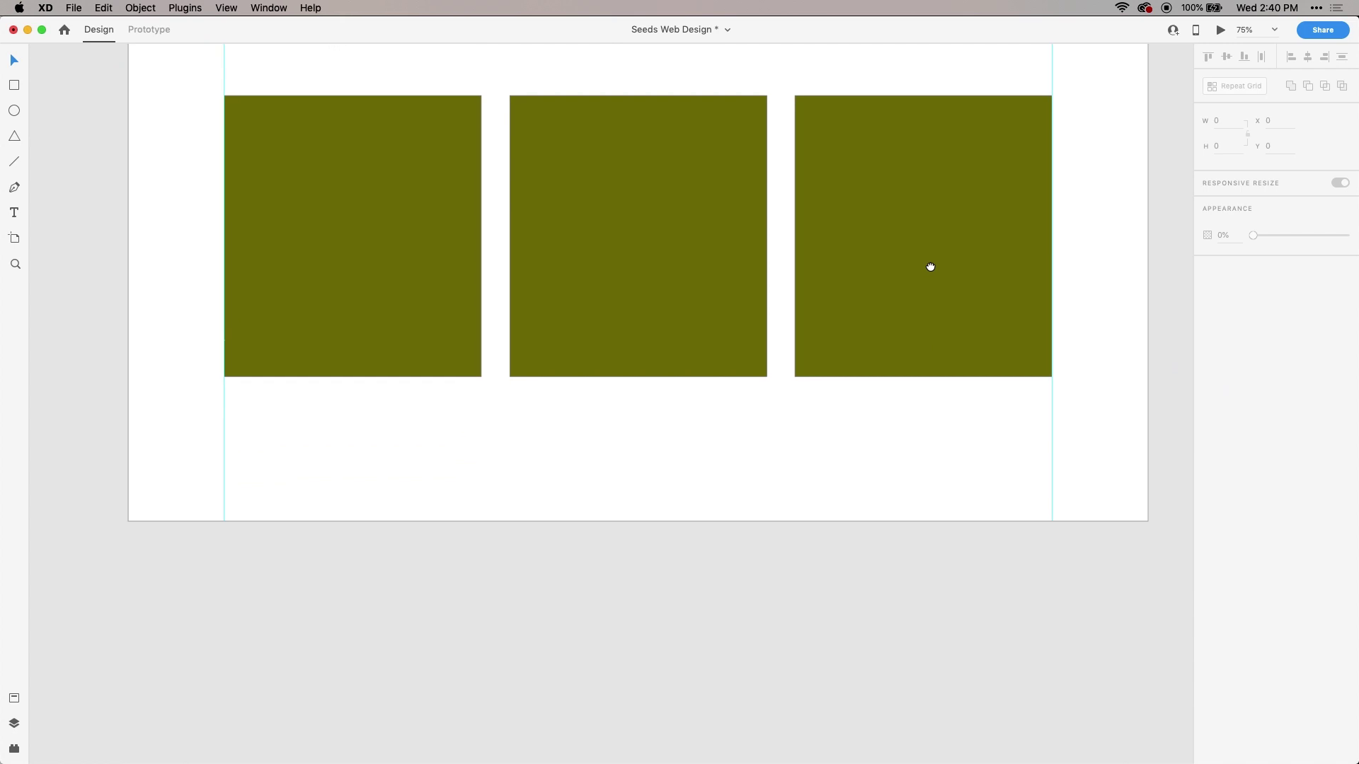
pyautogui.moveTo(759, 549); pyautogui.dragTo(706, 670)
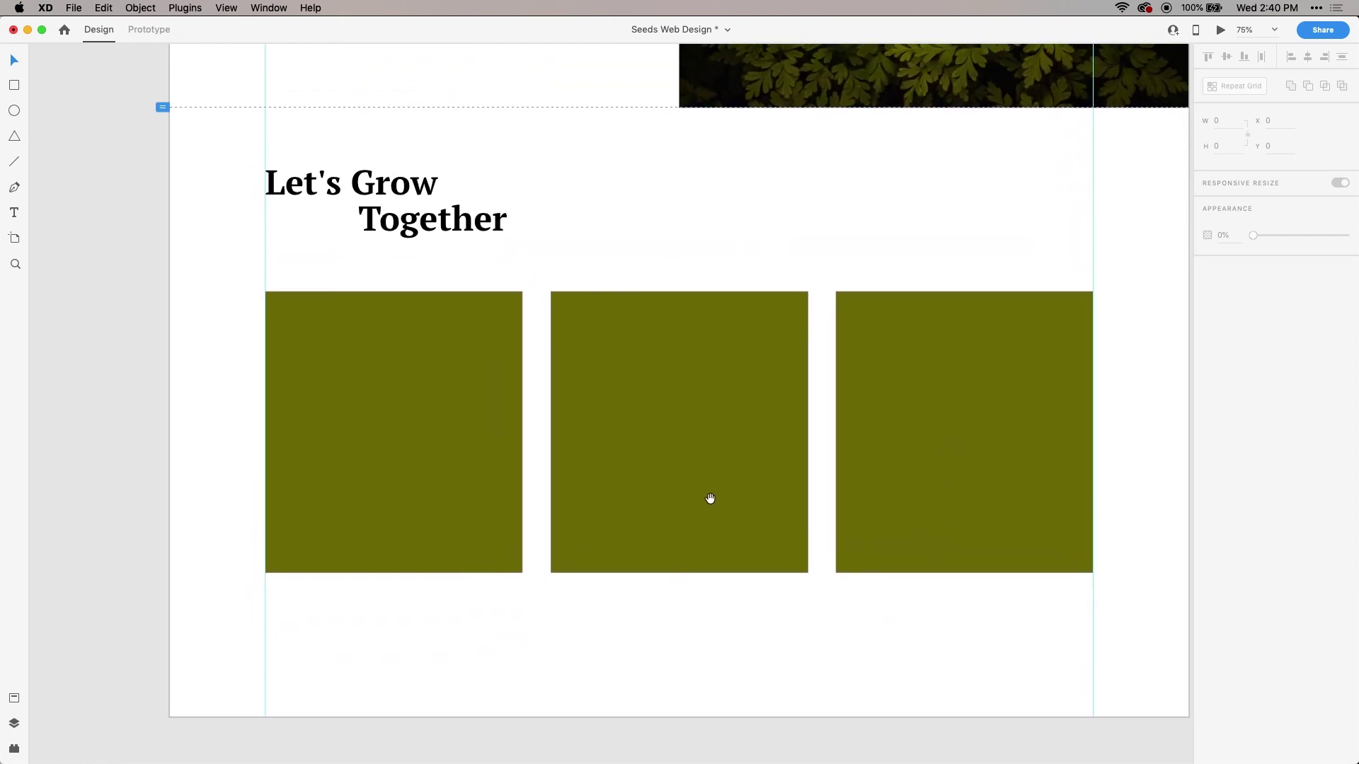
pyautogui.moveTo(759, 532); pyautogui.dragTo(752, 370)
pyautogui.click(758, 549)
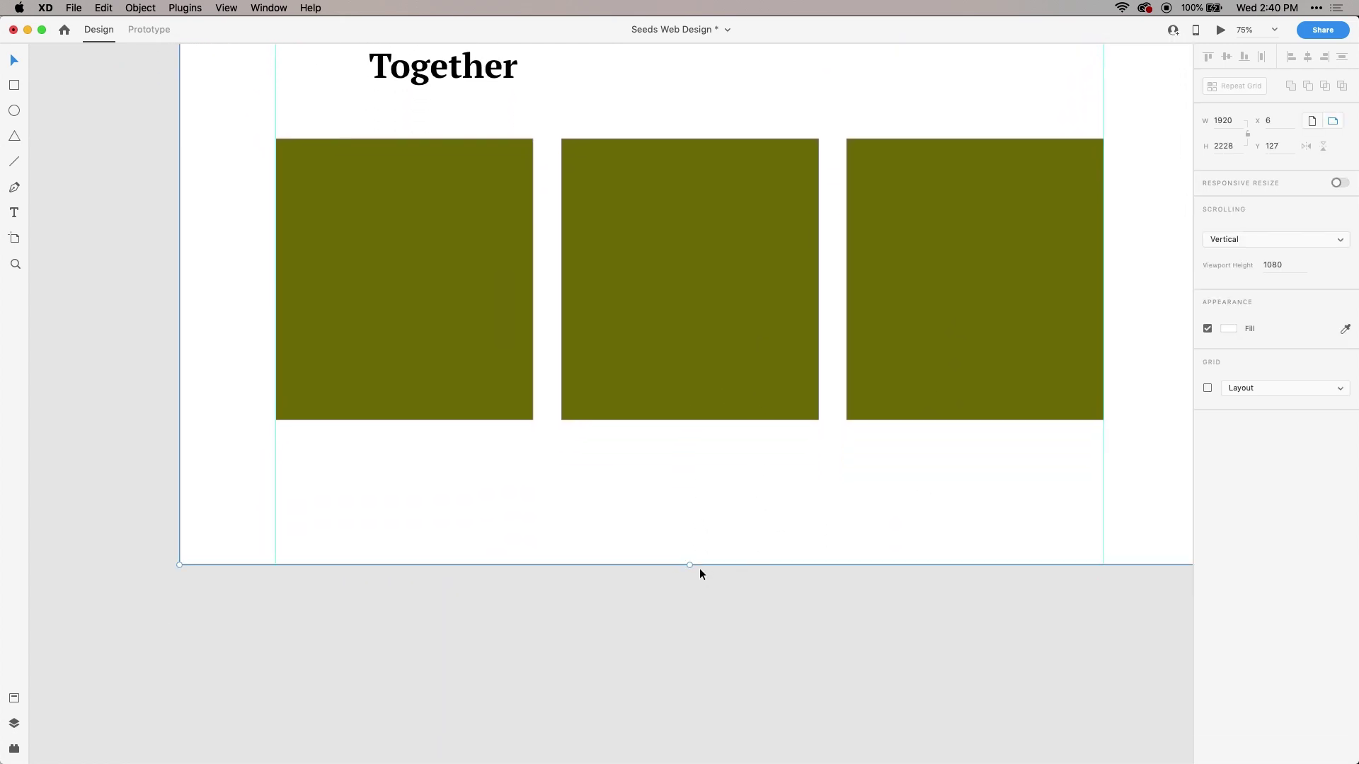
pyautogui.moveTo(691, 567); pyautogui.dragTo(686, 707)
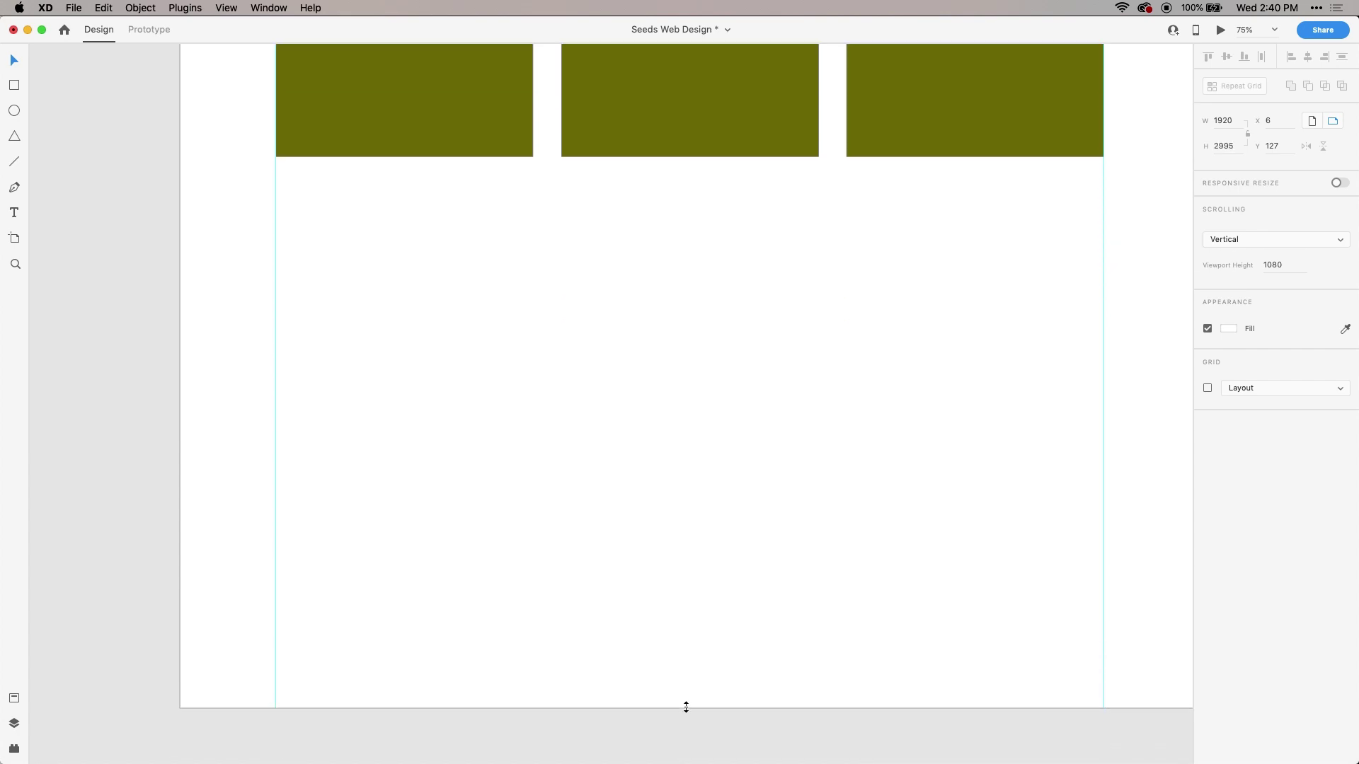
# - Try making the three olive boxes about 585 px tall and narrowing the gaps between them
pyautogui.moveTo(719, 303); pyautogui.dragTo(710, 735)
pyautogui.click(485, 477)
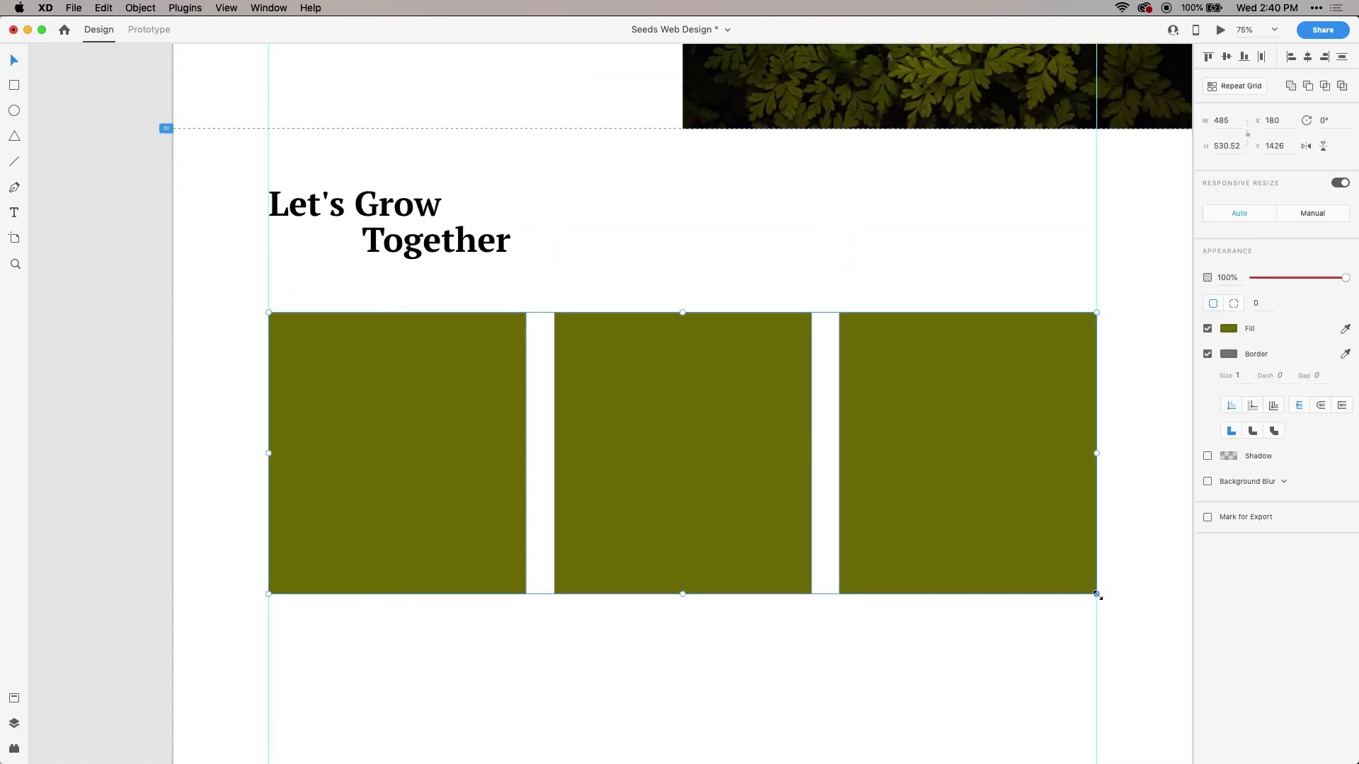
pyautogui.moveTo(1096, 595); pyautogui.dragTo(1066, 624)
pyautogui.click(656, 690)
# - Delete the second and third olive boxes and resize the remaining one to about 416 by 522 px
pyautogui.moveTo(975, 674); pyautogui.dragTo(722, 552)
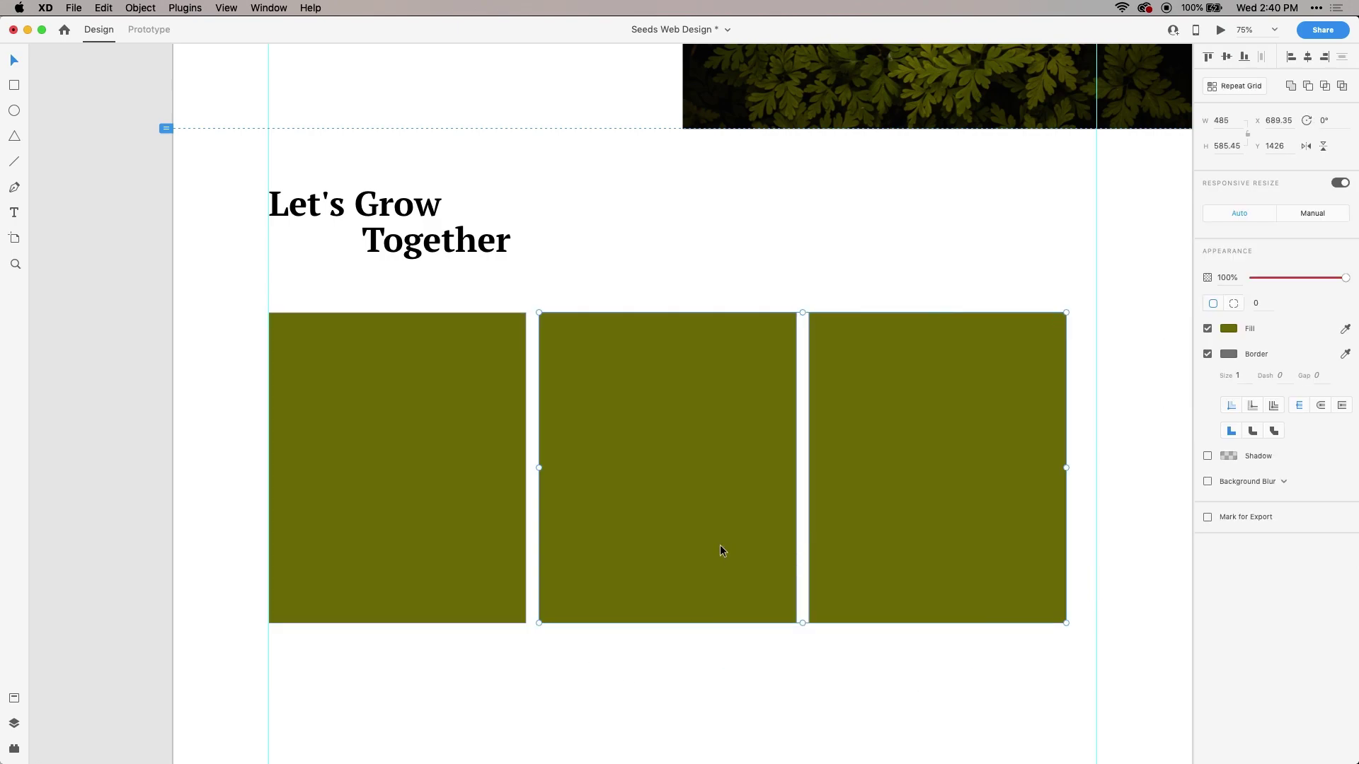
pyautogui.press('Delete')
pyautogui.click(440, 536)
pyautogui.moveTo(525, 623); pyautogui.dragTo(488, 583)
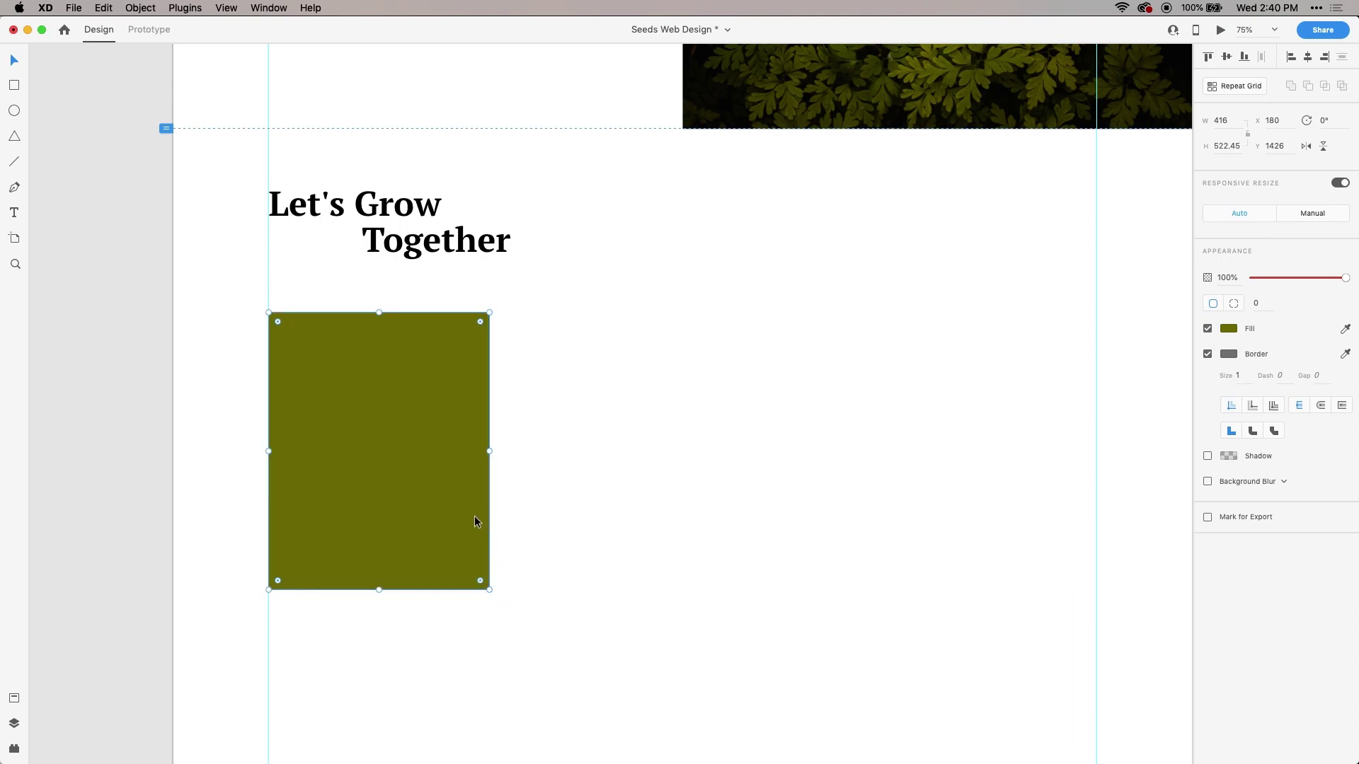
# - Duplicate the olive box twice, align the three boxes on their horizontal centreline and space them evenly between the margin guides
pyautogui.moveTo(458, 515); pyautogui.dragTo(1055, 487)
pyautogui.moveTo(1019, 577); pyautogui.dragTo(375, 431)
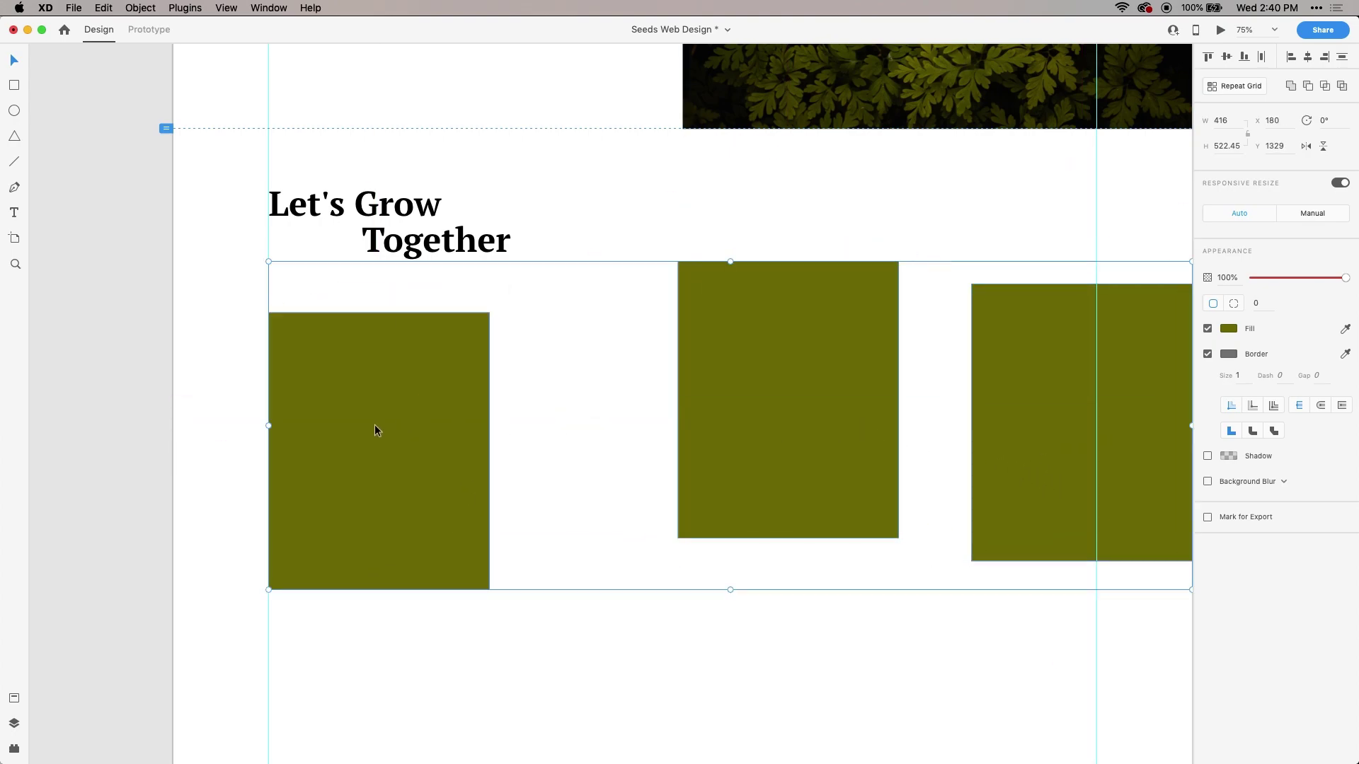
pyautogui.click(1228, 58)
pyautogui.click(1260, 58)
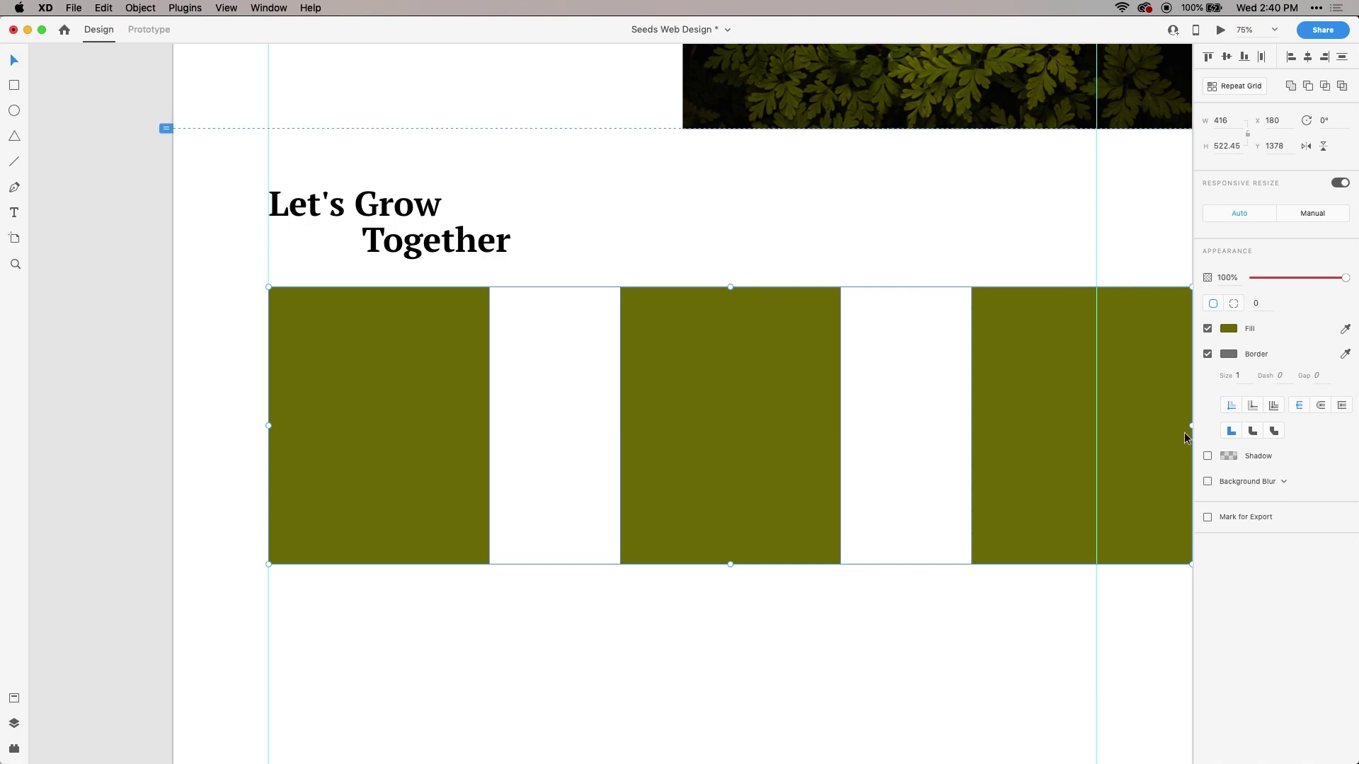
pyautogui.moveTo(1191, 428); pyautogui.dragTo(1086, 425)
pyautogui.click(776, 259)
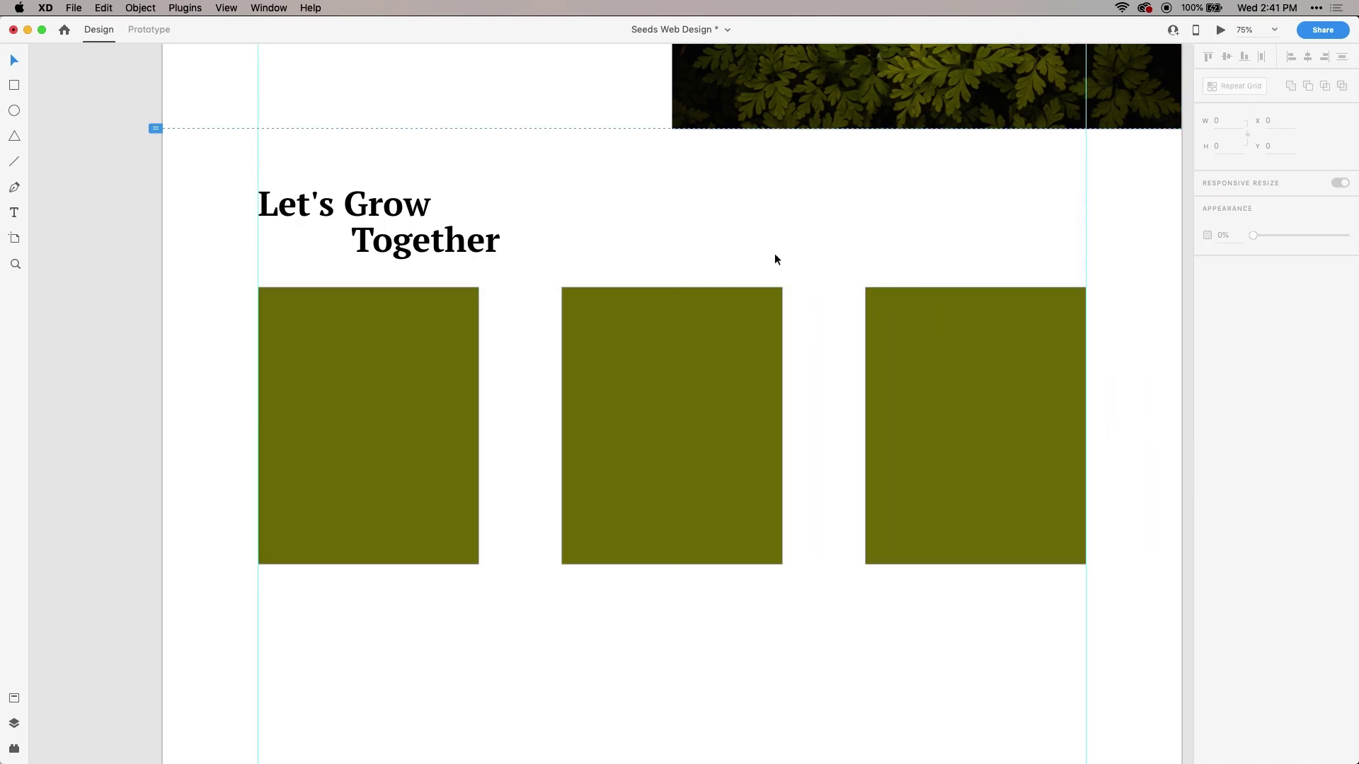
# - Move the three olive boxes down together to Y 1426, with a 97 px gap below the heading
pyautogui.click(397, 368)
pyautogui.keyDown('shift'); pyautogui.click(686, 354); pyautogui.keyUp('shift')
pyautogui.keyDown('shift'); pyautogui.click(967, 358); pyautogui.keyUp('shift')
pyautogui.moveTo(963, 351); pyautogui.dragTo(962, 377)
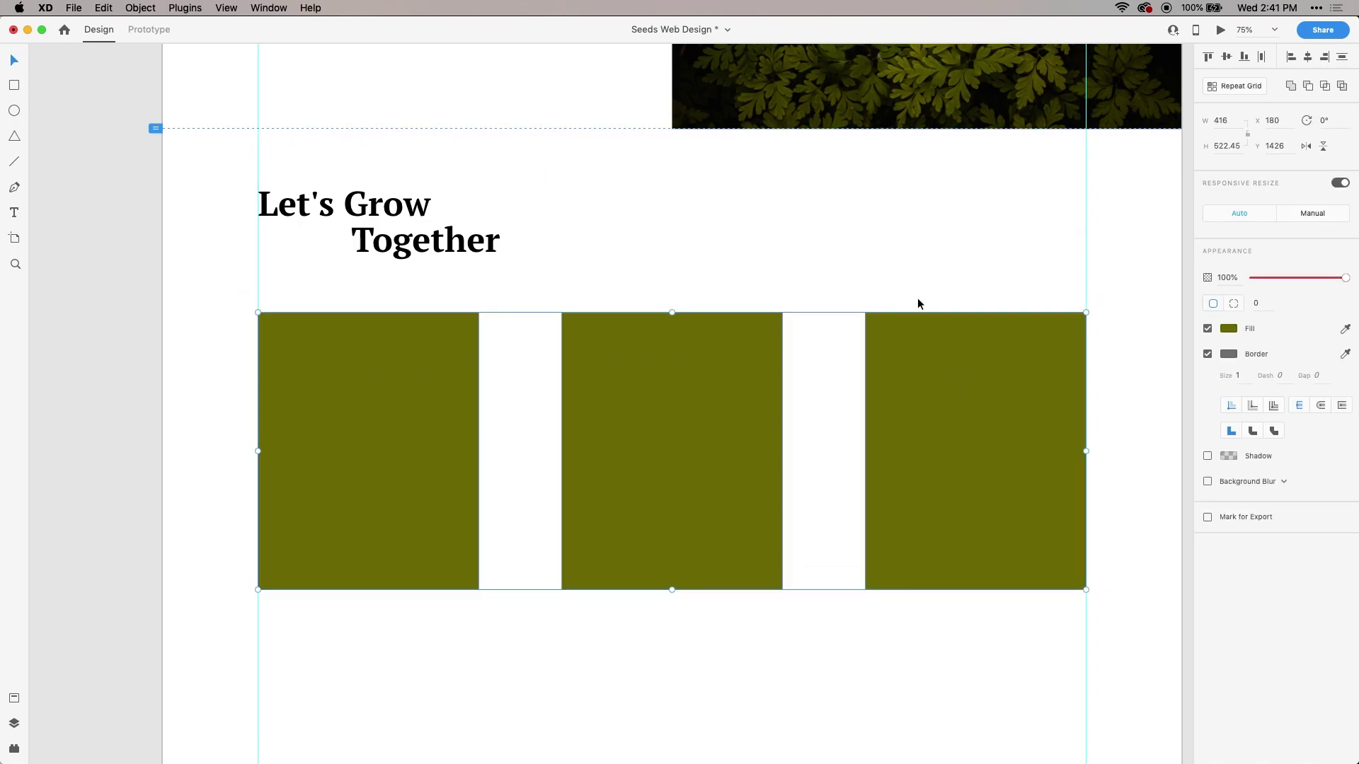
pyautogui.click(822, 354)
pyautogui.scroll(-2, 822, 354)
pyautogui.click(878, 379)
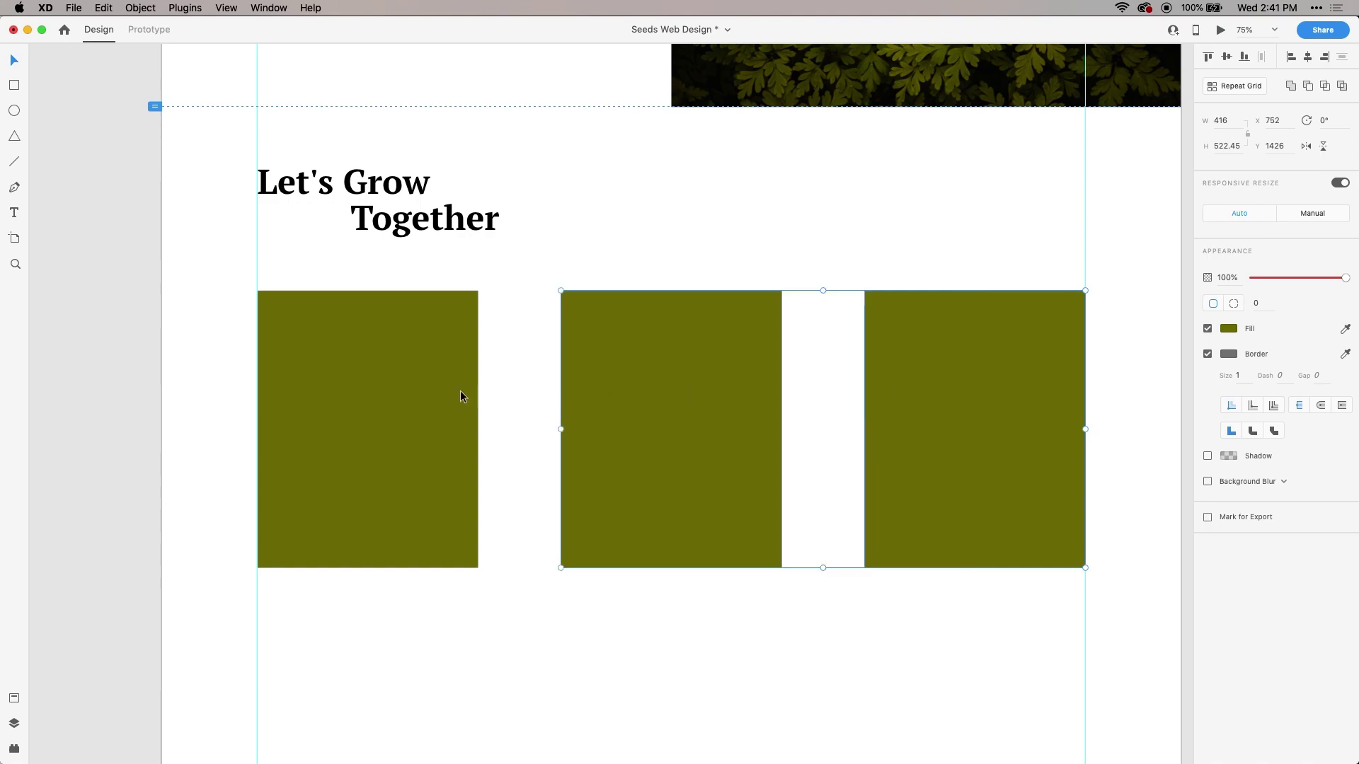
pyautogui.moveTo(670, 394); pyautogui.dragTo(667, 393)
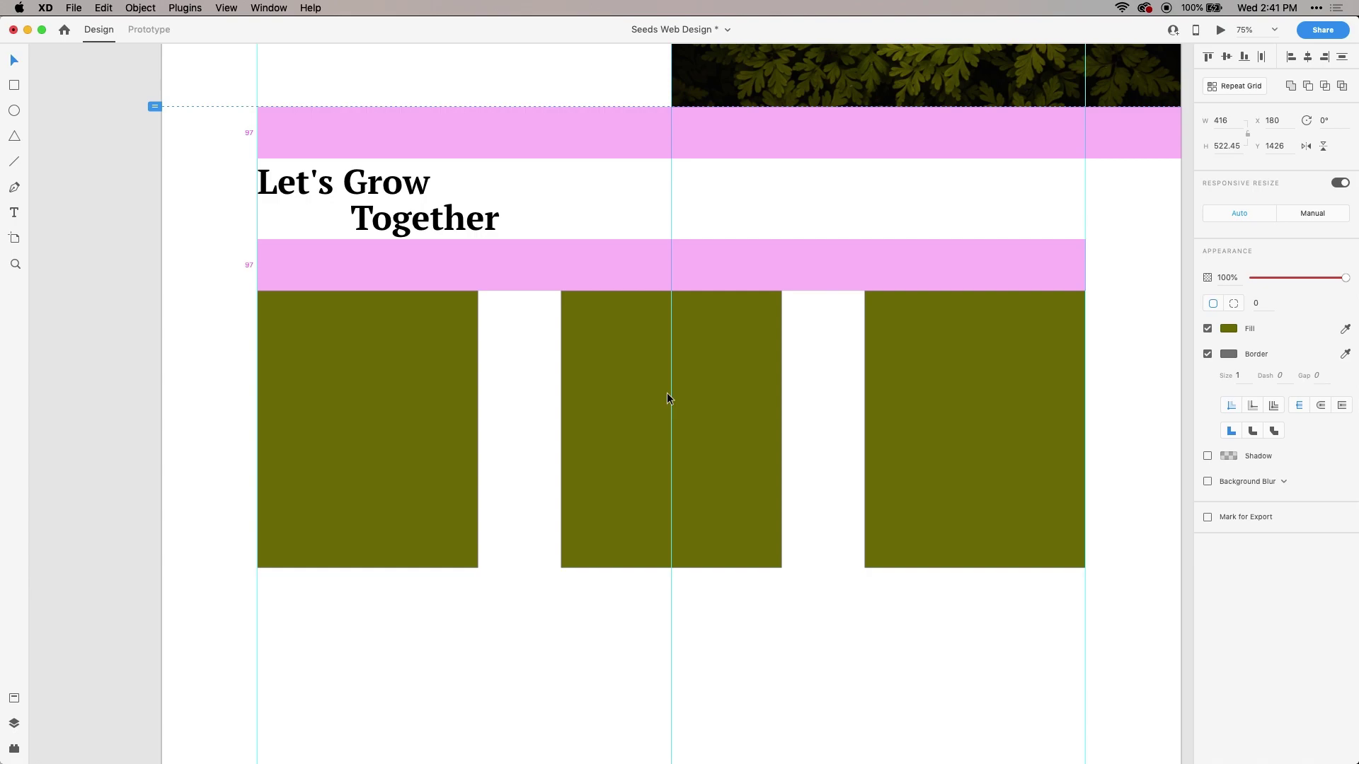
pyautogui.moveTo(667, 393); pyautogui.dragTo(668, 392)
pyautogui.click(706, 209)
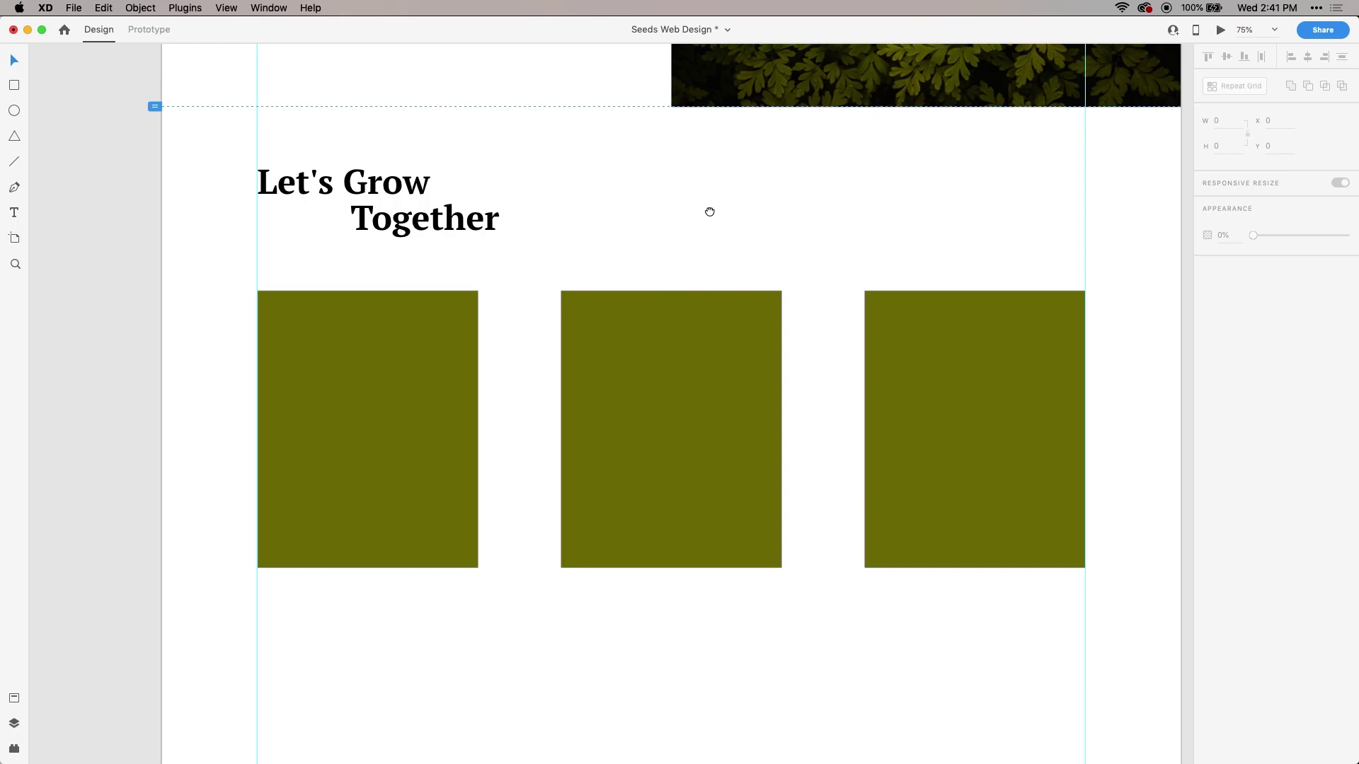
# - Bring the three olive boxes into view on the artboard and switch to Finder
pyautogui.moveTo(706, 209); pyautogui.dragTo(700, 602)
pyautogui.moveTo(727, 261); pyautogui.dragTo(739, 98)
pyautogui.moveTo(738, 484); pyautogui.dragTo(740, 151)
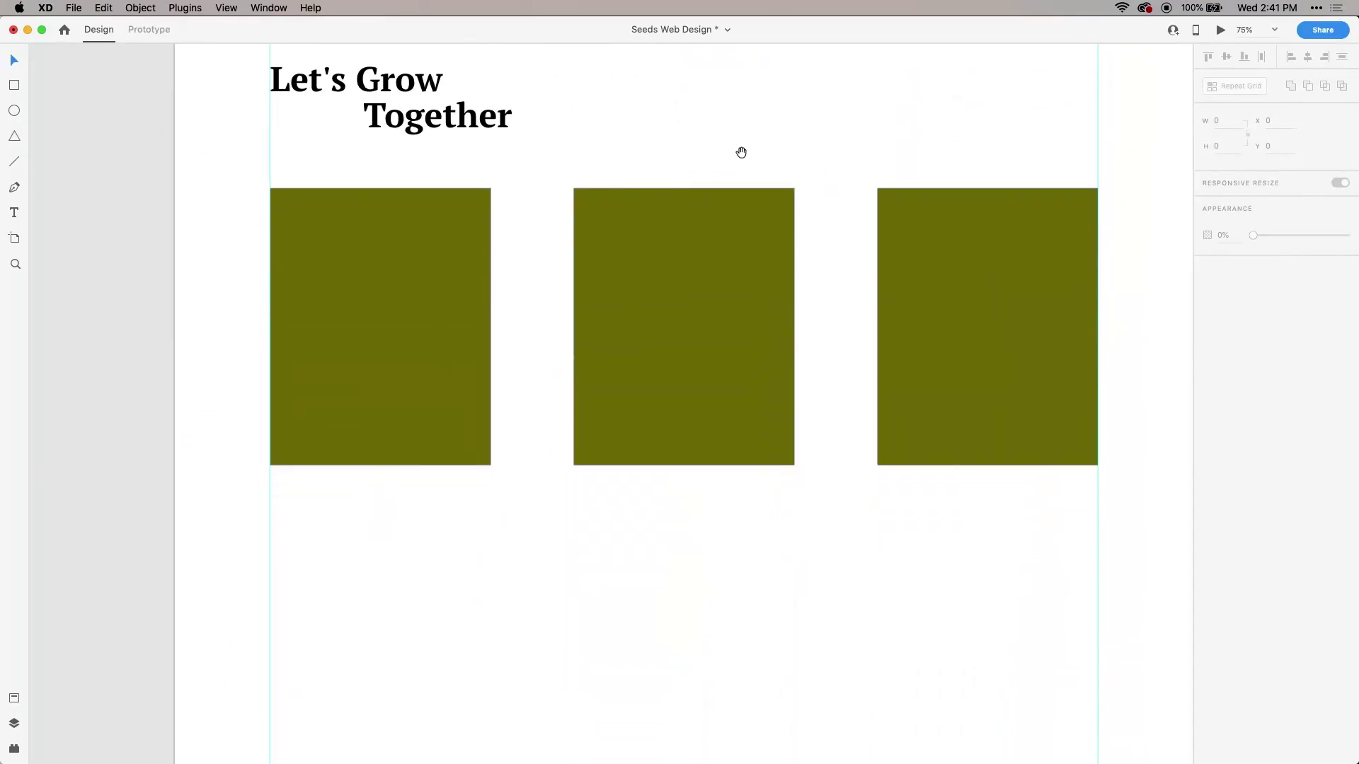
pyautogui.moveTo(782, 336); pyautogui.dragTo(768, 219)
pyautogui.scroll(2, 810, 183)
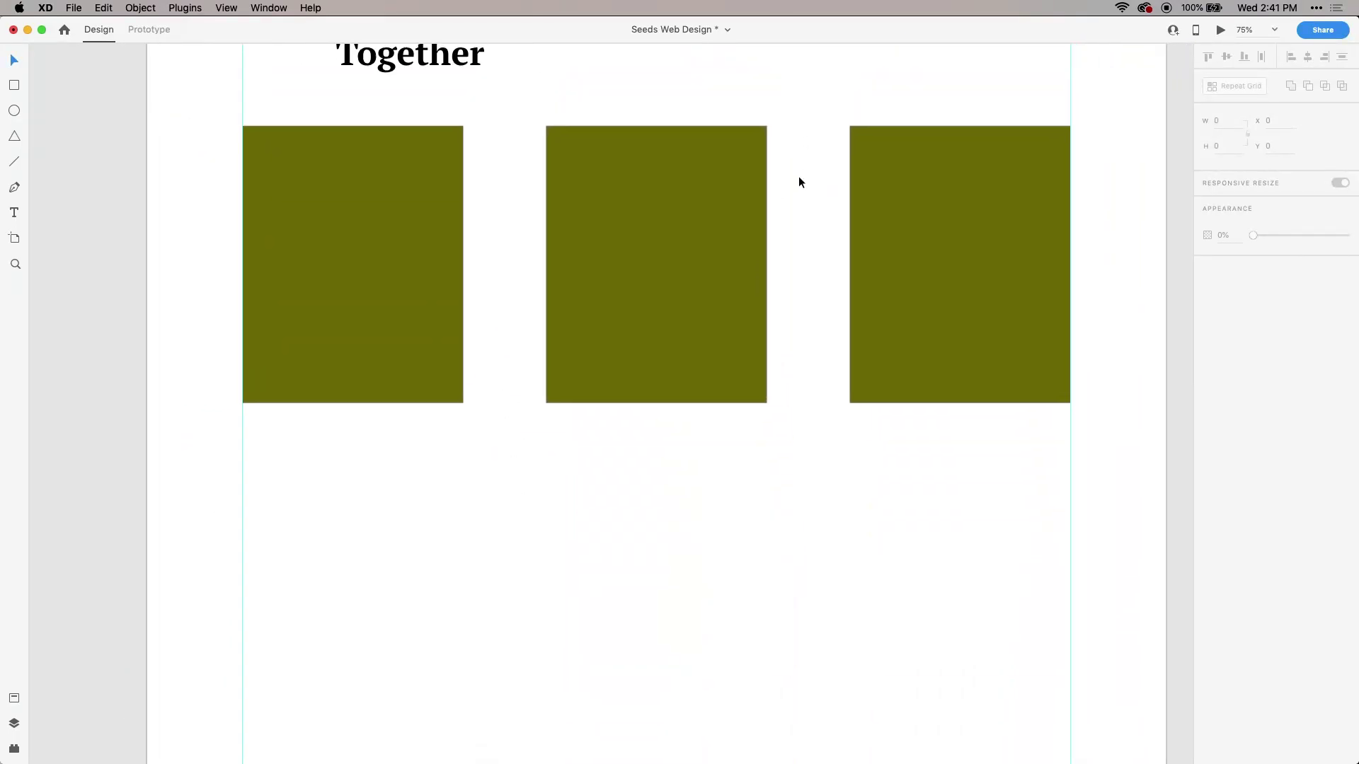
pyautogui.press('super+Tab')
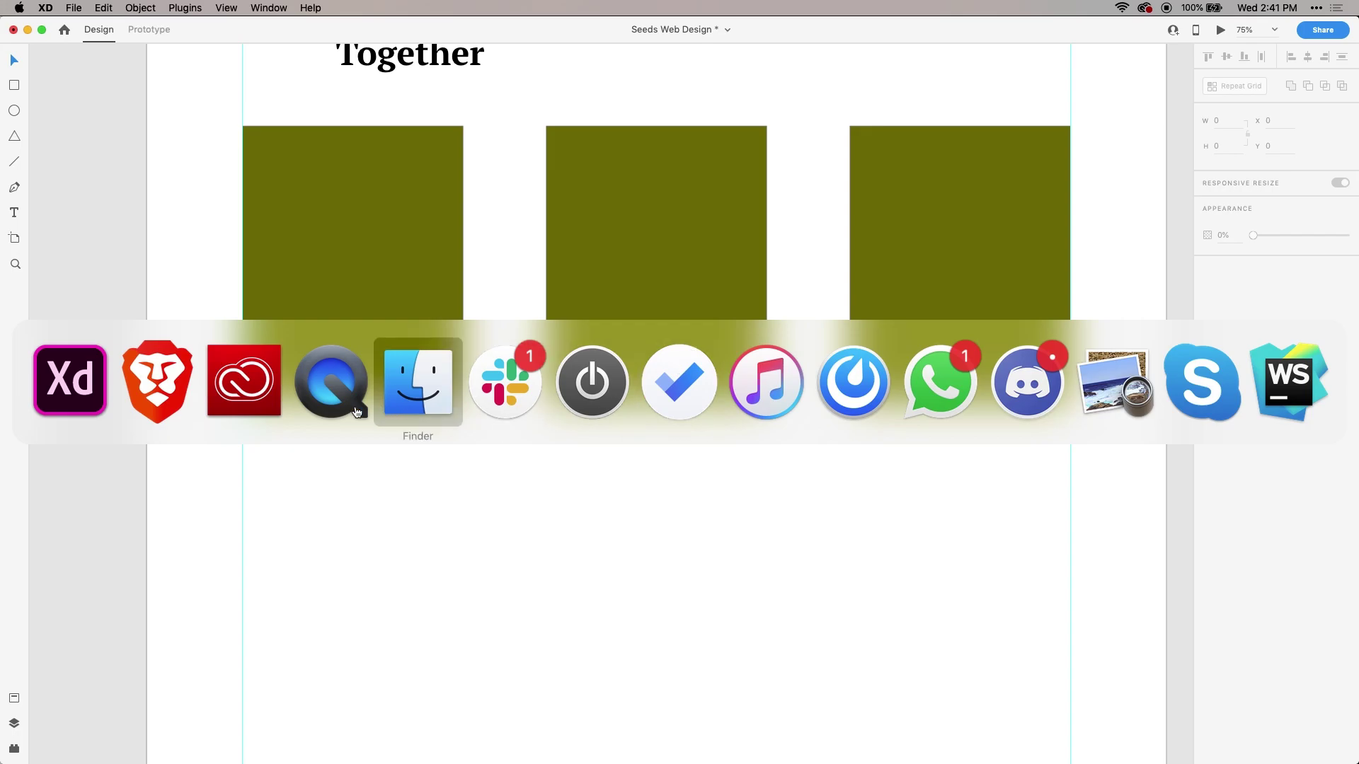
# - Switch to the Brave browser and reveal the most recently downloaded plant photo in Finder
pyautogui.click(157, 372)
pyautogui.scroll(-5, 559, 421)
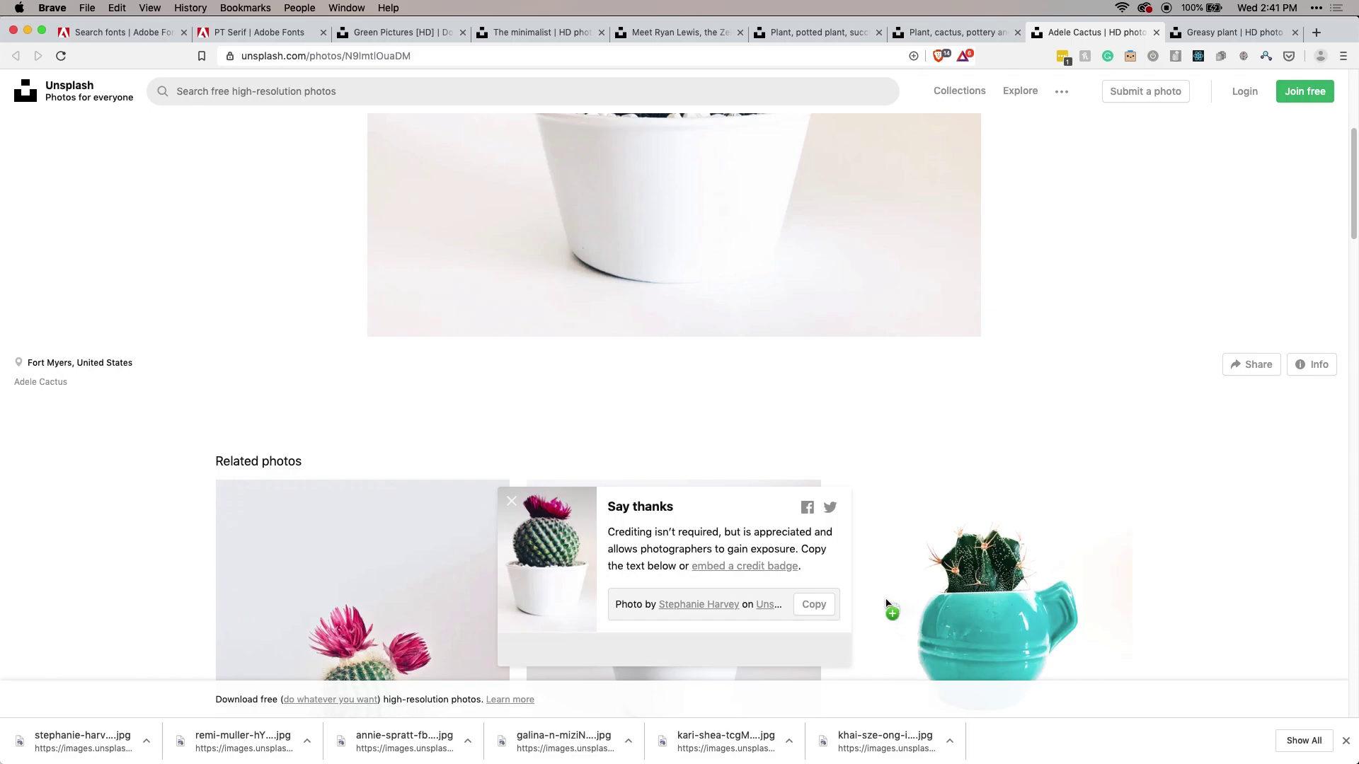
pyautogui.moveTo(691, 615); pyautogui.dragTo(820, 627)
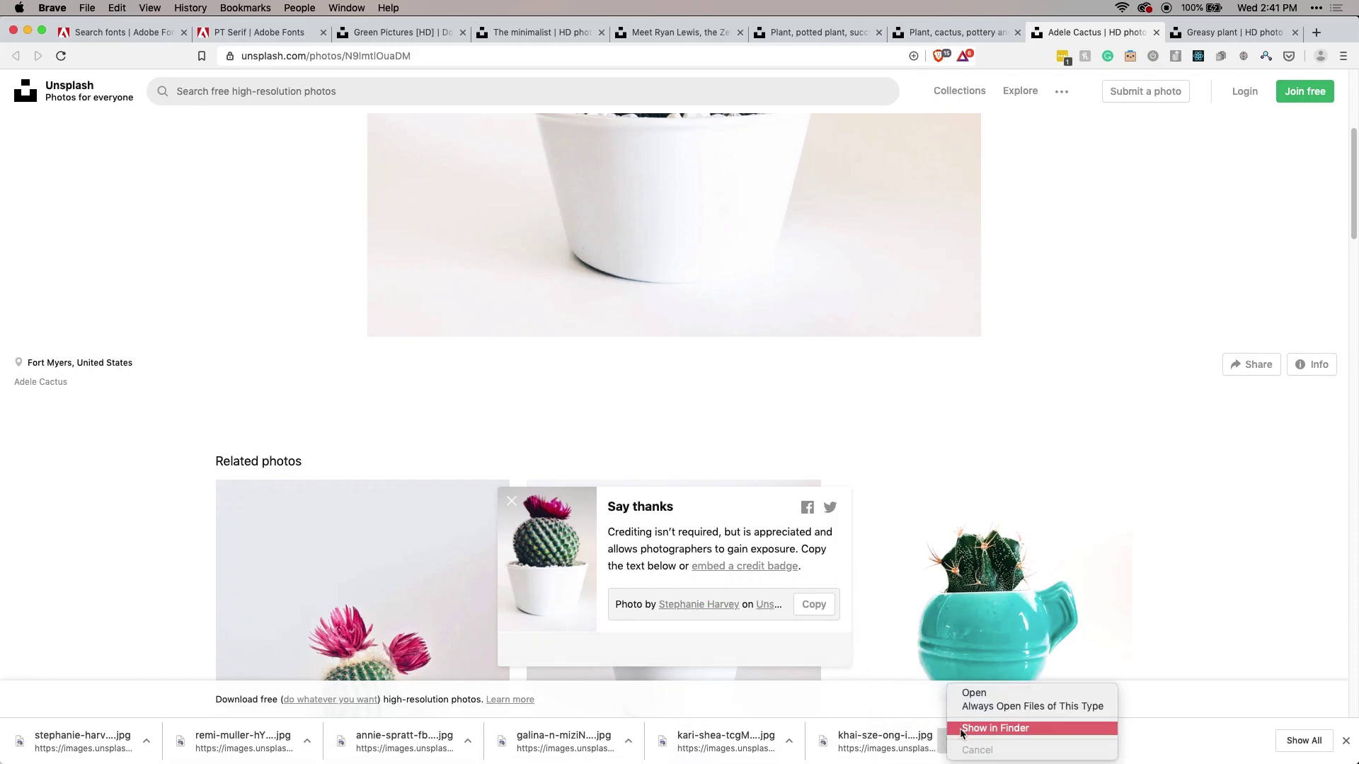
pyautogui.click(960, 729)
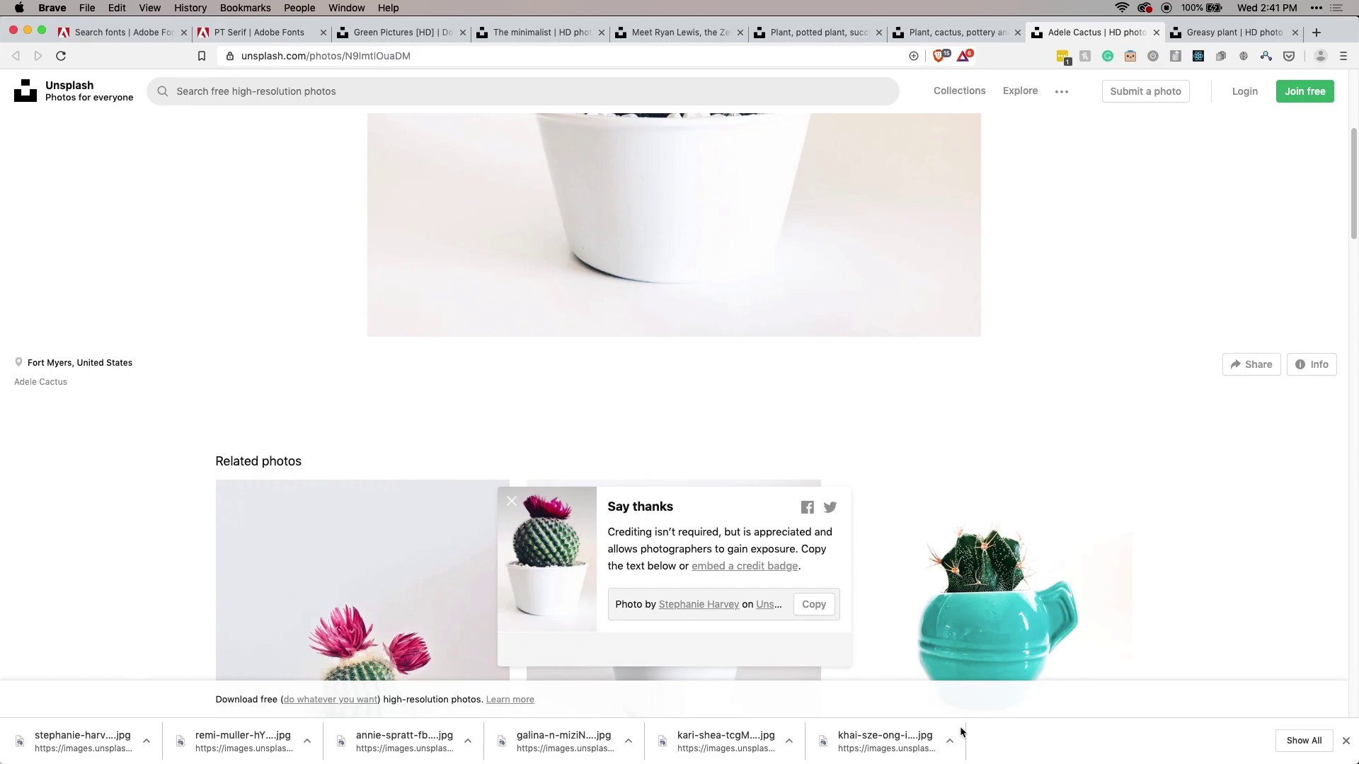
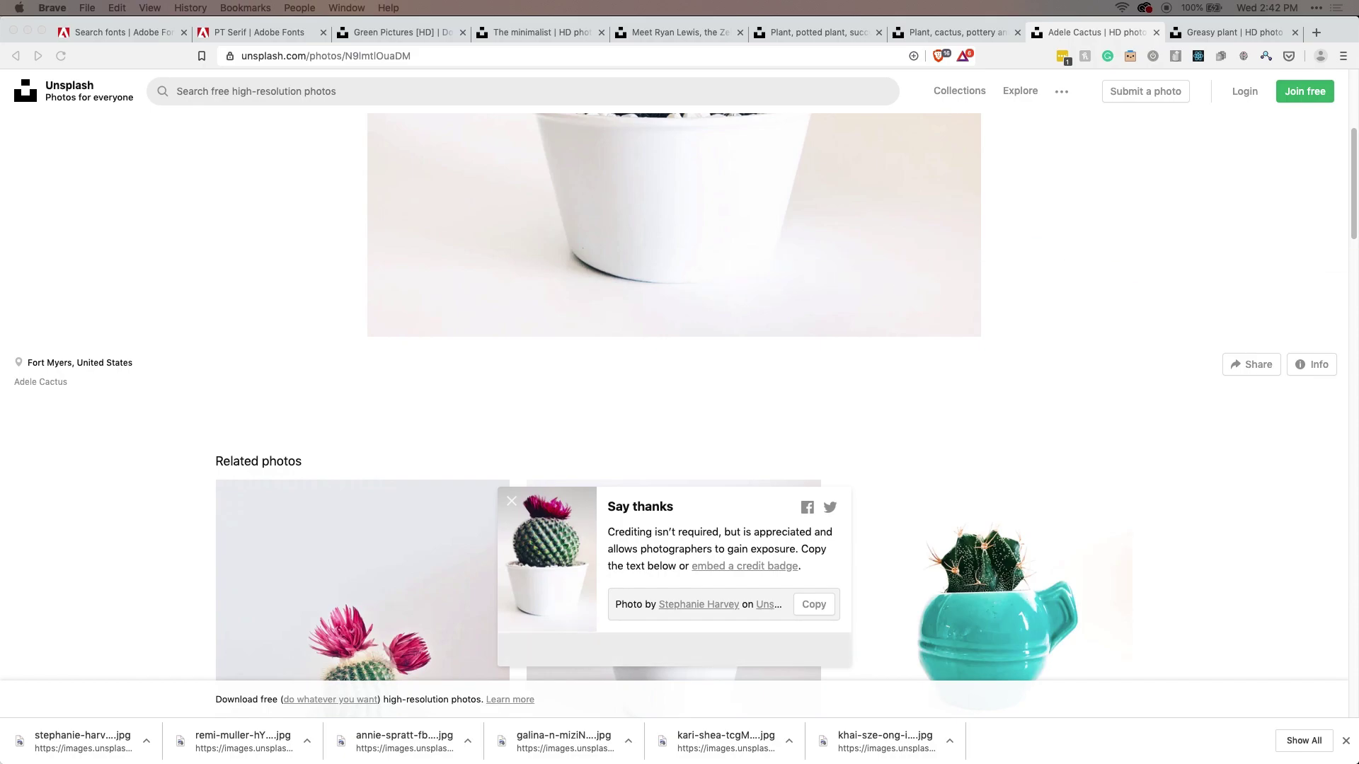
# - Switch back to Adobe XD and fill the three green rectangles with downloaded plant photos, one photo per rectangle
pyautogui.press('super+Tab')
pyautogui.press('super+Tab')
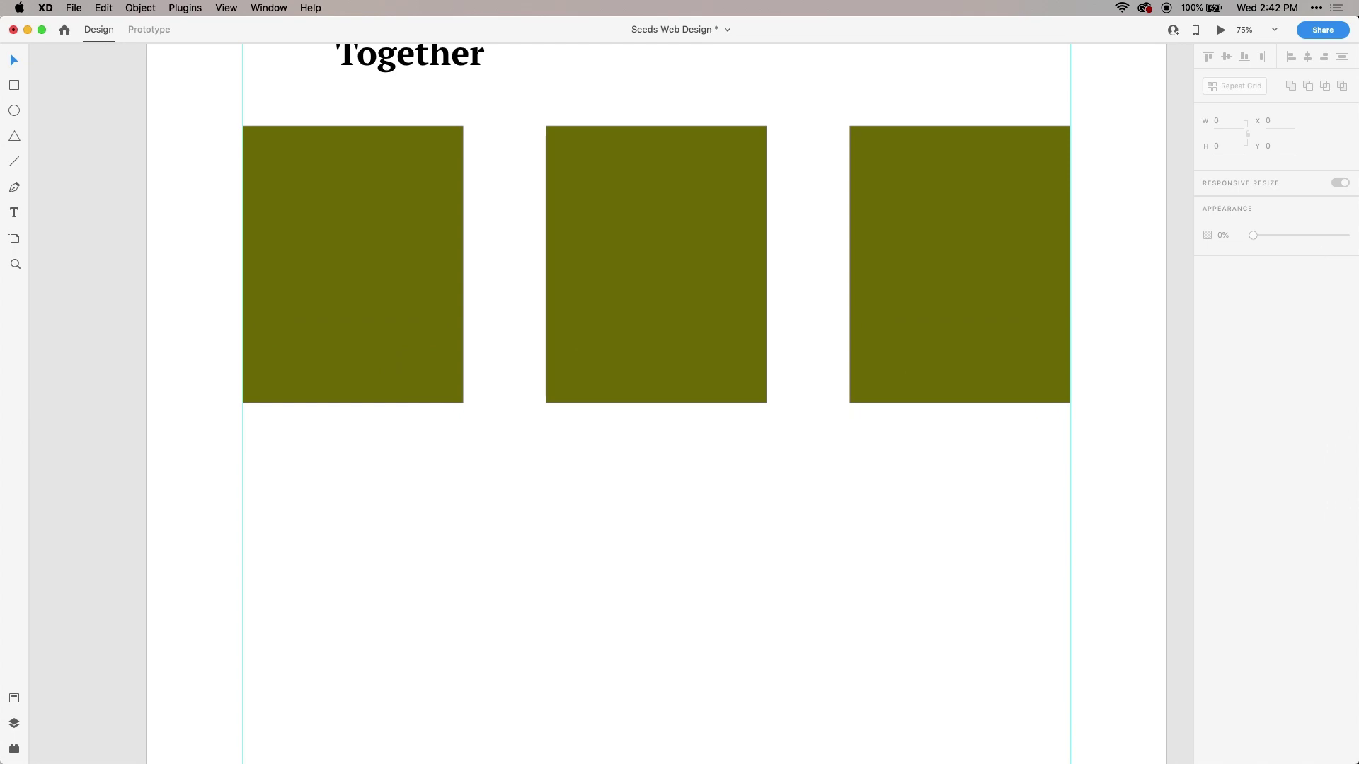
pyautogui.moveTo(303, 213); pyautogui.dragTo(303, 245)
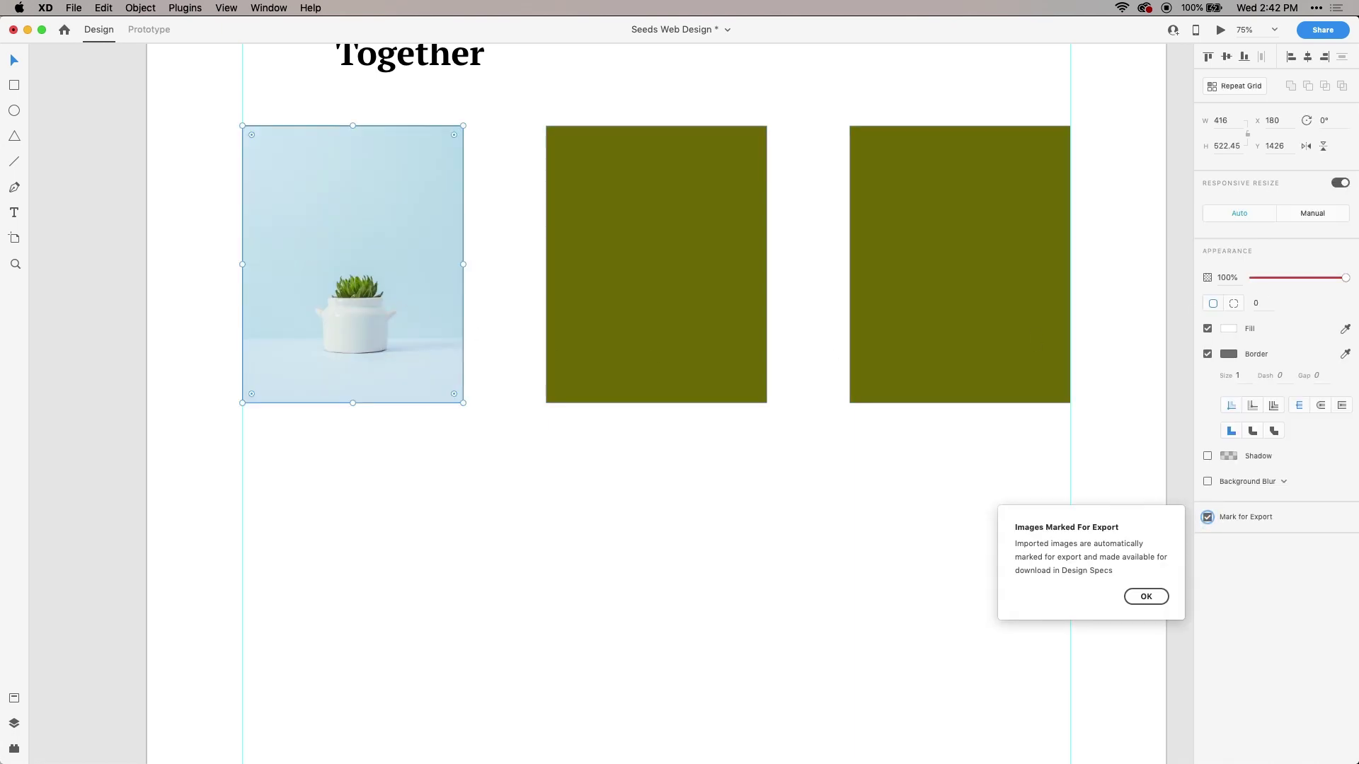
pyautogui.moveTo(1030, 170); pyautogui.dragTo(649, 247)
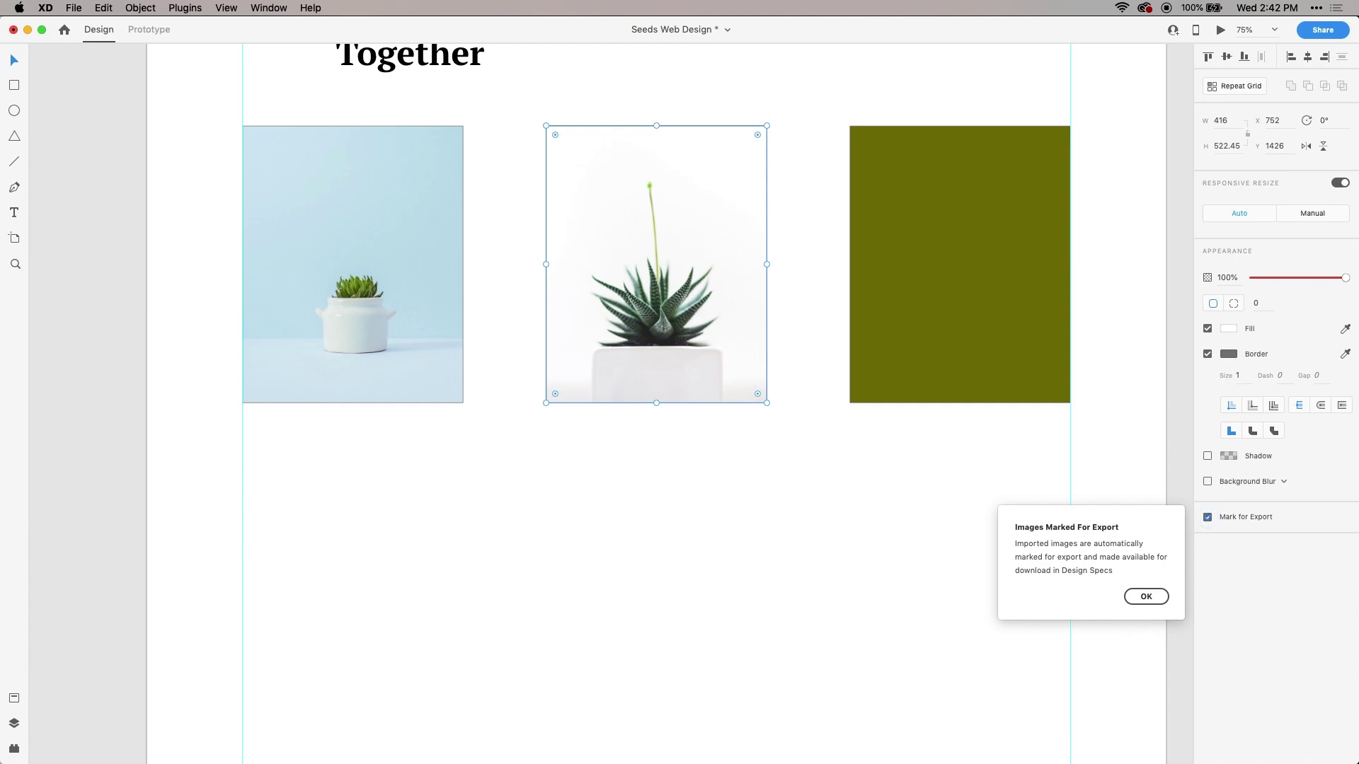
pyautogui.moveTo(1030, 106); pyautogui.dragTo(885, 327)
pyautogui.click(969, 230)
pyautogui.click(634, 313)
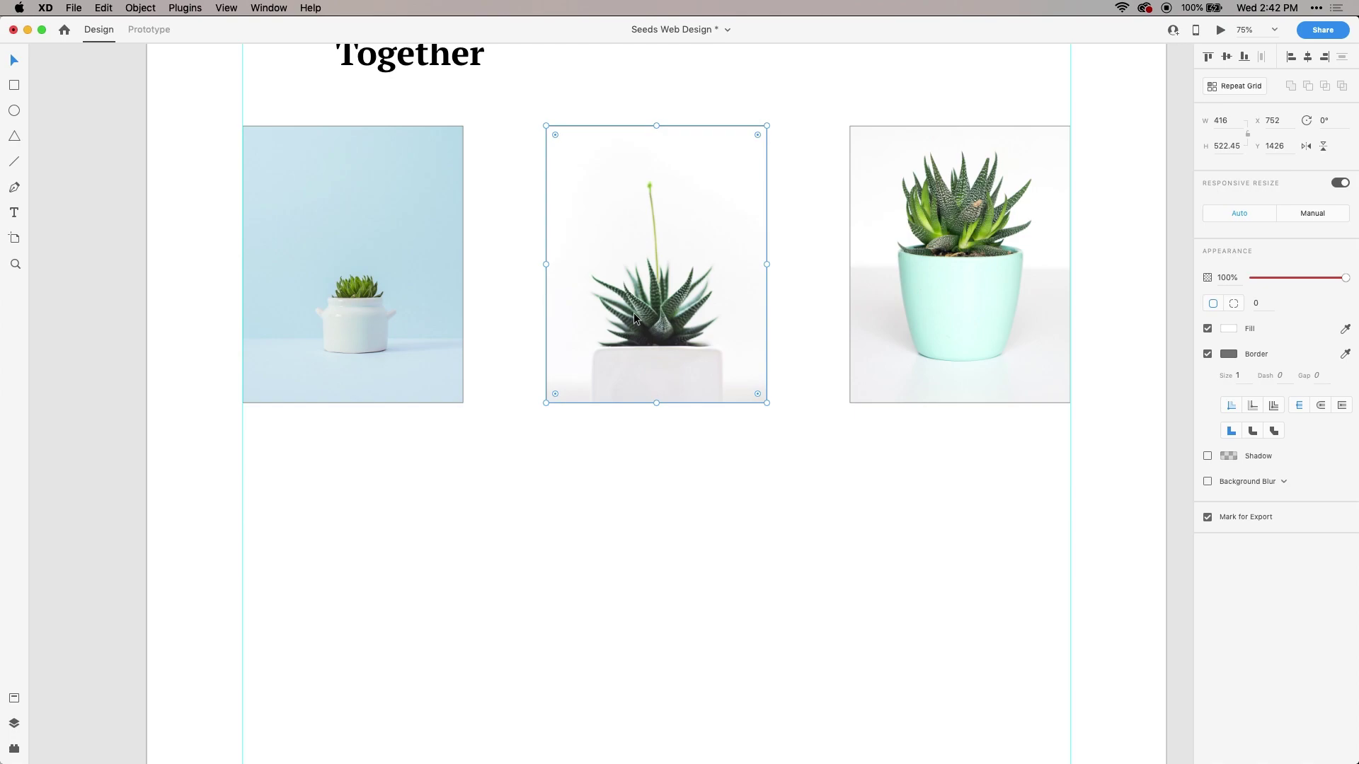
# - Duplicate the row of three plant photos directly below the first row, aligned with the original columns
pyautogui.click(967, 431)
pyautogui.moveTo(945, 470); pyautogui.dragTo(200, 277)
pyautogui.moveTo(418, 218); pyautogui.dragTo(386, 178)
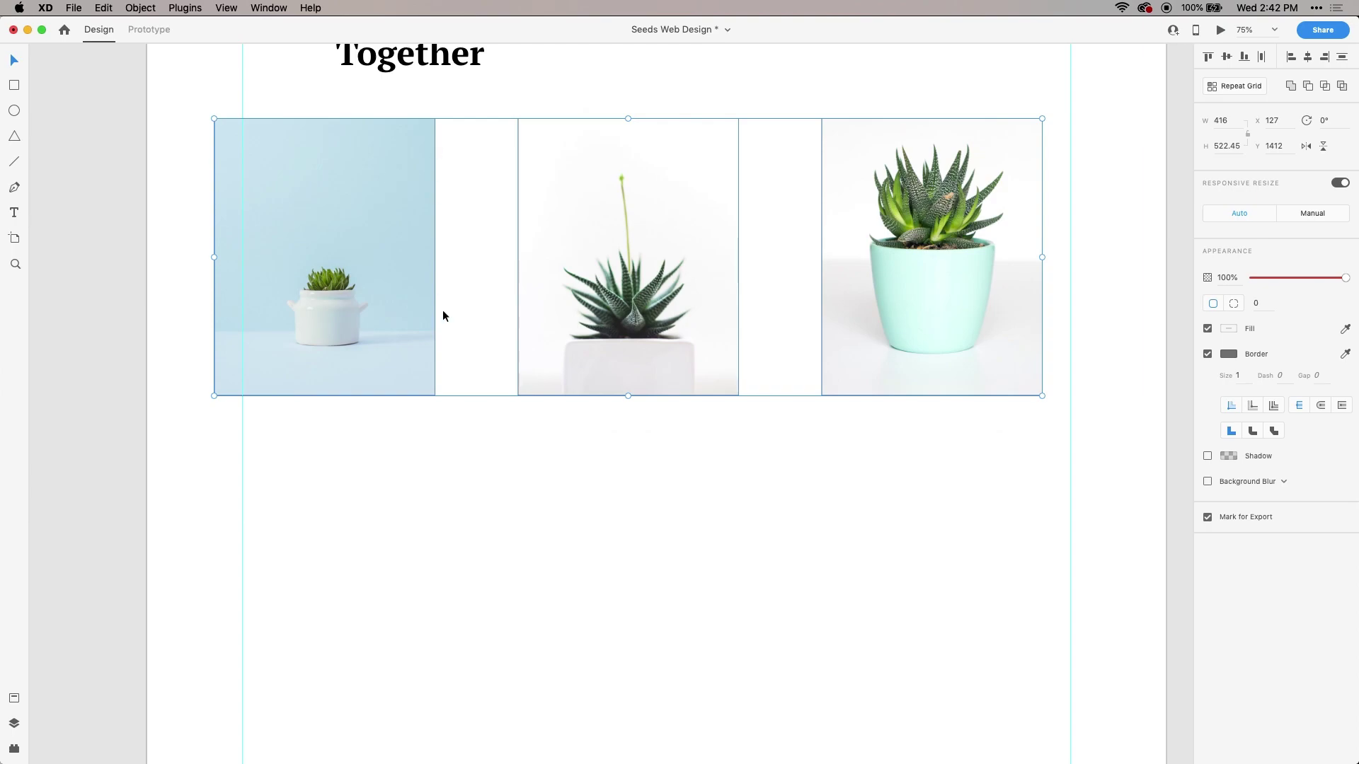
pyautogui.press('super+z')
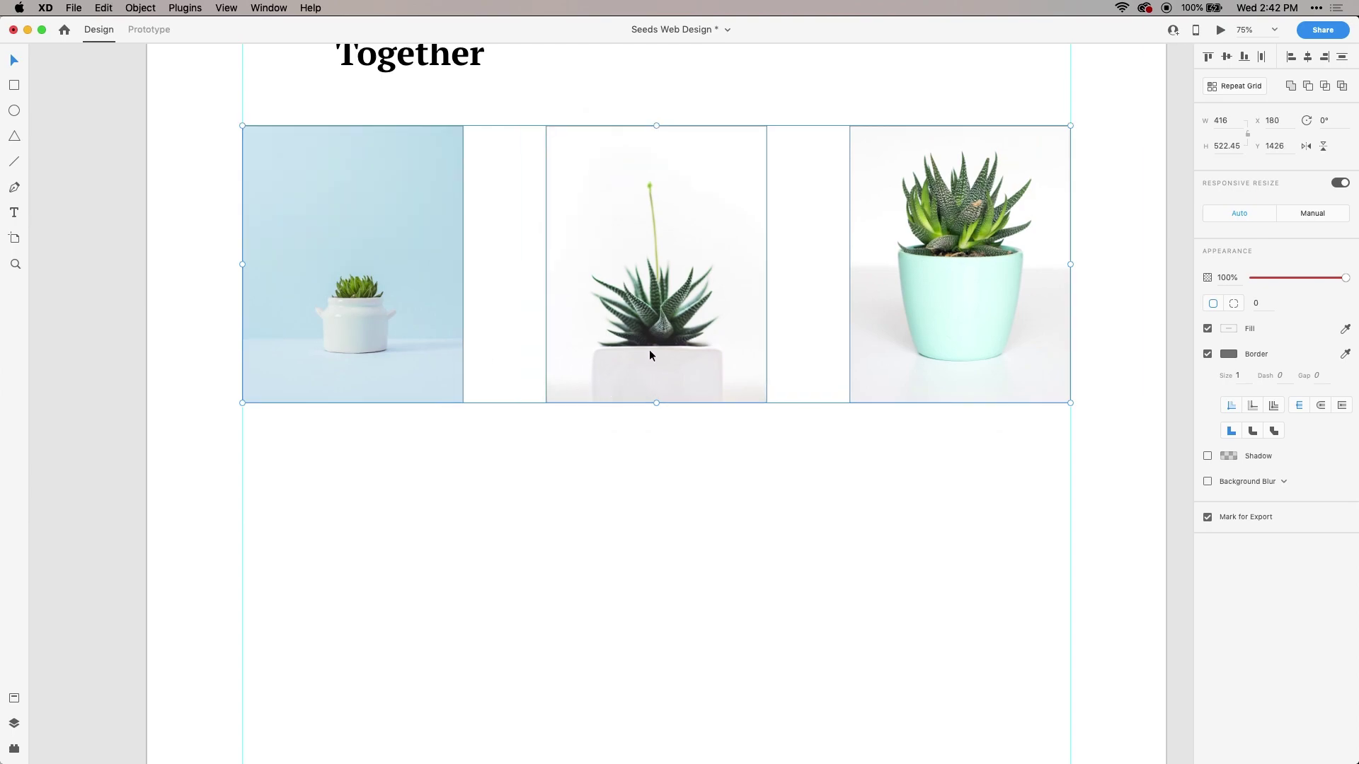
pyautogui.moveTo(643, 237); pyautogui.dragTo(698, 541)
pyautogui.click(1107, 452)
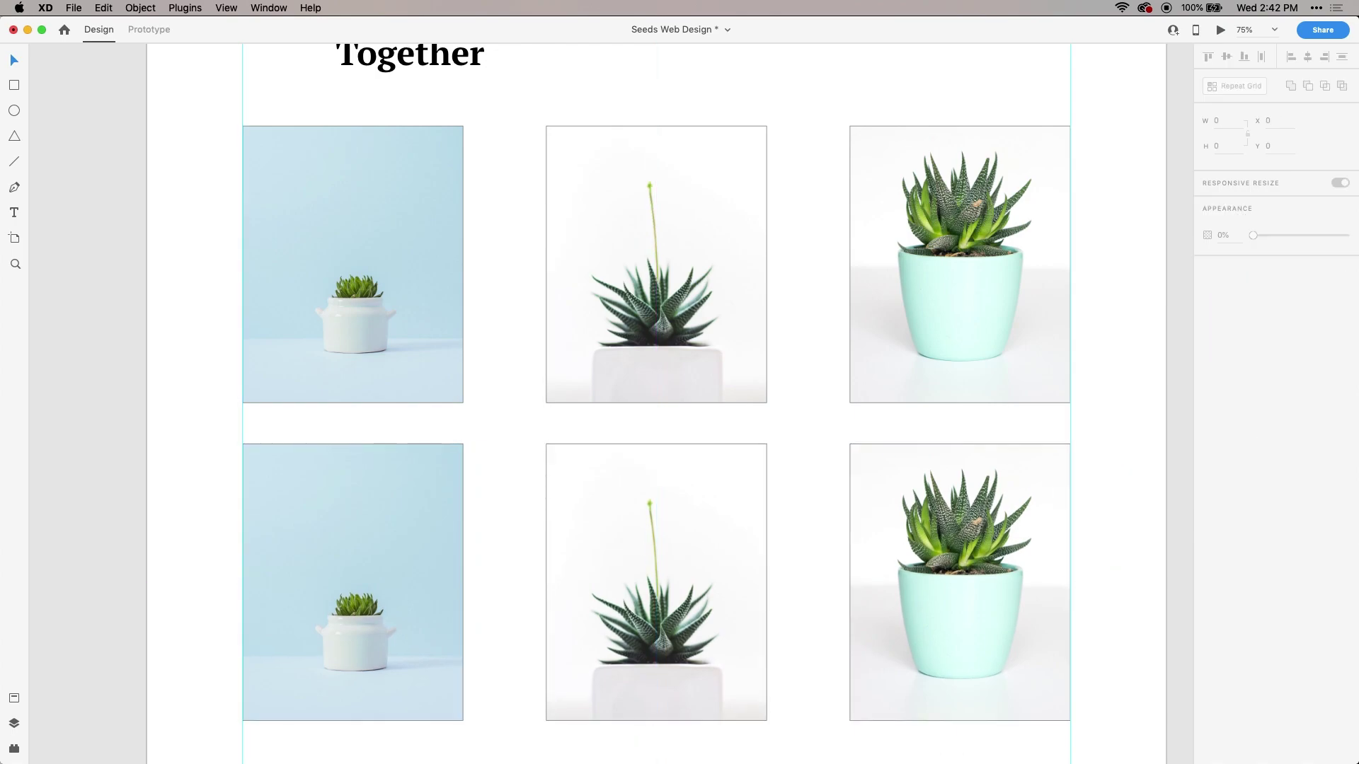
# - Replace the second row's third photo with the pink-background cactus and its middle photo with the blue-background succulent
pyautogui.moveTo(1355, 397); pyautogui.dragTo(893, 587)
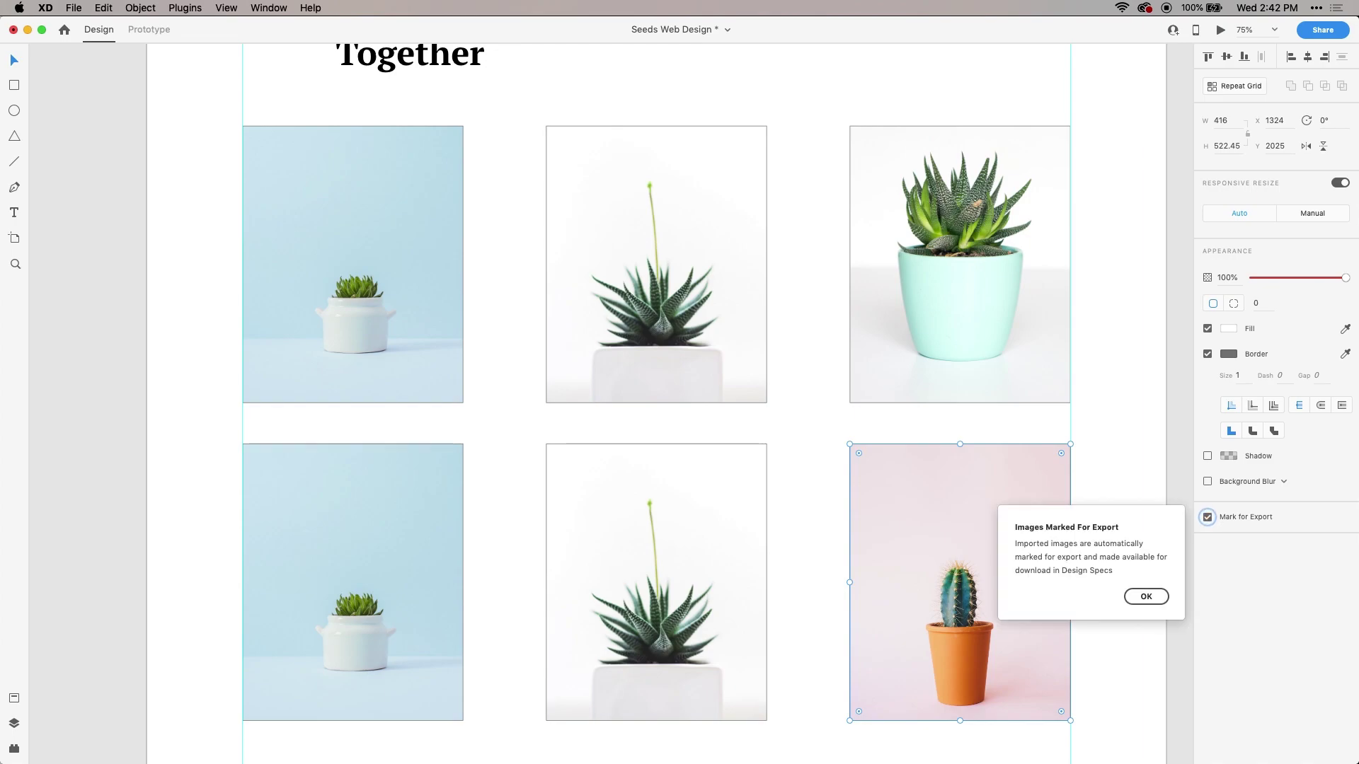
pyautogui.moveTo(1358, 353); pyautogui.dragTo(572, 587)
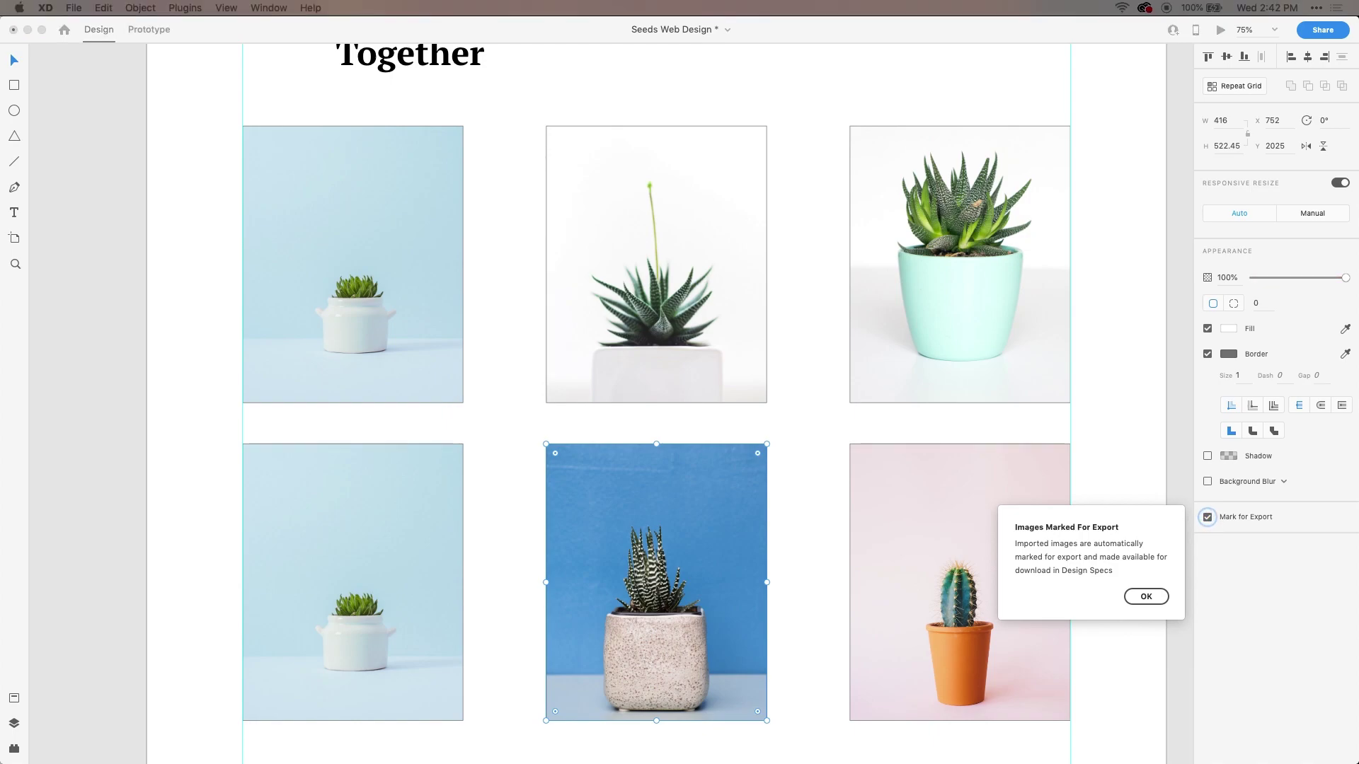
pyautogui.click(437, 546)
pyautogui.press('Escape')
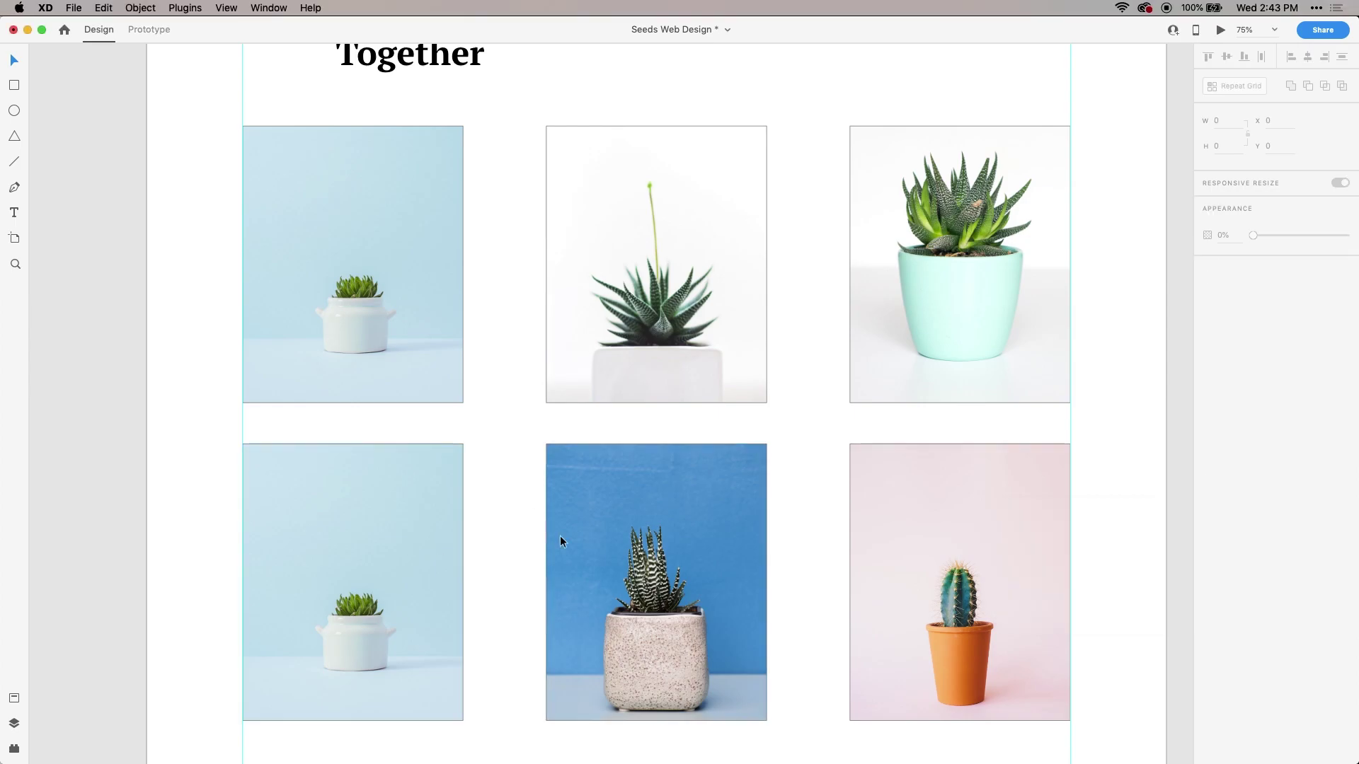
# - Swap the first and middle photos of the second row so the blue-background succulent comes first
pyautogui.moveTo(344, 518); pyautogui.dragTo(438, 760)
pyautogui.moveTo(576, 509); pyautogui.dragTo(306, 497)
pyautogui.moveTo(424, 712); pyautogui.dragTo(661, 419)
pyautogui.click(803, 376)
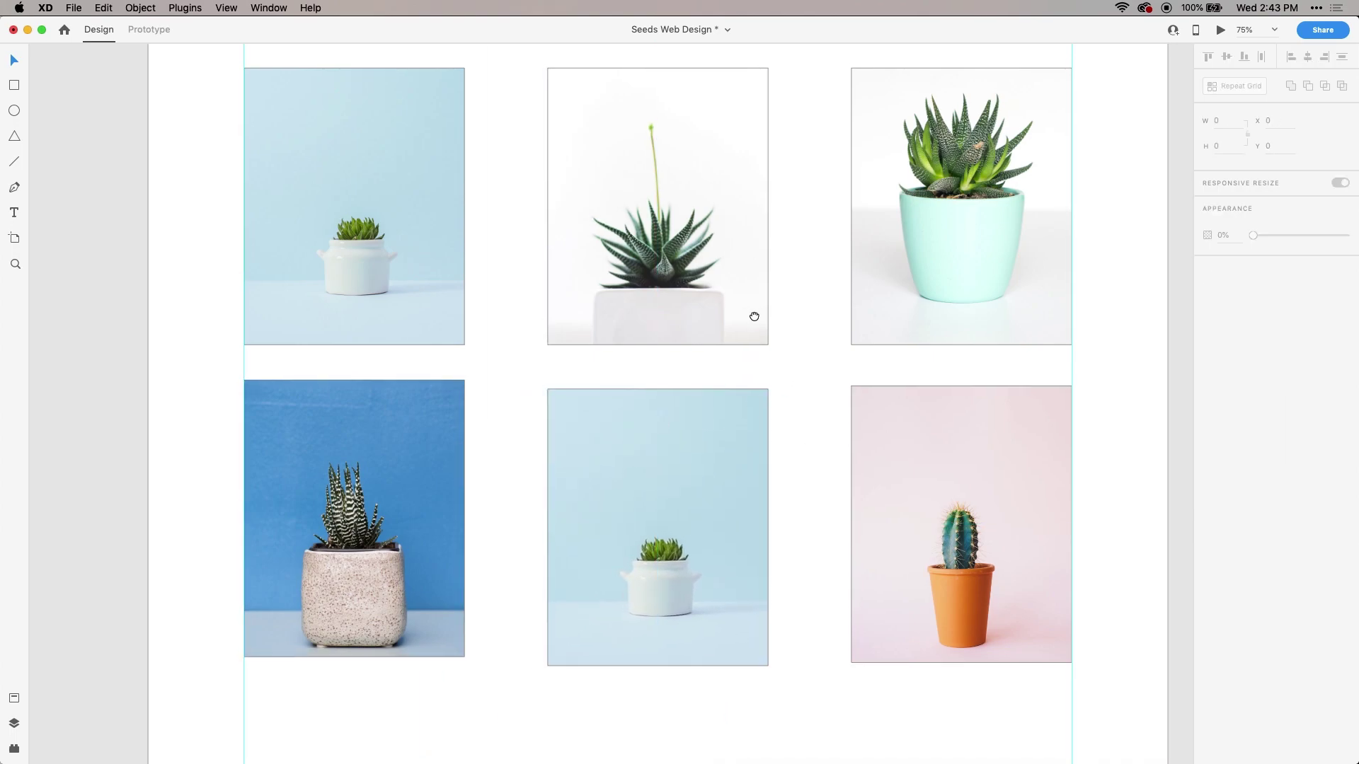
# - Remove the border from all six plant photos at once
pyautogui.scroll(5, 755, 312)
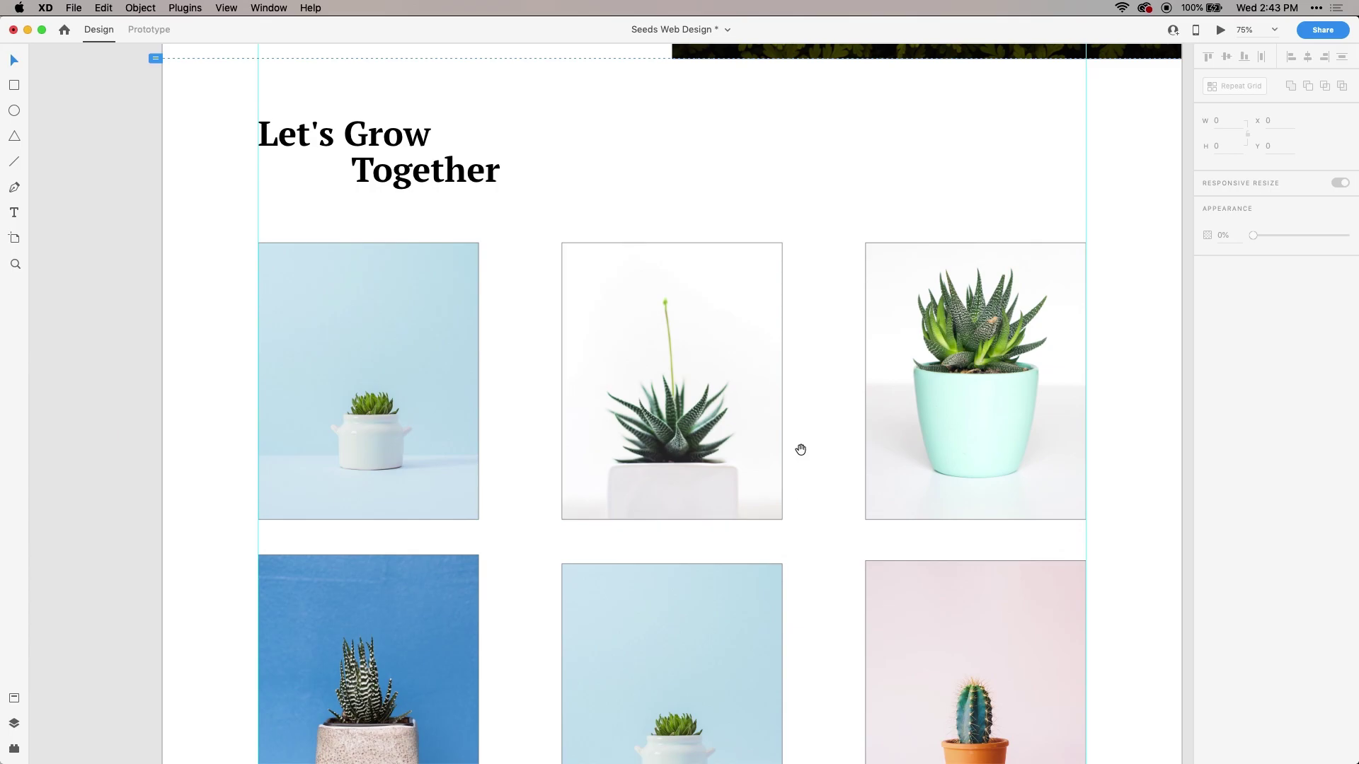
pyautogui.scroll(9, 801, 448)
pyautogui.scroll(-12, 770, 658)
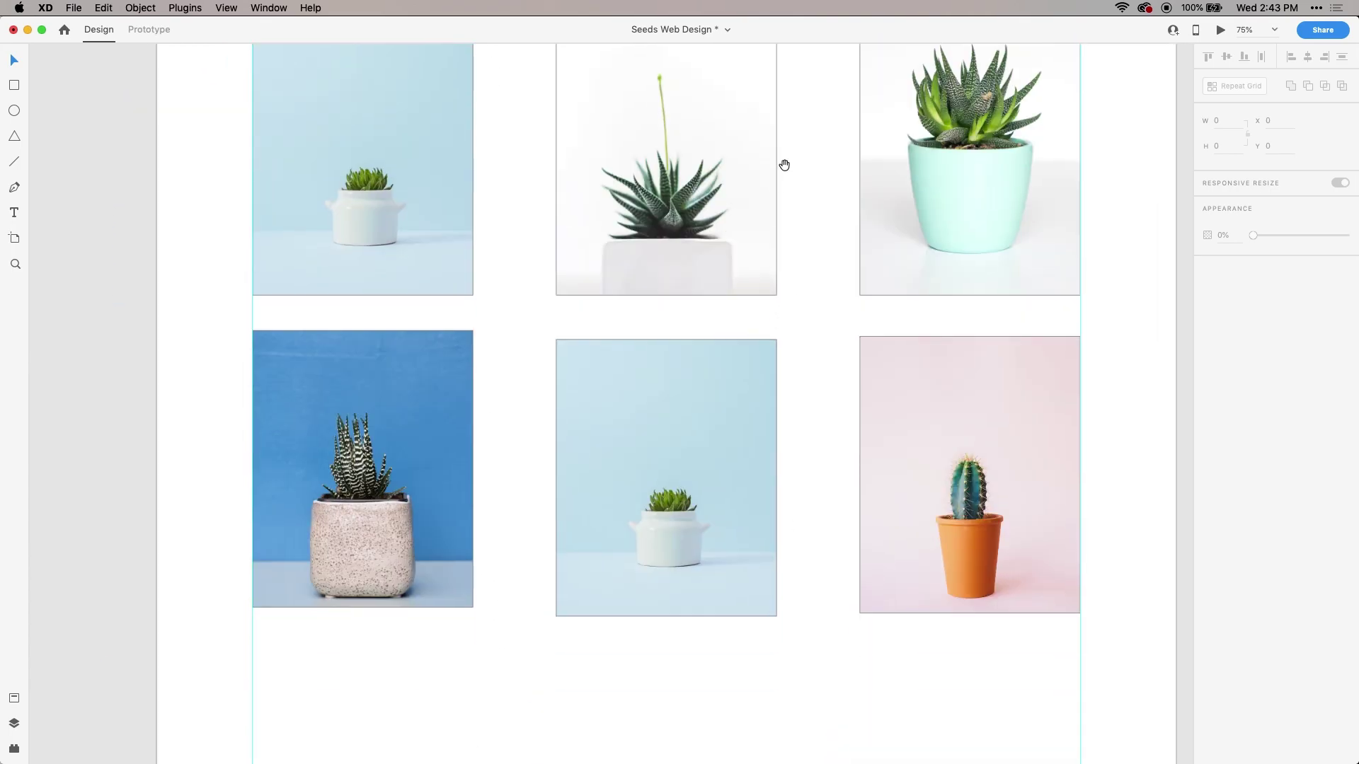
pyautogui.scroll(4, 779, 300)
pyautogui.hscroll(1, 767, 276)
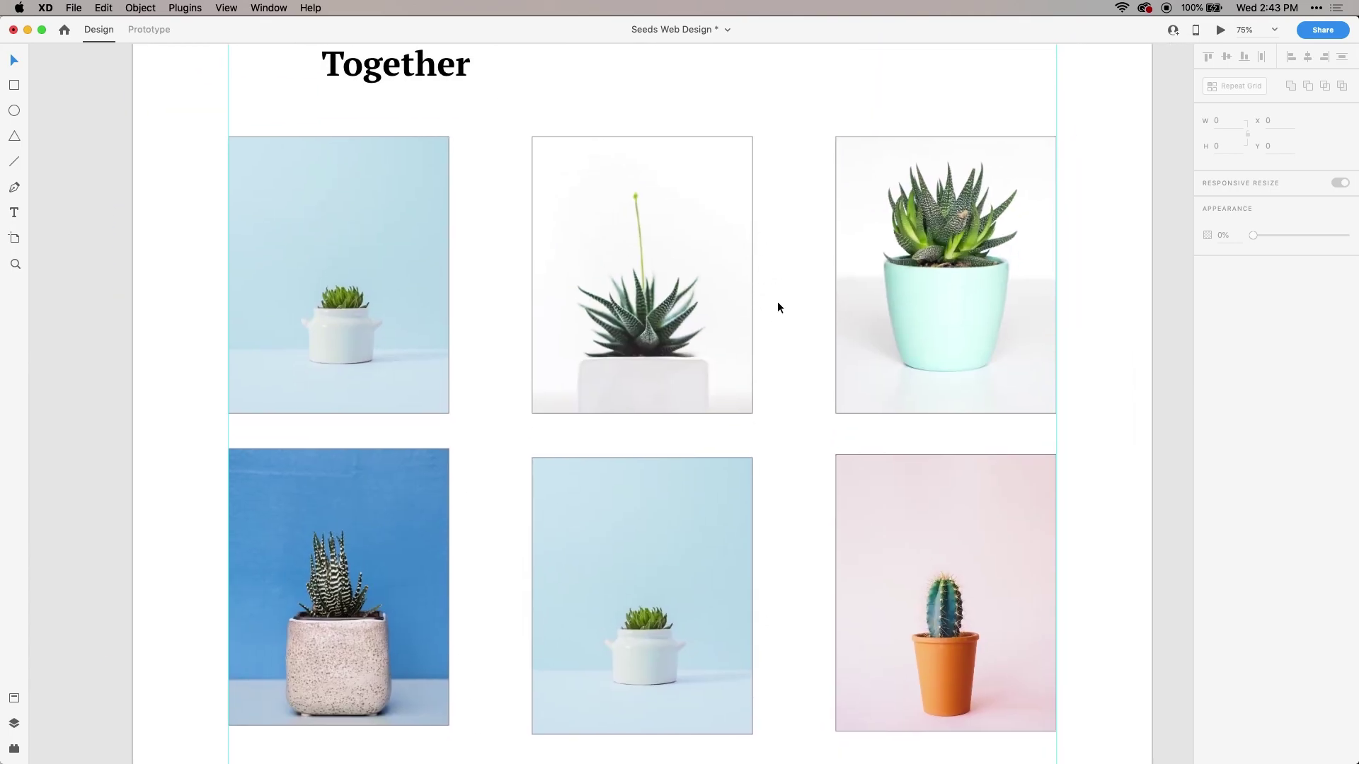
pyautogui.moveTo(544, 265); pyautogui.dragTo(494, 241)
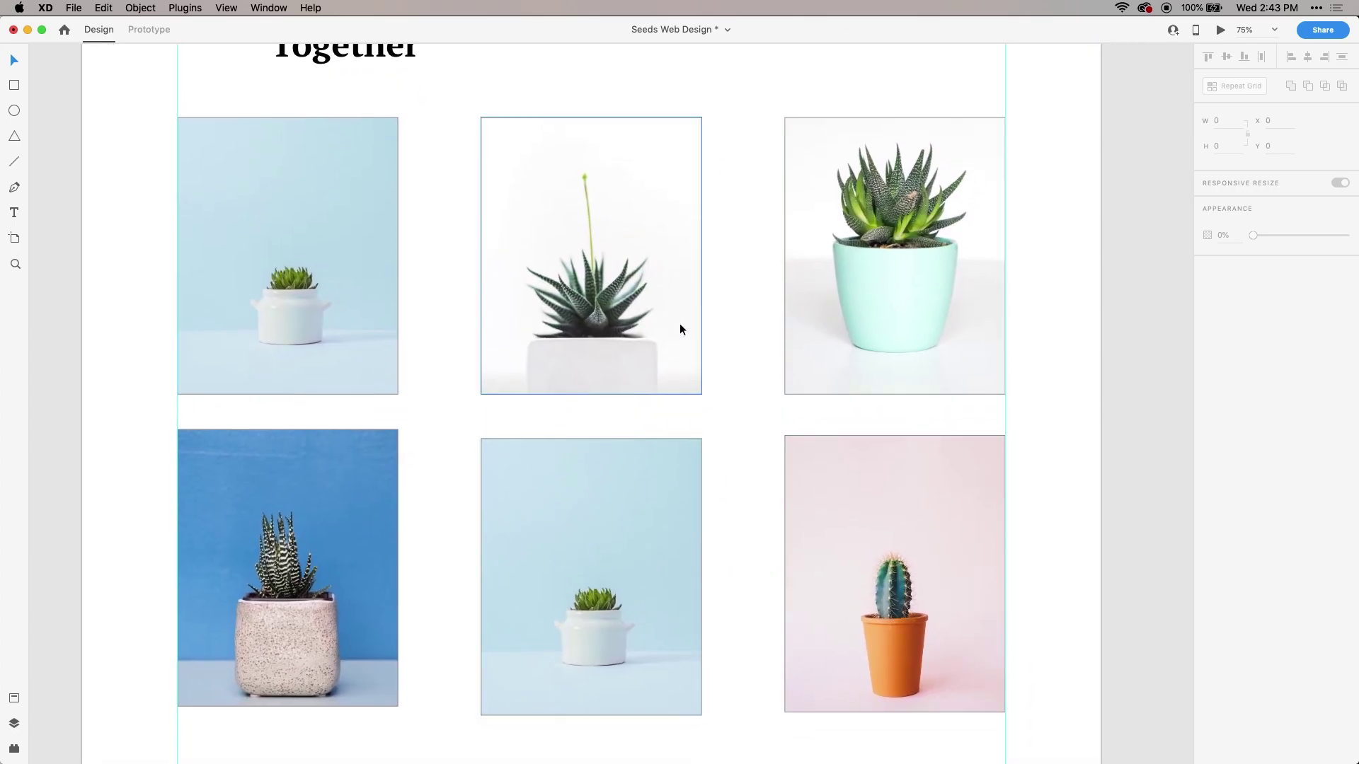
pyautogui.click(370, 258)
pyautogui.keyDown('shift'); pyautogui.click(568, 255); pyautogui.keyUp('shift')
pyautogui.keyDown('shift'); pyautogui.click(856, 330); pyautogui.keyUp('shift')
pyautogui.keyDown('shift'); pyautogui.click(883, 555); pyautogui.keyUp('shift')
pyautogui.keyDown('shift'); pyautogui.click(606, 554); pyautogui.keyUp('shift')
pyautogui.keyDown('shift'); pyautogui.click(322, 557); pyautogui.keyUp('shift')
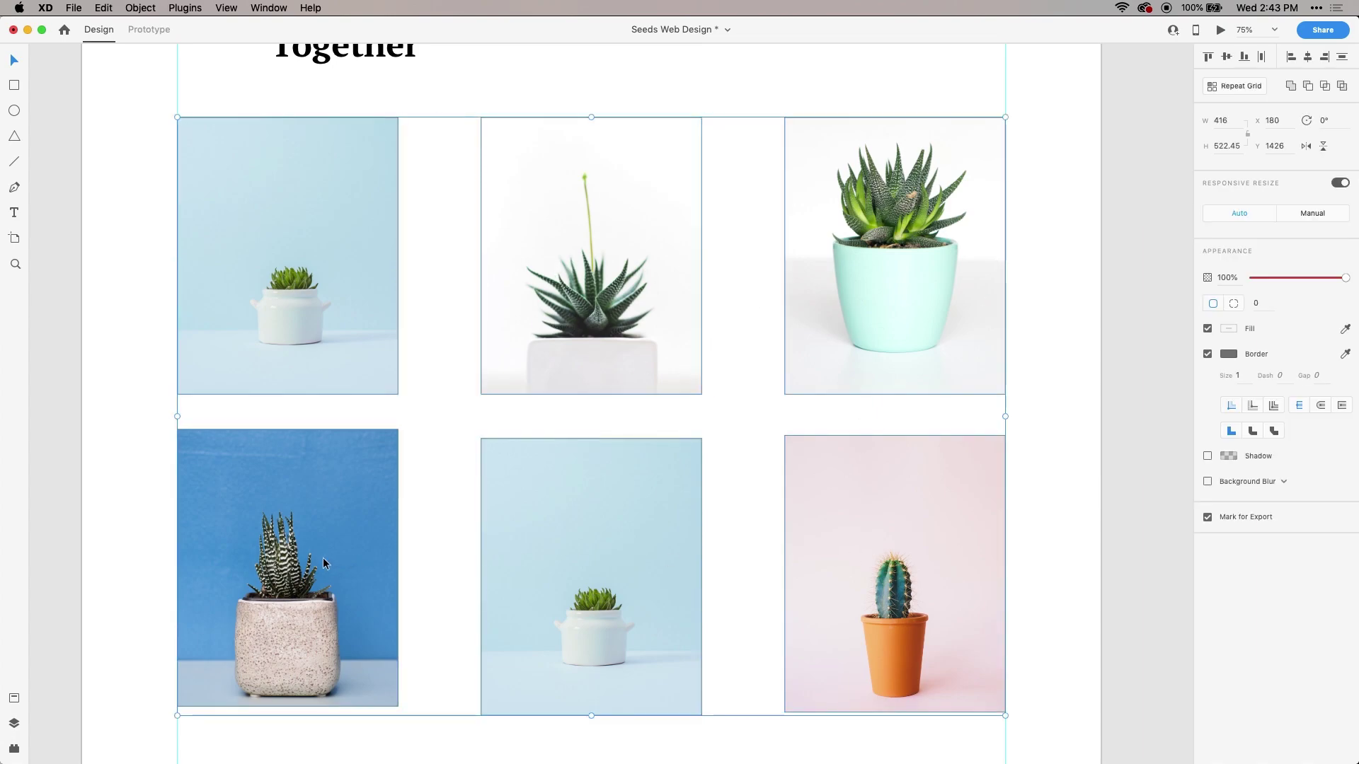
pyautogui.click(1207, 354)
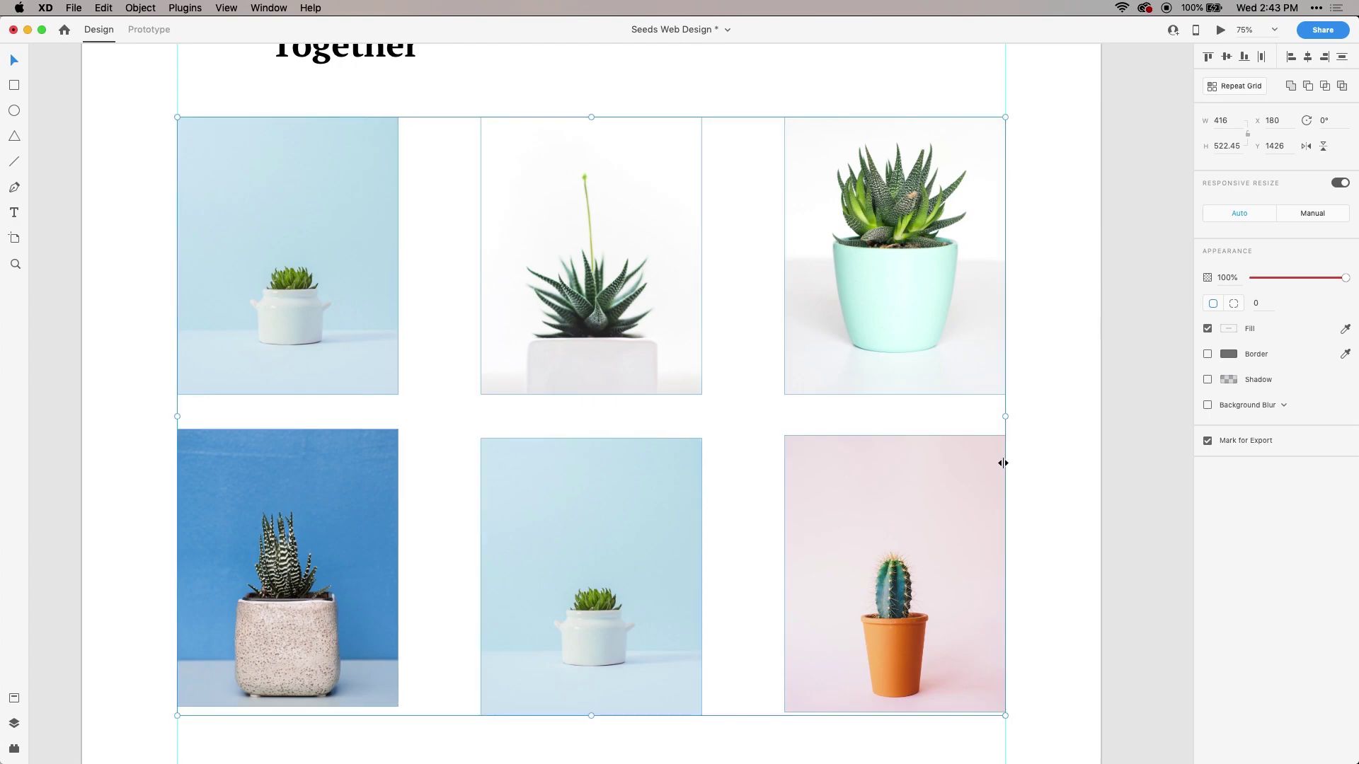
# - Scale the six plant photos down together to about 346 by 435 each
pyautogui.moveTo(1005, 715); pyautogui.dragTo(858, 485)
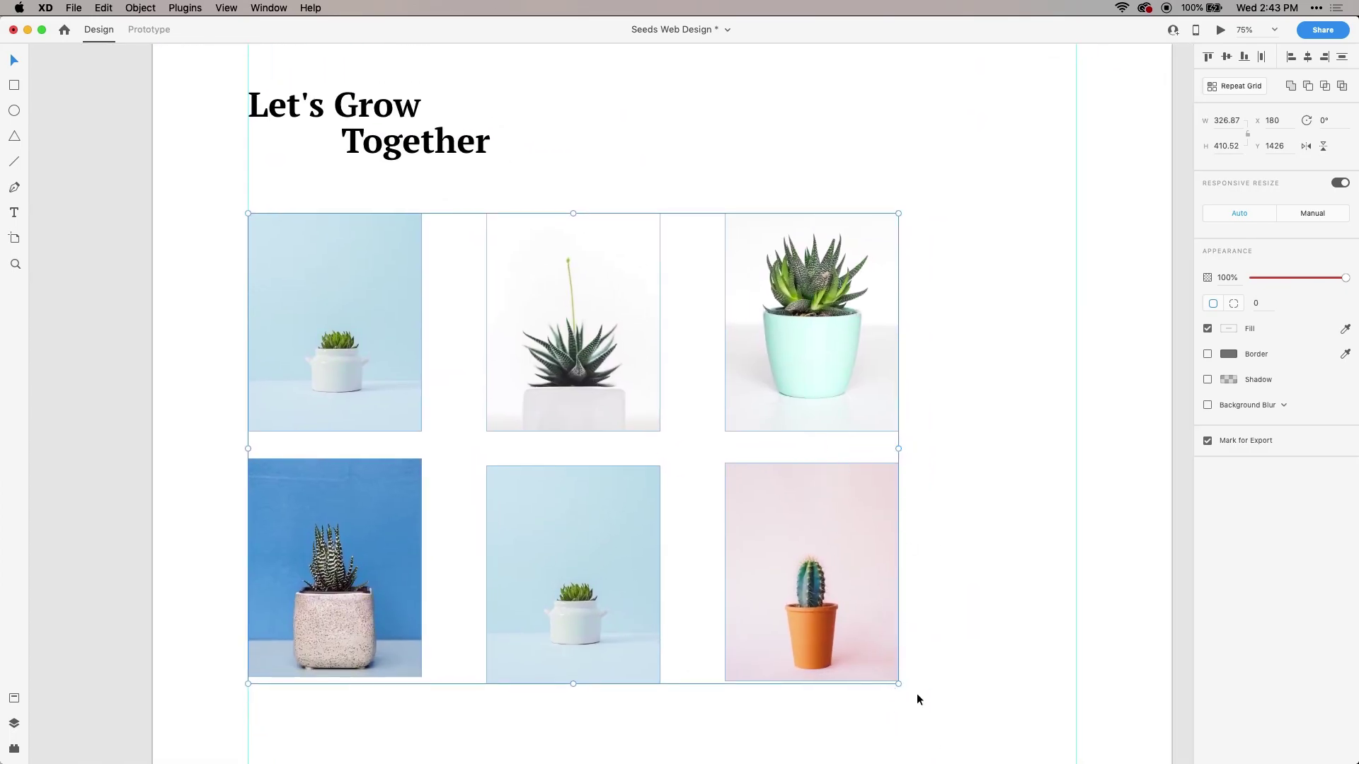
pyautogui.moveTo(899, 685); pyautogui.dragTo(937, 727)
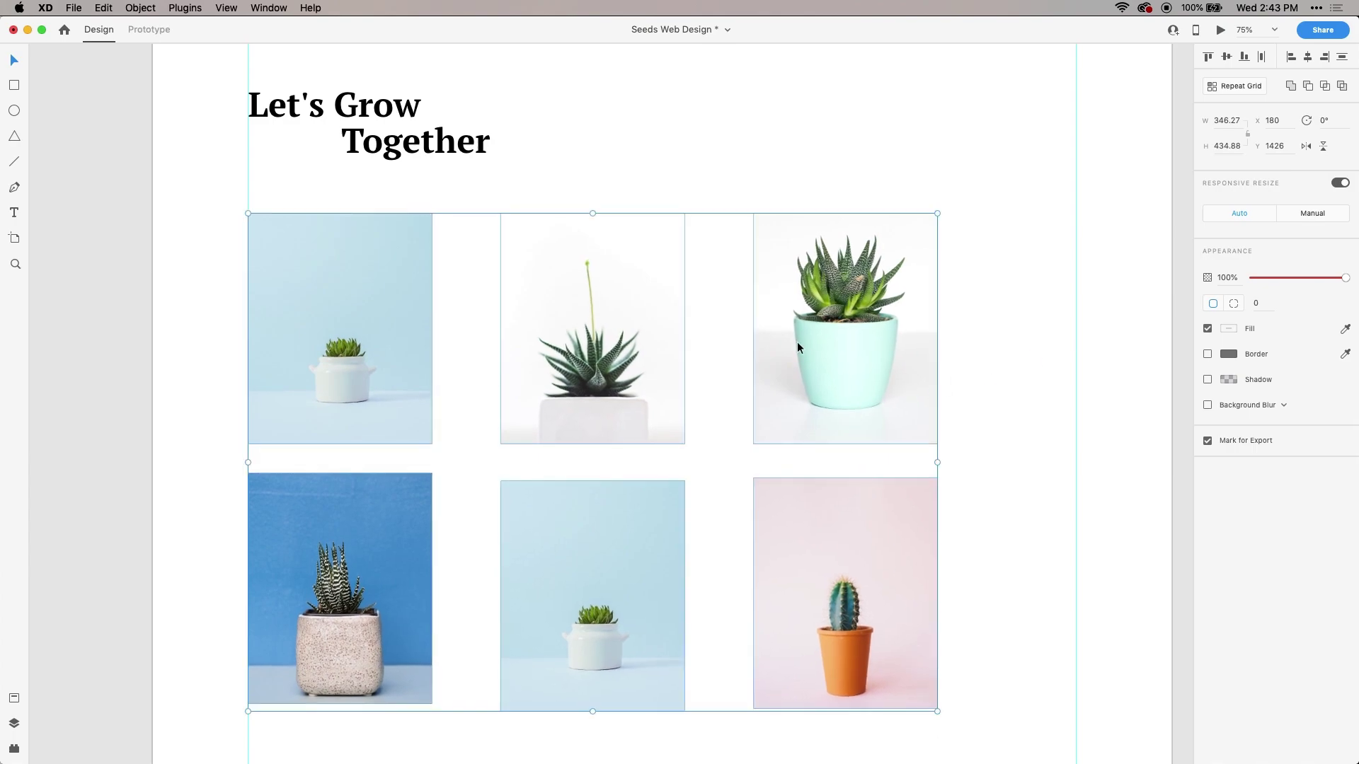
# - Group the six plant photos and centre the group horizontally on the artboard
pyautogui.rightClick(582, 291)
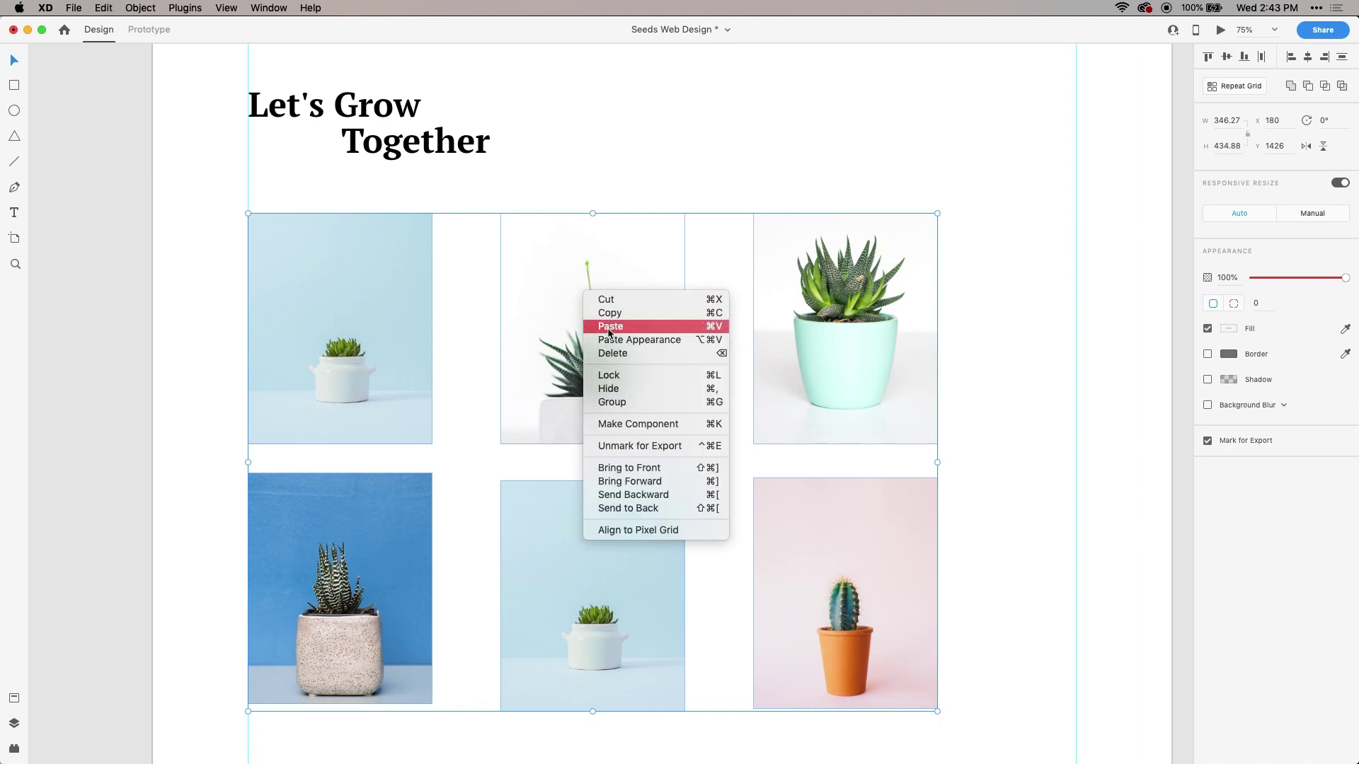
pyautogui.click(613, 402)
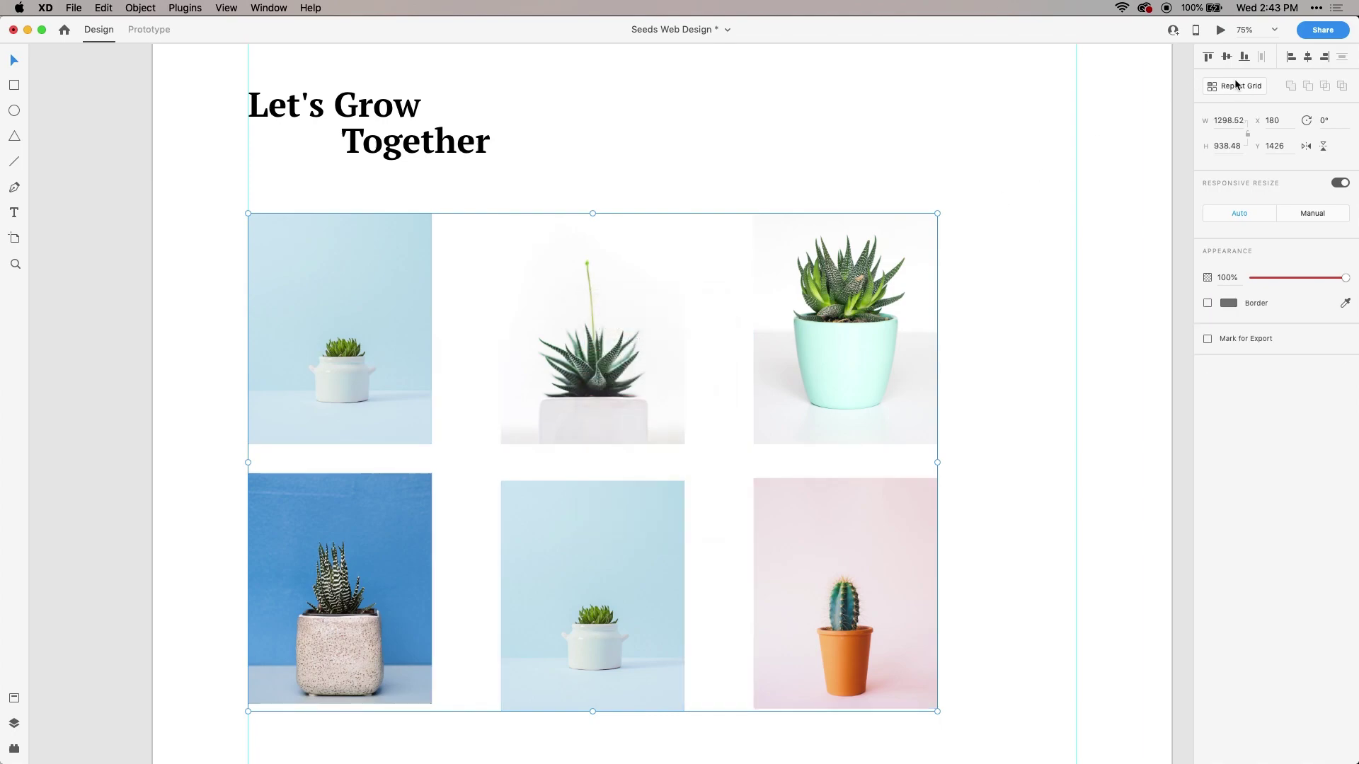
pyautogui.click(1308, 60)
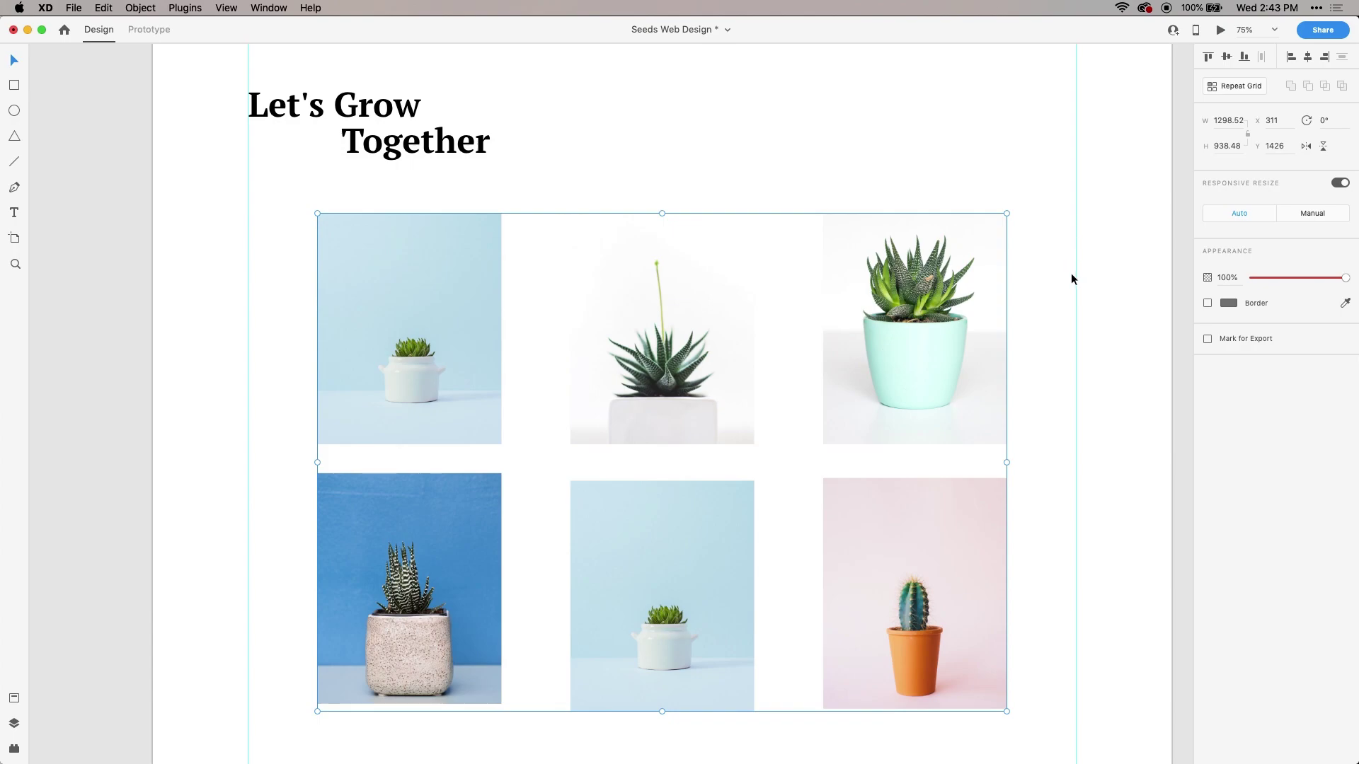
# - Move both vertical guides to the outer edges of the photo group and align the "Let's Grow Together" heading with its left edge
pyautogui.moveTo(1074, 271); pyautogui.dragTo(1006, 271)
pyautogui.moveTo(248, 323); pyautogui.dragTo(317, 323)
pyautogui.moveTo(346, 116); pyautogui.dragTo(416, 114)
pyautogui.click(688, 227)
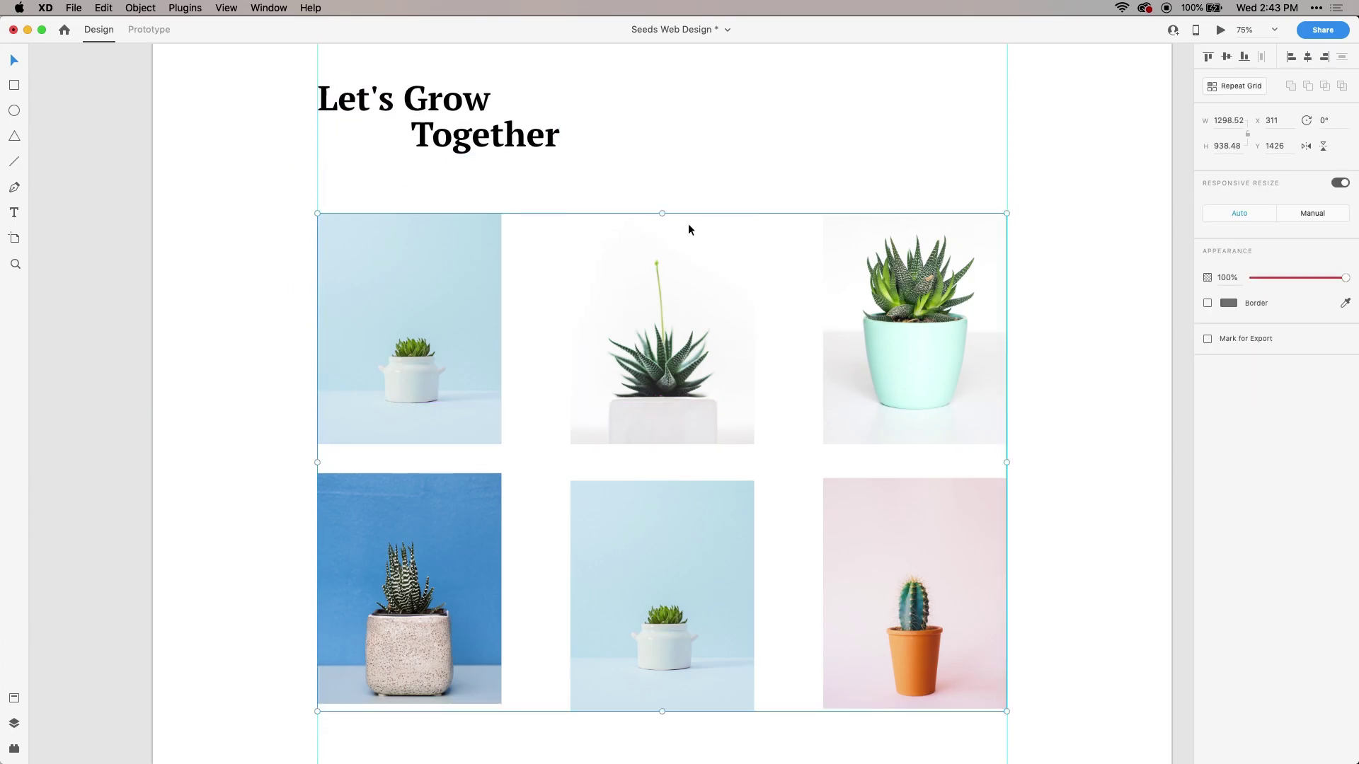
# - Review the heading and photo grid's spacing and alignment against the section above
pyautogui.scroll(5, 795, 418)
pyautogui.click(795, 416)
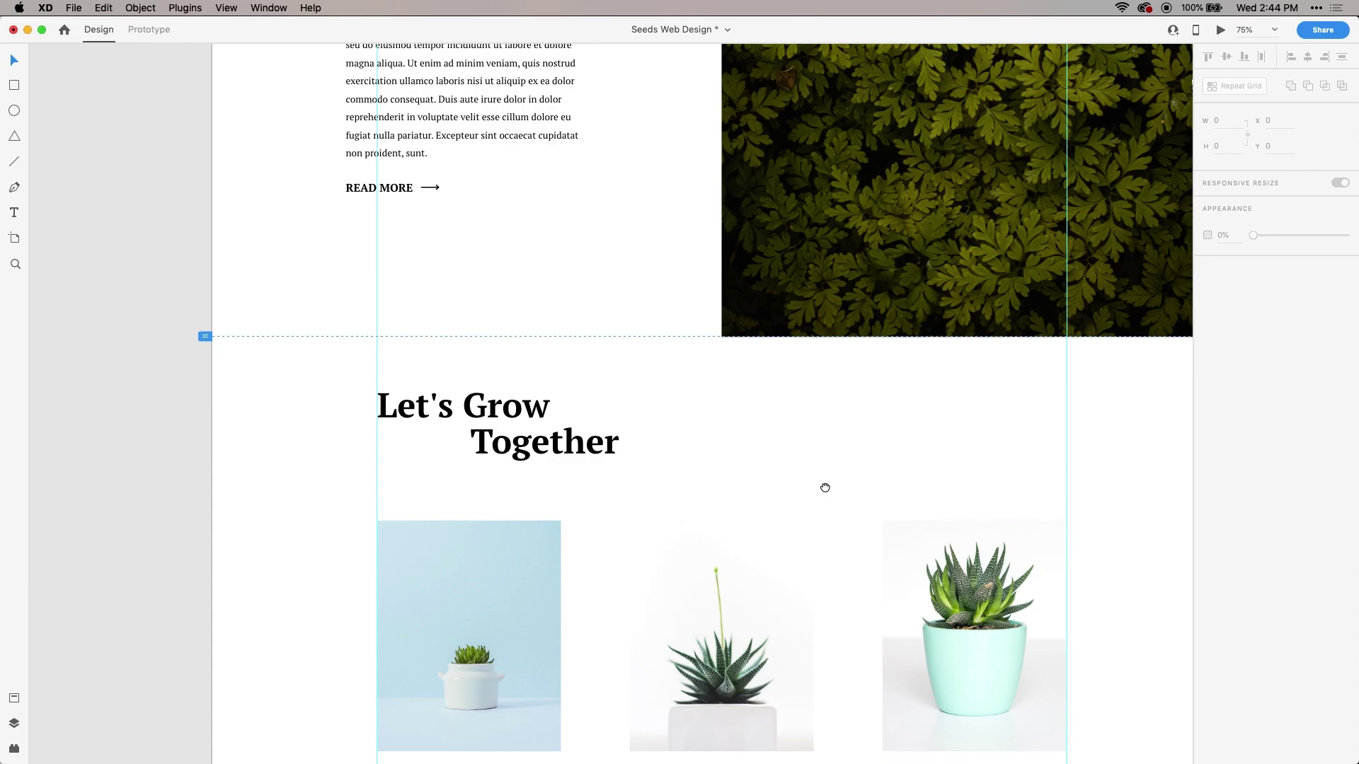
pyautogui.scroll(-5, 825, 486)
pyautogui.moveTo(830, 643); pyautogui.dragTo(848, 226)
pyautogui.scroll(8, 849, 226)
pyautogui.hscroll(3, 694, 377)
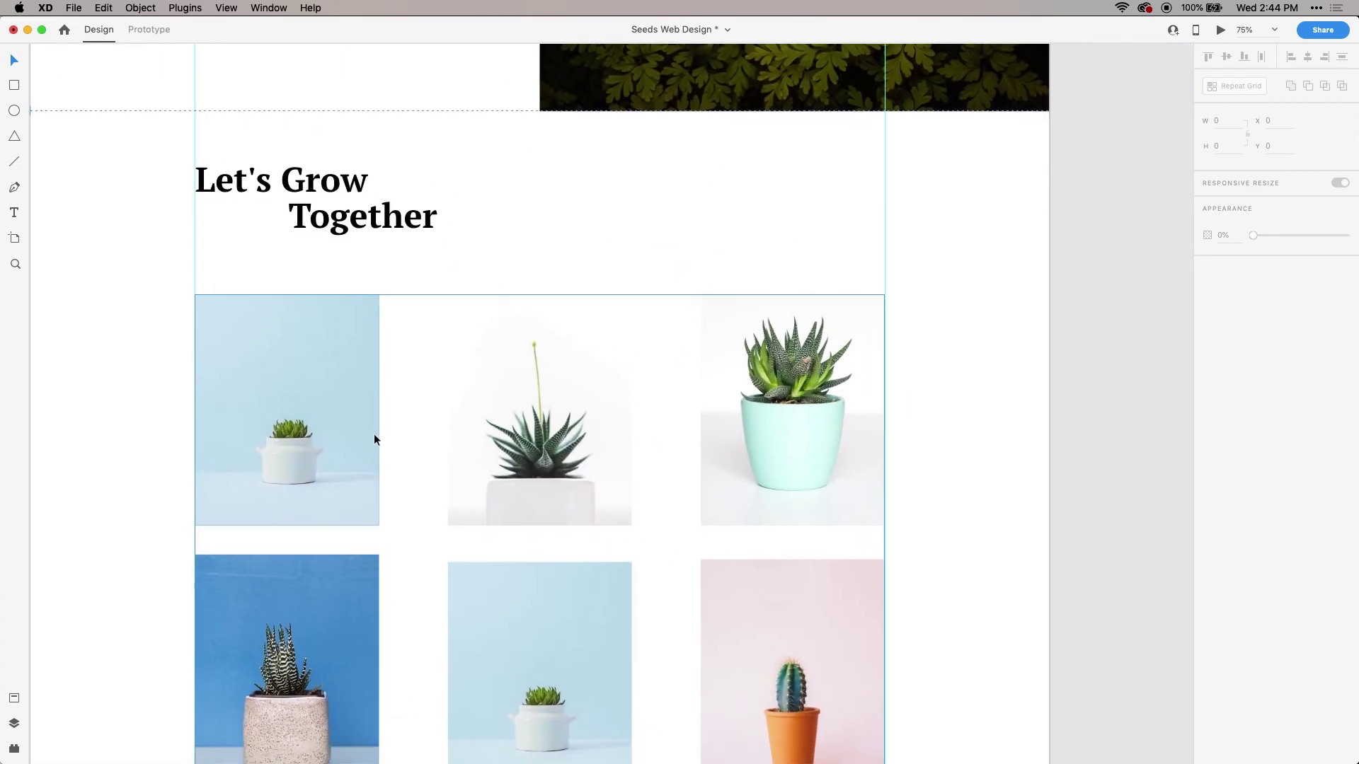
pyautogui.moveTo(639, 491); pyautogui.dragTo(698, 358)
pyautogui.scroll(-5, 698, 358)
pyautogui.hscroll(-1, 694, 300)
pyautogui.scroll(3, 737, 470)
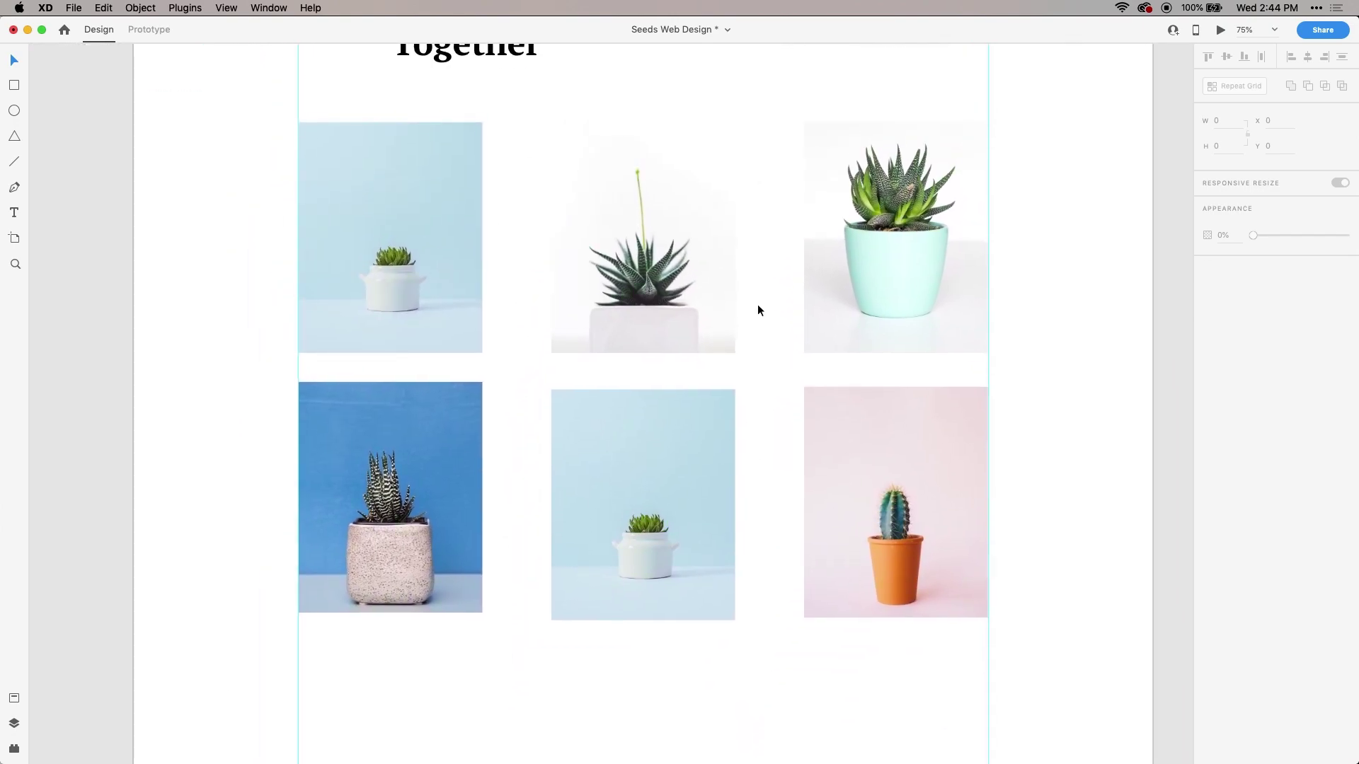
pyautogui.scroll(2, 623, 302)
pyautogui.hscroll(2, 623, 302)
pyautogui.scroll(2, 643, 297)
pyautogui.scroll(-2, 659, 365)
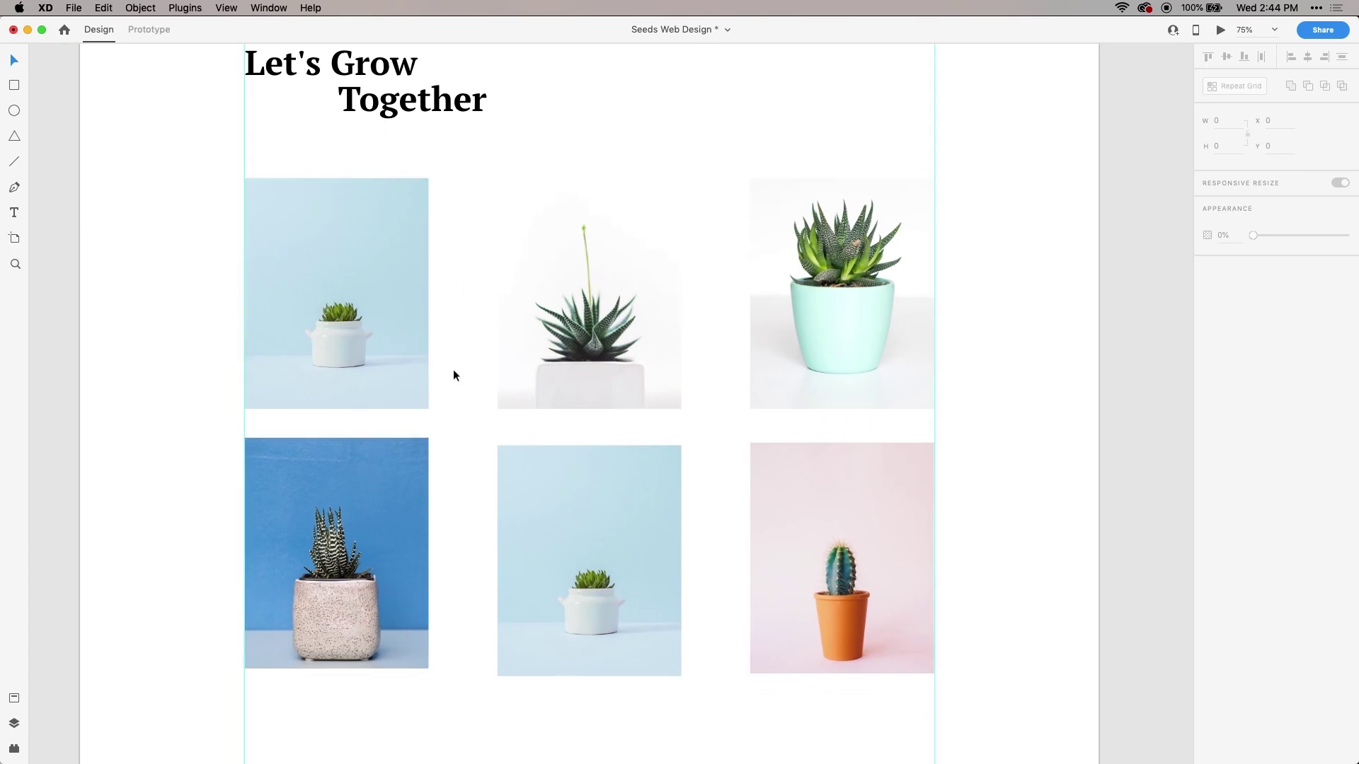
# - Stretch the photo group slightly from its lower and upper edges to a height of about 947
pyautogui.click(602, 488)
pyautogui.scroll(-3, 615, 467)
pyautogui.moveTo(580, 461)
pyautogui.mouseDown()
pyautogui.moveTo(585, 433)
pyautogui.moveTo(581, 464)
pyautogui.mouseUp()
pyautogui.scroll(3, 598, 337)
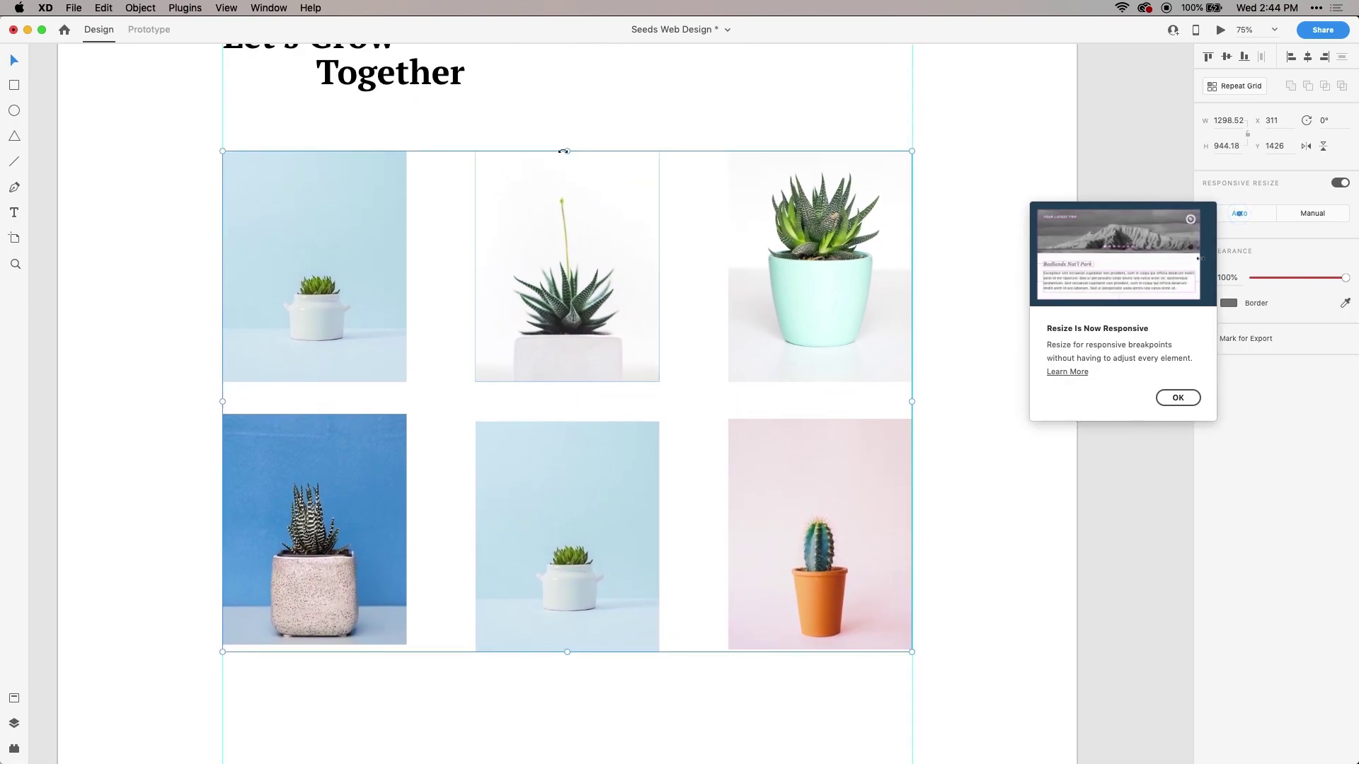
pyautogui.moveTo(564, 151); pyautogui.dragTo(564, 149)
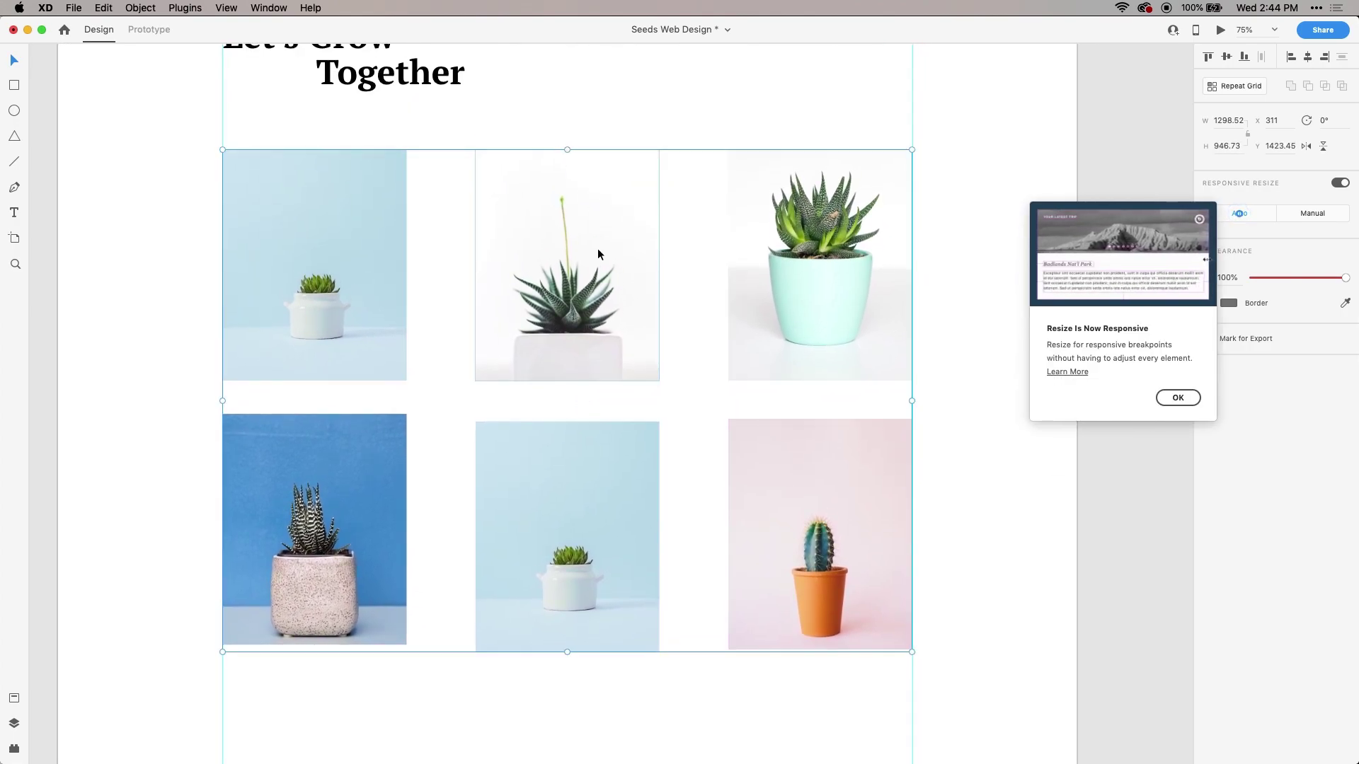
# - Ungroup the six plant photos and clear the selection
pyautogui.rightClick(606, 252)
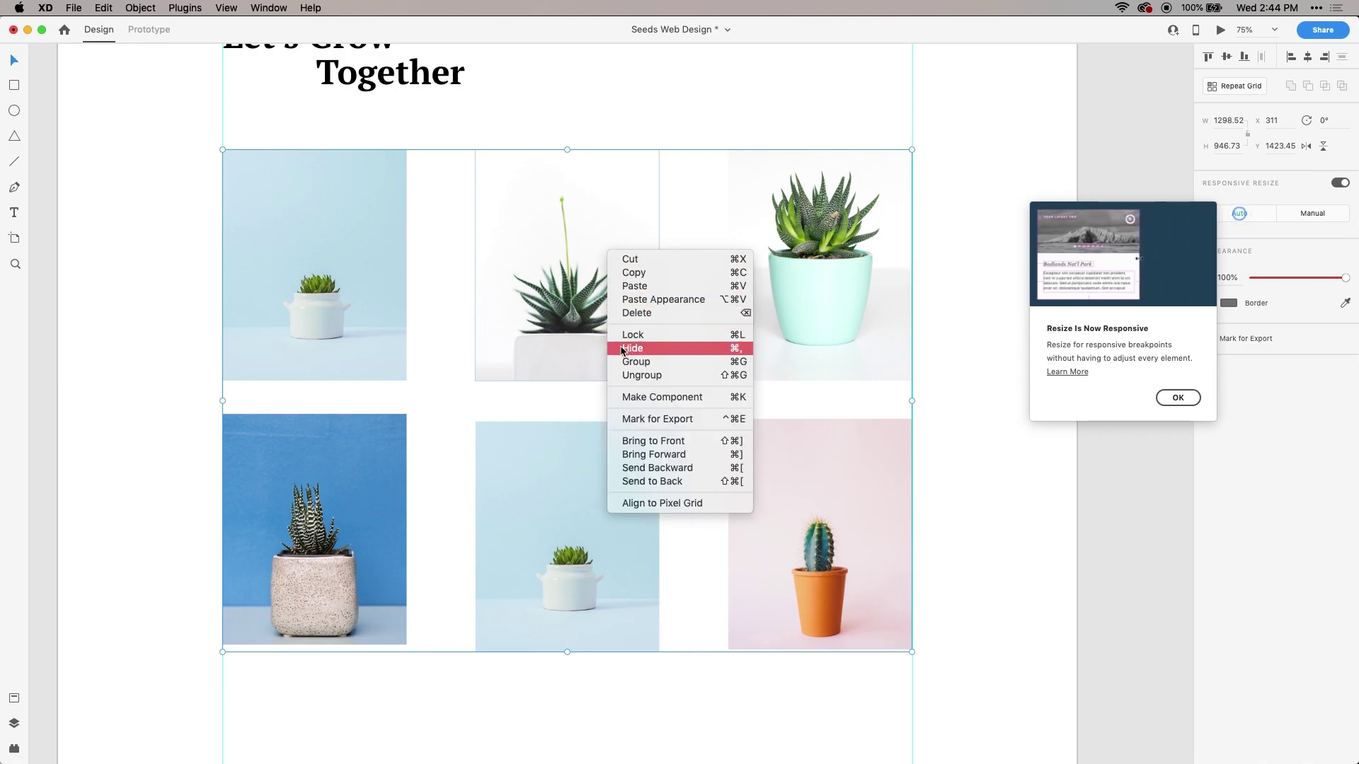
pyautogui.click(641, 375)
pyautogui.click(918, 313)
# - Try to scale up all six plant photos together slightly from their lower corner
pyautogui.click(838, 314)
pyautogui.keyDown('shift'); pyautogui.click(488, 327); pyautogui.keyUp('shift')
pyautogui.keyDown('shift'); pyautogui.click(384, 322); pyautogui.keyUp('shift')
pyautogui.keyDown('shift'); pyautogui.click(394, 446); pyautogui.keyUp('shift')
pyautogui.keyDown('shift'); pyautogui.click(582, 485); pyautogui.keyUp('shift')
pyautogui.keyDown('shift'); pyautogui.click(796, 554); pyautogui.keyUp('shift')
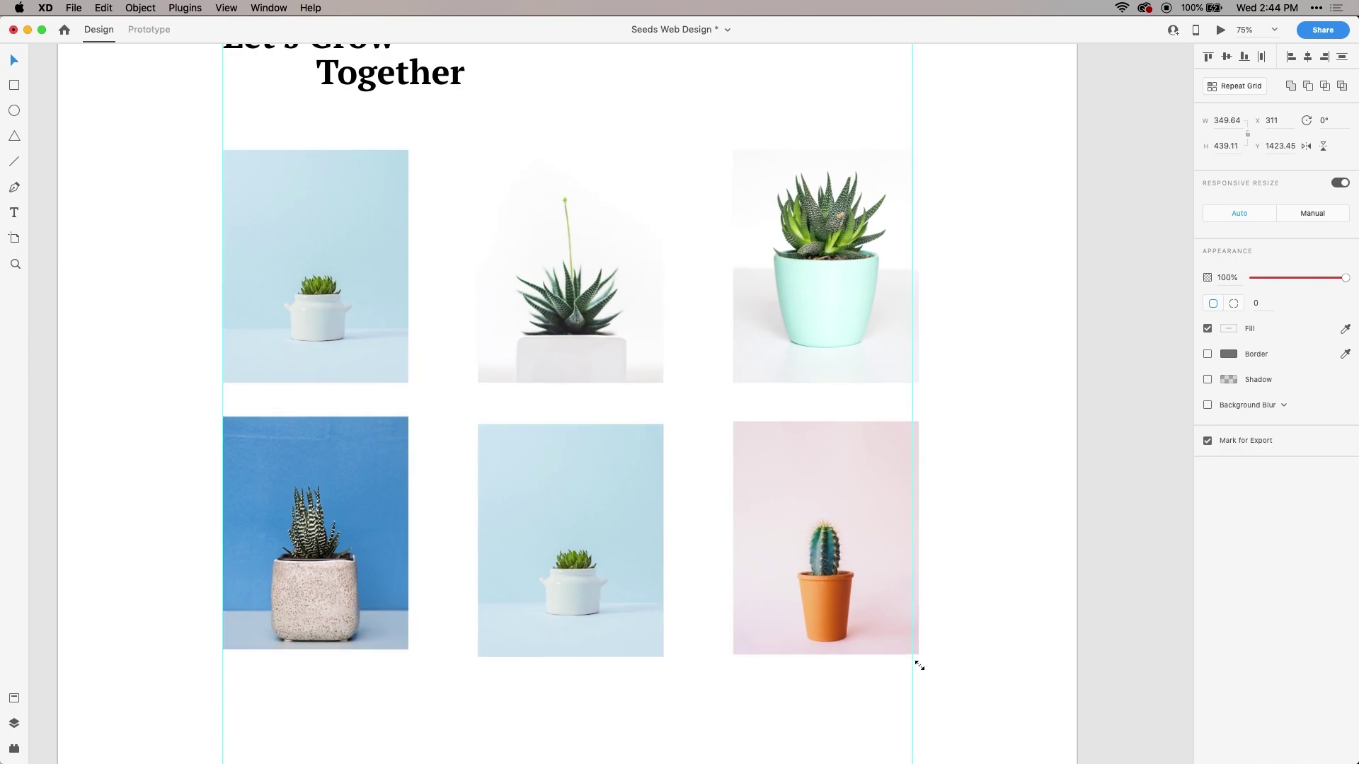
pyautogui.press('Escape')
# - Examine the spacing between the hero section, the second heading and the plant photo grid
pyautogui.scroll(-1, 788, 429)
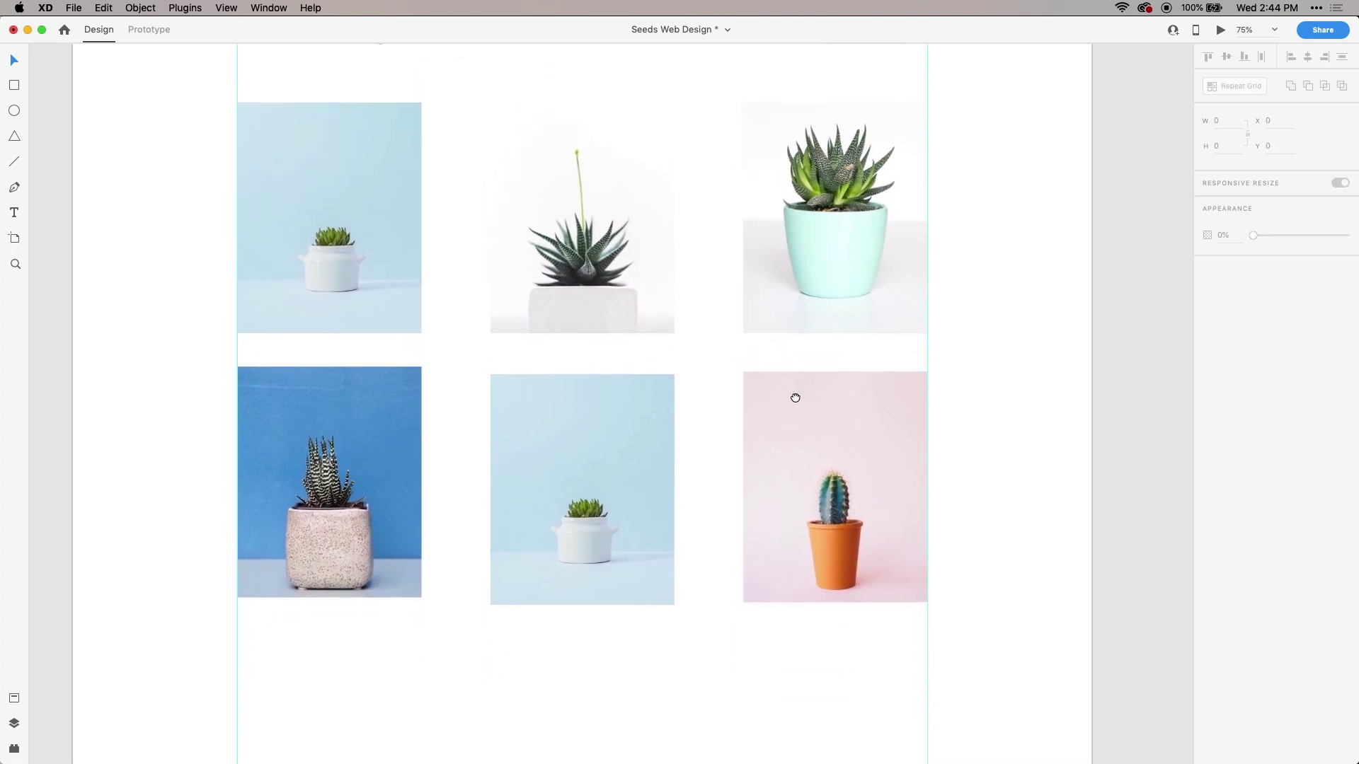
pyautogui.scroll(5, 792, 394)
pyautogui.scroll(-8, 668, 292)
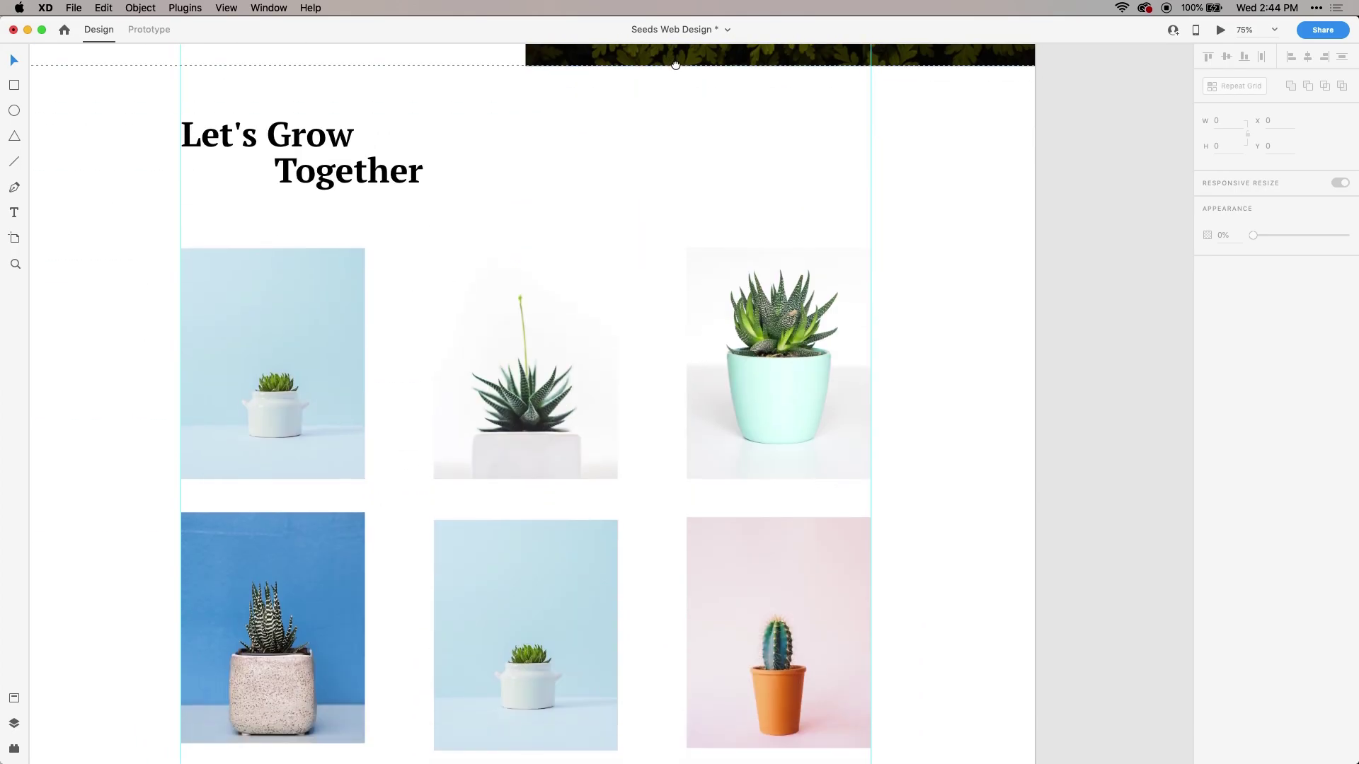
pyautogui.scroll(3, 685, 106)
pyautogui.hscroll(-2, 729, 212)
pyautogui.scroll(10, 756, 290)
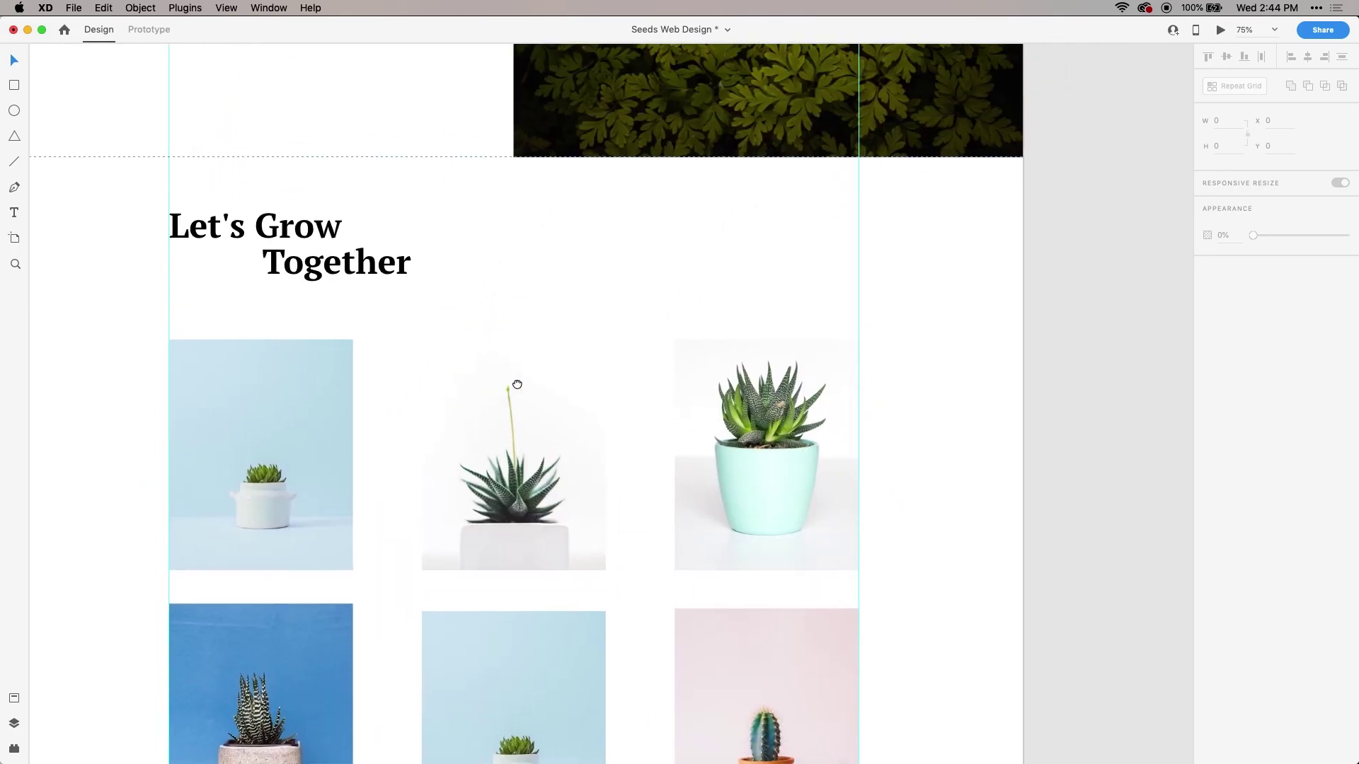
pyautogui.scroll(-5, 474, 301)
pyautogui.hscroll(1, 434, 385)
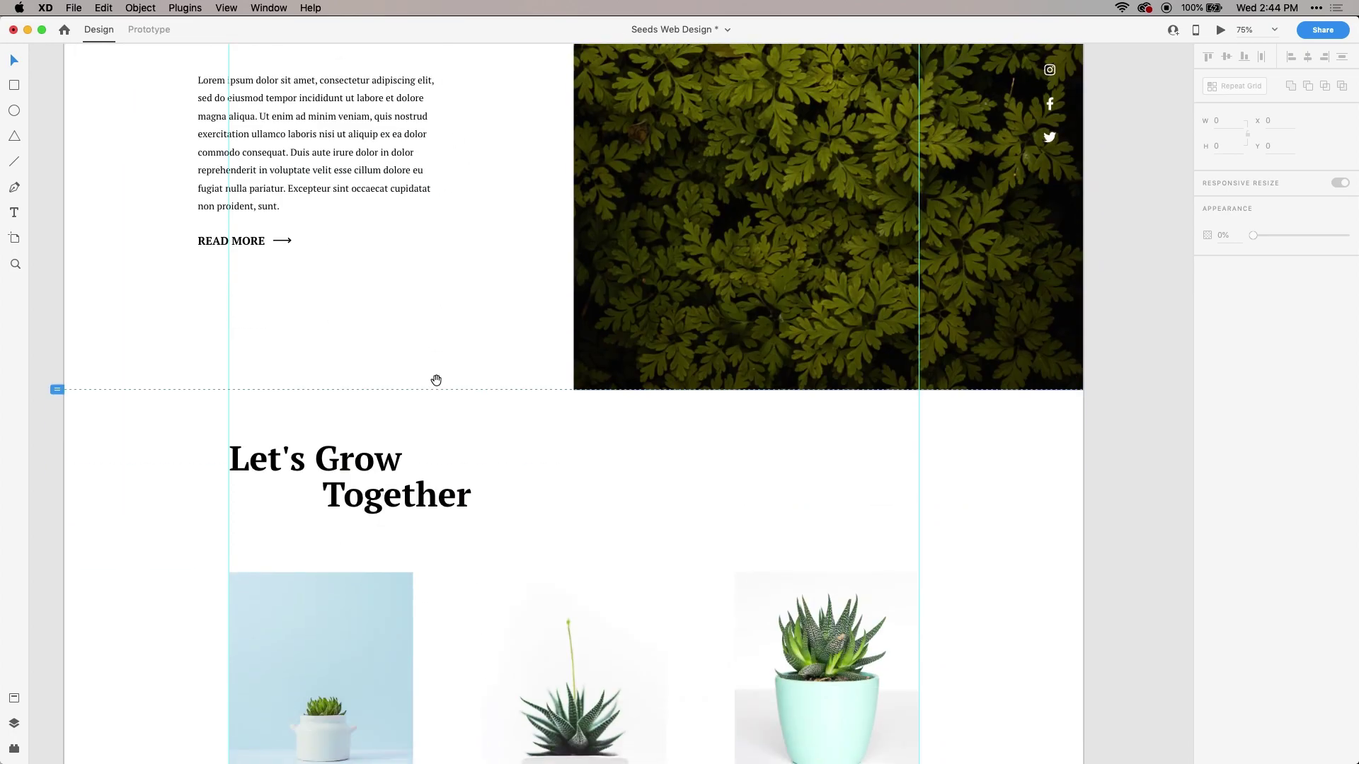
# - Replace the heading above the plant photos with "Buy The" and "Happyness" on two lines
pyautogui.click(350, 440)
pyautogui.doubleClick(350, 440)
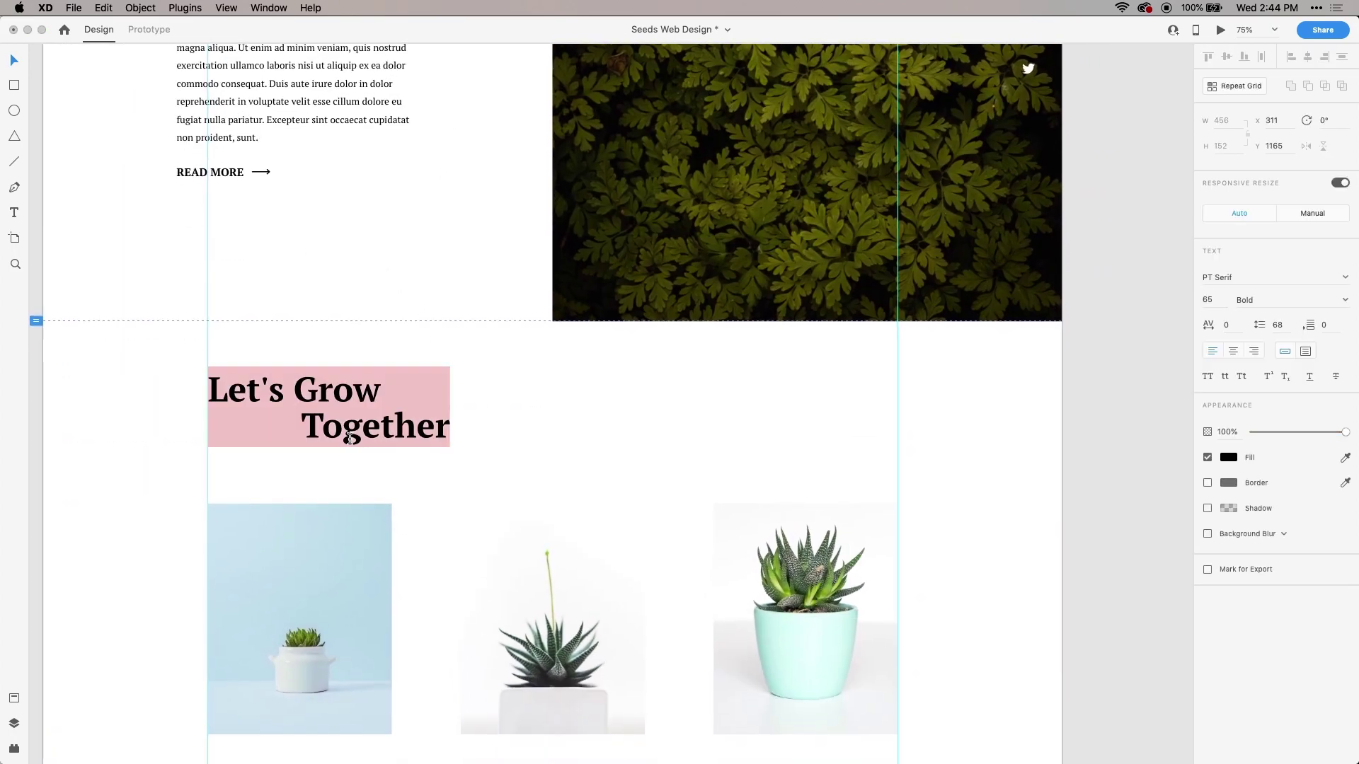
pyautogui.write('Byu')
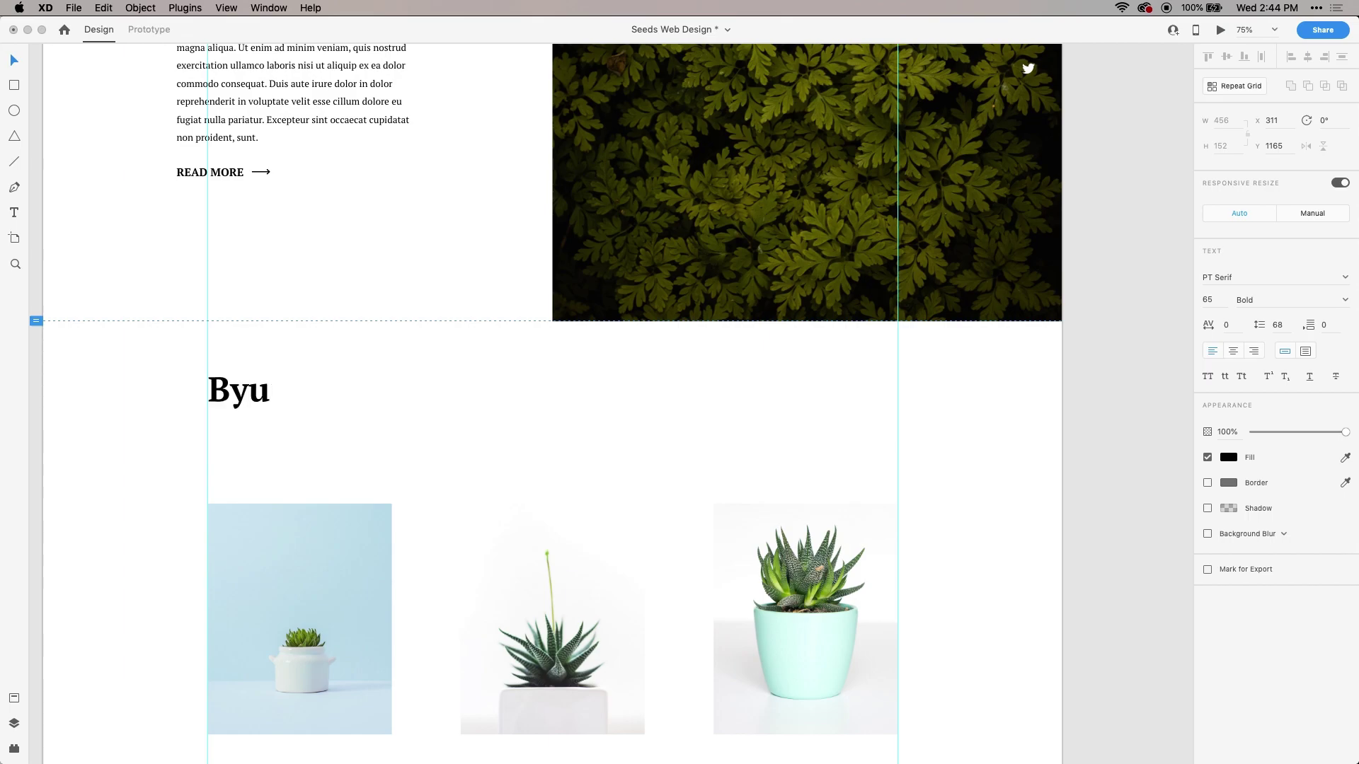
pyautogui.press('BackSpace')
pyautogui.press('BackSpace')
pyautogui.write('uy The ')
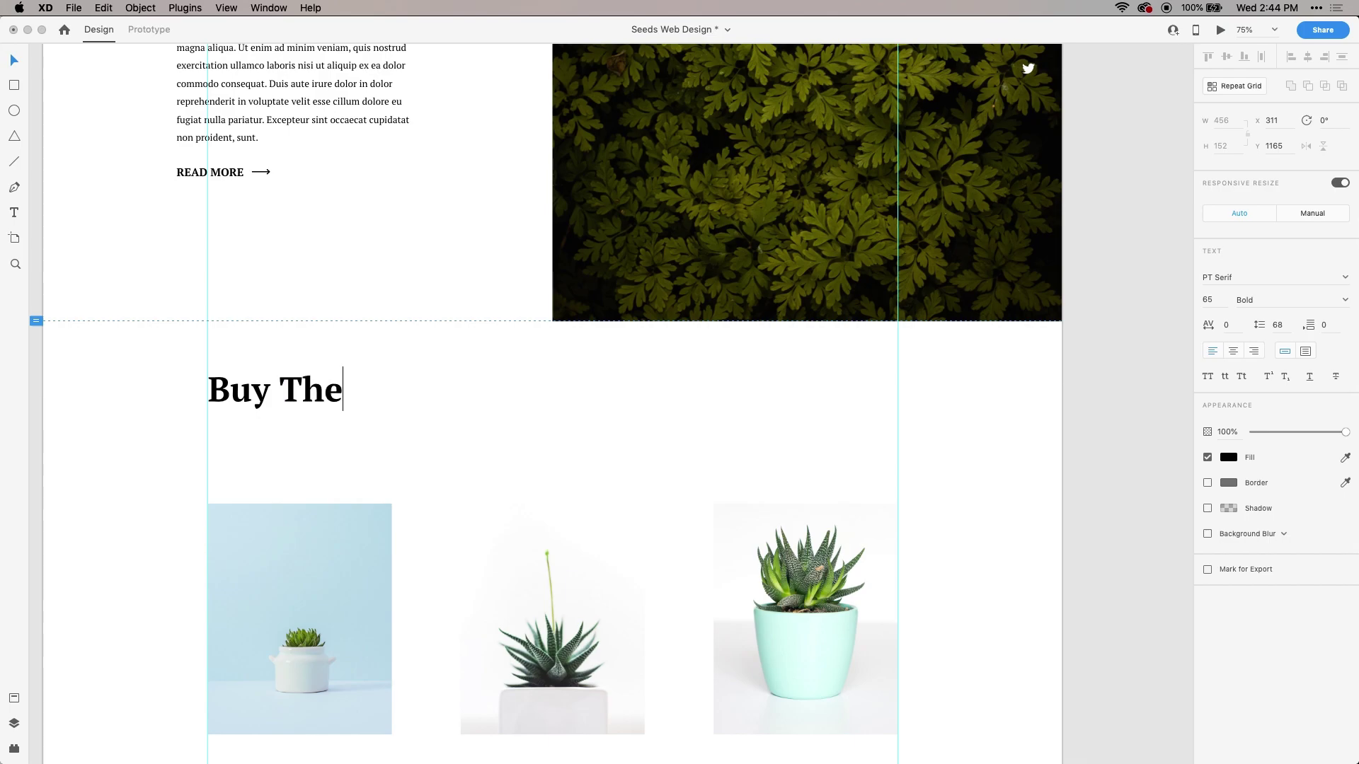
pyautogui.write('Hap')
pyautogui.write('pyness')
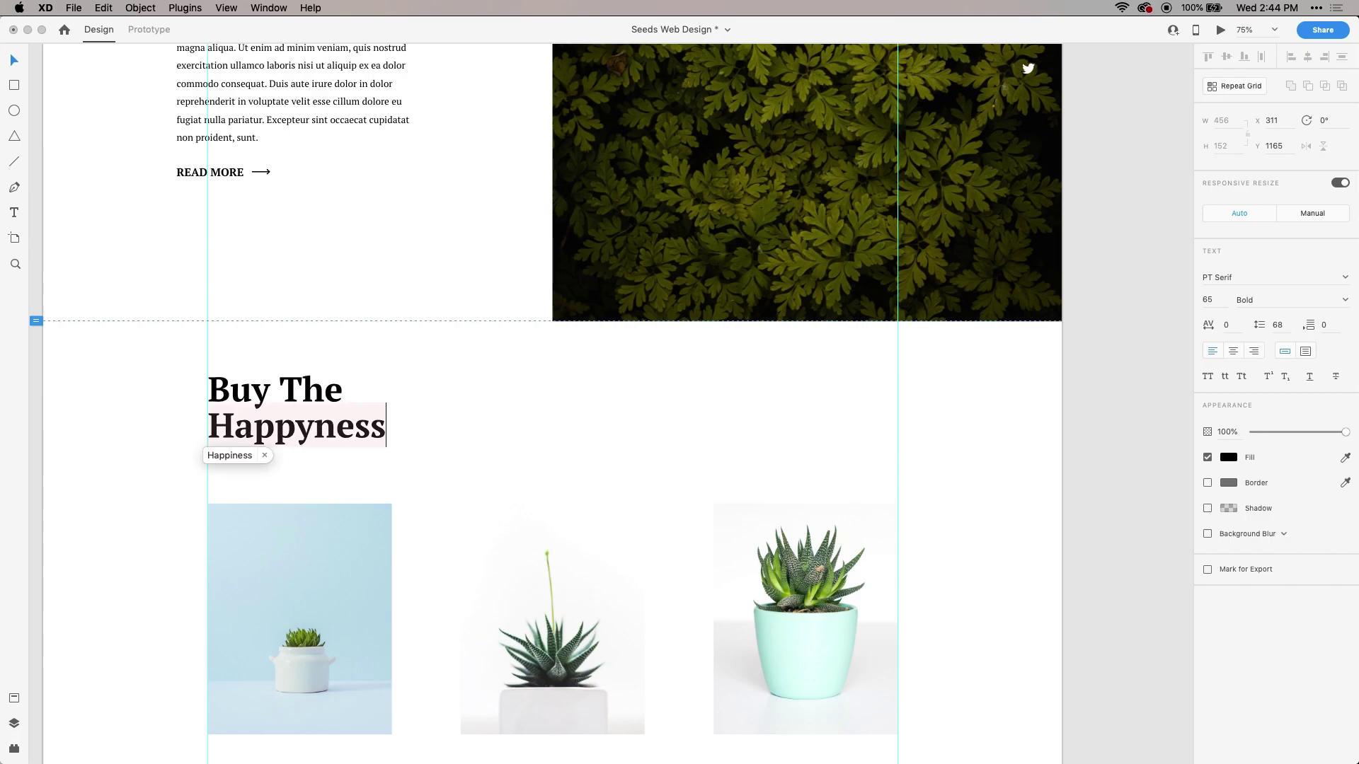
# - Correct the second line of the heading above the photos to "Happiness"
pyautogui.press('BackSpace')
pyautogui.press('BackSpace')
pyautogui.press('BackSpace')
pyautogui.press('BackSpace')
pyautogui.press('BackSpace')
pyautogui.write('iness')
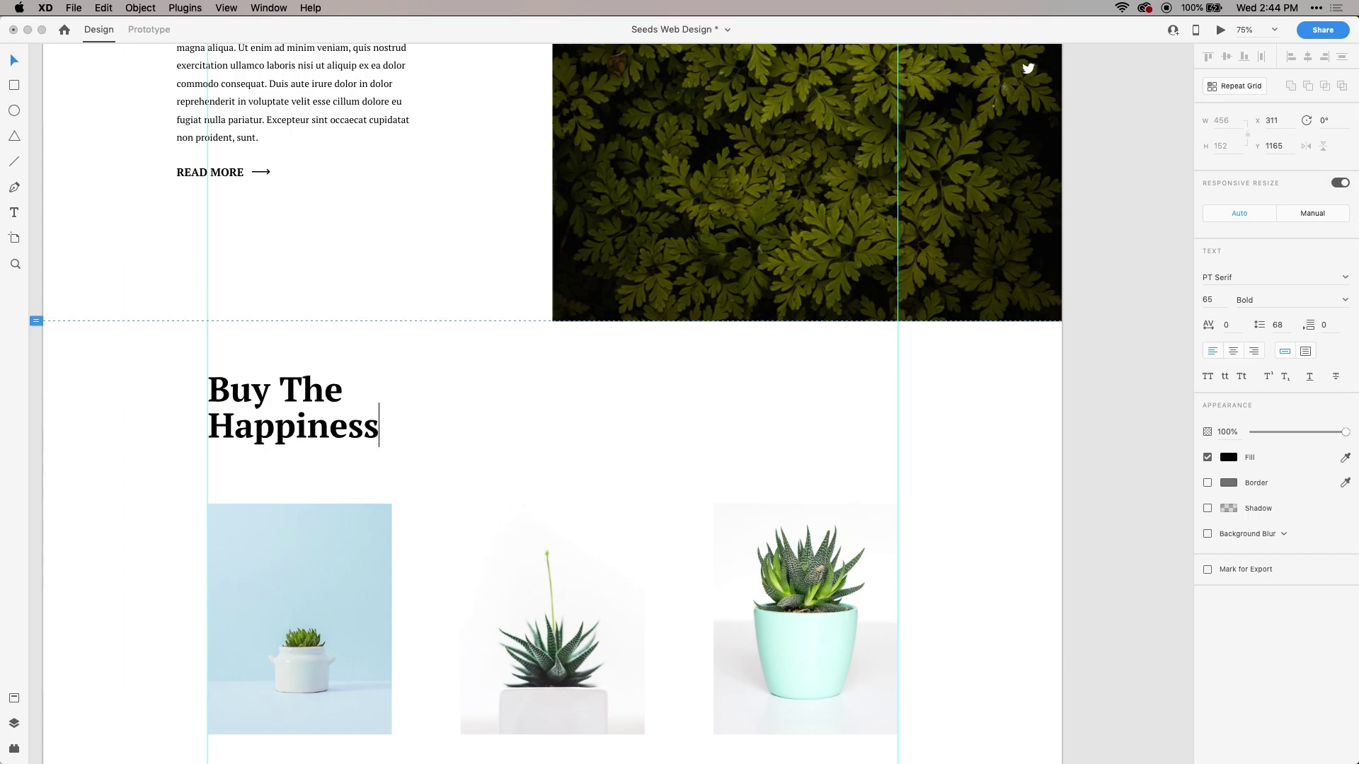
# - Indent the heading's second line, "Happiness", with leading spaces so it sits staggered under "Buy The"
pyautogui.click(212, 434)
pyautogui.press('Escape')
pyautogui.doubleClick(232, 441)
pyautogui.click(210, 434)
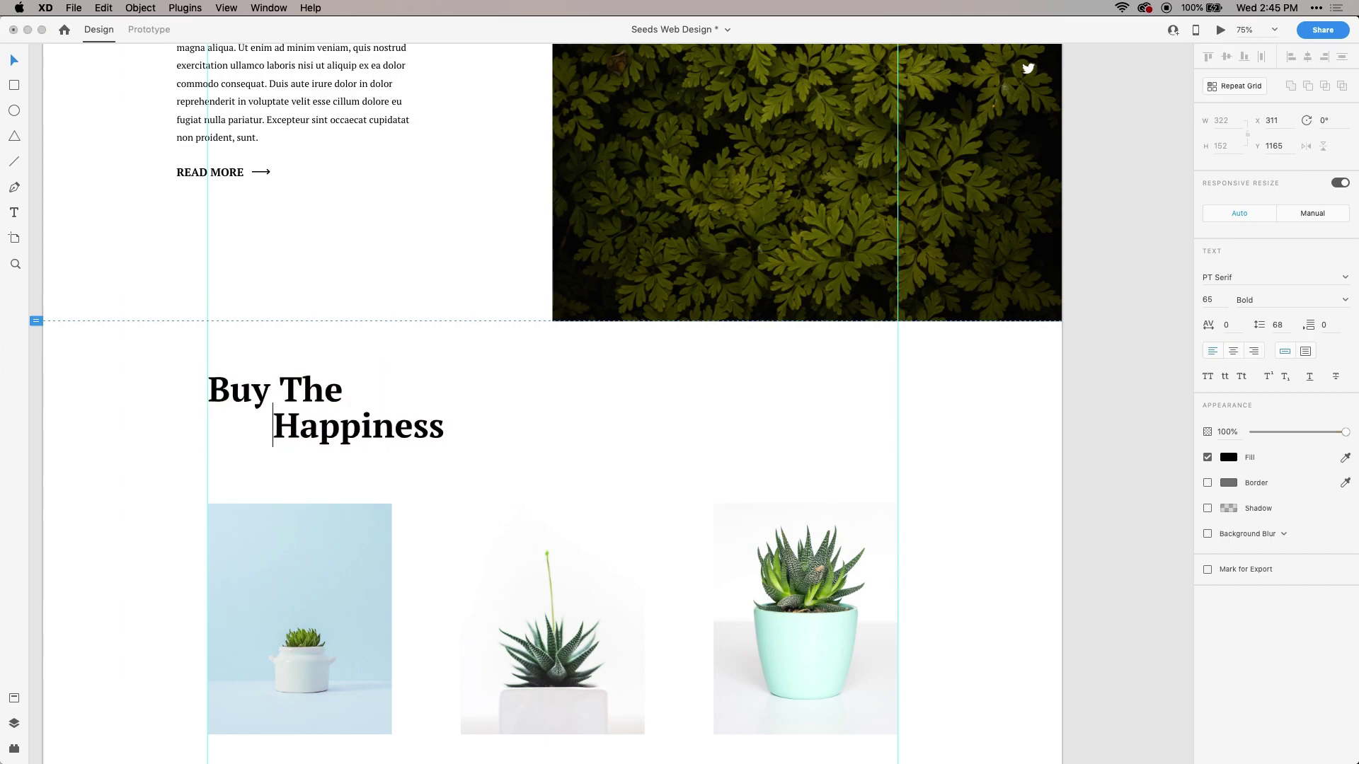
pyautogui.click(394, 385)
pyautogui.click(381, 428)
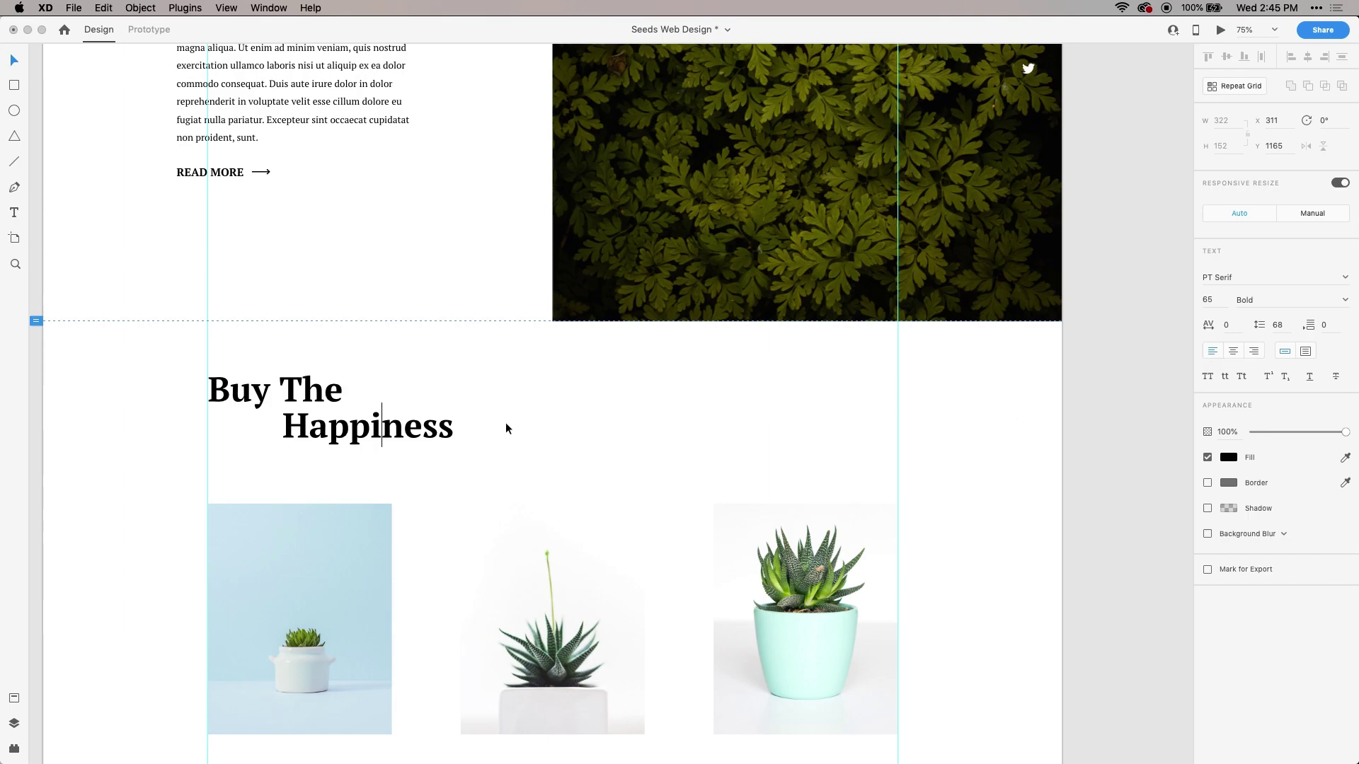
# - Compare the text settings of the "Buy The Happiness" heading with those of the hero heading "Let's Grow Together"
pyautogui.press('super+a')
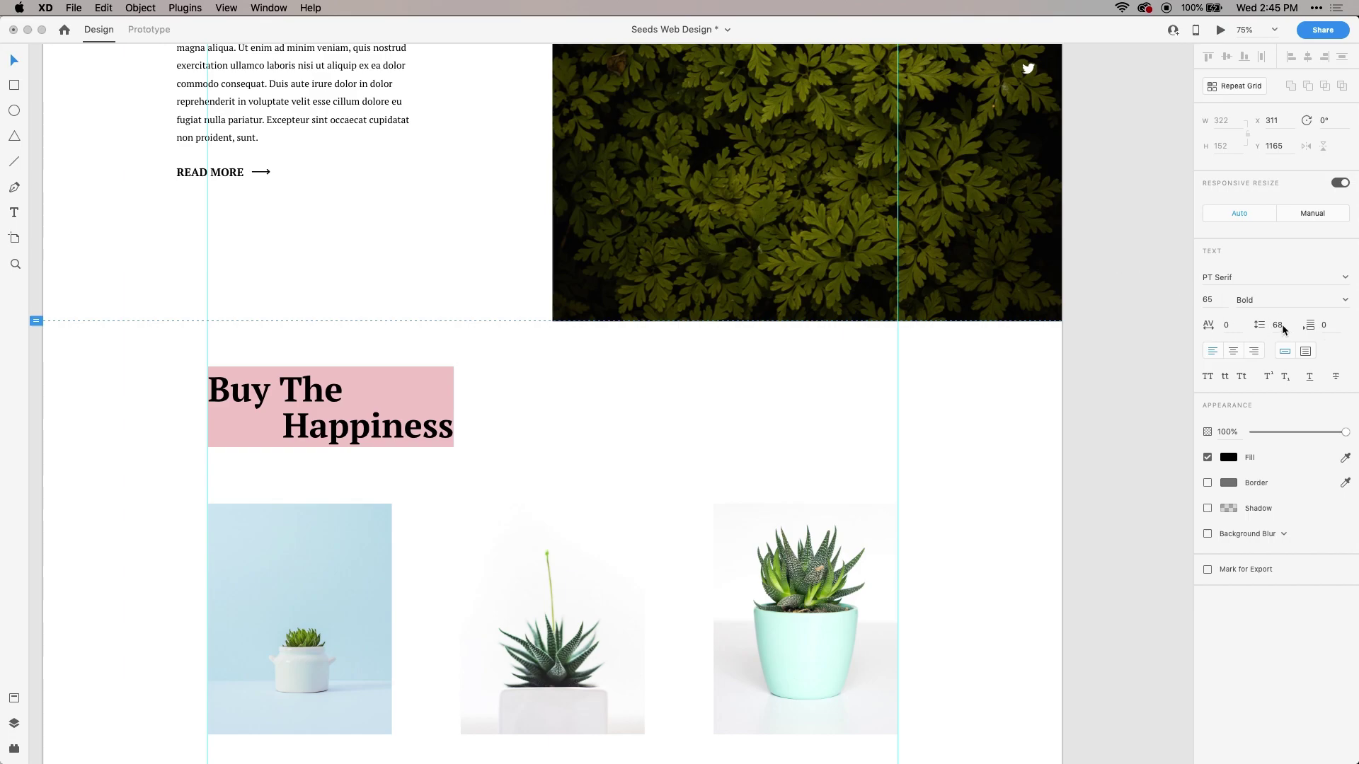
pyautogui.press('Escape')
pyautogui.scroll(10, 424, 361)
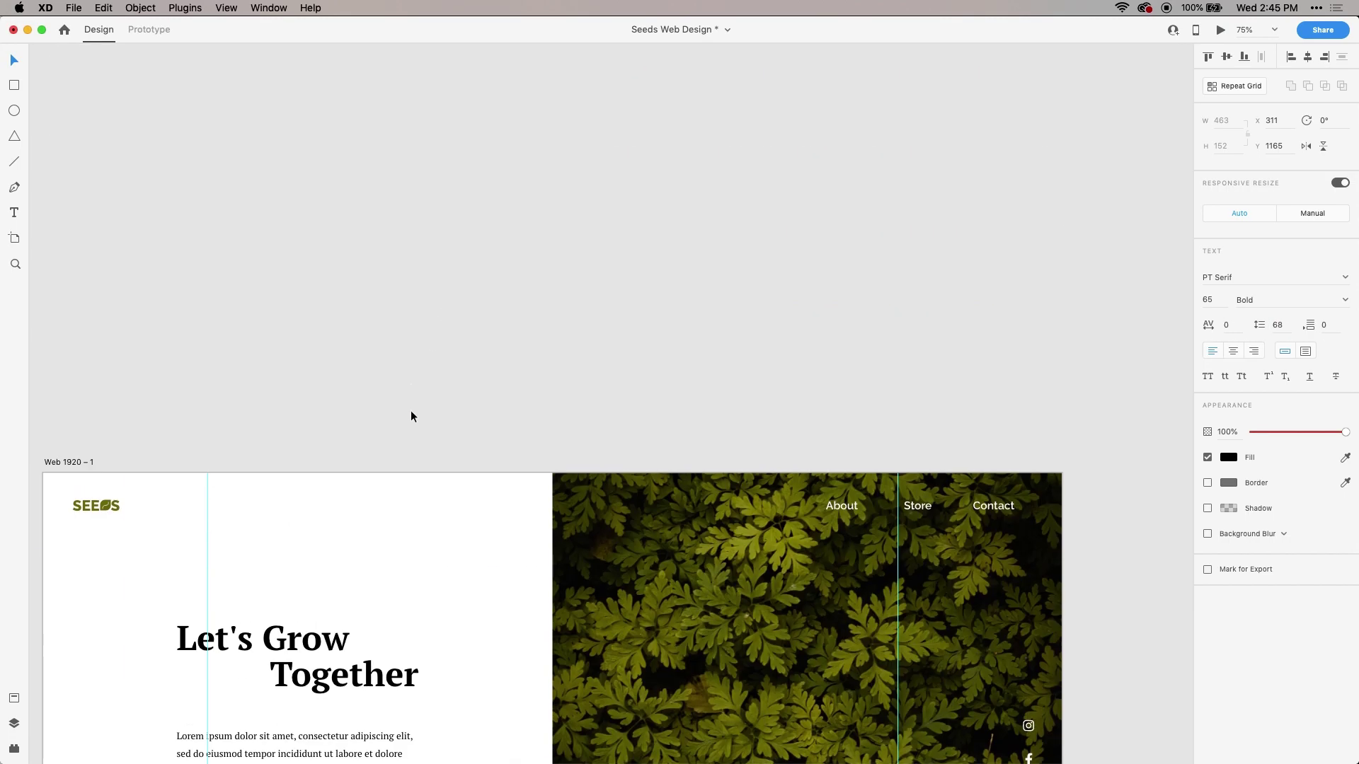
pyautogui.scroll(-3, 410, 412)
pyautogui.click(367, 455)
pyautogui.doubleClick(368, 455)
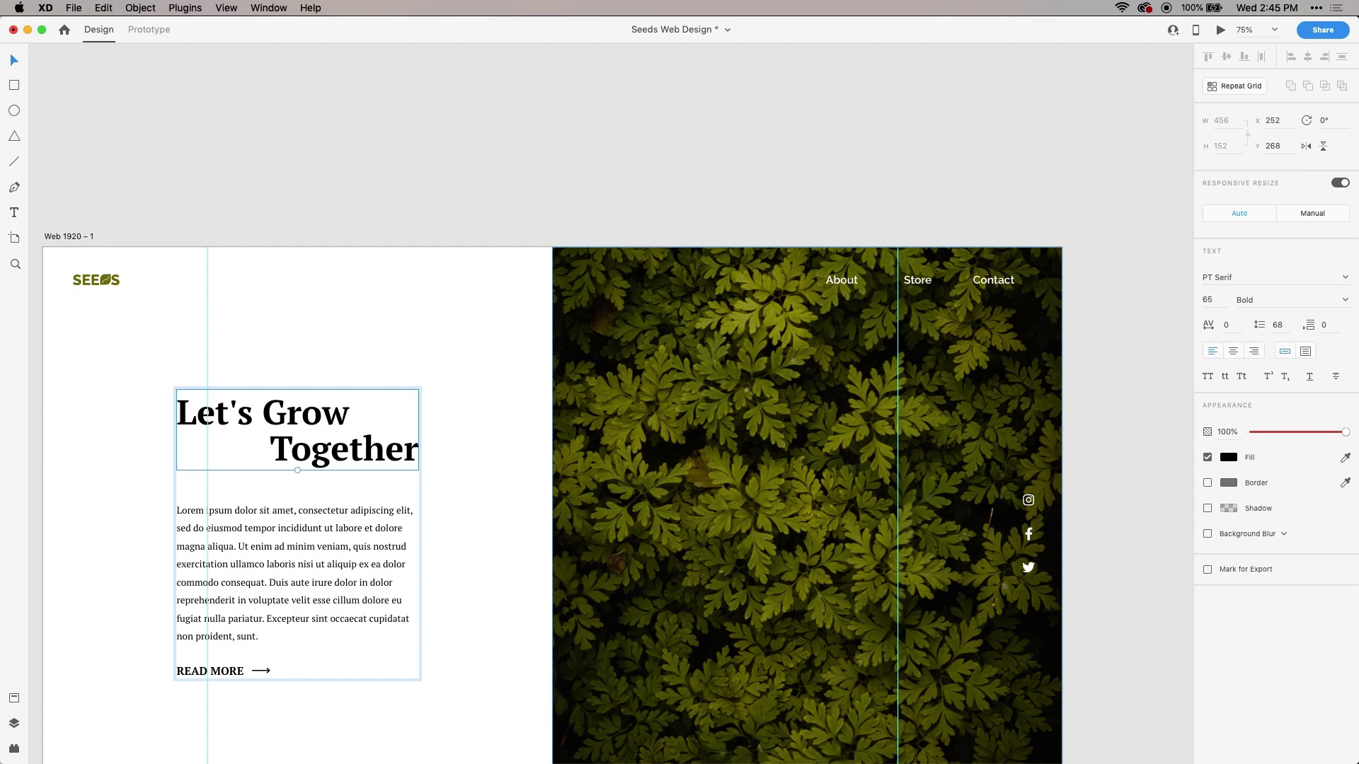
pyautogui.scroll(-8, 188, 513)
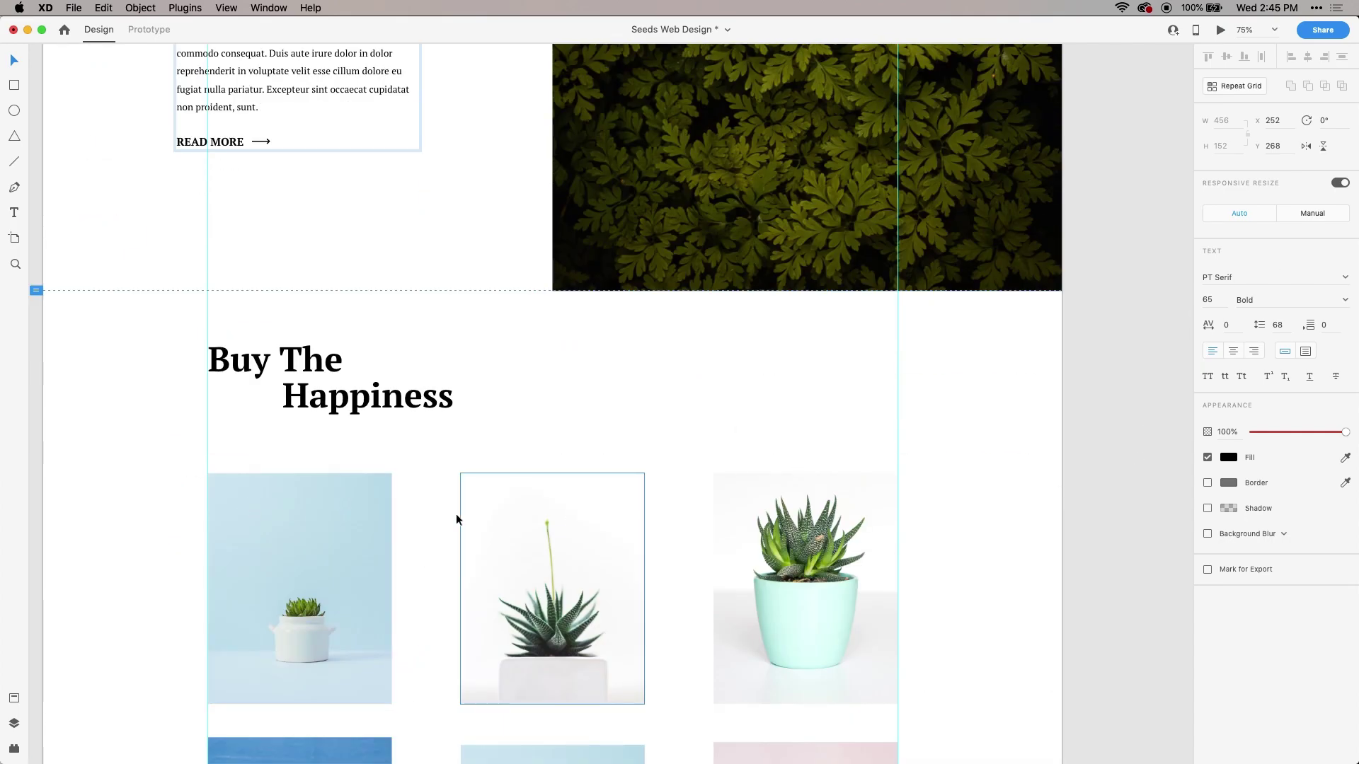
pyautogui.click(411, 397)
pyautogui.scroll(-10, 517, 393)
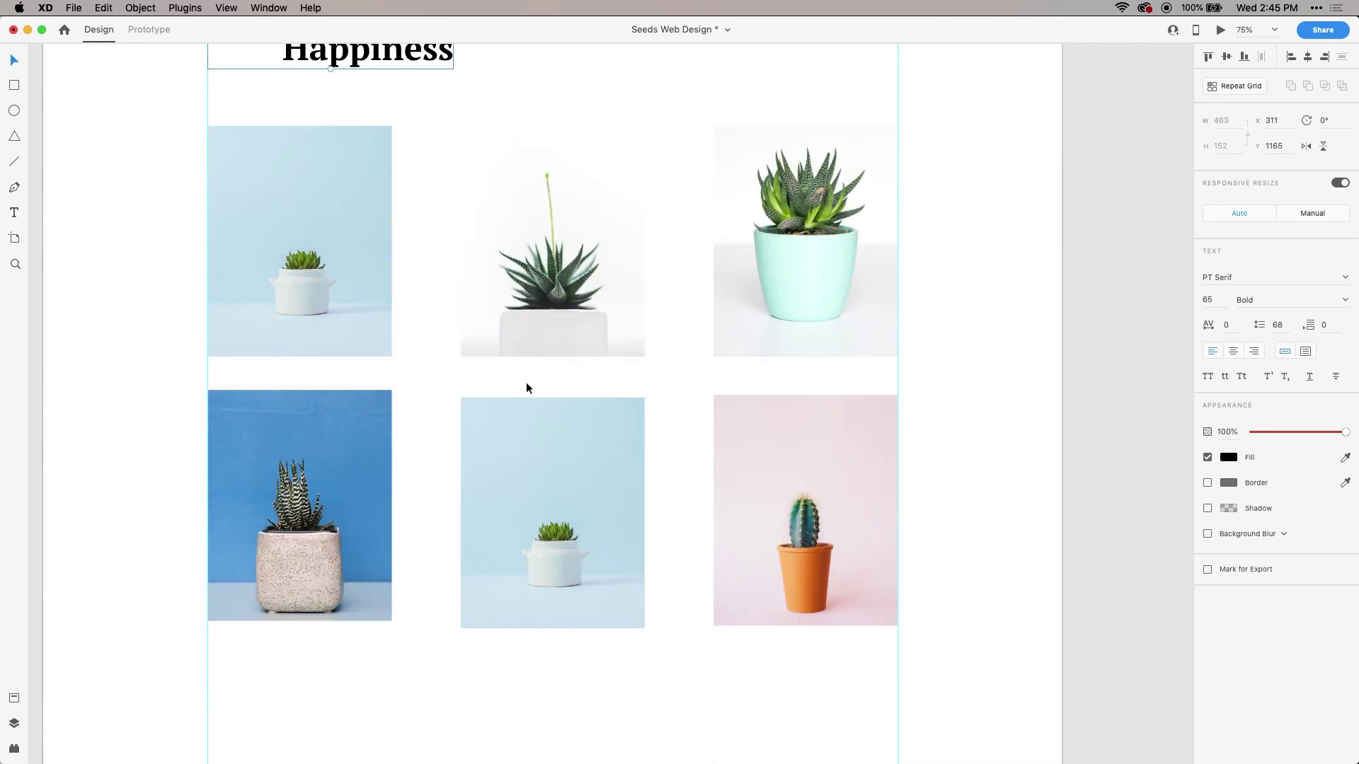
pyautogui.click(403, 315)
# - Select all six plant photos below the "Buy The Happiness" heading and group them
pyautogui.scroll(8, 405, 319)
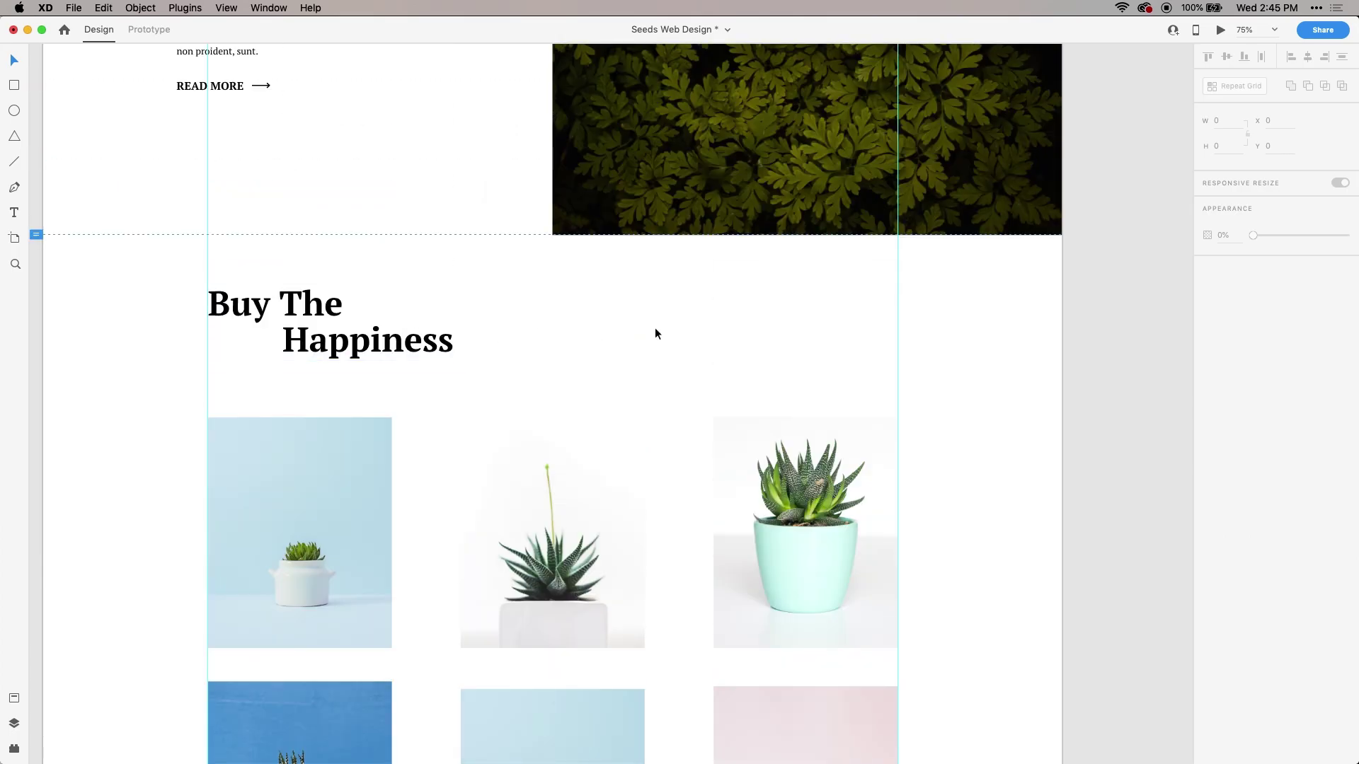
pyautogui.scroll(-5, 955, 345)
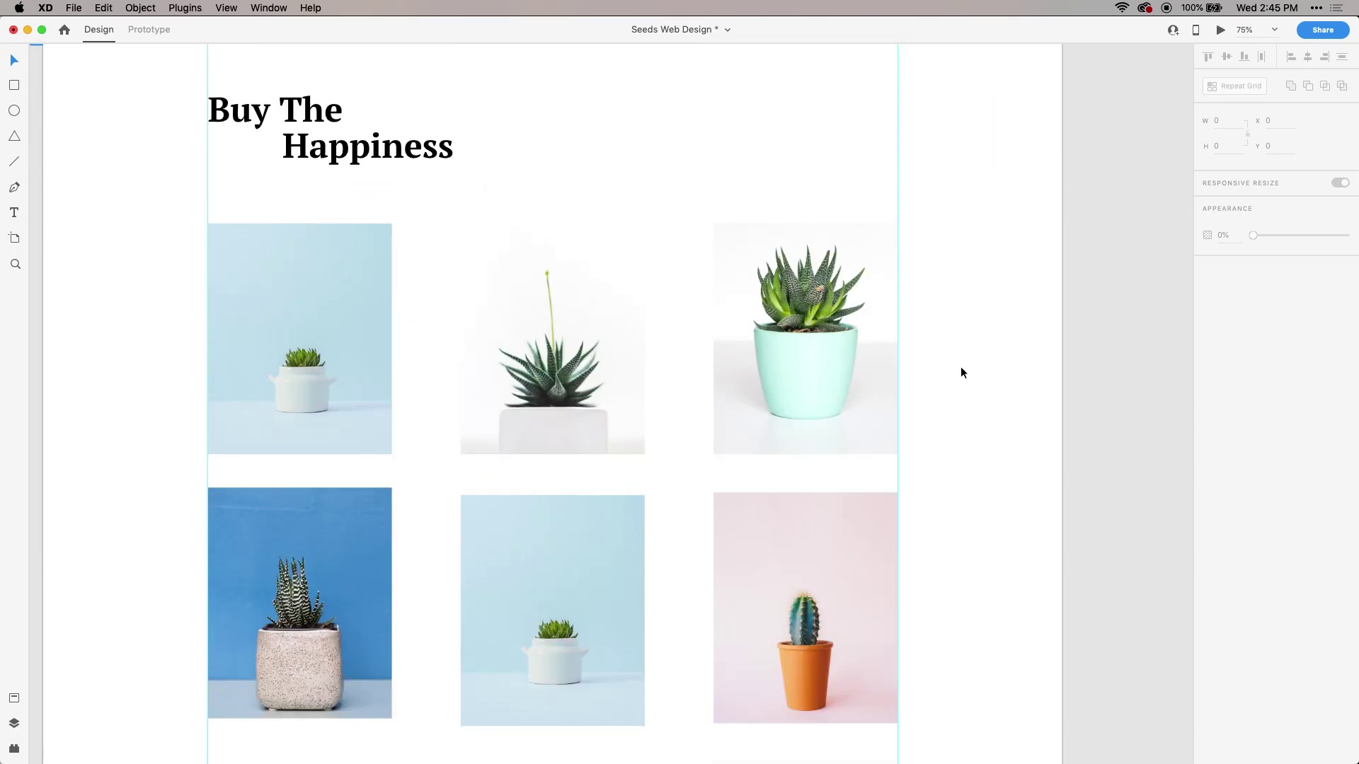
pyautogui.scroll(-5, 451, 279)
pyautogui.click(453, 279)
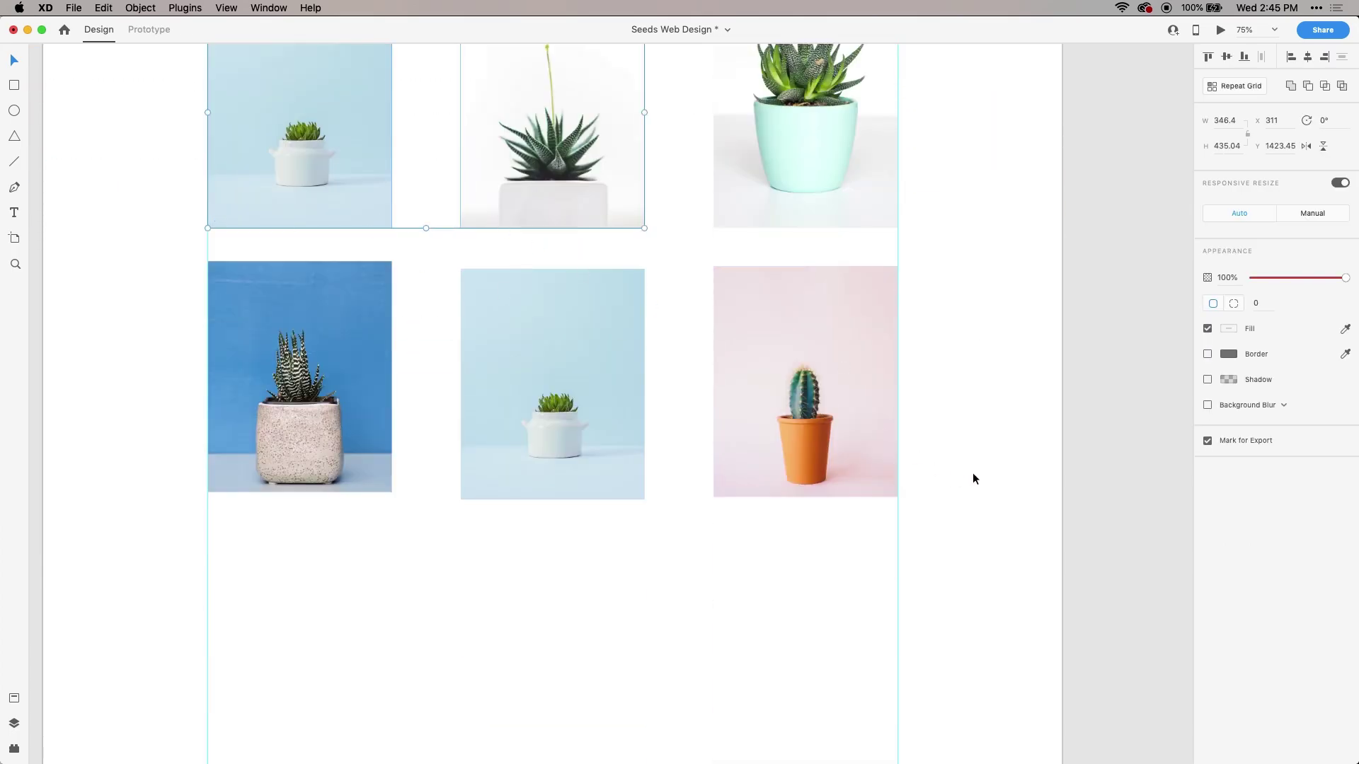
pyautogui.moveTo(972, 474); pyautogui.dragTo(294, 180)
pyautogui.rightClick(294, 180)
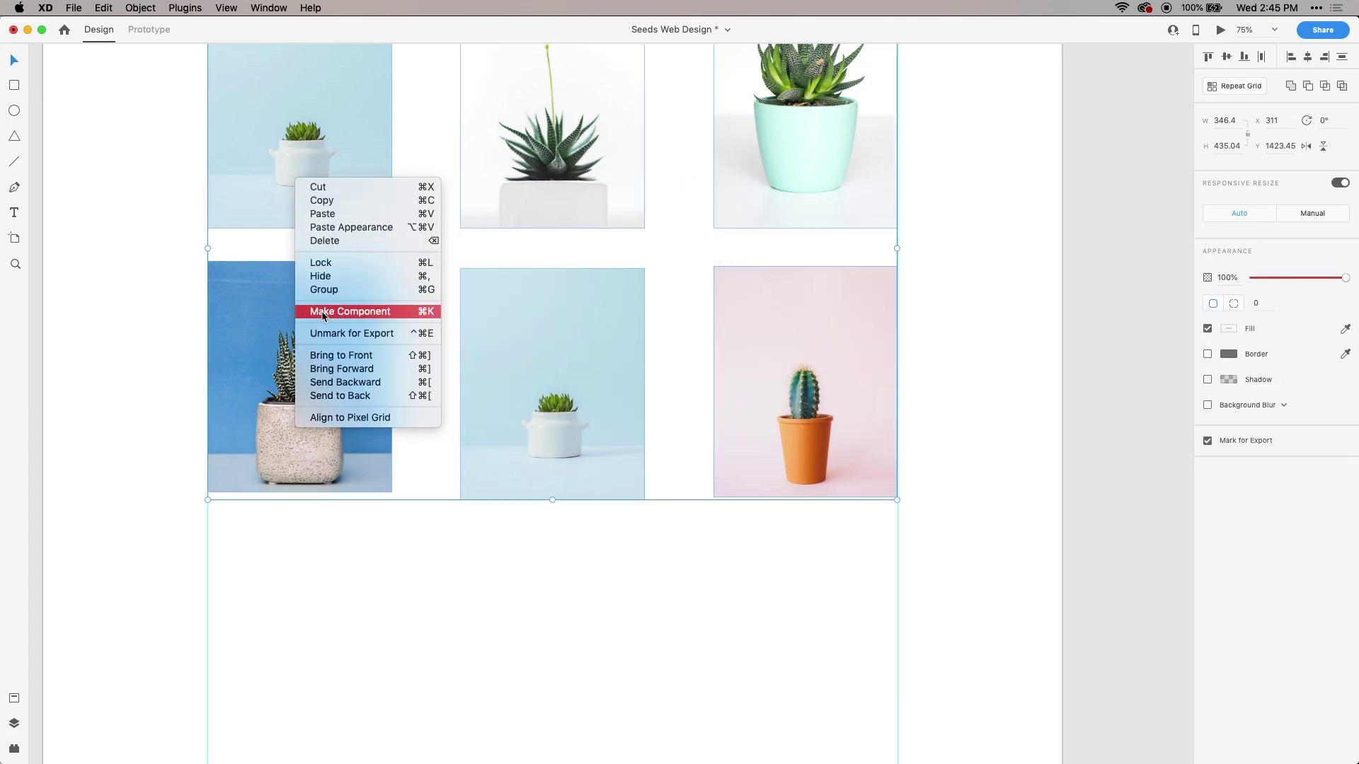
pyautogui.click(324, 290)
# - Move the photo group straight down to Y 1453.45 and clear the selection
pyautogui.scroll(3, 525, 185)
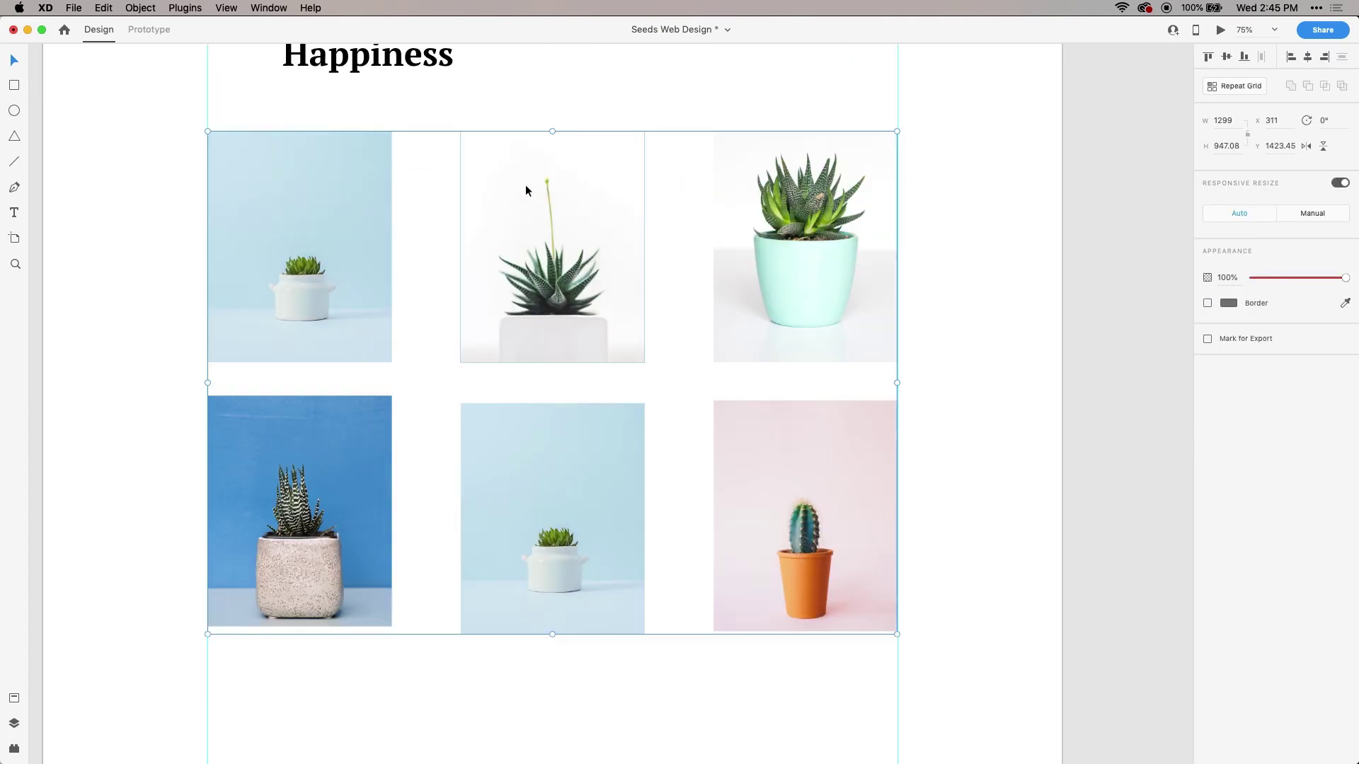
pyautogui.moveTo(547, 269); pyautogui.dragTo(545, 286)
pyautogui.click(540, 174)
pyautogui.moveTo(540, 174); pyautogui.dragTo(531, 113)
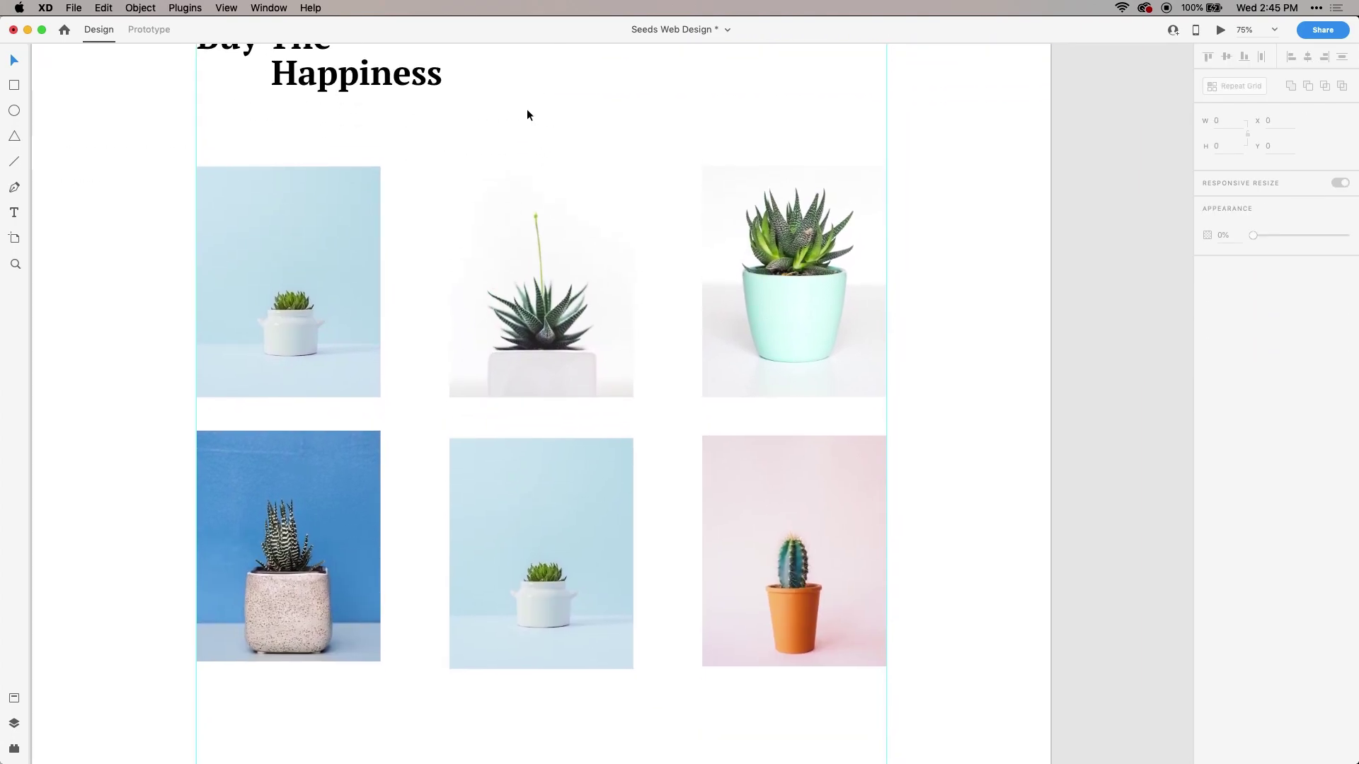
# - Ungroup the repositioned plant photos and deselect them
pyautogui.click(263, 341)
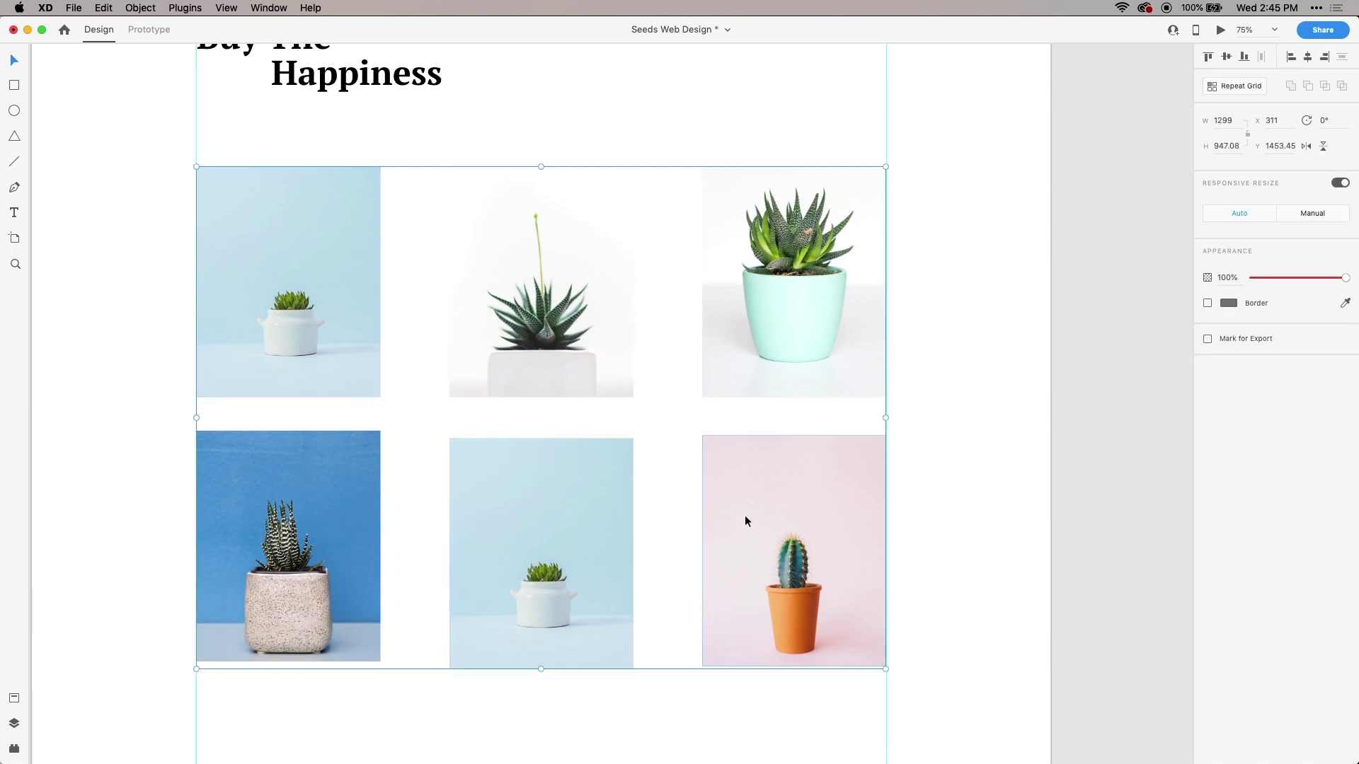
pyautogui.click(930, 226)
pyautogui.click(426, 354)
pyautogui.rightClick(551, 280)
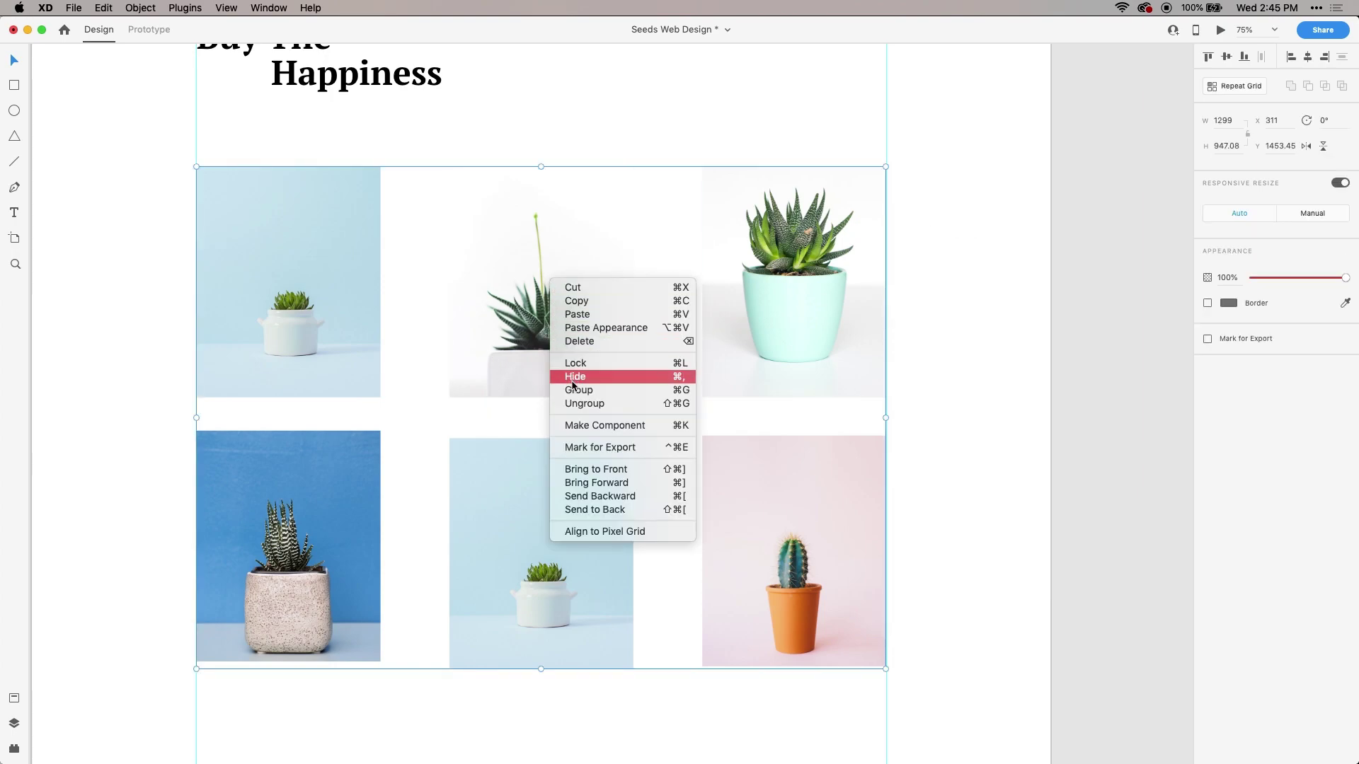
pyautogui.click(577, 396)
pyautogui.click(911, 295)
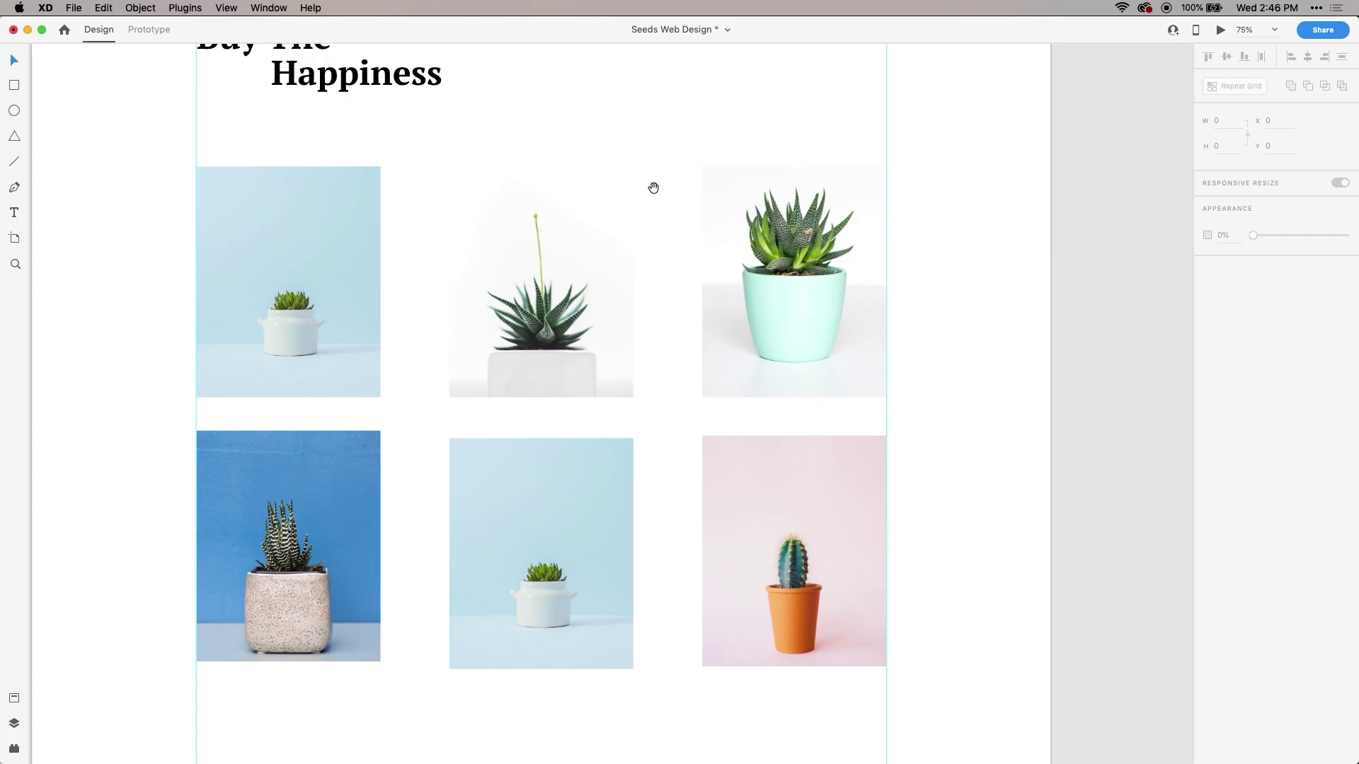
pyautogui.moveTo(652, 188); pyautogui.dragTo(656, 375)
pyautogui.scroll(-5, 656, 375)
pyautogui.scroll(3, 619, 303)
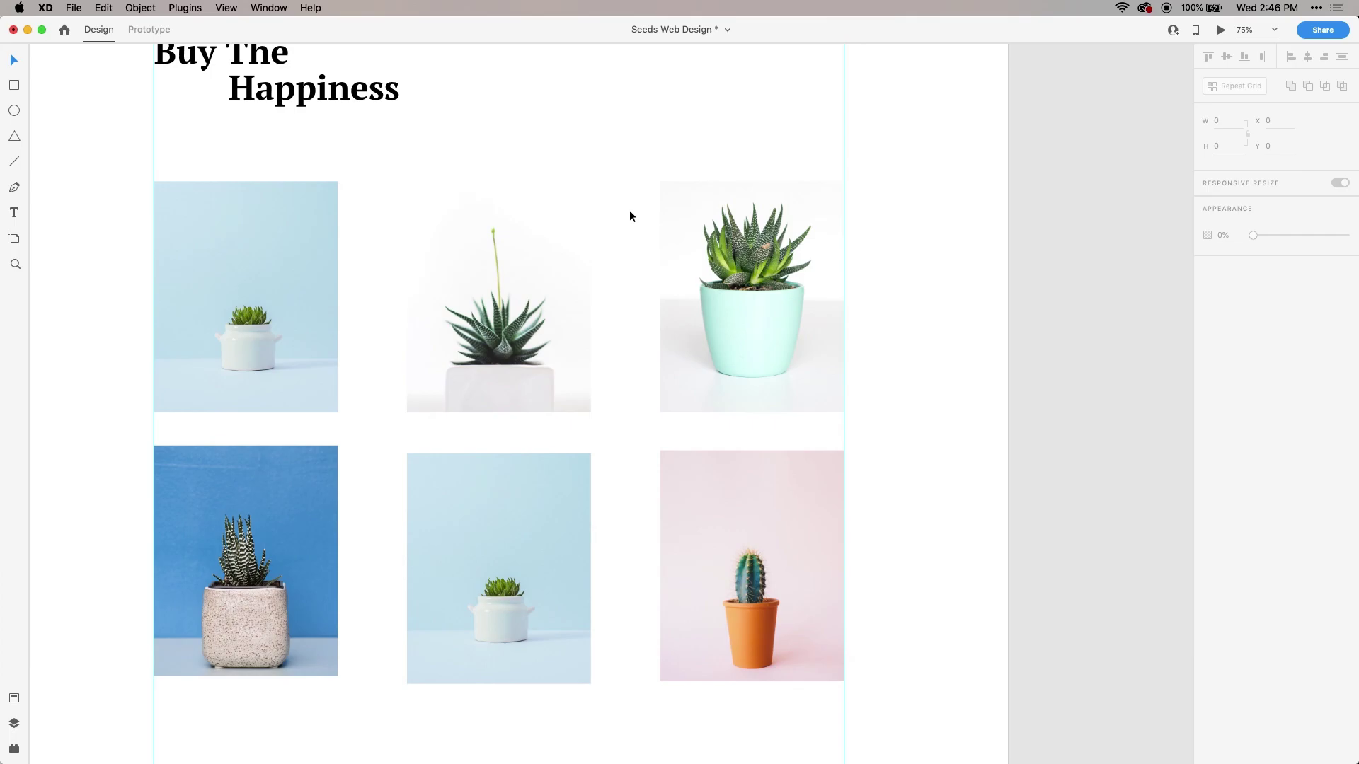
pyautogui.moveTo(627, 269); pyautogui.dragTo(656, 143)
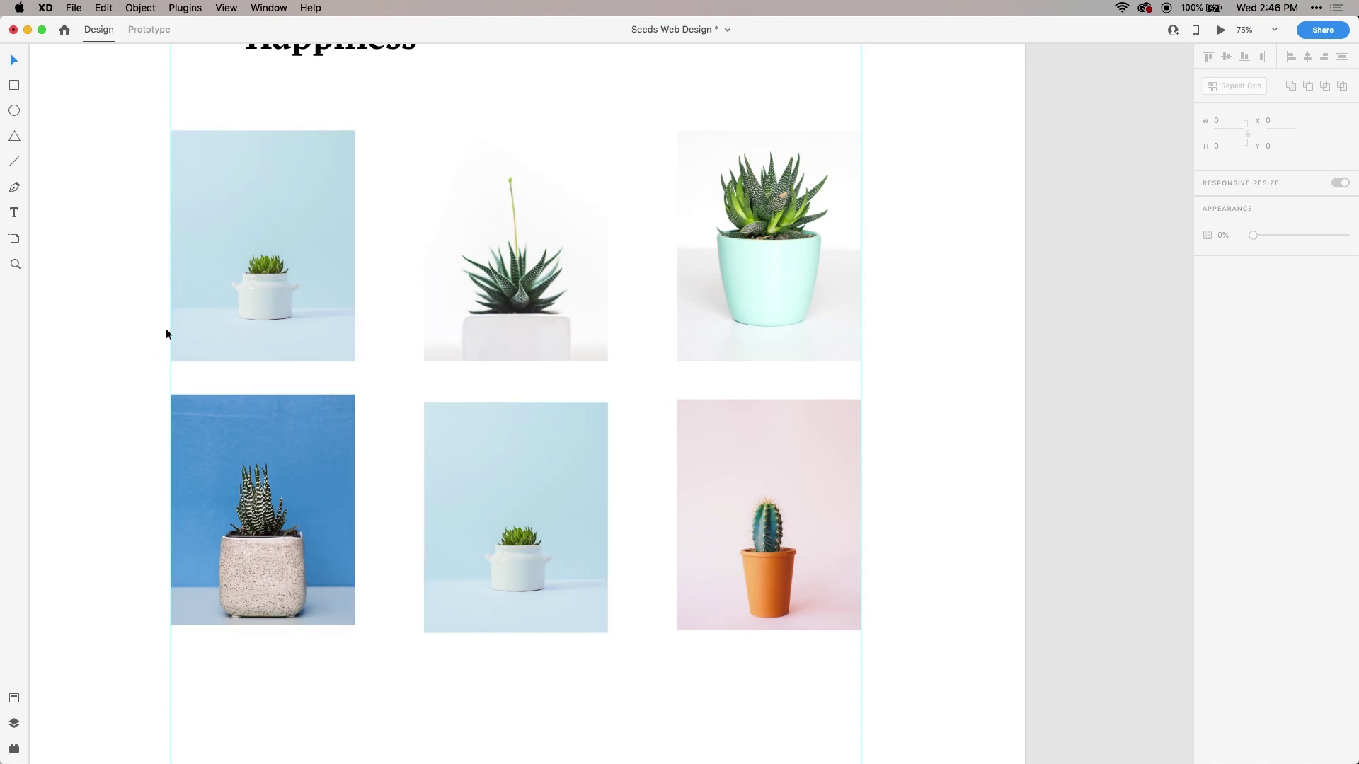
pyautogui.moveTo(358, 237); pyautogui.dragTo(574, 313)
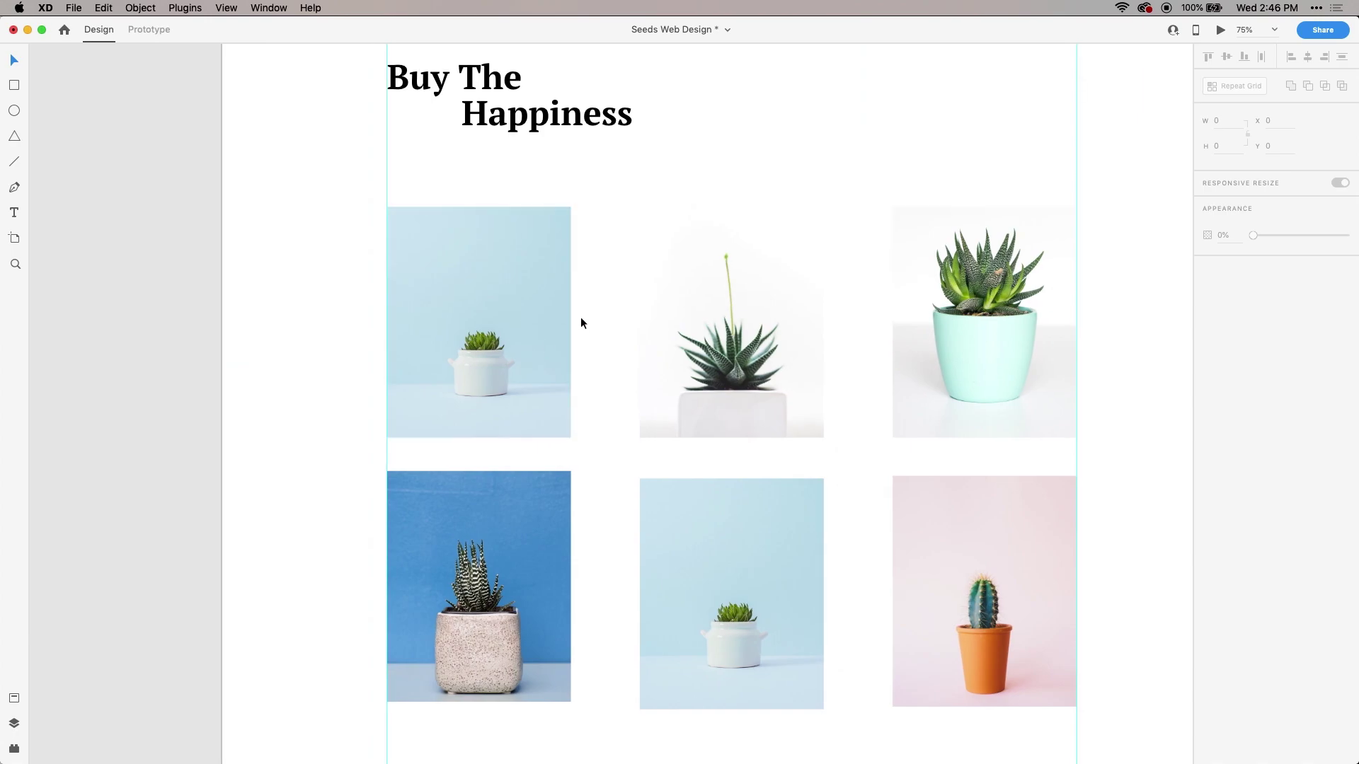
pyautogui.moveTo(585, 315); pyautogui.dragTo(452, 288)
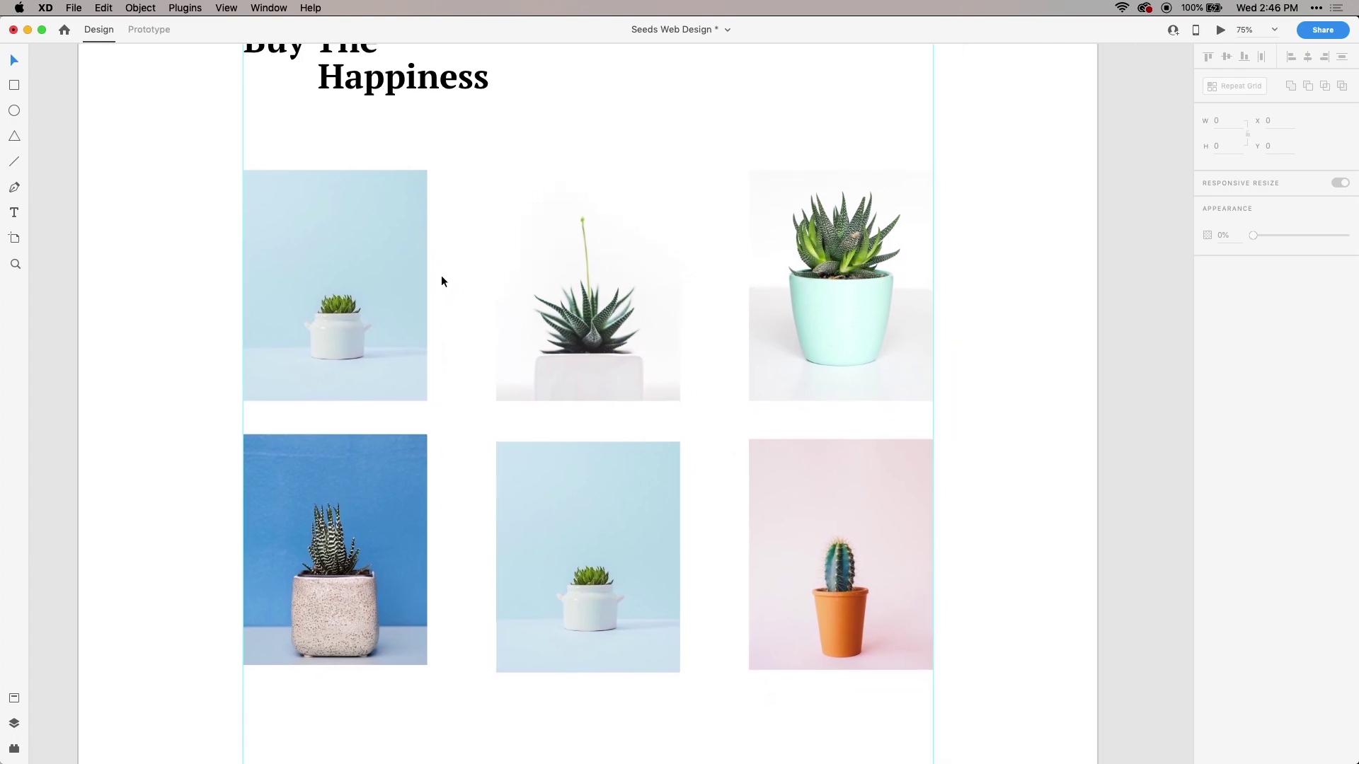
pyautogui.click(400, 340)
pyautogui.click(184, 238)
# - Copy the words "Lorem ipsum" from the start of the hero section's body paragraph
pyautogui.click(14, 213)
pyautogui.click(14, 62)
pyautogui.scroll(10, 519, 185)
pyautogui.doubleClick(247, 354)
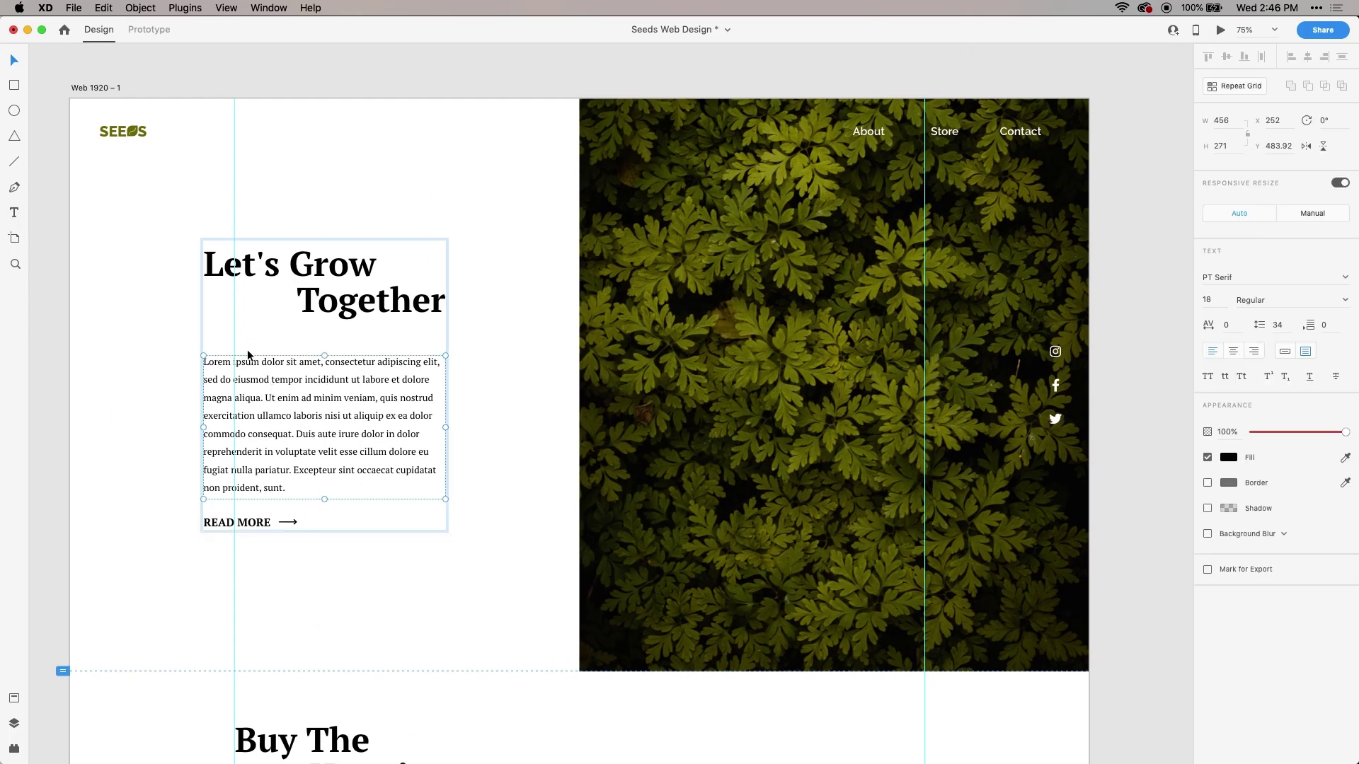
pyautogui.doubleClick(256, 370)
pyautogui.click(253, 386)
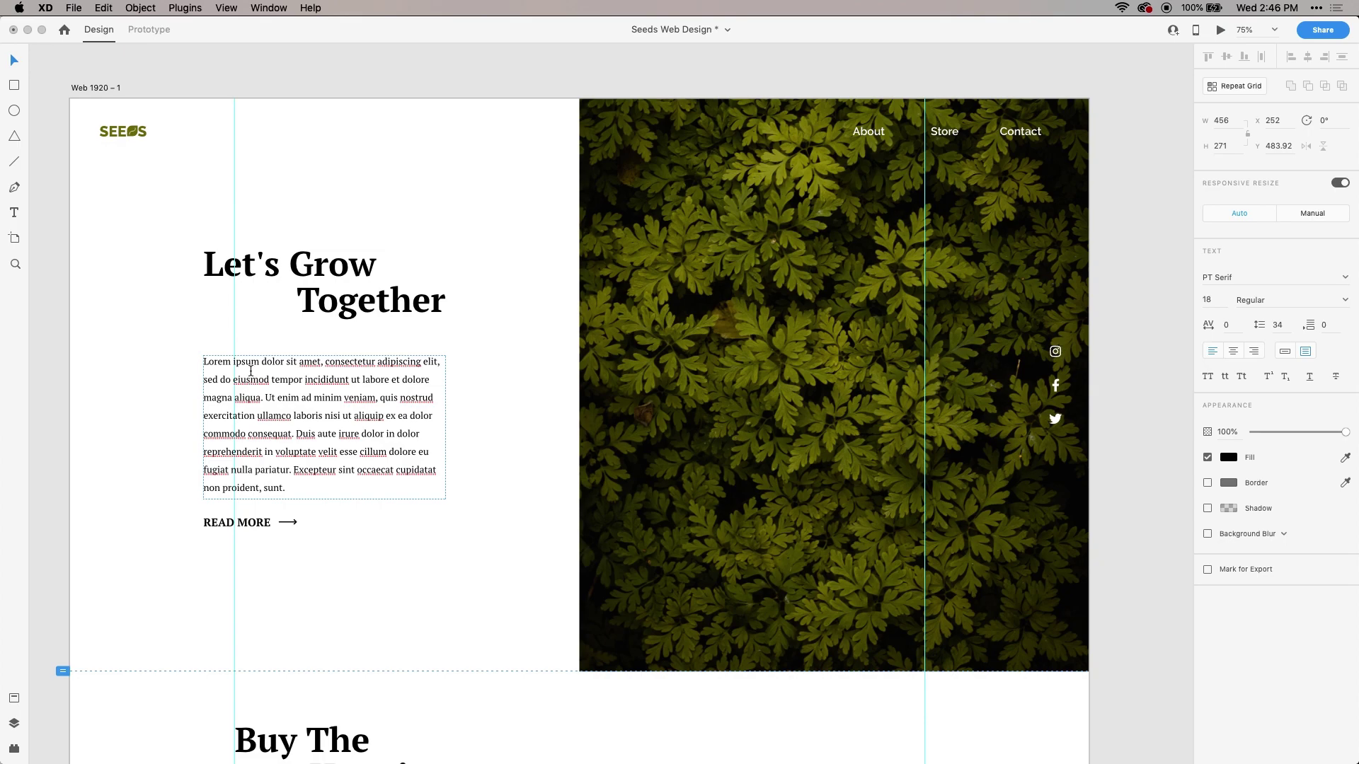
pyautogui.moveTo(262, 363); pyautogui.dragTo(175, 353)
pyautogui.press('super+c')
pyautogui.press('Escape')
# - Paste the copied "Lorem ipsum" as a new text object over the lower part of the first plant photo
pyautogui.scroll(-5, 91, 210)
pyautogui.click(117, 214)
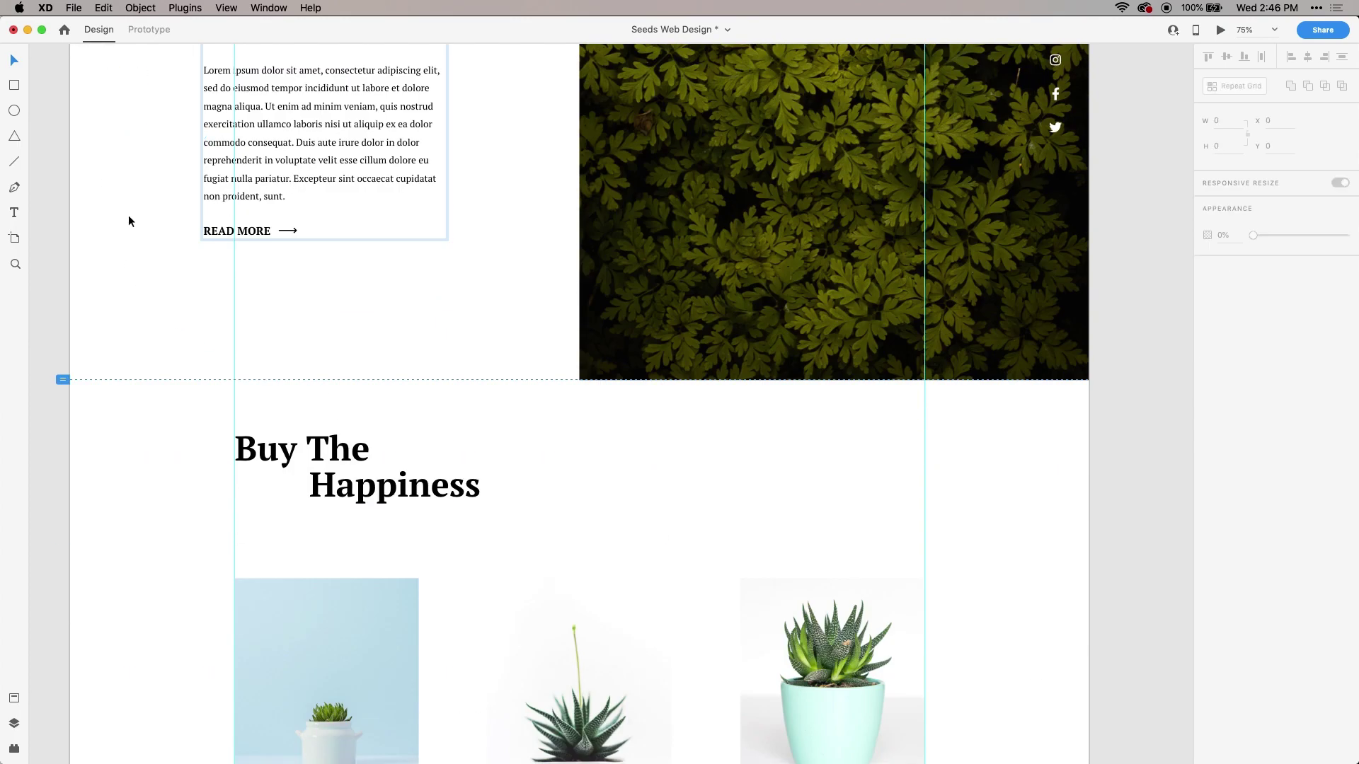
pyautogui.scroll(-9, 262, 299)
pyautogui.scroll(10, 261, 298)
pyautogui.scroll(-8, 178, 552)
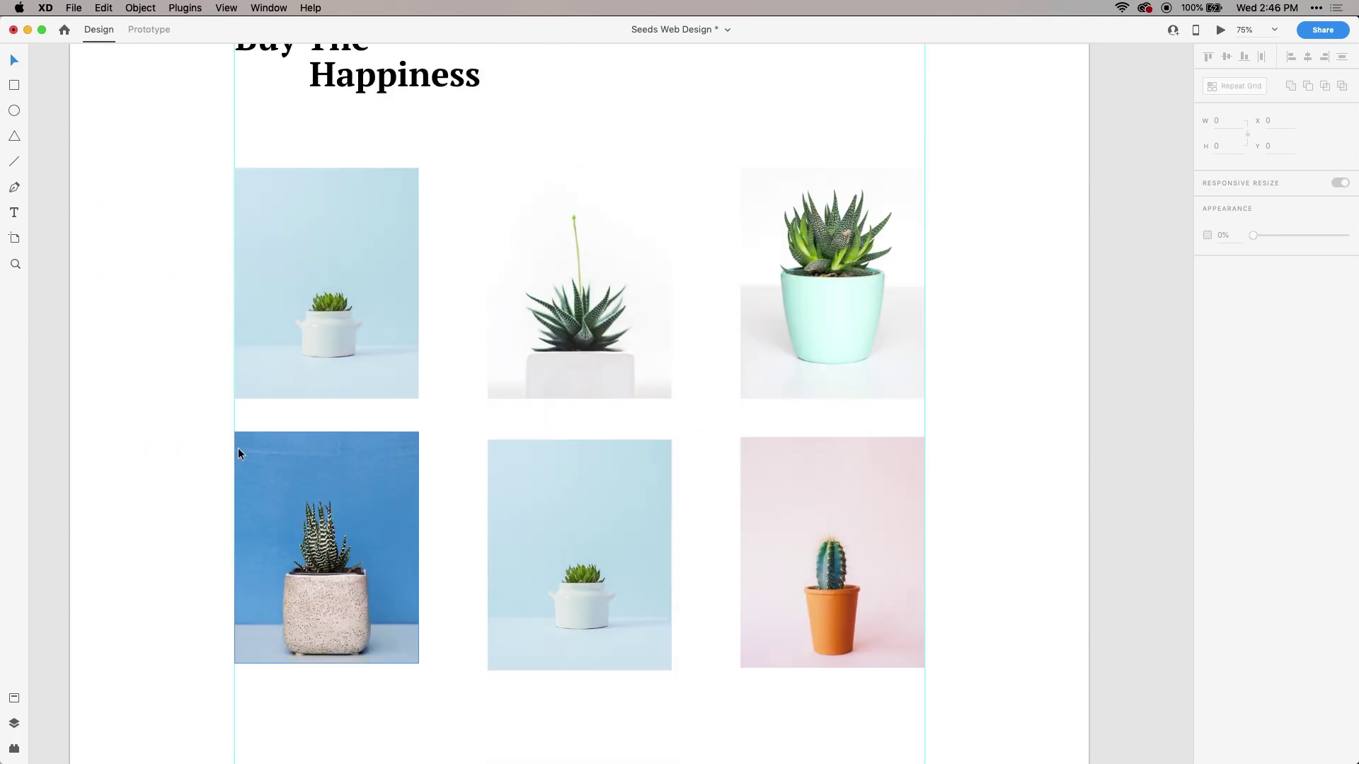
pyautogui.click(14, 212)
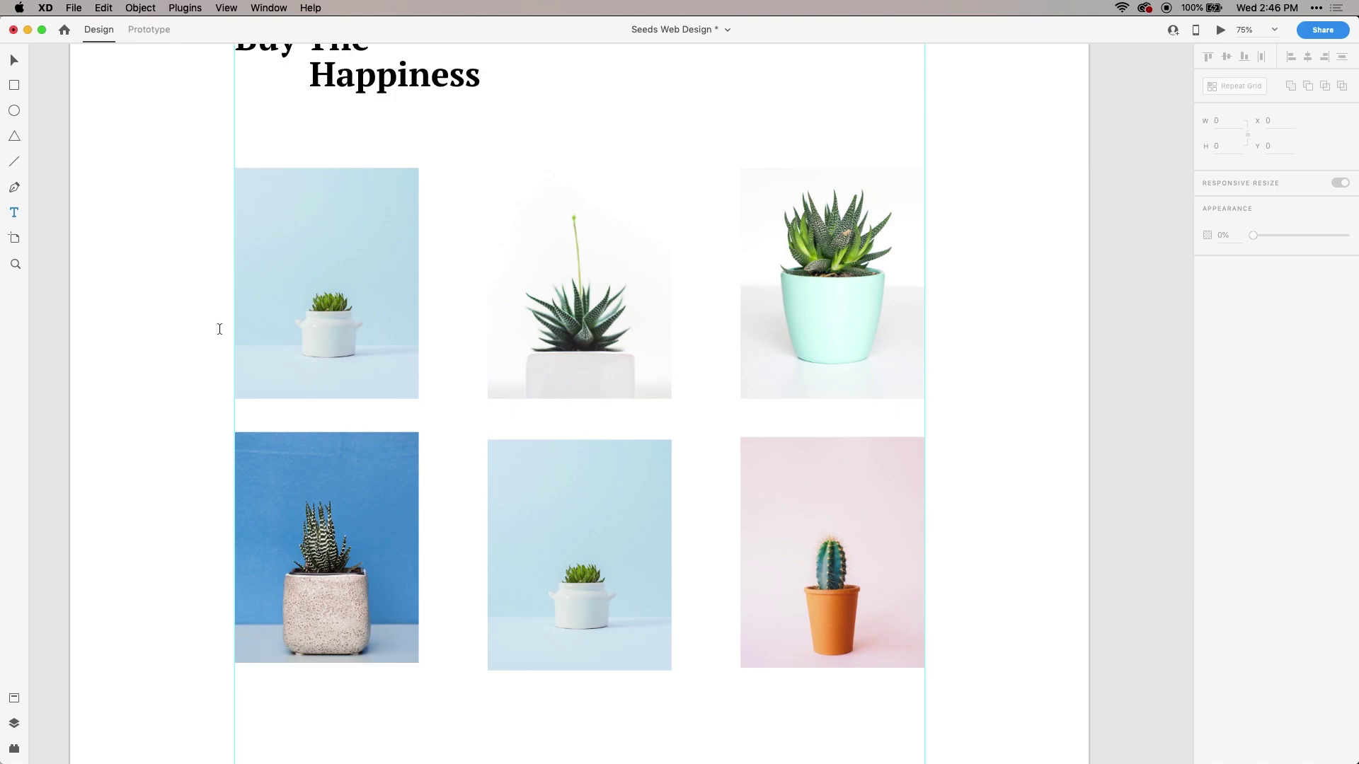
pyautogui.click(248, 362)
pyautogui.press('super+v')
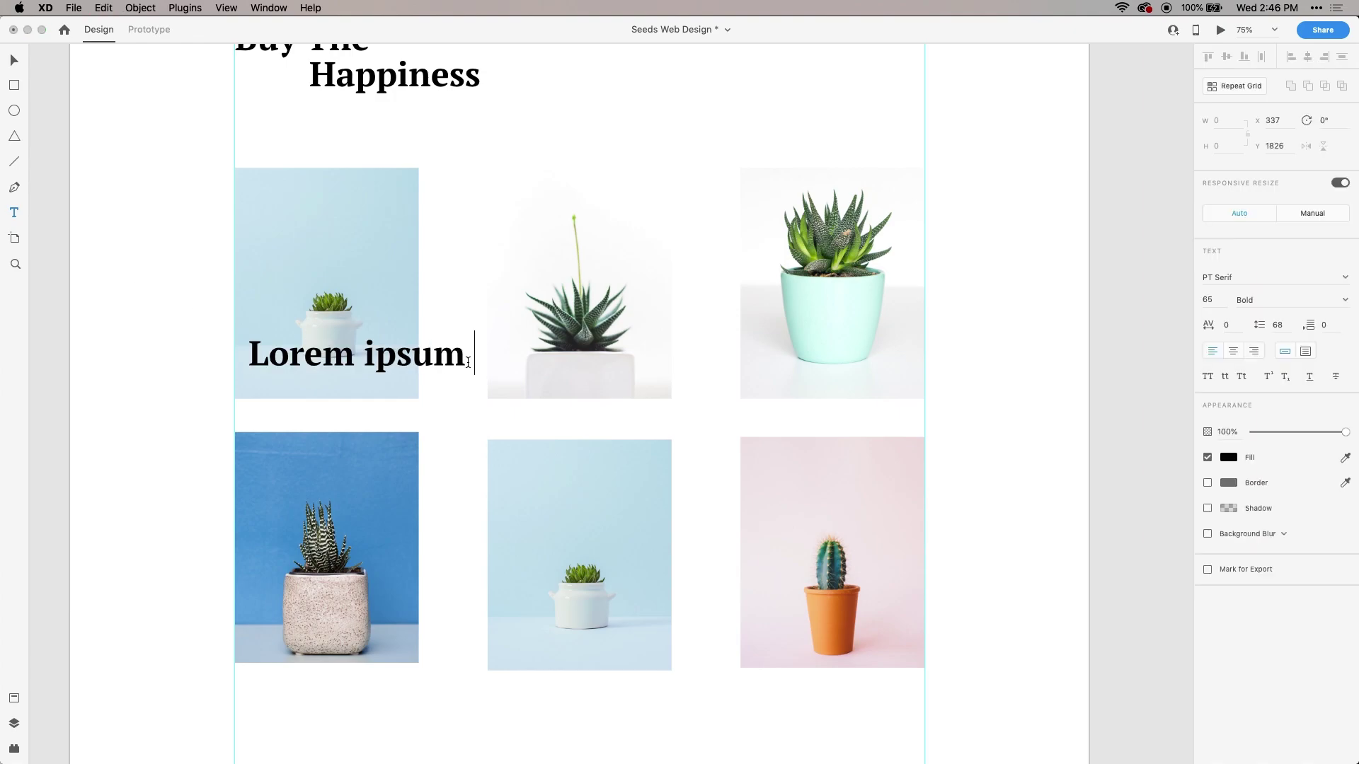
# - Set the pasted "Lorem ipsum" text size to 20 and place it at X 341, Y 1813
pyautogui.press('super+a')
pyautogui.click(1209, 300)
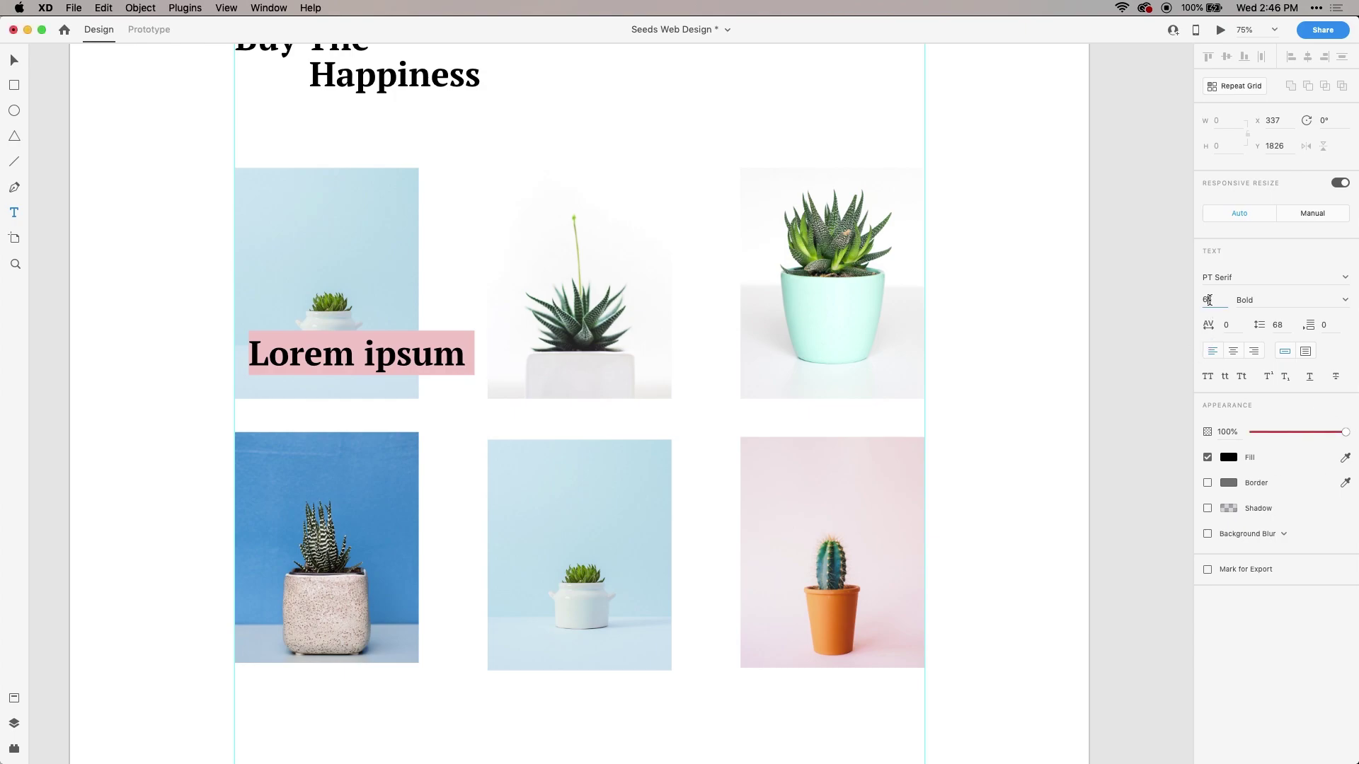
pyautogui.doubleClick(1210, 300)
pyautogui.press('super+a')
pyautogui.write('20')
pyautogui.press('Return')
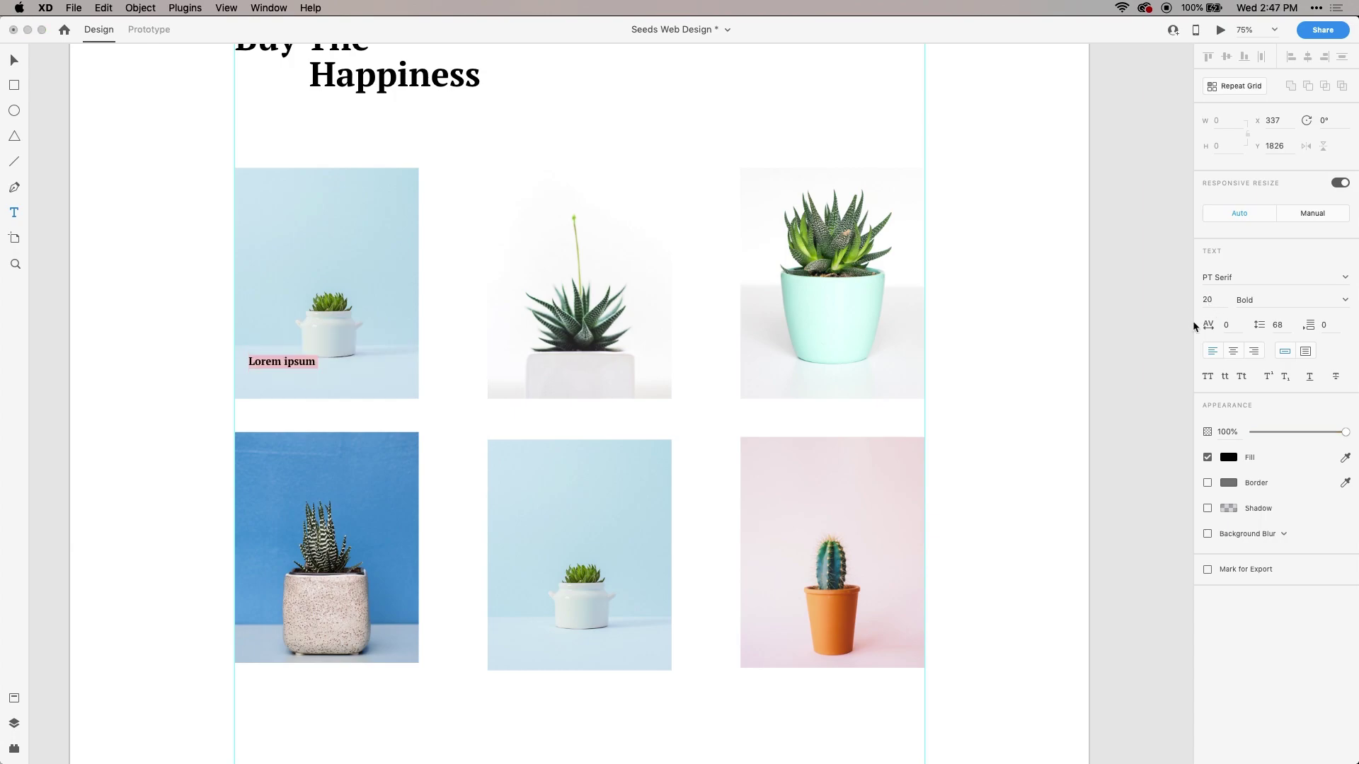
pyautogui.click(108, 275)
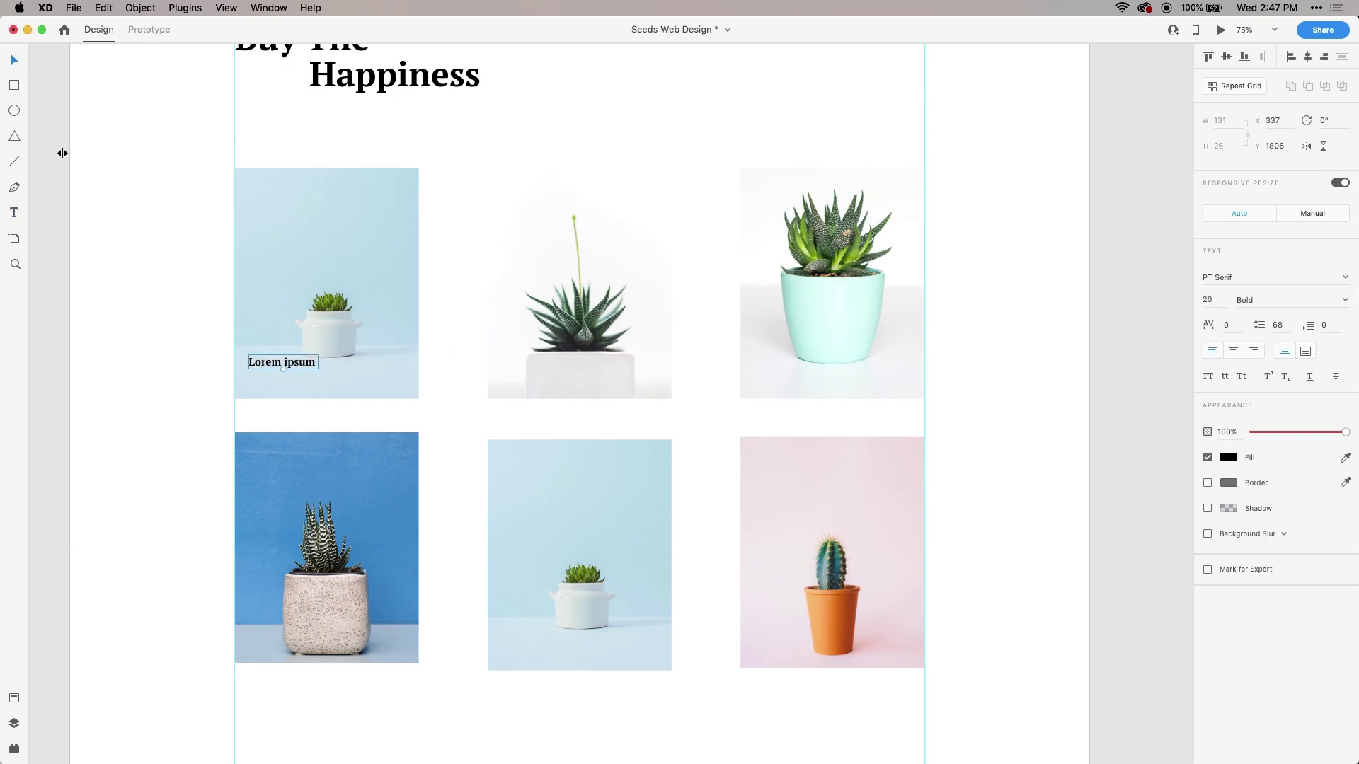
pyautogui.moveTo(308, 365); pyautogui.dragTo(310, 369)
pyautogui.moveTo(436, 316); pyautogui.dragTo(370, 227)
pyautogui.click(326, 232)
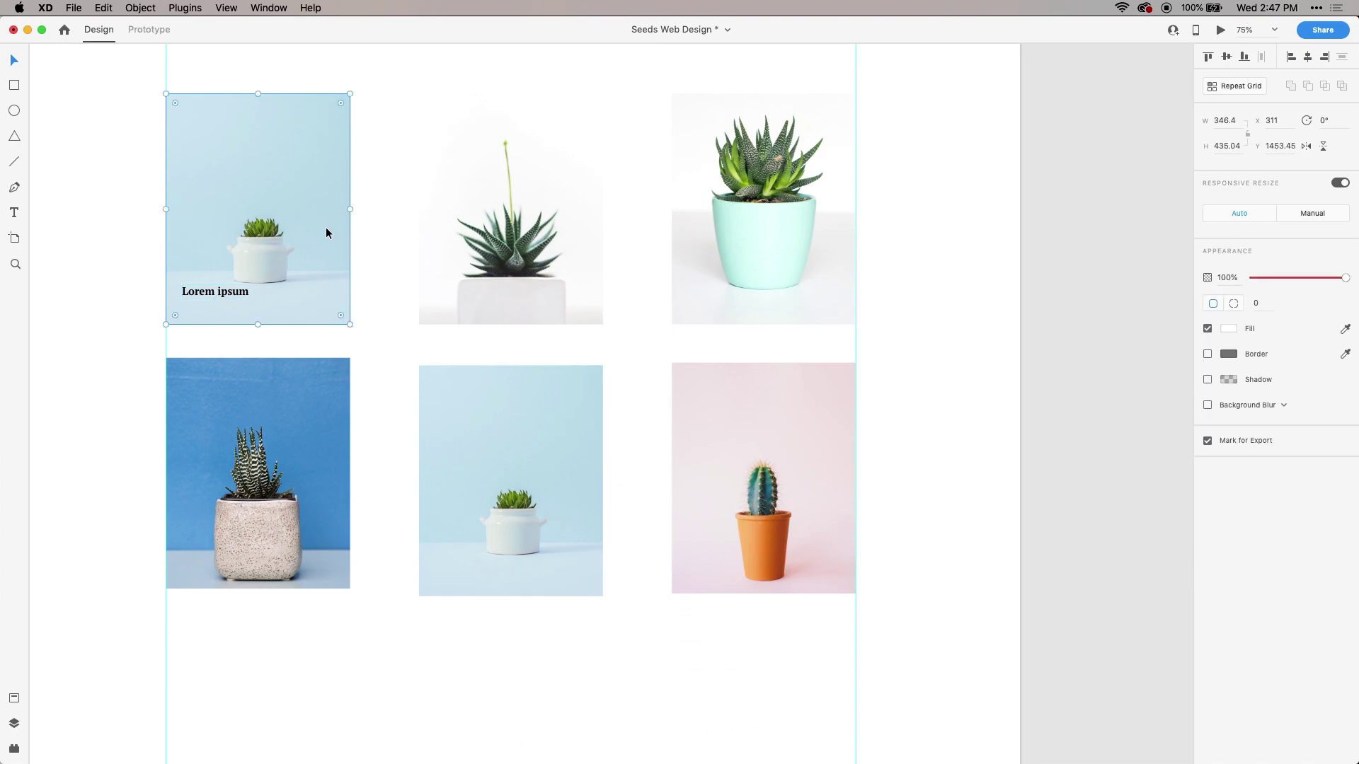
pyautogui.click(363, 194)
pyautogui.click(241, 293)
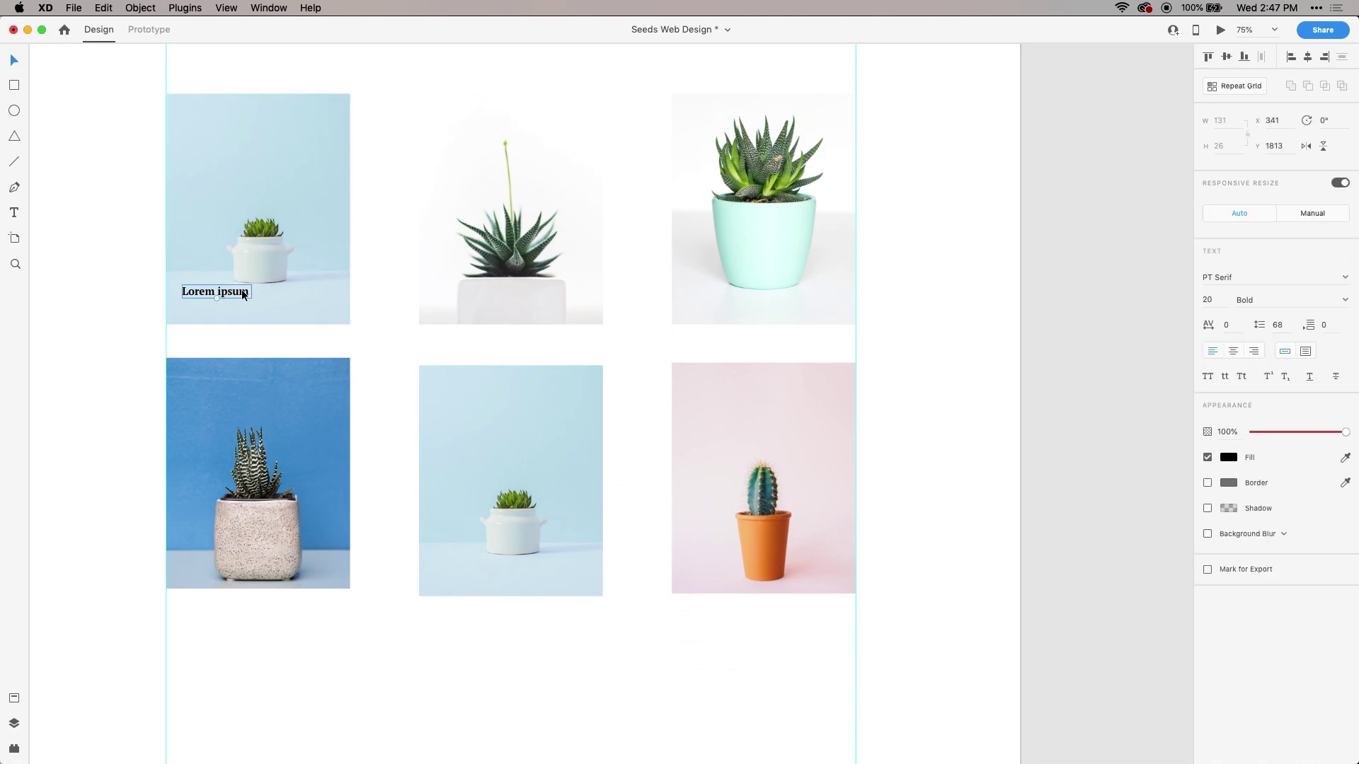
pyautogui.doubleClick(215, 293)
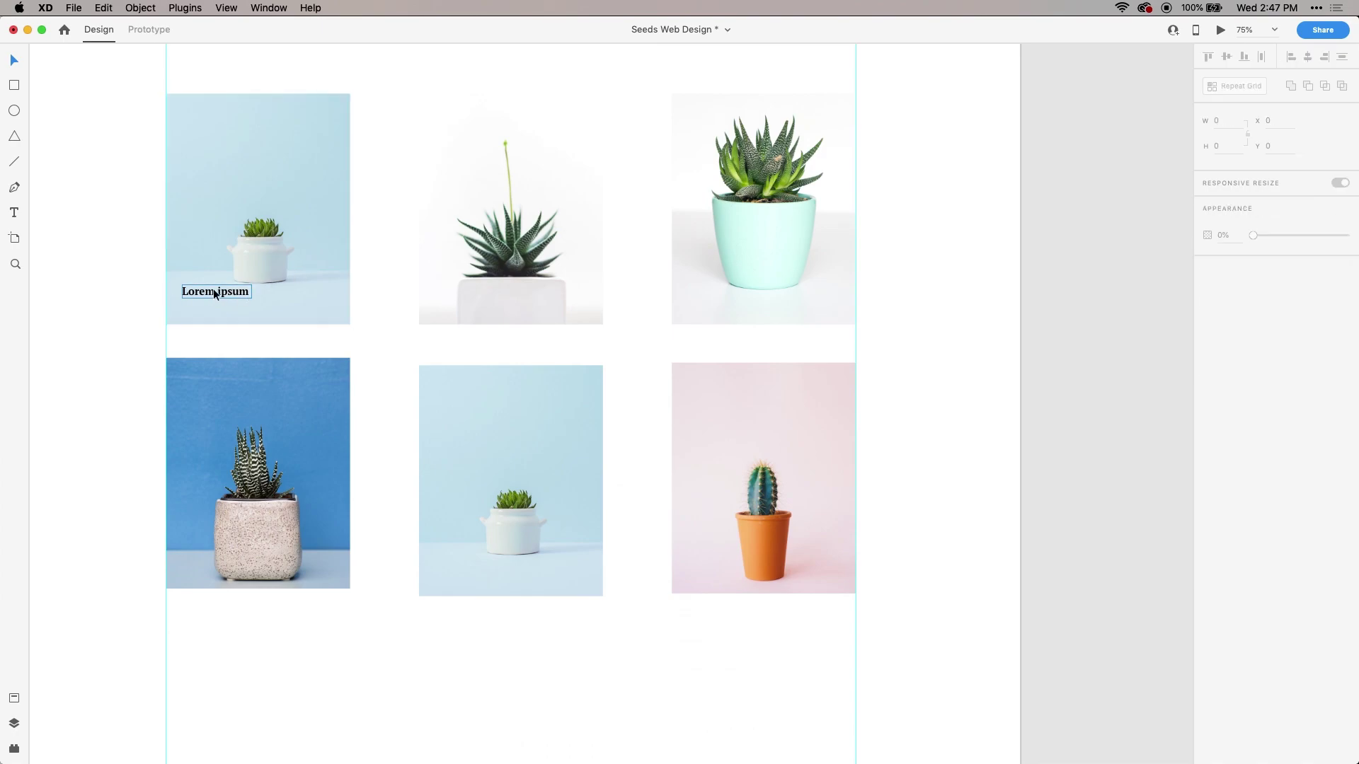
pyautogui.click(277, 298)
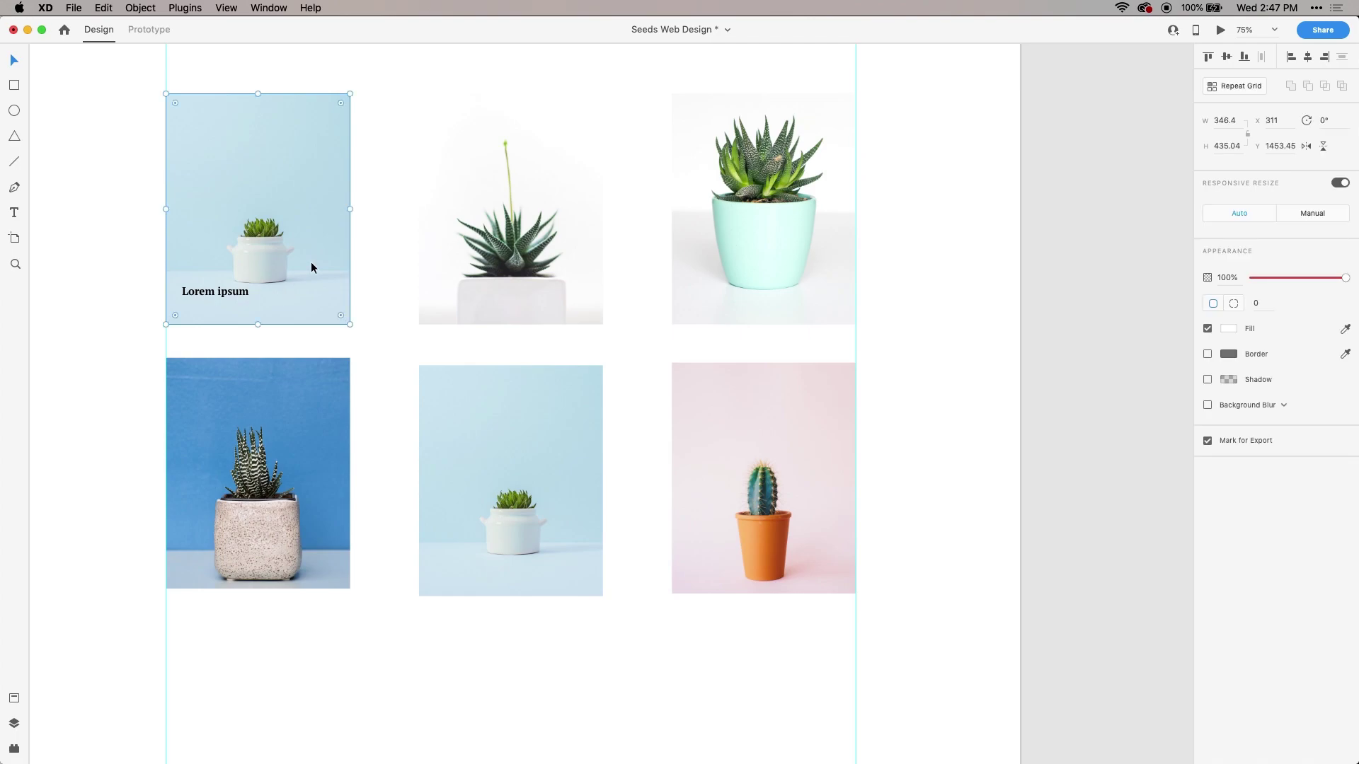
pyautogui.click(223, 296)
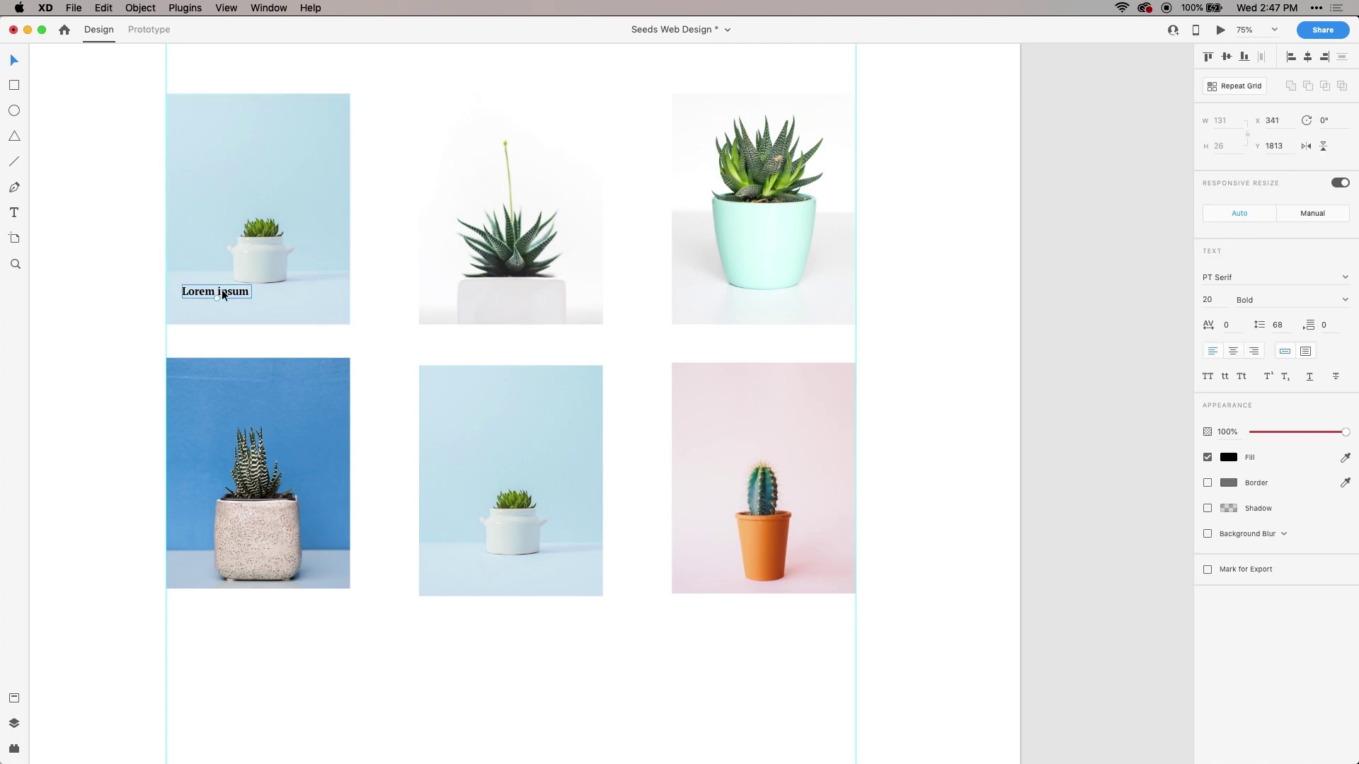
pyautogui.moveTo(223, 296); pyautogui.dragTo(530, 292)
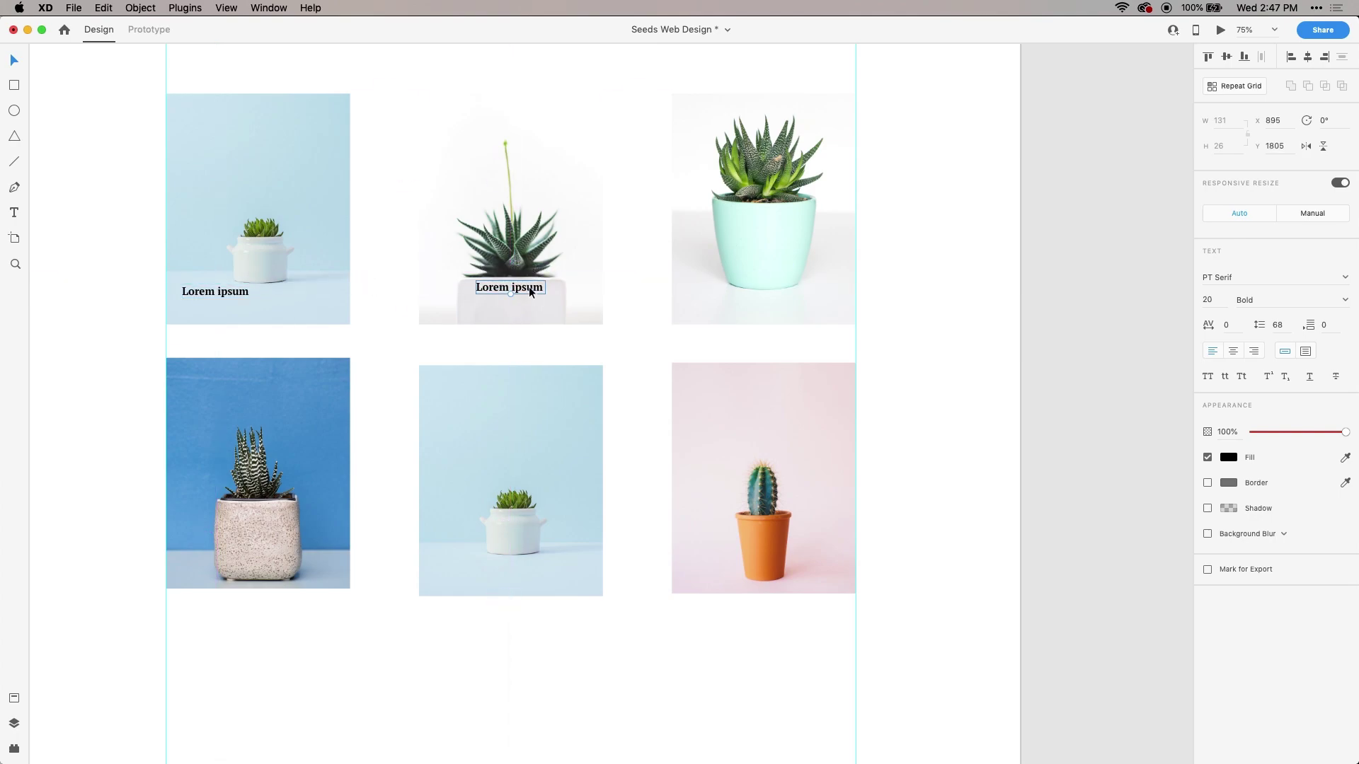
pyautogui.press('BackSpace')
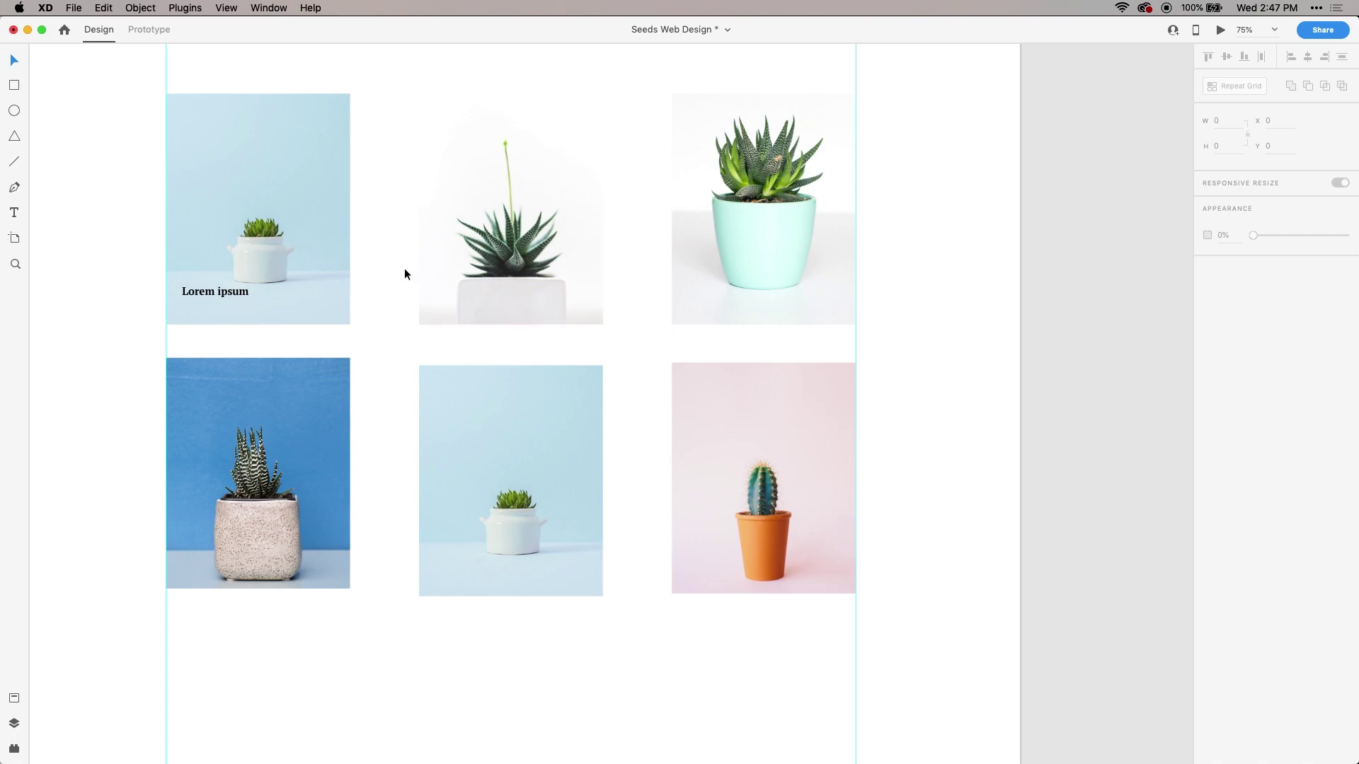
# - Draw a 346 × 75 rectangle across the bottom of the first plant photo at X 311, Y 1813 and remove its border
pyautogui.moveTo(403, 219); pyautogui.dragTo(434, 289)
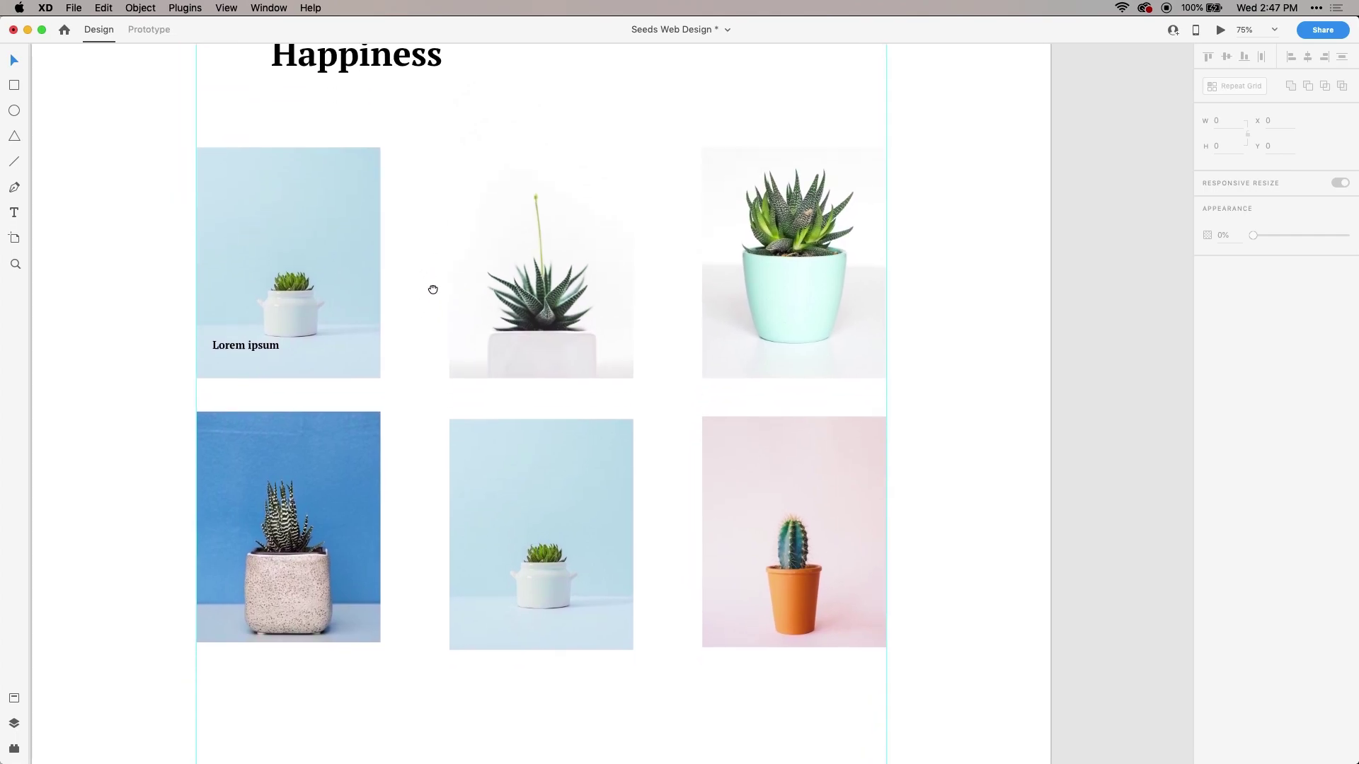
pyautogui.click(20, 86)
pyautogui.moveTo(198, 338); pyautogui.dragTo(382, 380)
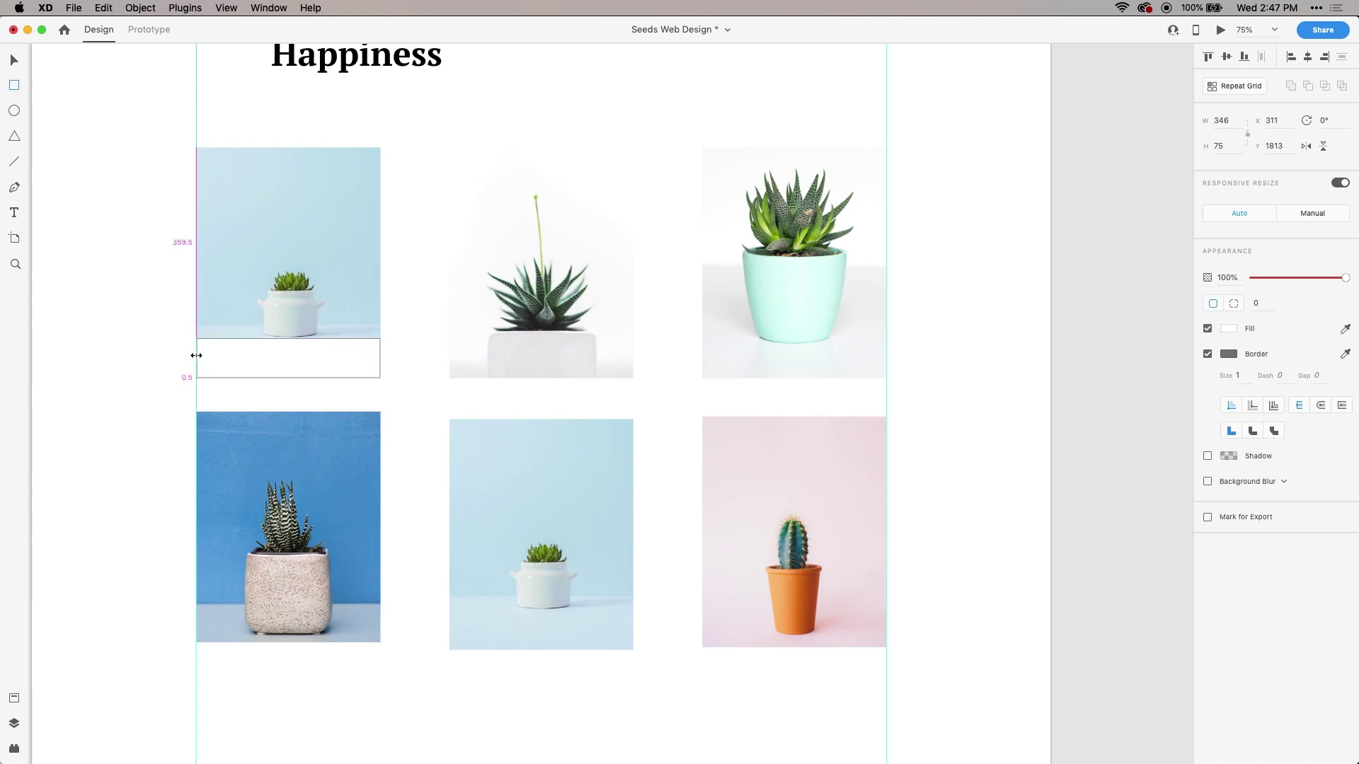
pyautogui.click(14, 63)
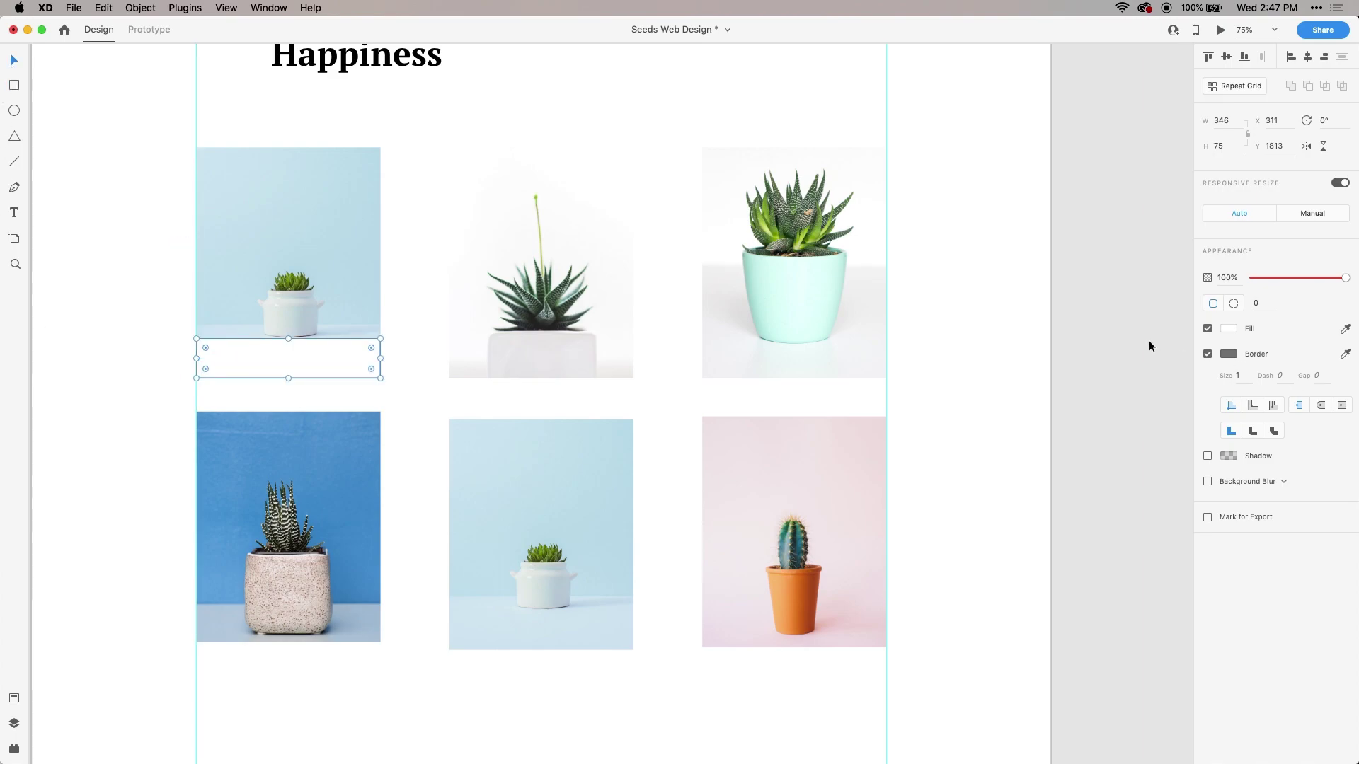
pyautogui.click(1207, 354)
# - Bring the "Lorem ipsum" label in front of the white bar and position it inside the bar at X 337, Y 1838
pyautogui.moveTo(324, 362); pyautogui.dragTo(325, 330)
pyautogui.click(252, 346)
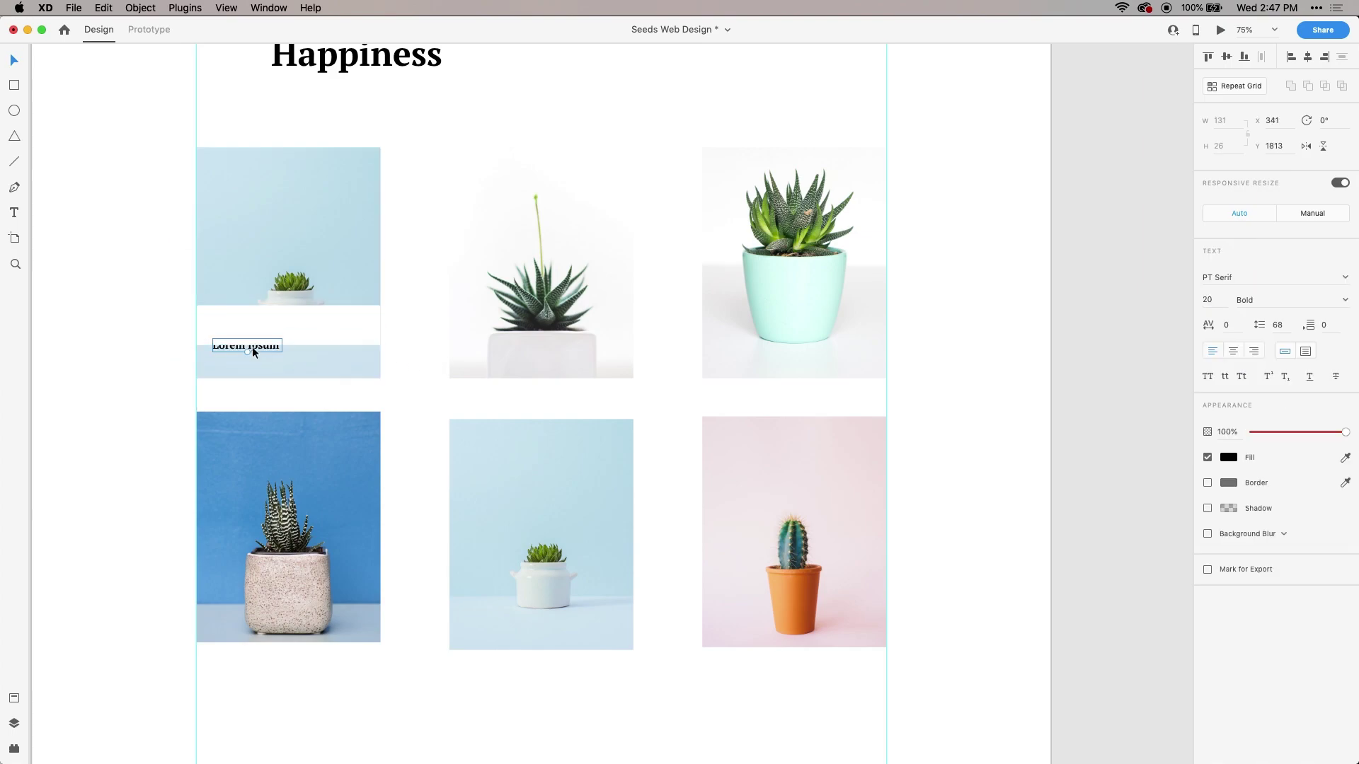
pyautogui.rightClick(253, 349)
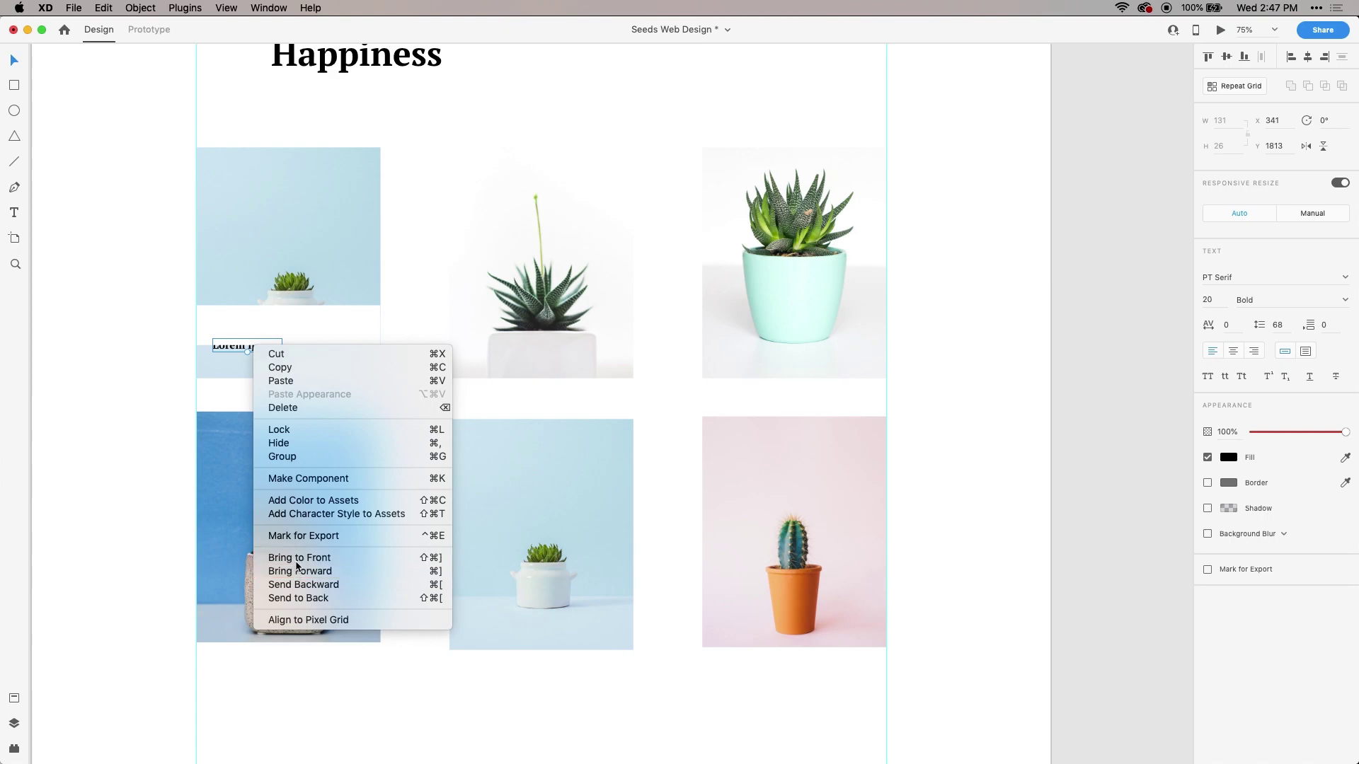
pyautogui.click(297, 560)
pyautogui.moveTo(279, 333); pyautogui.dragTo(266, 360)
pyautogui.click(278, 346)
pyautogui.click(286, 361)
# - Duplicate the "Lorem ipsum" label straight across to X 505 and replace the copy's text with "$49"
pyautogui.click(231, 363)
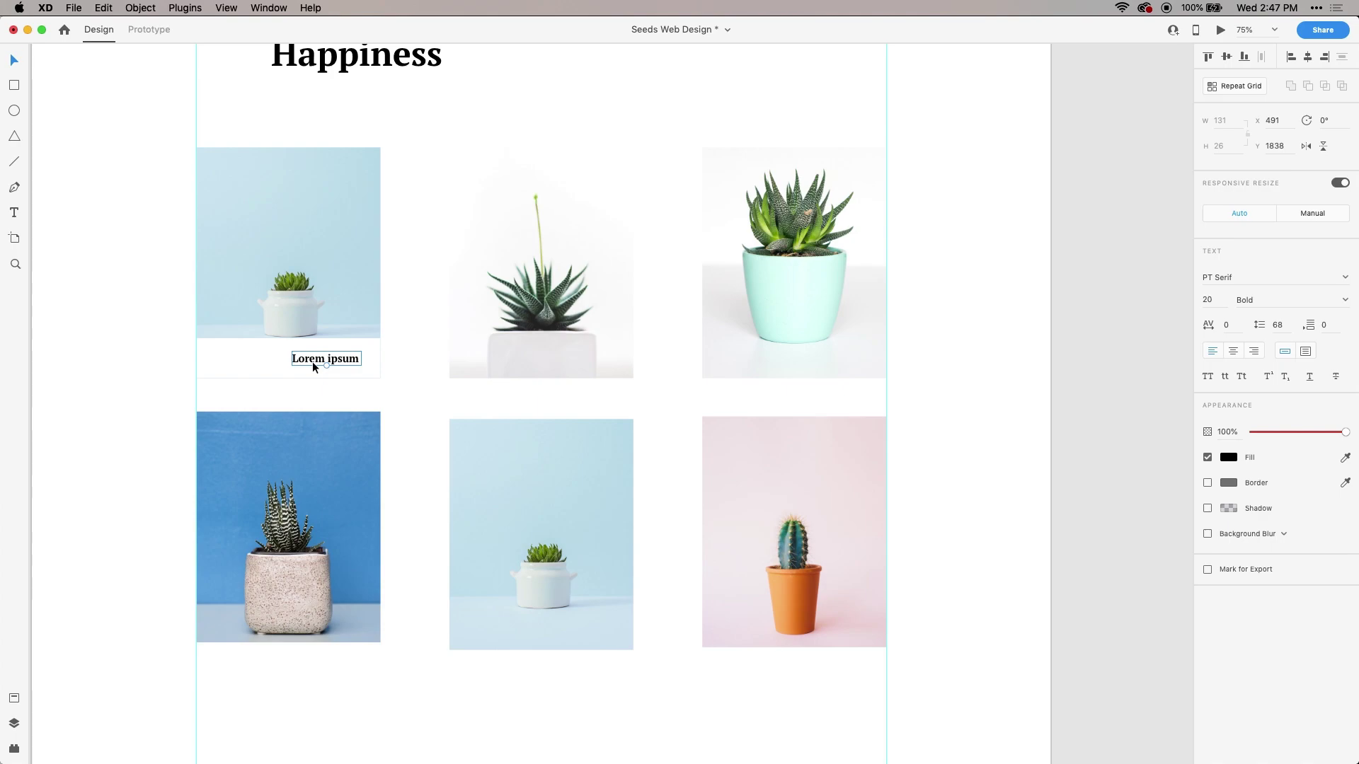
pyautogui.press('super+z')
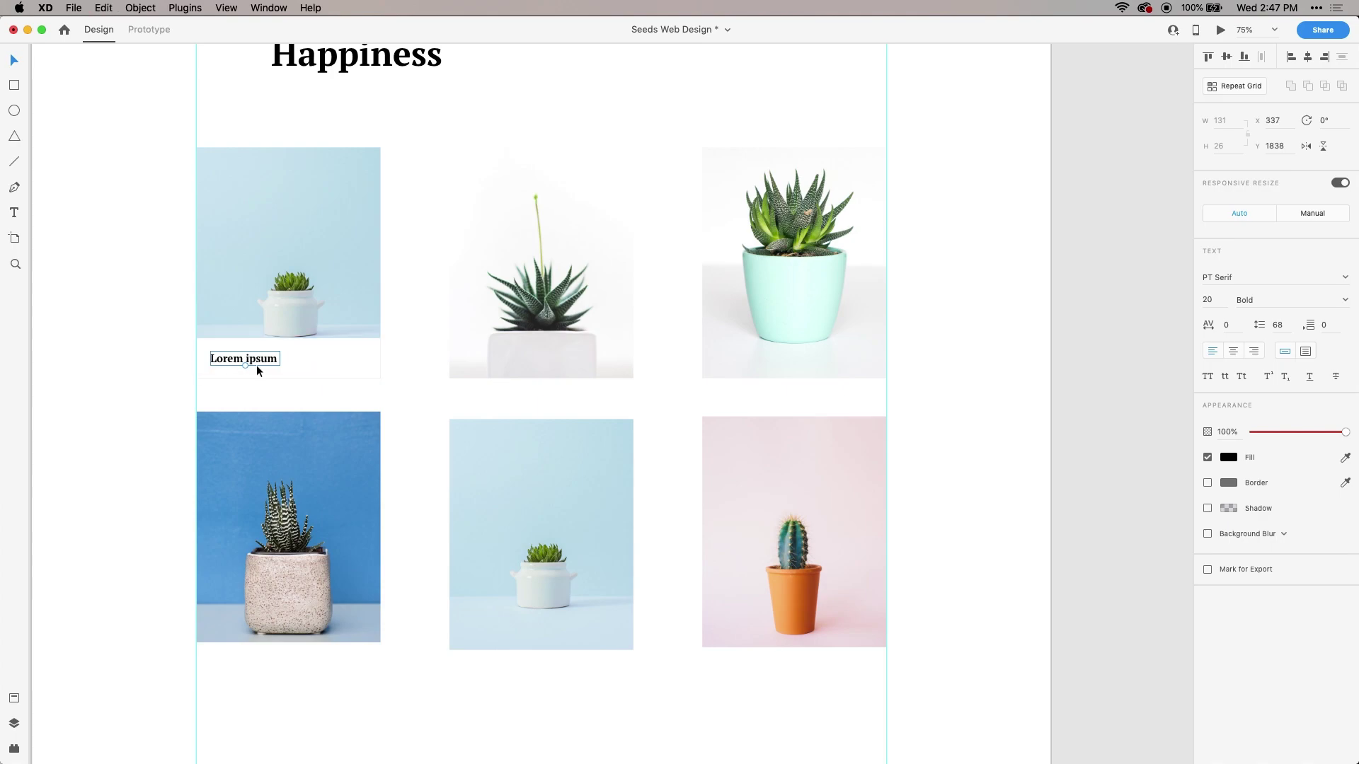
pyautogui.moveTo(256, 365); pyautogui.dragTo(346, 358)
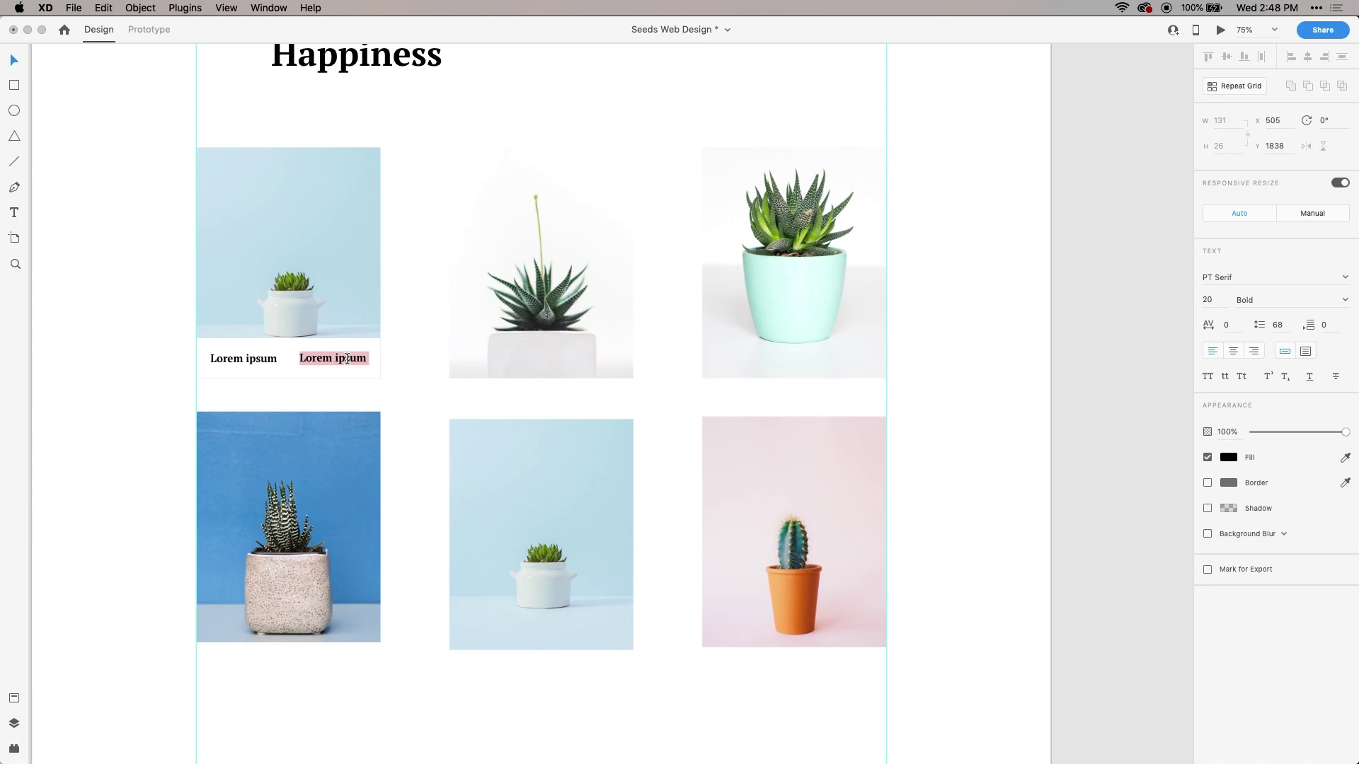
pyautogui.write('$49')
pyautogui.press('Escape')
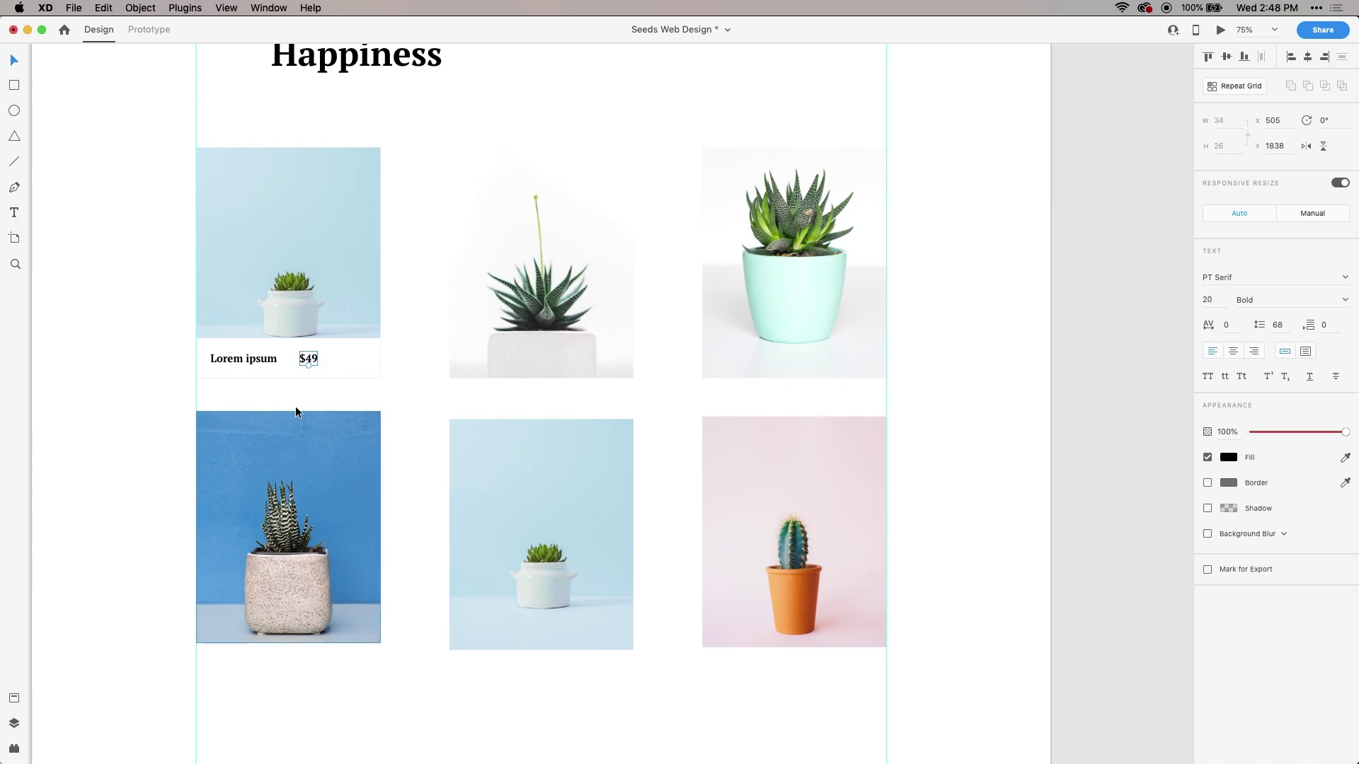
# - Enlarge the $49 price to size 32 and move it to X 581, Y 1830, vertically centred with the label
pyautogui.moveTo(308, 368); pyautogui.dragTo(308, 374)
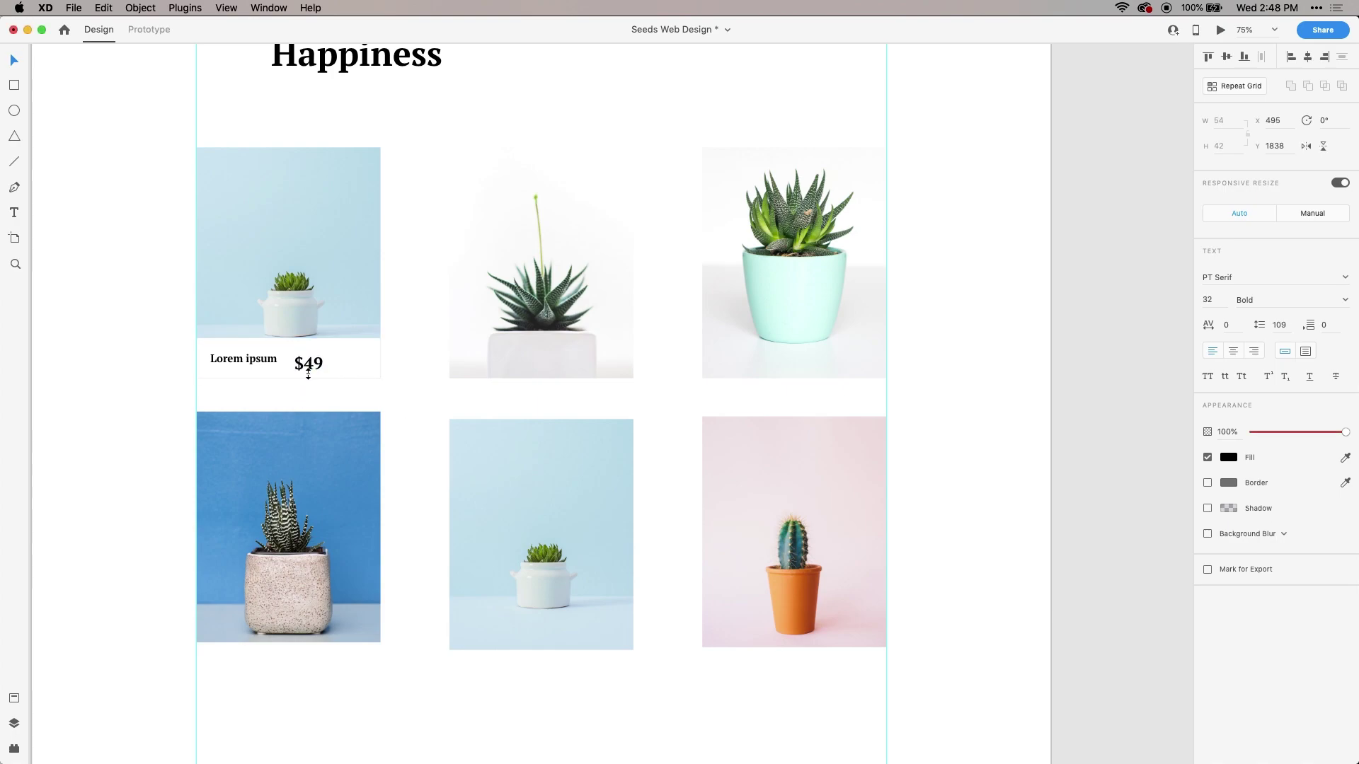
pyautogui.moveTo(319, 370); pyautogui.dragTo(367, 364)
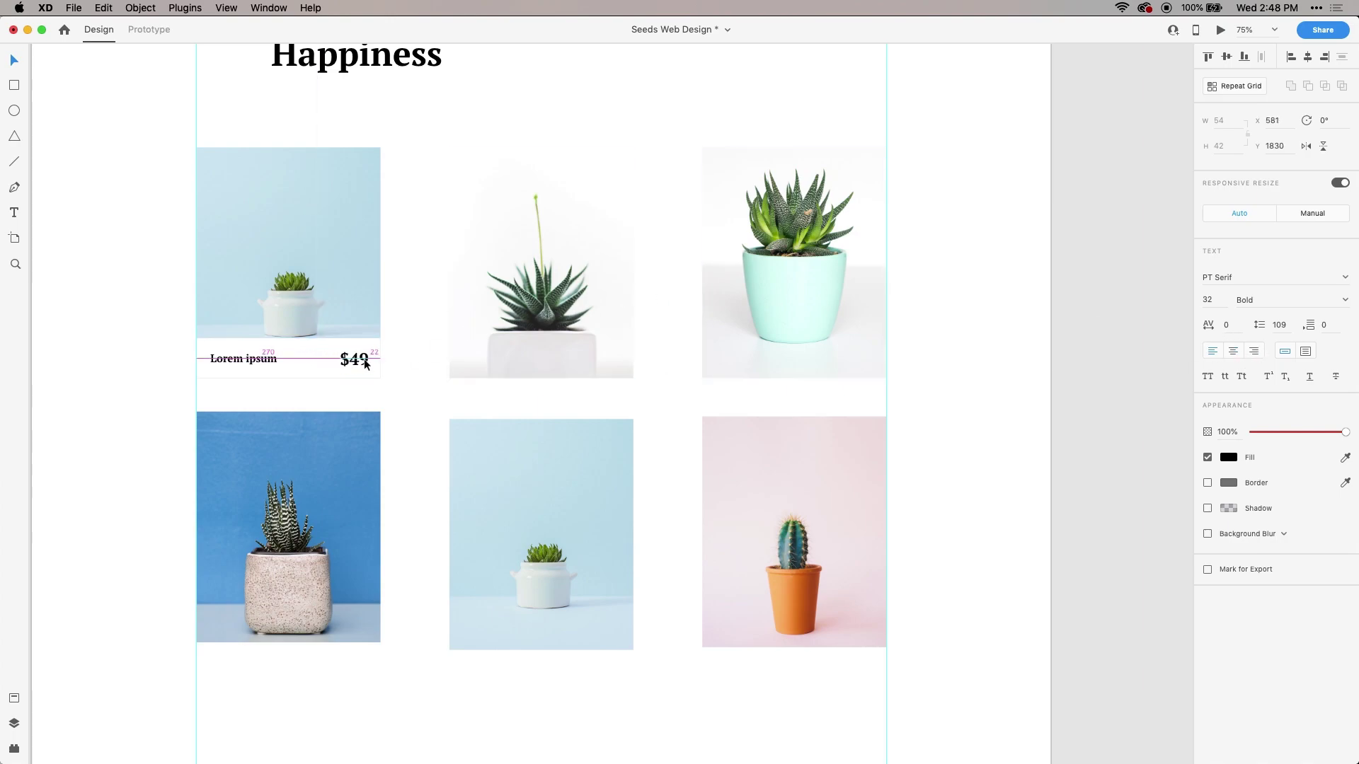
pyautogui.click(401, 347)
# - Fill the bar behind the label and price with black #000000 and set its opacity to 30%
pyautogui.moveTo(397, 306)
pyautogui.mouseDown()
pyautogui.moveTo(390, 472)
pyautogui.moveTo(406, 297)
pyautogui.mouseUp()
pyautogui.click(333, 379)
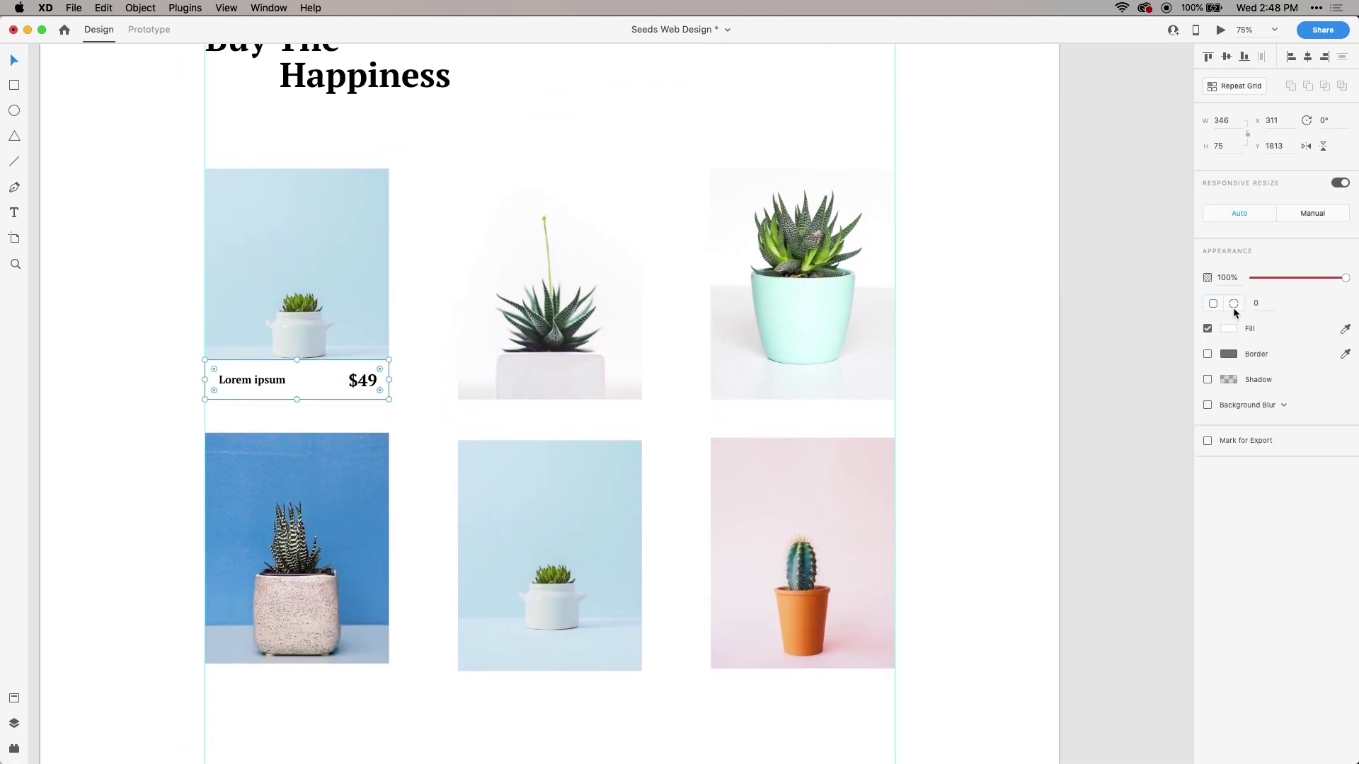
pyautogui.moveTo(1347, 281)
pyautogui.mouseDown()
pyautogui.moveTo(1259, 287)
pyautogui.moveTo(1340, 283)
pyautogui.moveTo(1321, 287)
pyautogui.mouseUp()
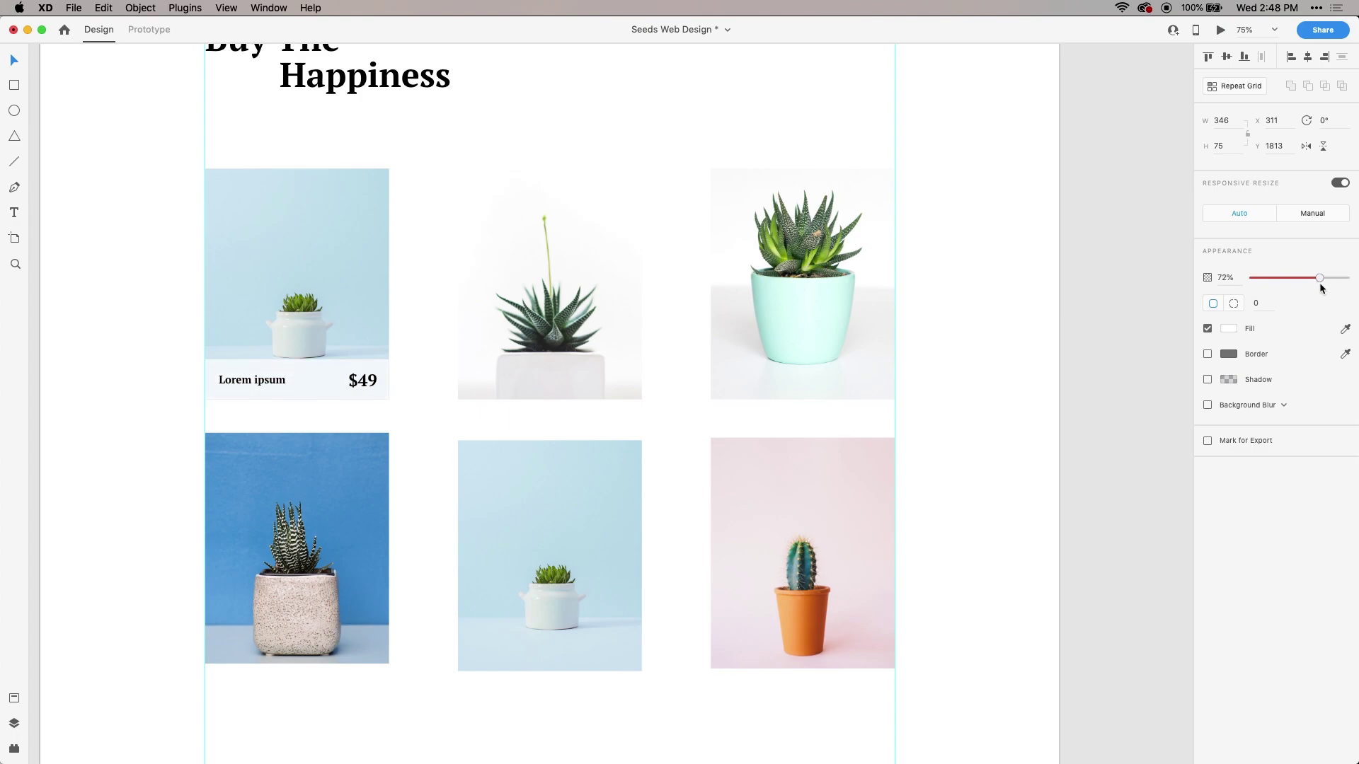
pyautogui.click(1229, 329)
pyautogui.moveTo(1164, 344); pyautogui.dragTo(1060, 370)
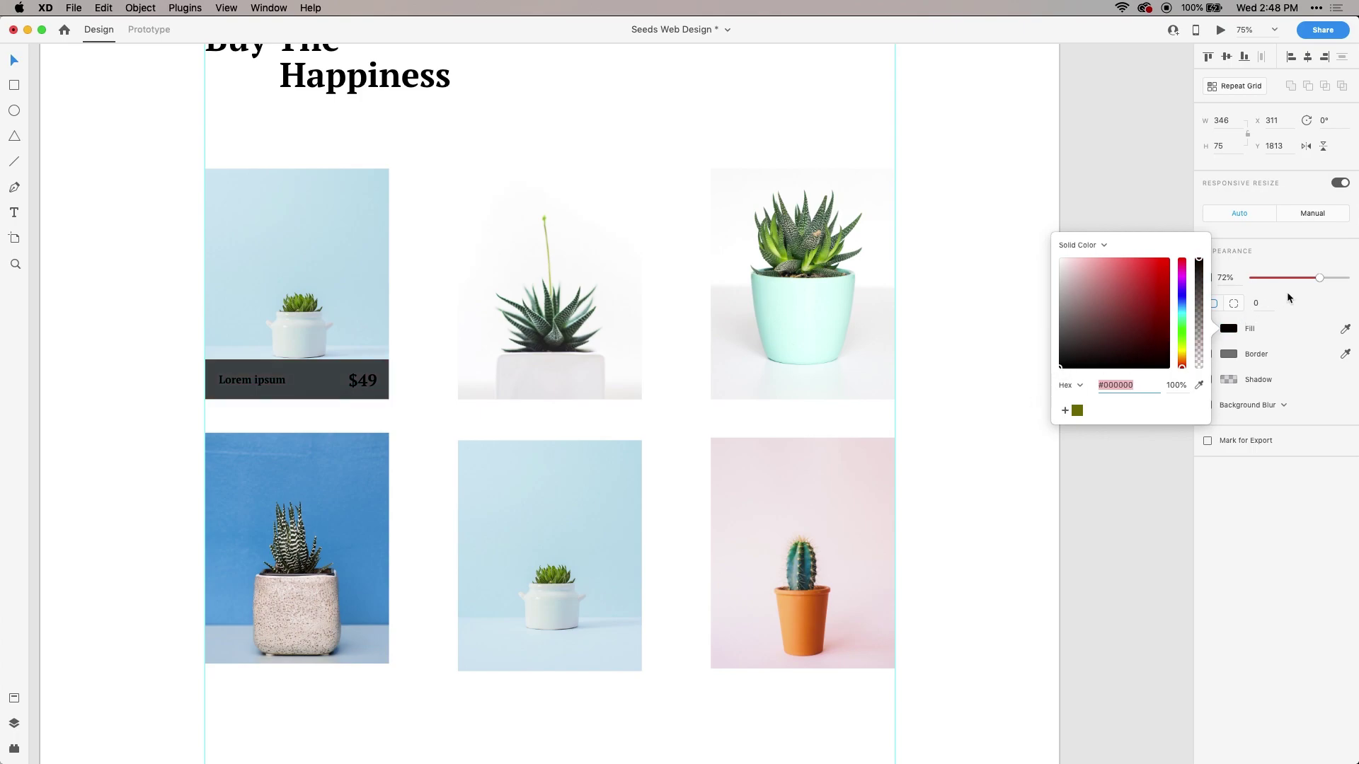
pyautogui.moveTo(1319, 277); pyautogui.dragTo(1280, 277)
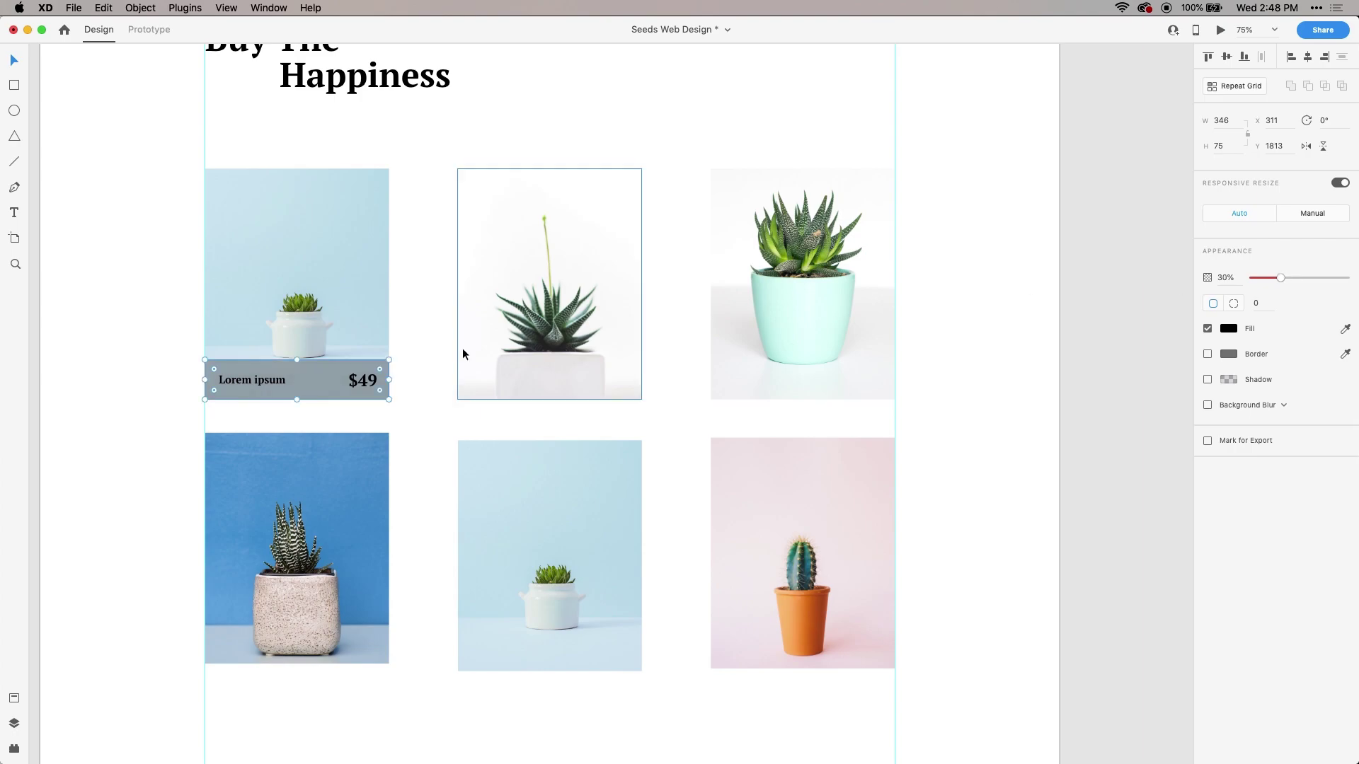
# - Change the fill of both the "Lorem ipsum" label and the $49 price to white #FFFFFF
pyautogui.click(356, 393)
pyautogui.keyDown('shift'); pyautogui.click(279, 386); pyautogui.keyUp('shift')
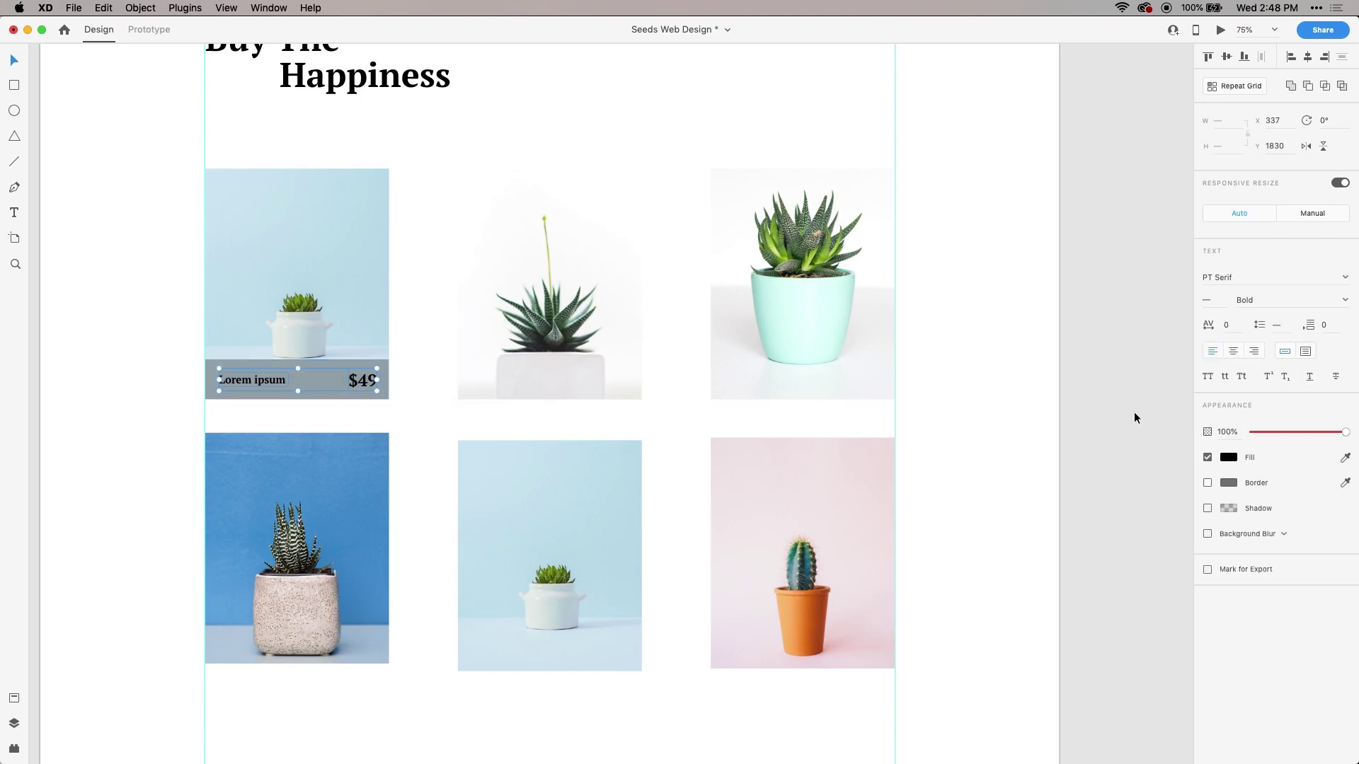
pyautogui.click(1228, 457)
pyautogui.moveTo(1132, 411); pyautogui.dragTo(1047, 341)
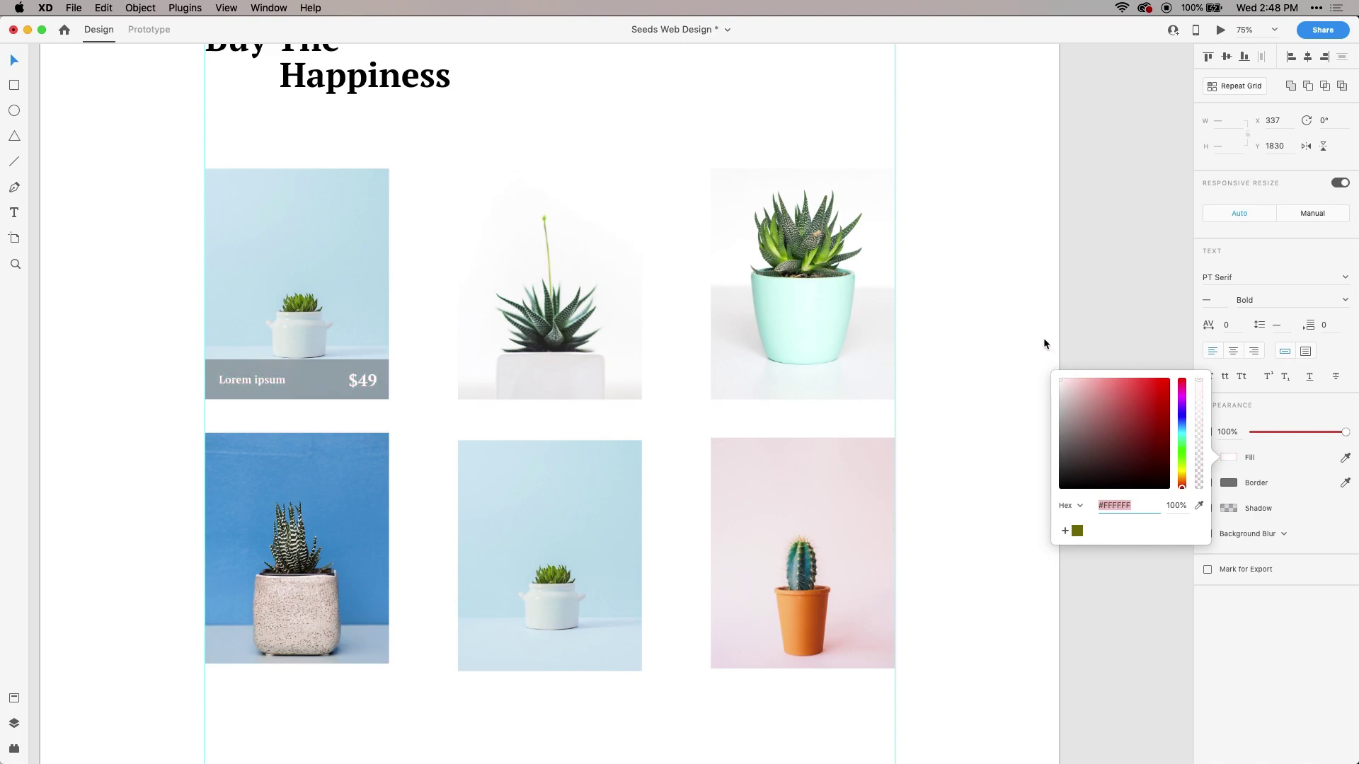
pyautogui.click(1039, 351)
# - Set the black bar's opacity to 35% and deselect it
pyautogui.click(324, 392)
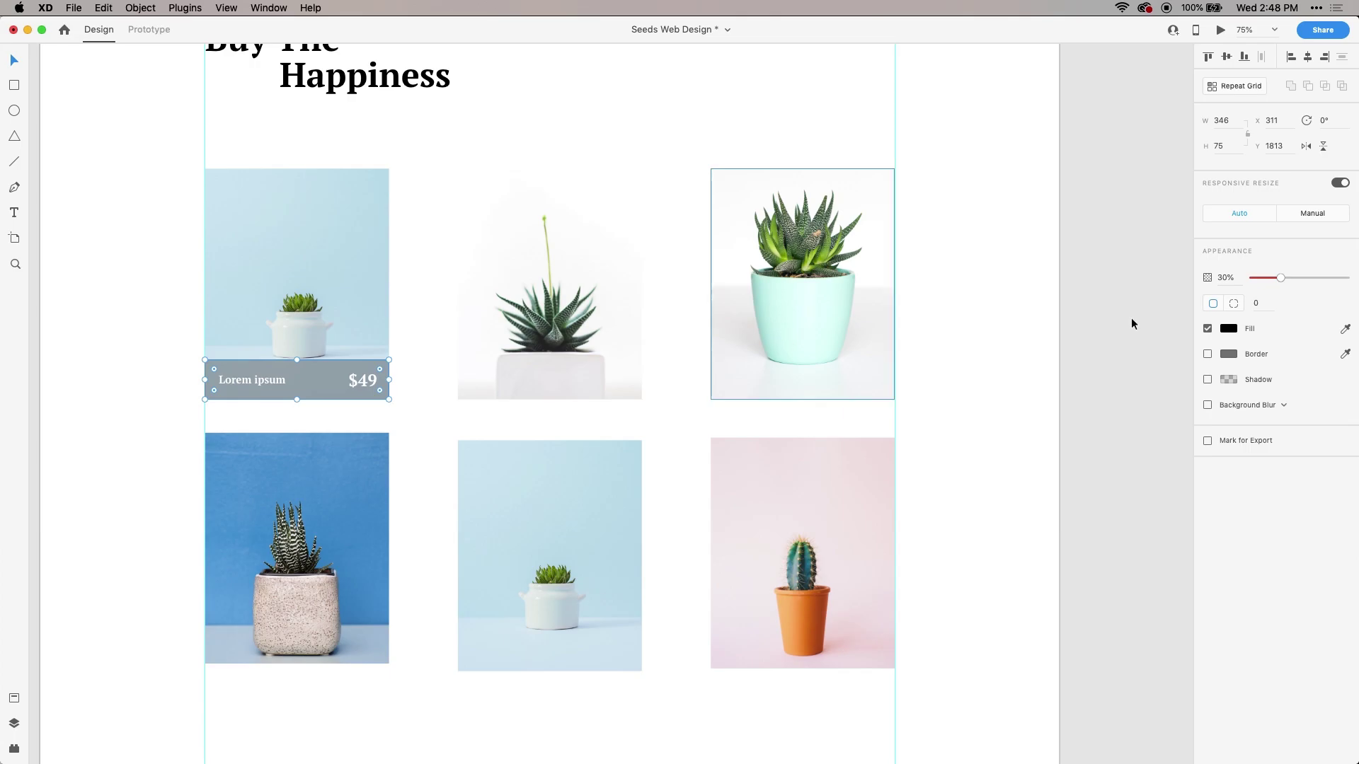
pyautogui.moveTo(1282, 276); pyautogui.dragTo(1286, 279)
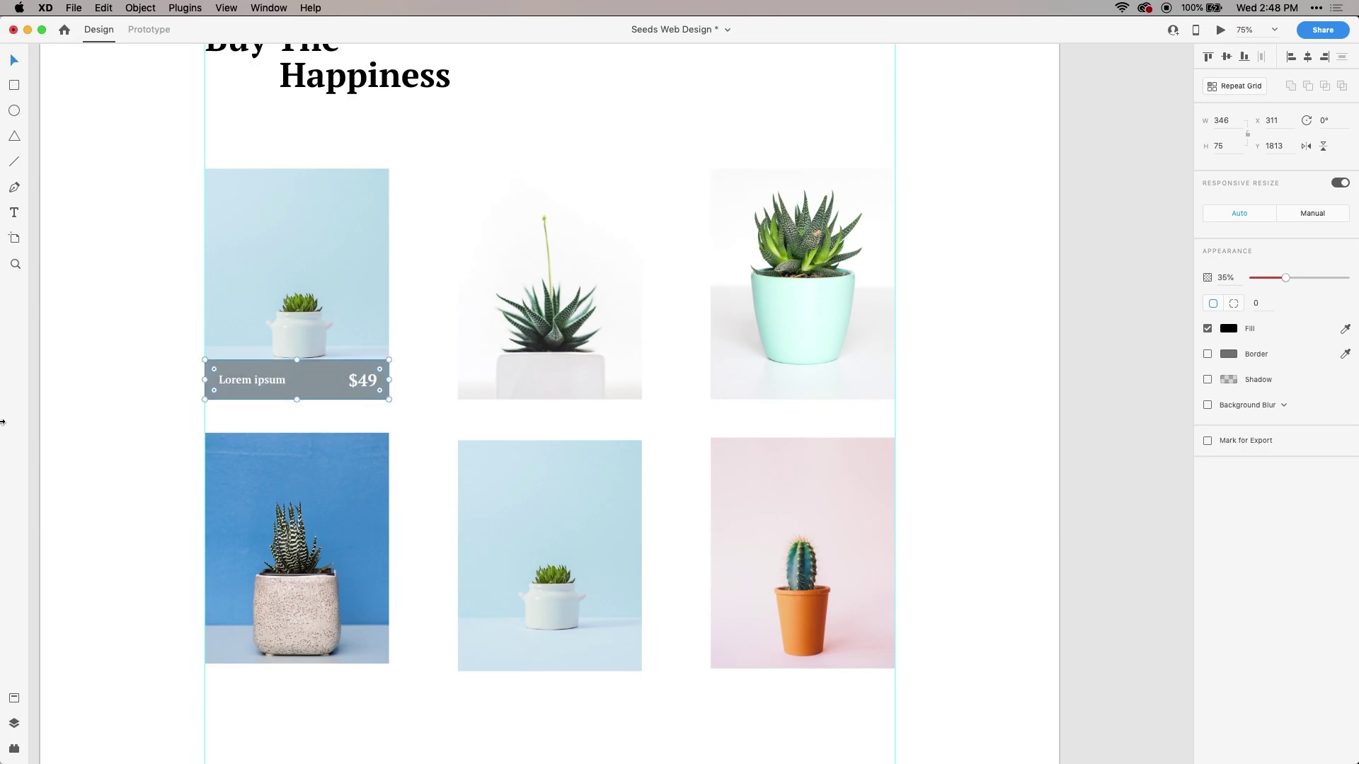
pyautogui.click(402, 320)
# - Group the "Lorem ipsum" label and the $49 price on the first plant photo
pyautogui.moveTo(427, 261); pyautogui.dragTo(406, 585)
pyautogui.moveTo(428, 679); pyautogui.dragTo(379, 455)
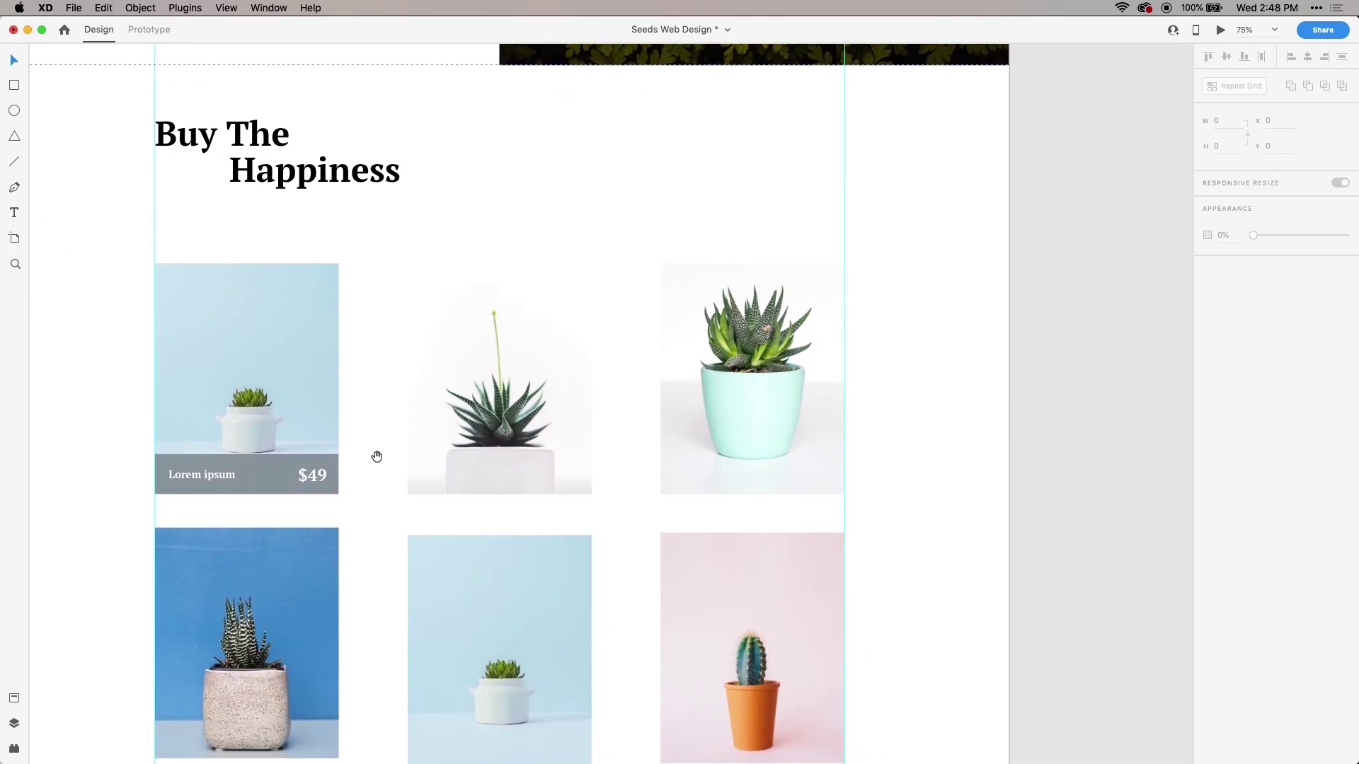
pyautogui.click(320, 480)
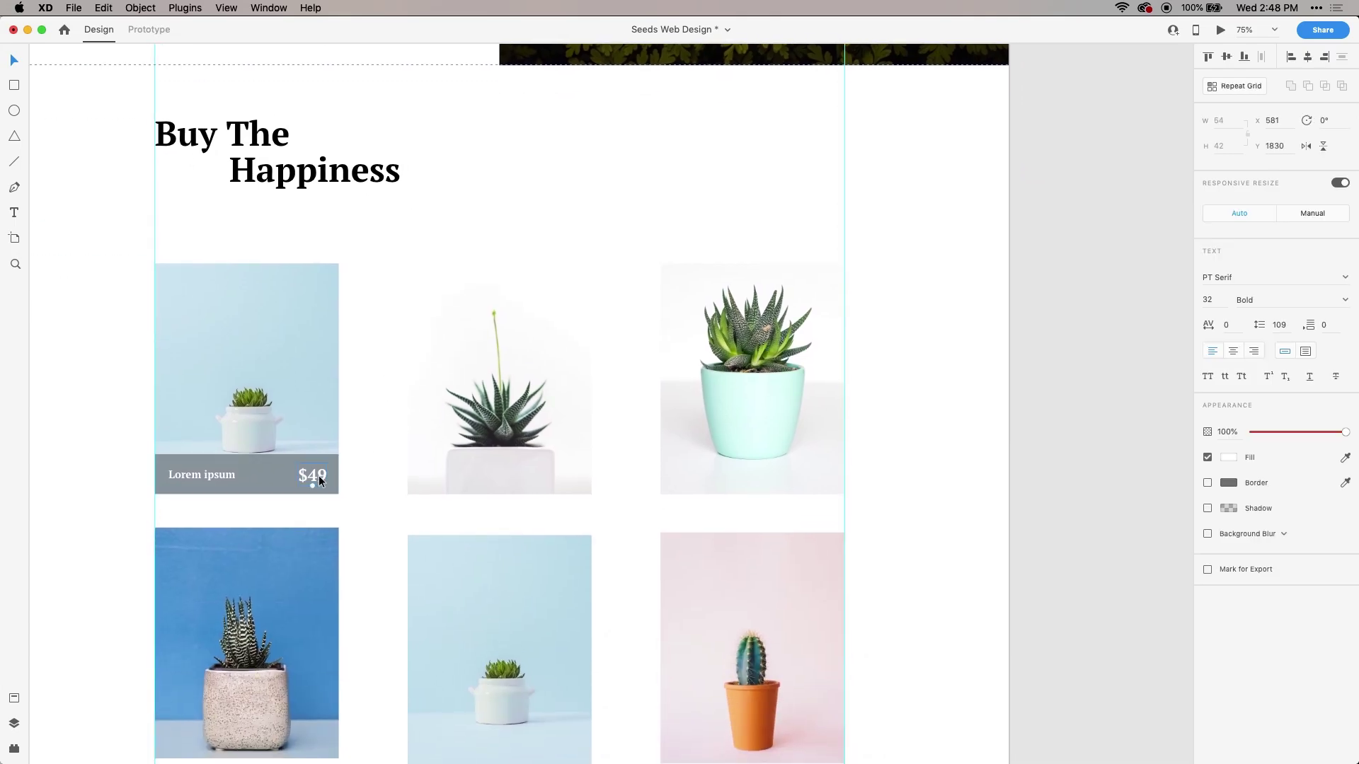
pyautogui.keyDown('shift'); pyautogui.click(214, 476); pyautogui.keyUp('shift')
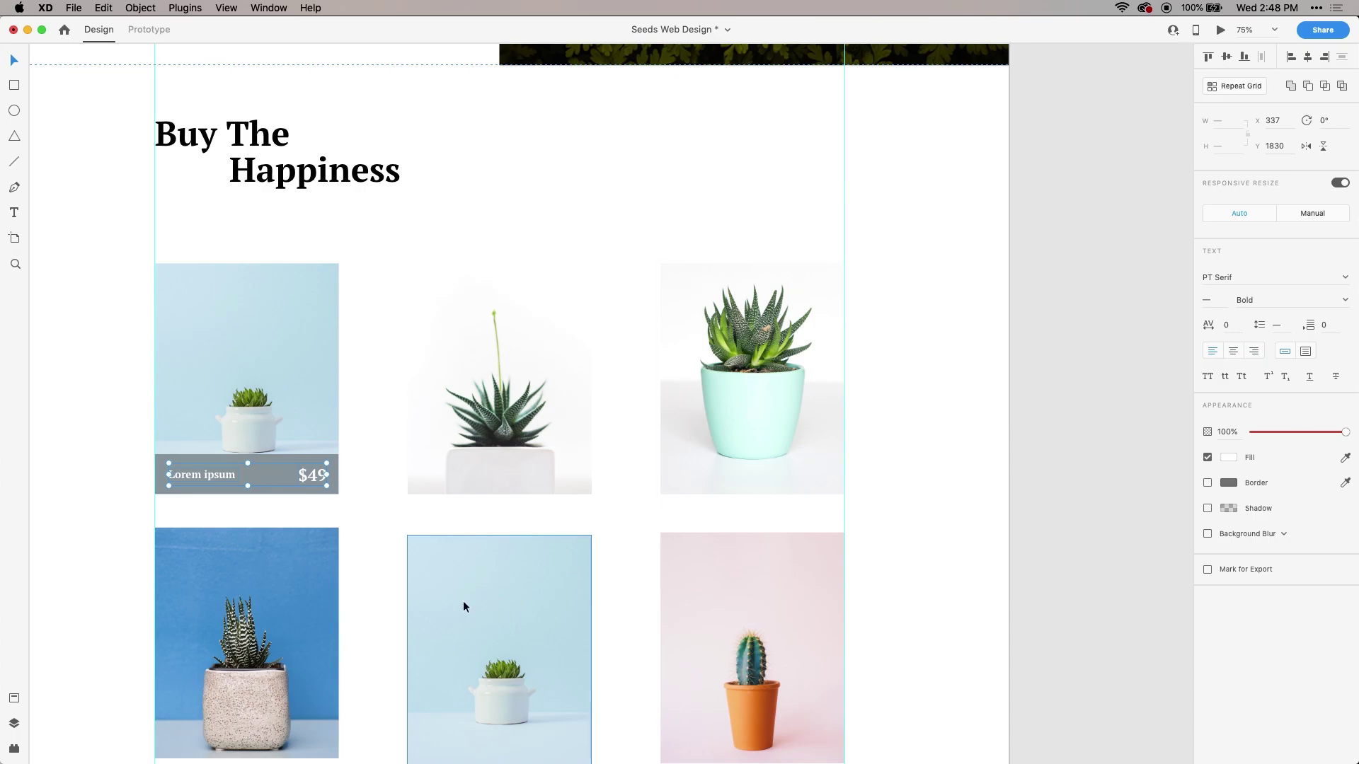
pyautogui.rightClick(316, 478)
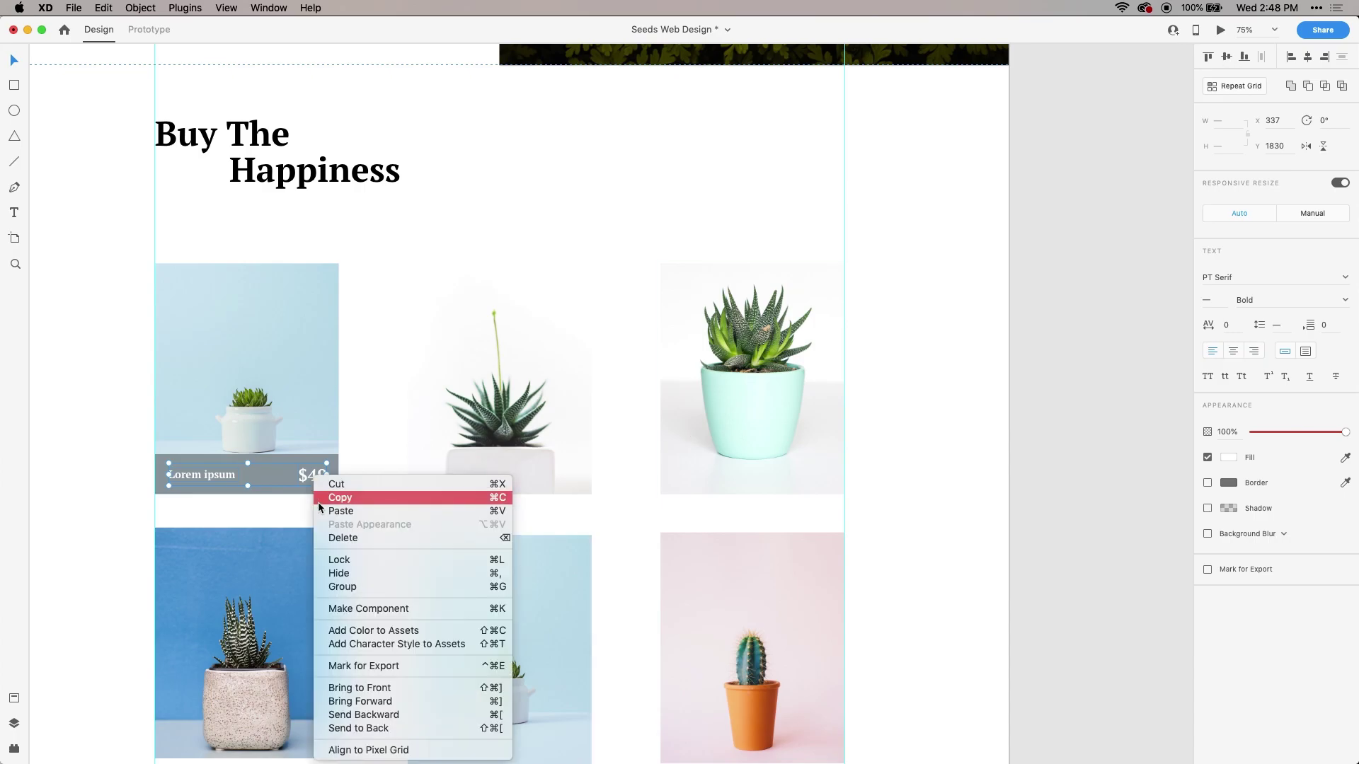
pyautogui.click(330, 587)
# - Centre the label and price pair horizontally on the dark bar and group it with the bar
pyautogui.keyDown('shift'); pyautogui.click(335, 480); pyautogui.keyUp('shift')
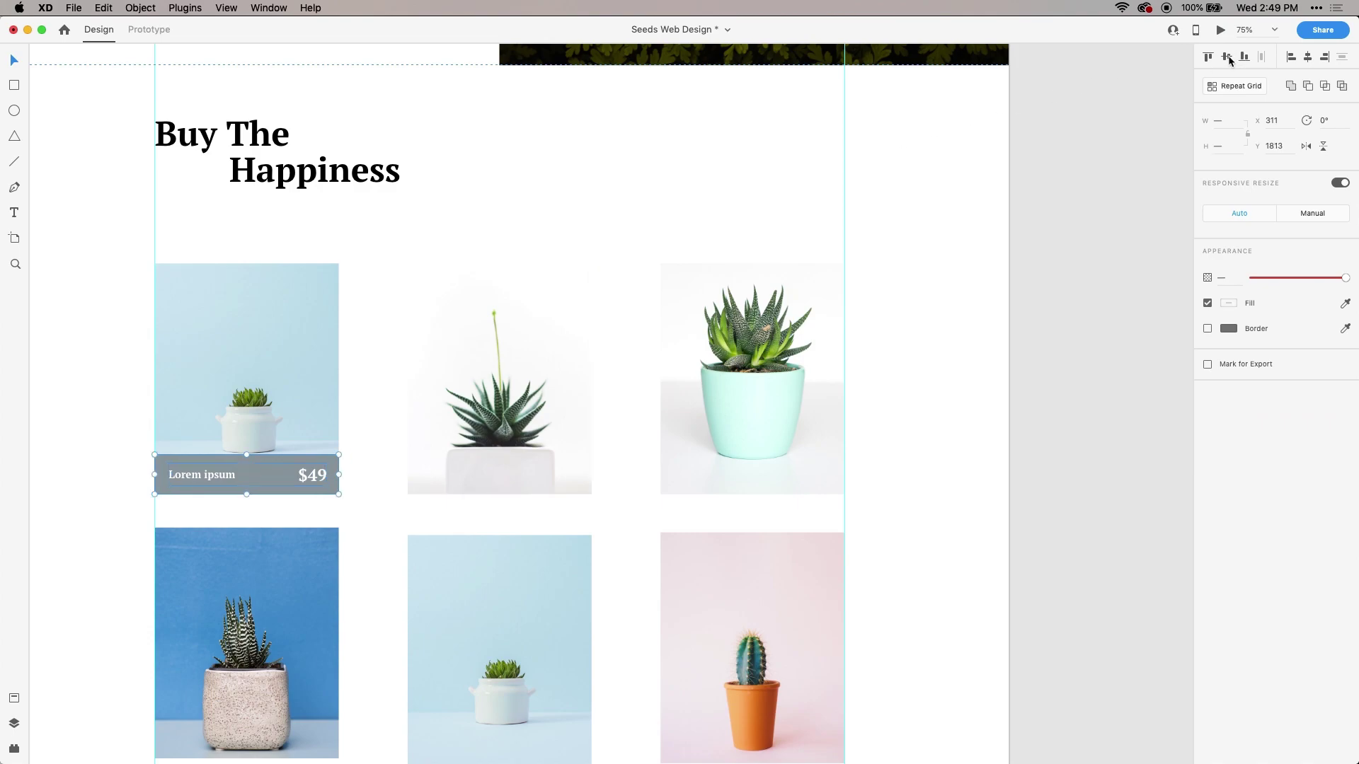
pyautogui.click(1306, 58)
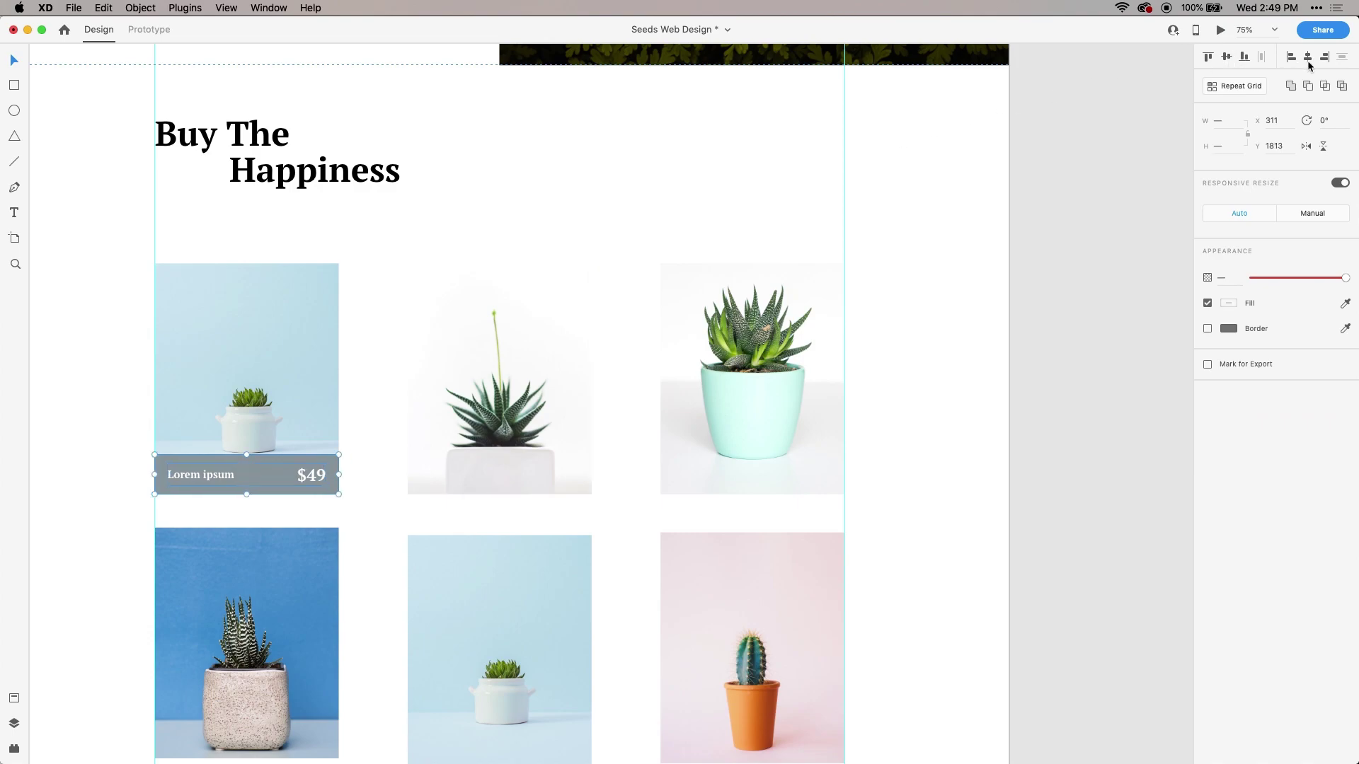
pyautogui.rightClick(319, 477)
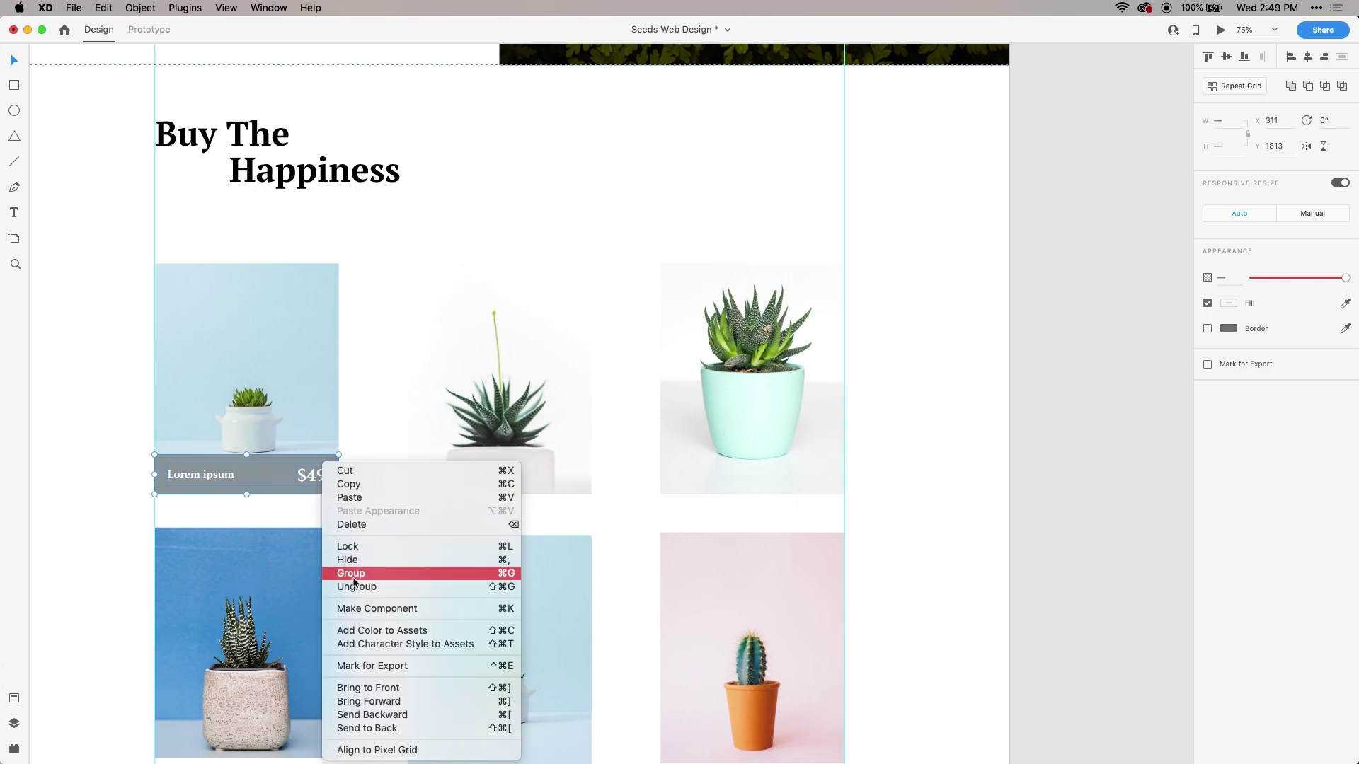
pyautogui.click(357, 569)
# - Try to group the overlay bar with the first plant photo, and undo the grouping
pyautogui.click(360, 491)
pyautogui.click(327, 477)
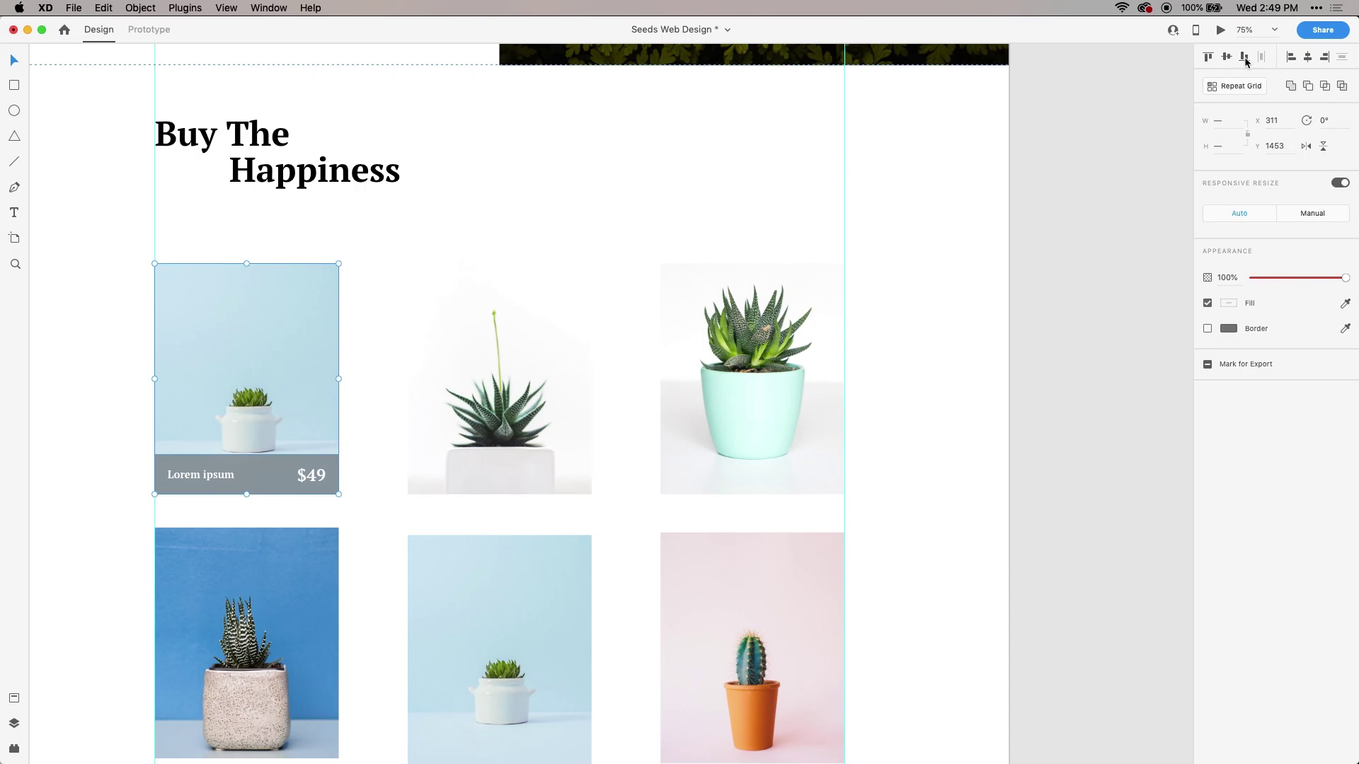
pyautogui.rightClick(330, 465)
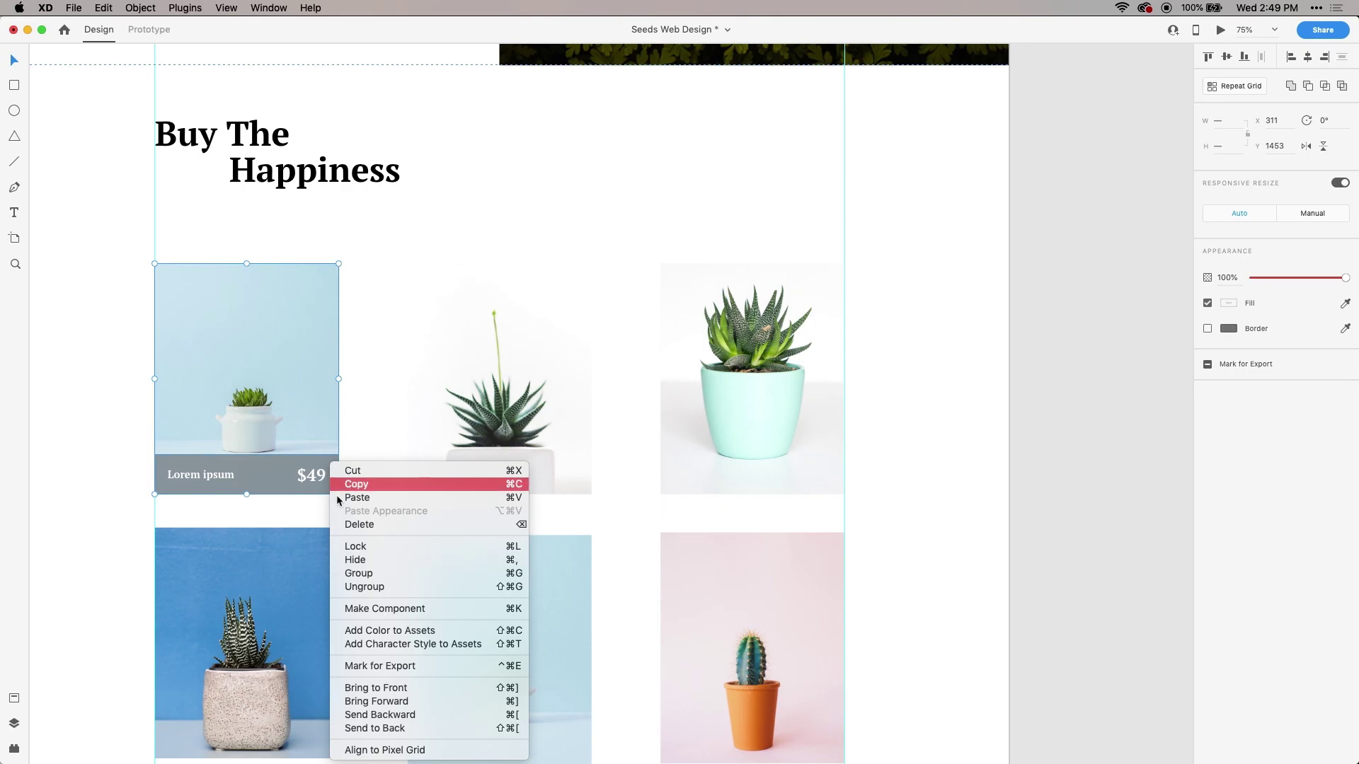
pyautogui.click(361, 573)
pyautogui.click(361, 522)
pyautogui.moveTo(355, 576); pyautogui.dragTo(428, 328)
pyautogui.moveTo(467, 278); pyautogui.dragTo(356, 368)
pyautogui.click(338, 366)
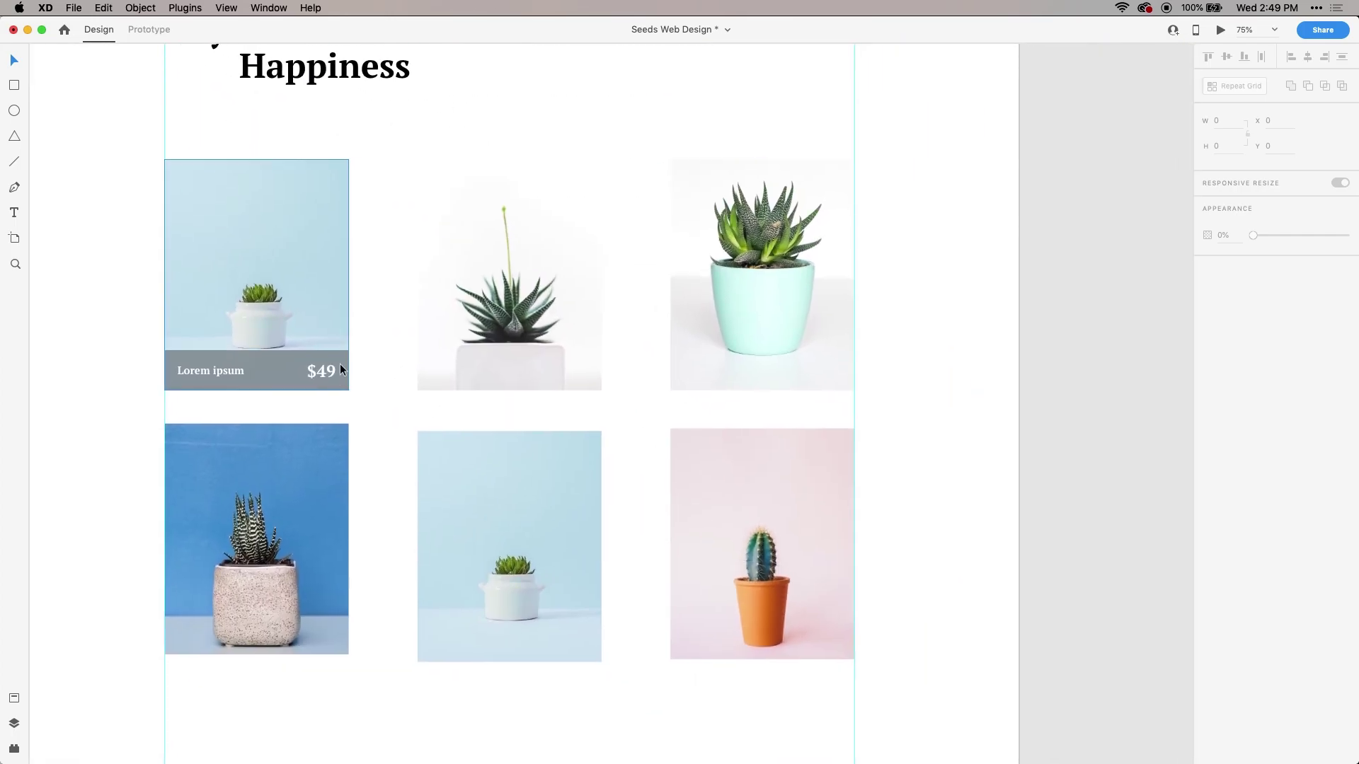
pyautogui.doubleClick(342, 363)
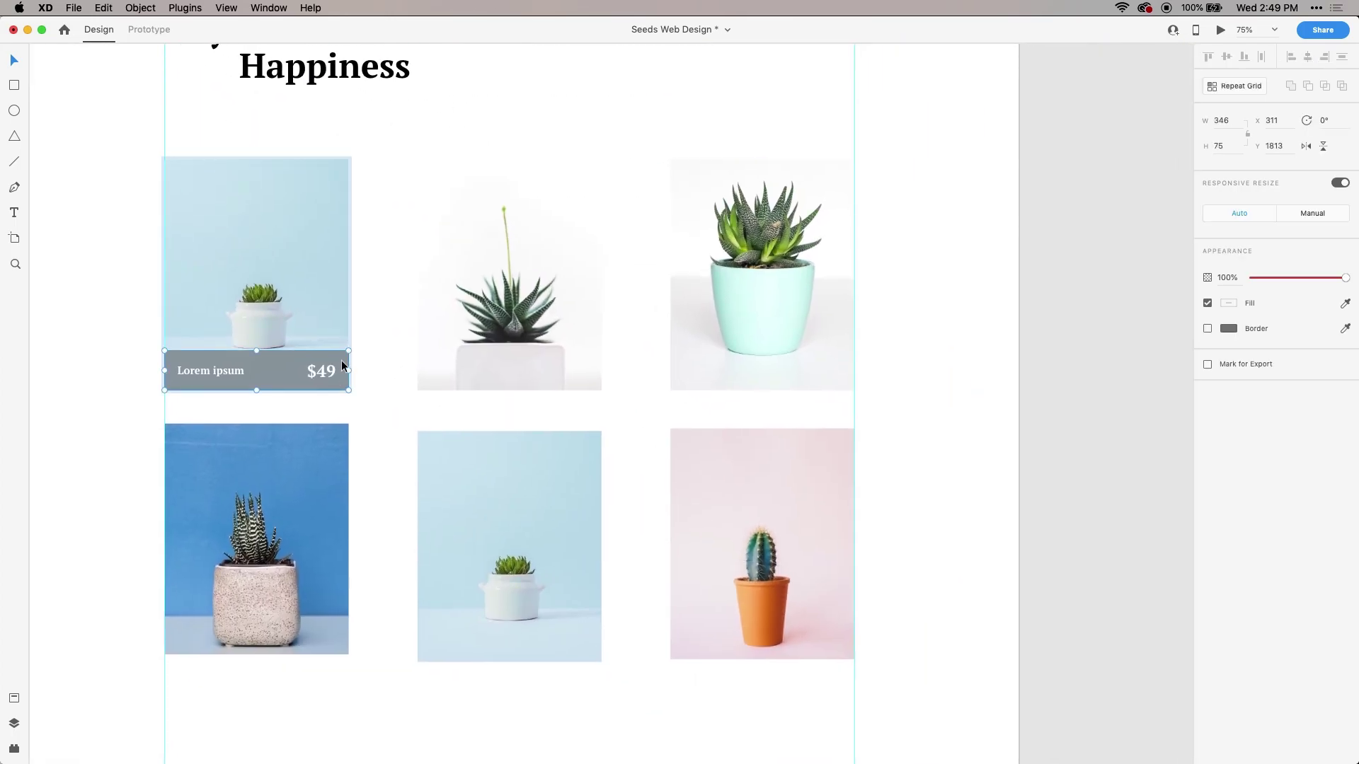
pyautogui.press('super+z')
# - Duplicate the name and price overlay bar onto the lower edge of the other five plant photos
pyautogui.moveTo(295, 373); pyautogui.dragTo(297, 639)
pyautogui.click(371, 593)
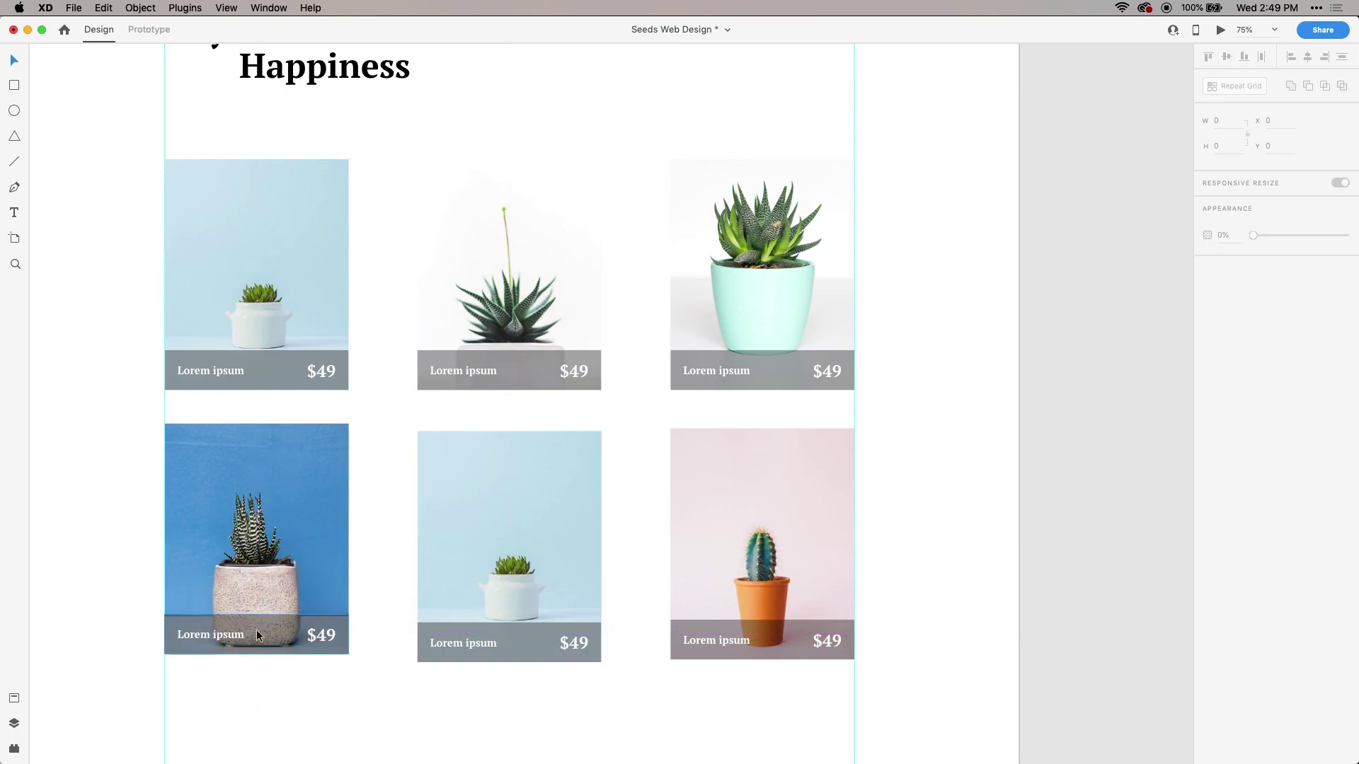
pyautogui.click(294, 634)
pyautogui.click(387, 583)
# - Look over the product grid and the section above it to check the overlay bars on all photos
pyautogui.scroll(3, 409, 564)
pyautogui.scroll(-5, 616, 522)
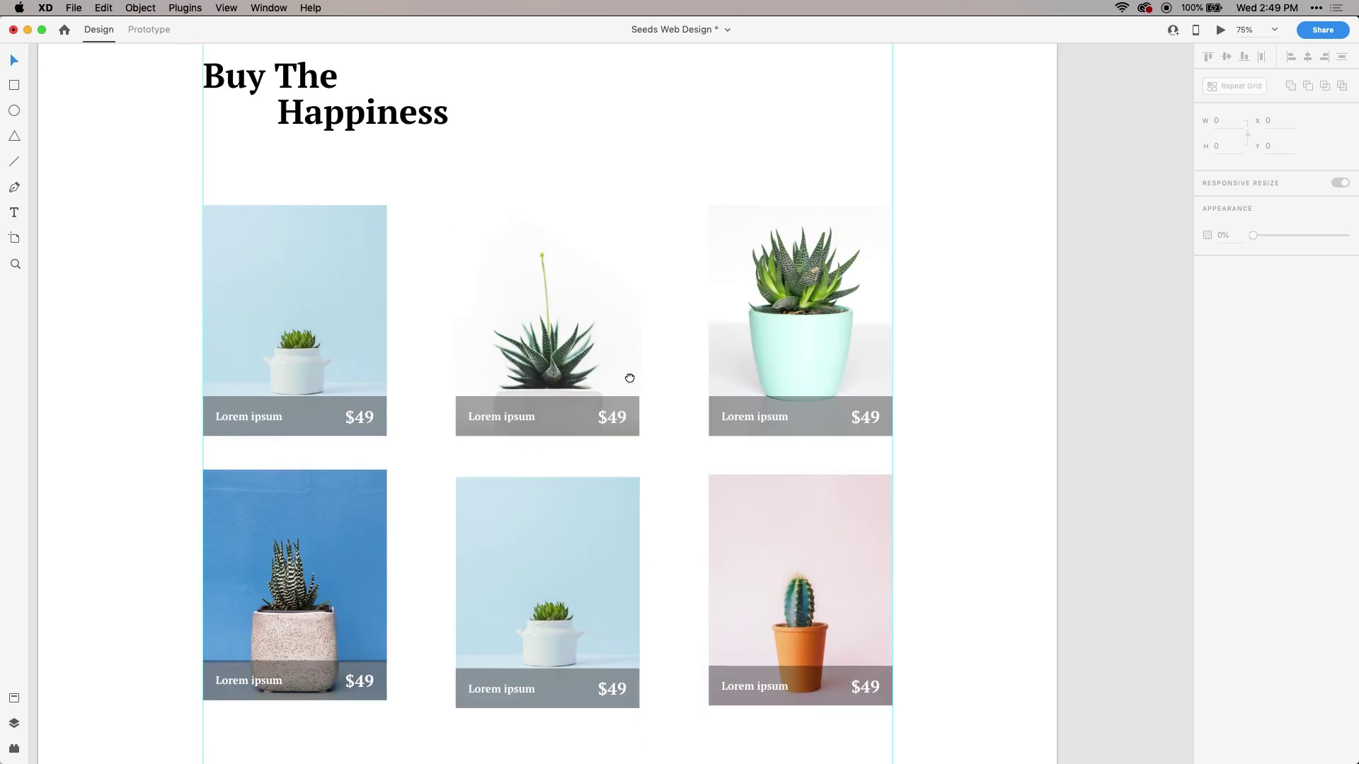
pyautogui.scroll(2, 598, 436)
pyautogui.scroll(2, 837, 375)
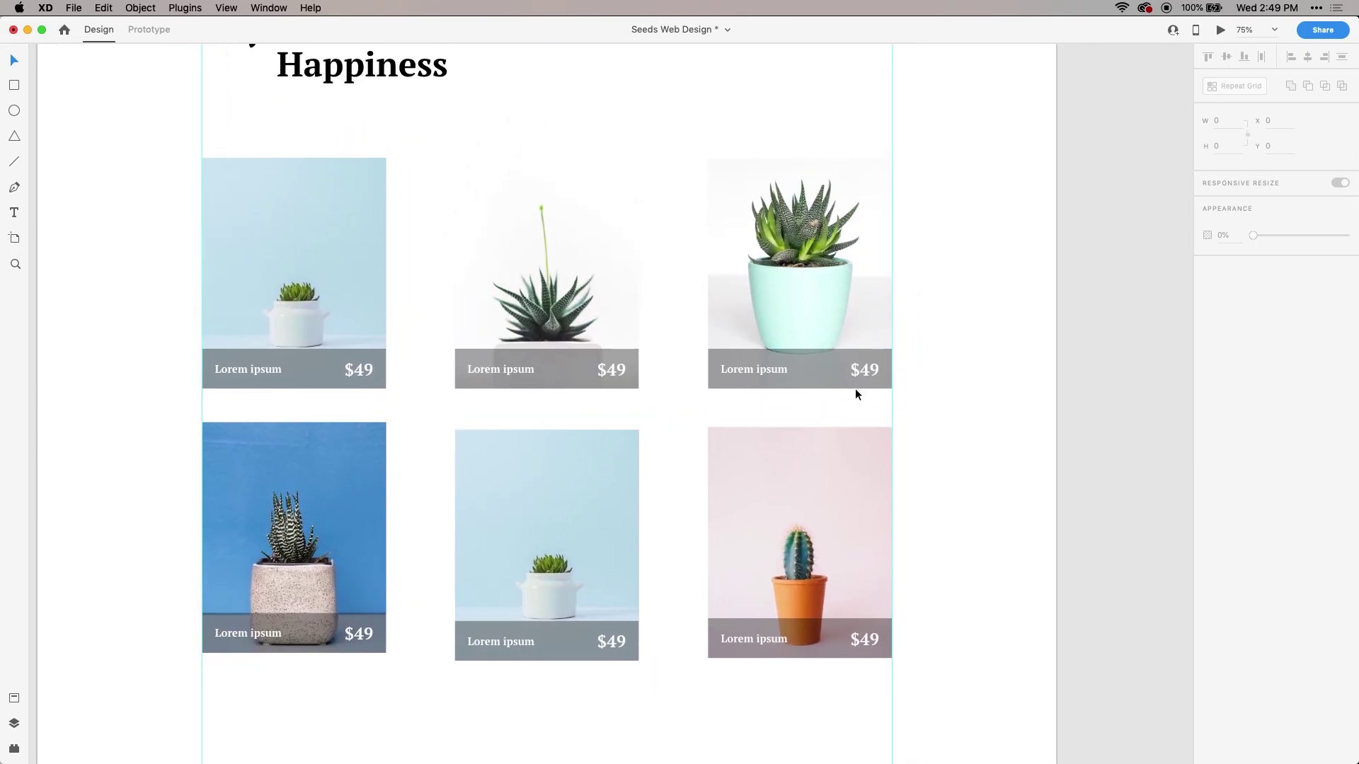
pyautogui.click(873, 370)
pyautogui.click(919, 368)
pyautogui.scroll(5, 695, 267)
pyautogui.hscroll(-3, 695, 267)
pyautogui.scroll(-5, 925, 365)
pyautogui.hscroll(4, 926, 365)
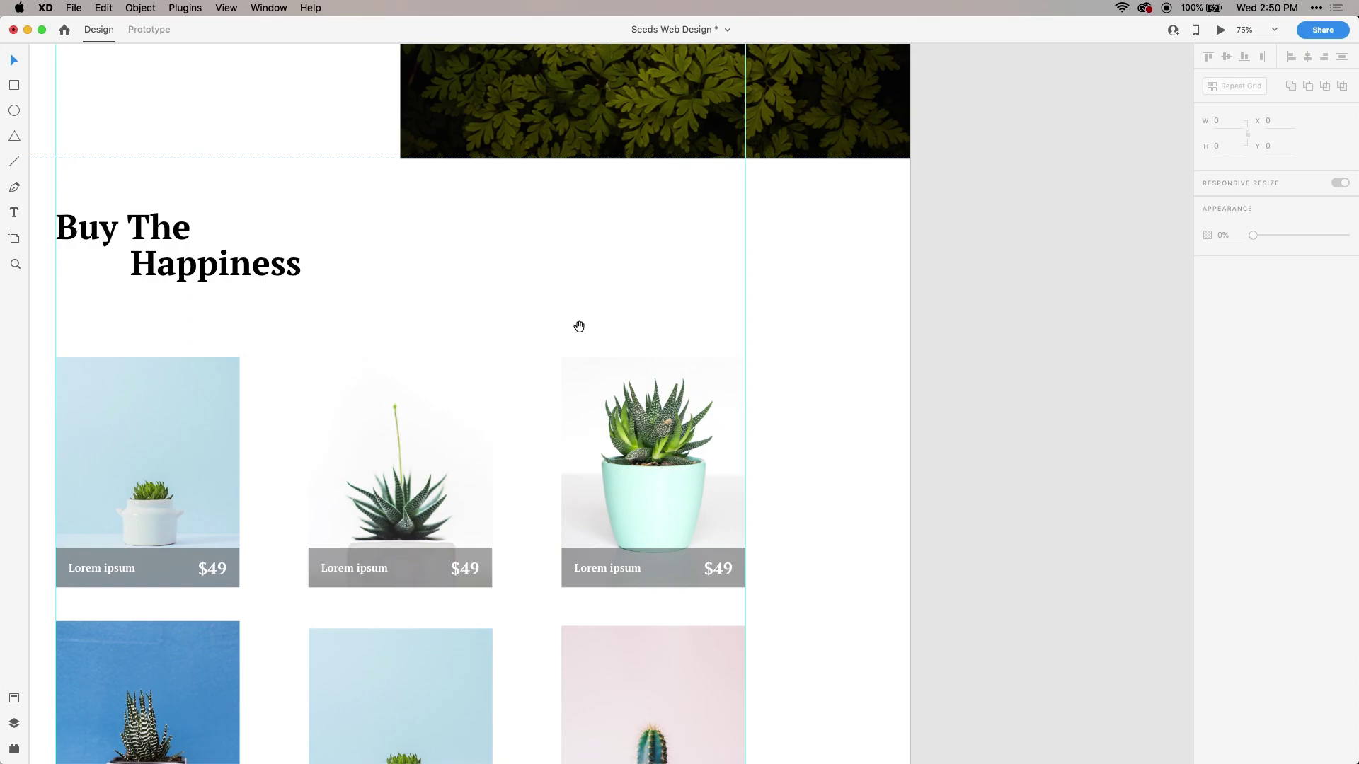
pyautogui.hscroll(-5, 592, 306)
pyautogui.scroll(10, 814, 377)
pyautogui.hscroll(5, 815, 378)
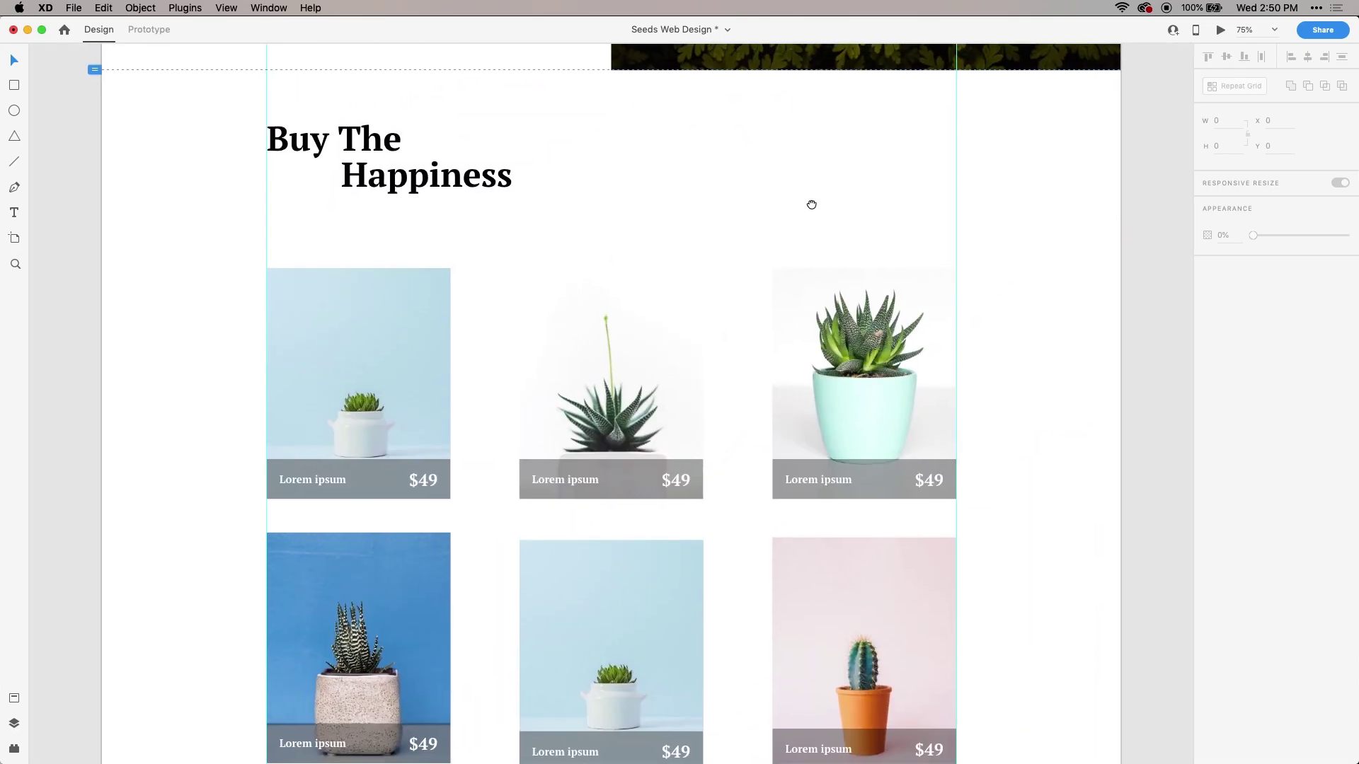
pyautogui.scroll(-10, 720, 585)
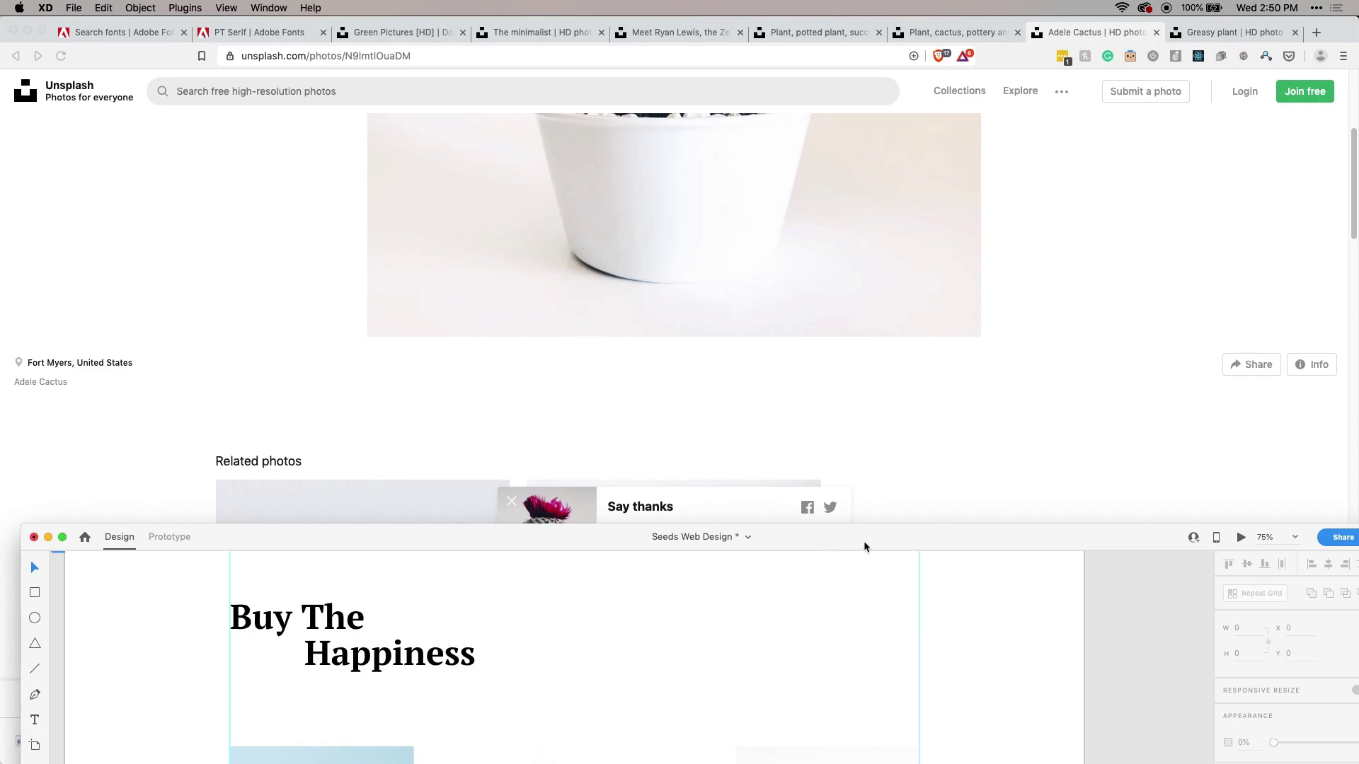
# - Bring back the full design window and open the page preview at full screen
pyautogui.doubleClick(863, 540)
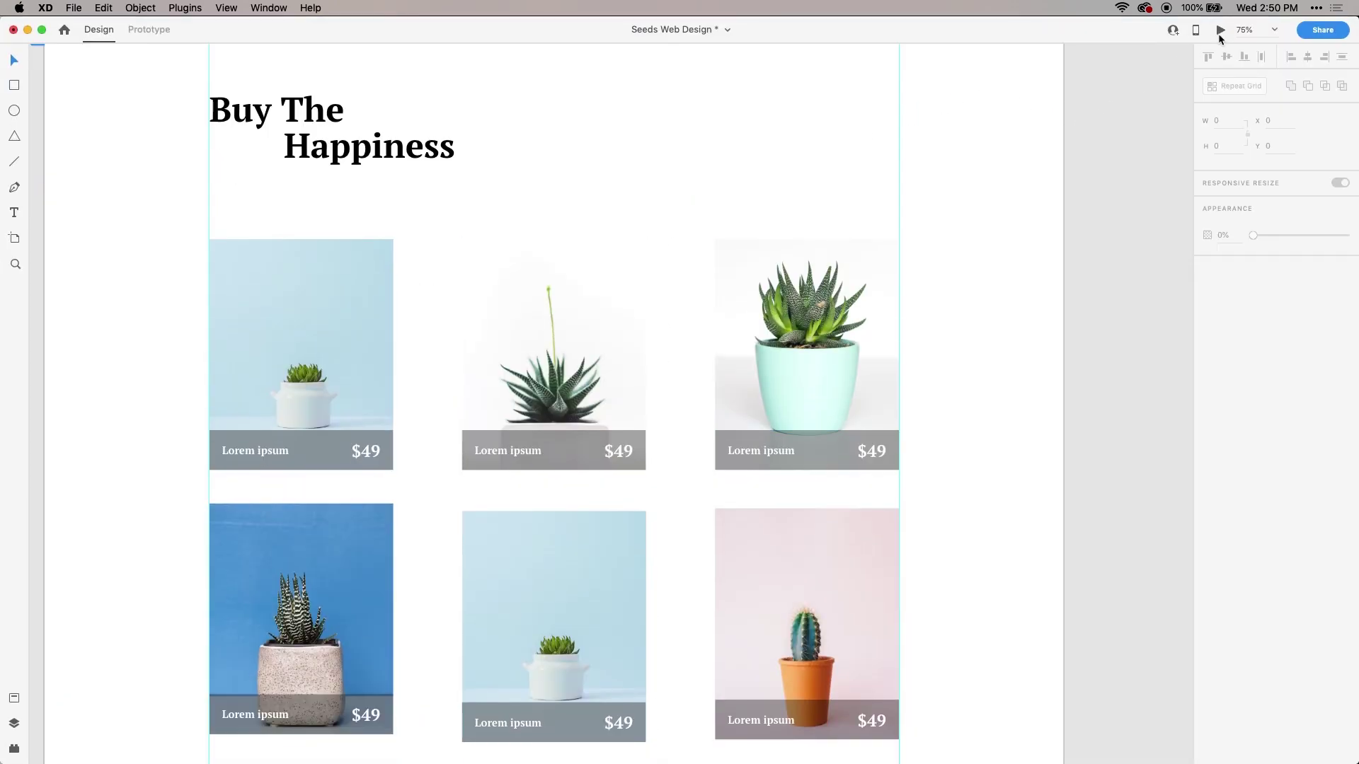
pyautogui.click(1219, 32)
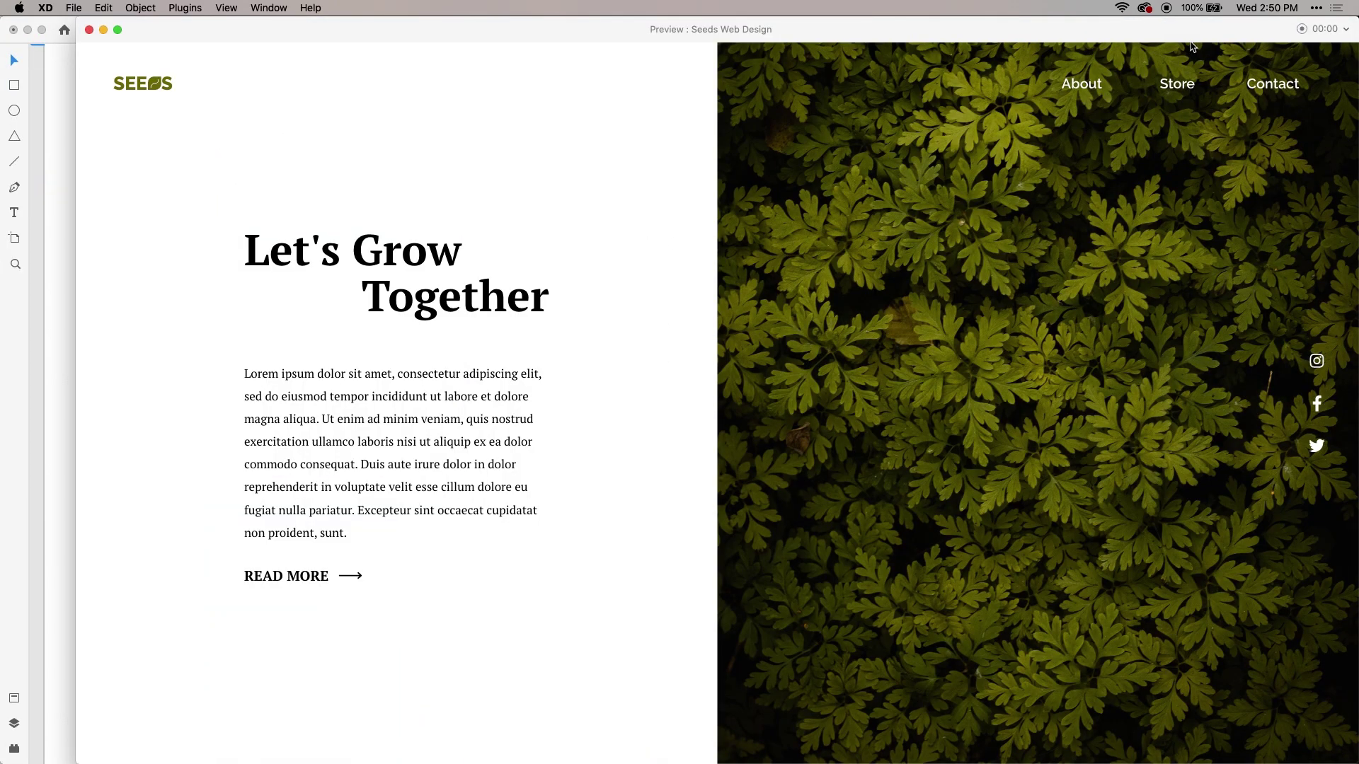
pyautogui.click(118, 30)
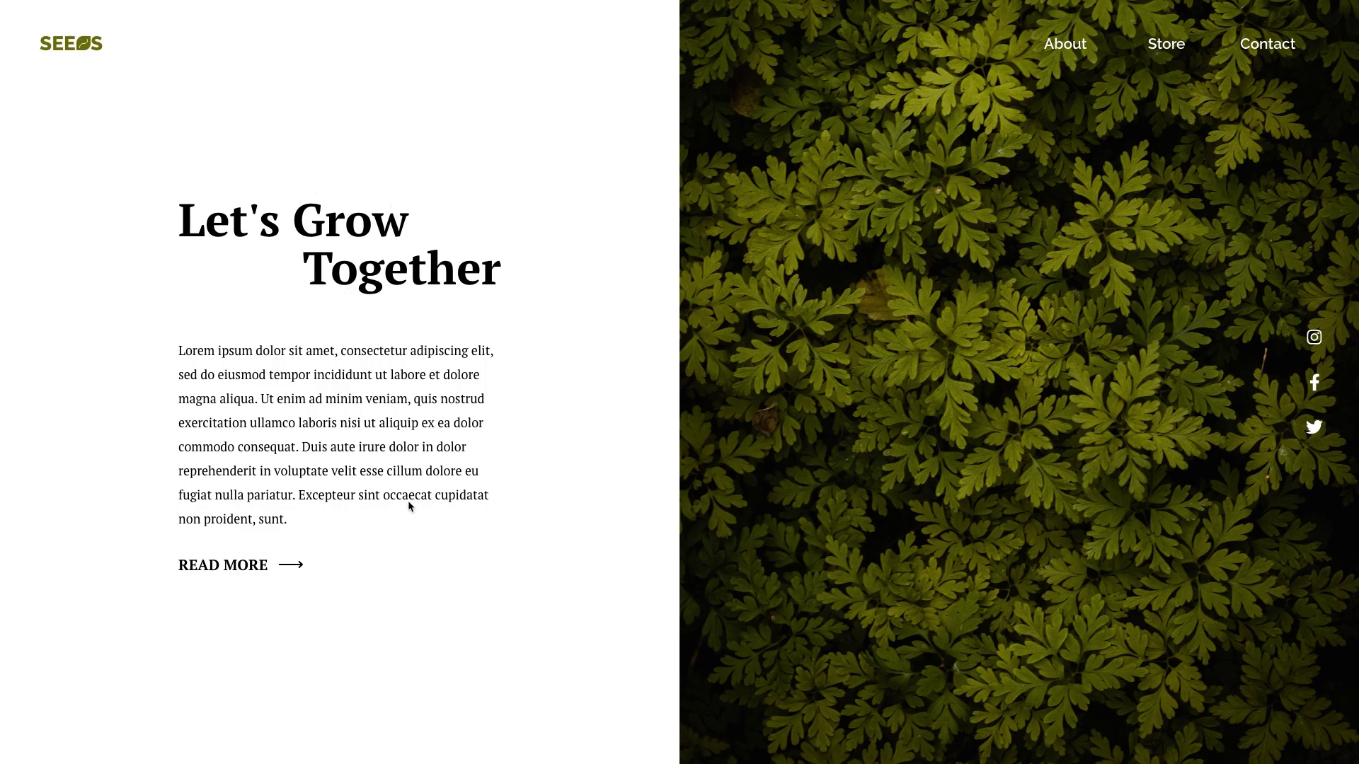
# - Review the page preview from the hero section through the product grid, and close the preview
pyautogui.scroll(-8, 414, 223)
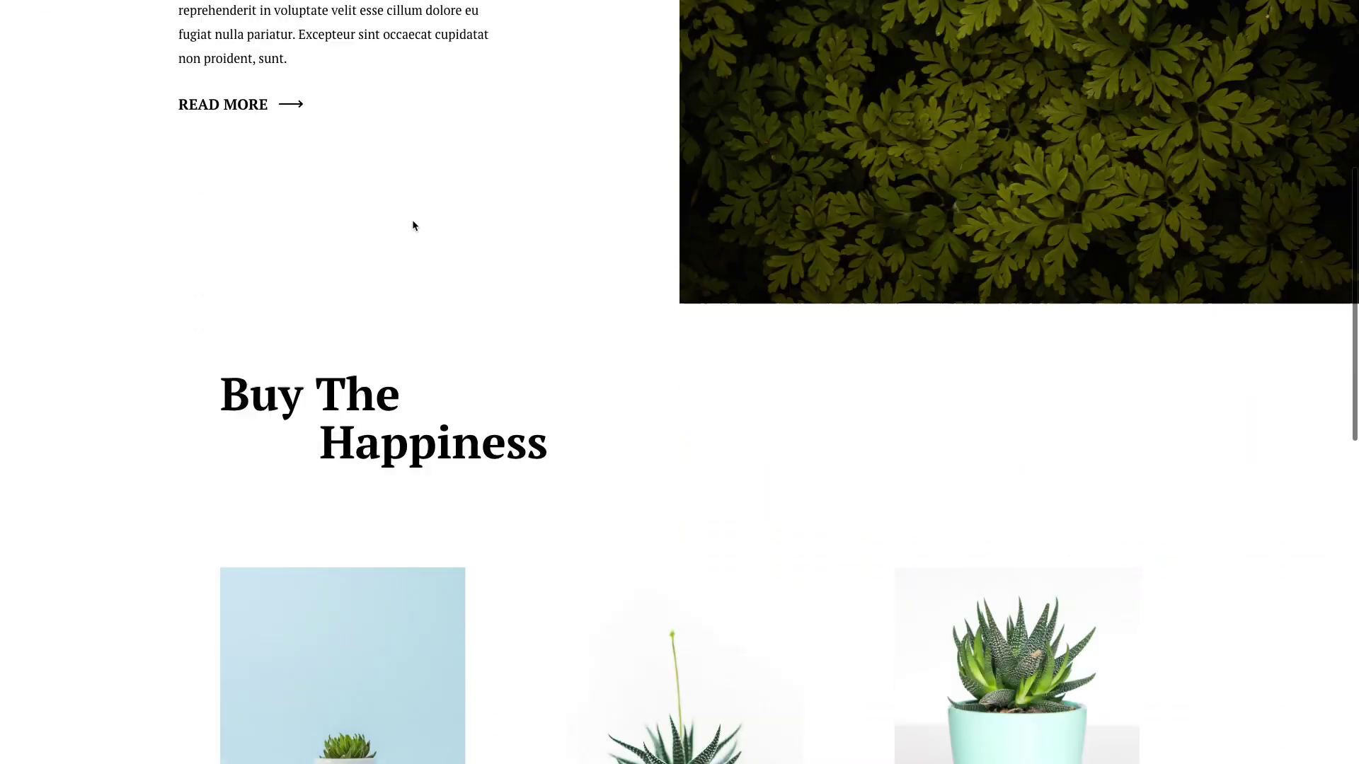
pyautogui.scroll(-1, 413, 224)
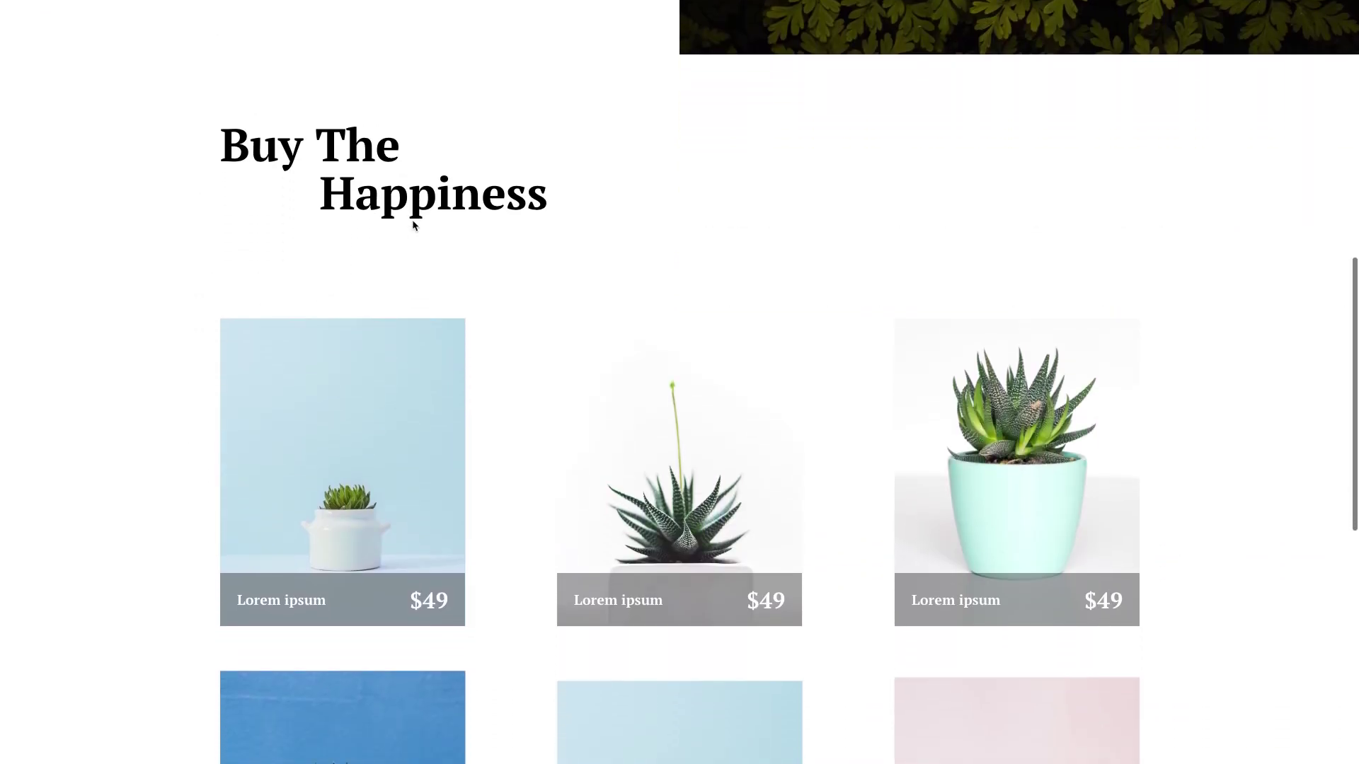
pyautogui.scroll(-4, 413, 225)
pyautogui.scroll(6, 413, 225)
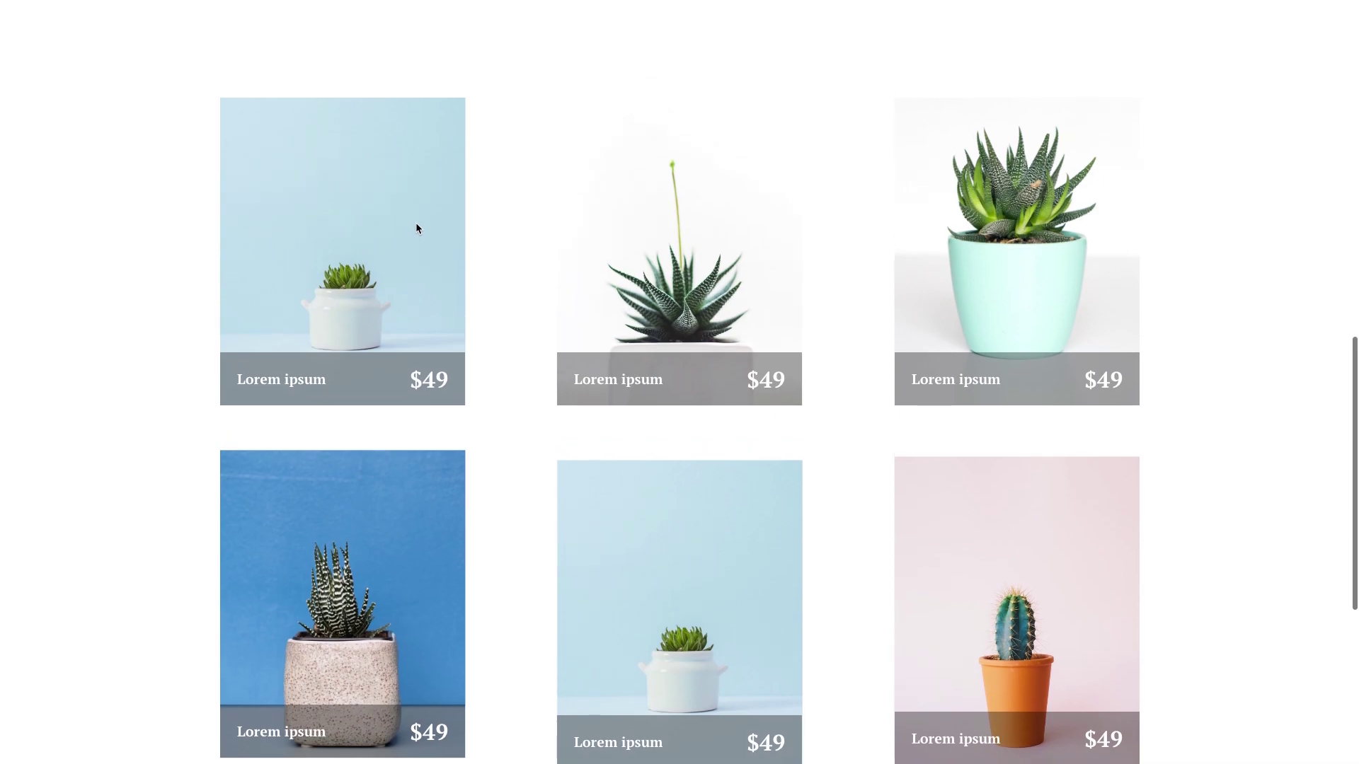
pyautogui.scroll(-5, 414, 223)
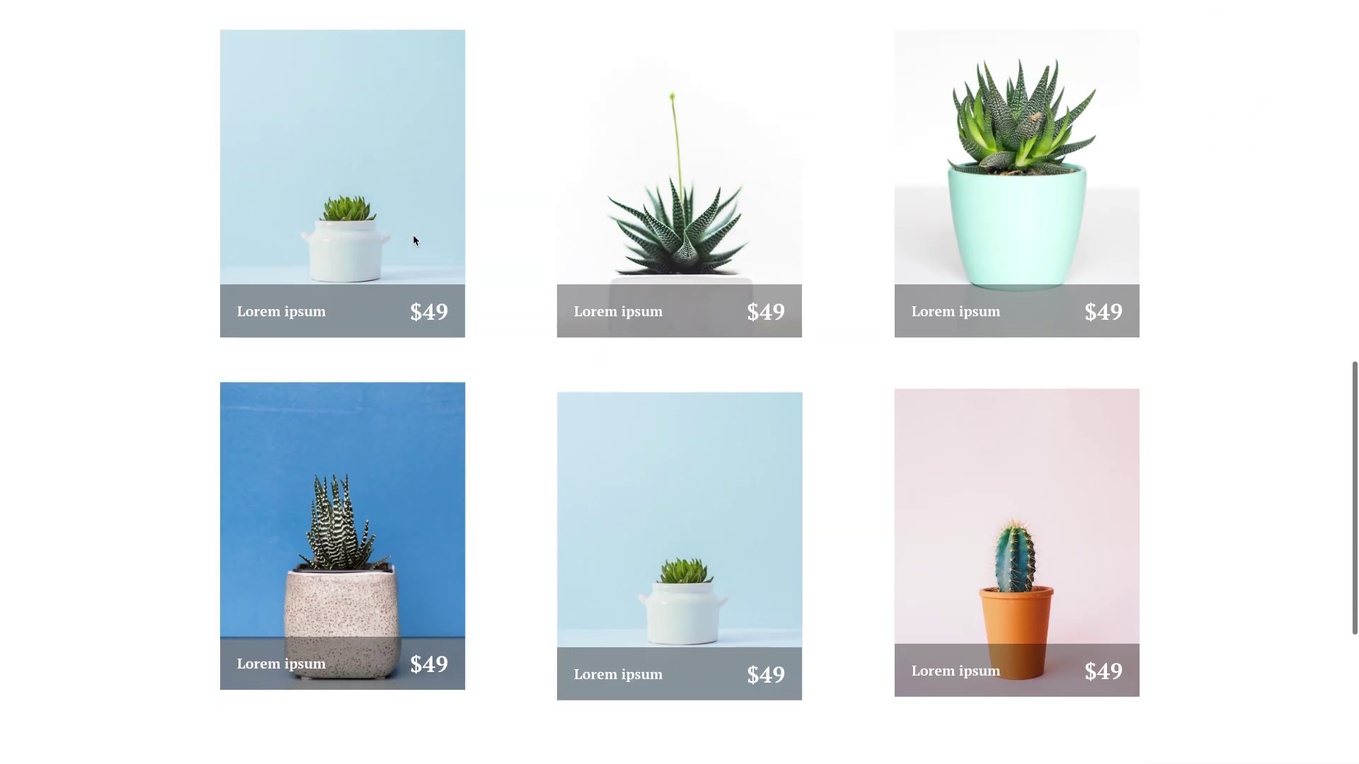
pyautogui.scroll(4, 425, 270)
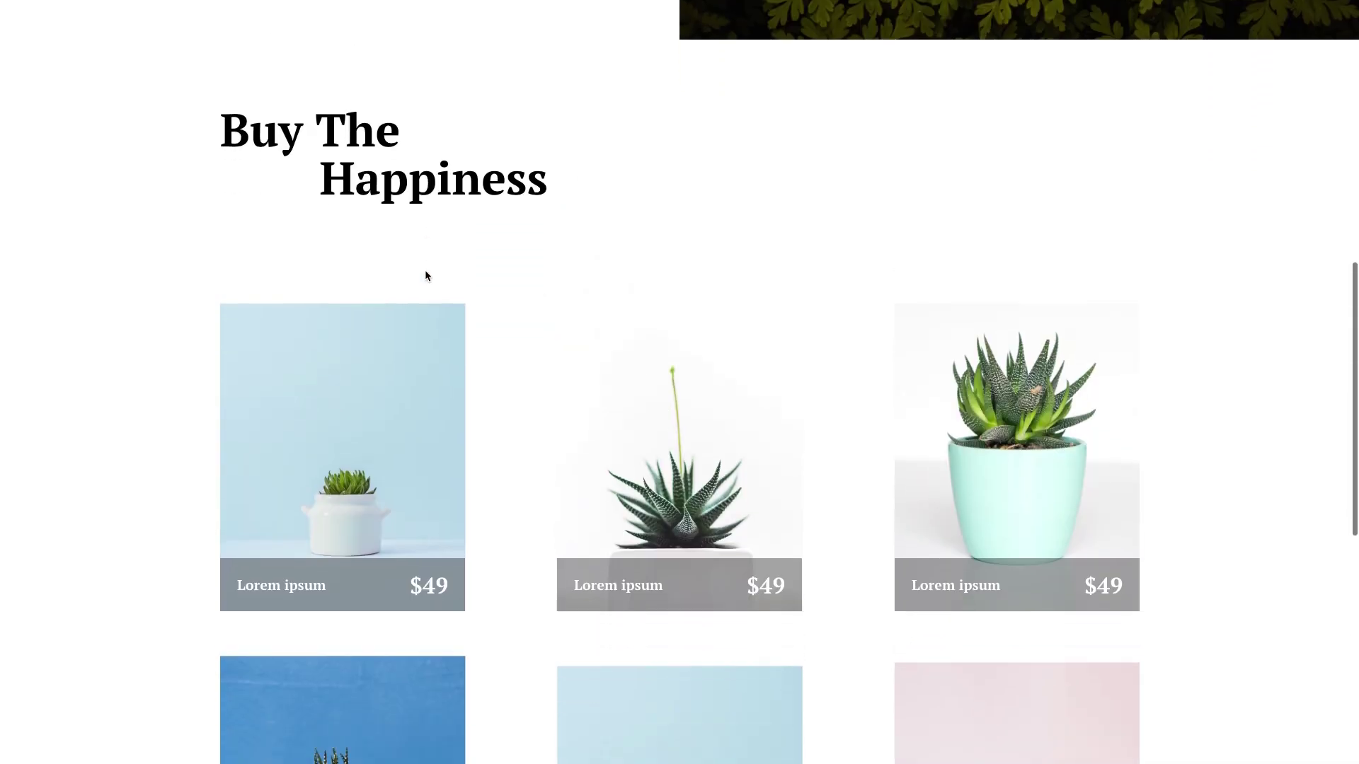
pyautogui.scroll(-1, 435, 297)
pyautogui.scroll(-4, 447, 328)
pyautogui.scroll(7, 1050, 94)
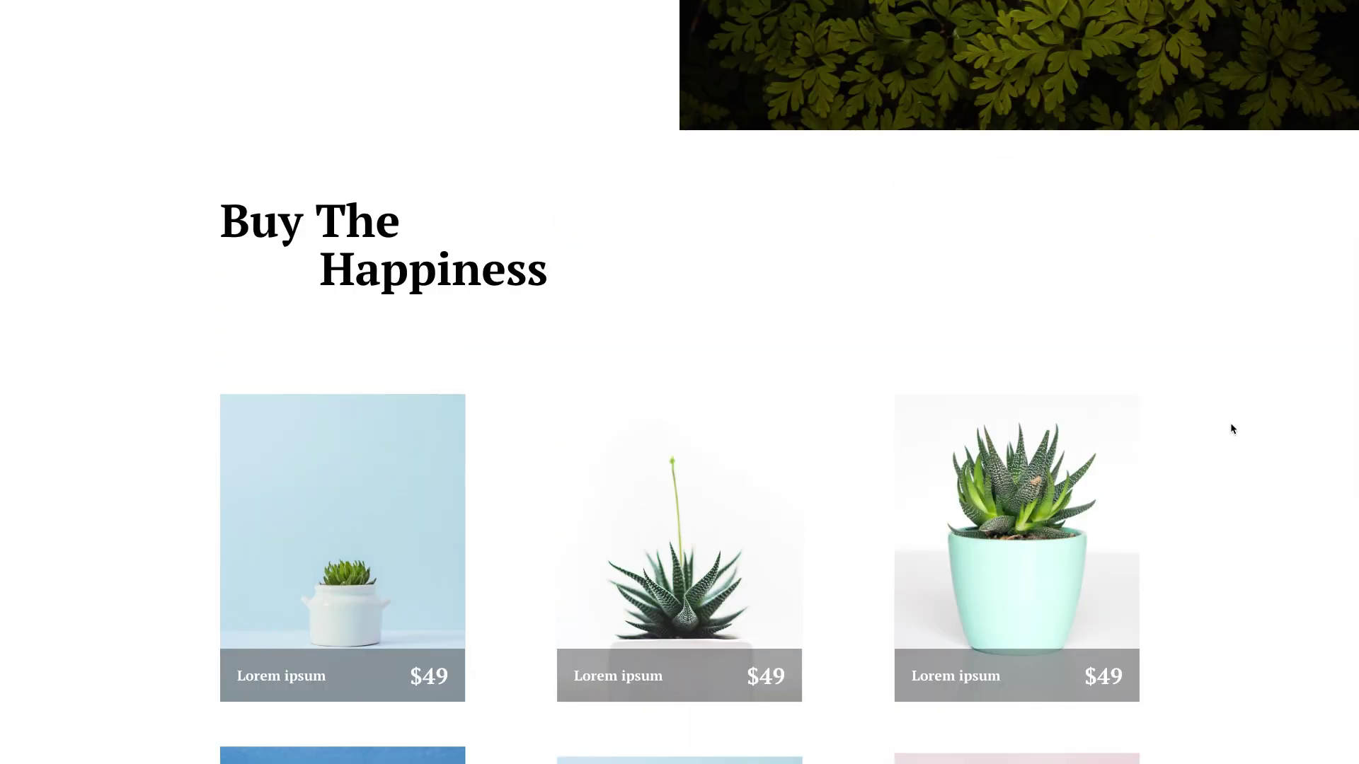
pyautogui.press('Escape')
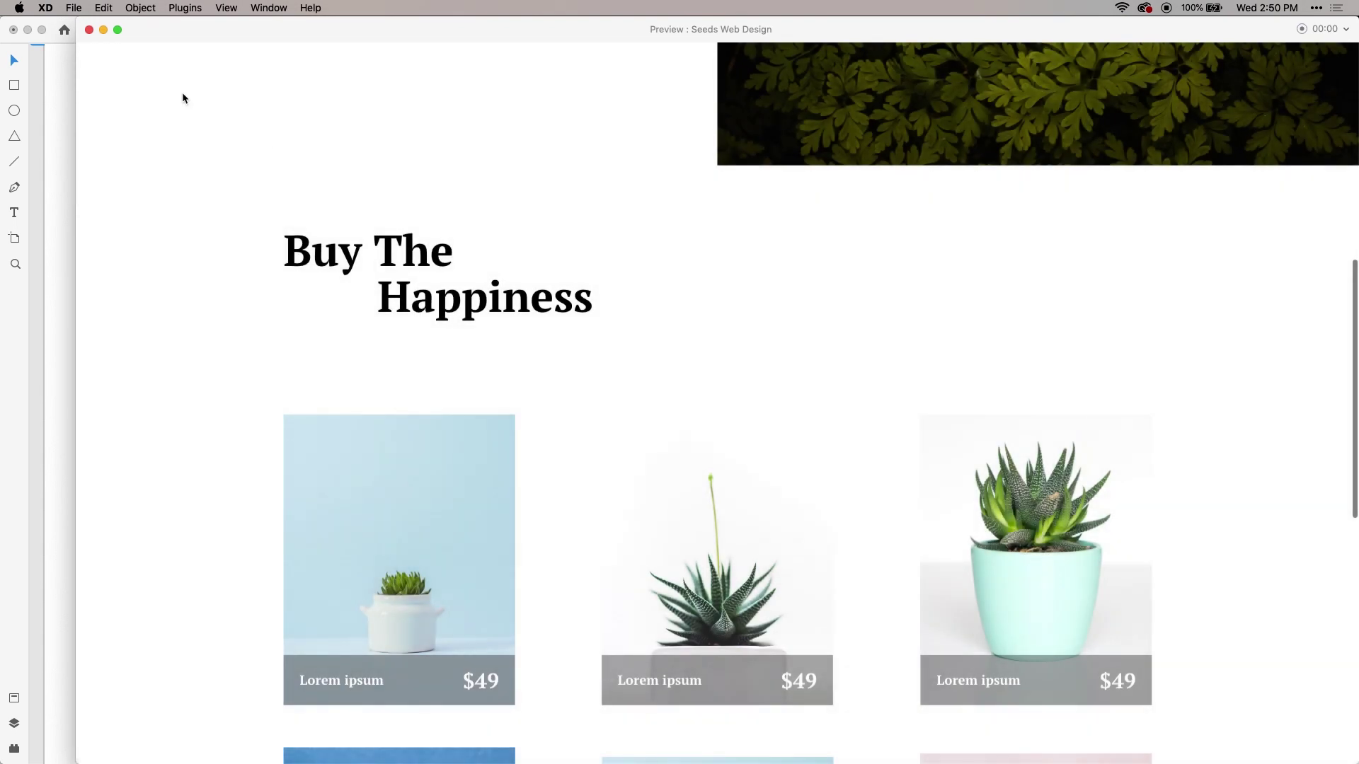
pyautogui.click(89, 30)
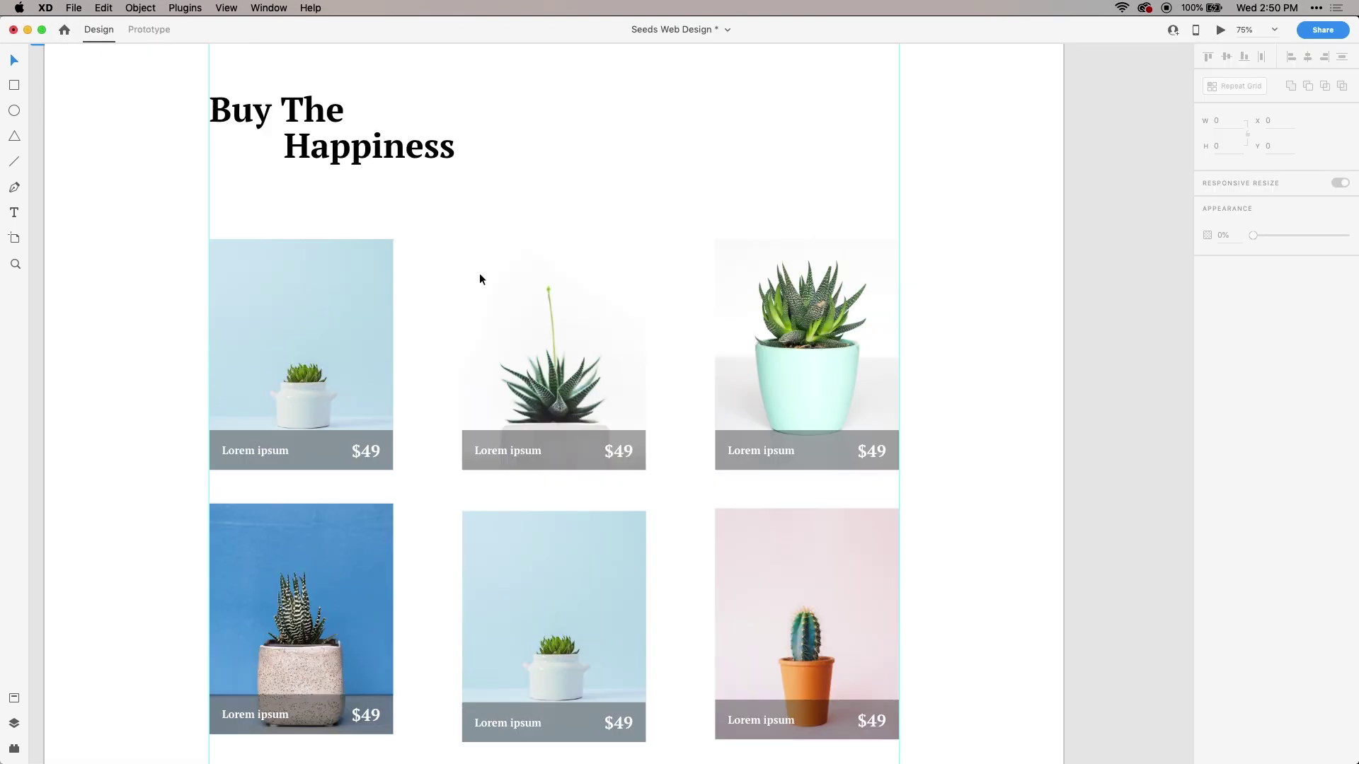
# - Delete the overlay bars from the second and third photos of the upper row and the first and second of the lower row
pyautogui.moveTo(676, 552); pyautogui.dragTo(667, 515)
pyautogui.click(601, 423)
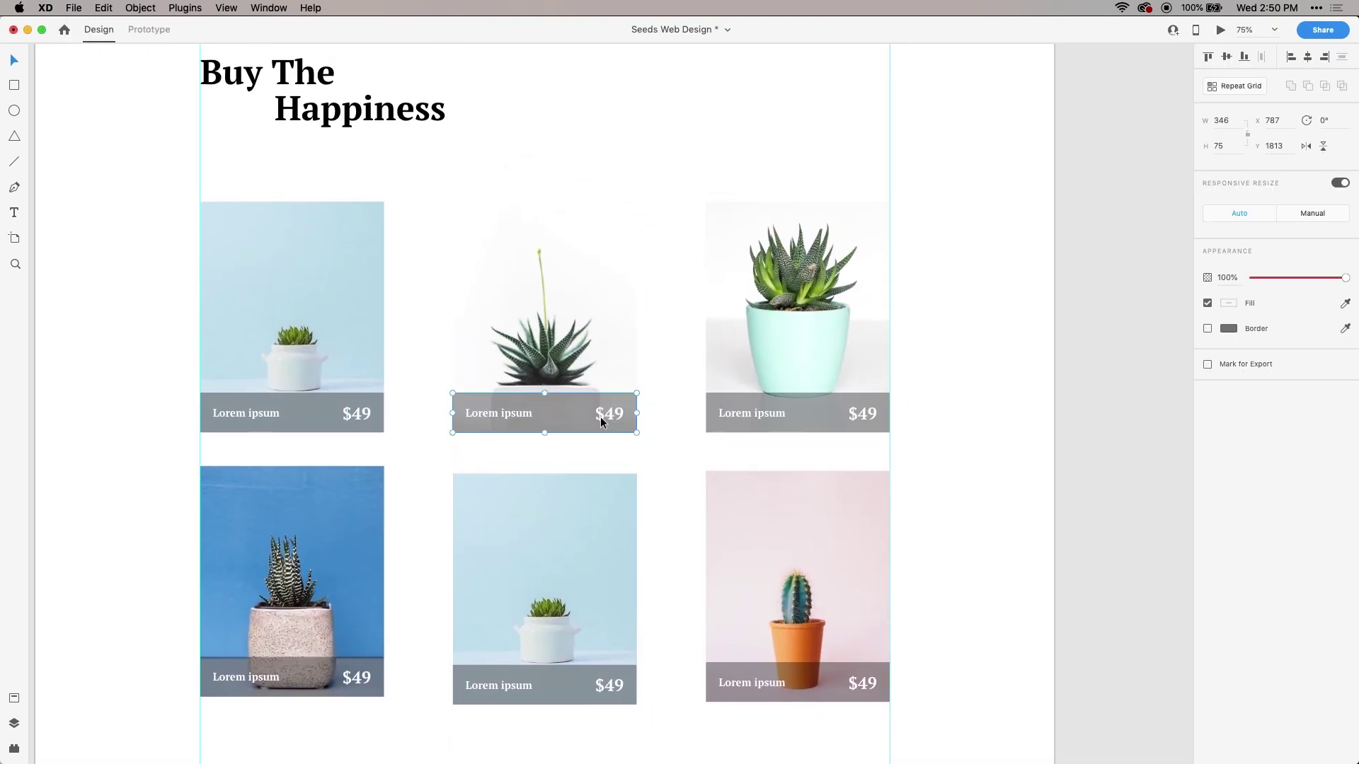
pyautogui.press('Delete')
pyautogui.click(742, 413)
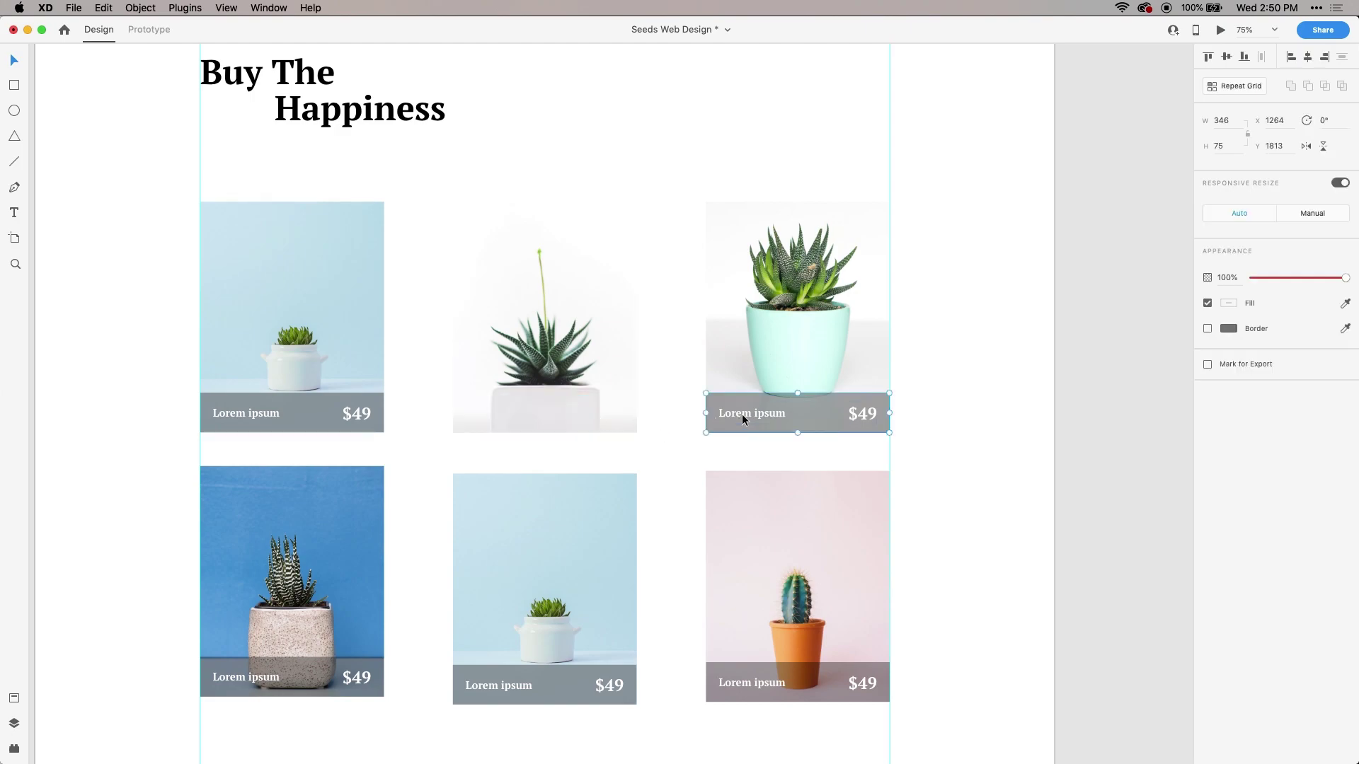
pyautogui.press('Delete')
pyautogui.click(751, 695)
pyautogui.click(572, 690)
pyautogui.press('Delete')
pyautogui.click(219, 683)
pyautogui.press('Delete')
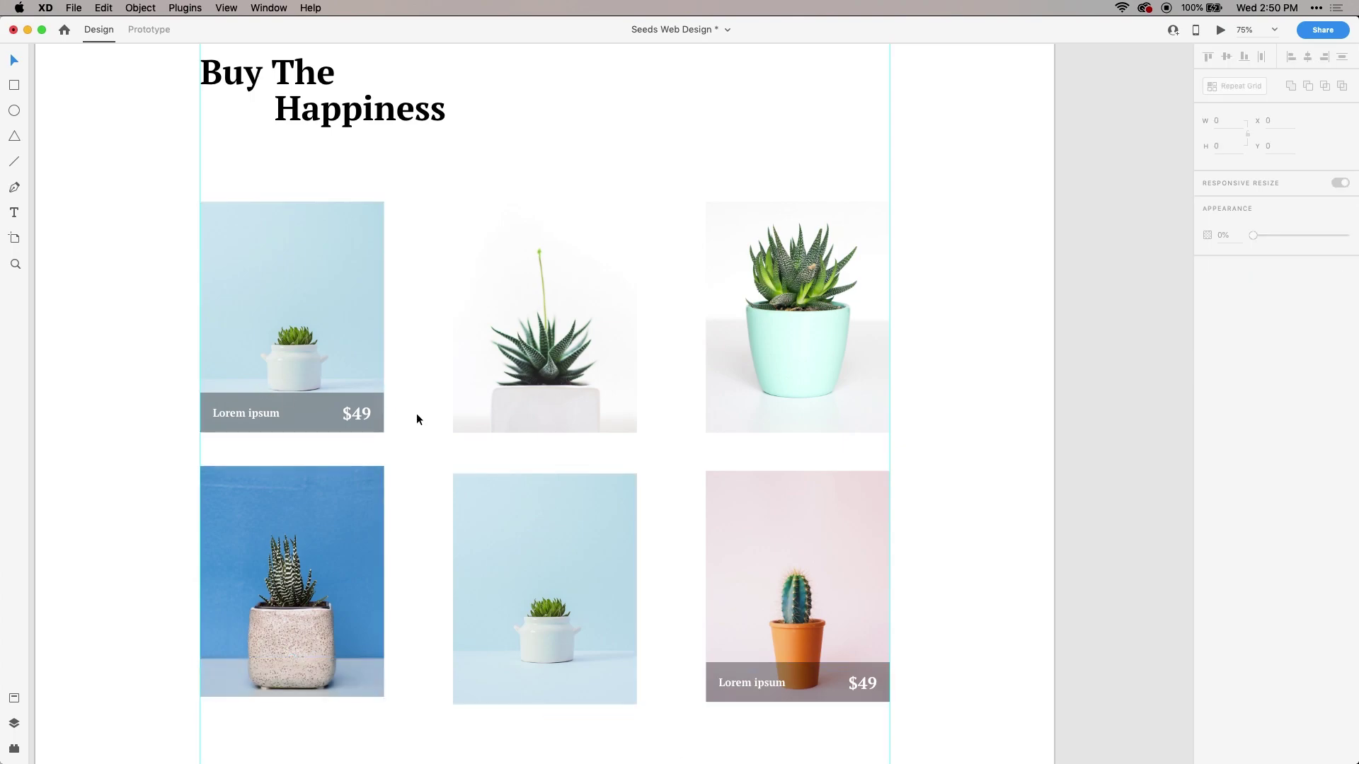
pyautogui.moveTo(407, 389); pyautogui.dragTo(467, 451)
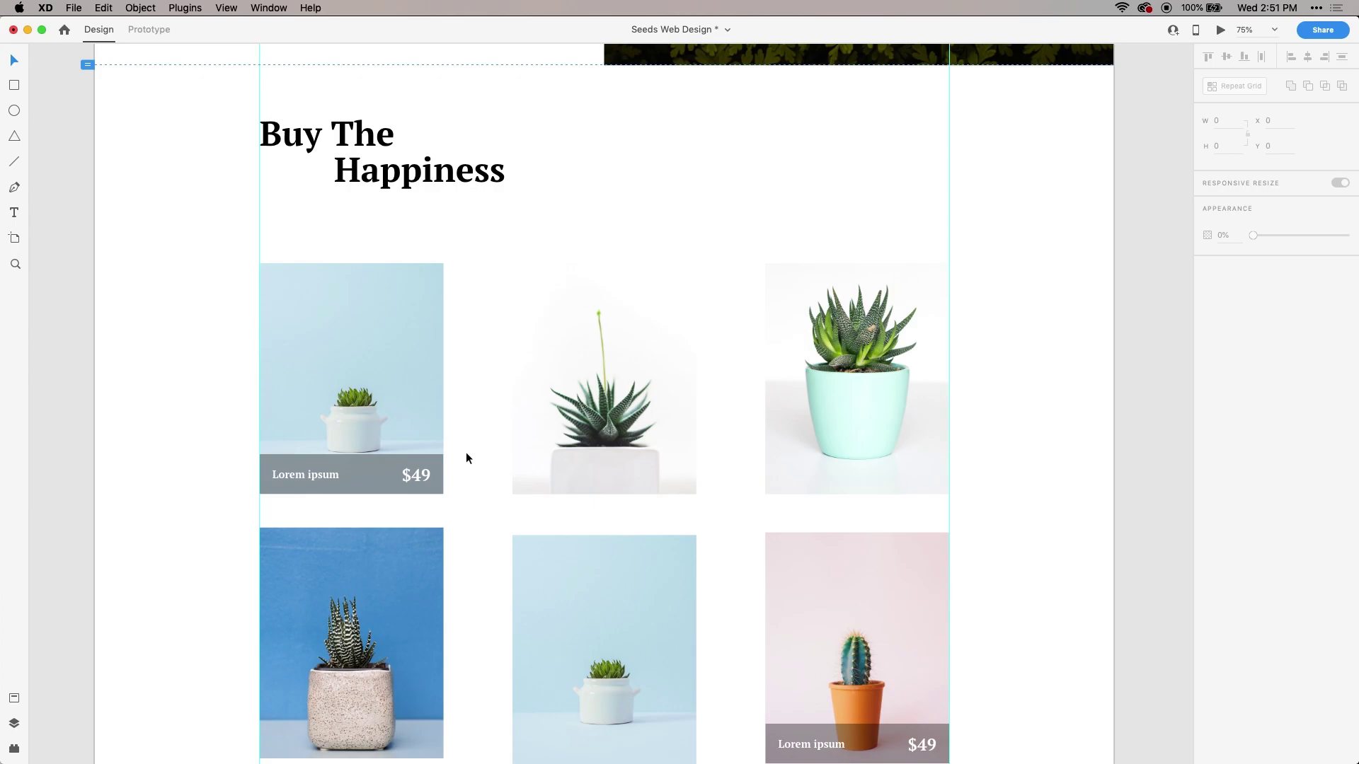
pyautogui.scroll(-3, 470, 509)
pyautogui.scroll(8, 503, 273)
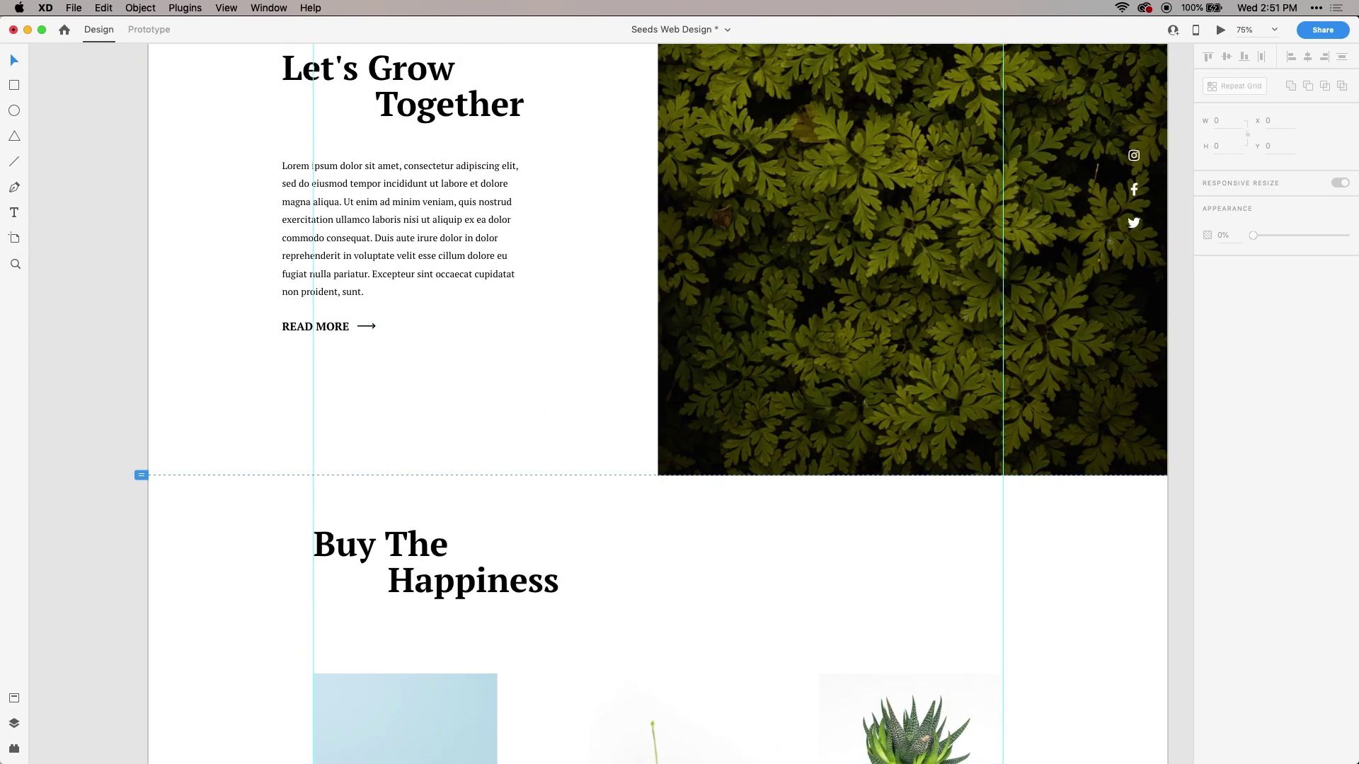
pyautogui.scroll(-7, 583, 474)
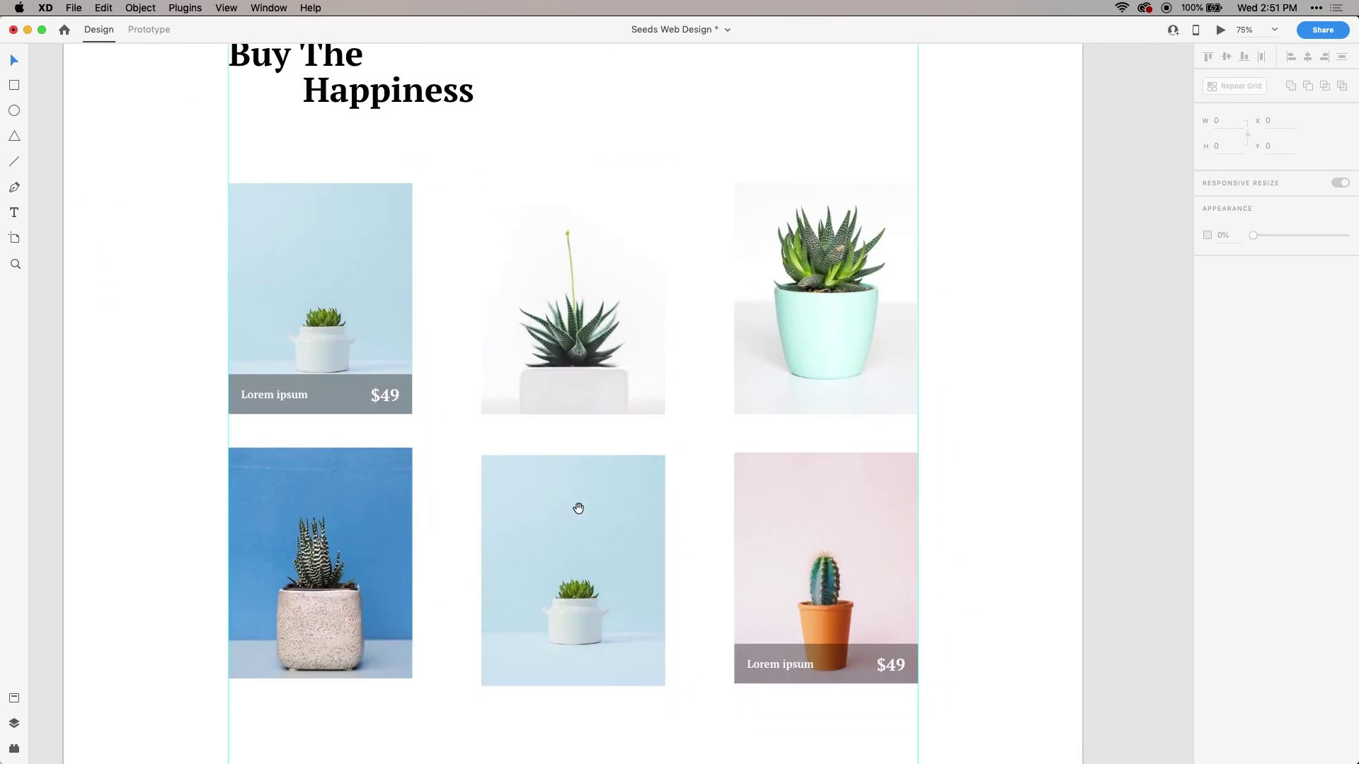
pyautogui.scroll(8, 618, 561)
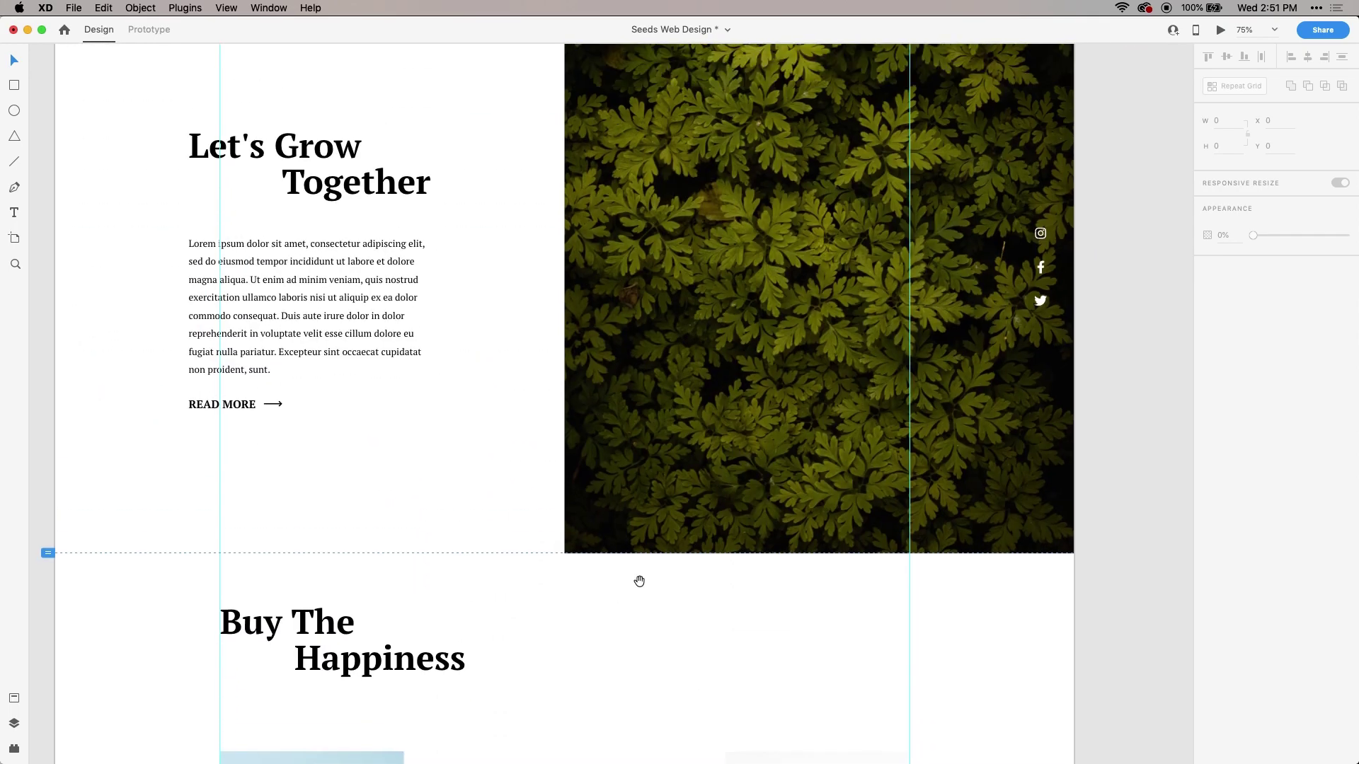
# - Review the page from the hero section down to the space below the product grid
pyautogui.scroll(4, 639, 582)
pyautogui.scroll(-9, 610, 519)
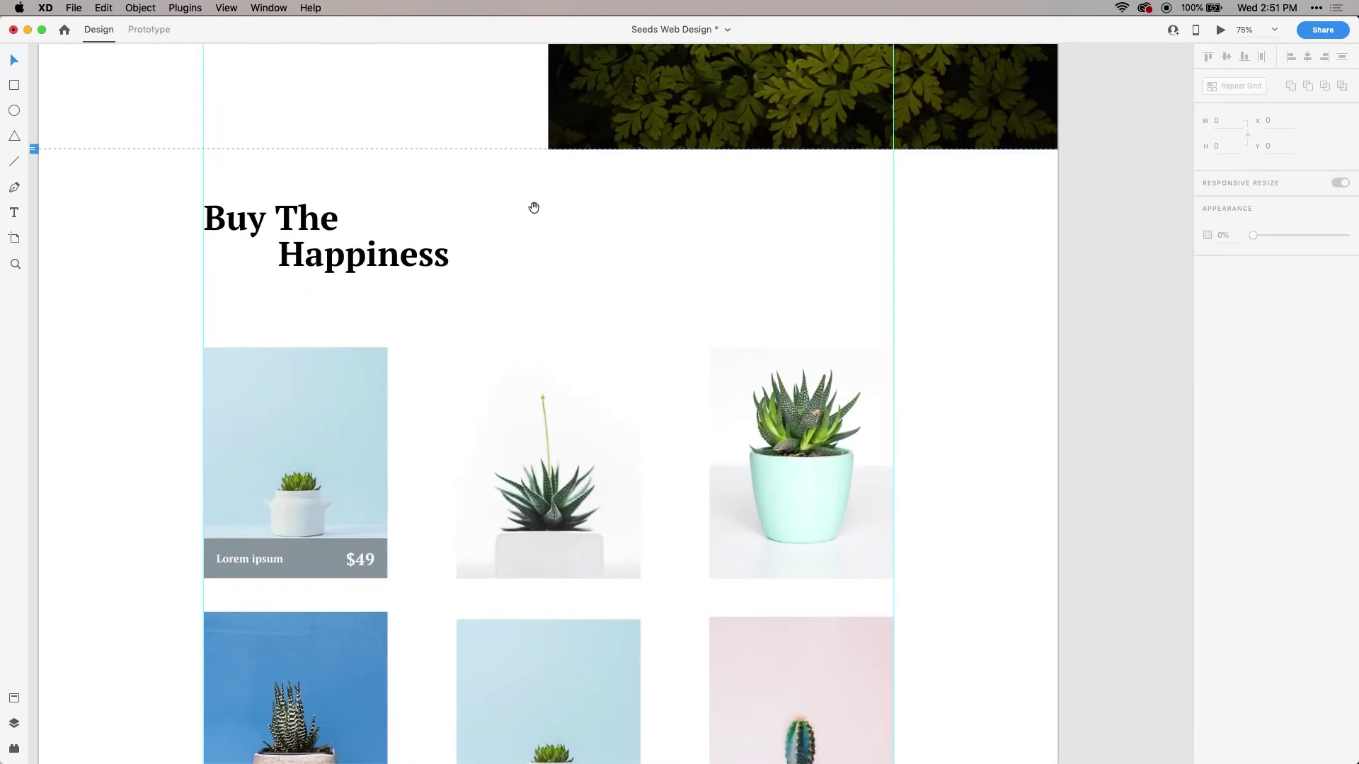
pyautogui.scroll(-10, 534, 207)
pyautogui.scroll(4, 516, 306)
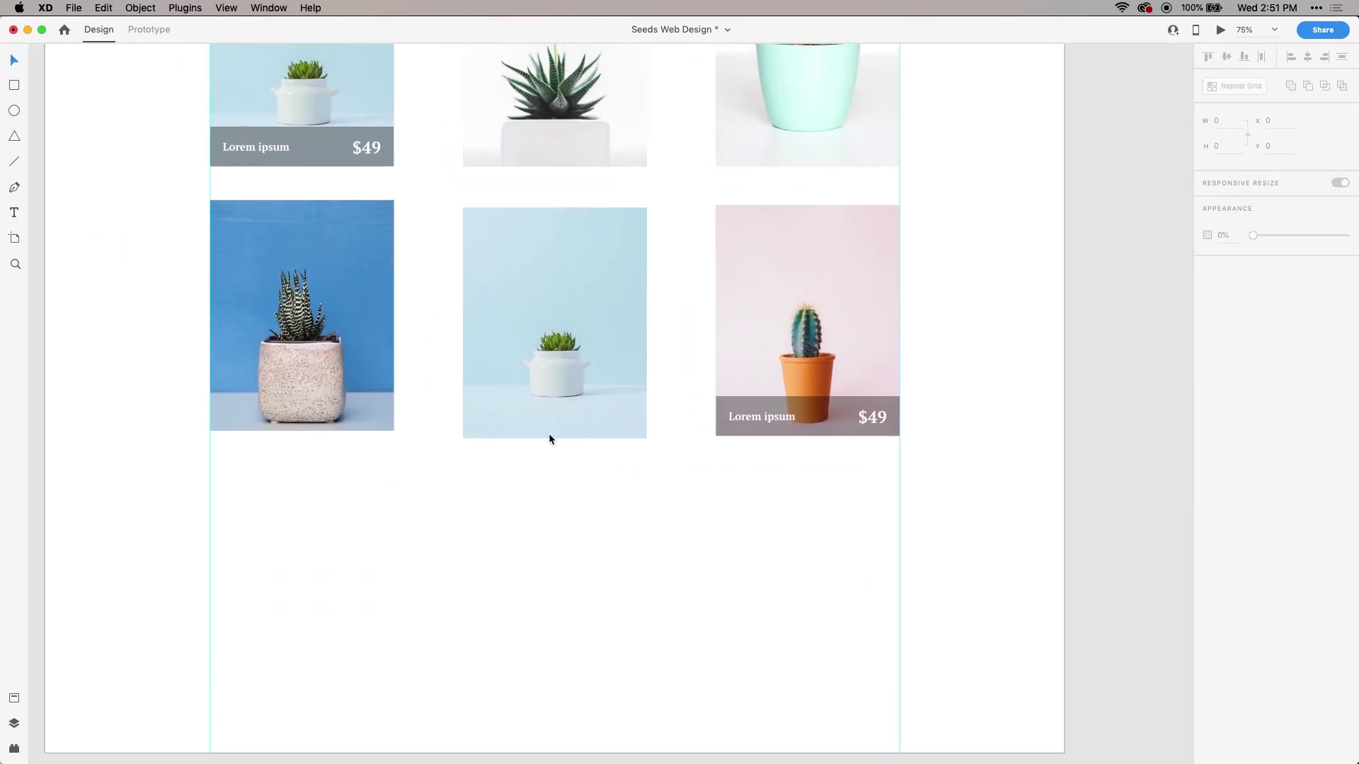
pyautogui.scroll(12, 597, 324)
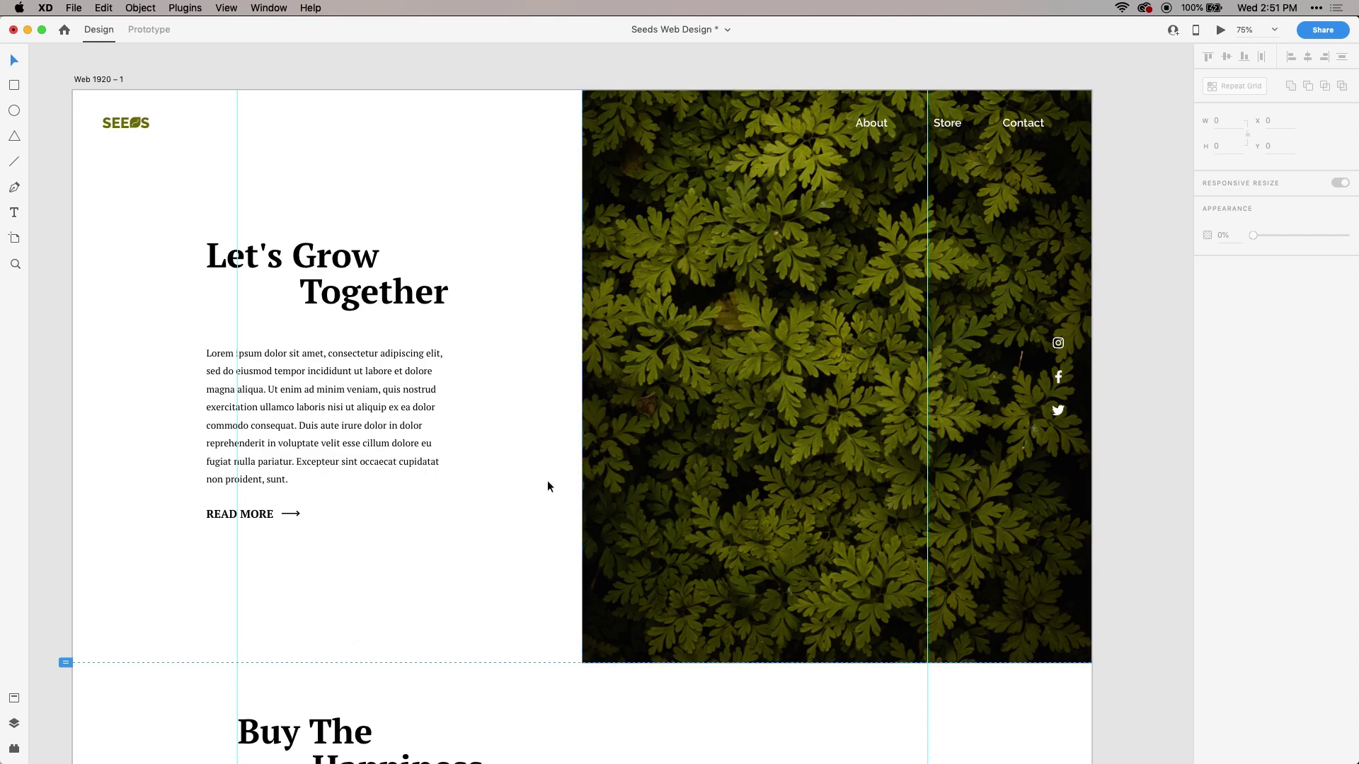
pyautogui.click(303, 290)
pyautogui.click(445, 163)
pyautogui.scroll(-10, 199, 321)
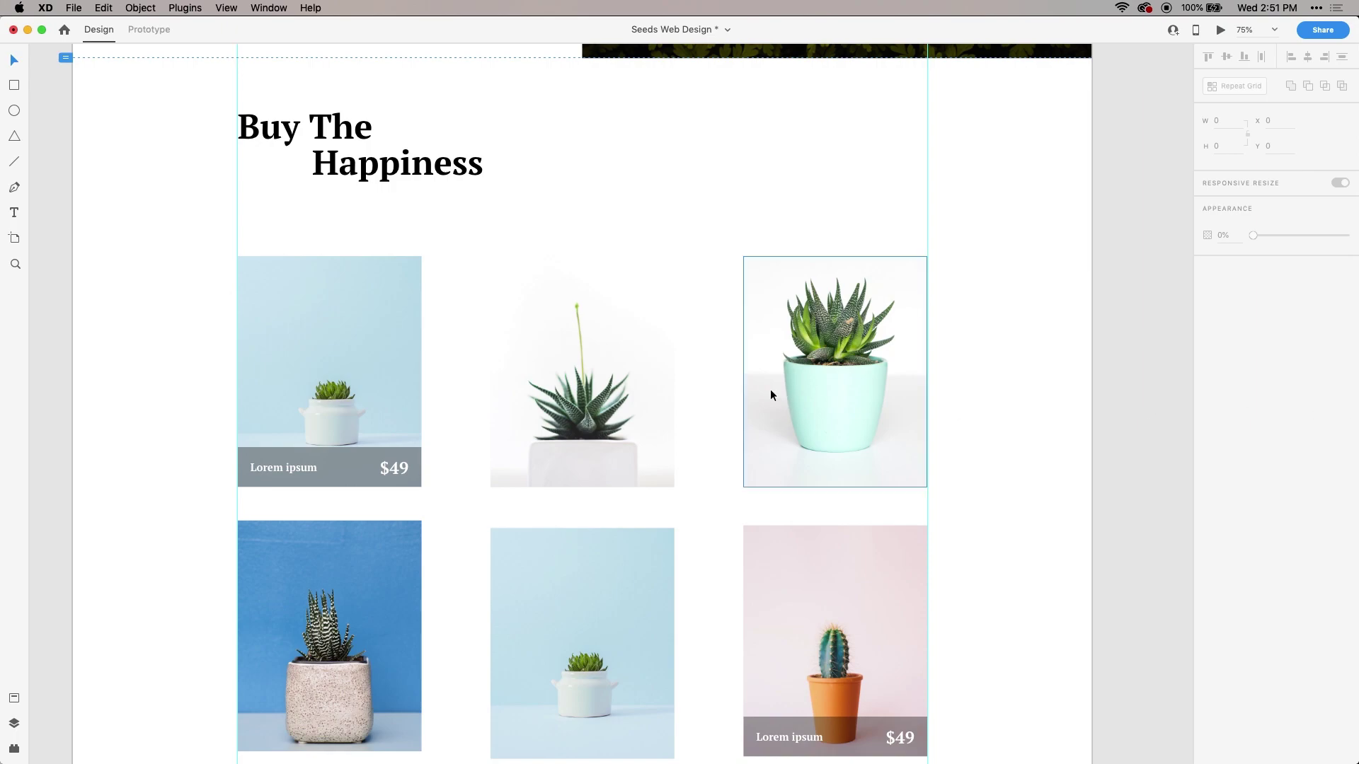
pyautogui.scroll(5, 787, 428)
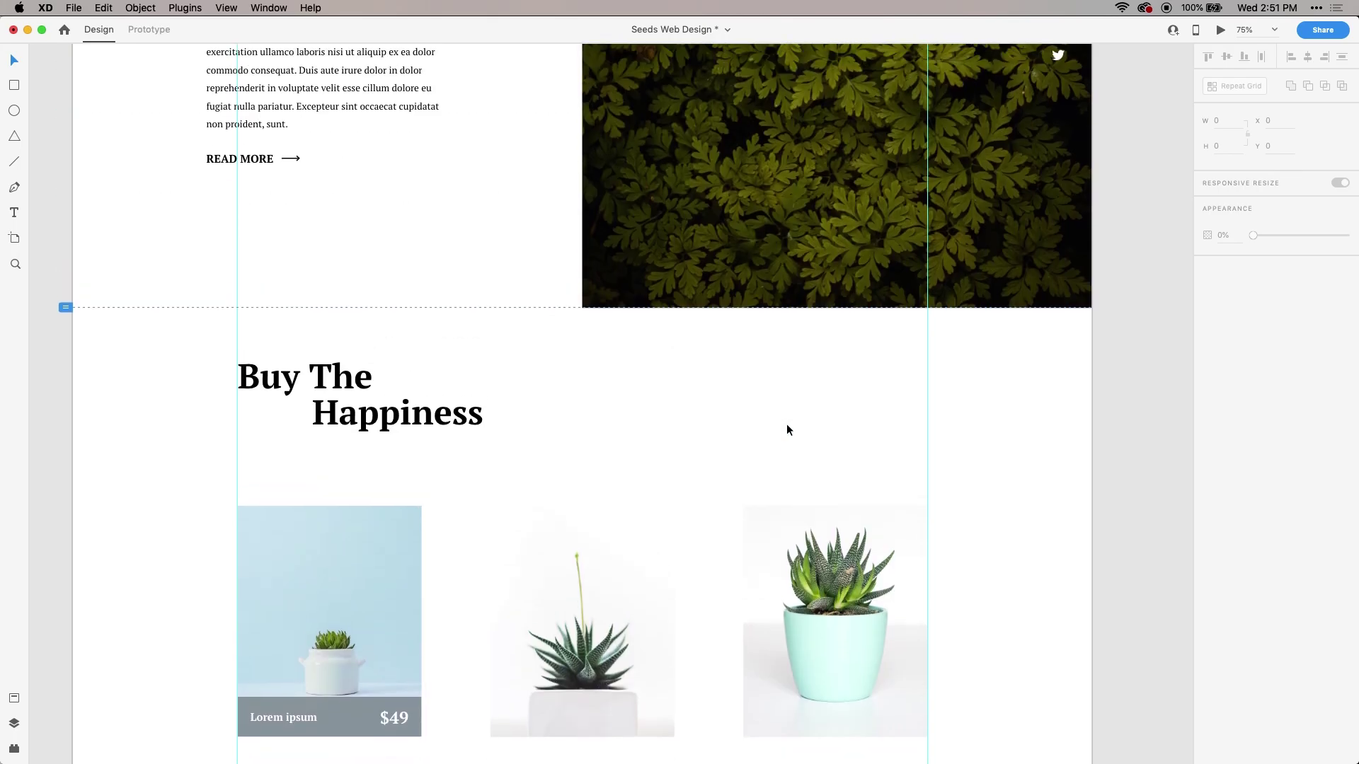
pyautogui.scroll(10, 787, 429)
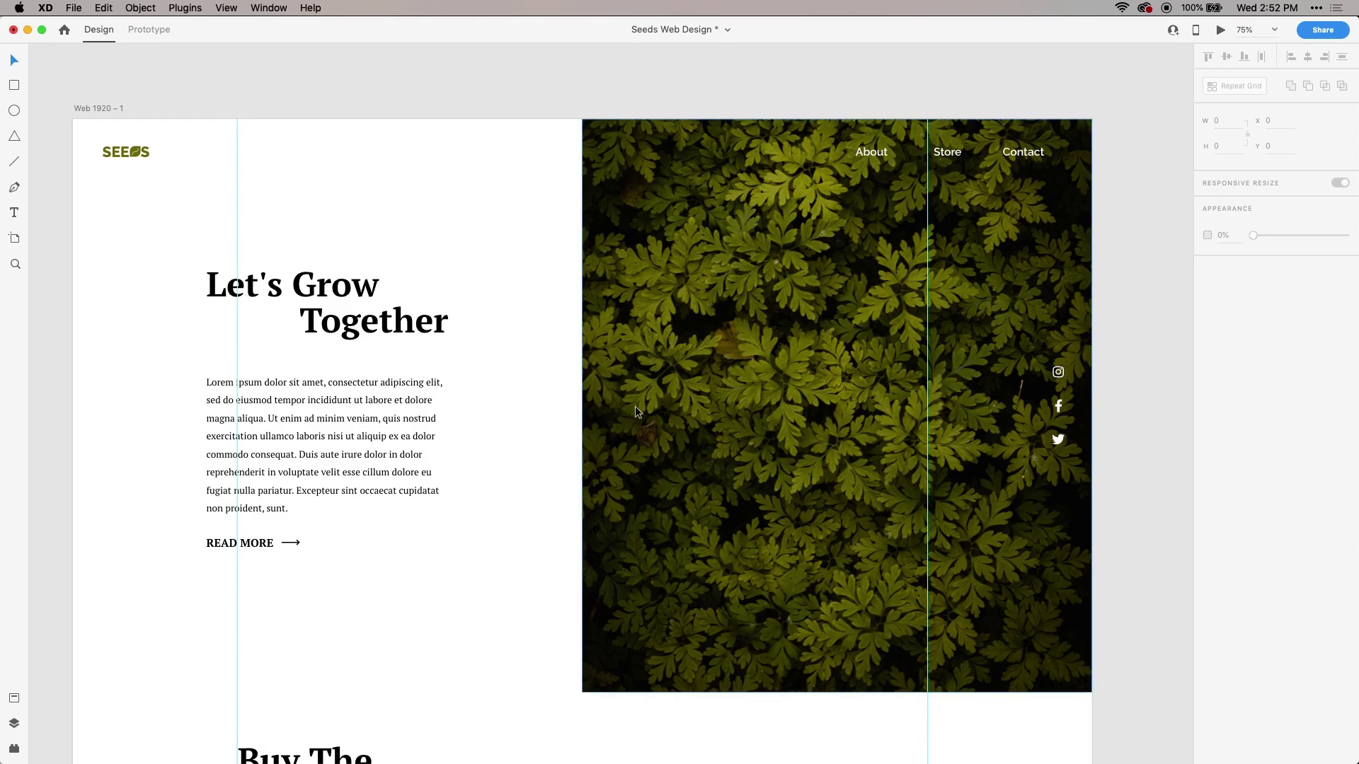
# - Compare the hero section with the "Buy The Happiness" heading and both photo rows beneath it
pyautogui.scroll(-10, 477, 483)
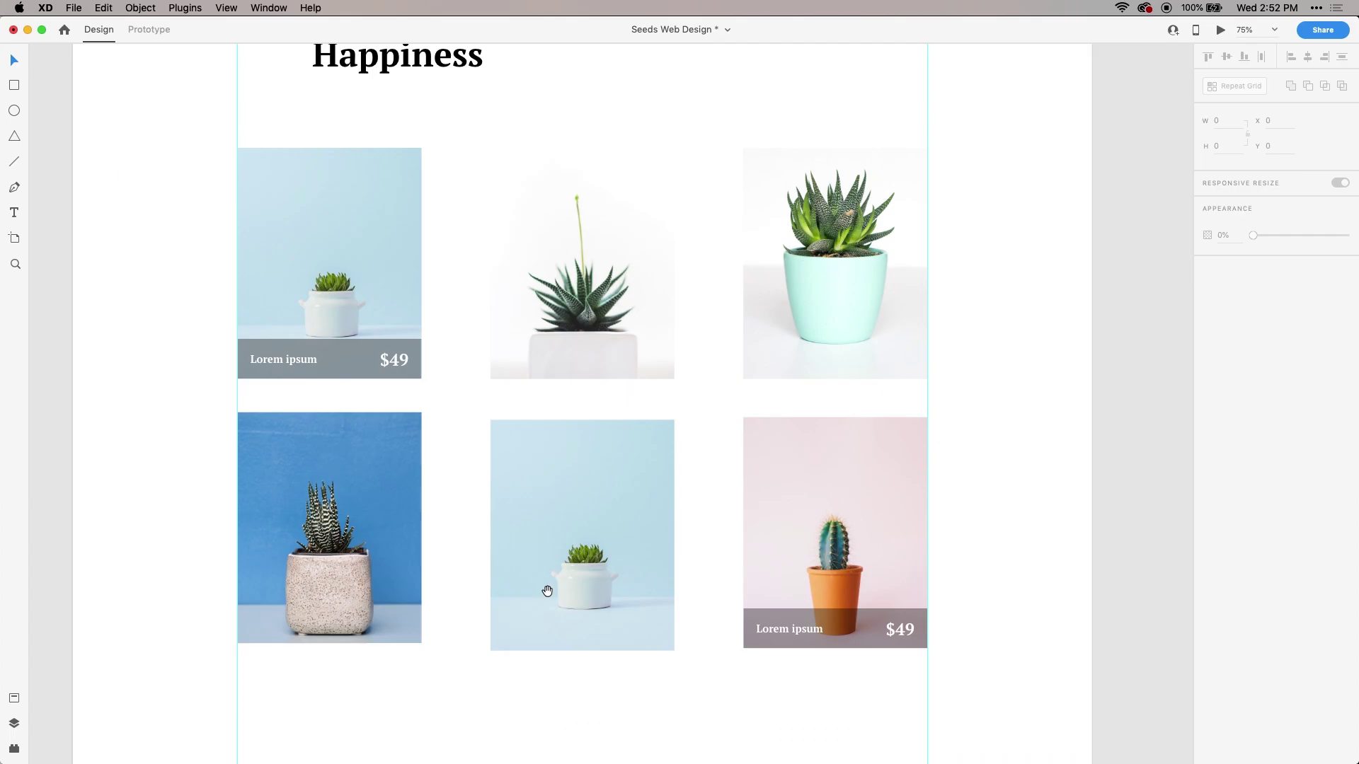
pyautogui.scroll(3, 549, 595)
pyautogui.moveTo(548, 519); pyautogui.dragTo(492, 421)
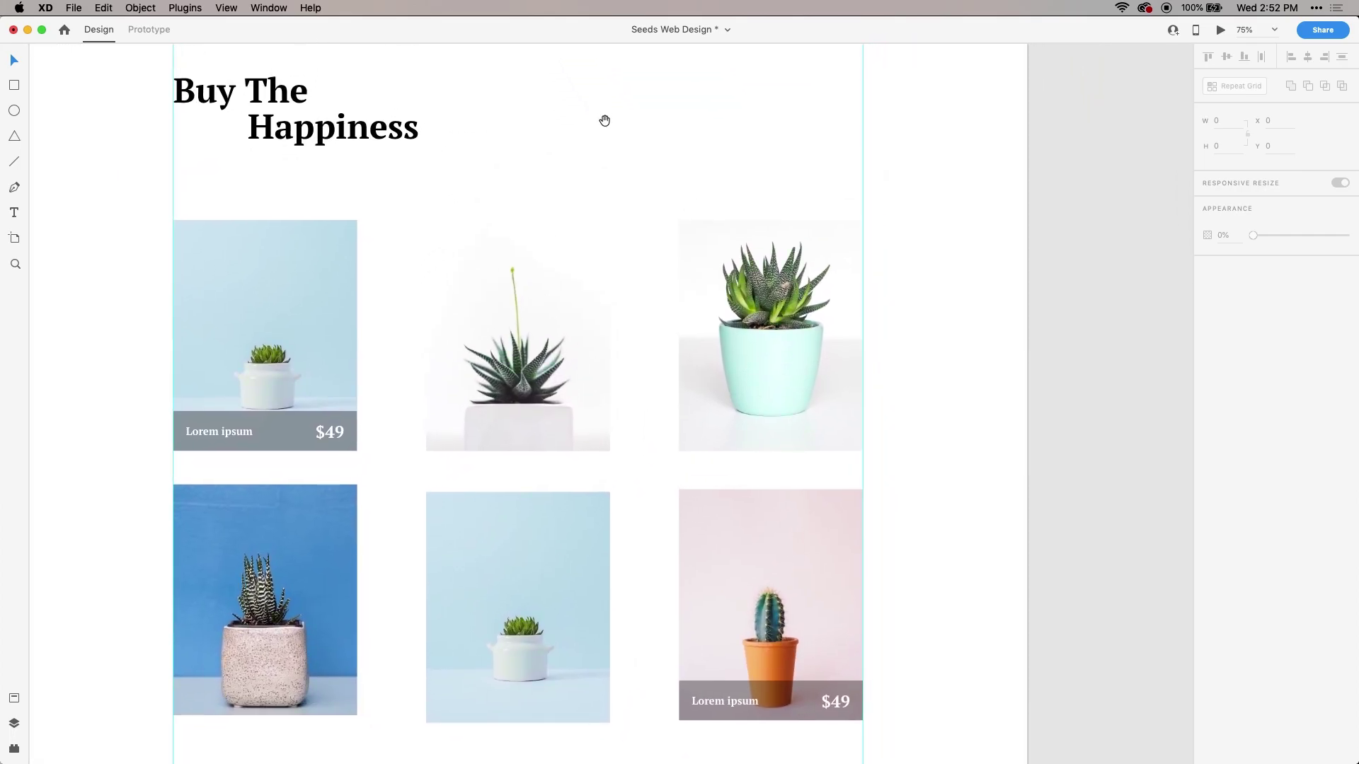
pyautogui.moveTo(663, 290)
pyautogui.mouseDown()
pyautogui.moveTo(622, 367)
pyautogui.moveTo(667, 291)
pyautogui.mouseUp()
pyautogui.scroll(-6, 601, 375)
pyautogui.hscroll(-4, 601, 376)
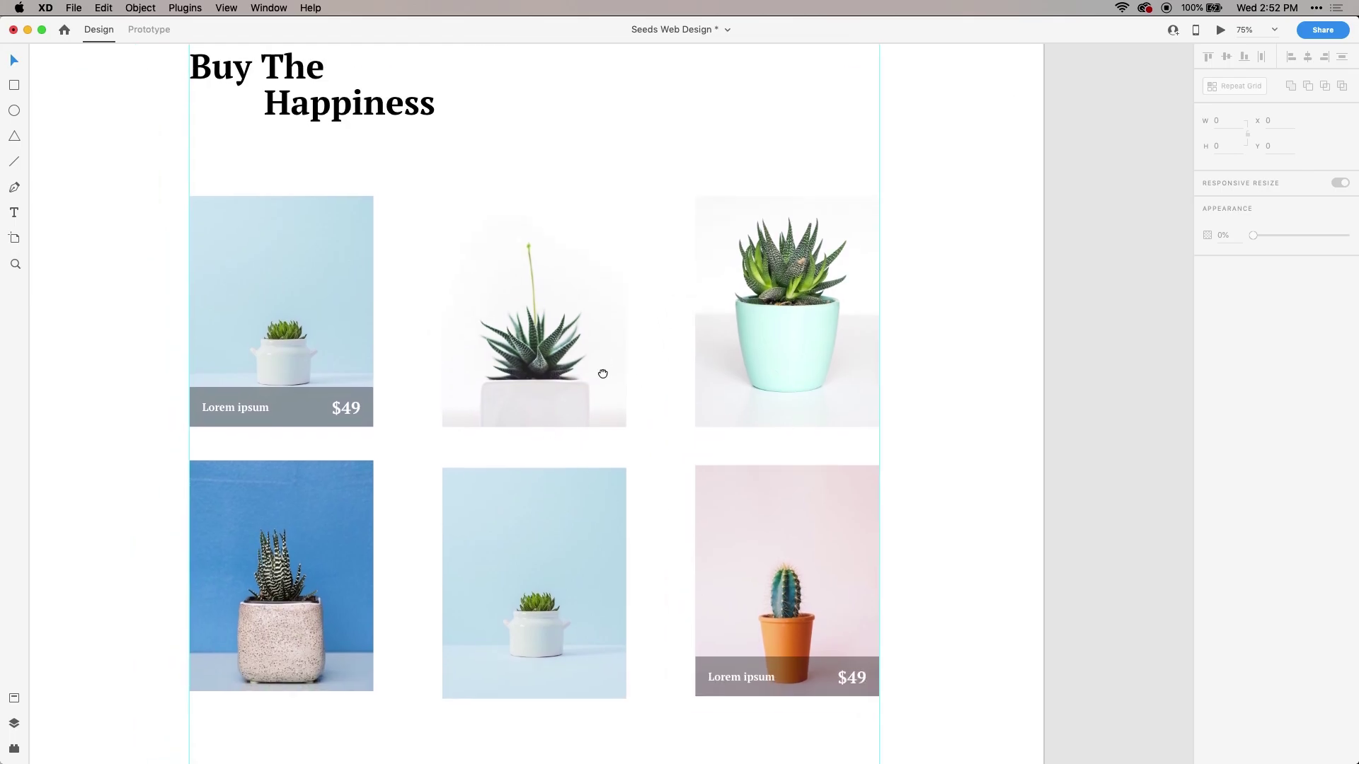
pyautogui.scroll(10, 750, 375)
pyautogui.hscroll(-2, 750, 375)
pyautogui.moveTo(810, 397); pyautogui.dragTo(544, 254)
# - Examine the heading and each product photo in turn, then the space below the grid and the hero text block
pyautogui.click(330, 144)
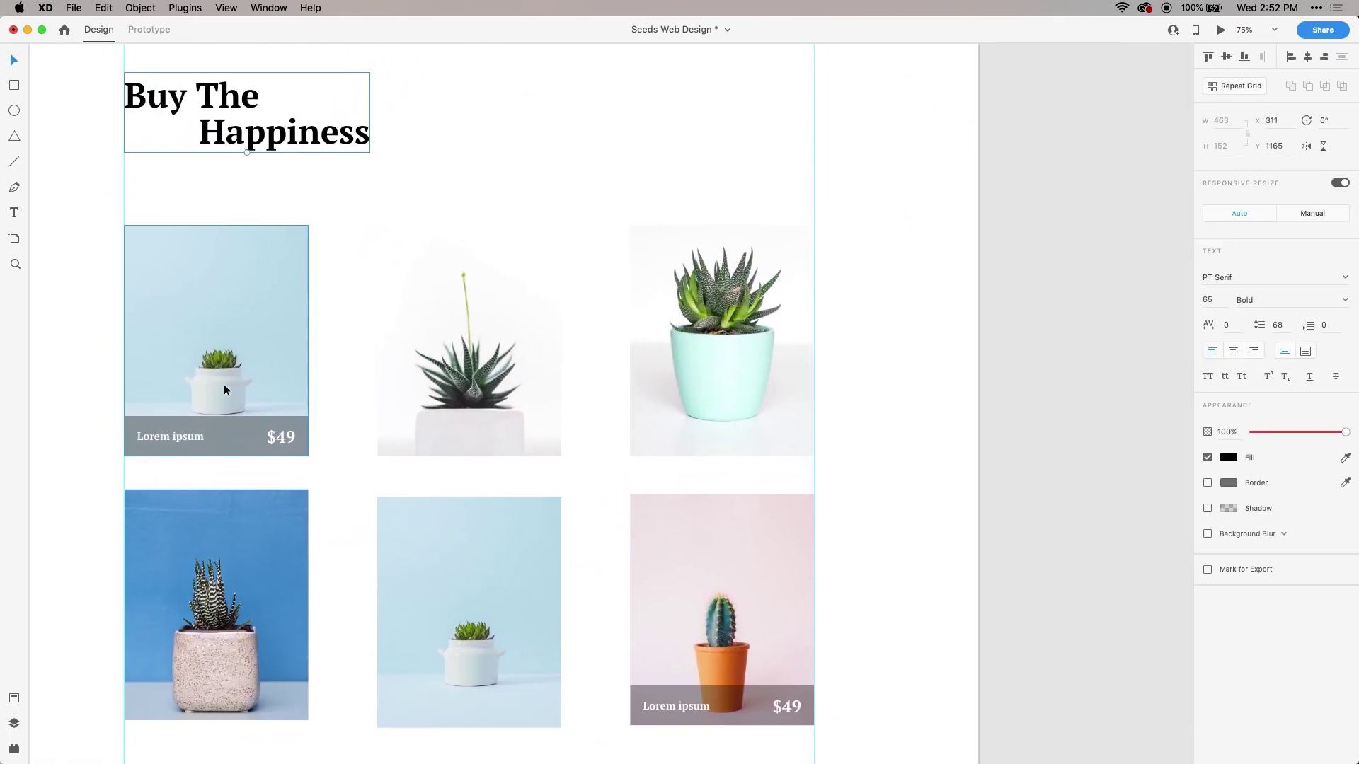
pyautogui.click(227, 443)
pyautogui.click(481, 443)
pyautogui.click(690, 433)
pyautogui.click(704, 517)
pyautogui.click(499, 528)
pyautogui.click(304, 538)
pyautogui.moveTo(559, 286); pyautogui.dragTo(619, 385)
pyautogui.moveTo(613, 499); pyautogui.dragTo(616, 145)
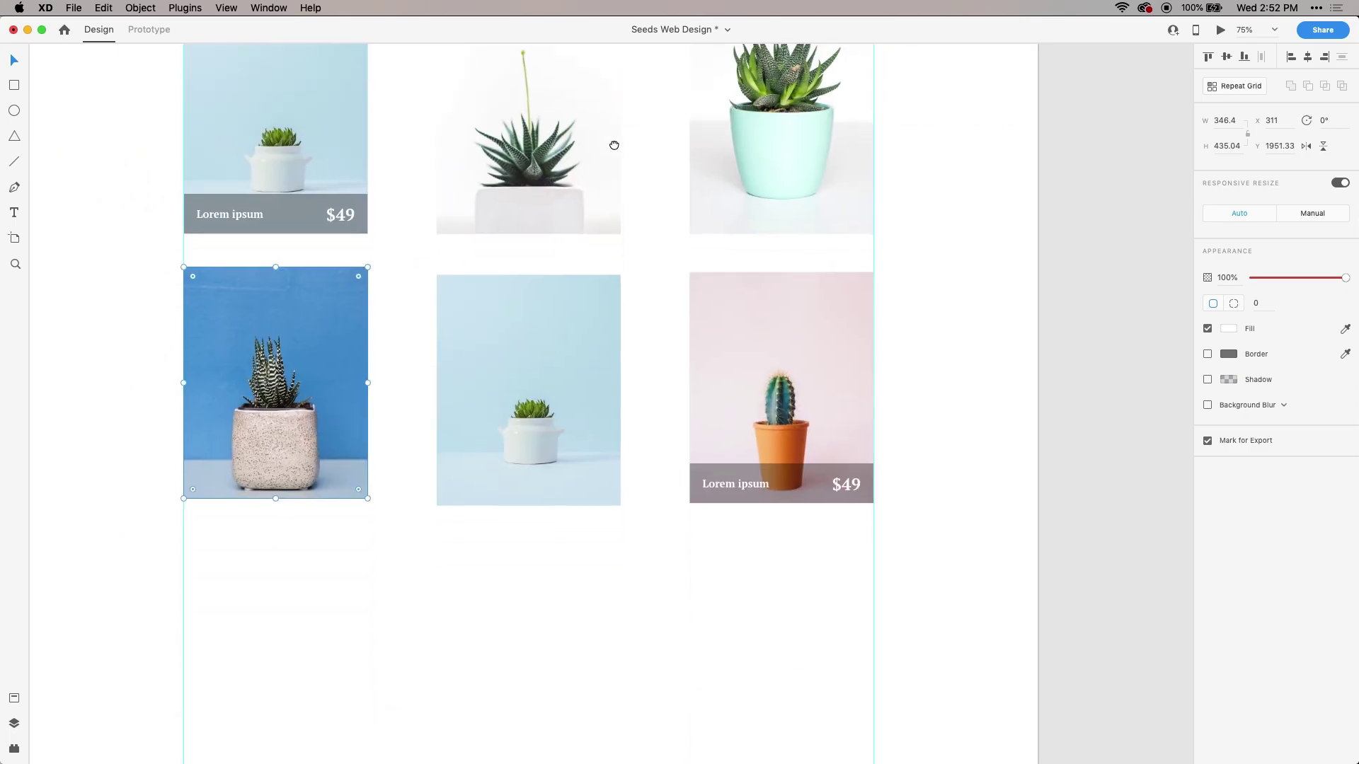
pyautogui.moveTo(658, 476); pyautogui.dragTo(665, 410)
pyautogui.moveTo(655, 282); pyautogui.dragTo(690, 530)
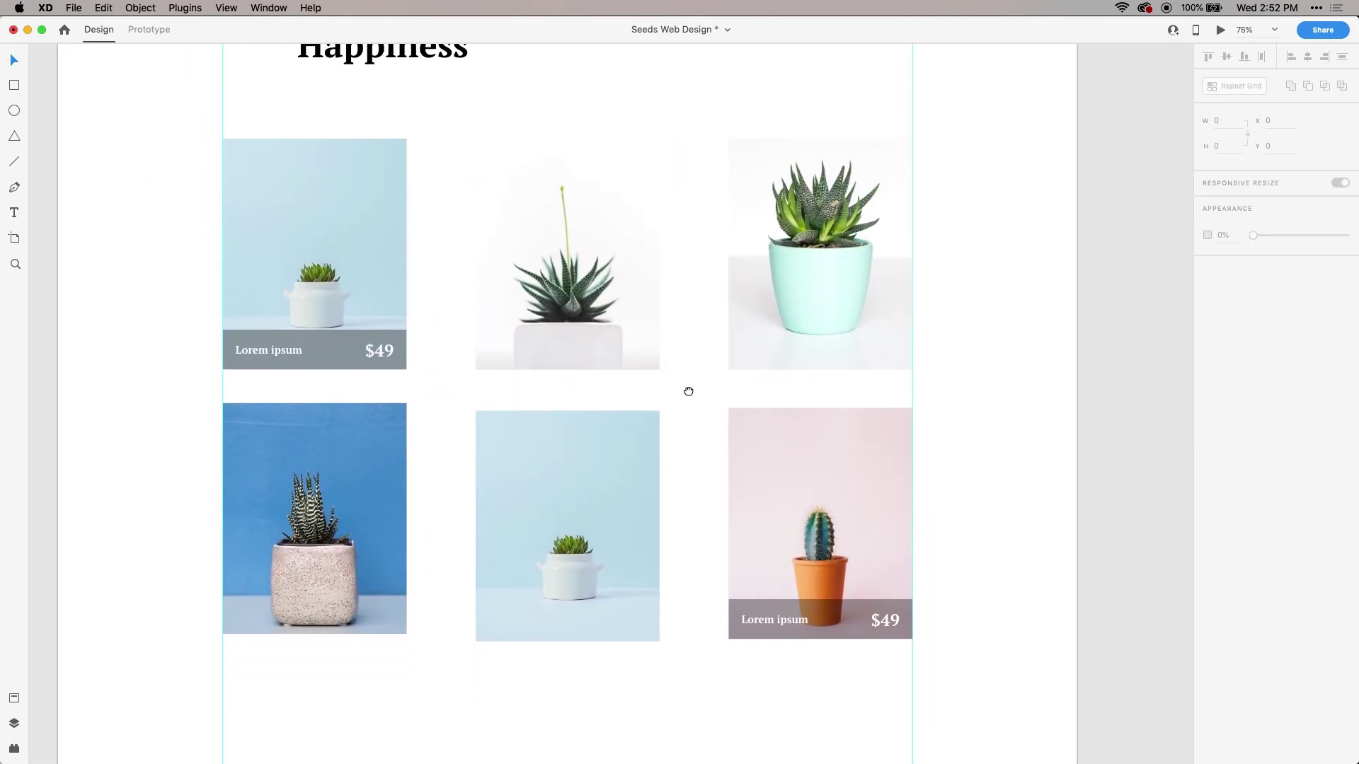
pyautogui.moveTo(678, 333); pyautogui.dragTo(677, 309)
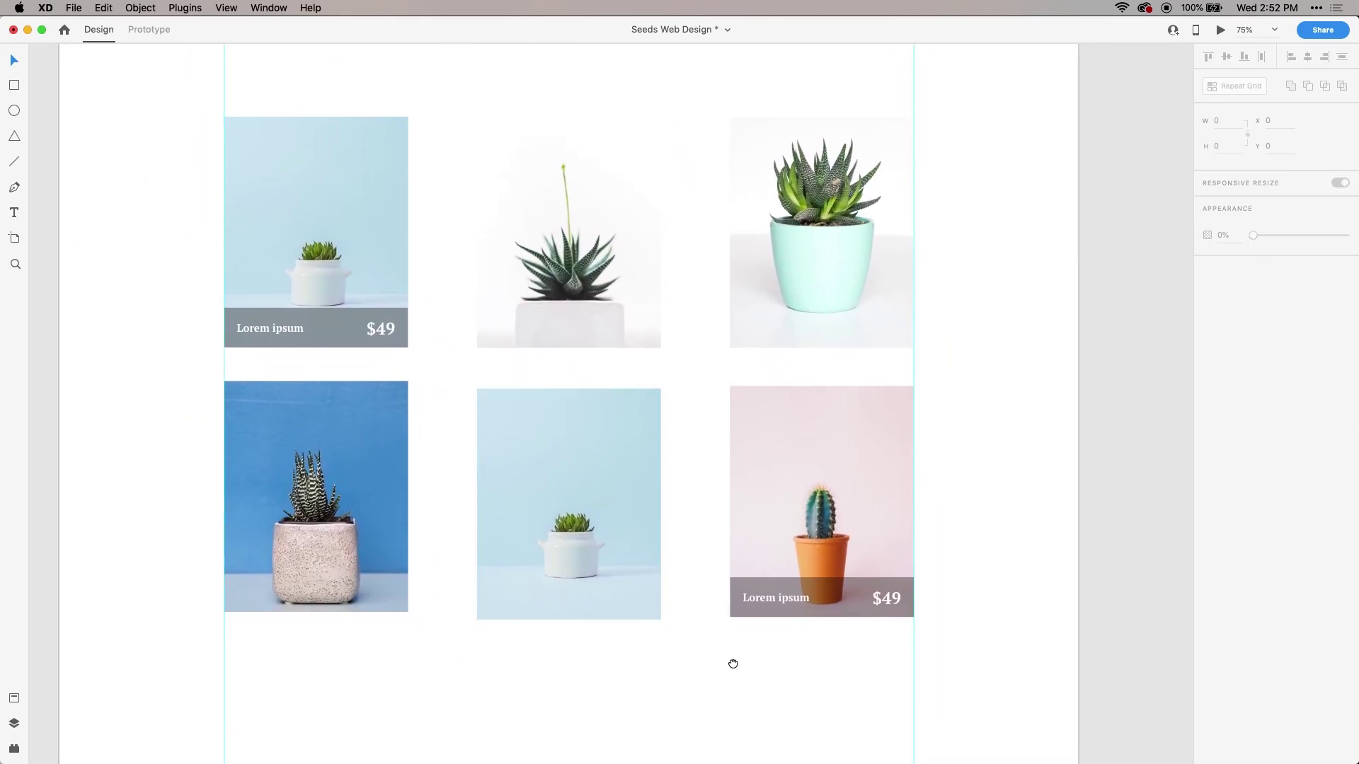
pyautogui.moveTo(506, 684); pyautogui.dragTo(513, 465)
pyautogui.moveTo(704, 224); pyautogui.dragTo(682, 555)
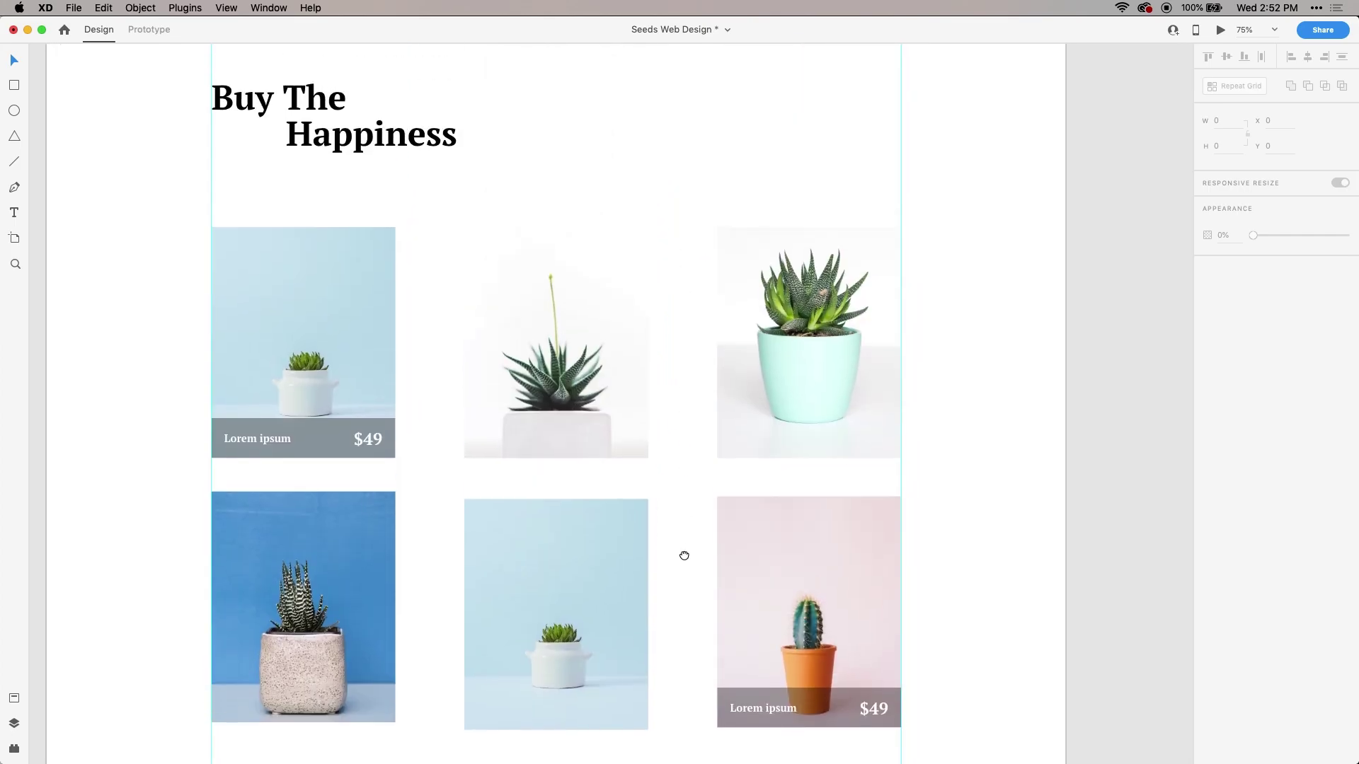
pyautogui.moveTo(668, 348); pyautogui.dragTo(668, 299)
pyautogui.scroll(10, 668, 299)
pyautogui.scroll(2, 467, 364)
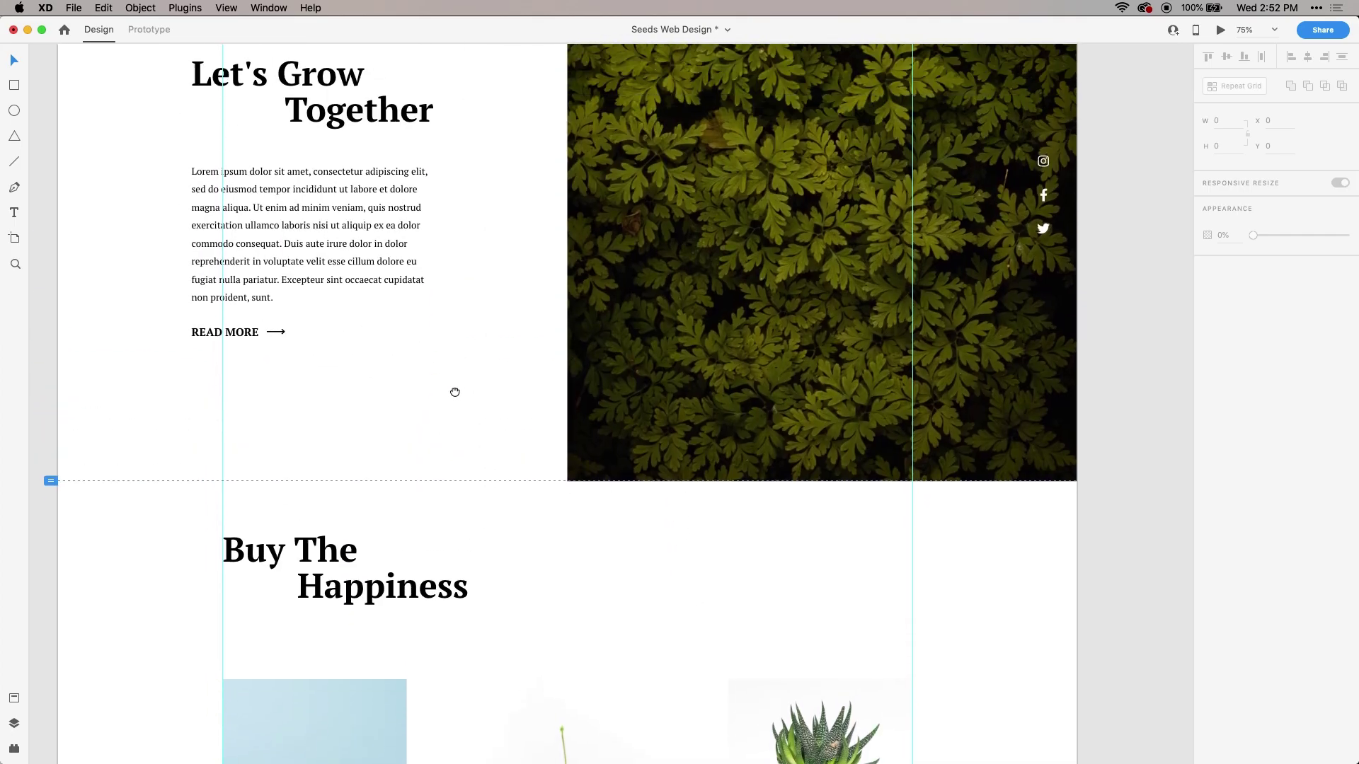
# - Copy the hero's "READ MORE" link with its arrow and place the copy just below the middle photo of the lower row
pyautogui.doubleClick(239, 344)
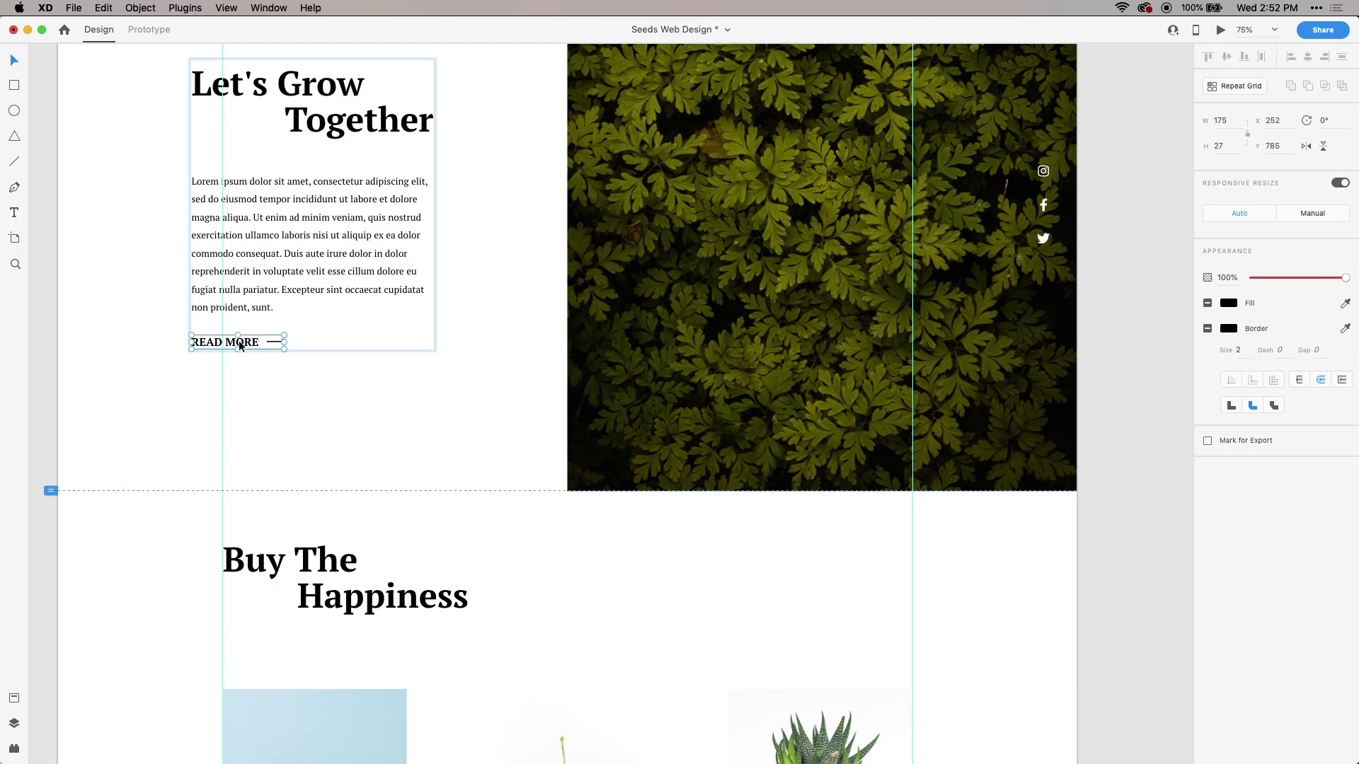
pyautogui.click(370, 478)
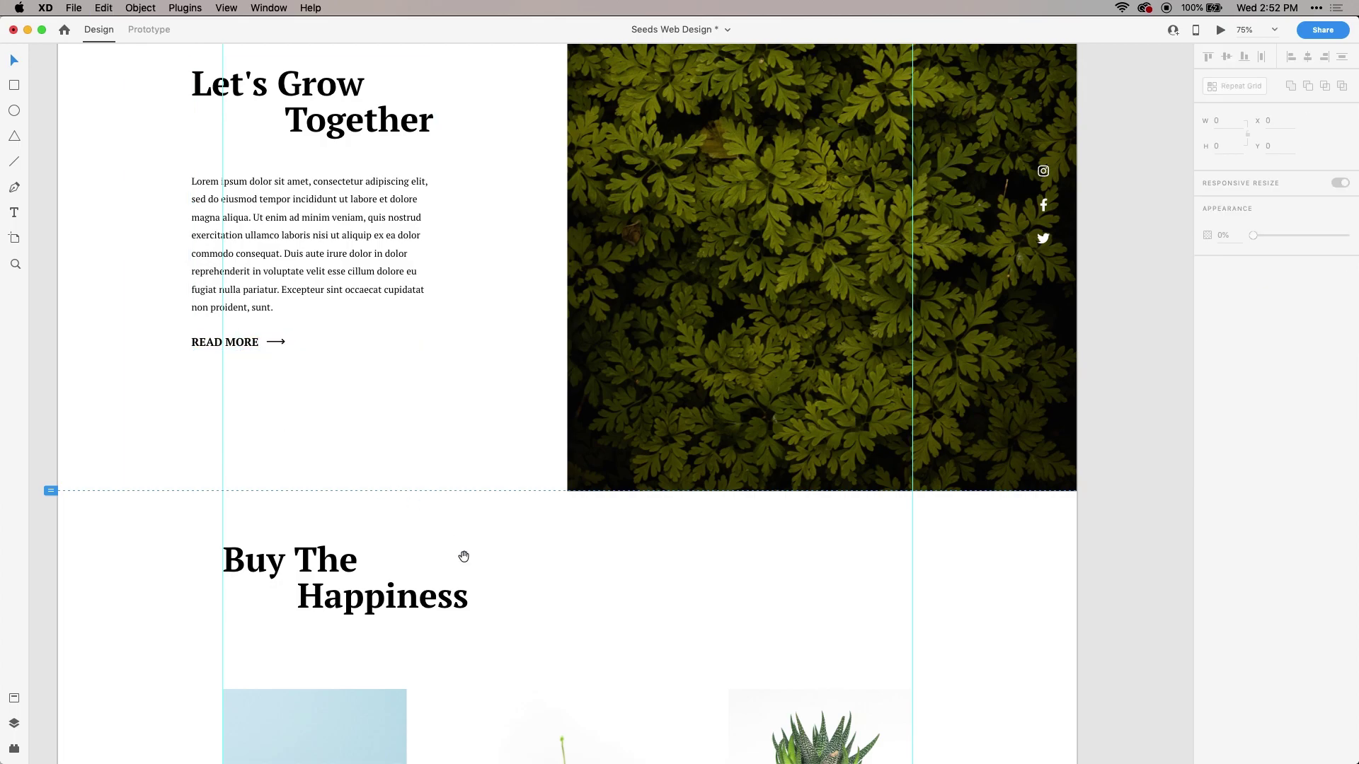
pyautogui.scroll(-15, 476, 434)
pyautogui.press('super+v')
pyautogui.click(572, 369)
pyautogui.moveTo(572, 370); pyautogui.dragTo(726, 646)
# - Change the copied link's text to "SHOW MORE"
pyautogui.click(671, 608)
pyautogui.doubleClick(671, 608)
pyautogui.moveTo(671, 608); pyautogui.dragTo(625, 610)
pyautogui.press('BackSpace')
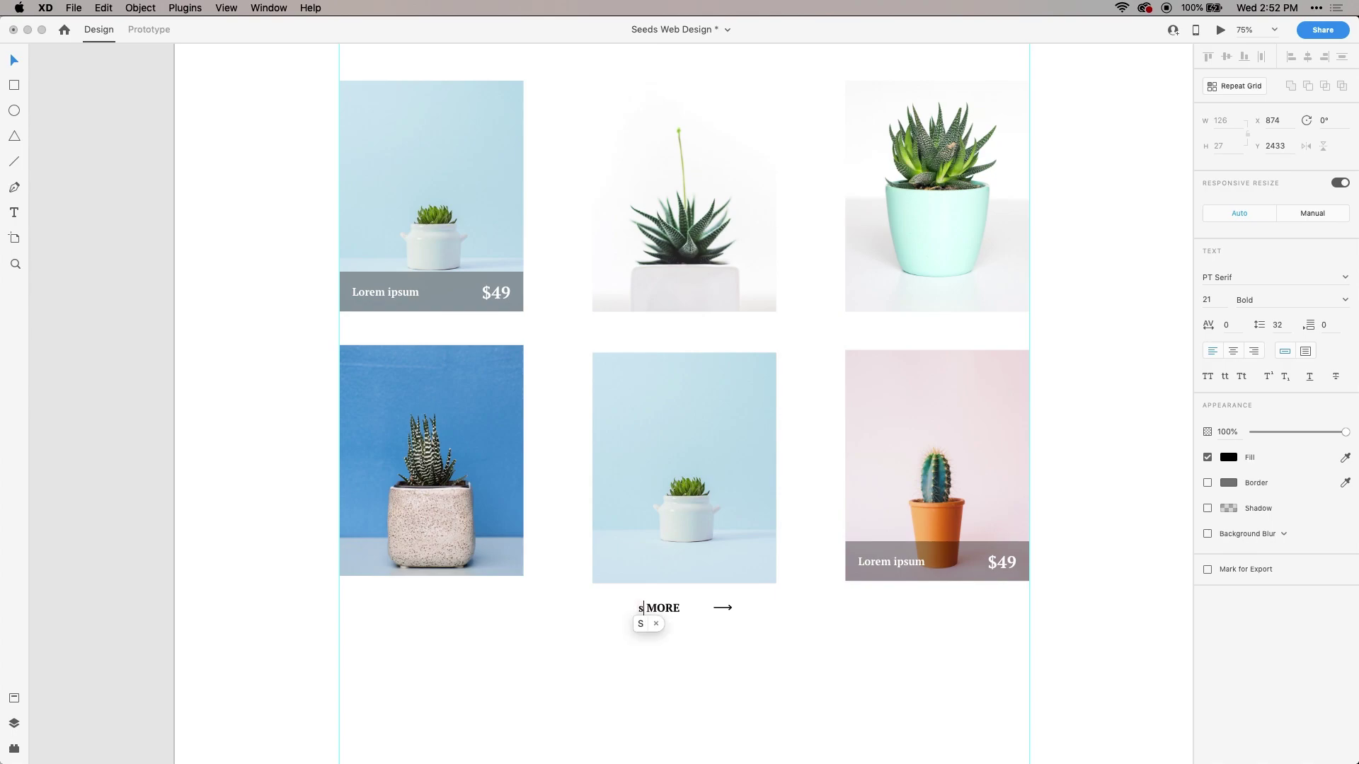
pyautogui.write('SHOW')
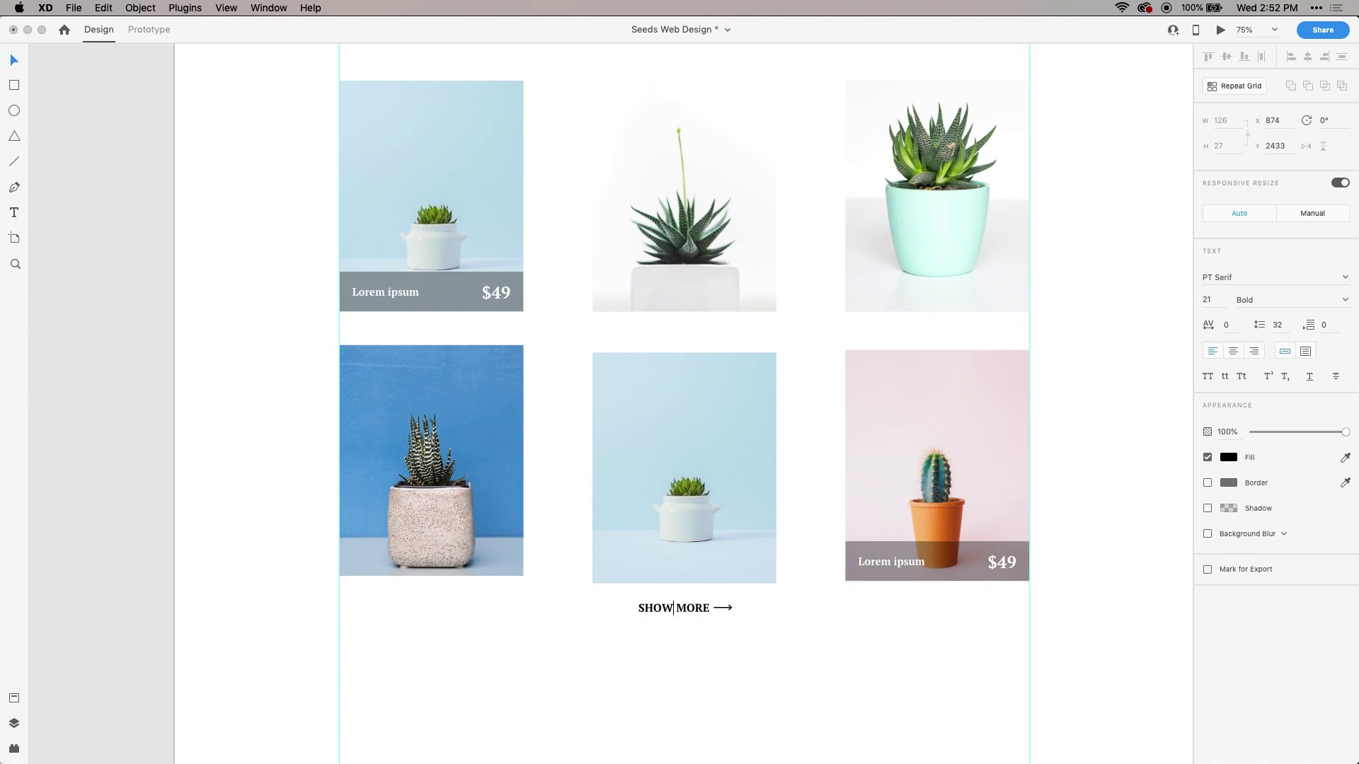
pyautogui.press('Escape')
pyautogui.click(738, 648)
# - Widen the gap between the "SHOW MORE" text and its arrow, and move the link below the grid to about X 1123, Y 2494
pyautogui.click(686, 613)
pyautogui.click(738, 612)
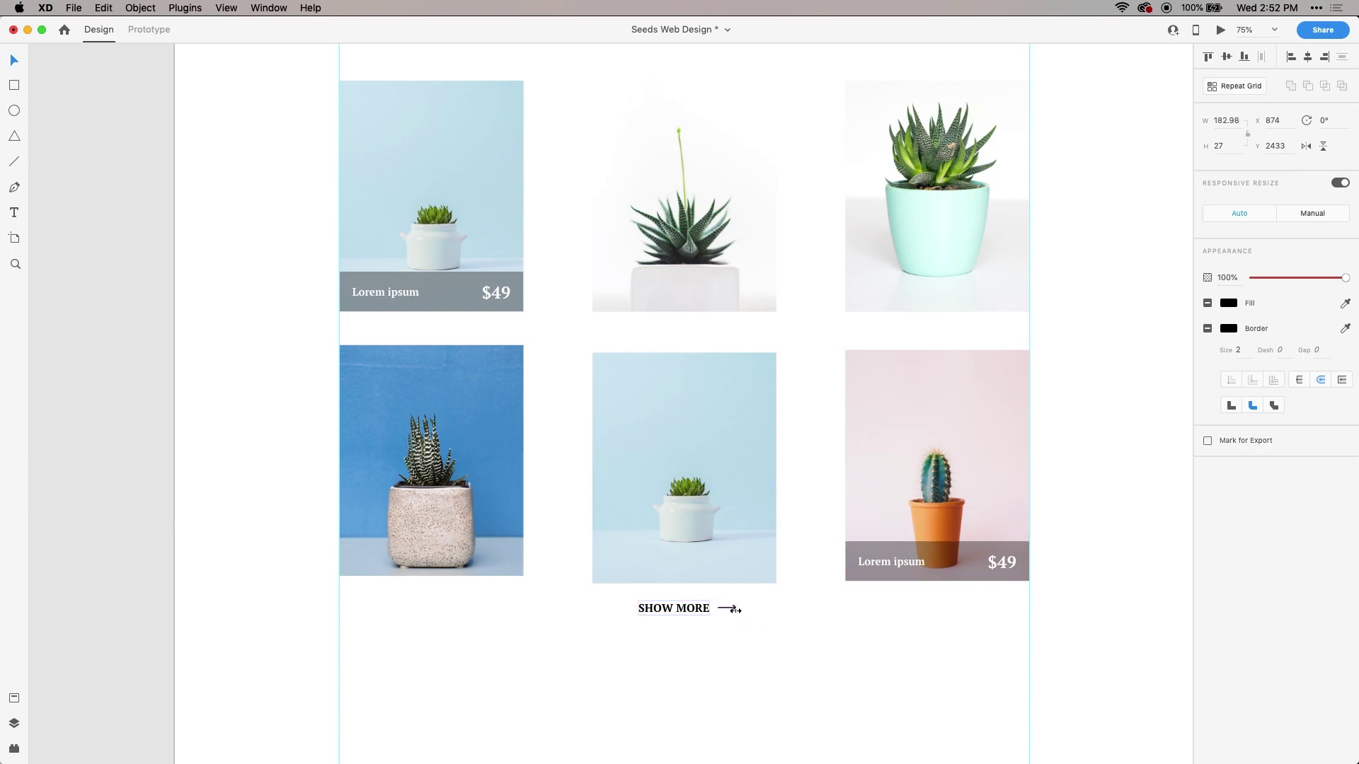
pyautogui.moveTo(694, 615); pyautogui.dragTo(826, 644)
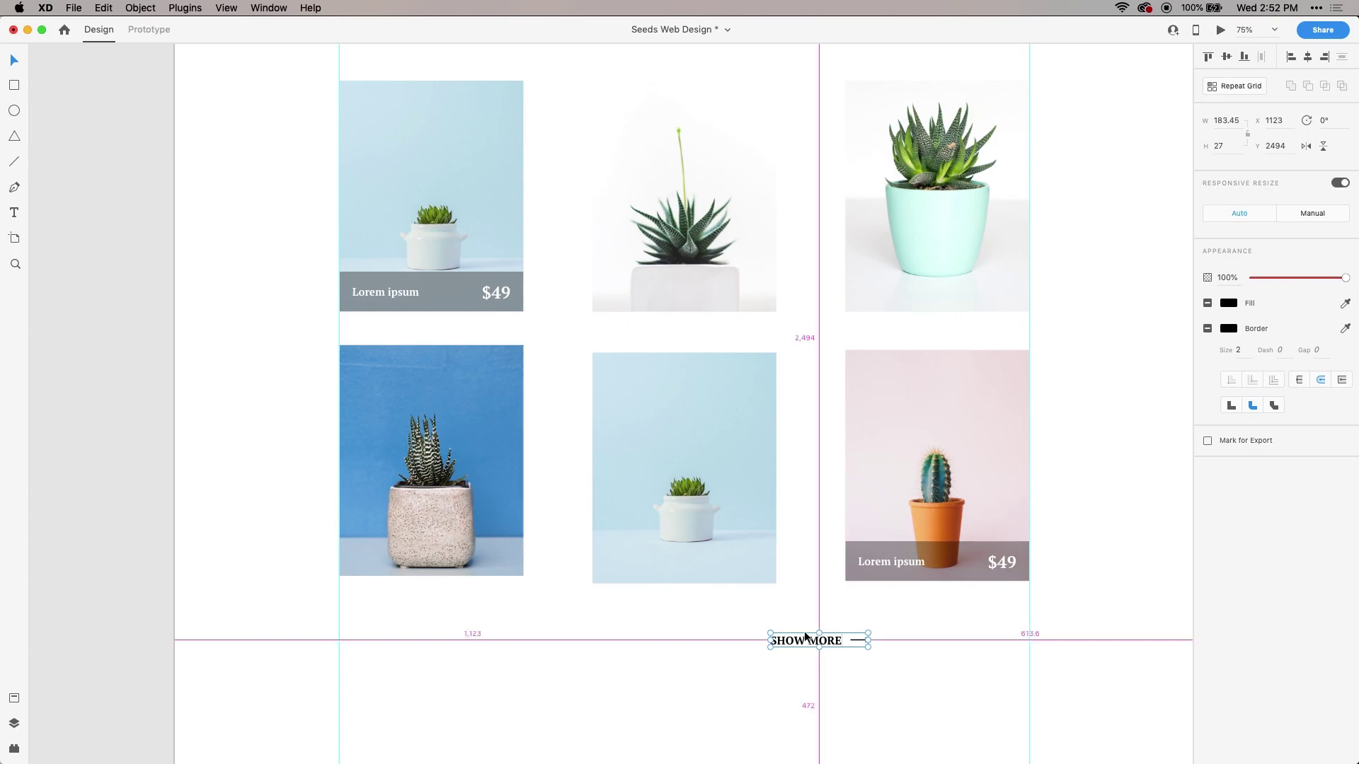
# - Try the "SHOW MORE" link against the right guide under the third photo, and against the left guide under the first
pyautogui.press('z')
pyautogui.keyDown('alt'); pyautogui.click(806, 629); pyautogui.keyUp('alt')
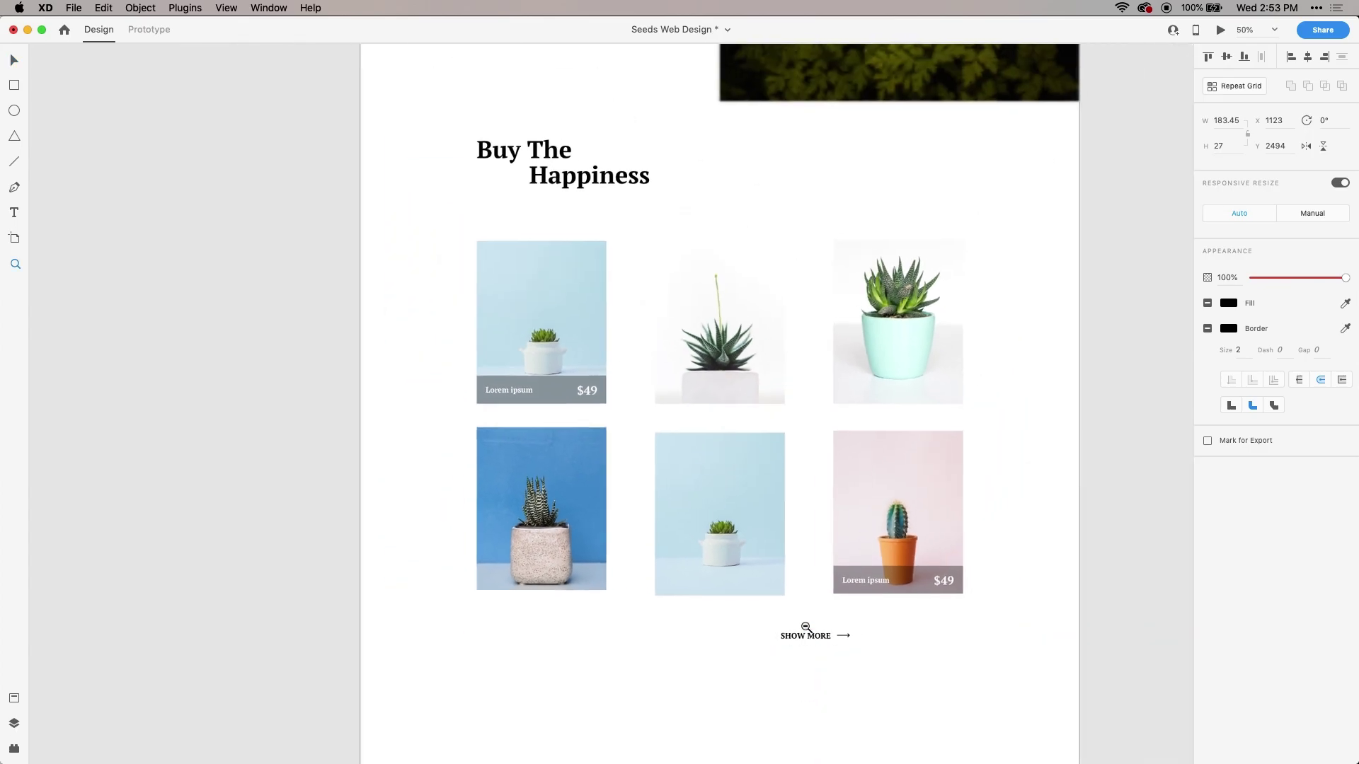
pyautogui.keyDown('alt'); pyautogui.click(806, 628); pyautogui.keyUp('alt')
pyautogui.moveTo(819, 476)
pyautogui.mouseDown()
pyautogui.moveTo(821, 514)
pyautogui.moveTo(802, 496)
pyautogui.mouseUp()
pyautogui.press('v')
pyautogui.click(955, 589)
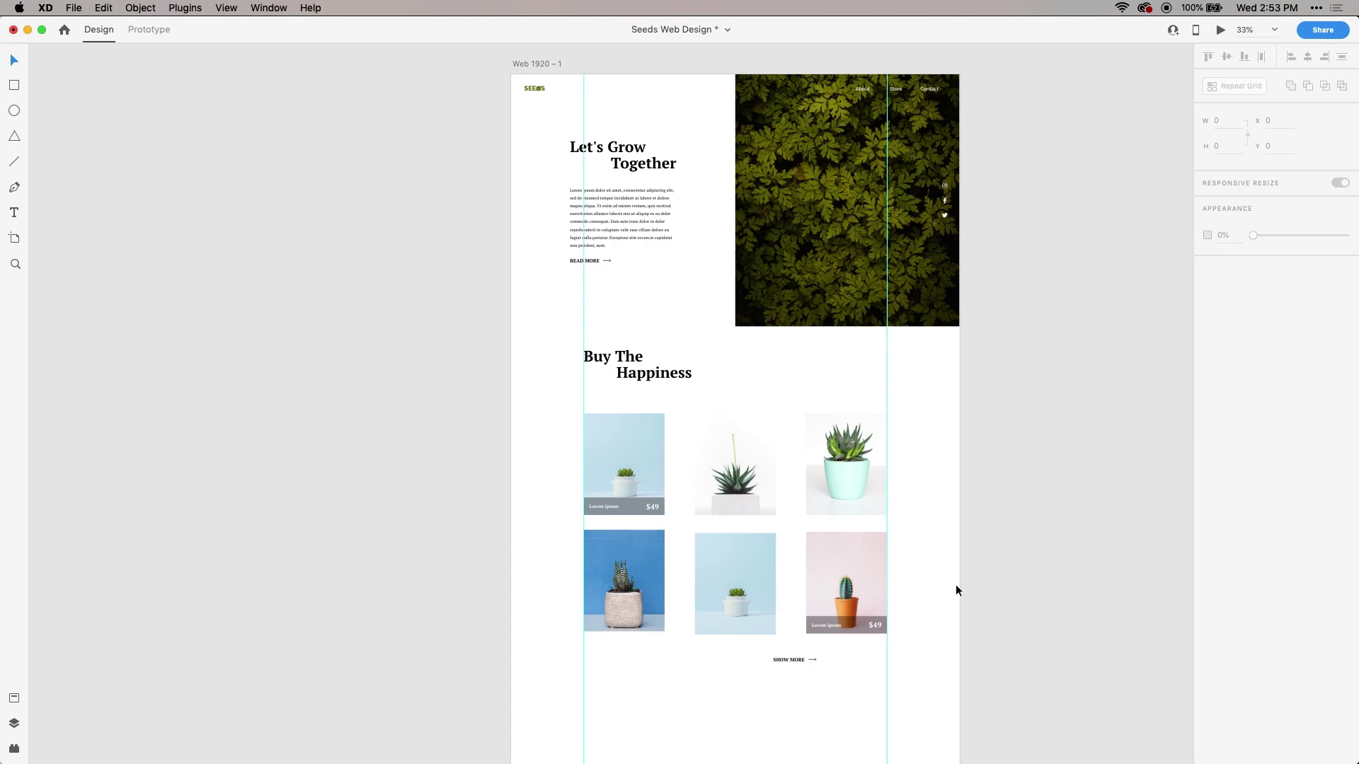
pyautogui.click(793, 661)
pyautogui.click(1307, 58)
pyautogui.moveTo(740, 656); pyautogui.dragTo(868, 652)
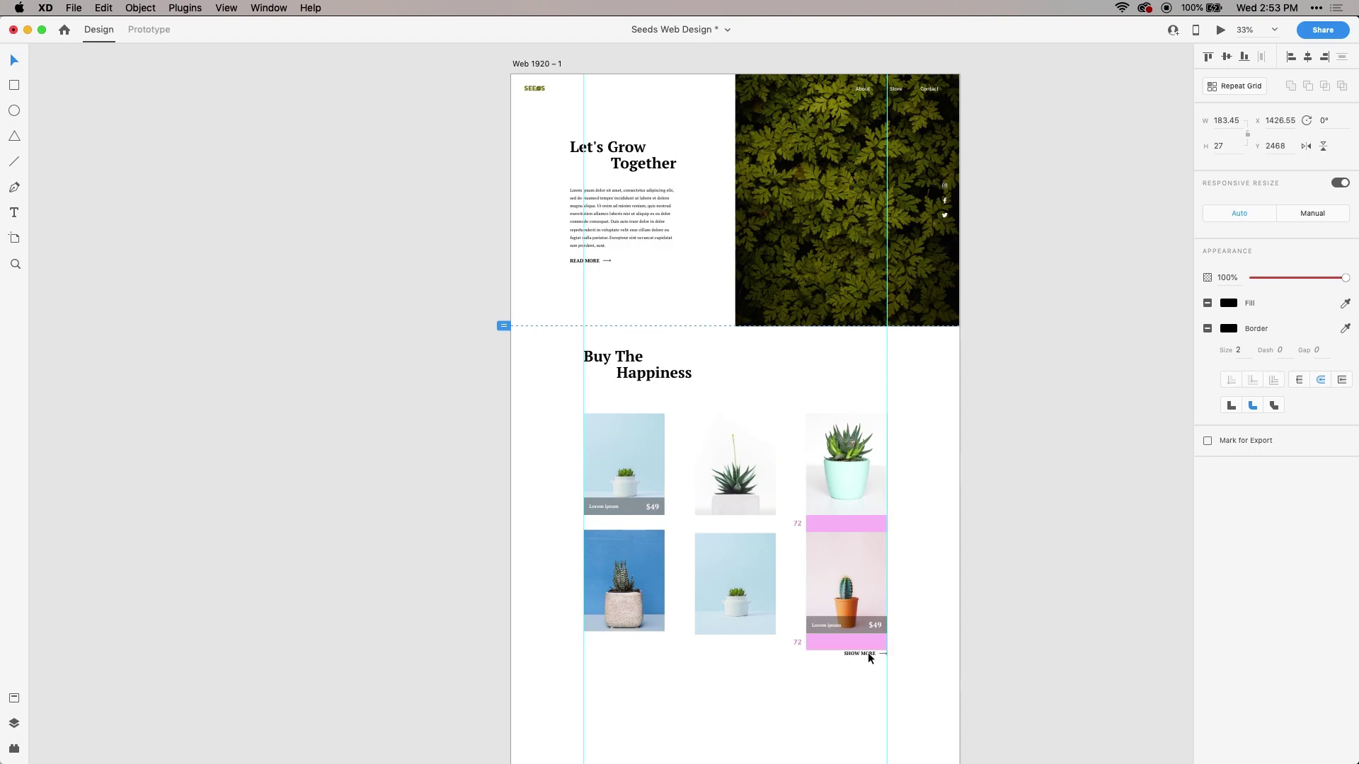
pyautogui.click(920, 630)
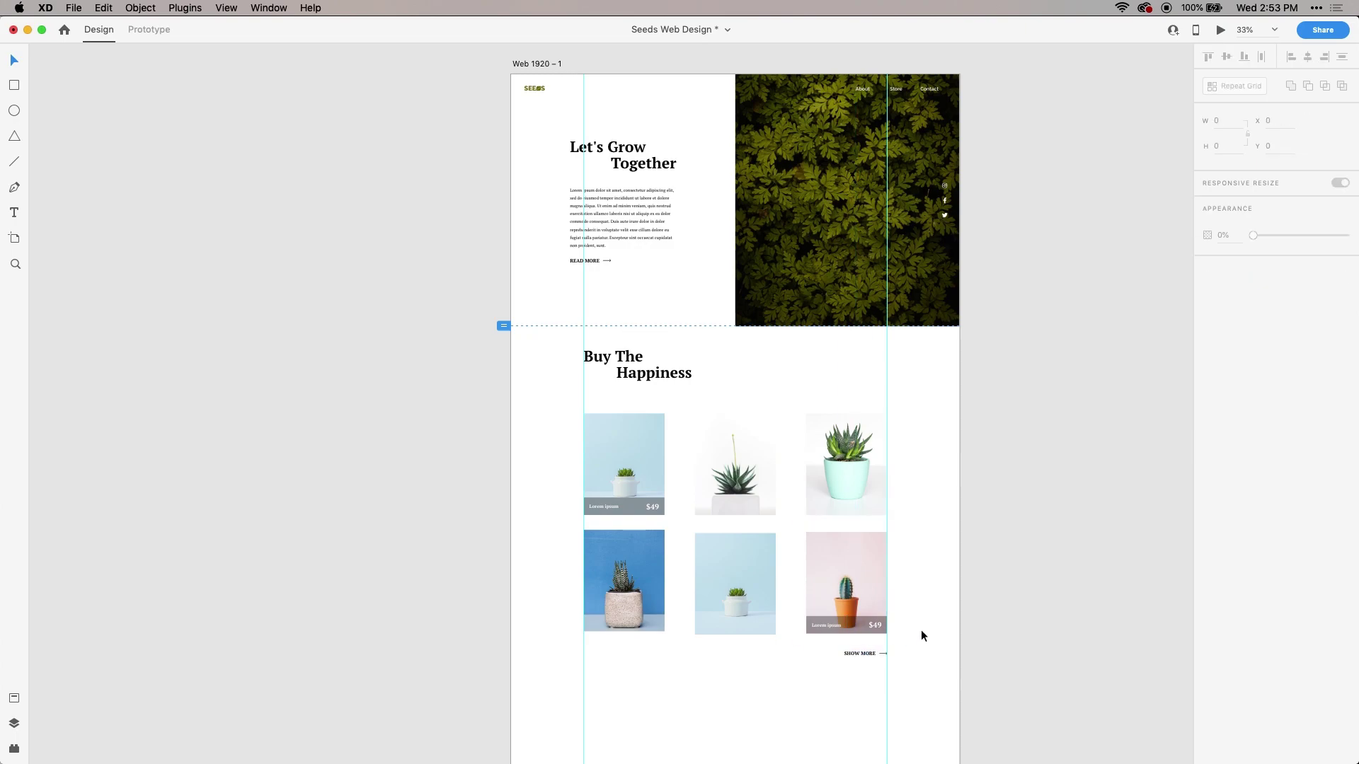
pyautogui.click(851, 661)
pyautogui.moveTo(851, 661); pyautogui.dragTo(593, 664)
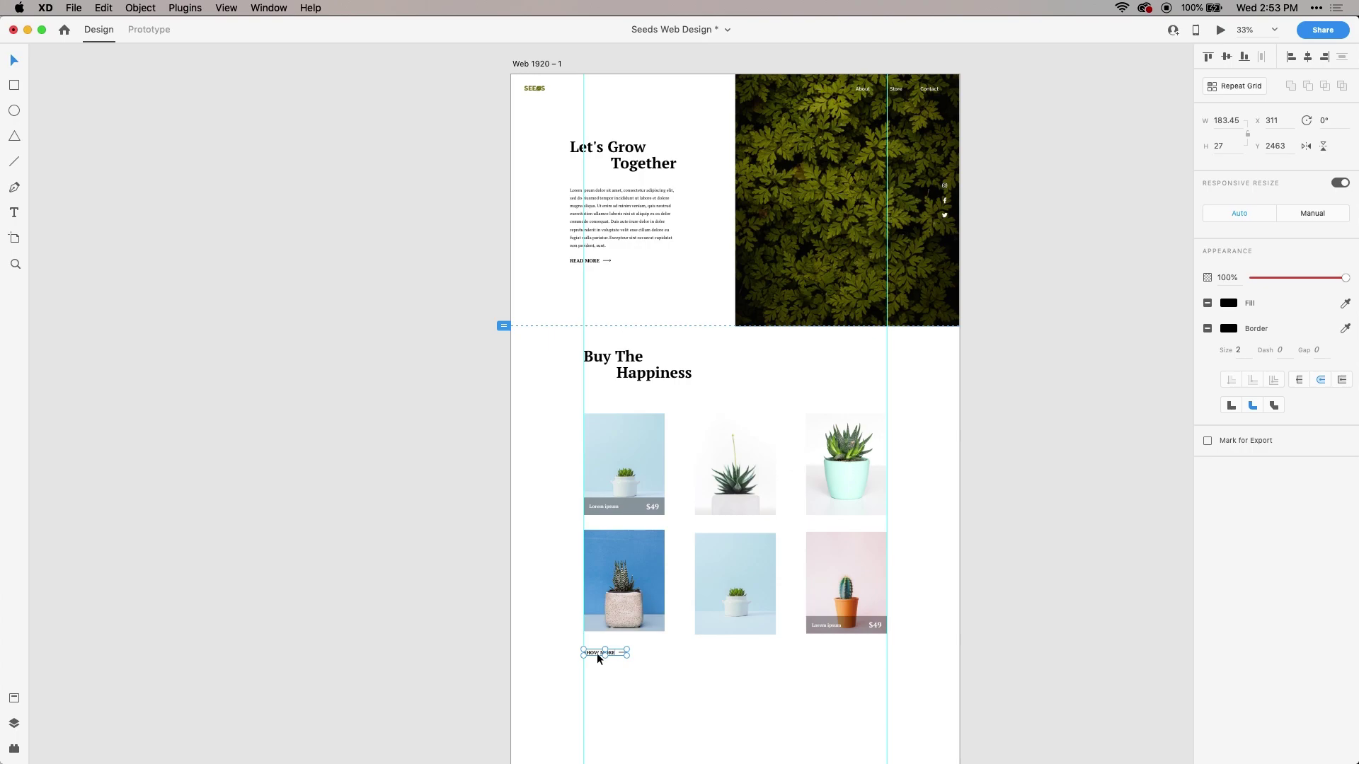
# - Centre the "SHOW MORE" link horizontally on the artboard and lower it to about Y 2490
pyautogui.click(1307, 59)
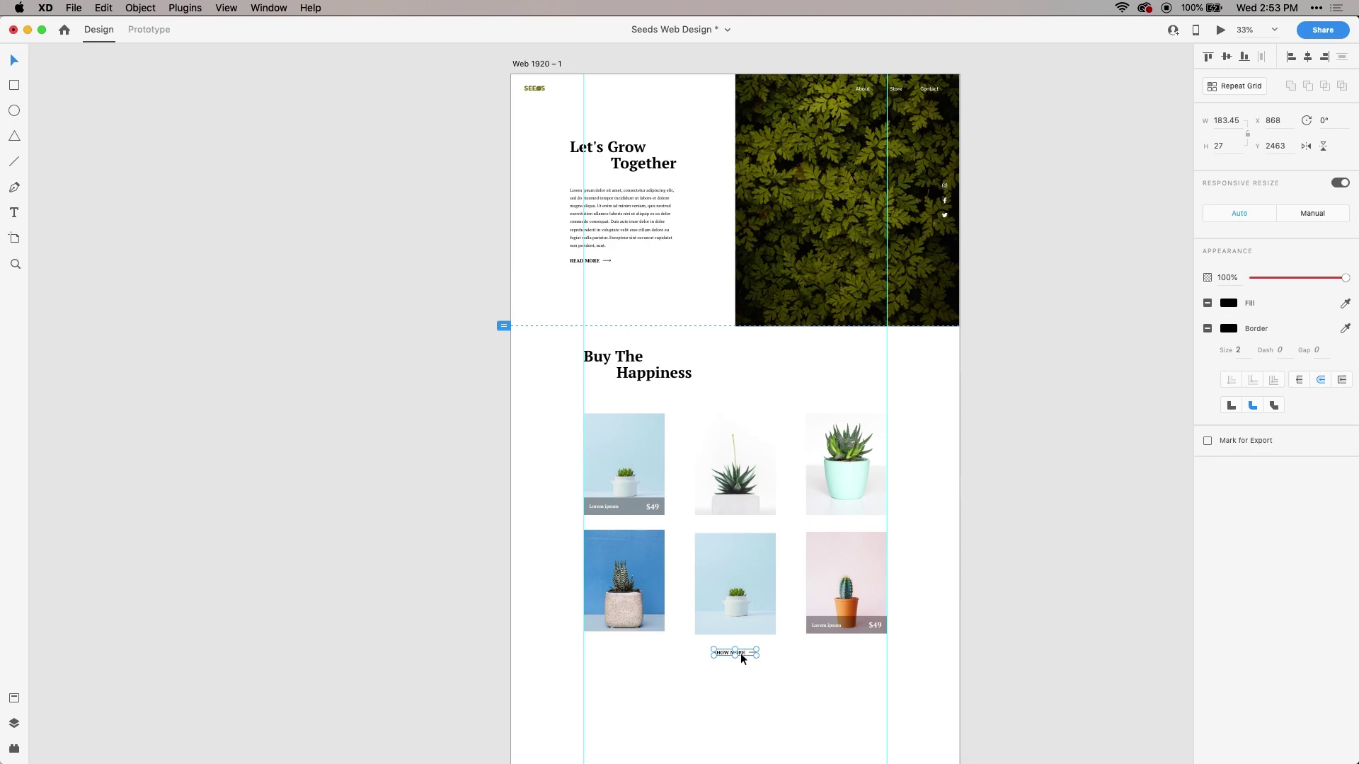
pyautogui.moveTo(740, 652); pyautogui.dragTo(741, 655)
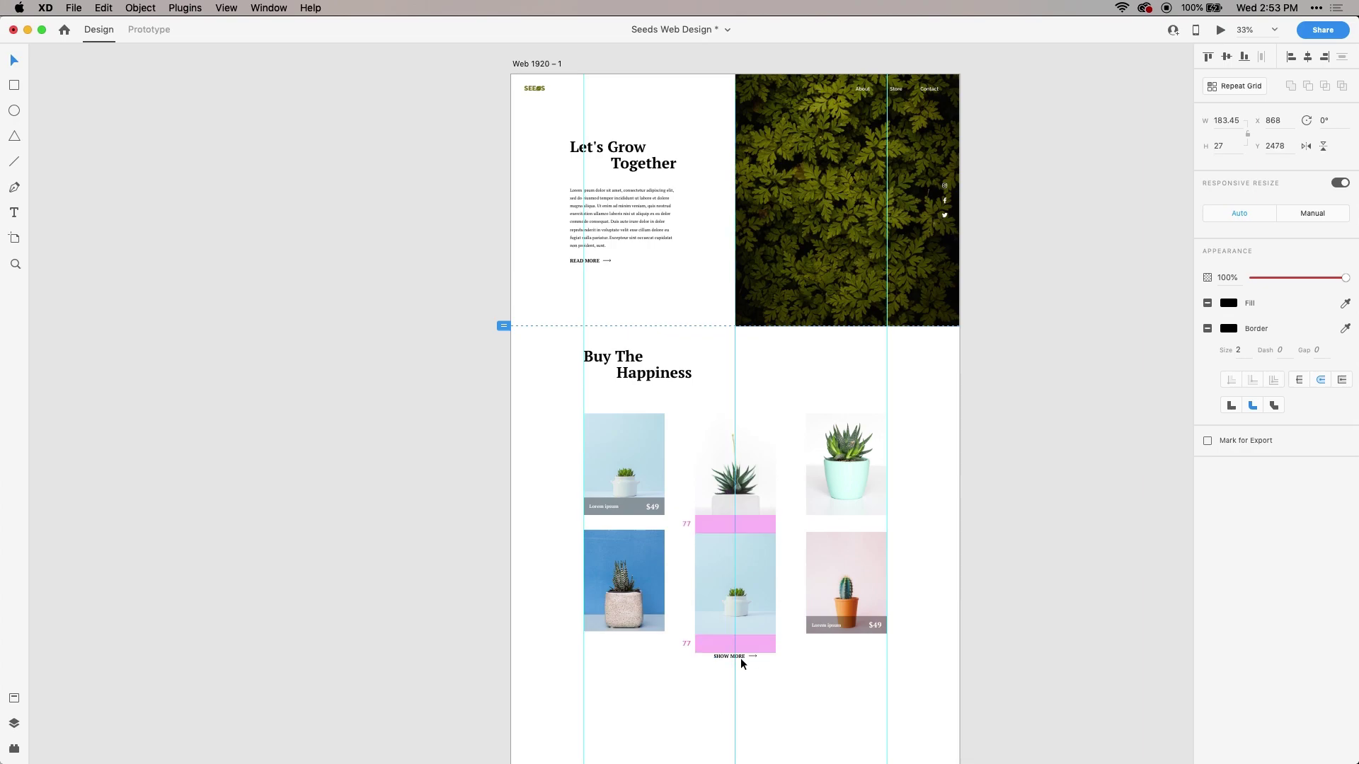
pyautogui.moveTo(743, 663); pyautogui.dragTo(743, 666)
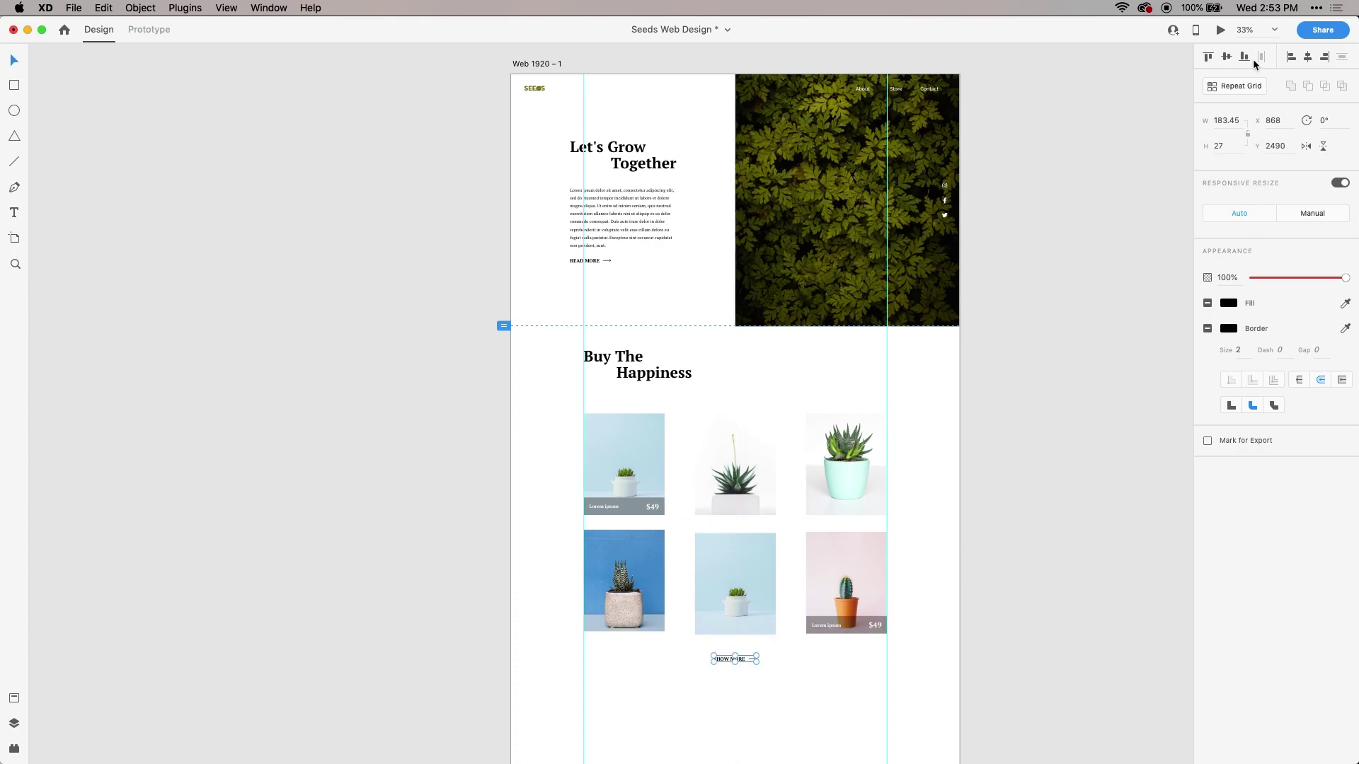
pyautogui.press('z')
pyautogui.click(775, 659)
pyautogui.press('v')
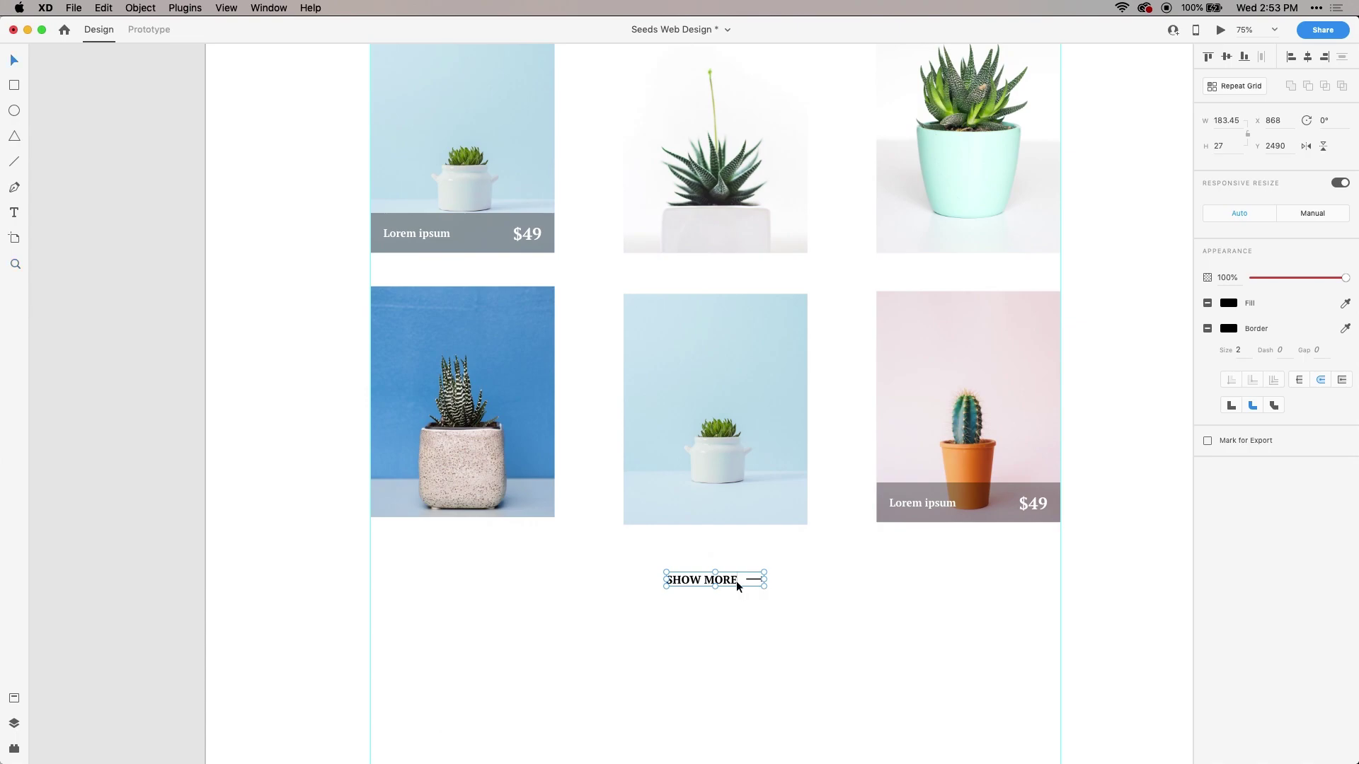
pyautogui.moveTo(731, 582); pyautogui.dragTo(731, 587)
pyautogui.click(1097, 363)
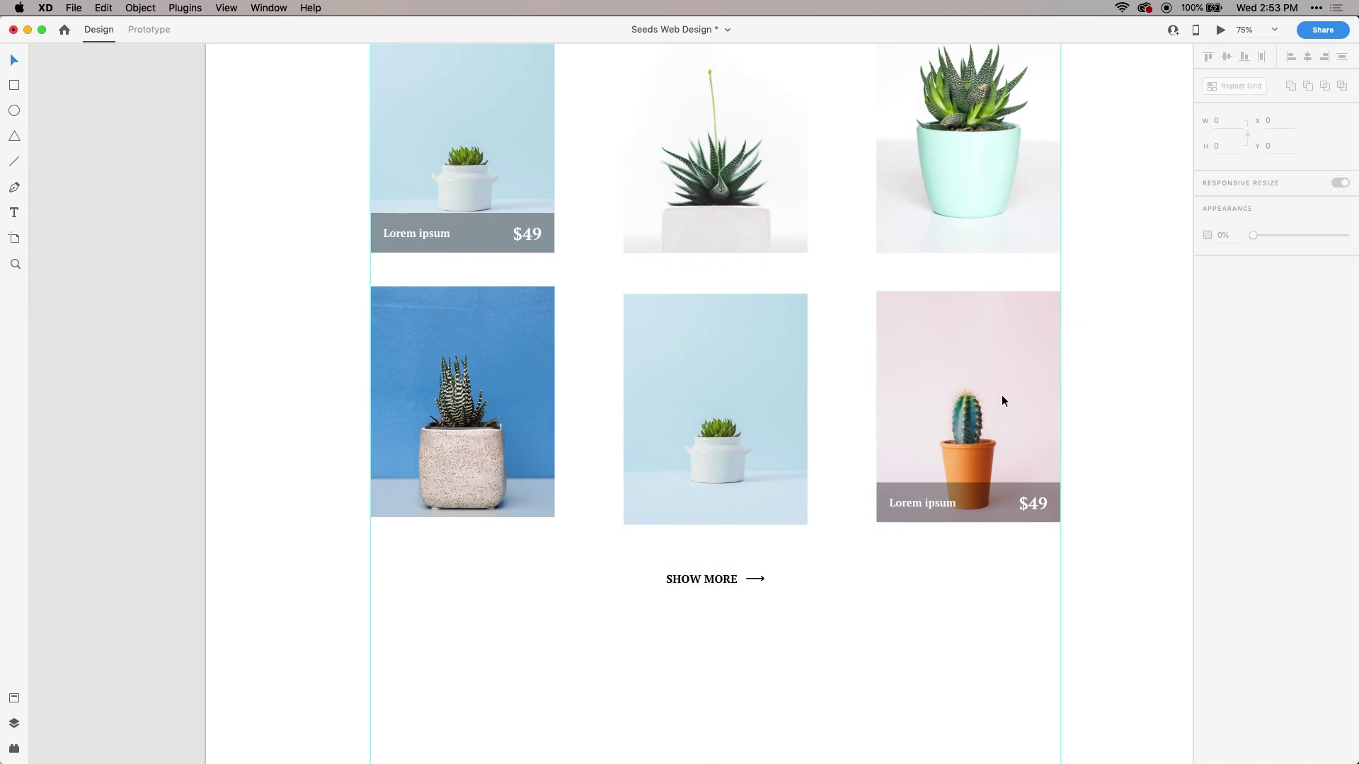
# - Inspect up close the gap and alignment between the second and third photos of the lower row
pyautogui.press('z')
pyautogui.keyDown('alt'); pyautogui.click(859, 379); pyautogui.keyUp('alt')
pyautogui.moveTo(856, 379); pyautogui.dragTo(843, 409)
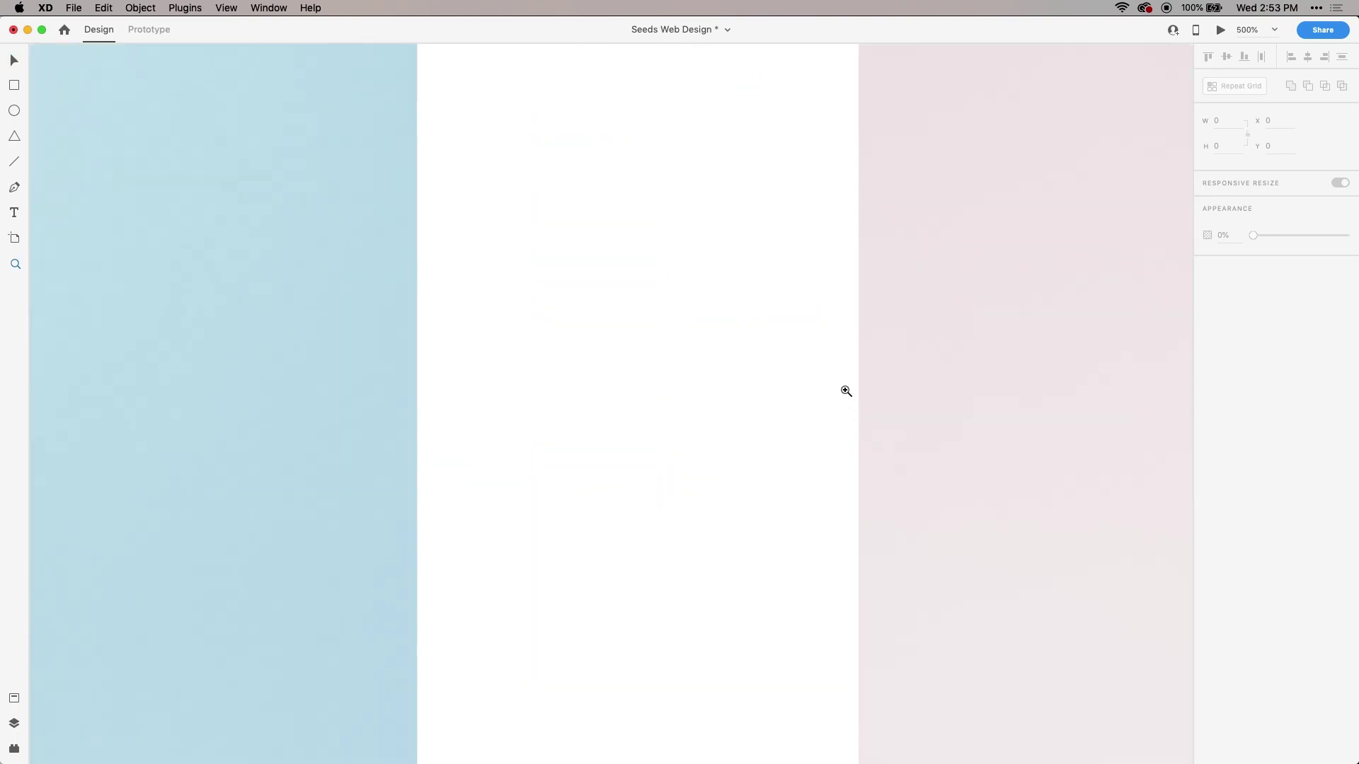
pyautogui.click(845, 391)
pyautogui.press('super+0')
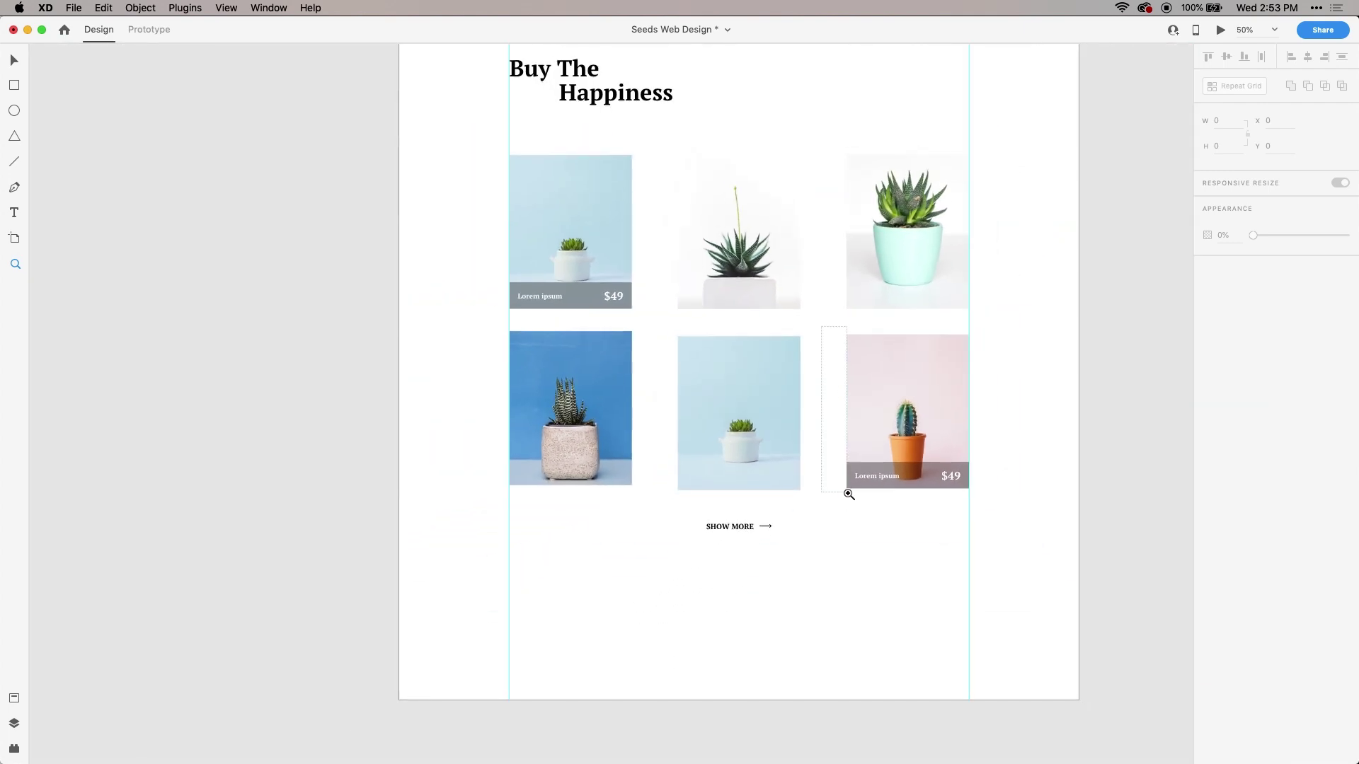
pyautogui.moveTo(849, 494); pyautogui.dragTo(847, 493)
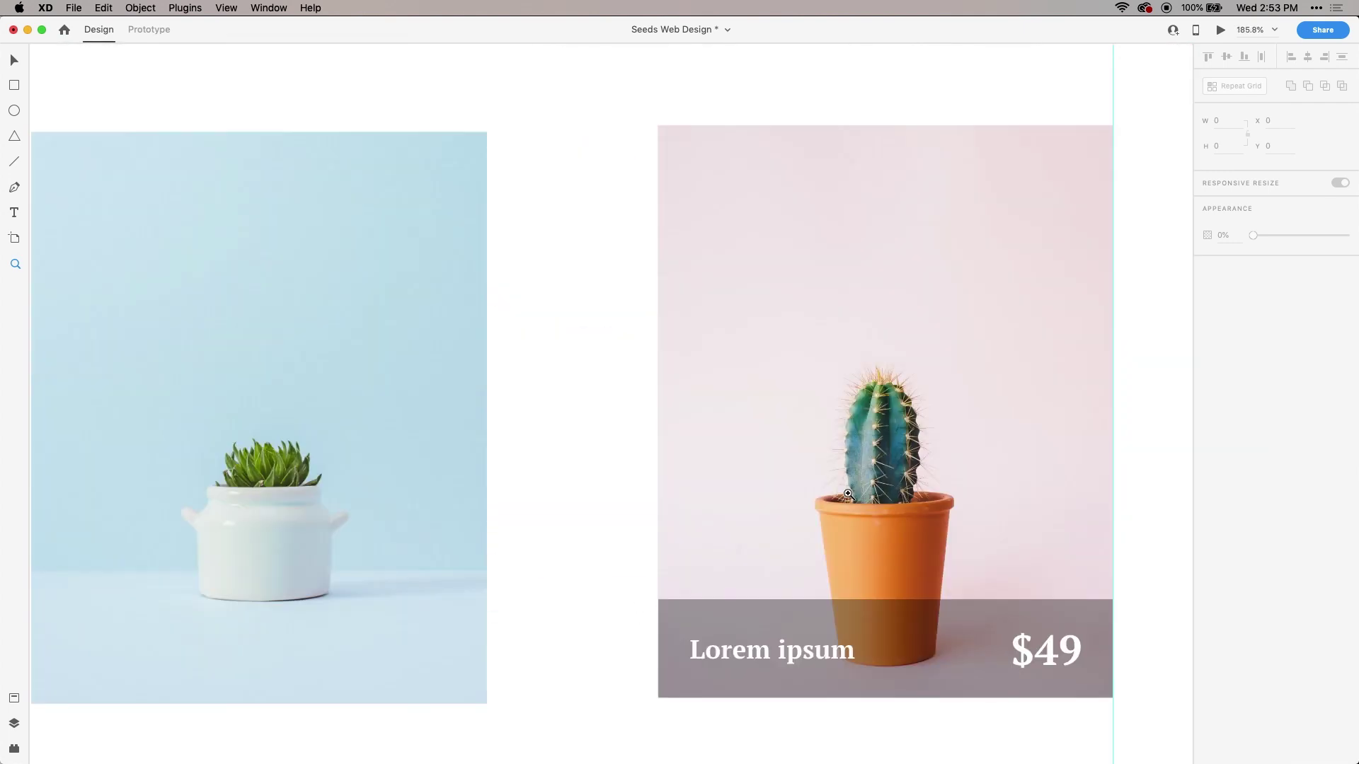
pyautogui.press('super+0')
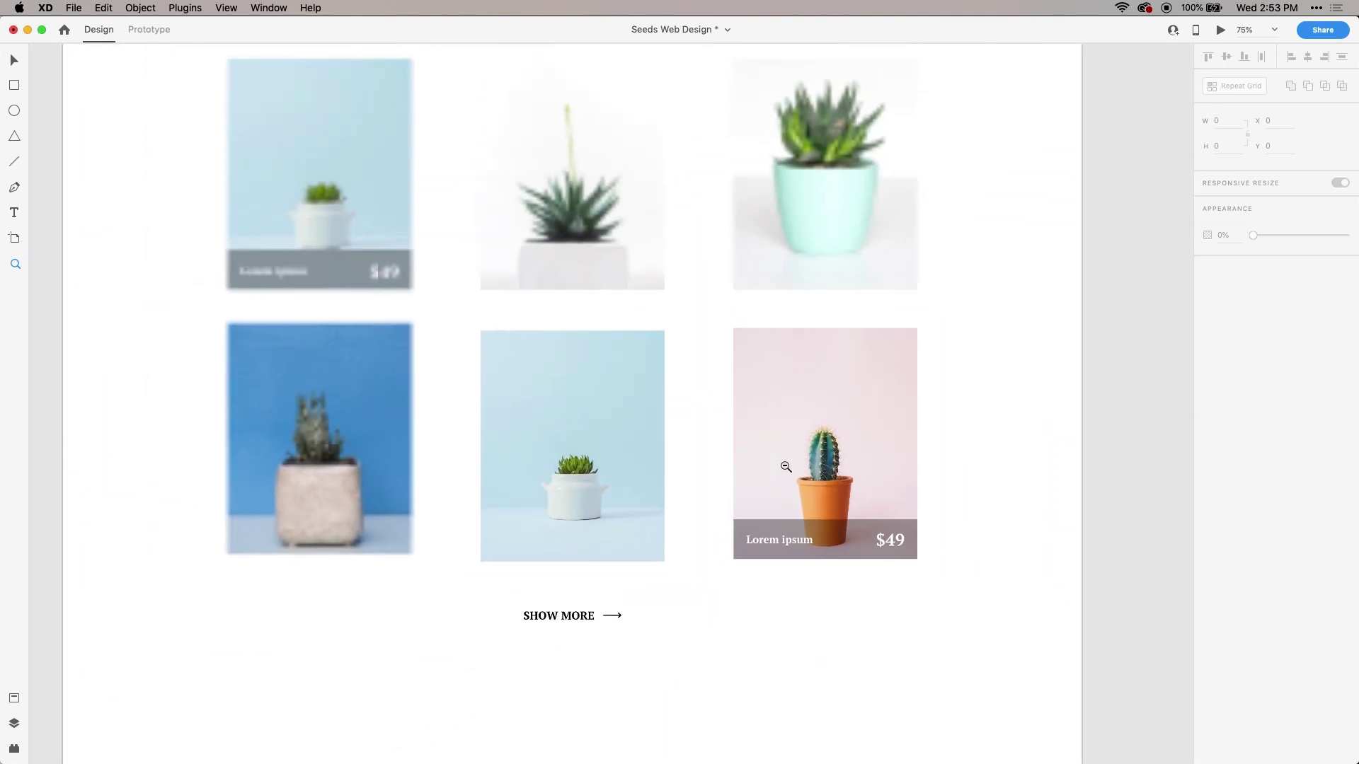
# - Preview the page full screen and check the product photos' row alignment, the row spacing and the "SHOW MORE" link
pyautogui.click(1220, 30)
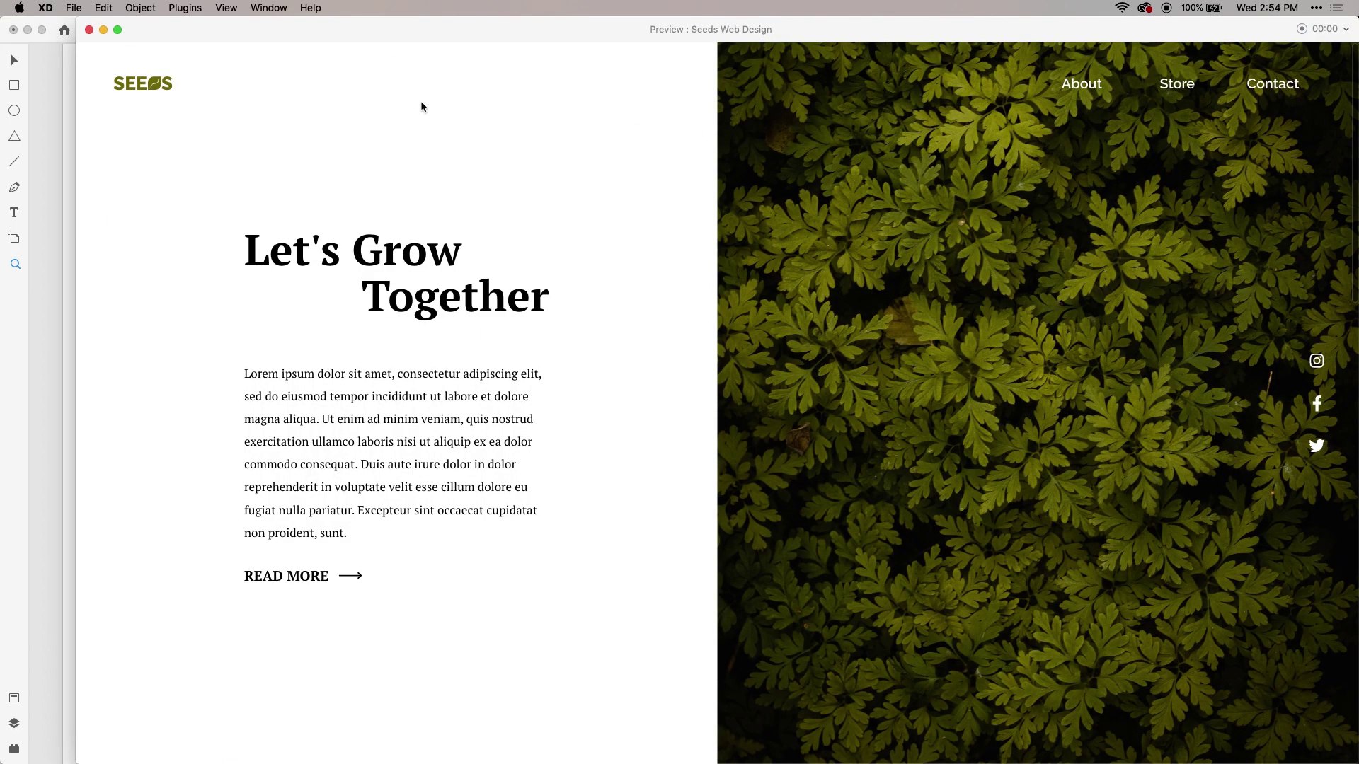
pyautogui.click(116, 30)
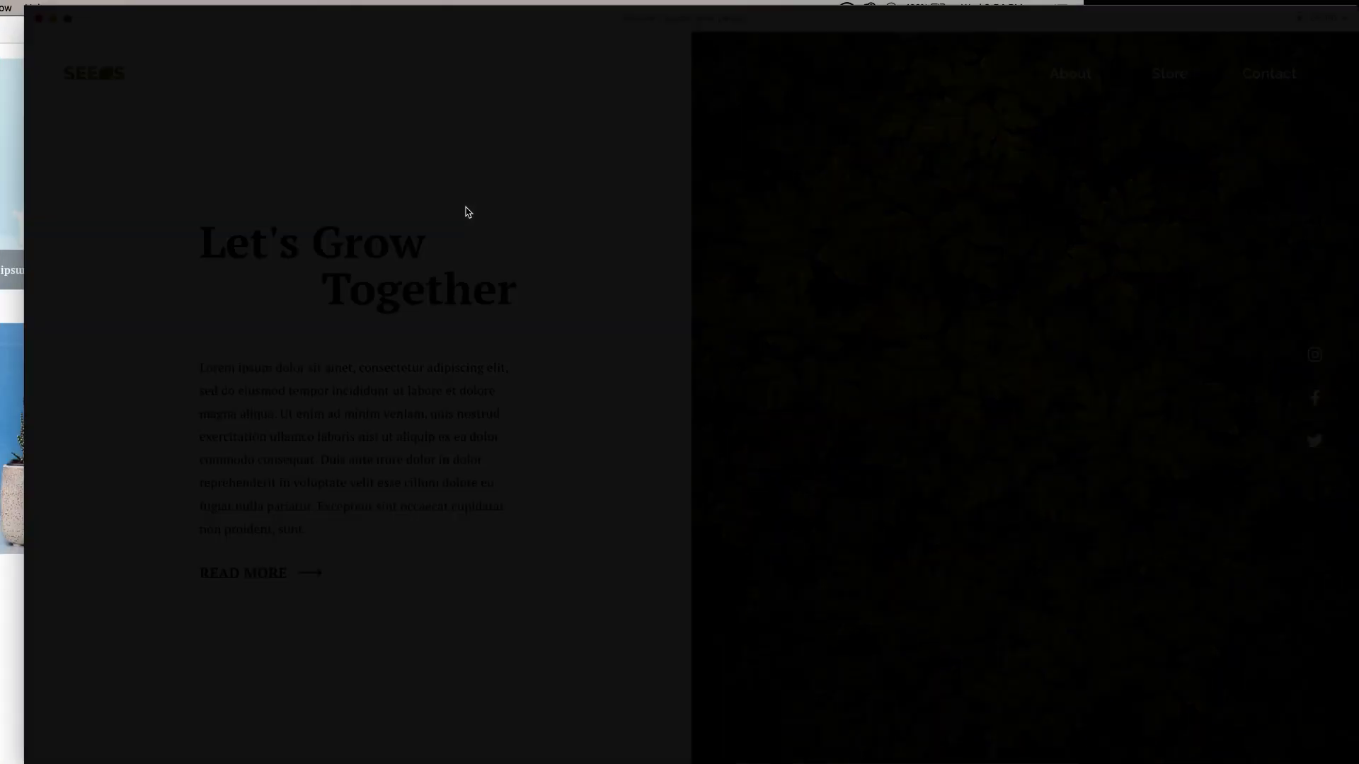
pyautogui.scroll(-1, 494, 223)
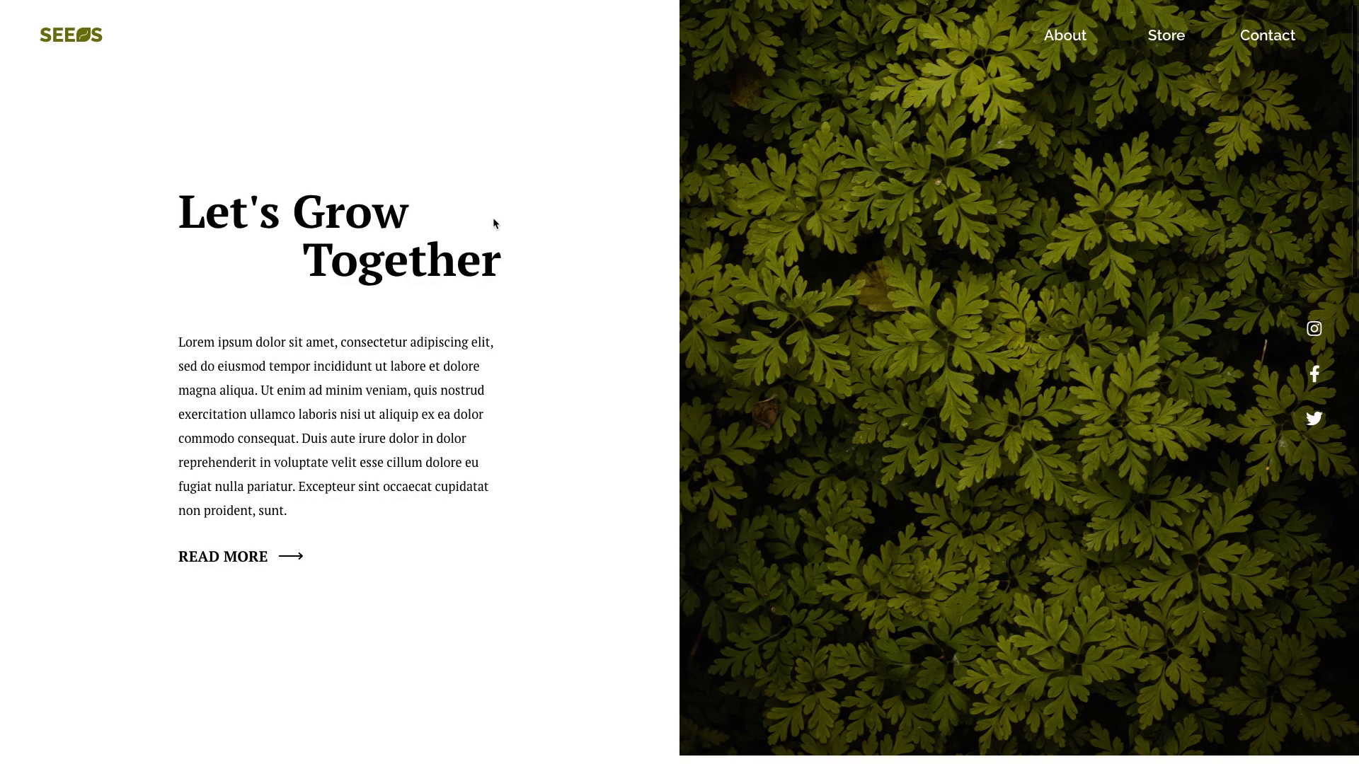
pyautogui.scroll(-10, 425, 191)
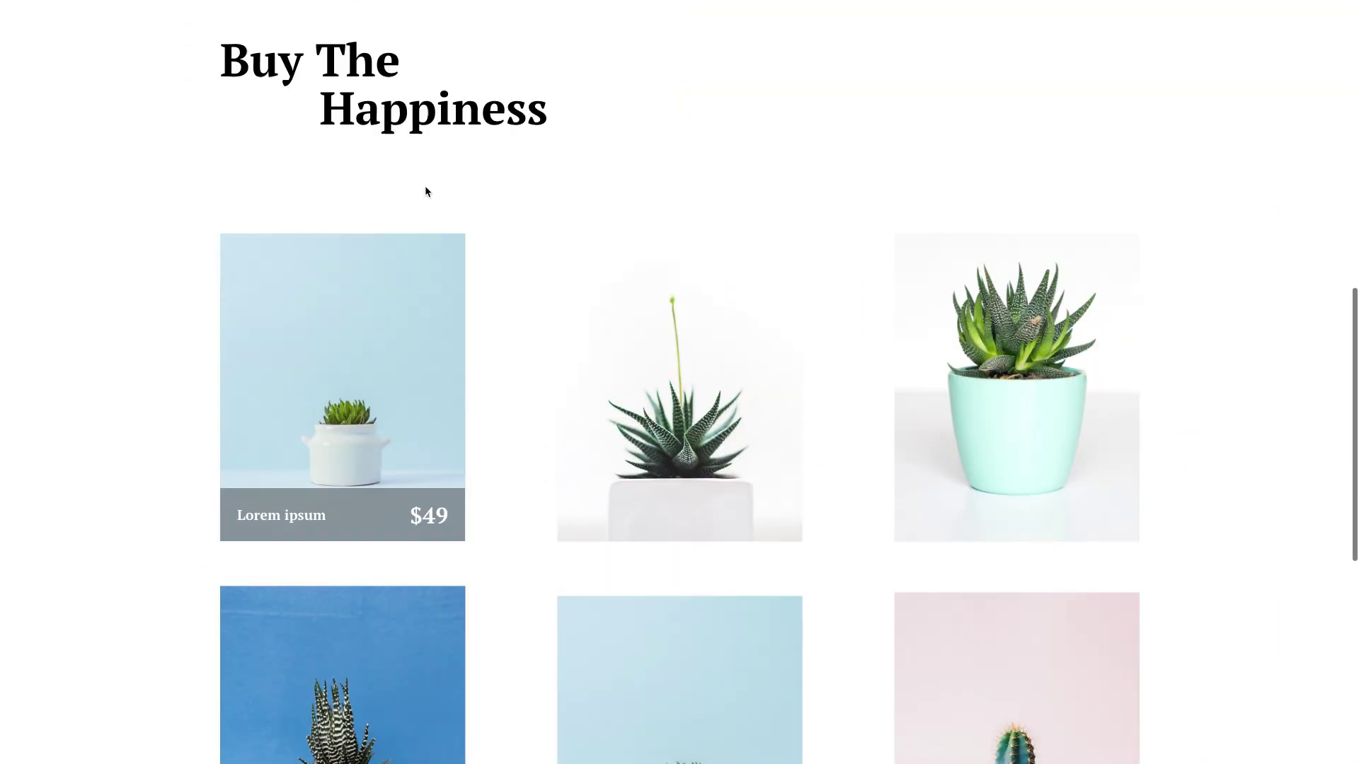
pyautogui.scroll(1, 427, 191)
pyautogui.scroll(-4, 426, 187)
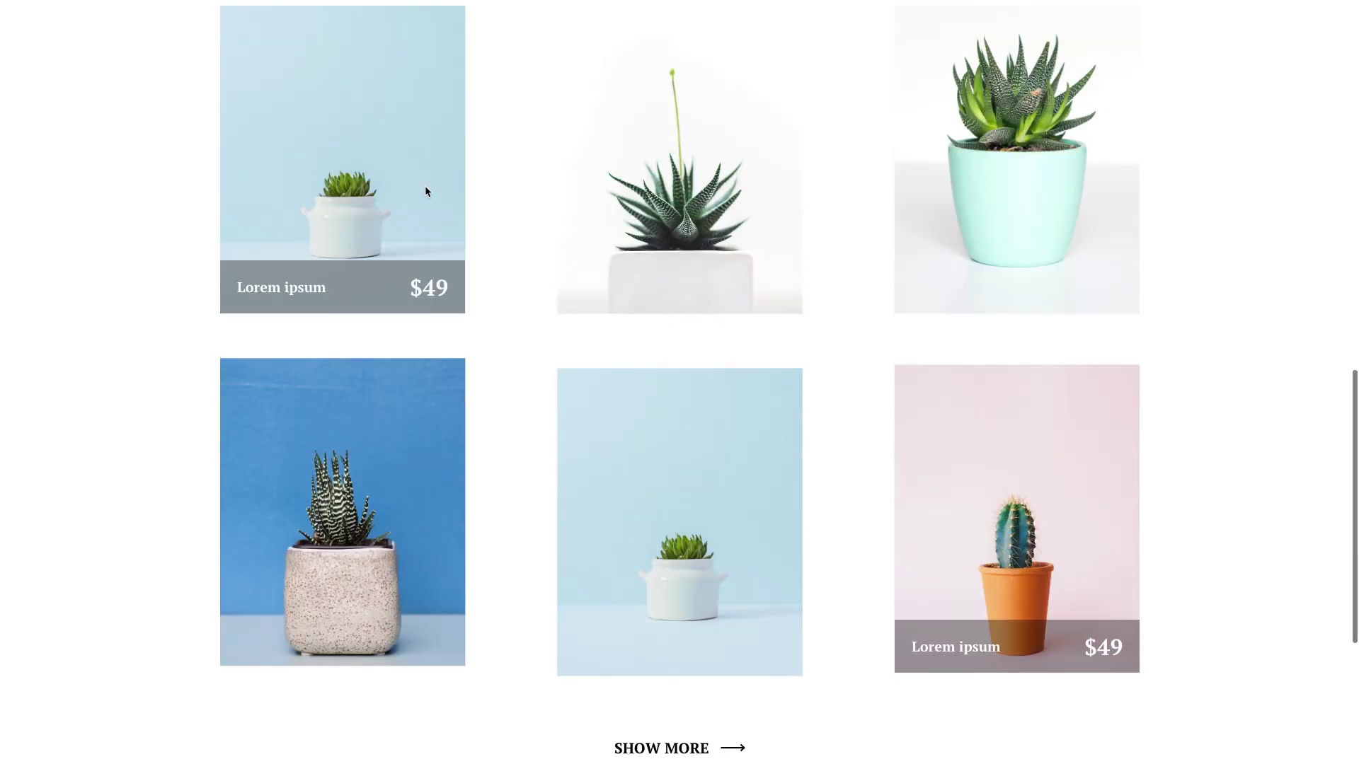
pyautogui.scroll(-2, 427, 191)
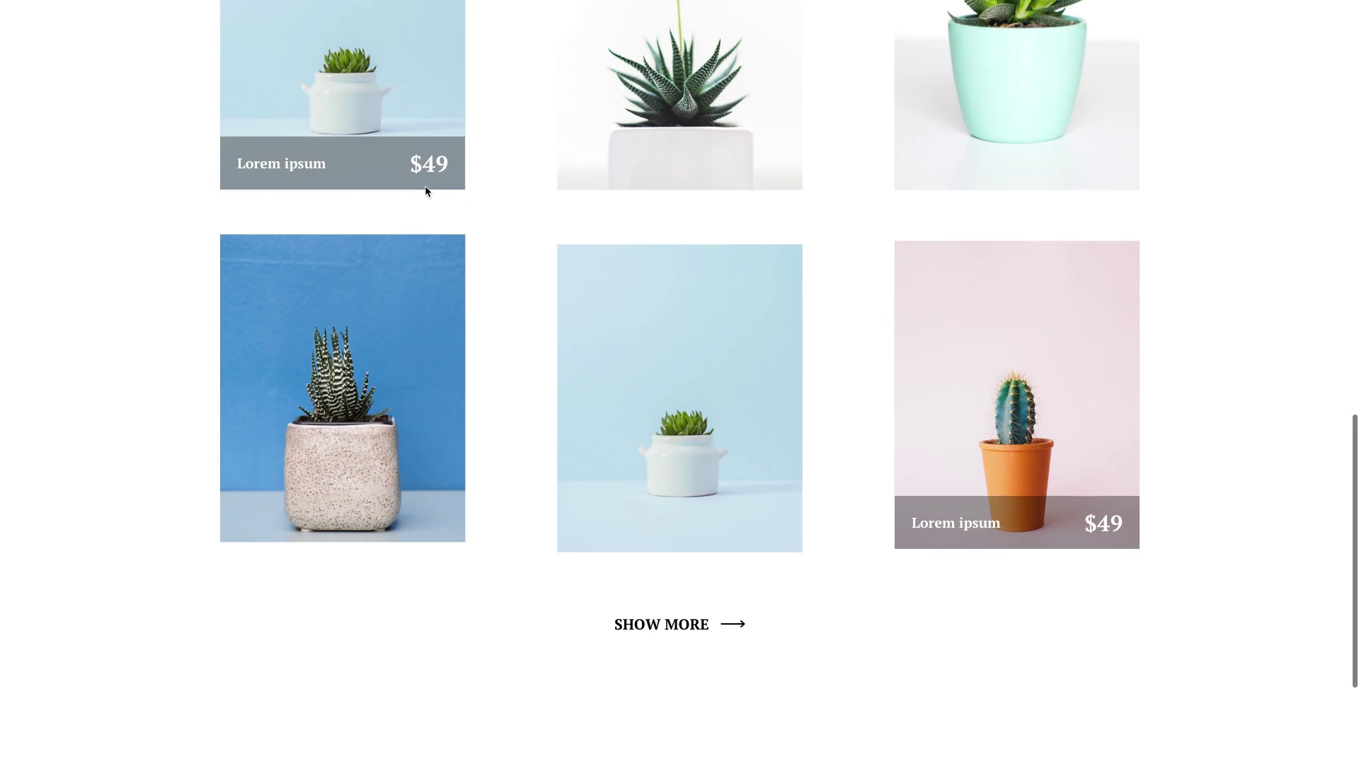
pyautogui.scroll(-1, 426, 190)
pyautogui.scroll(1, 428, 201)
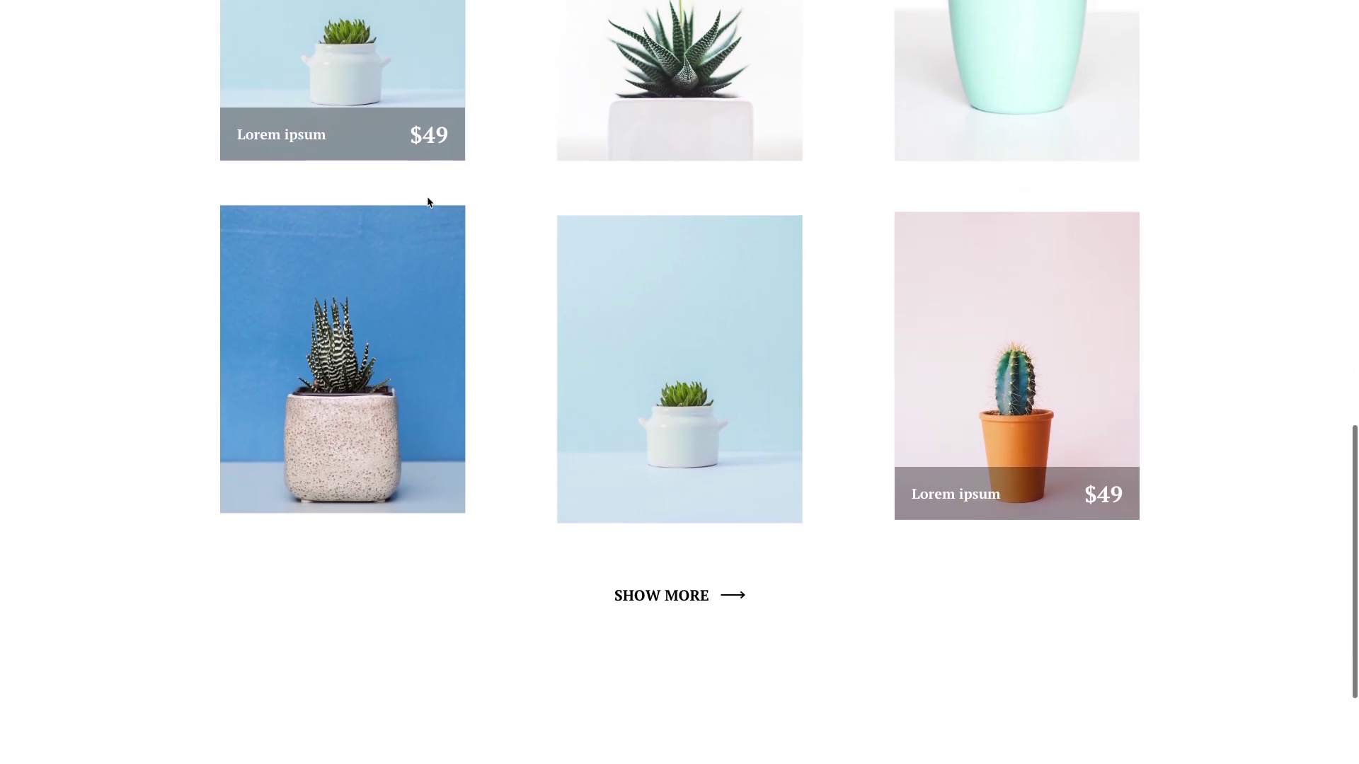
pyautogui.scroll(8, 429, 202)
pyautogui.scroll(-5, 574, 266)
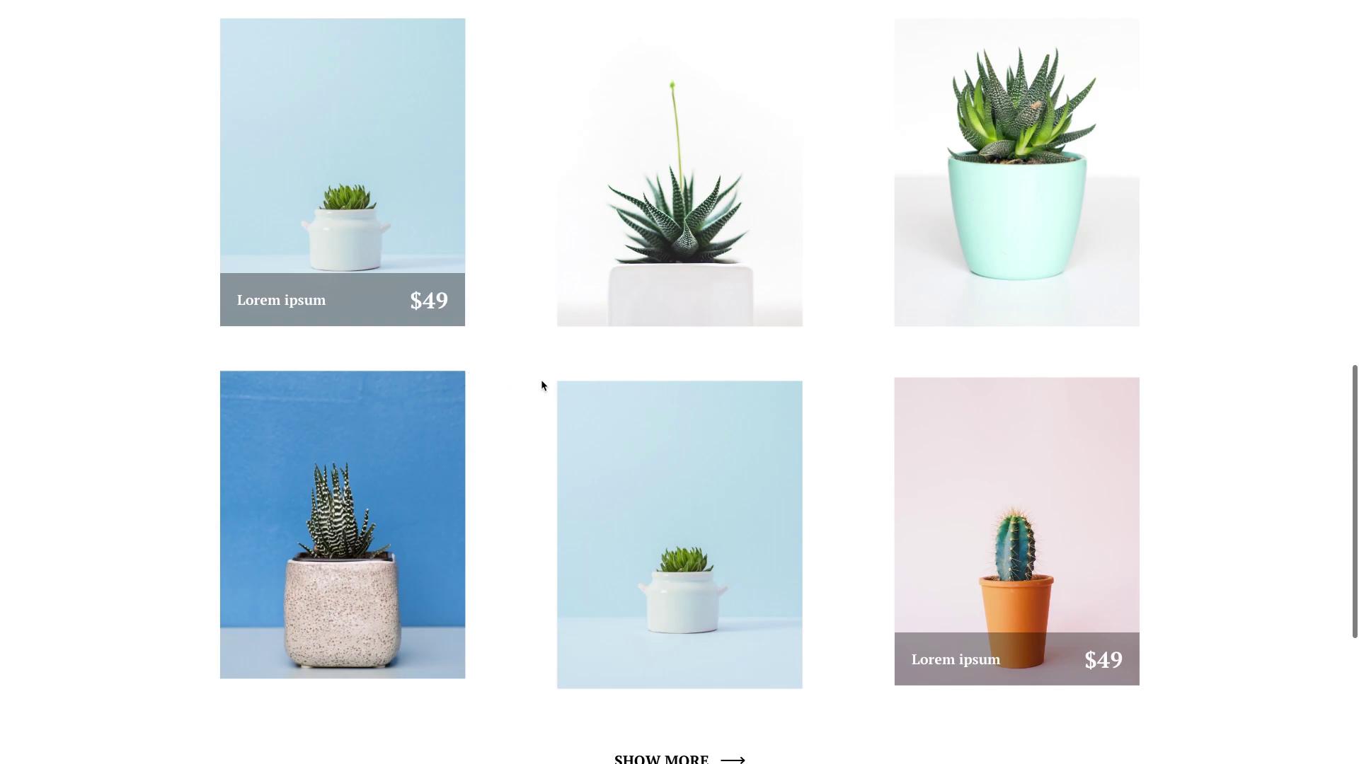
pyautogui.scroll(5, 415, 373)
pyautogui.scroll(-9, 415, 373)
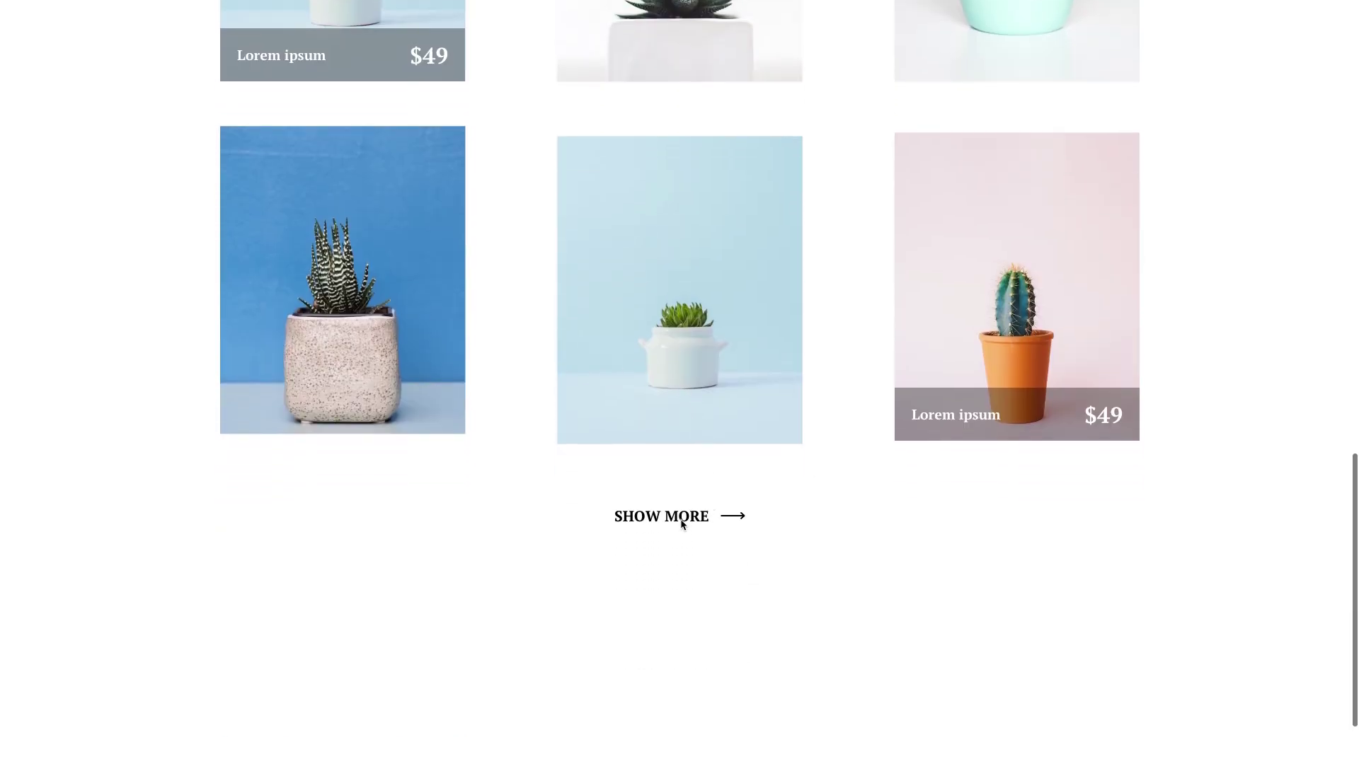
pyautogui.scroll(7, 679, 385)
pyautogui.scroll(-7, 668, 391)
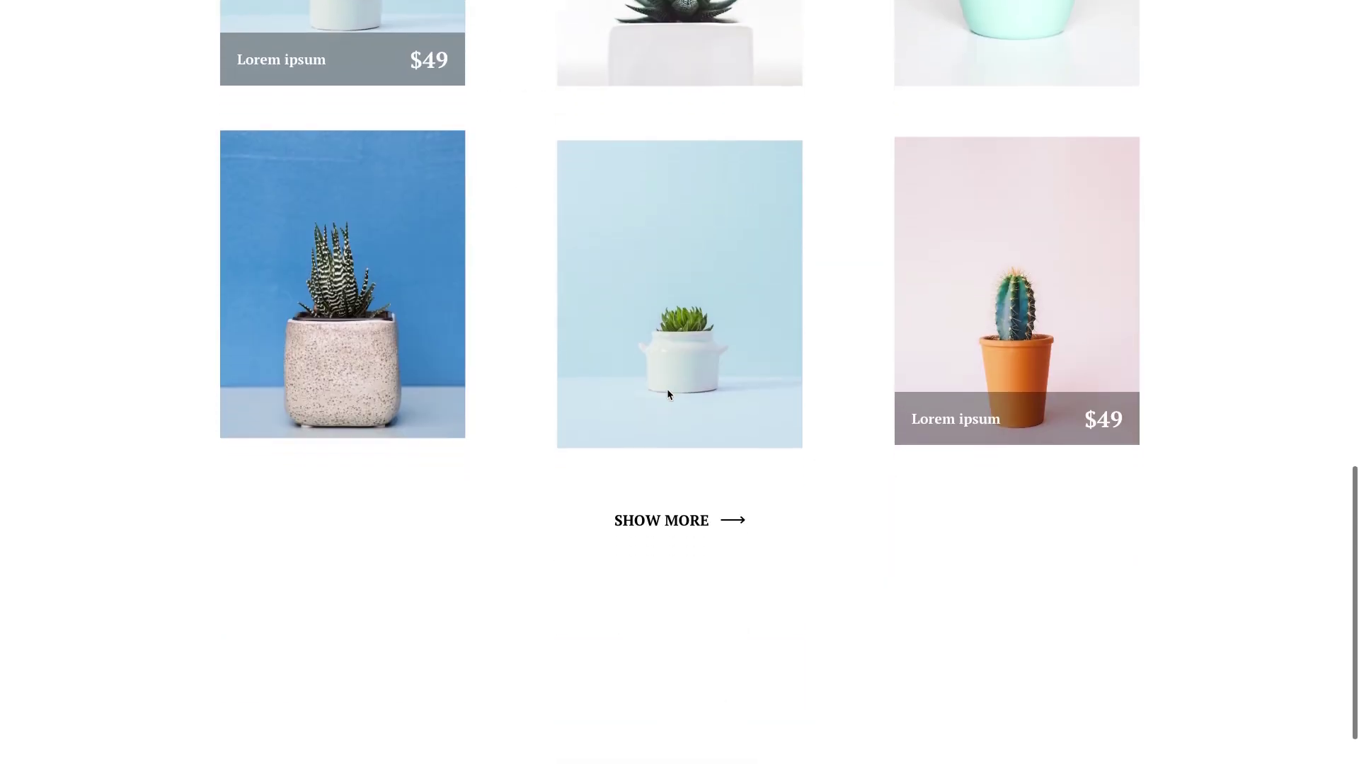
pyautogui.scroll(6, 668, 391)
pyautogui.scroll(-7, 667, 392)
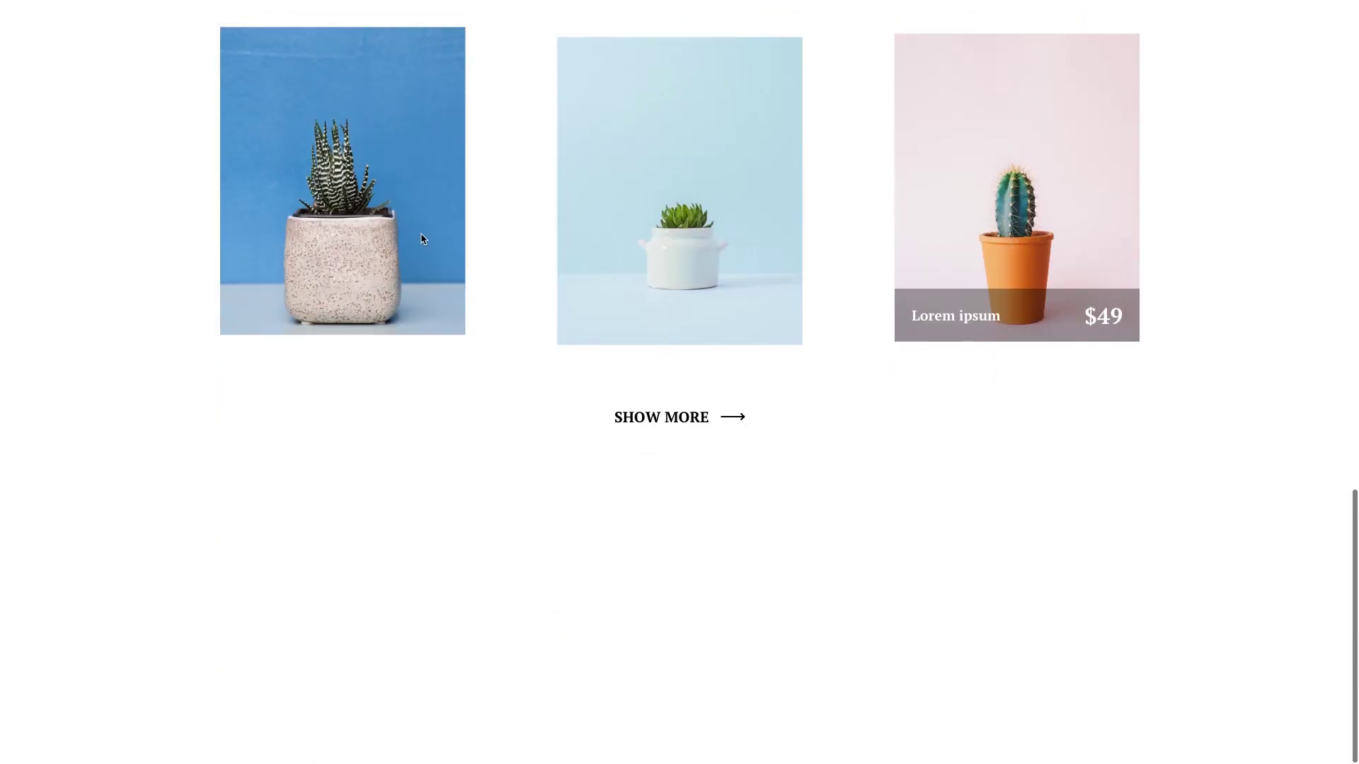
pyautogui.press('super+w')
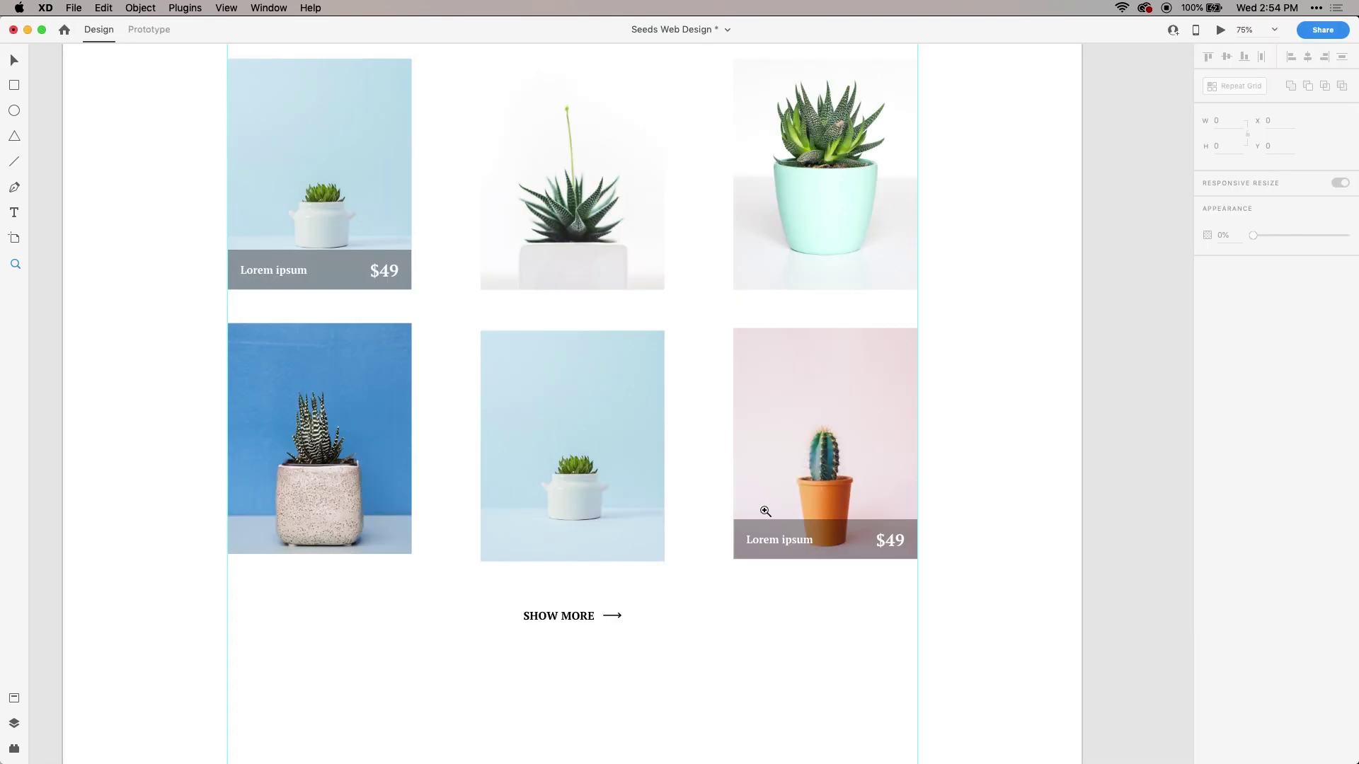
# - Group the pink cactus photo in the lower row with its "Lorem ipsum" $49 overlay bar
pyautogui.click(949, 340)
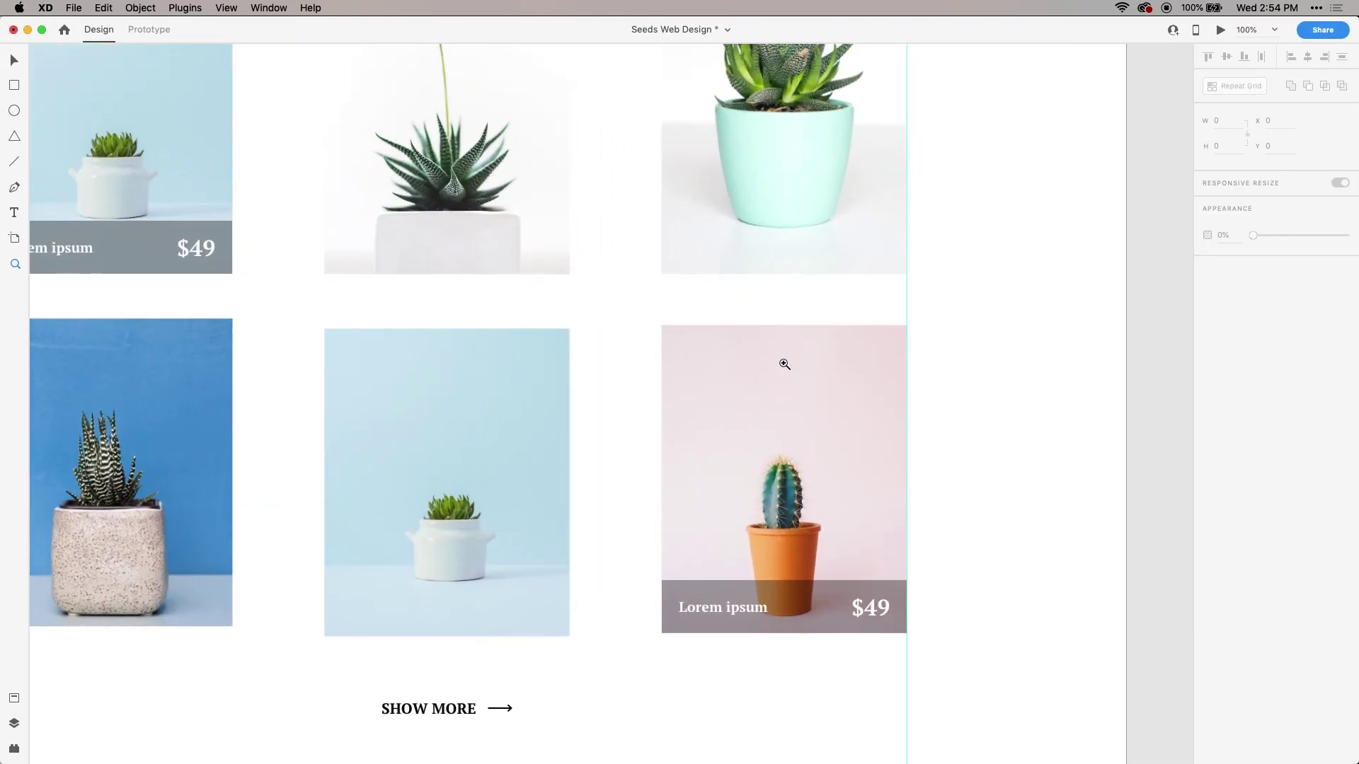
pyautogui.press('v')
pyautogui.moveTo(623, 259); pyautogui.dragTo(845, 255)
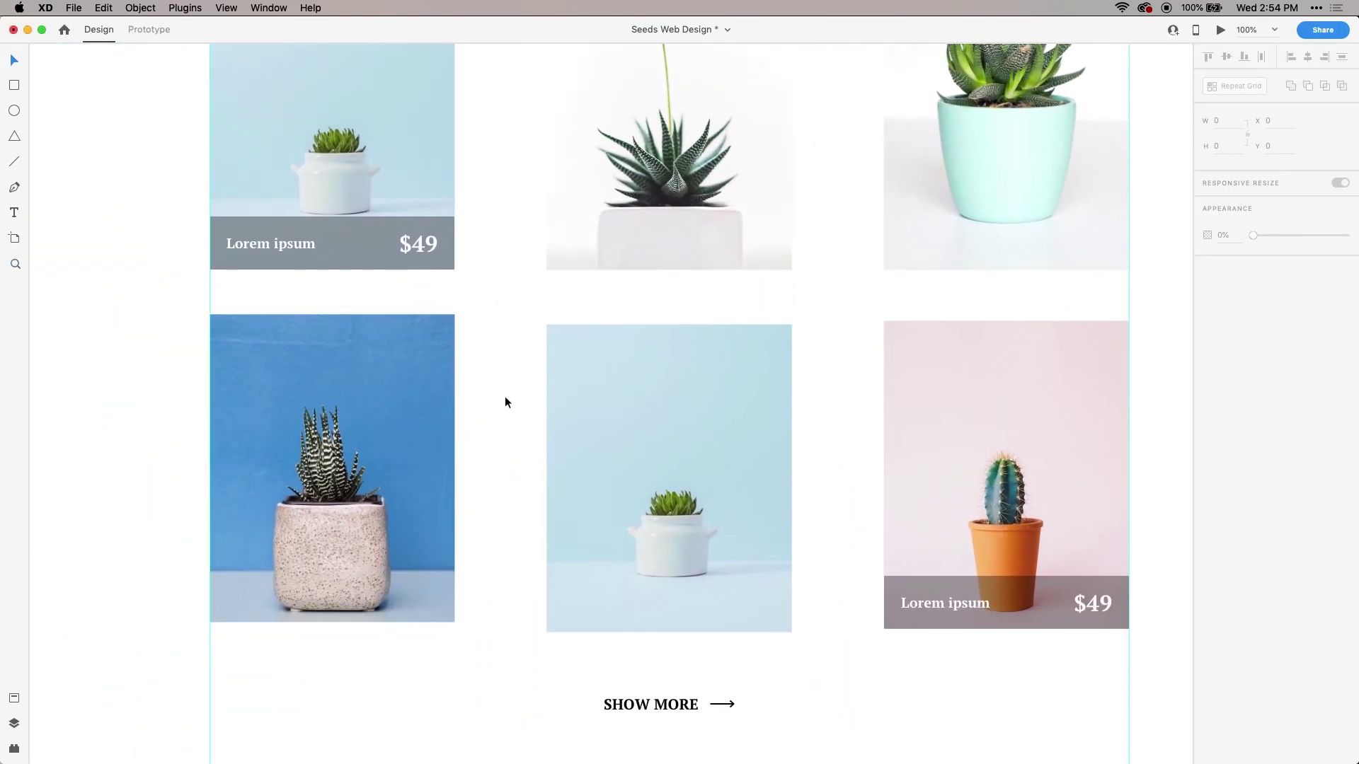
pyautogui.click(615, 393)
pyautogui.keyDown('shift'); pyautogui.click(410, 375); pyautogui.keyUp('shift')
pyautogui.keyDown('shift'); pyautogui.click(961, 409); pyautogui.keyUp('shift')
pyautogui.moveTo(1039, 635); pyautogui.dragTo(969, 560)
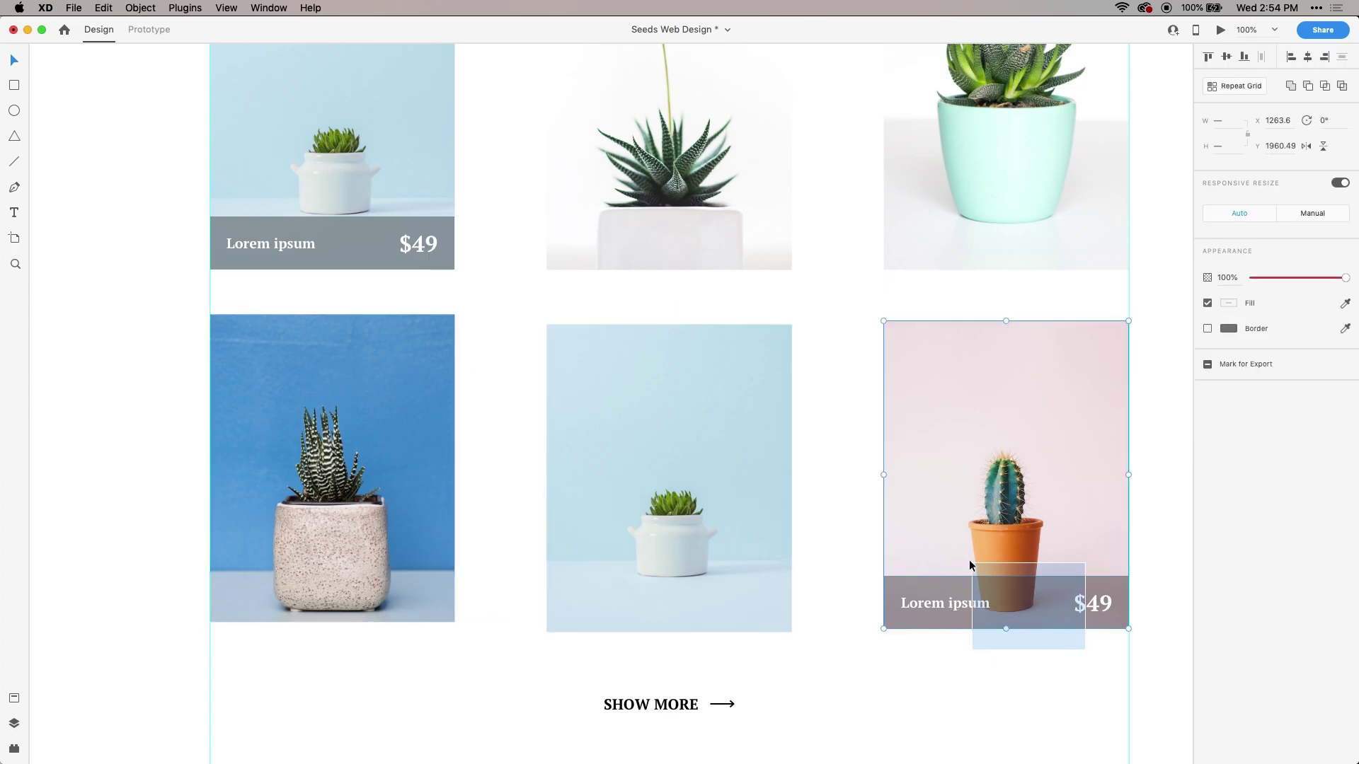
pyautogui.rightClick(1026, 618)
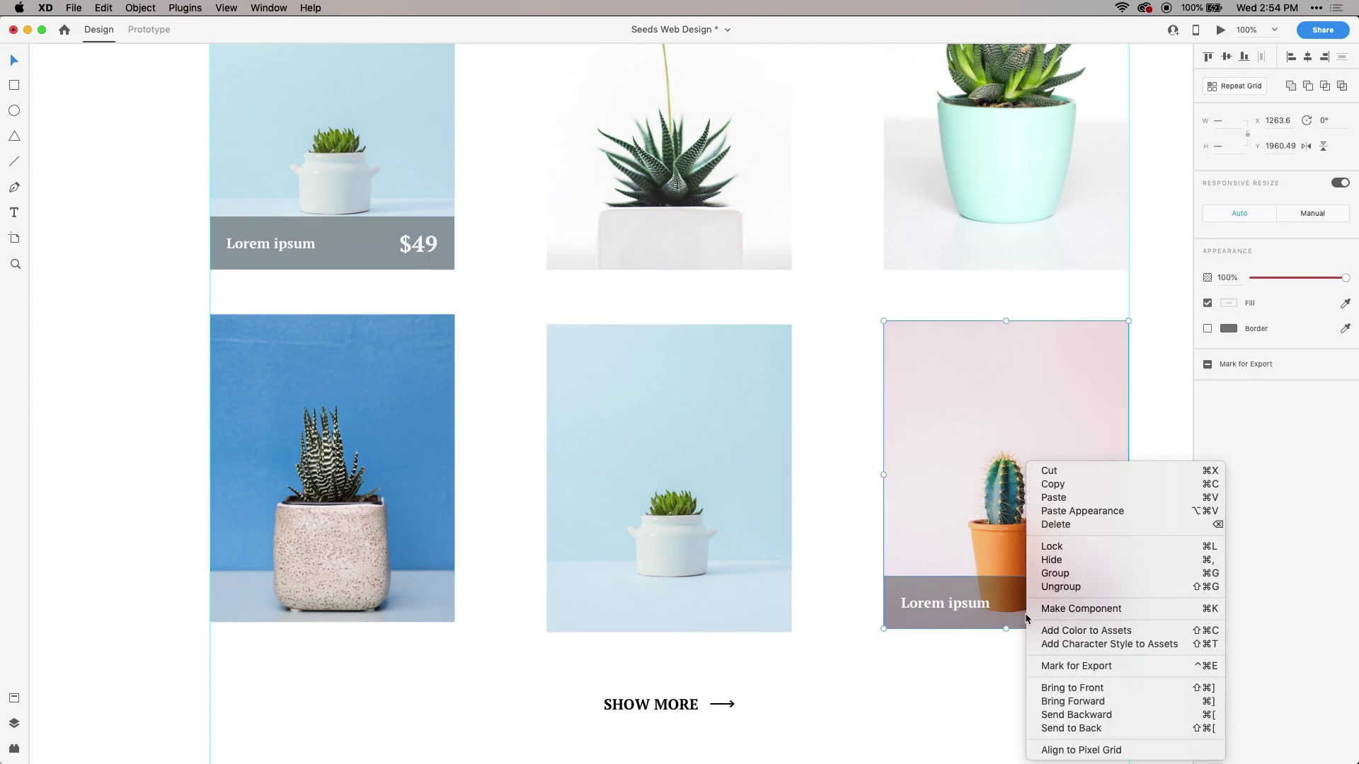
pyautogui.click(1055, 573)
# - Align the three lower-row photos by their vertical middles and move the row to about X 310, Y 1965
pyautogui.moveTo(1057, 656); pyautogui.dragTo(431, 481)
pyautogui.click(1243, 56)
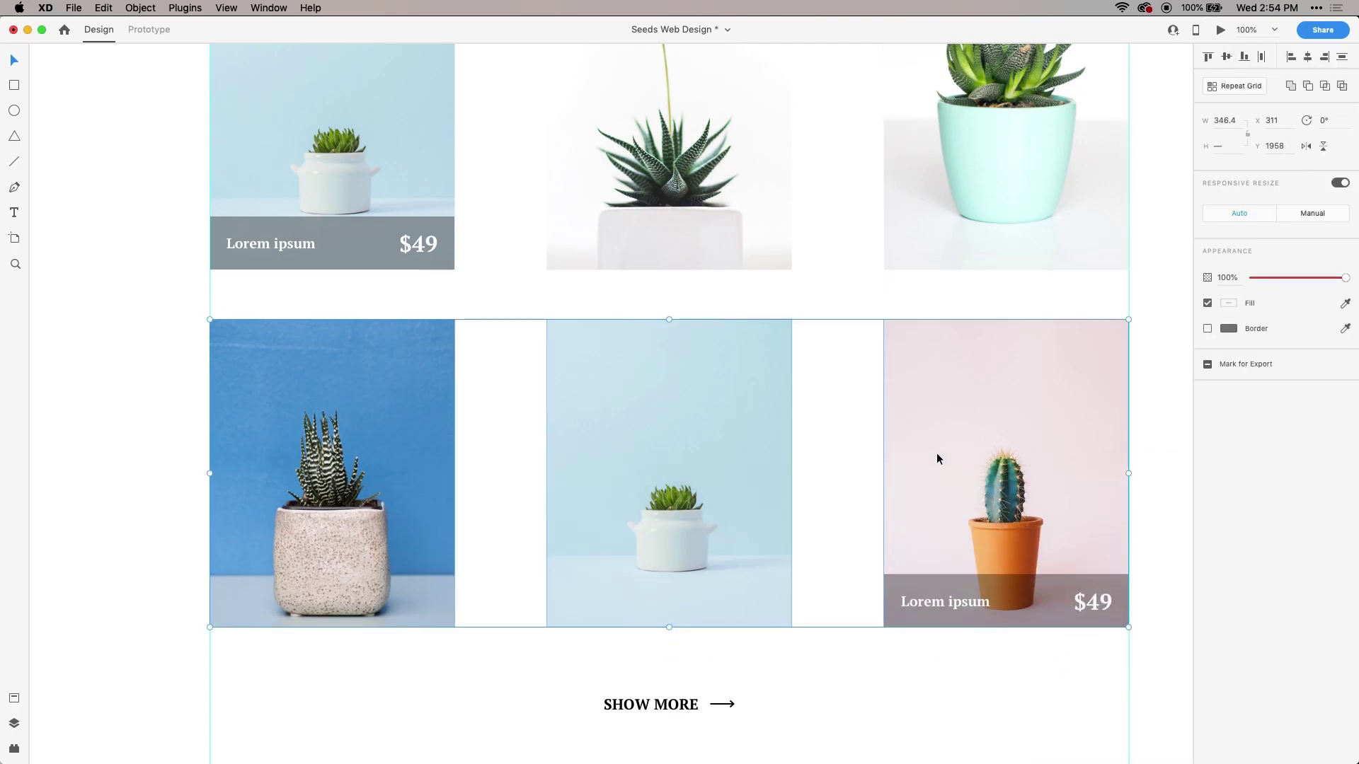
pyautogui.moveTo(993, 463); pyautogui.dragTo(992, 467)
pyautogui.moveTo(992, 467); pyautogui.dragTo(992, 467)
pyautogui.scroll(5, 1031, 388)
pyautogui.scroll(-3, 1013, 564)
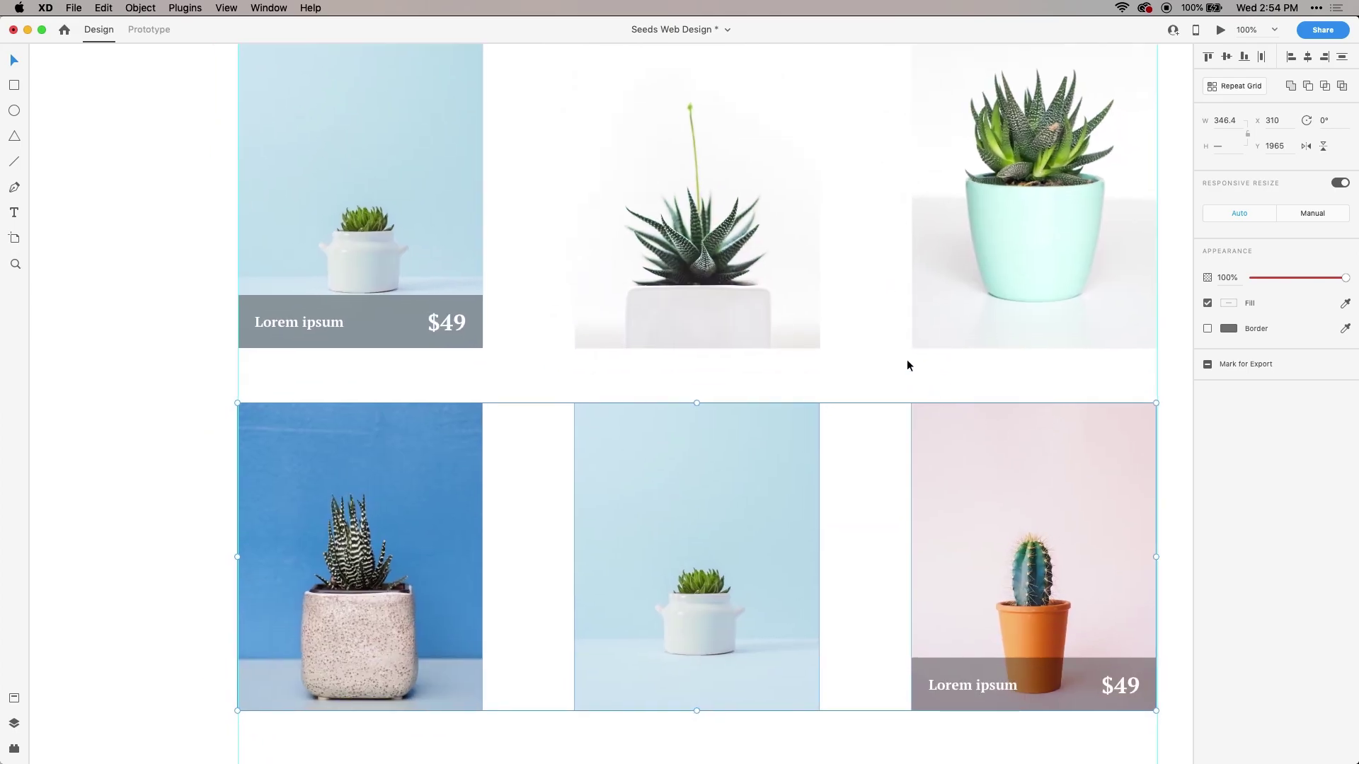
pyautogui.click(863, 342)
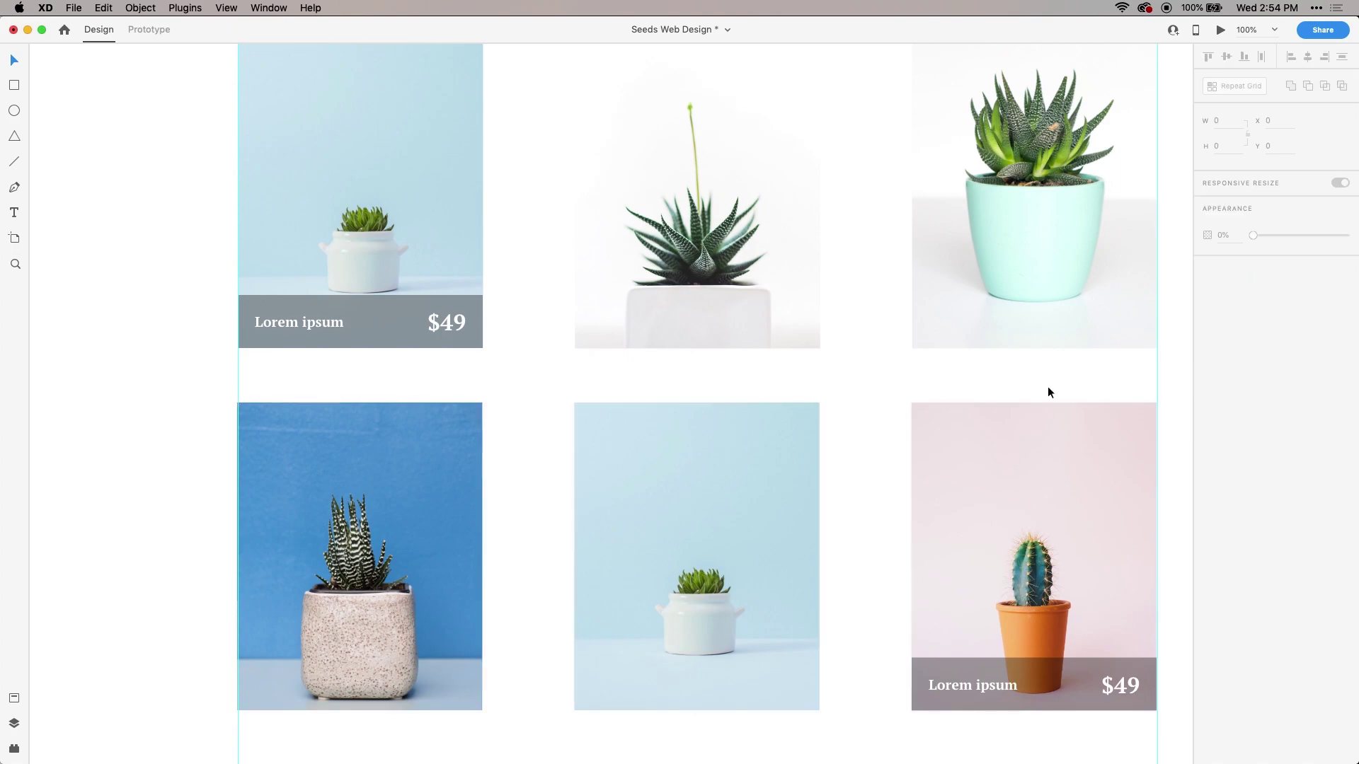
# - Move the lower row of three photos down to about X 311, Y 1997, widening the gap between the rows
pyautogui.moveTo(713, 365); pyautogui.dragTo(1104, 392)
pyautogui.moveTo(848, 271); pyautogui.dragTo(901, 510)
pyautogui.moveTo(996, 506); pyautogui.dragTo(1024, 411)
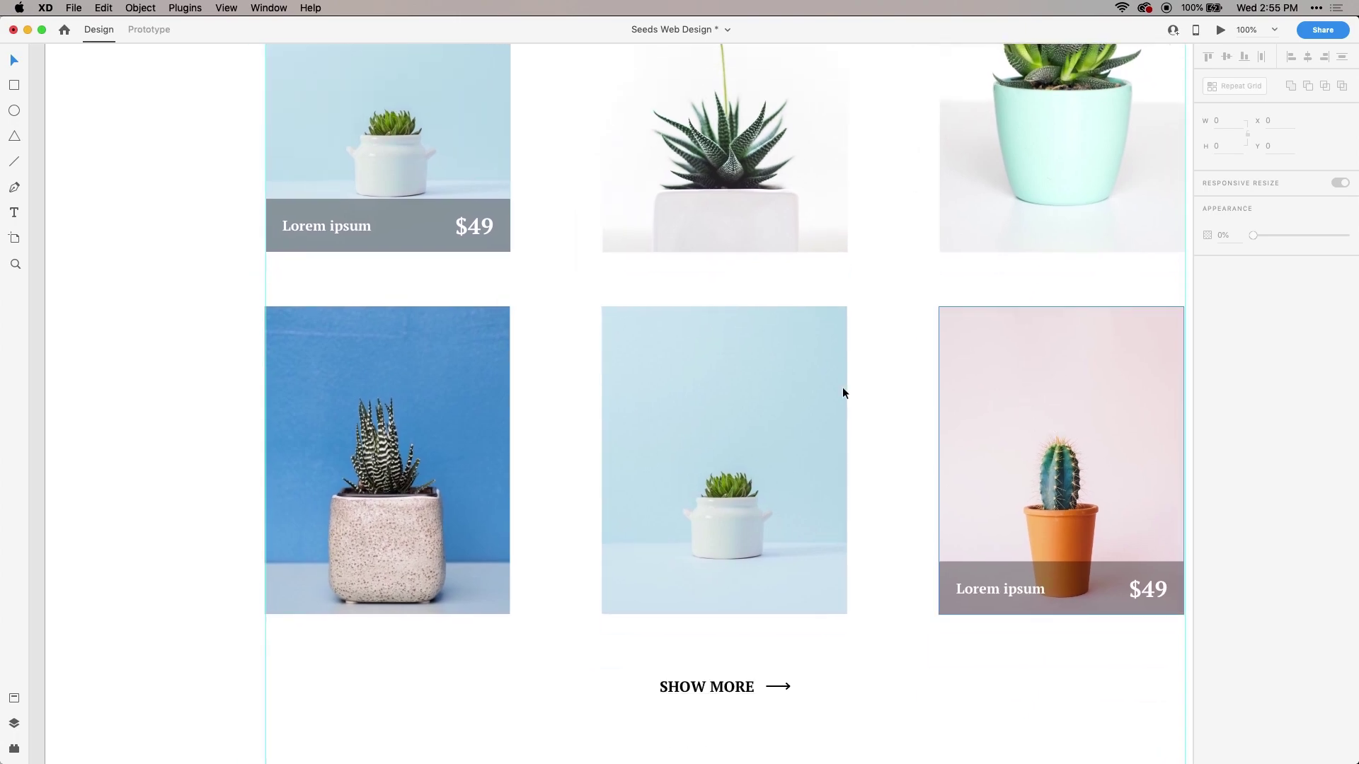
pyautogui.moveTo(501, 285); pyautogui.dragTo(1033, 411)
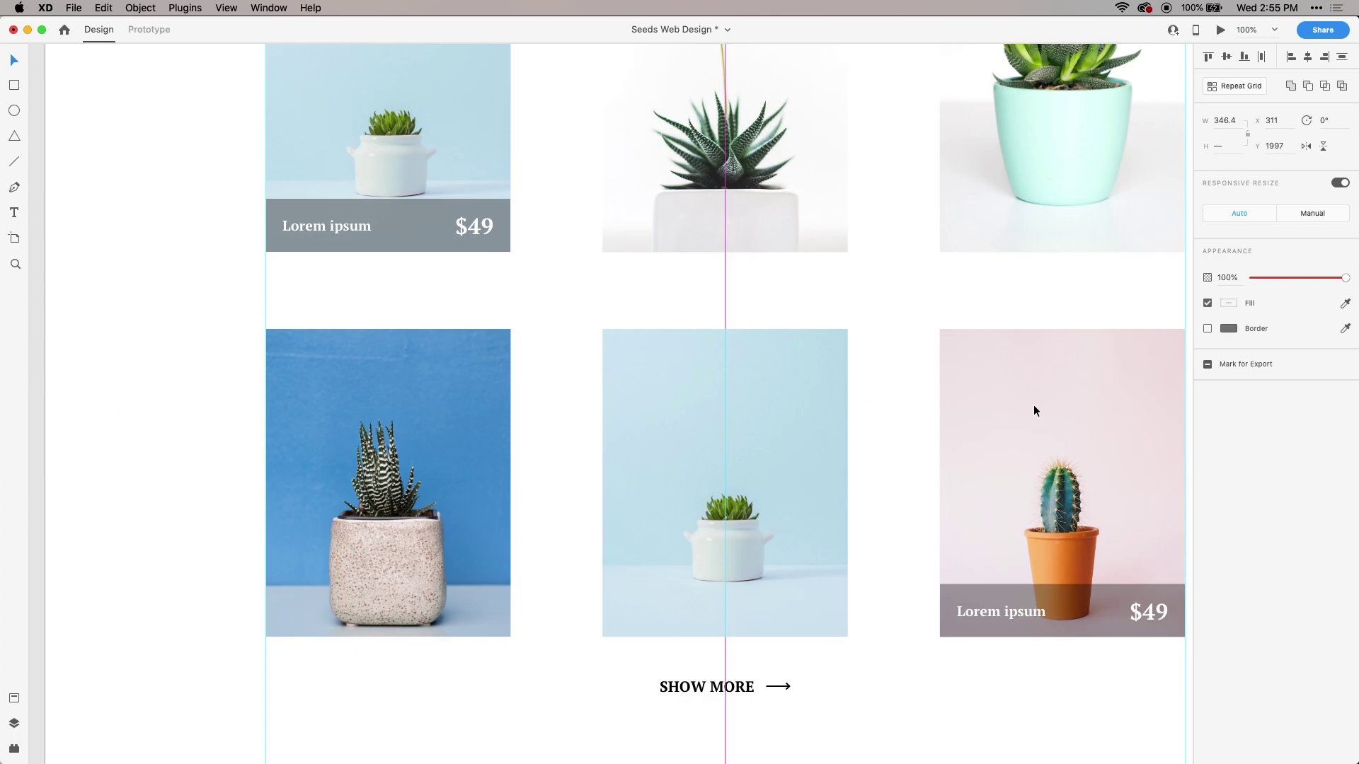
pyautogui.press('Escape')
pyautogui.scroll(5, 1031, 401)
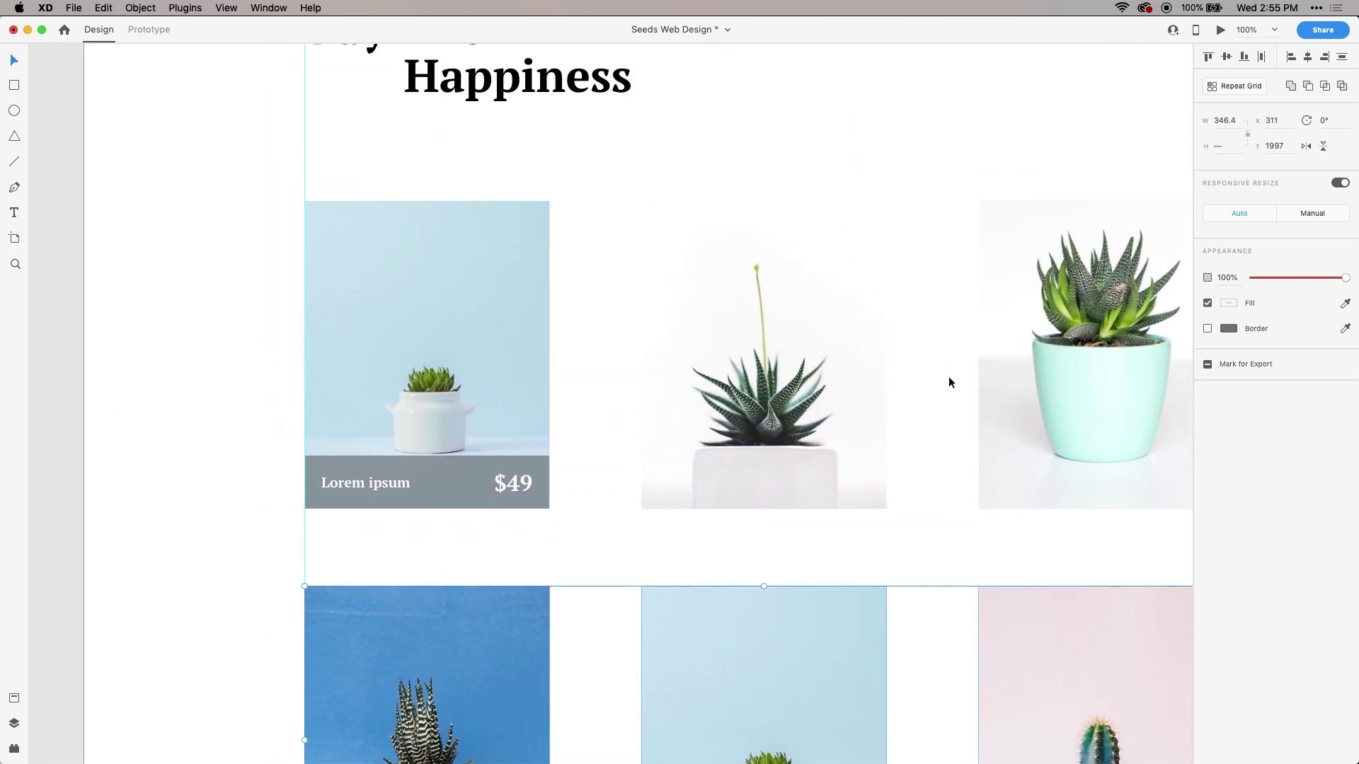
pyautogui.moveTo(955, 285); pyautogui.dragTo(936, 343)
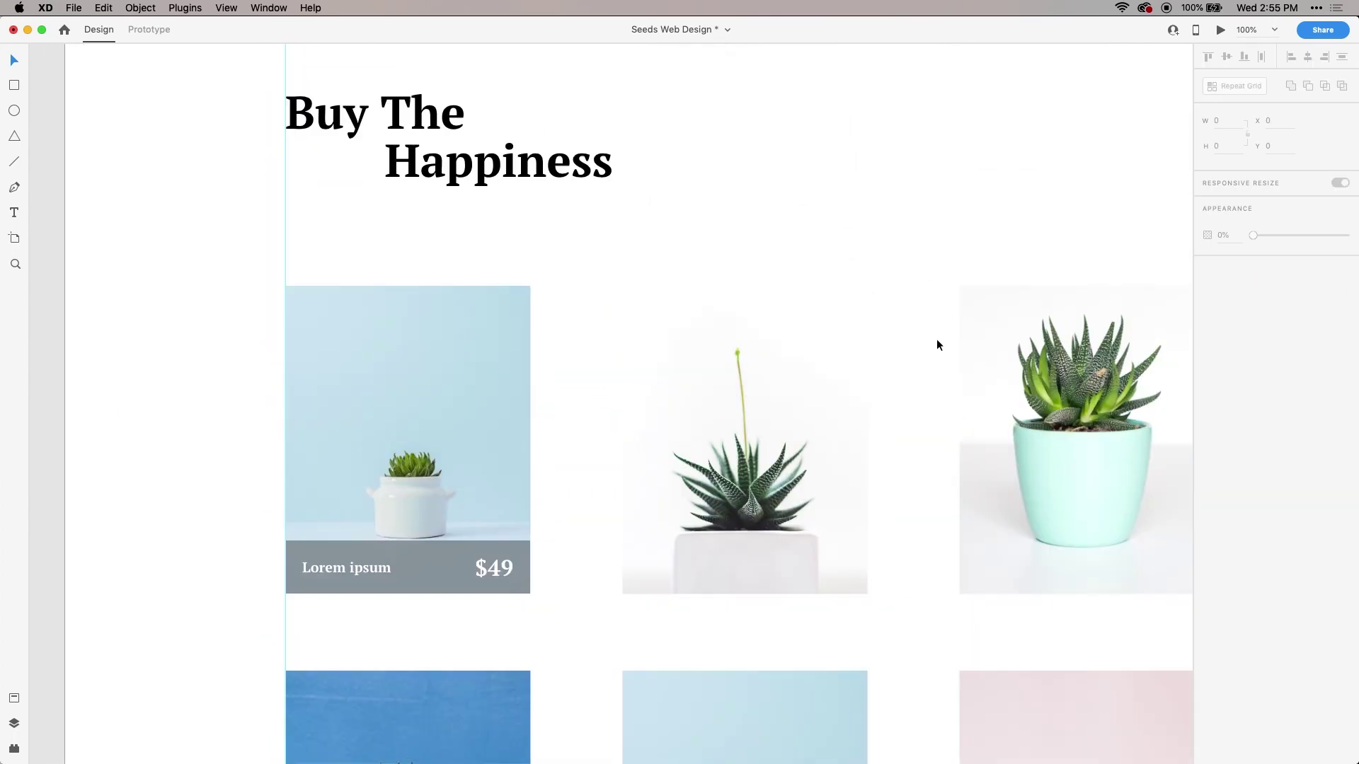
# - Preview the page full screen again and check the widened row gap against the heading and hero section
pyautogui.click(1220, 30)
pyautogui.scroll(-4, 180, 65)
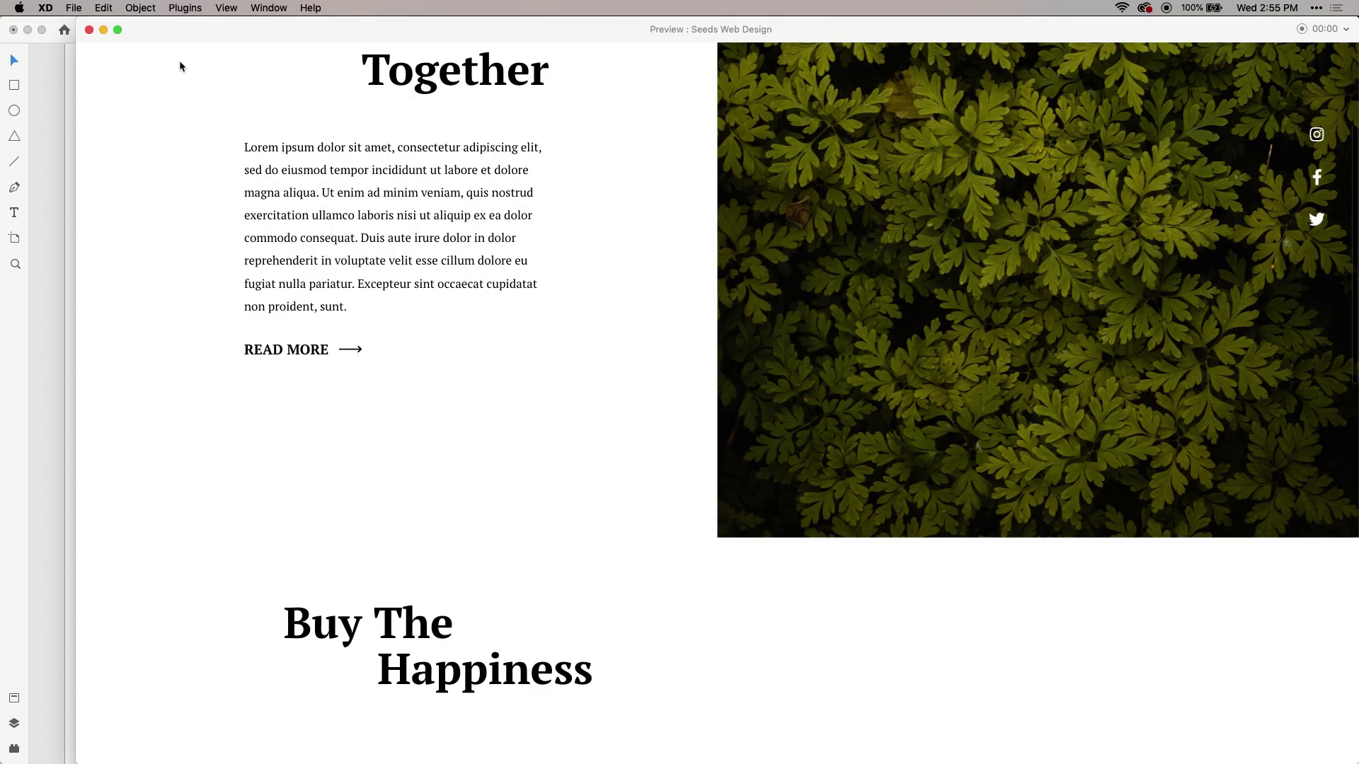
pyautogui.click(117, 30)
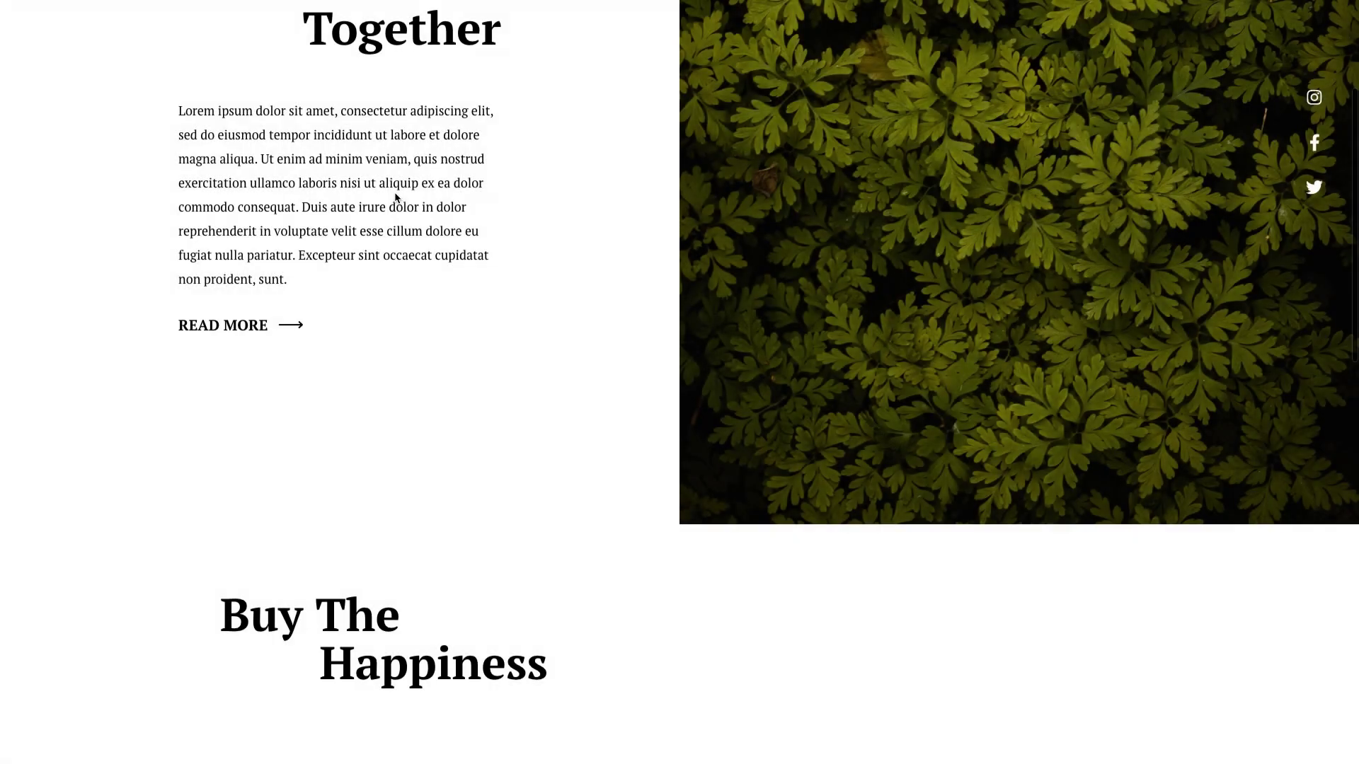
pyautogui.scroll(-9, 445, 219)
pyautogui.scroll(-6, 447, 218)
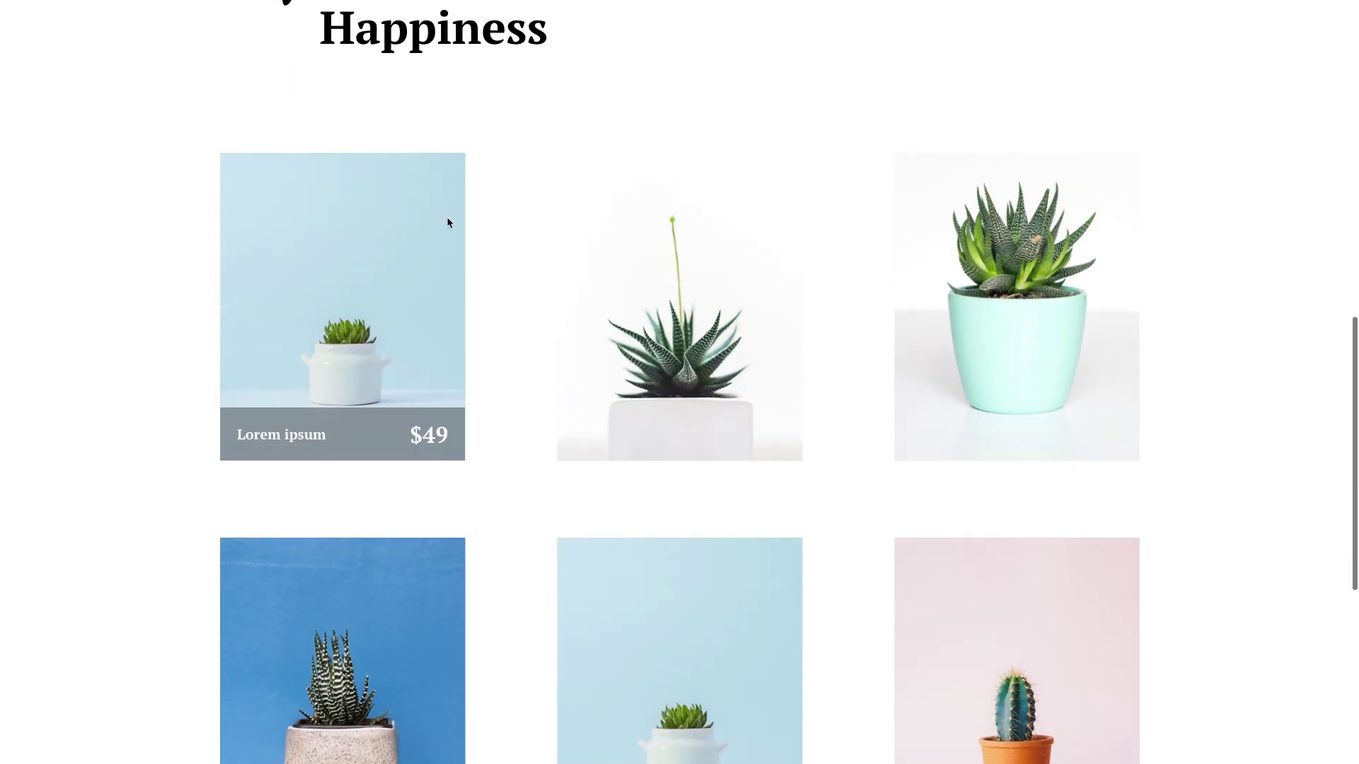
pyautogui.scroll(7, 447, 223)
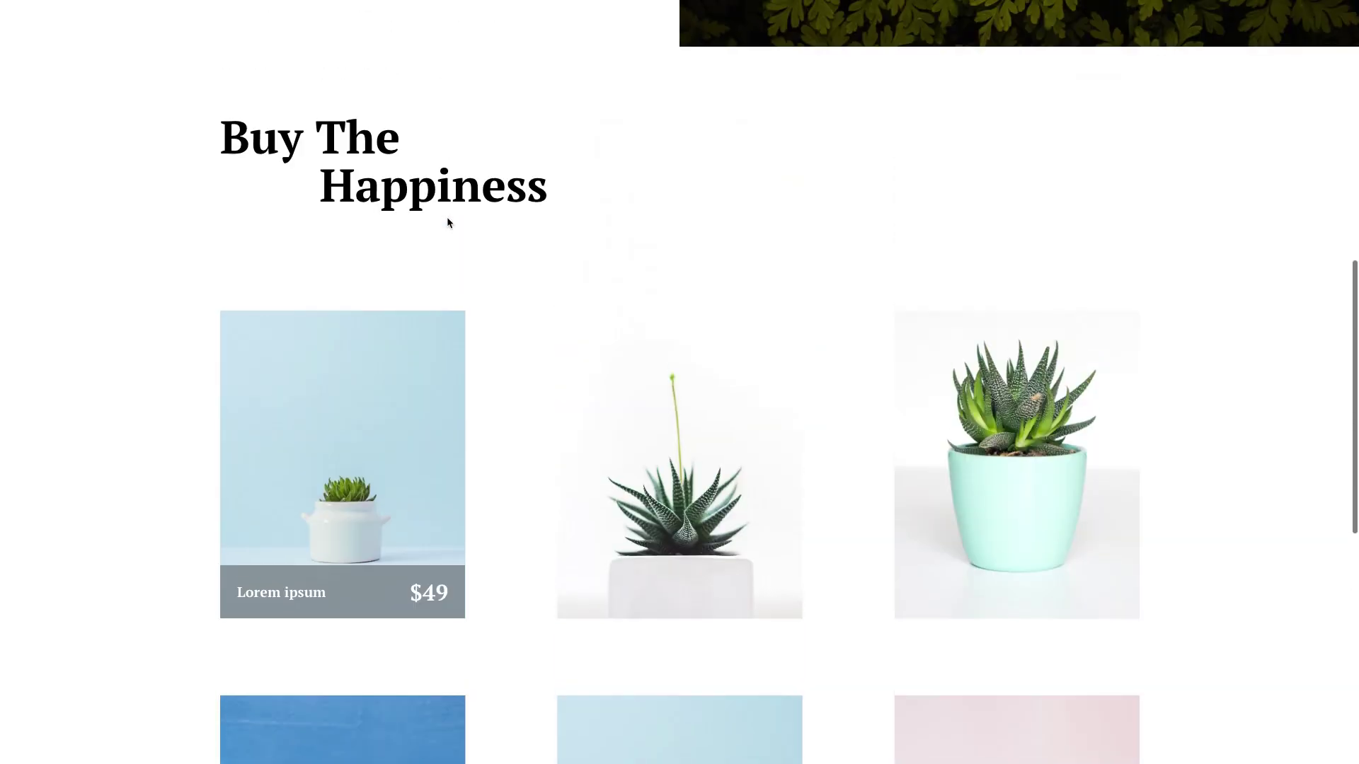
pyautogui.scroll(-4, 448, 221)
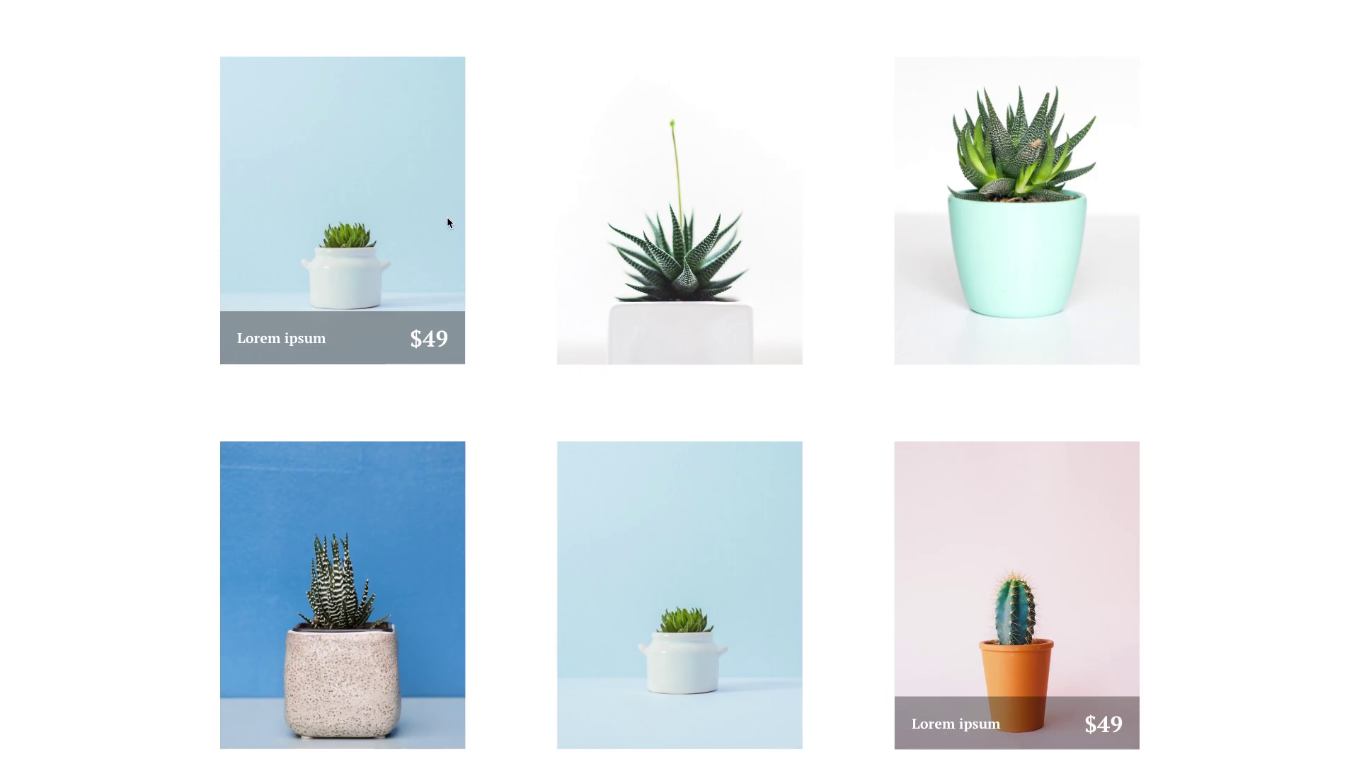
pyautogui.scroll(-4, 447, 221)
pyautogui.scroll(8, 449, 233)
pyautogui.scroll(10, 450, 233)
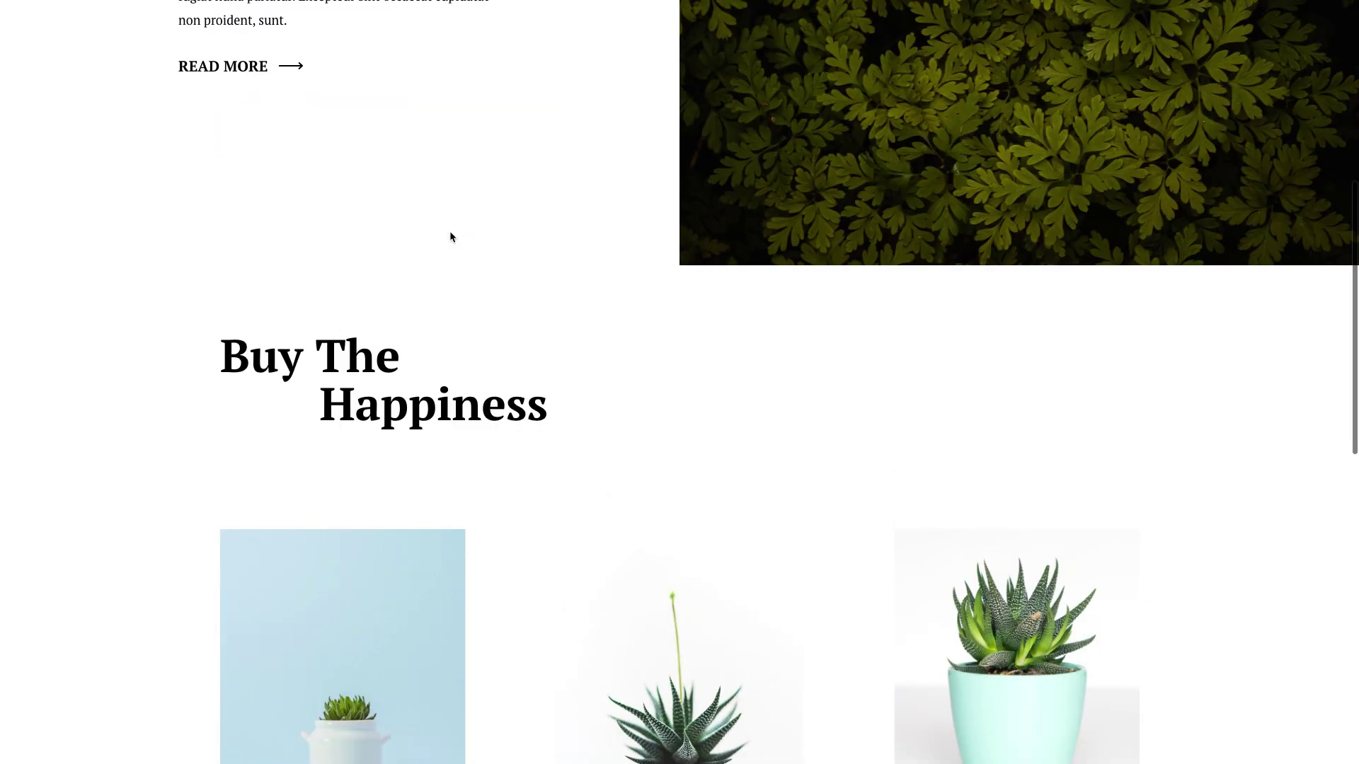
pyautogui.scroll(-16, 450, 233)
pyautogui.scroll(9, 450, 233)
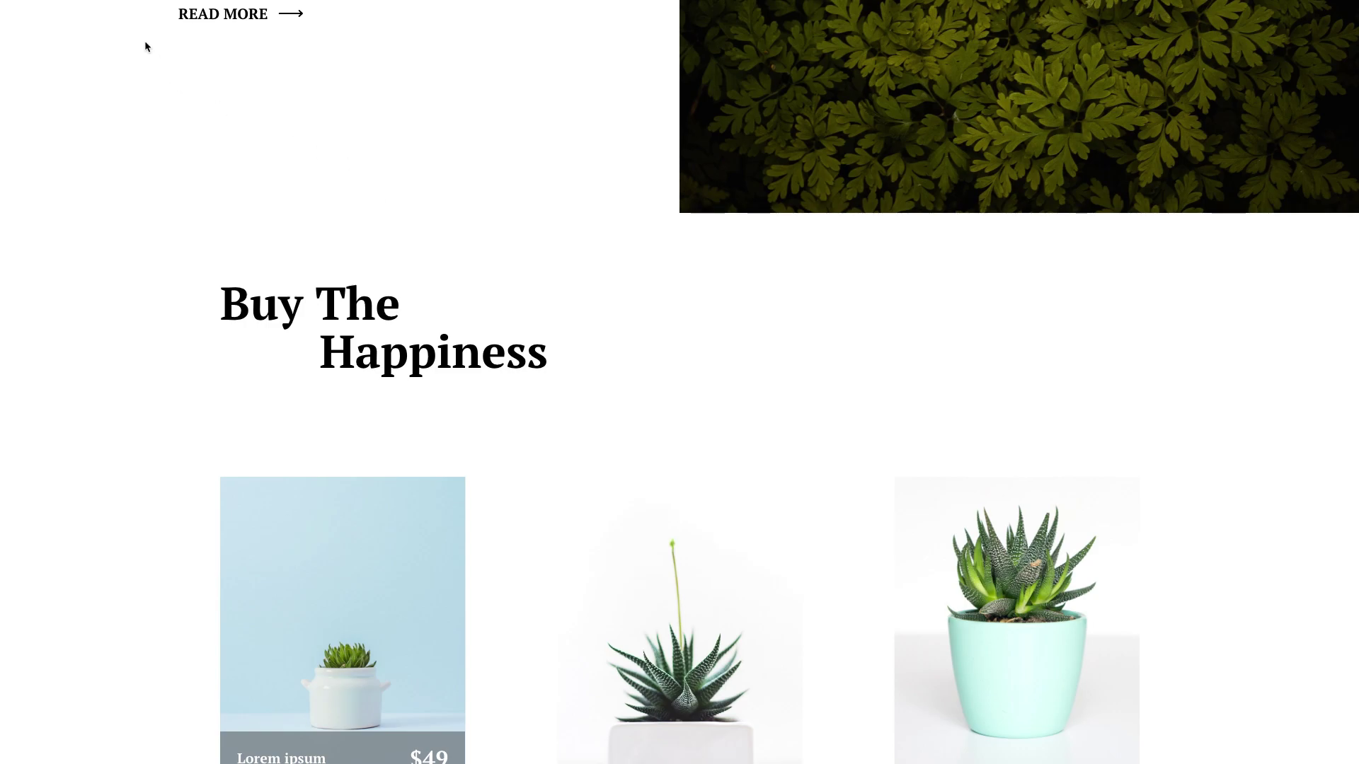
pyautogui.moveTo(64, 4)
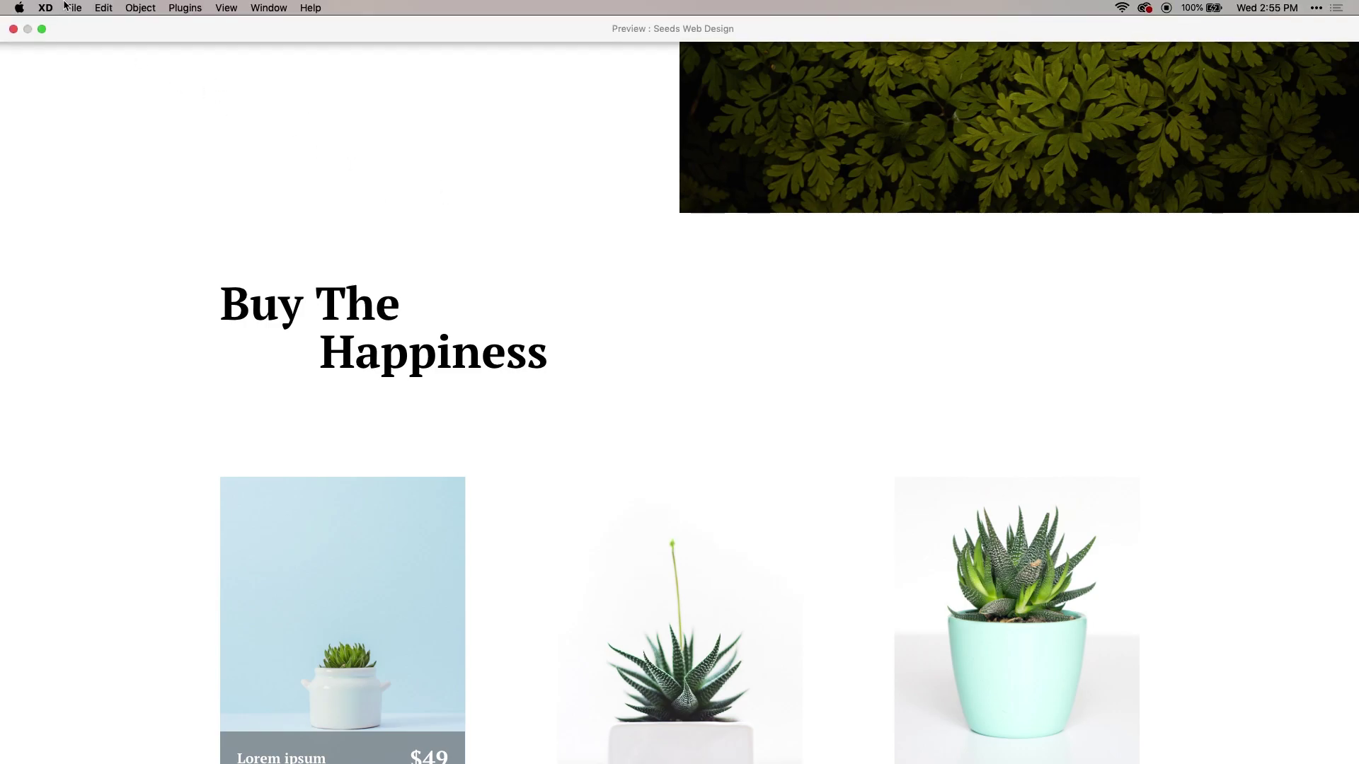
pyautogui.click(13, 29)
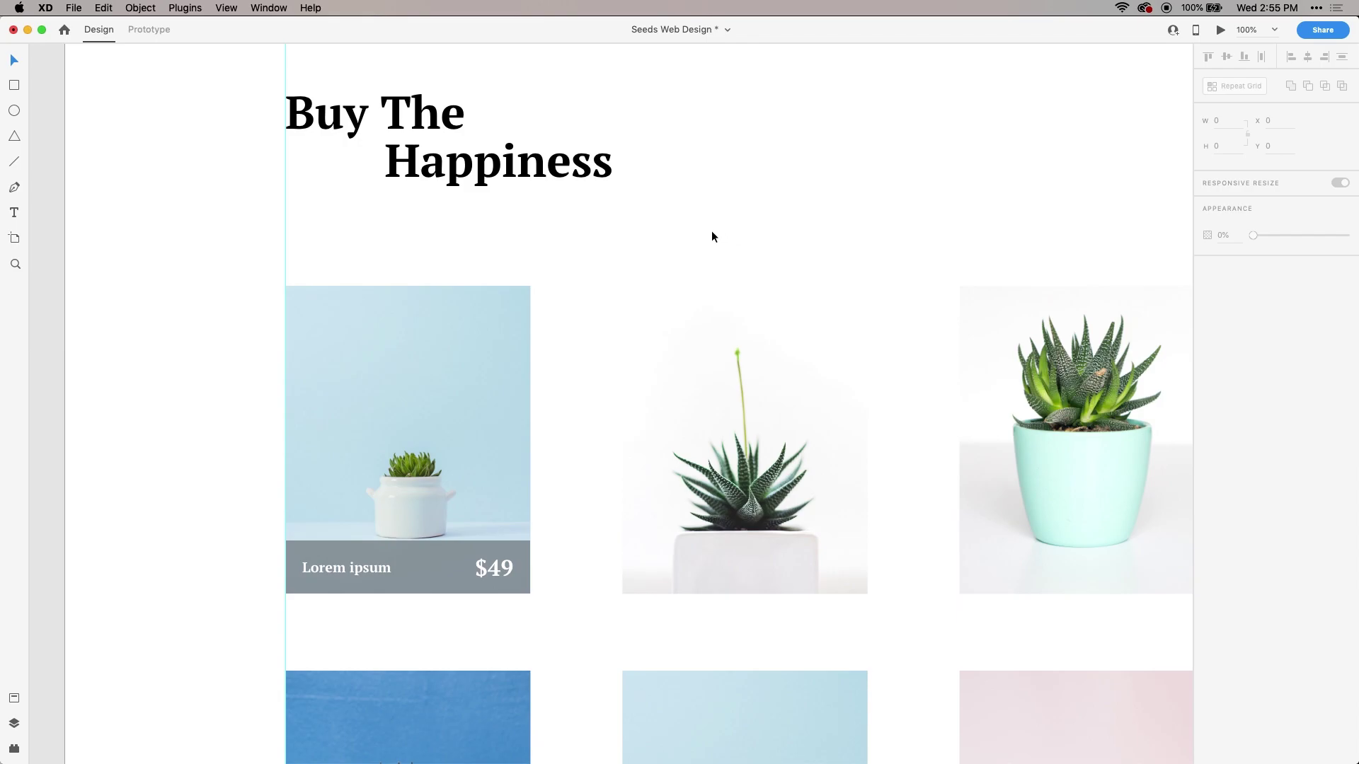
# - Review the overall artboard layout from the hero section down to the product grid
pyautogui.moveTo(803, 538); pyautogui.dragTo(748, 447)
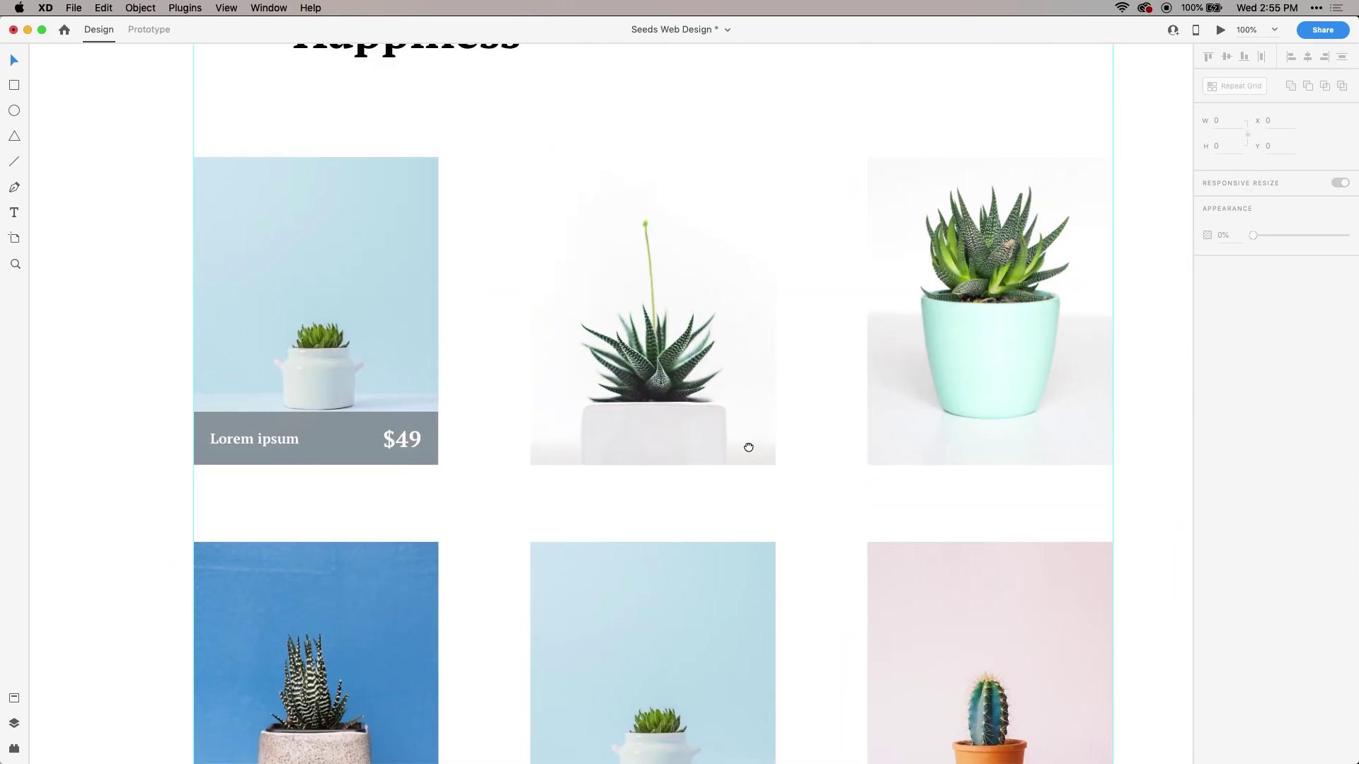
pyautogui.keyDown('alt'); pyautogui.click(785, 412); pyautogui.keyUp('alt')
pyautogui.keyDown('alt'); pyautogui.click(785, 413); pyautogui.keyUp('alt')
pyautogui.moveTo(789, 340); pyautogui.dragTo(709, 506)
pyautogui.press('v')
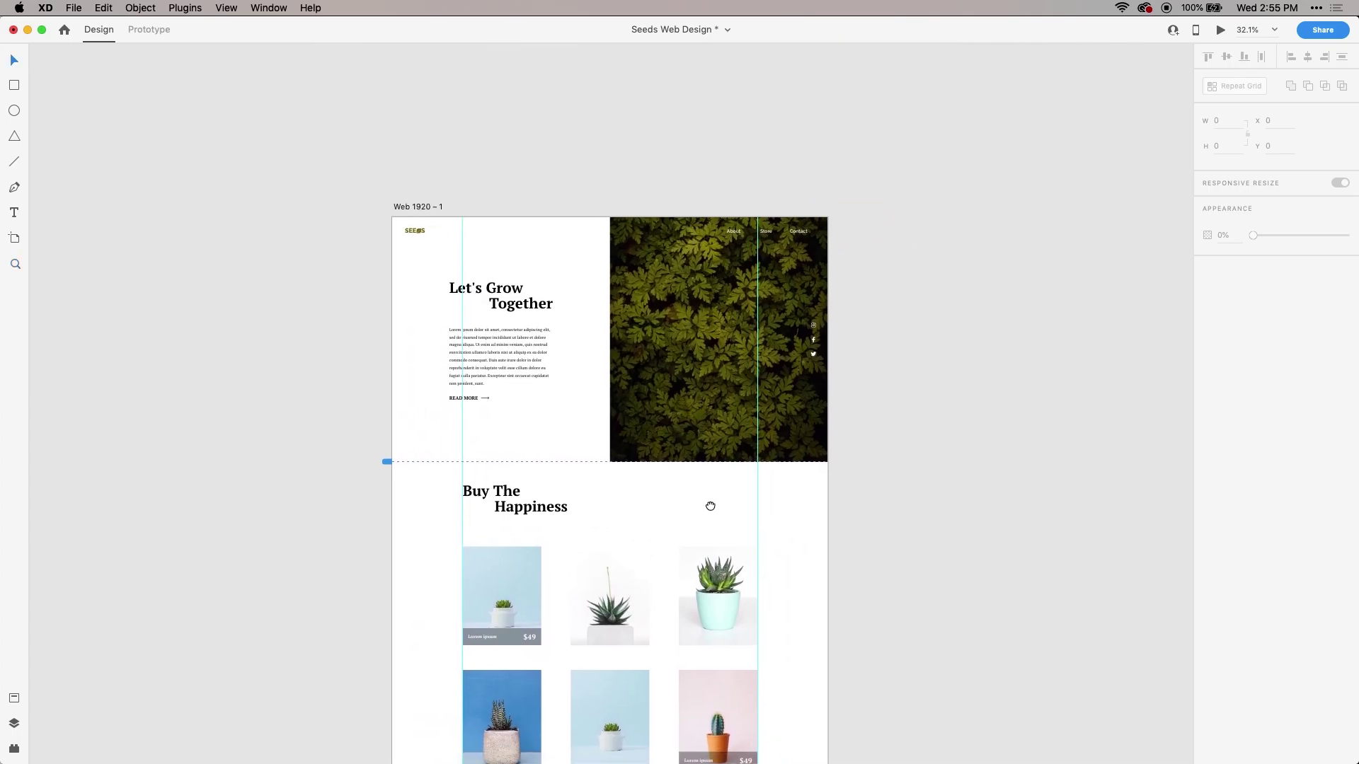
pyautogui.moveTo(725, 571); pyautogui.dragTo(768, 502)
pyautogui.scroll(5, 768, 502)
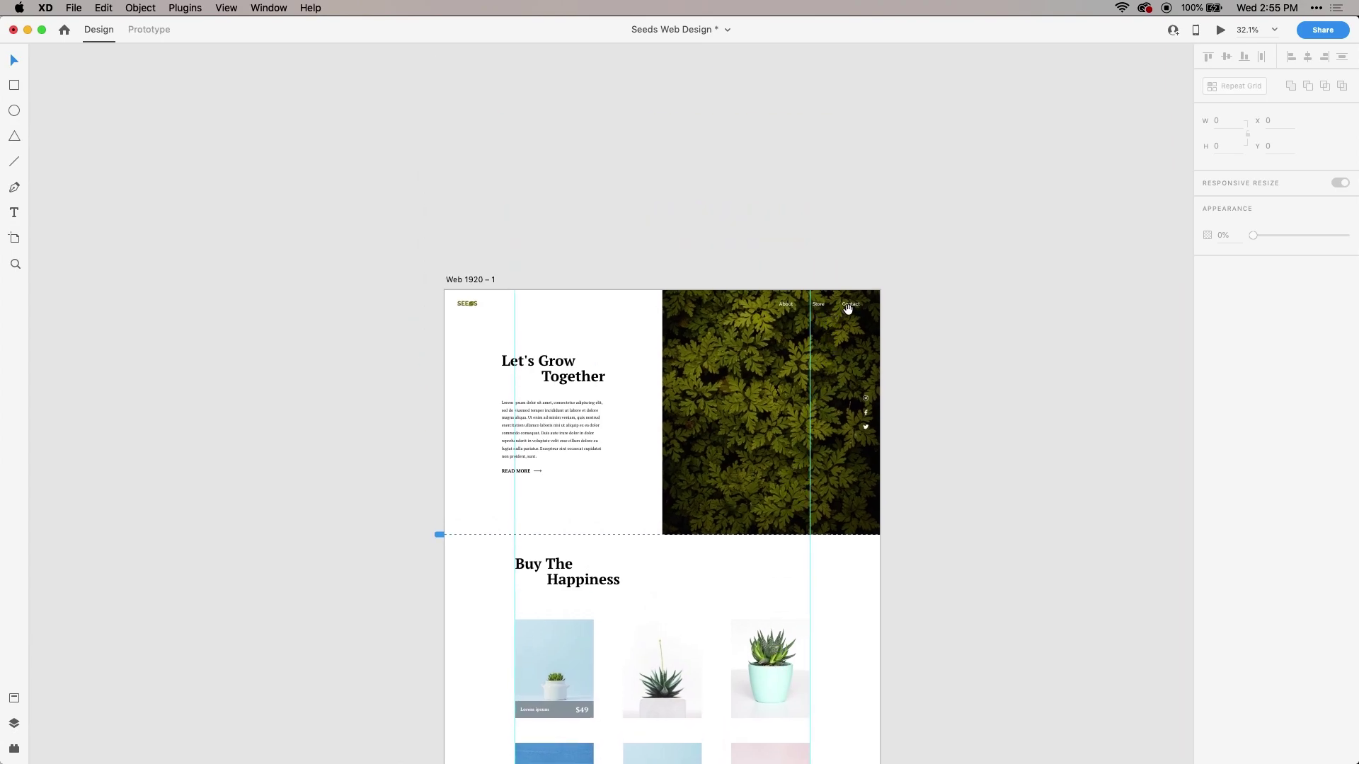
# - Shorten the Web 1920 – 1 artboard to a height of about 2633, ending its lower edge just below the "SHOW MORE" link
pyautogui.moveTo(731, 658); pyautogui.dragTo(801, 413)
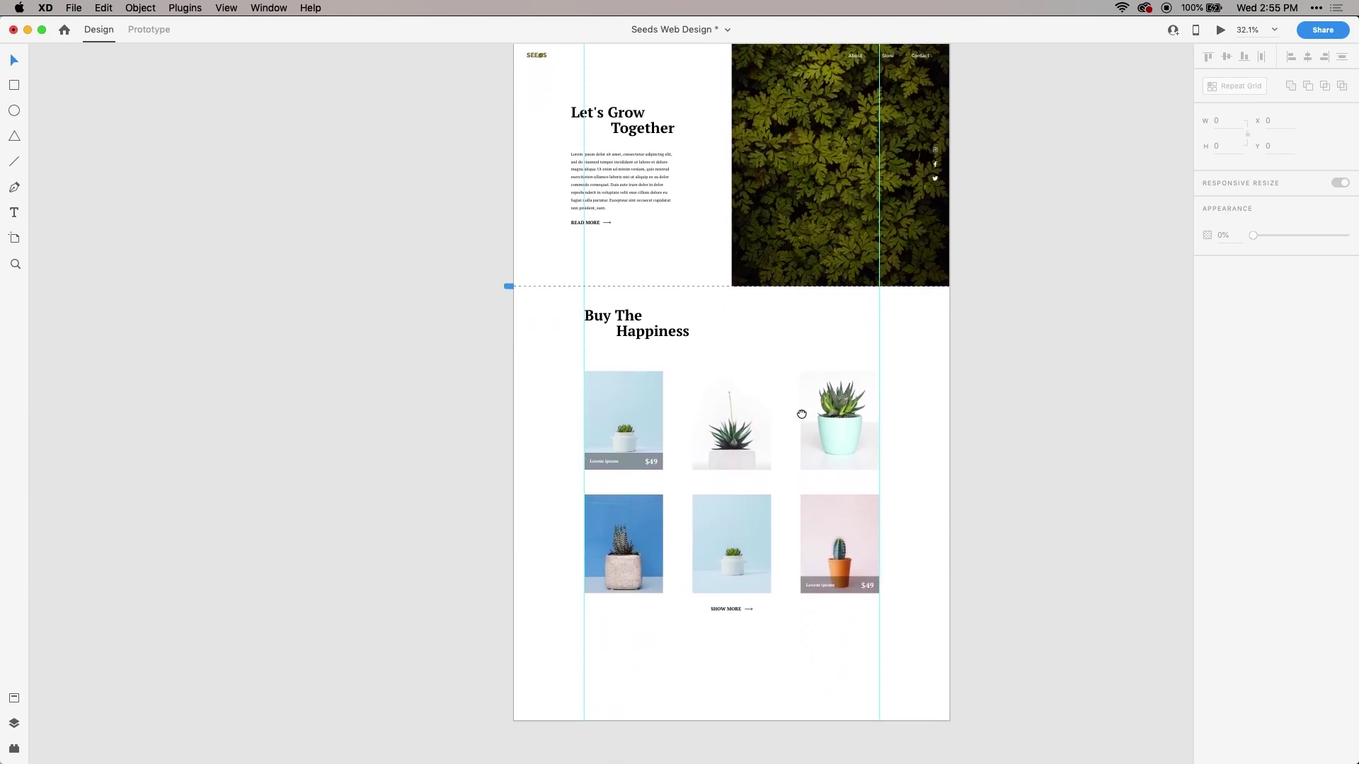
pyautogui.press('z')
pyautogui.scroll(1, 792, 549)
pyautogui.click(791, 549)
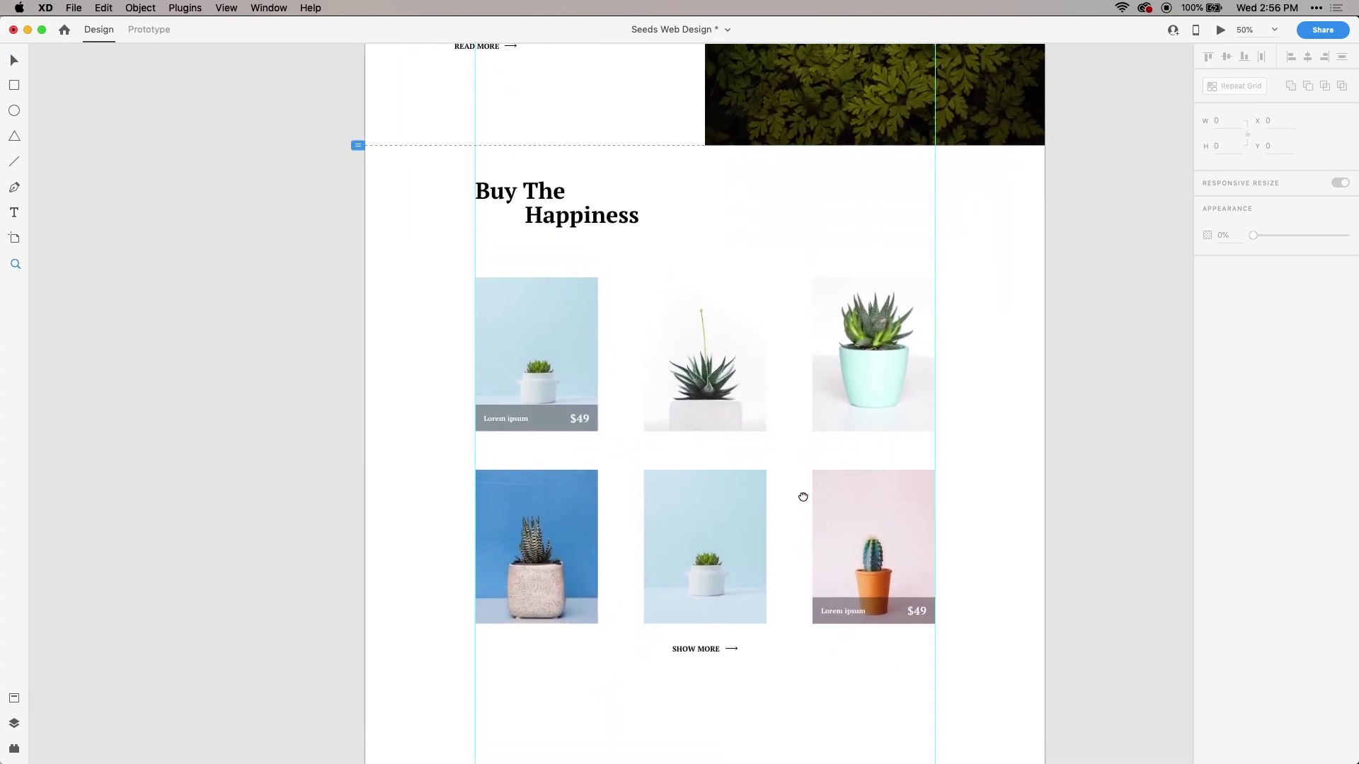
pyautogui.scroll(-3, 804, 708)
pyautogui.press('v')
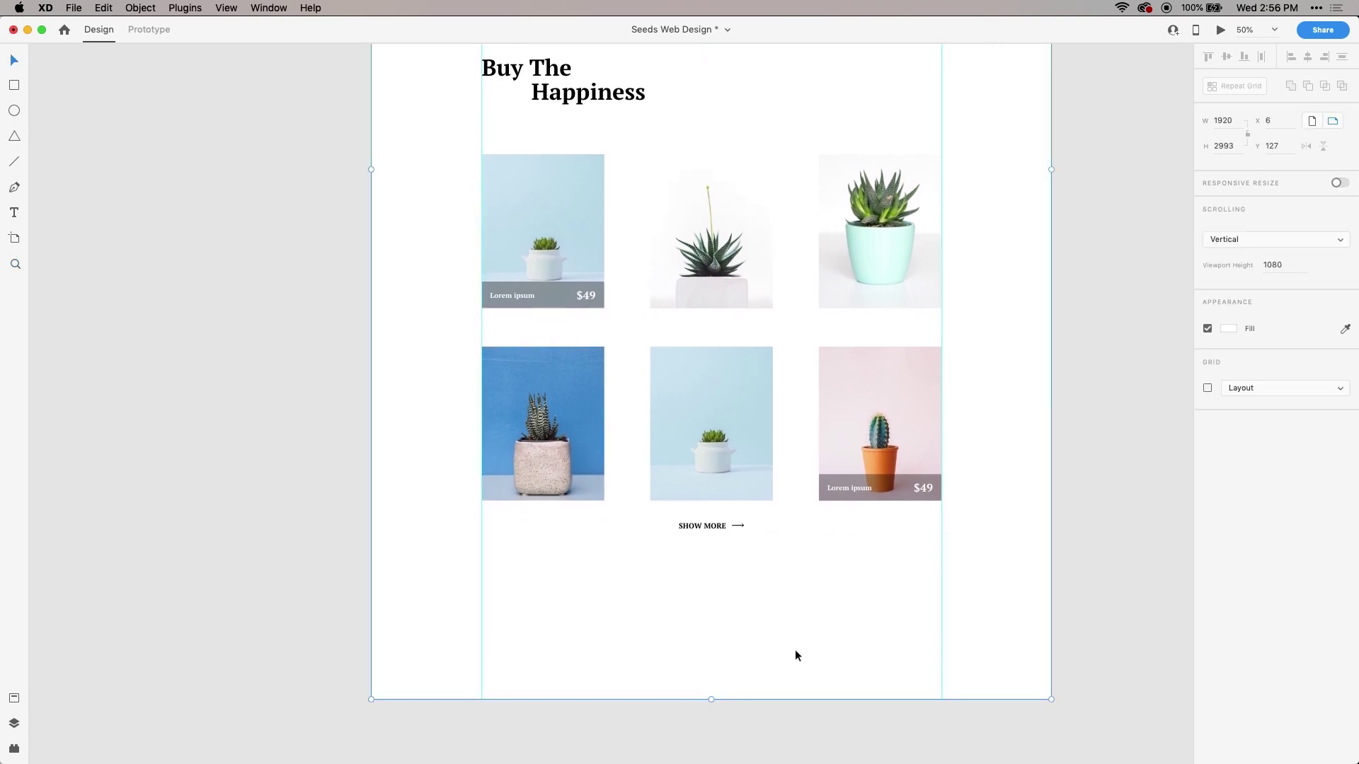
pyautogui.moveTo(715, 698); pyautogui.dragTo(721, 572)
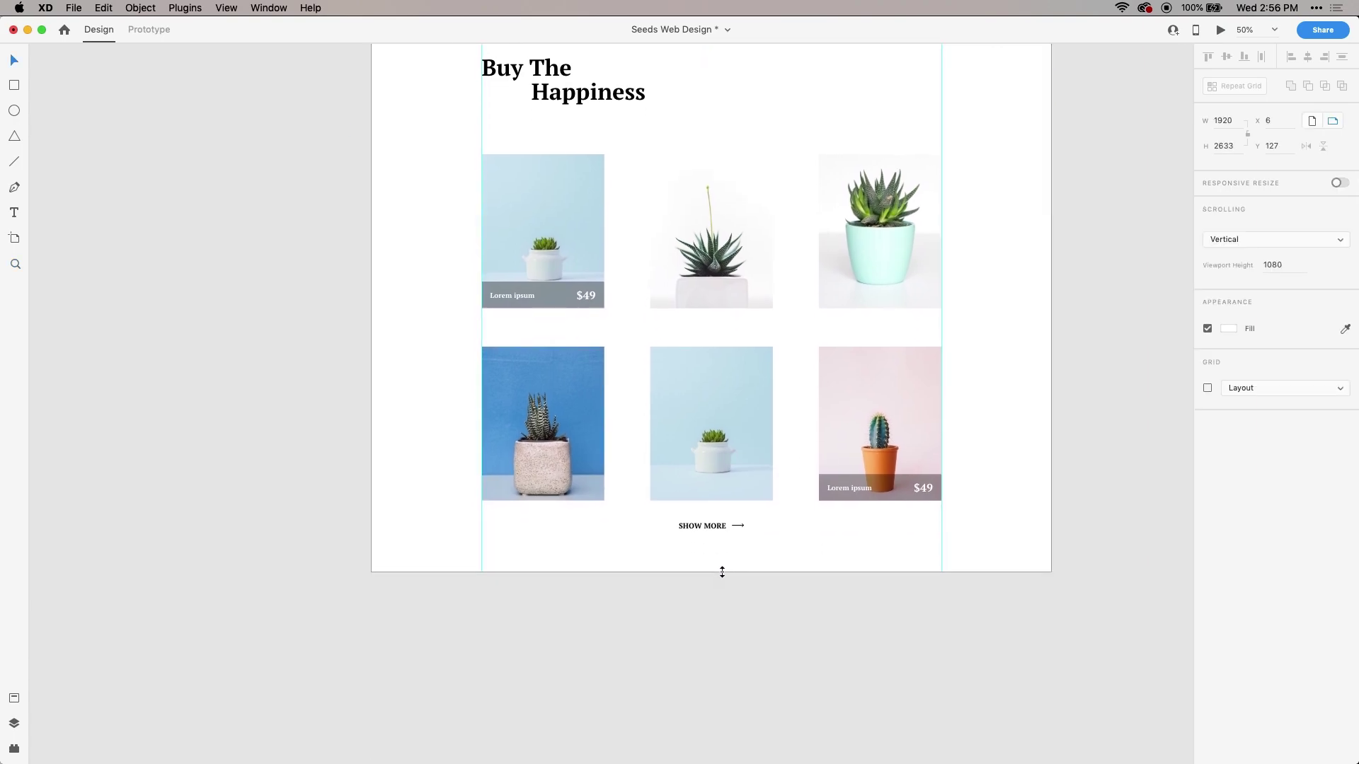
pyautogui.click(779, 507)
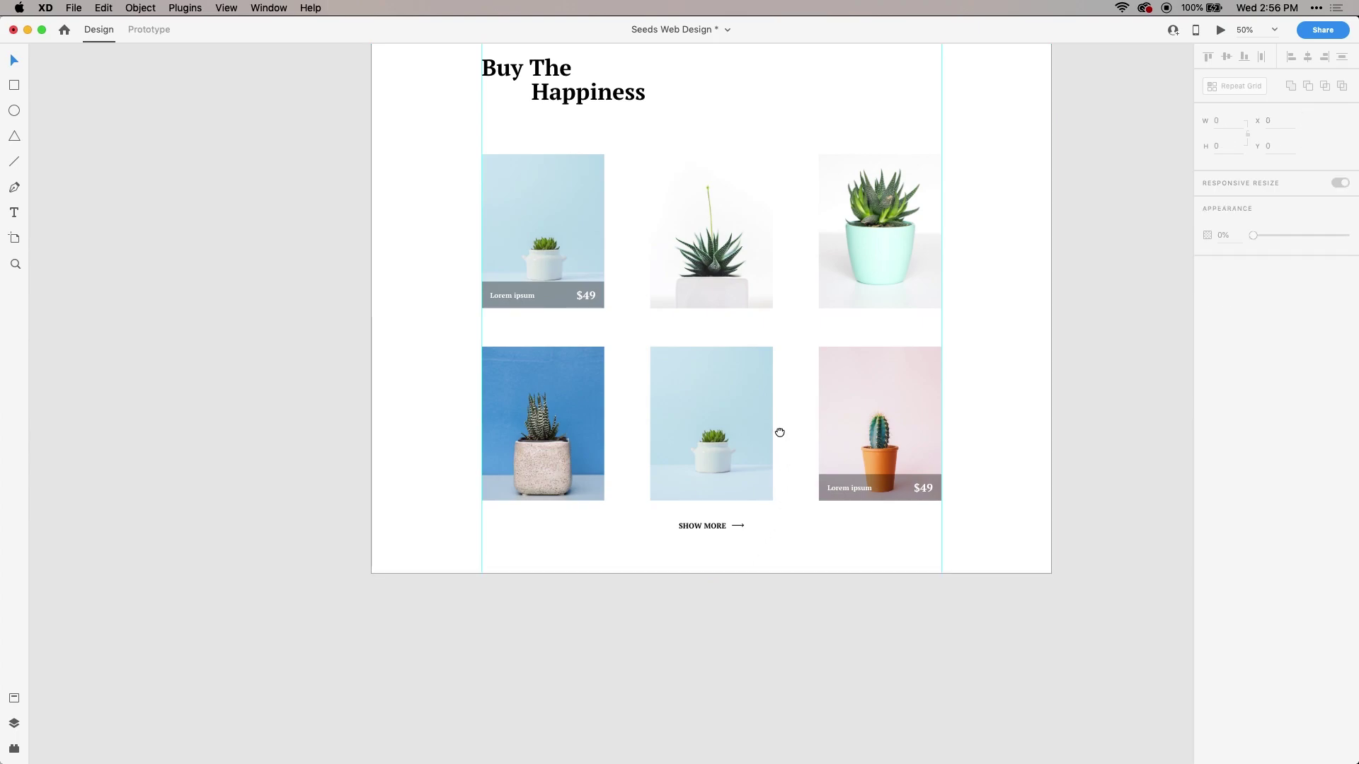
pyautogui.moveTo(780, 422); pyautogui.dragTo(759, 642)
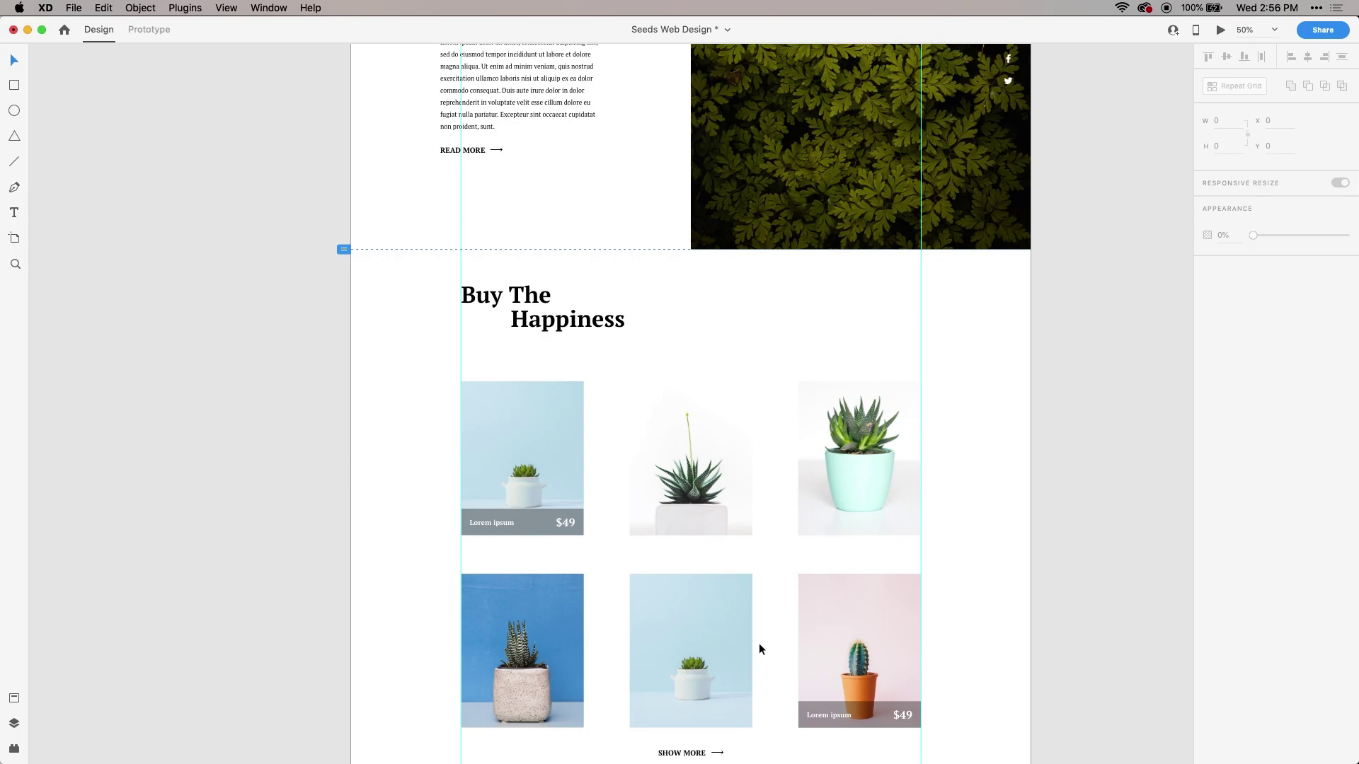
pyautogui.moveTo(679, 361); pyautogui.dragTo(670, 743)
pyautogui.moveTo(694, 530); pyautogui.dragTo(719, 301)
pyautogui.moveTo(719, 395)
pyautogui.mouseDown()
pyautogui.moveTo(725, 328)
pyautogui.moveTo(715, 403)
pyautogui.mouseUp()
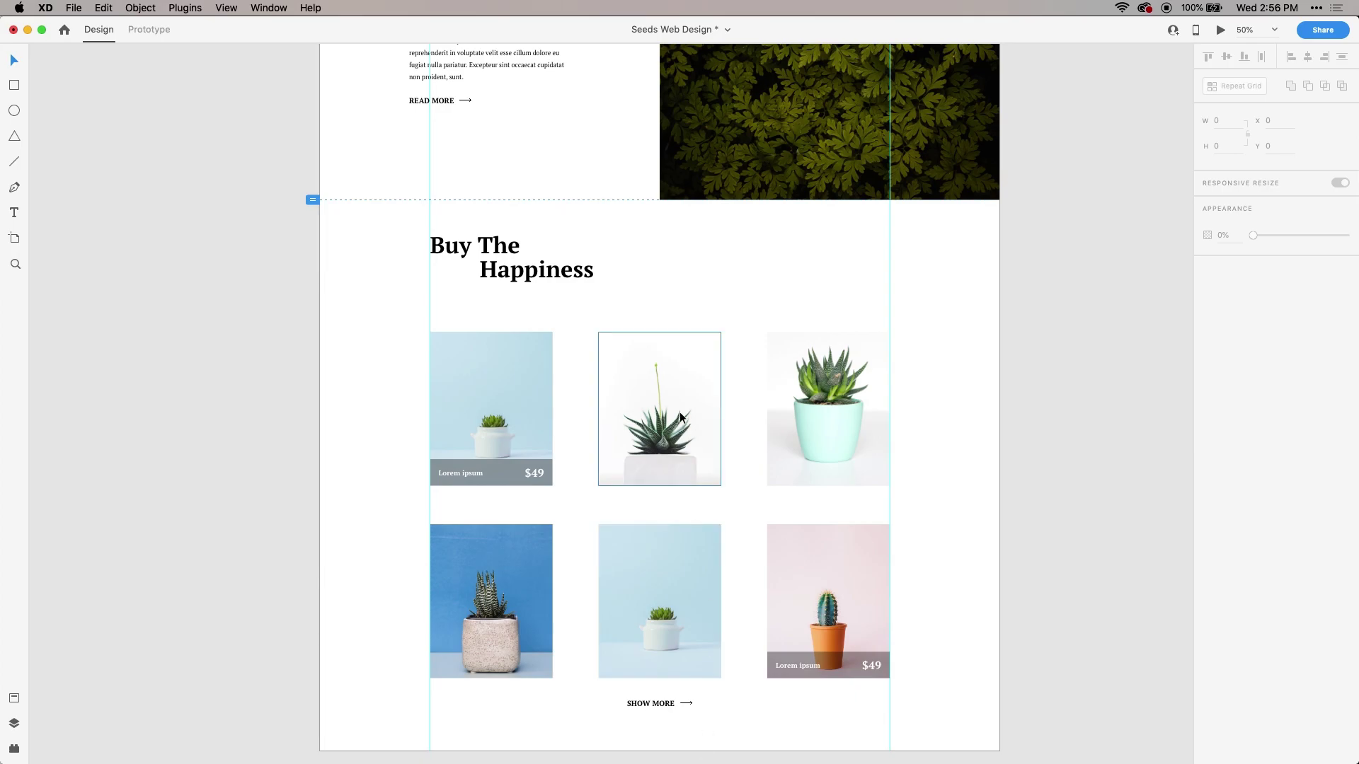
# - Switch to Creative Cloud, look through its active fonts, Behance feed and app list, and return to the XD design
pyautogui.press('super+Tab')
pyautogui.press('super+Tab')
pyautogui.press('super+Tab')
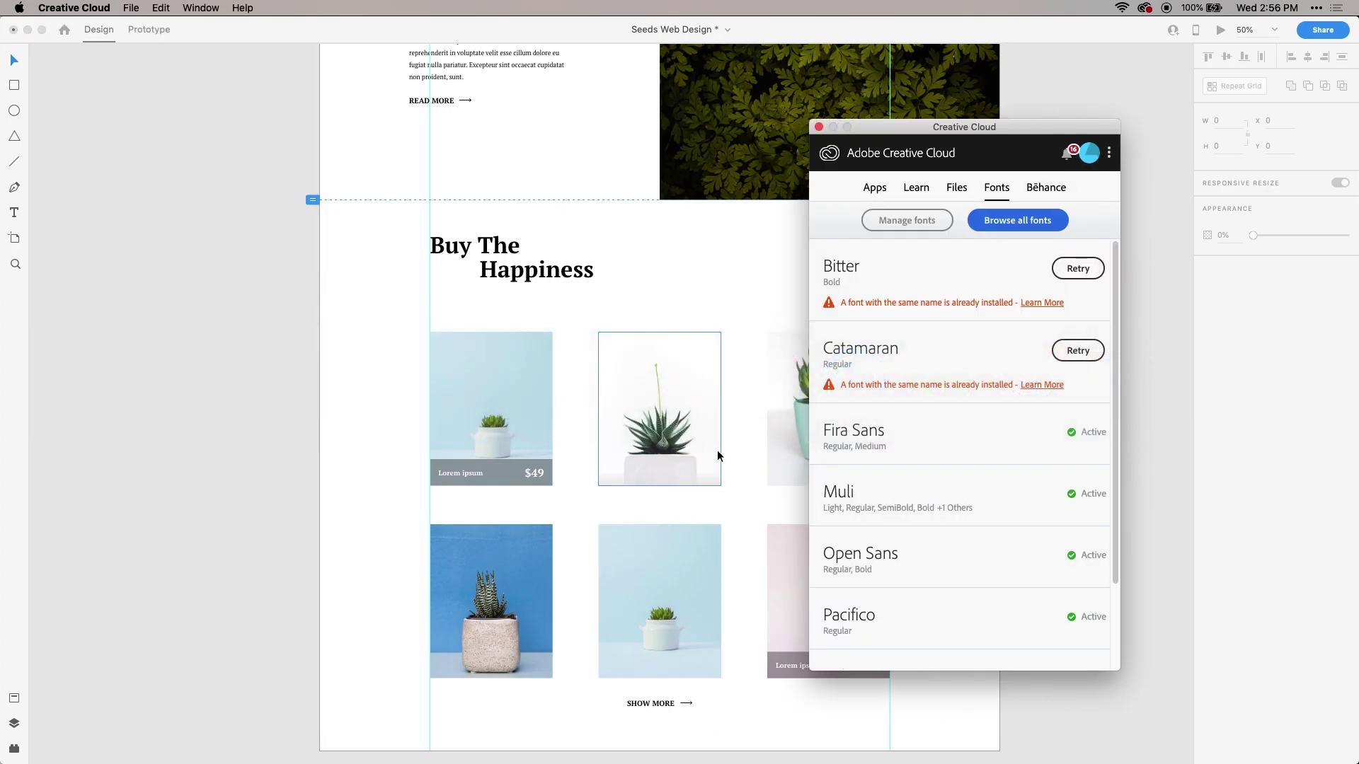
pyautogui.scroll(-3, 929, 282)
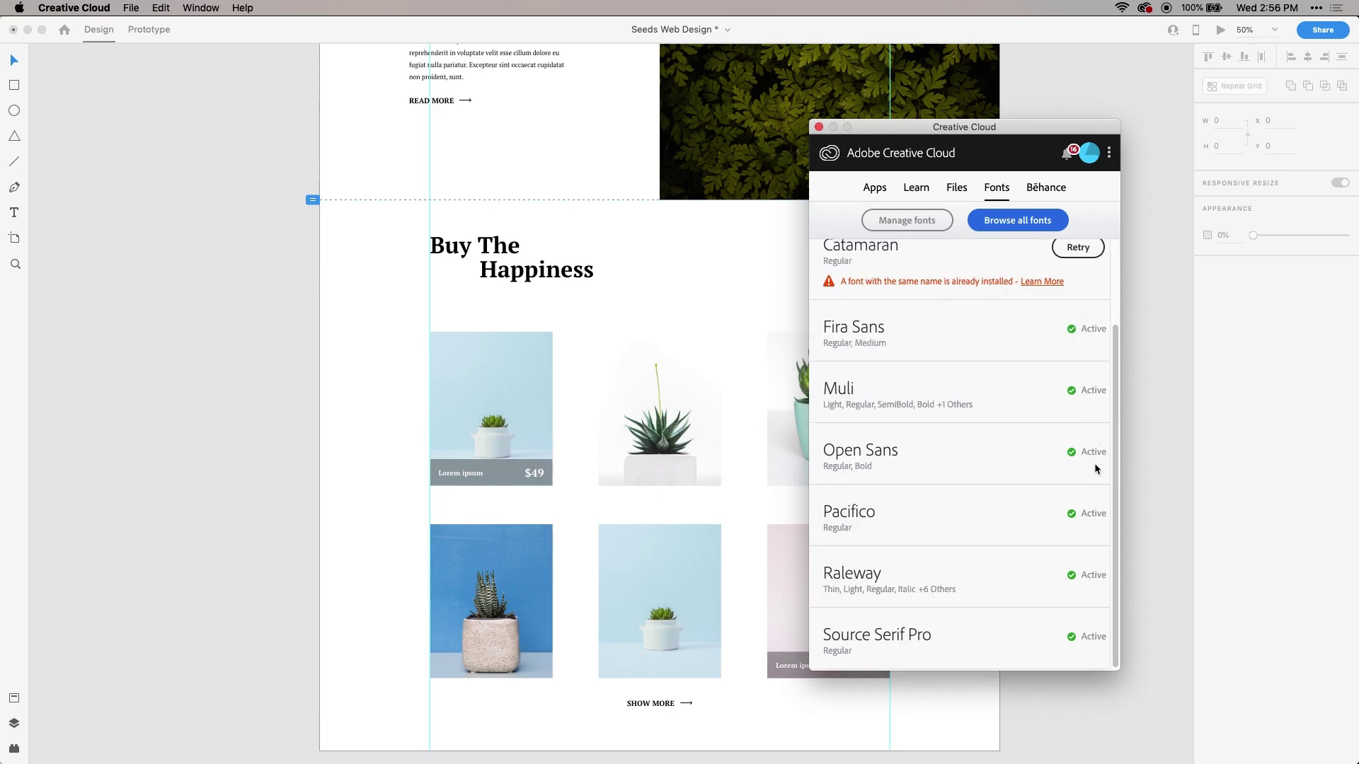
pyautogui.scroll(3, 1061, 453)
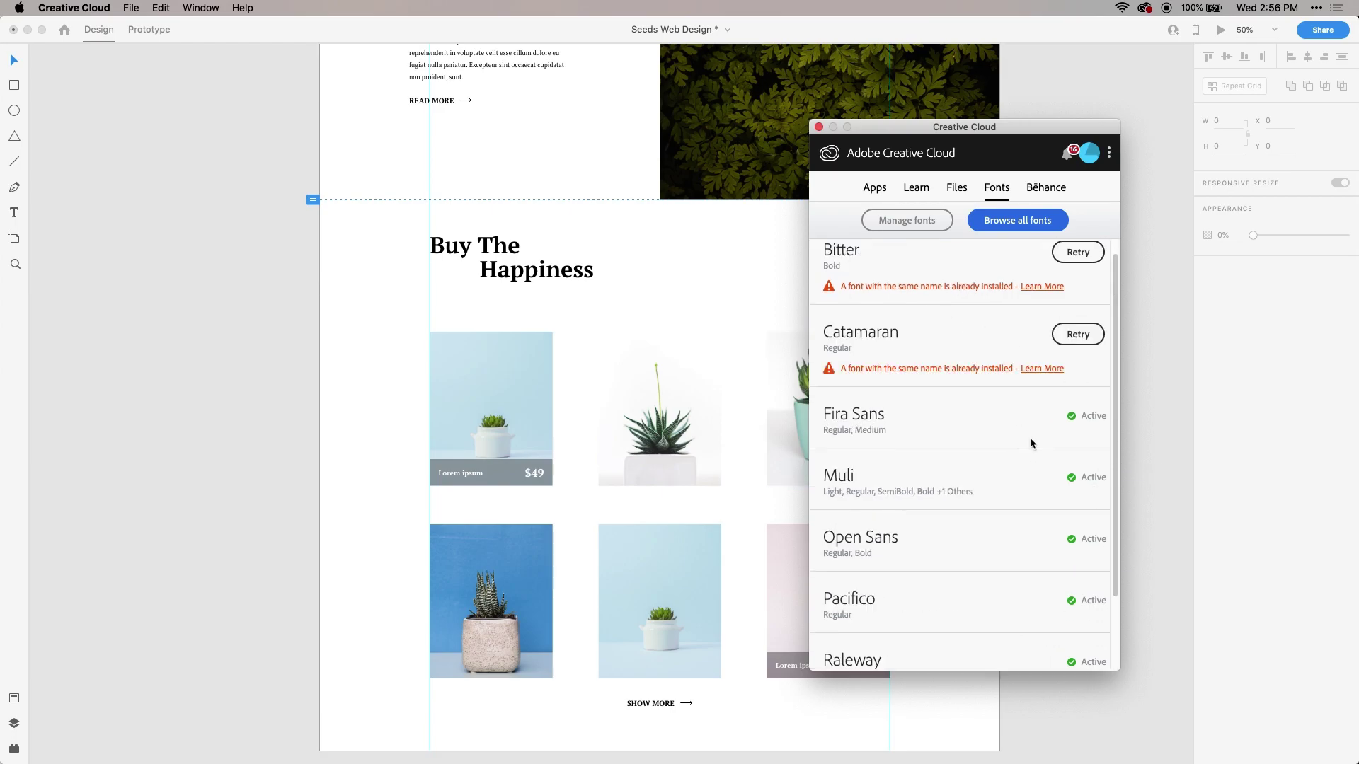
pyautogui.click(962, 193)
pyautogui.click(1026, 188)
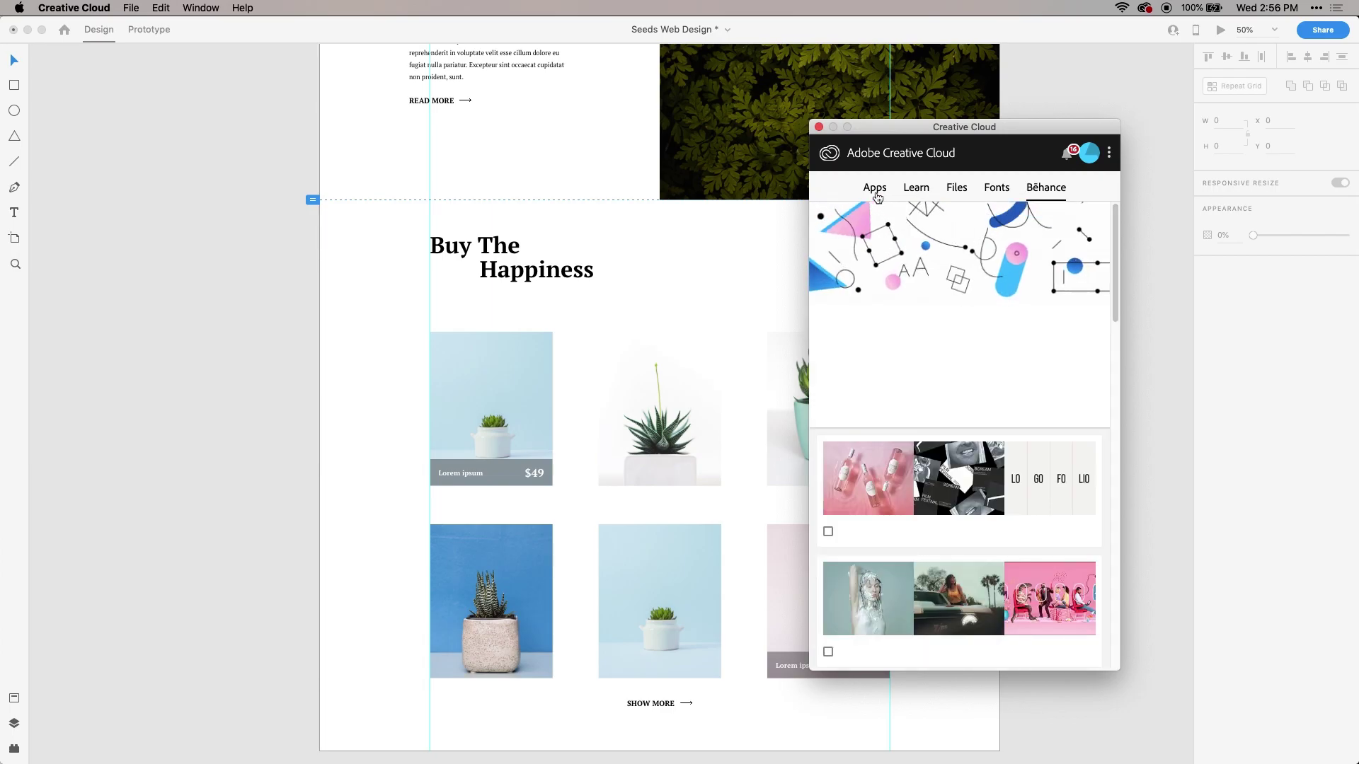
pyautogui.click(875, 189)
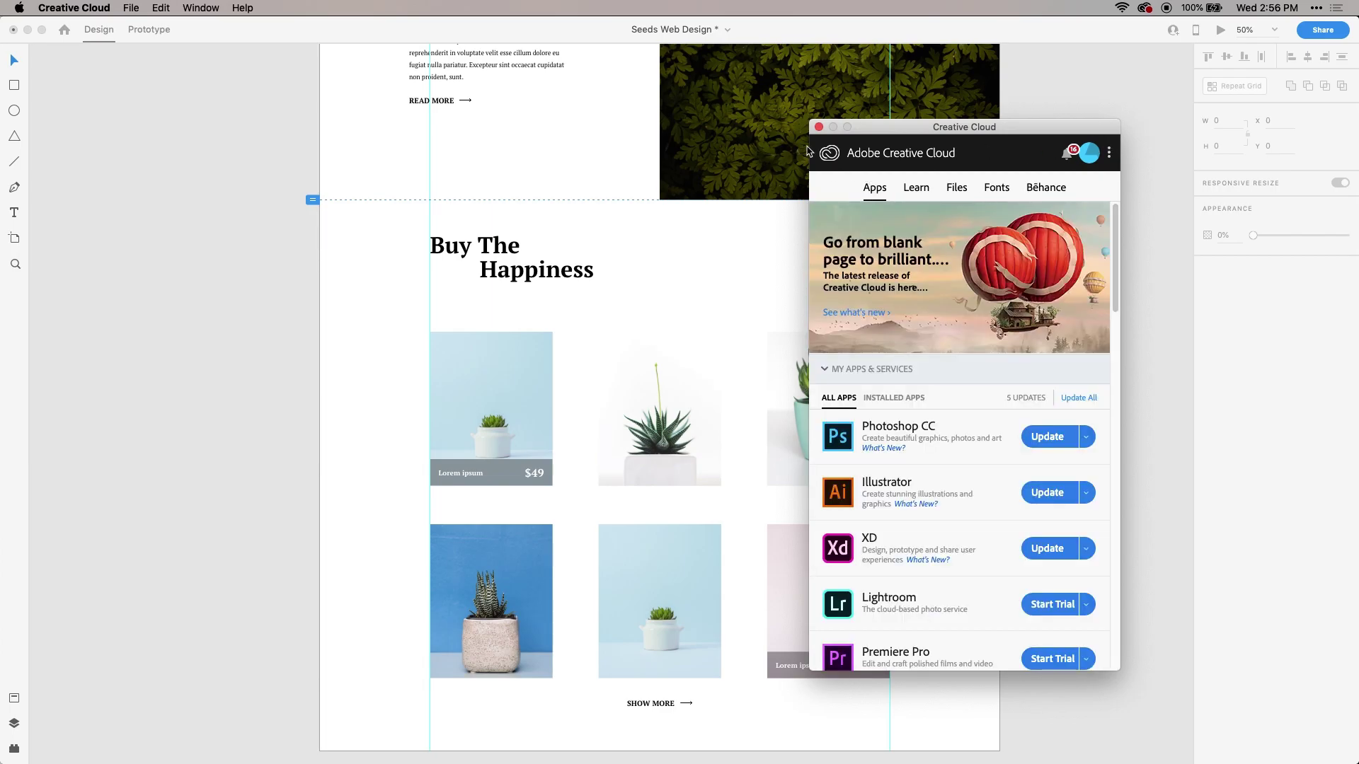
pyautogui.click(1005, 151)
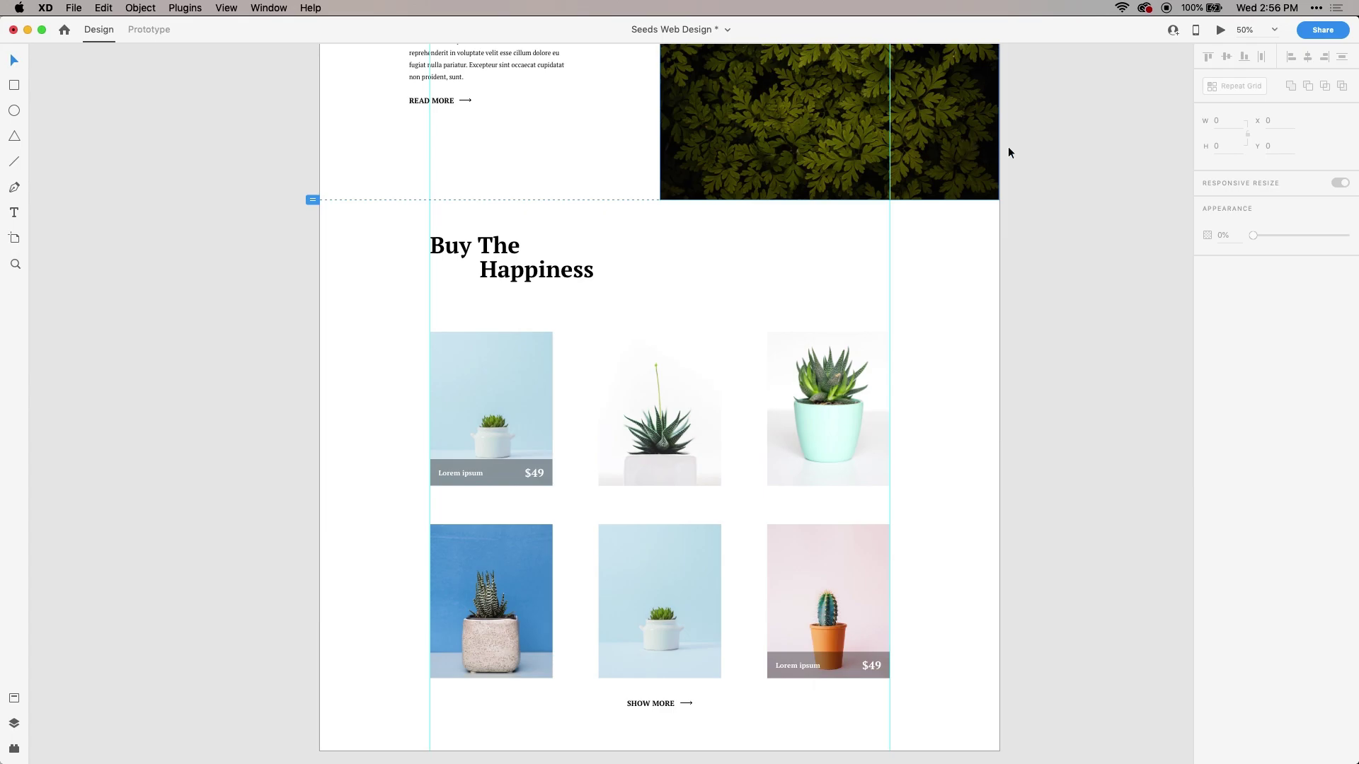